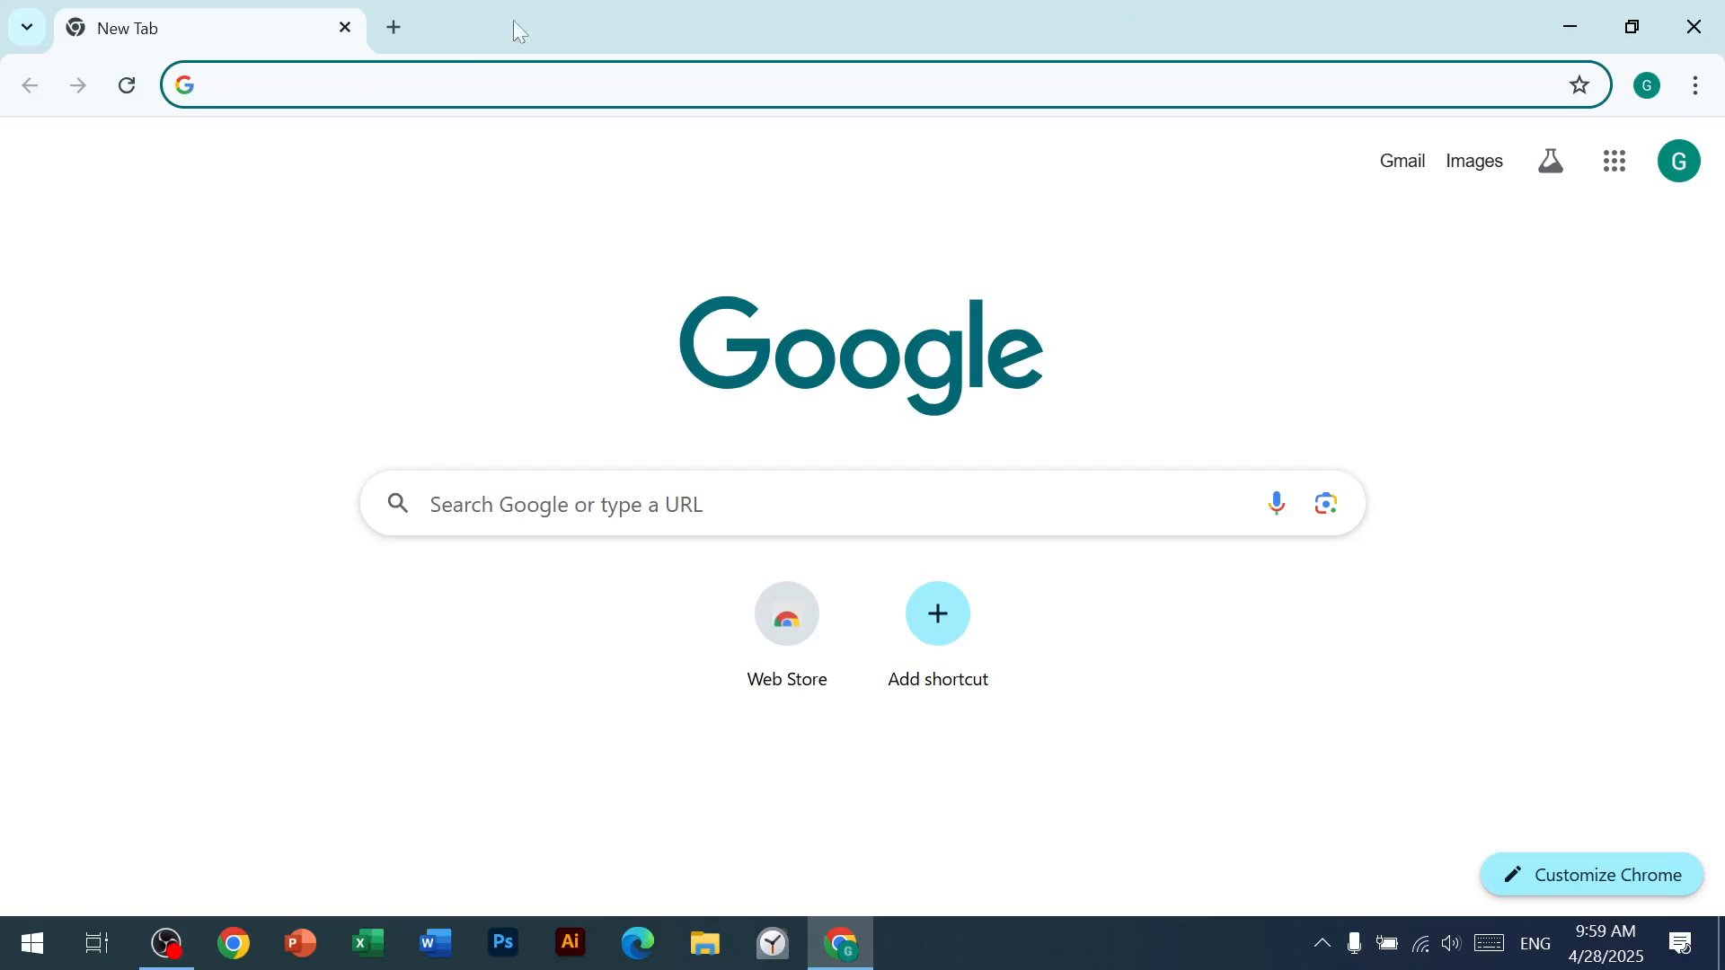
# Step: Go to the YouTube website and dismiss its request to show notifications
pyautogui.click(508, 87)
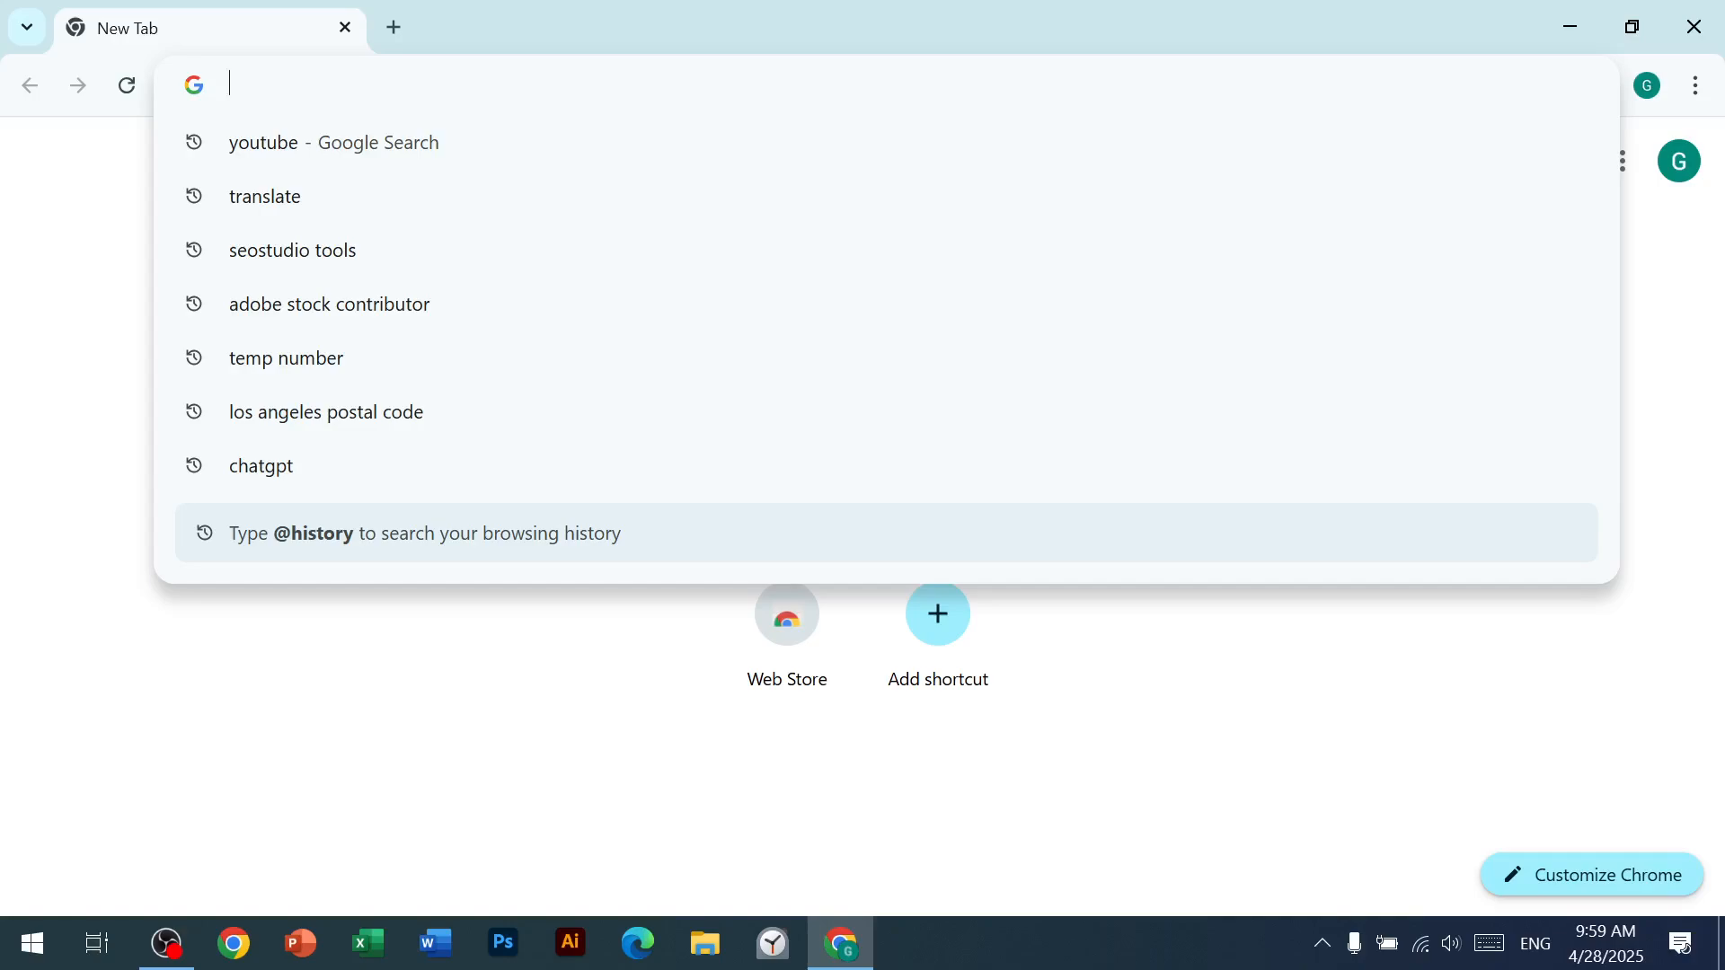
pyautogui.click(466, 126)
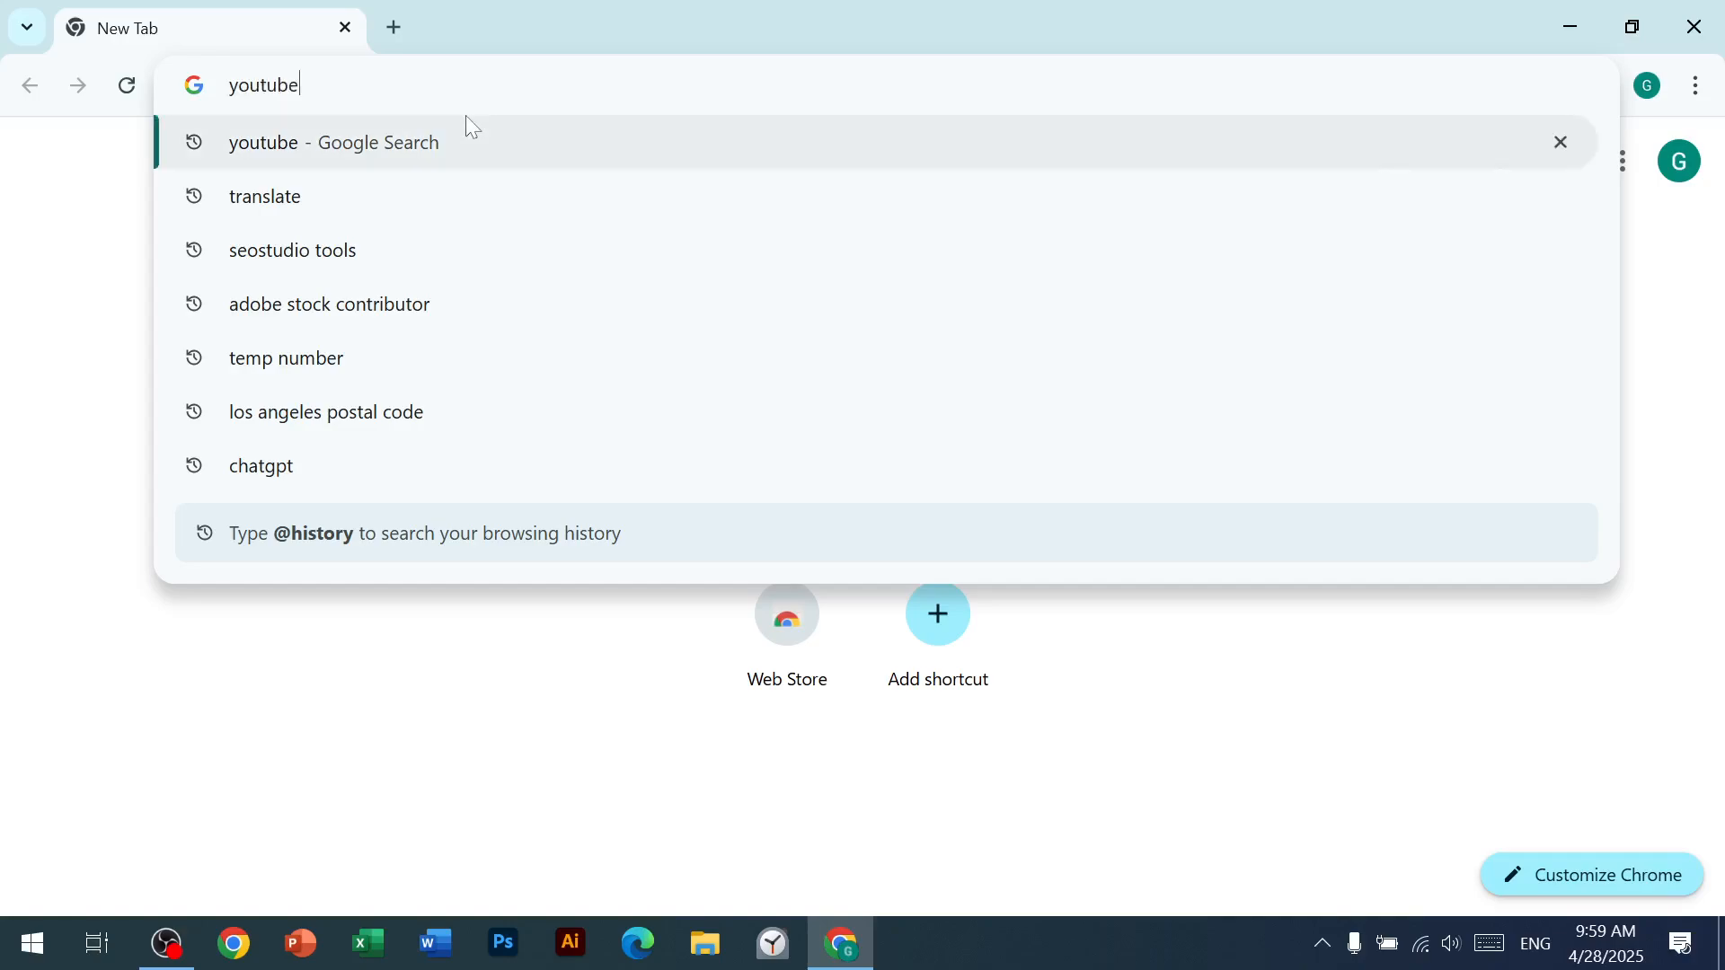
pyautogui.click(220, 424)
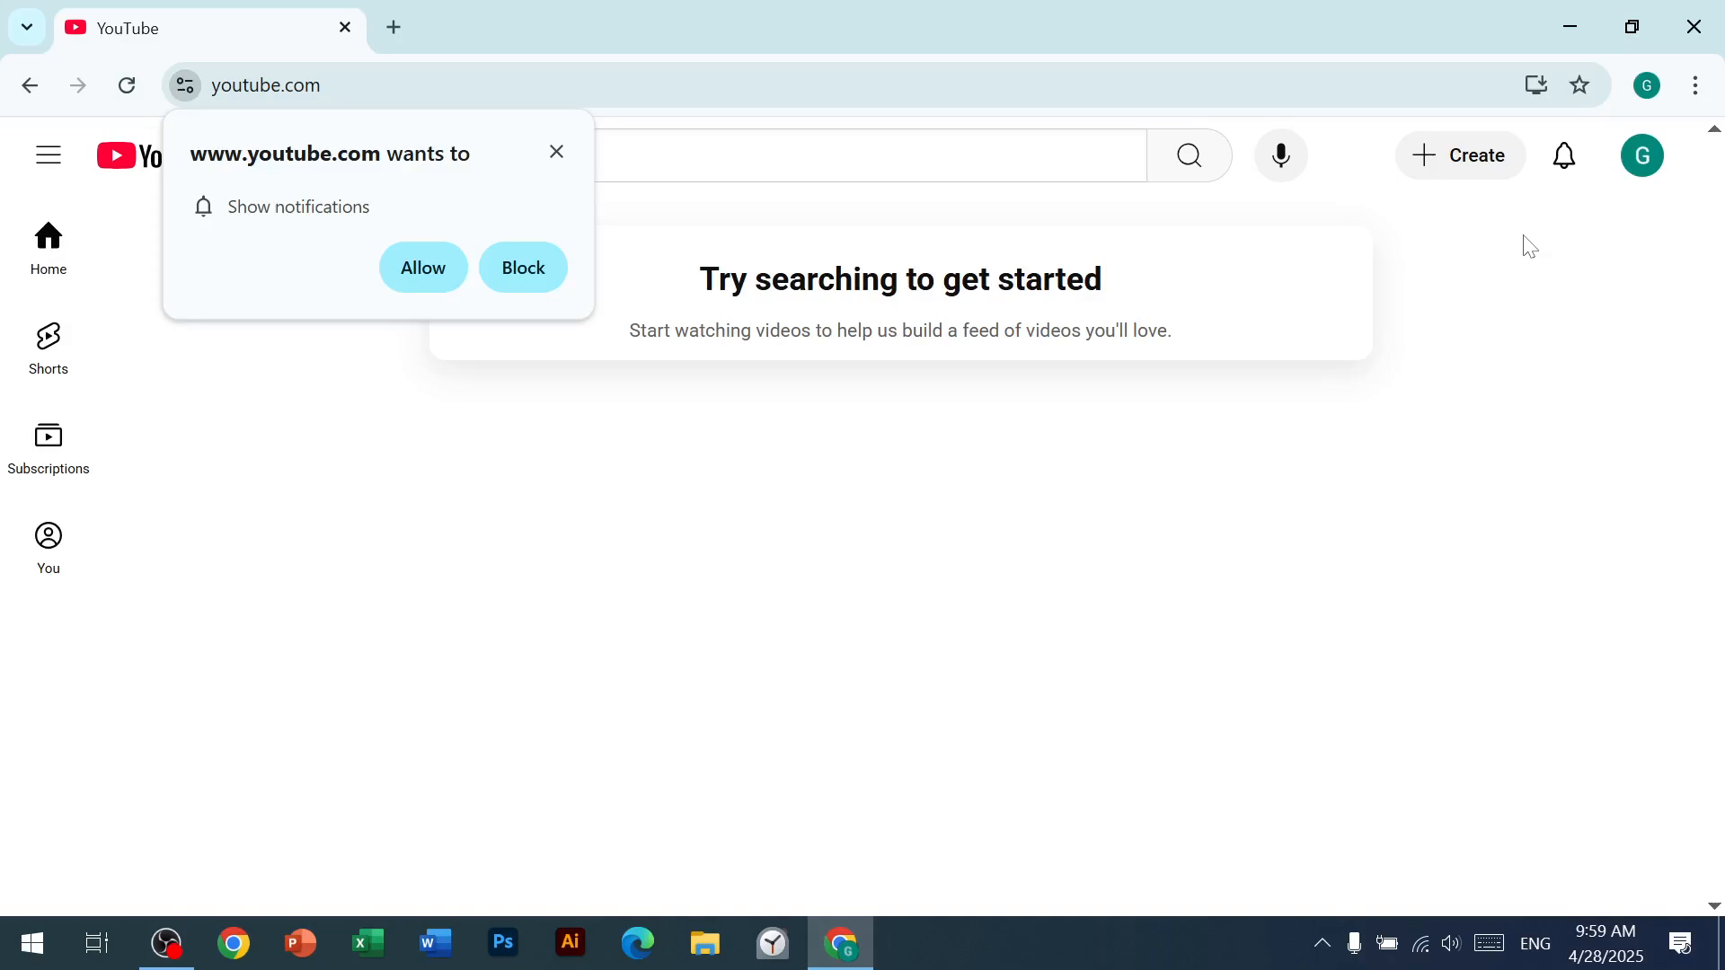
pyautogui.click(565, 152)
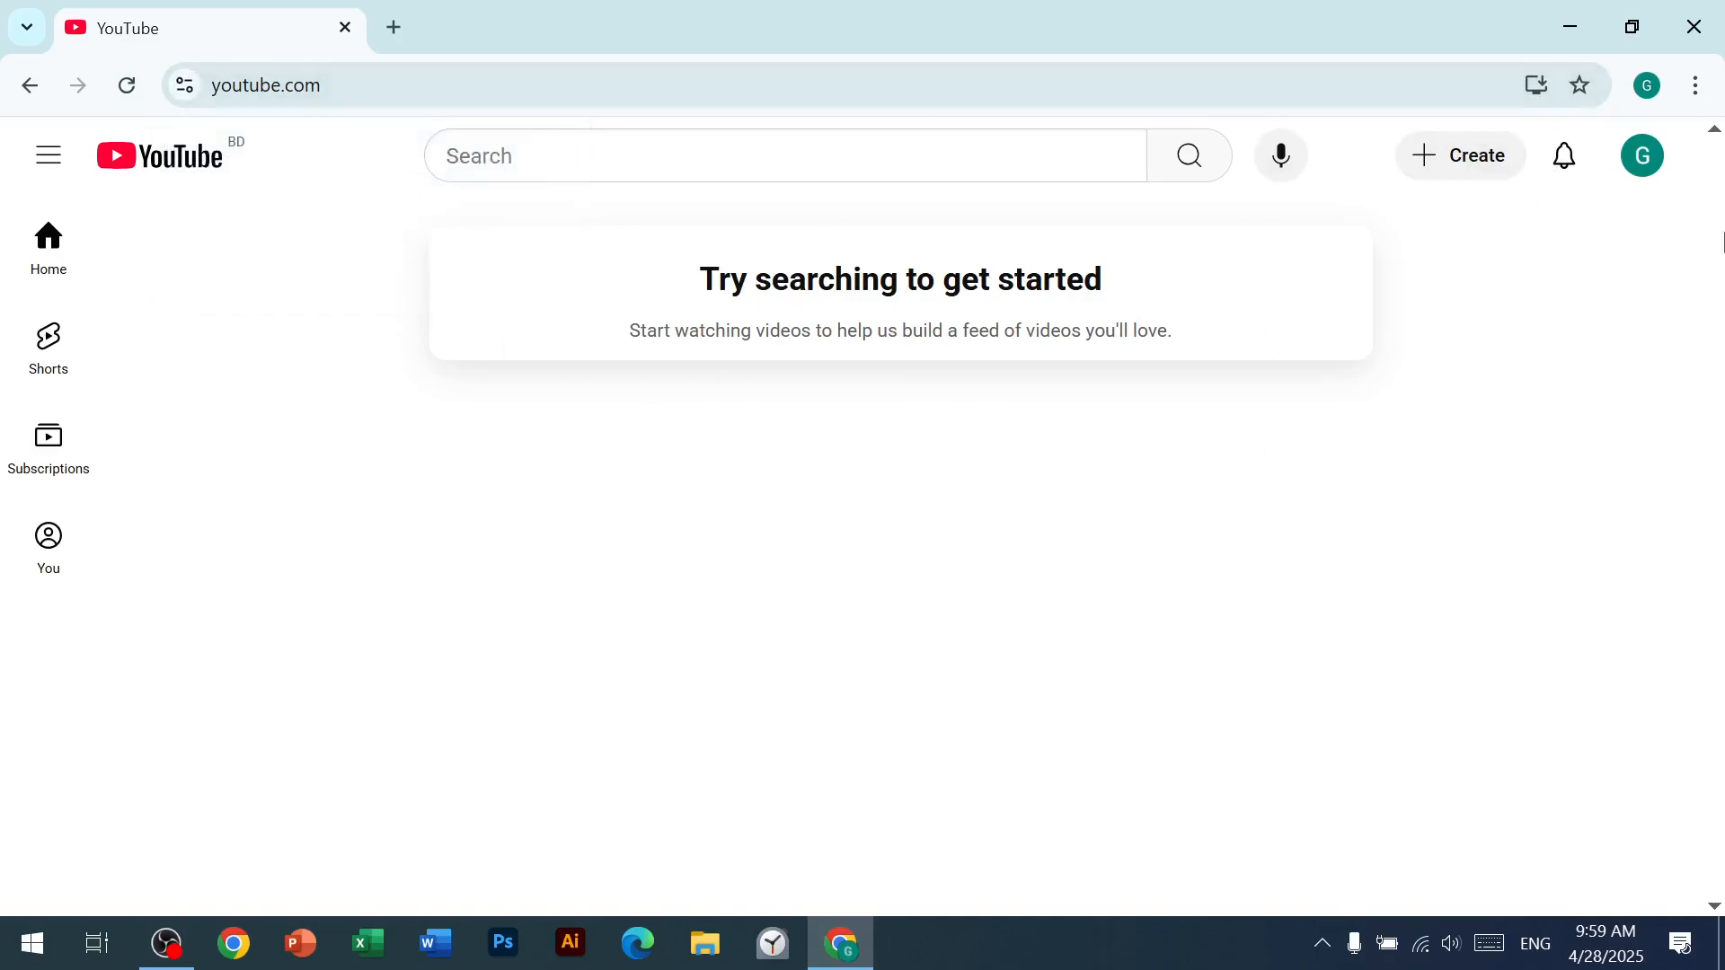
# Step: Open YouTube Studio for the signed-in account to start creating a channel
pyautogui.click(1654, 190)
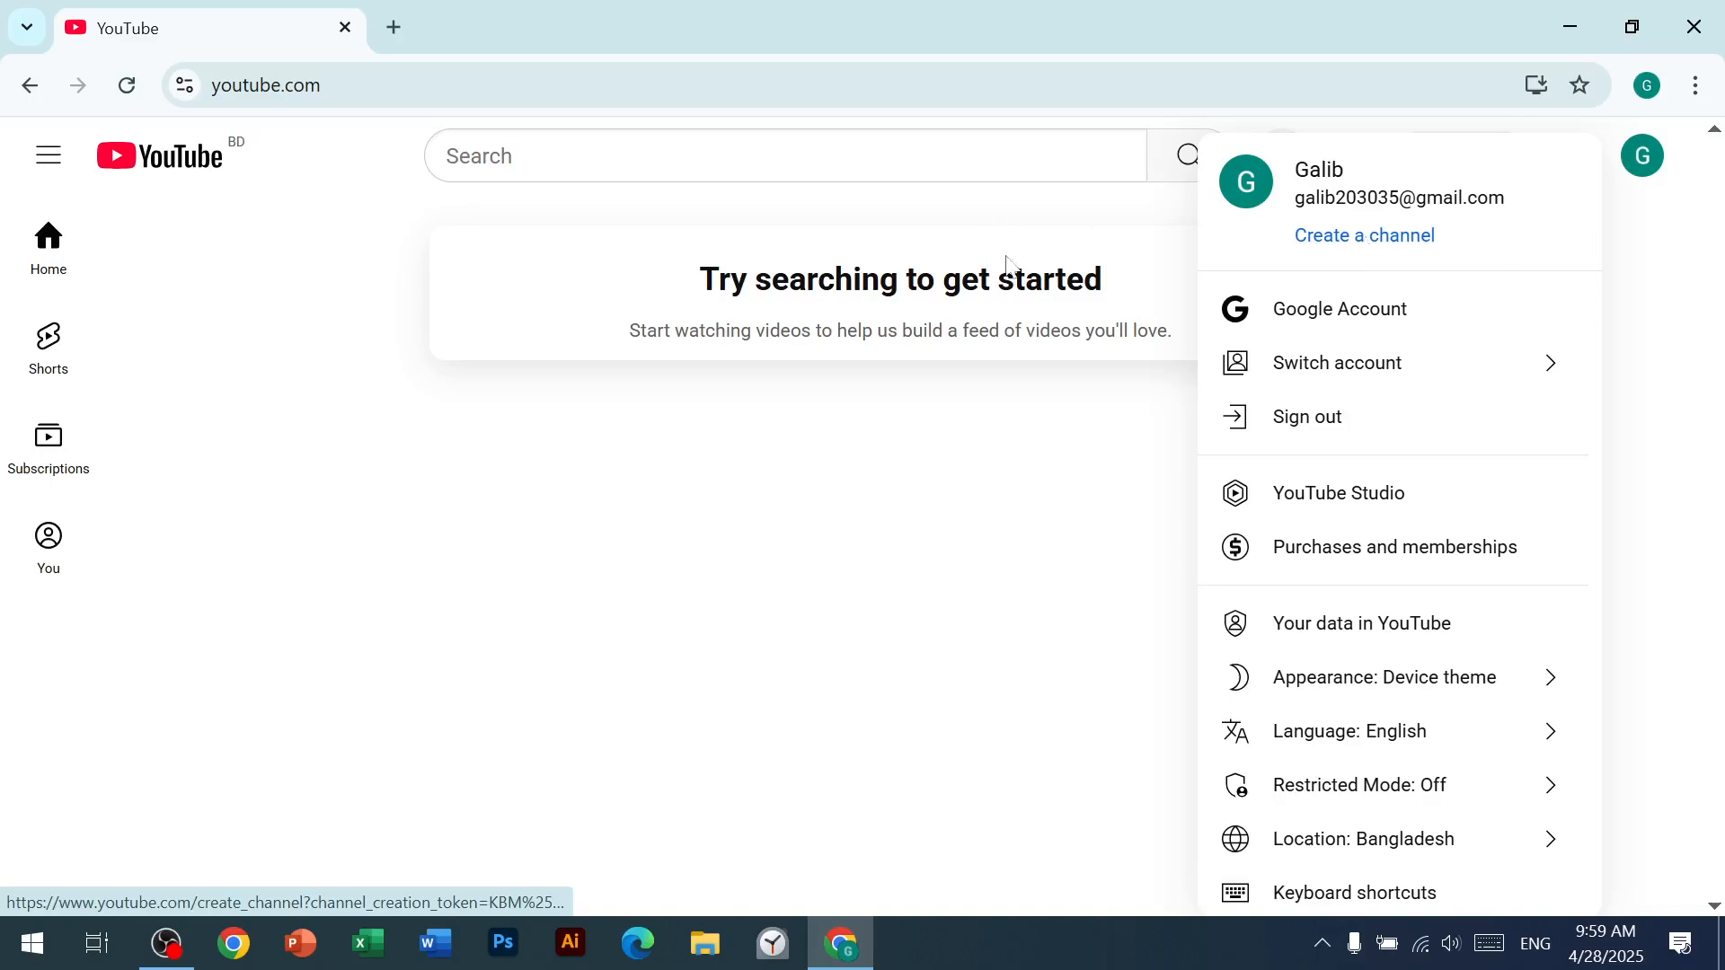
pyautogui.click(1085, 452)
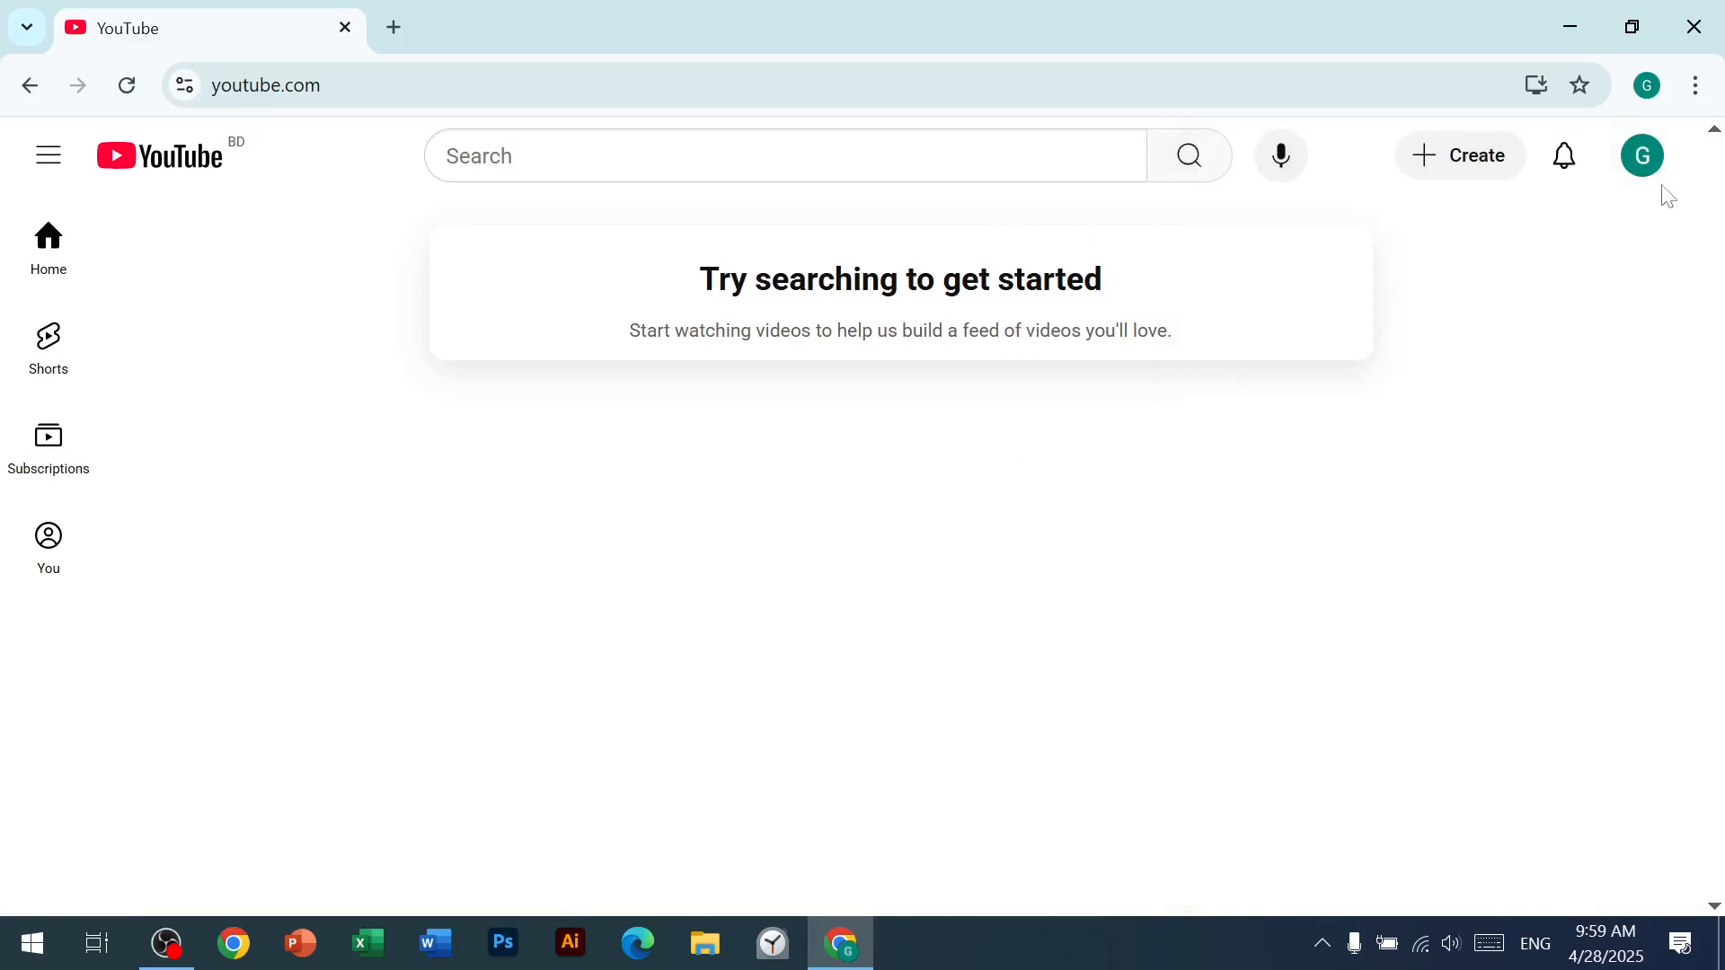
pyautogui.click(1650, 168)
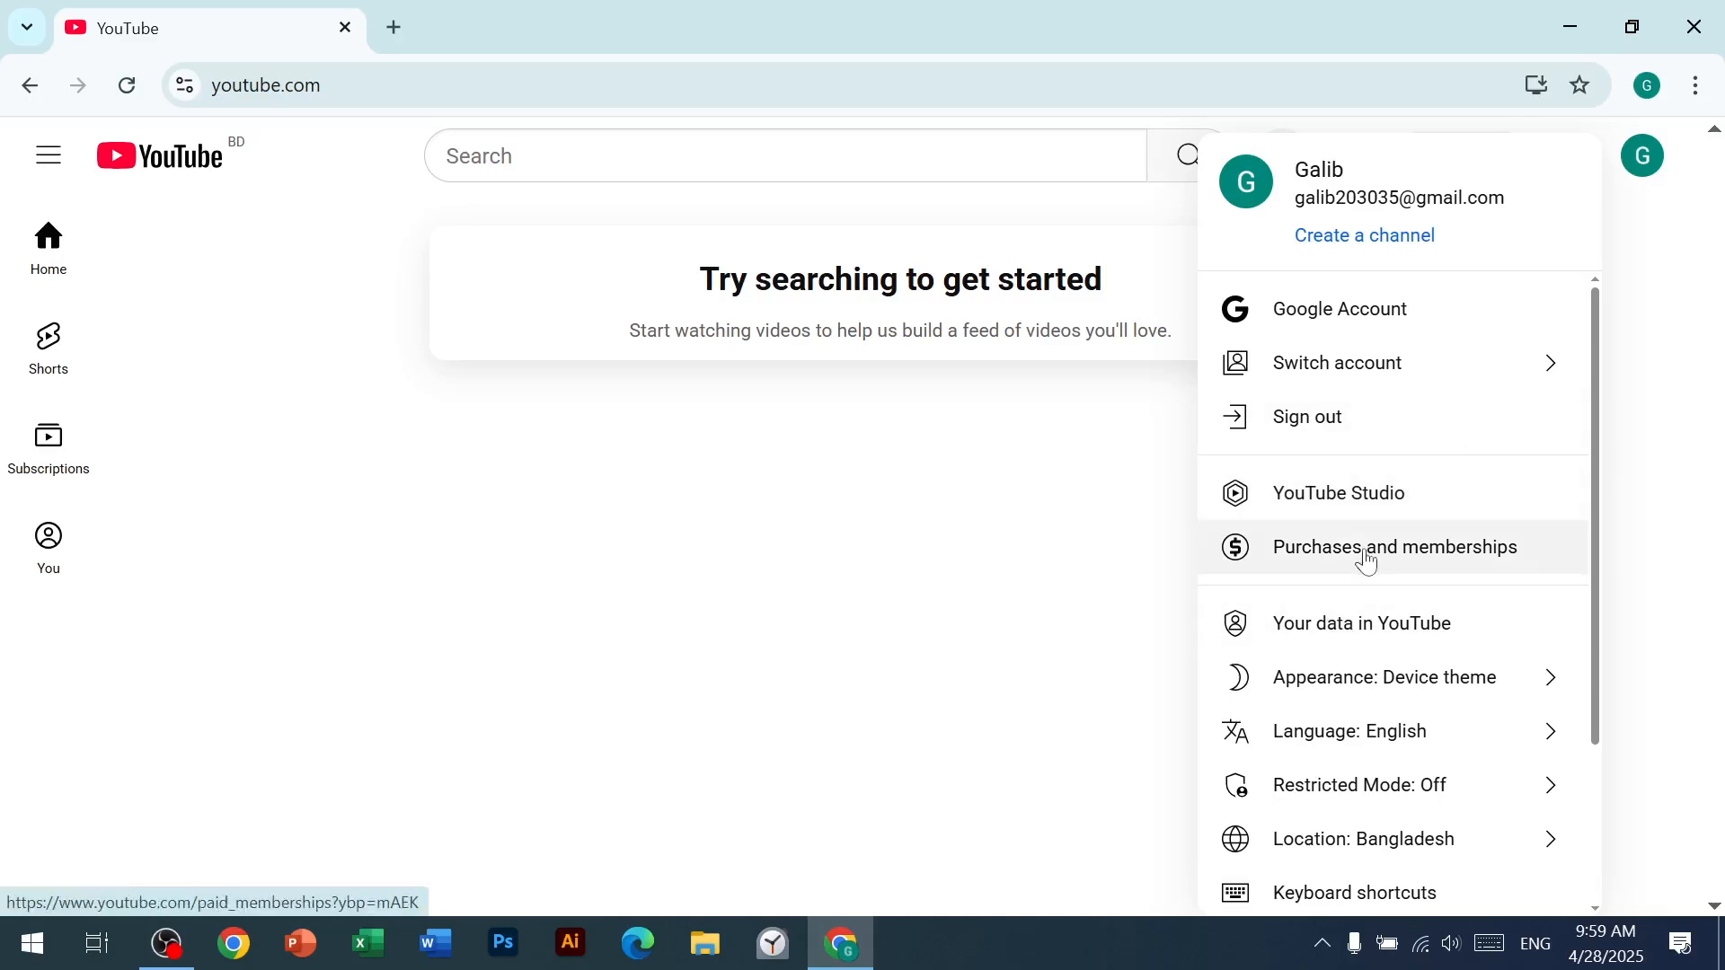
pyautogui.click(1345, 500)
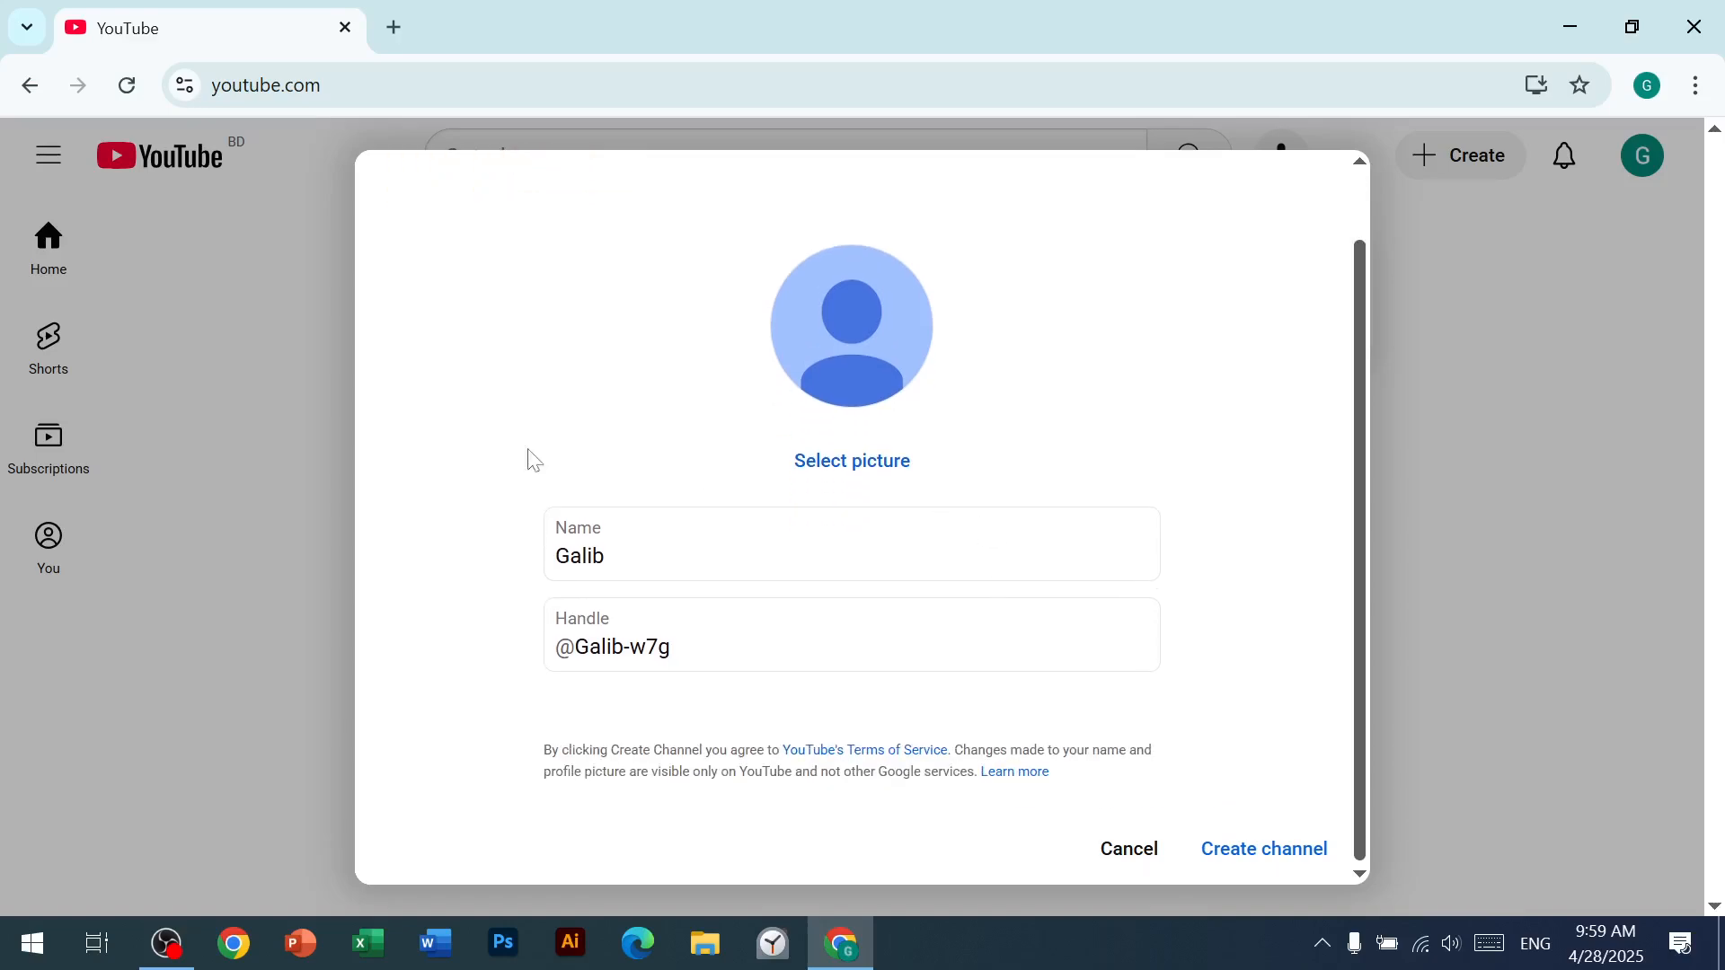
# Step: Replace the default channel name with the new channel name, keep the suggested handle, and create the channel
pyautogui.click(721, 544)
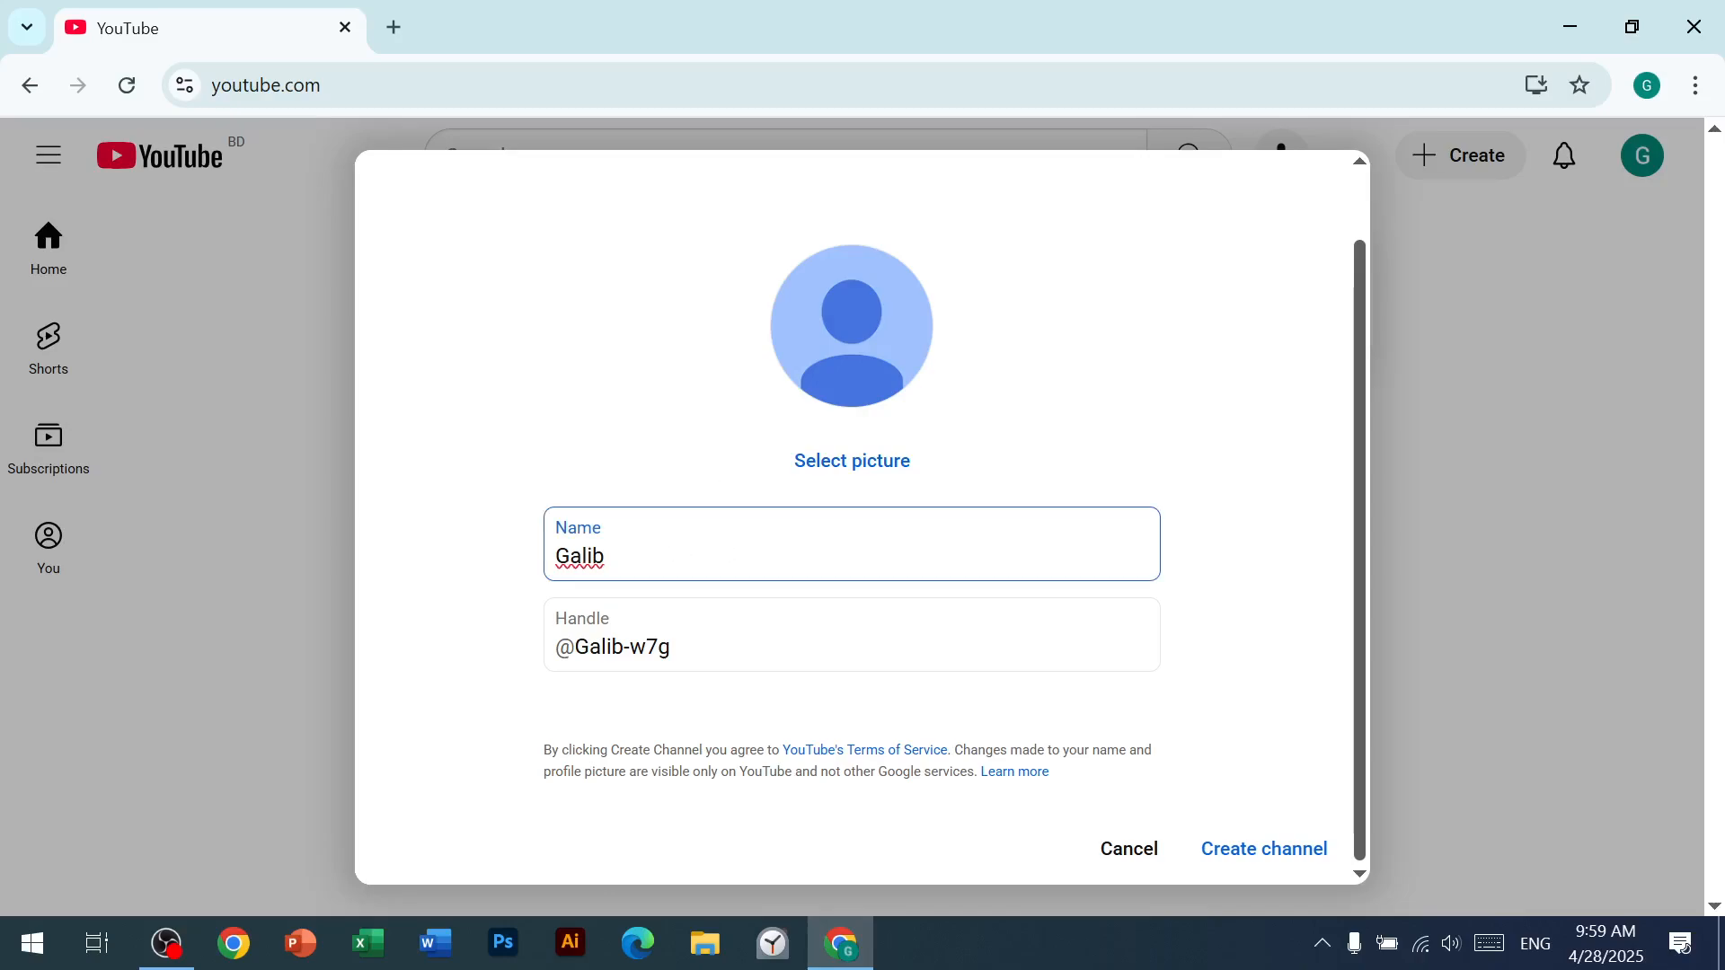
pyautogui.press('BackSpace')
pyautogui.press('BackSpace')
pyautogui.press('BackSpace')
pyautogui.press('BackSpace')
pyautogui.press('BackSpace')
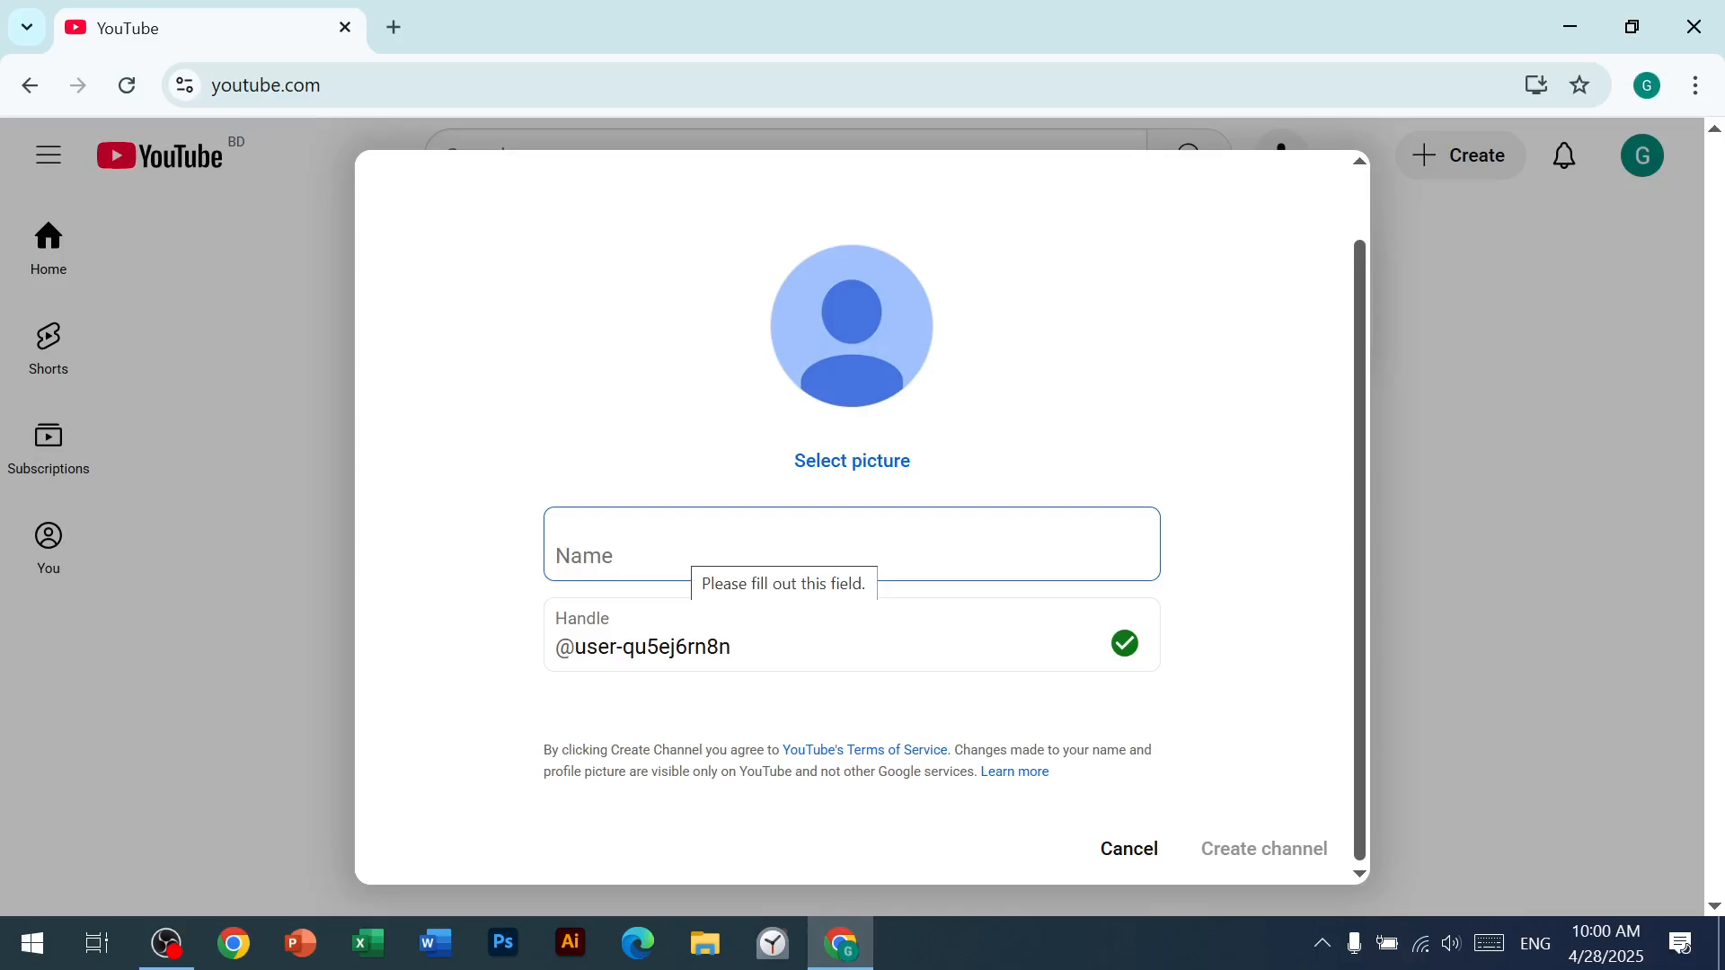
pyautogui.write('Fre')
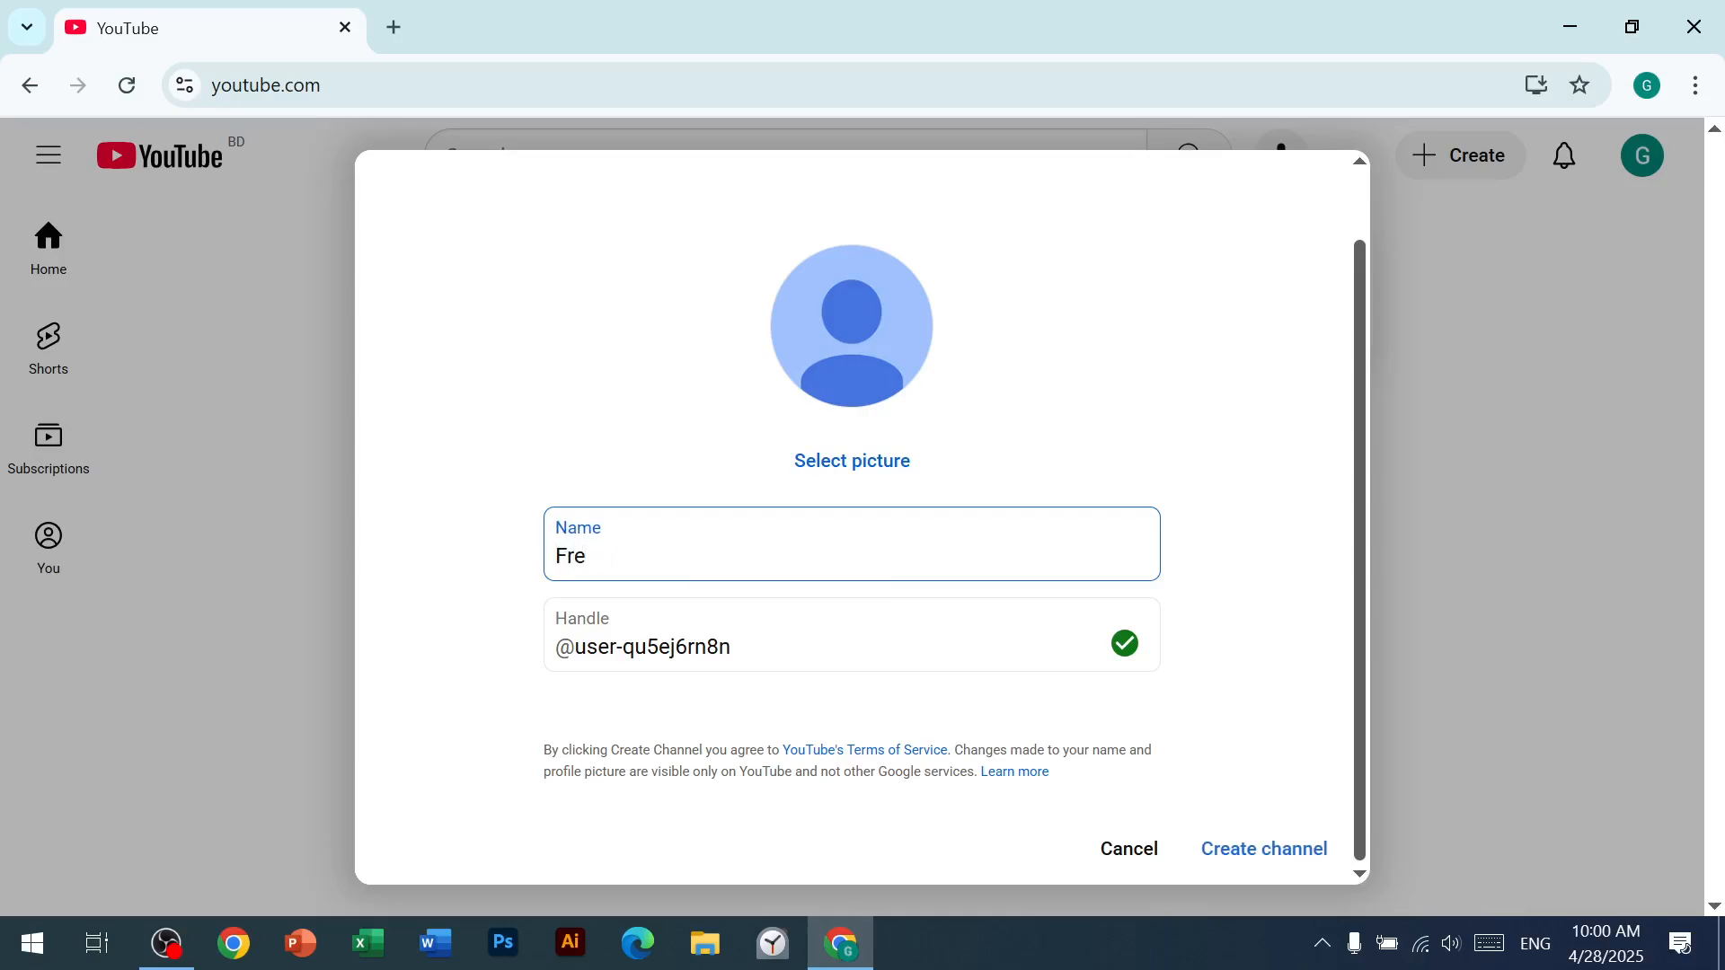
pyautogui.write('el')
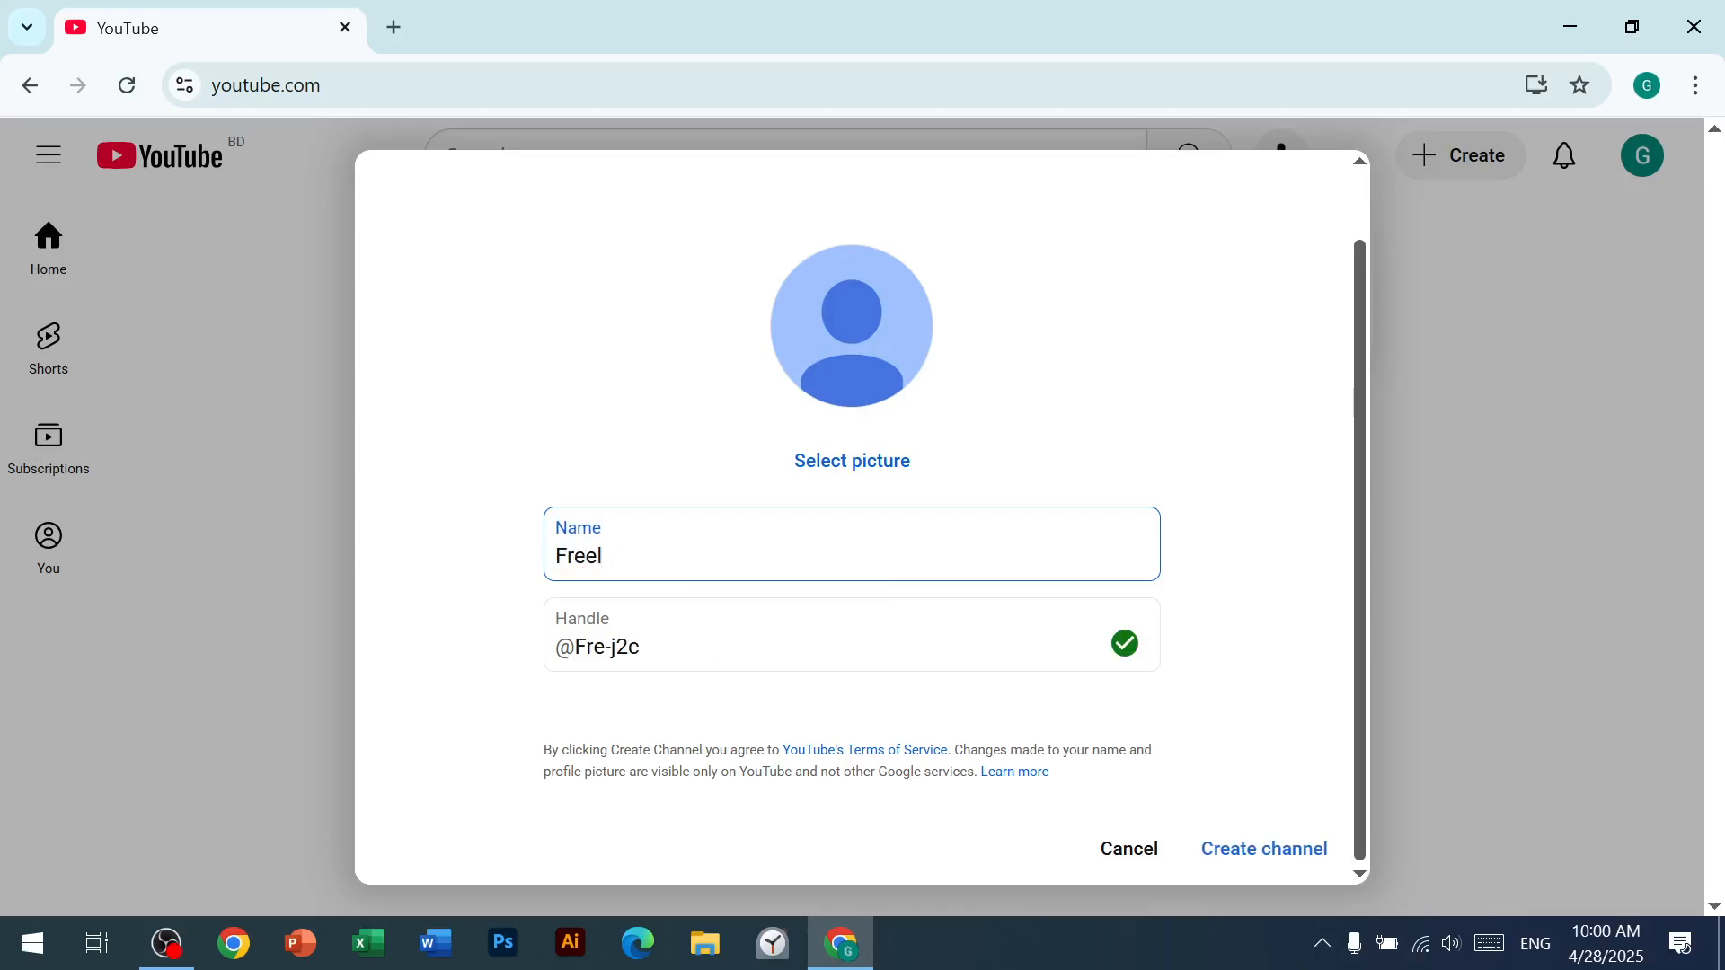
pyautogui.write('ncer Gali')
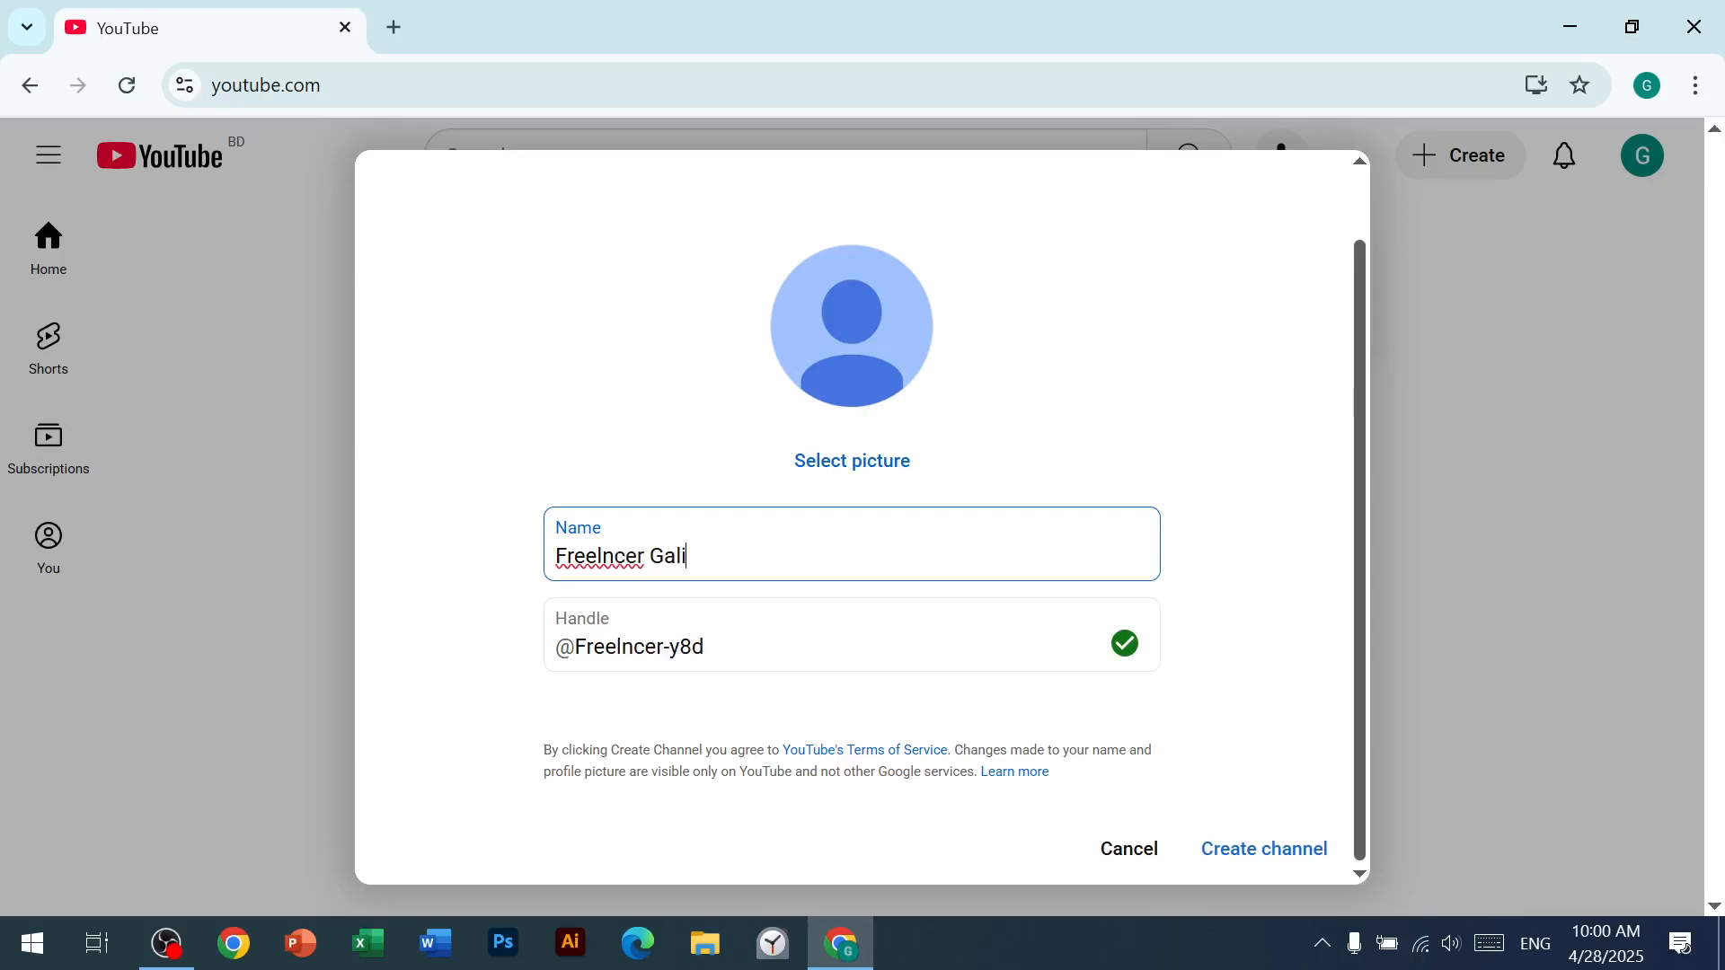
pyautogui.press('BackSpace')
pyautogui.write('b')
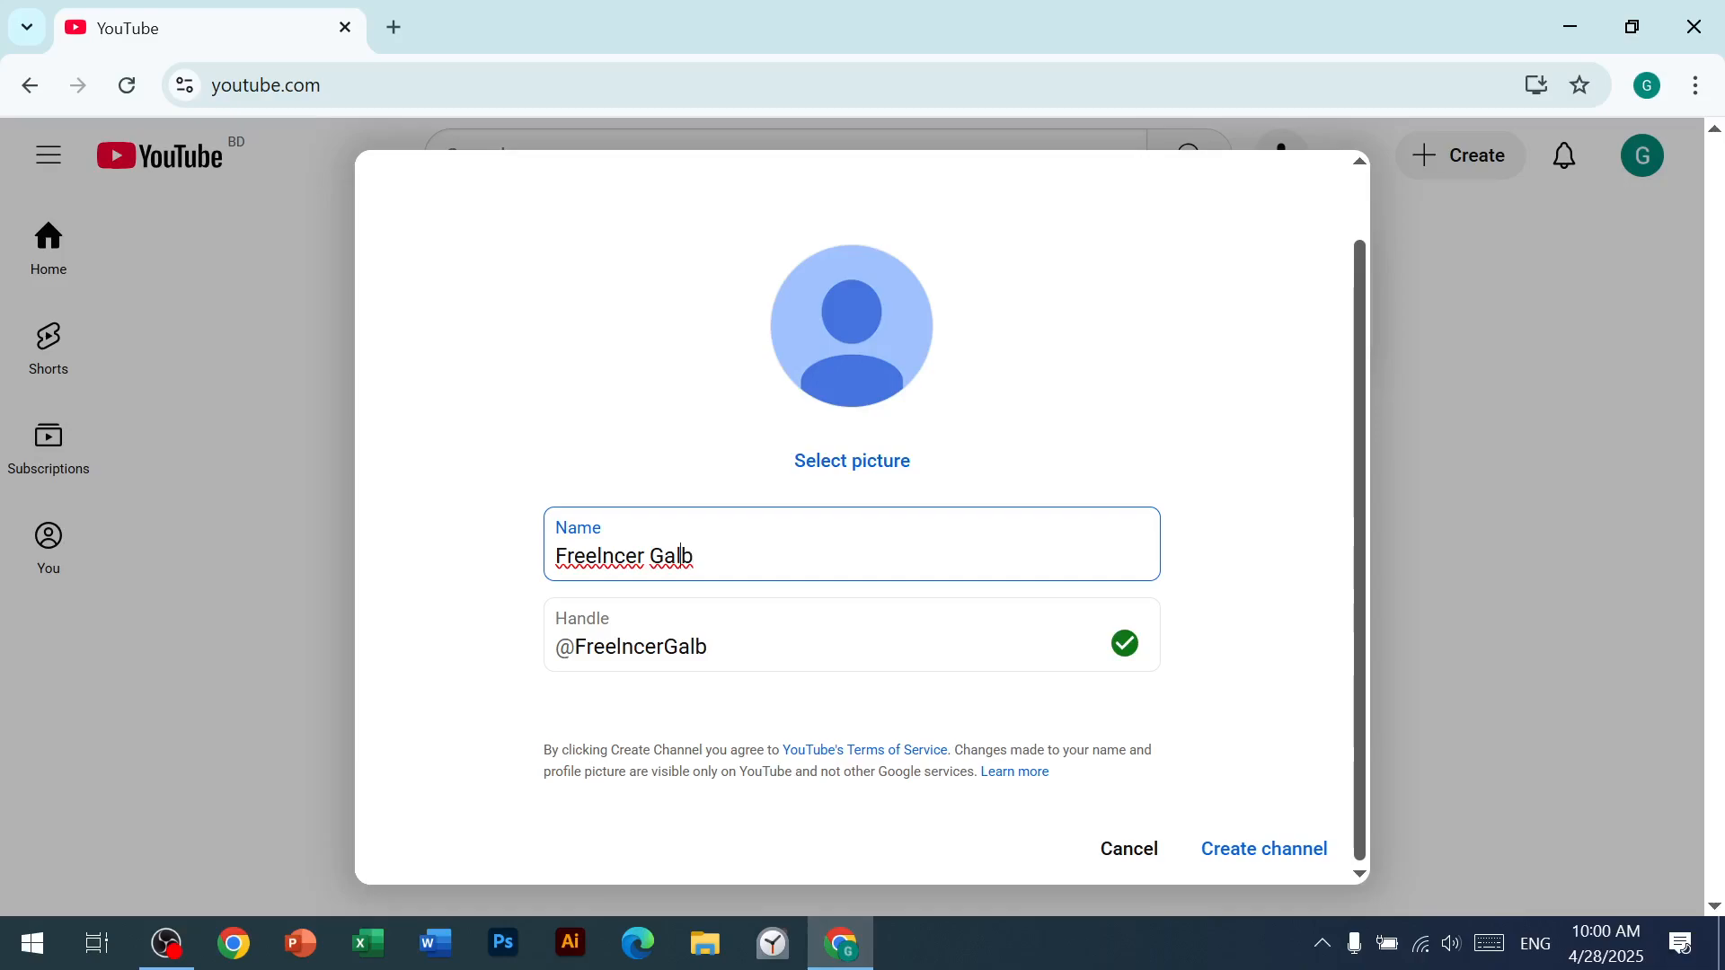
pyautogui.write('i')
pyautogui.click(793, 640)
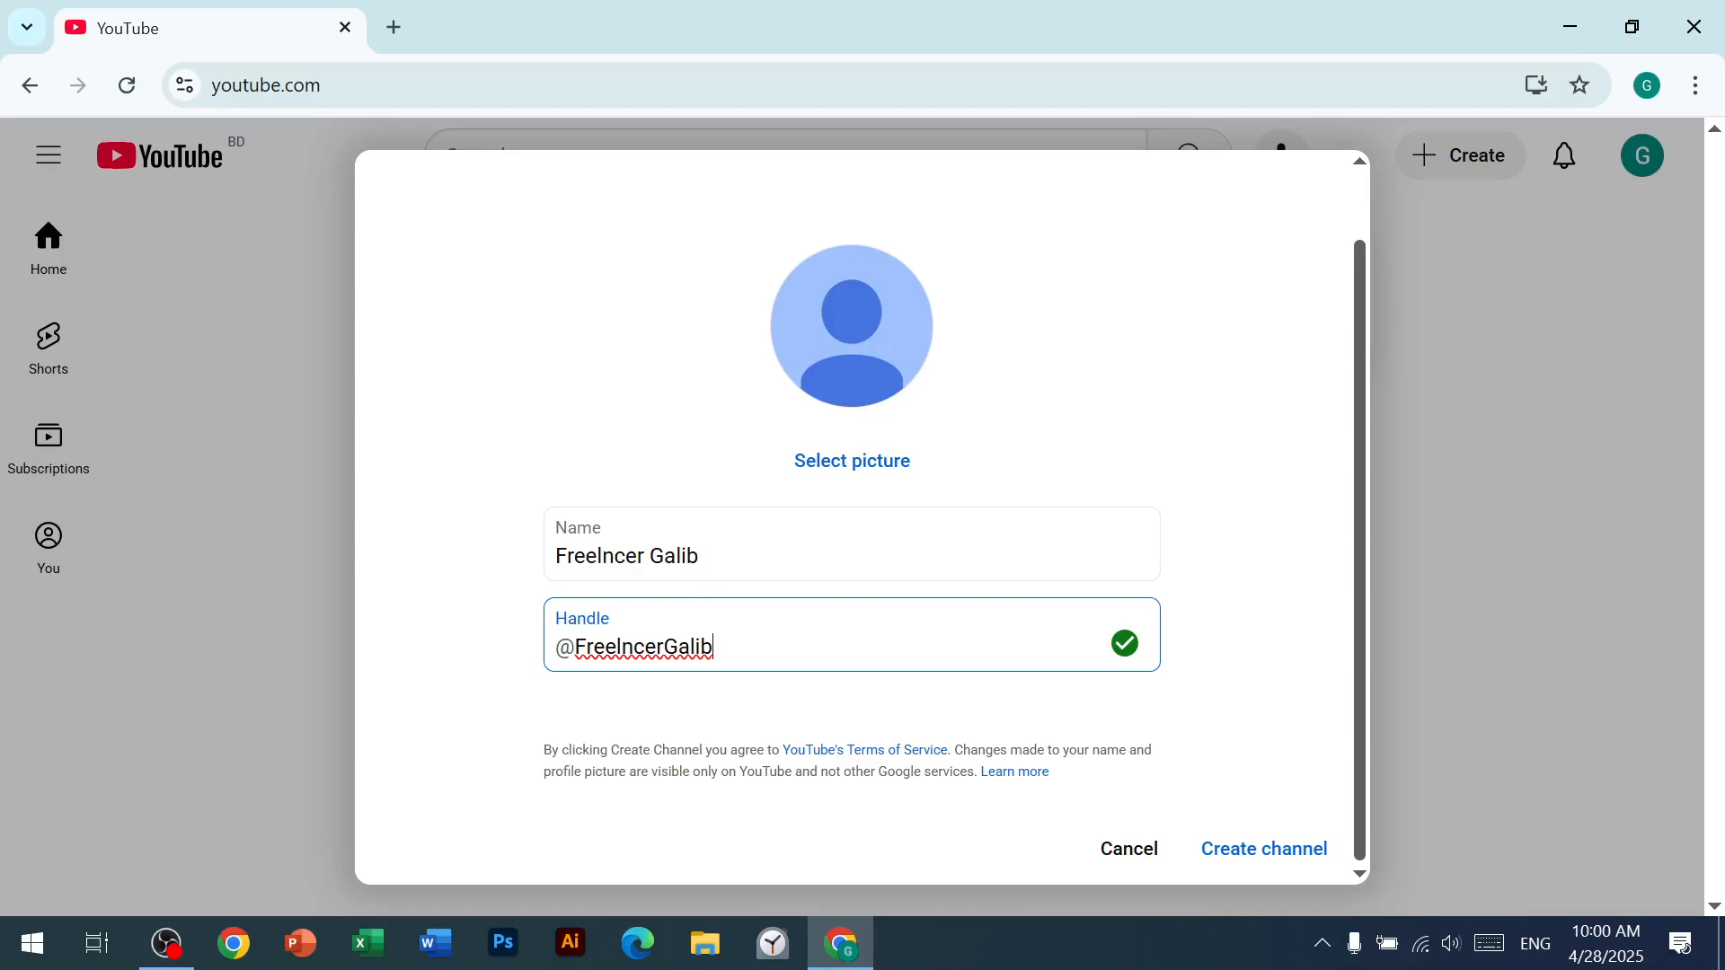
pyautogui.click(1287, 860)
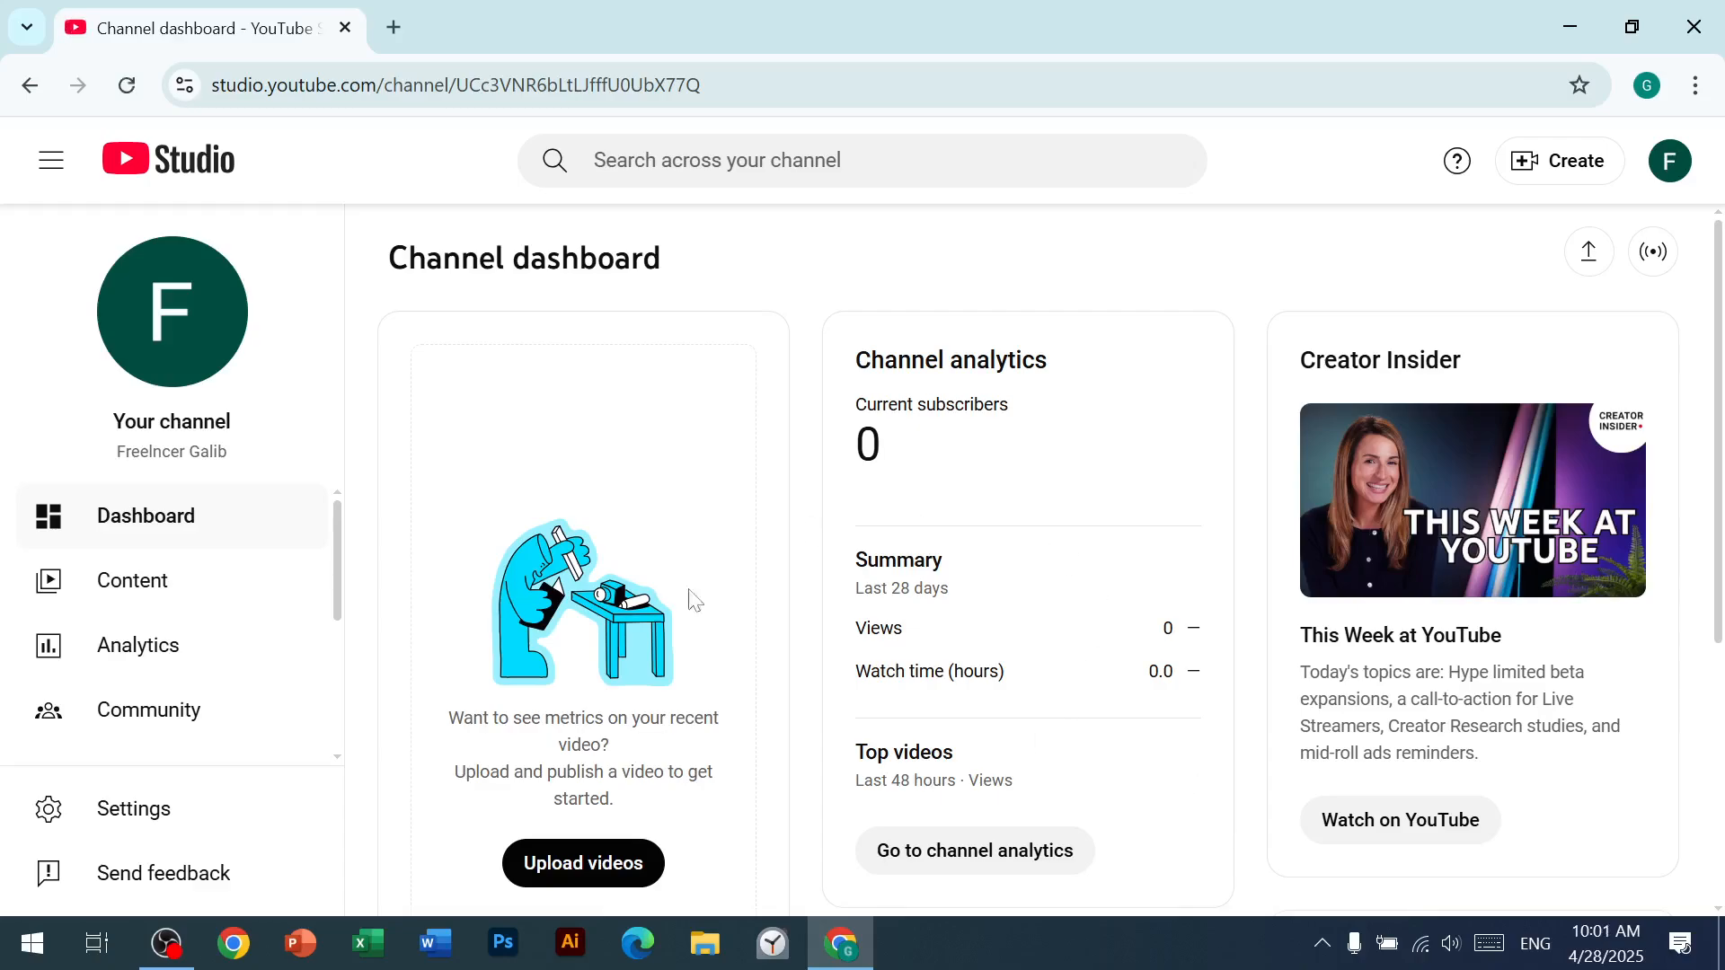
# Step: Examine the new channel's Studio dashboard and its public YouTube page, including the additional channel info
pyautogui.scroll(-3, 814, 571)
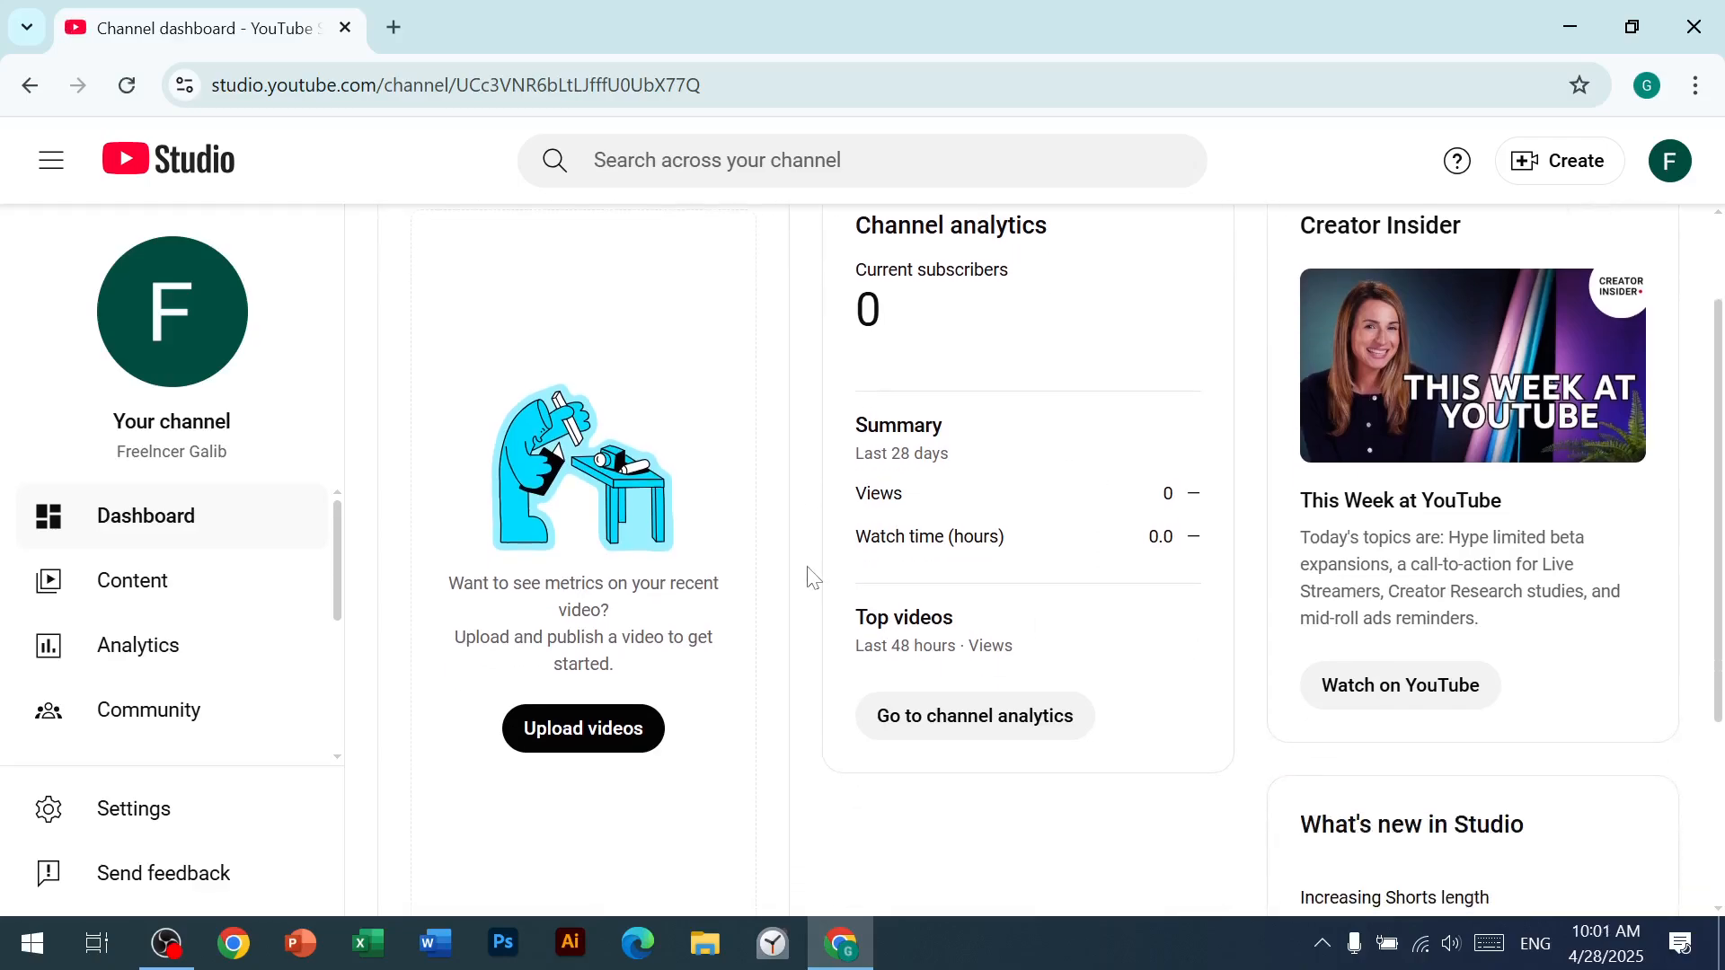
pyautogui.scroll(-2, 809, 571)
pyautogui.scroll(3, 810, 574)
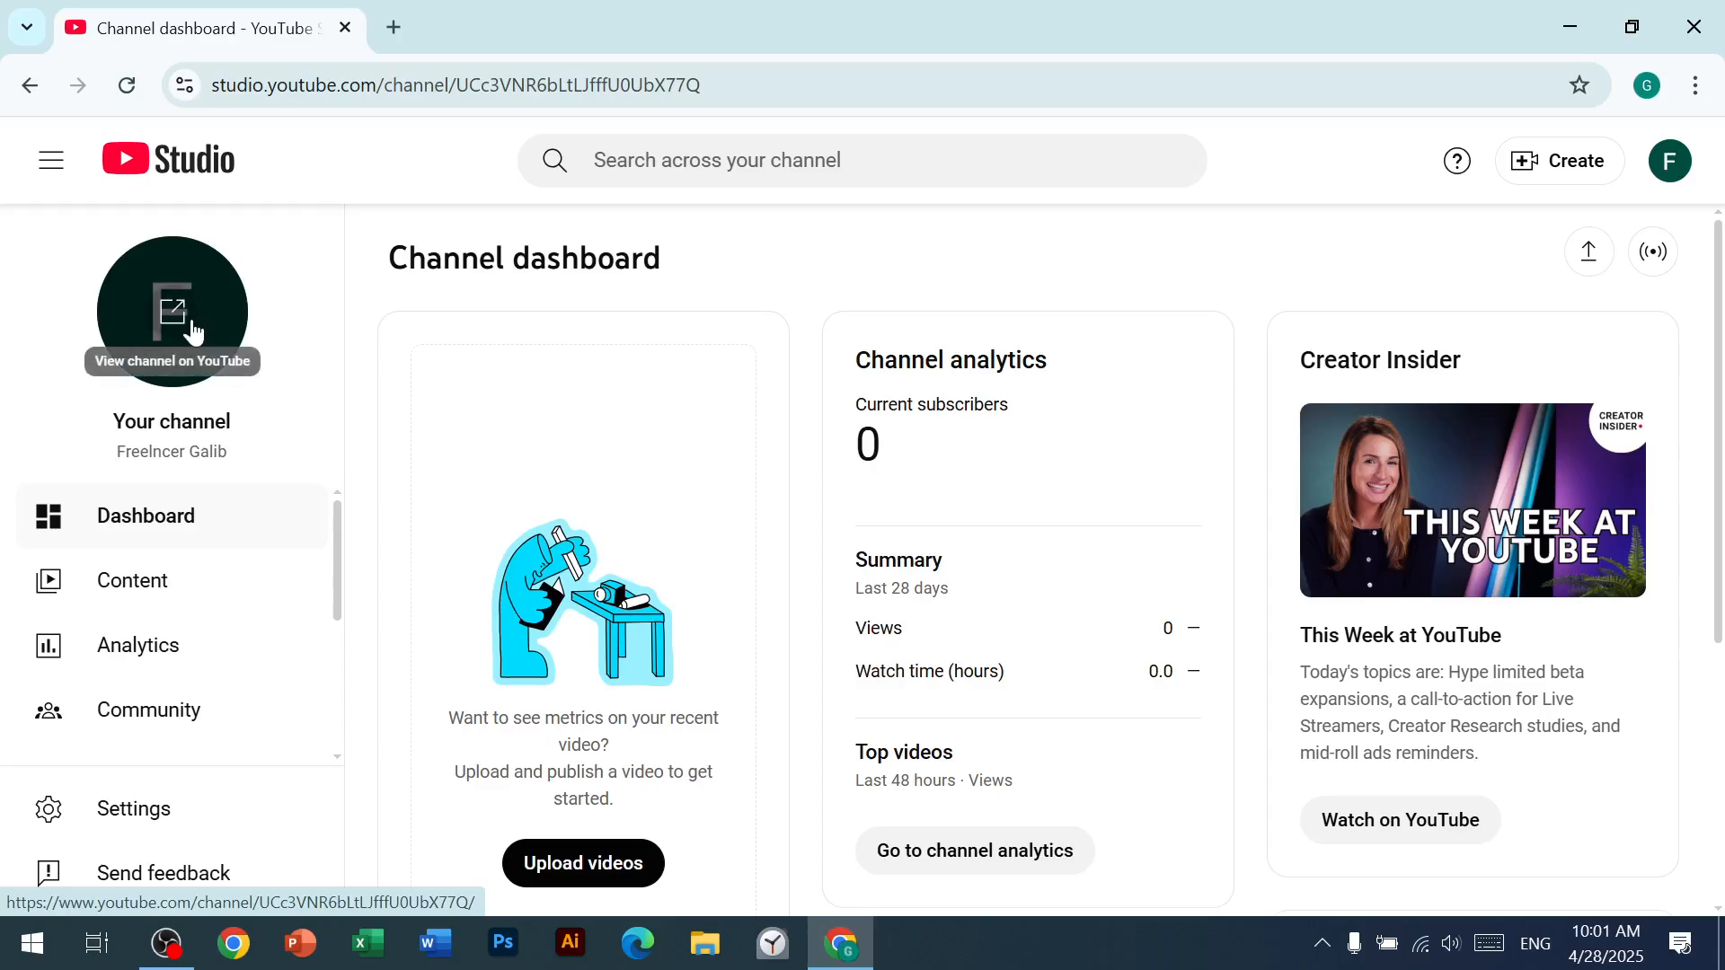
pyautogui.click(193, 330)
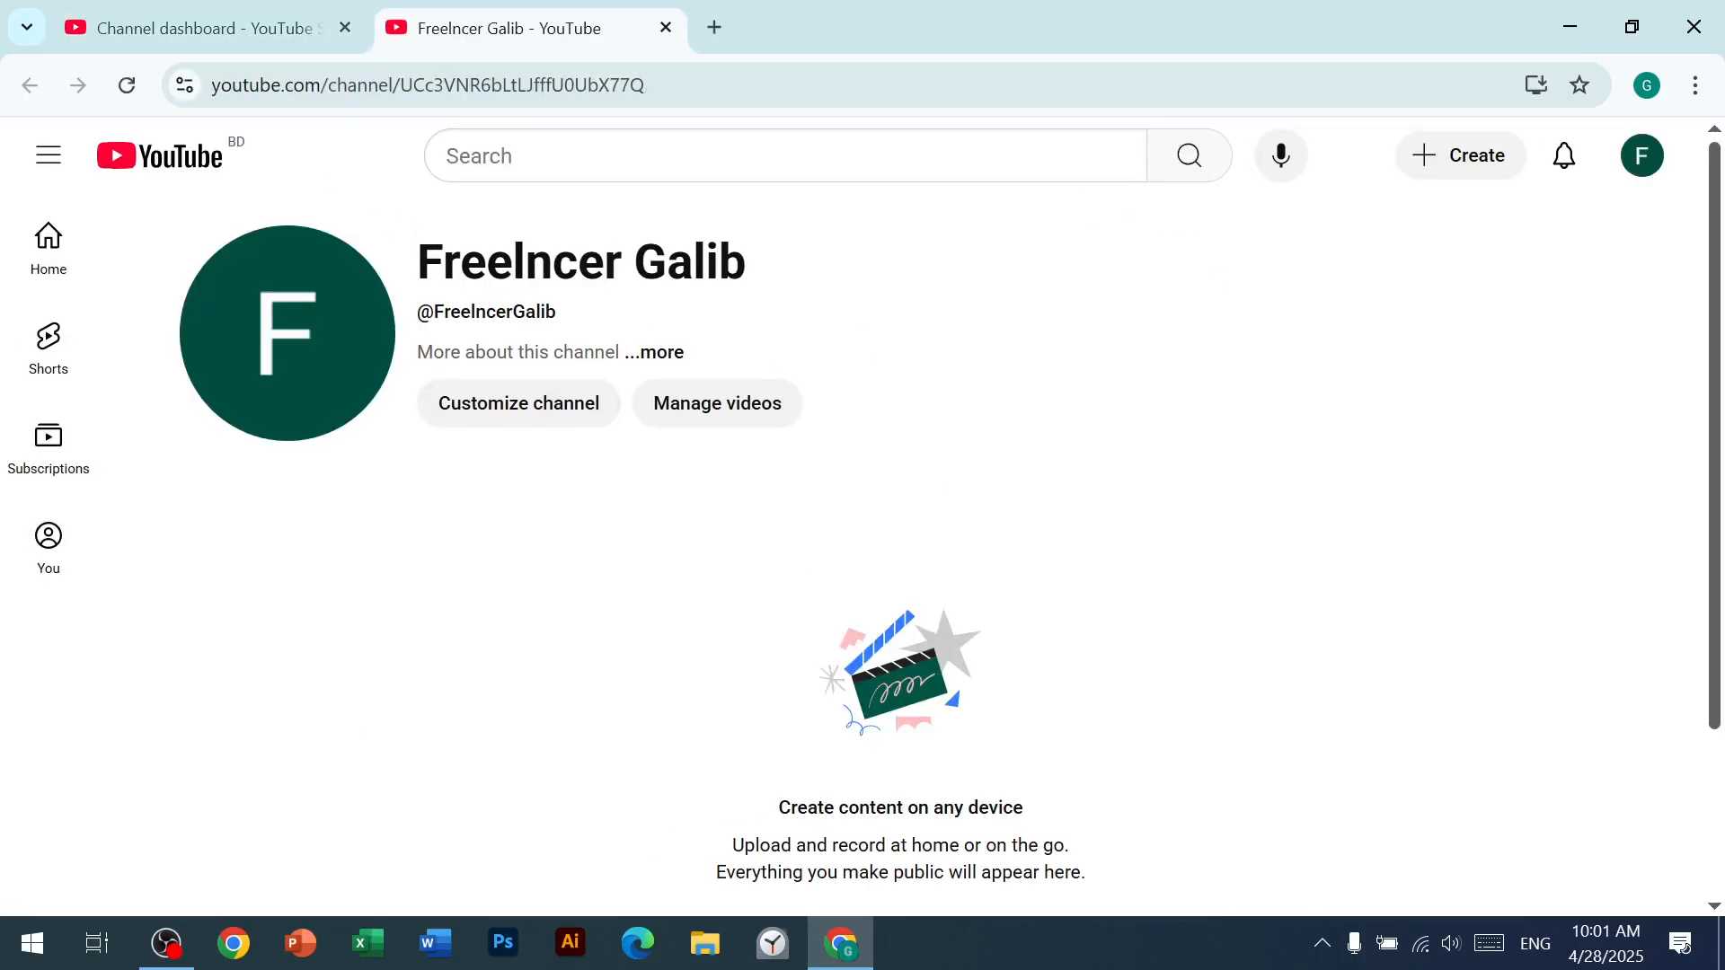
pyautogui.click(232, 20)
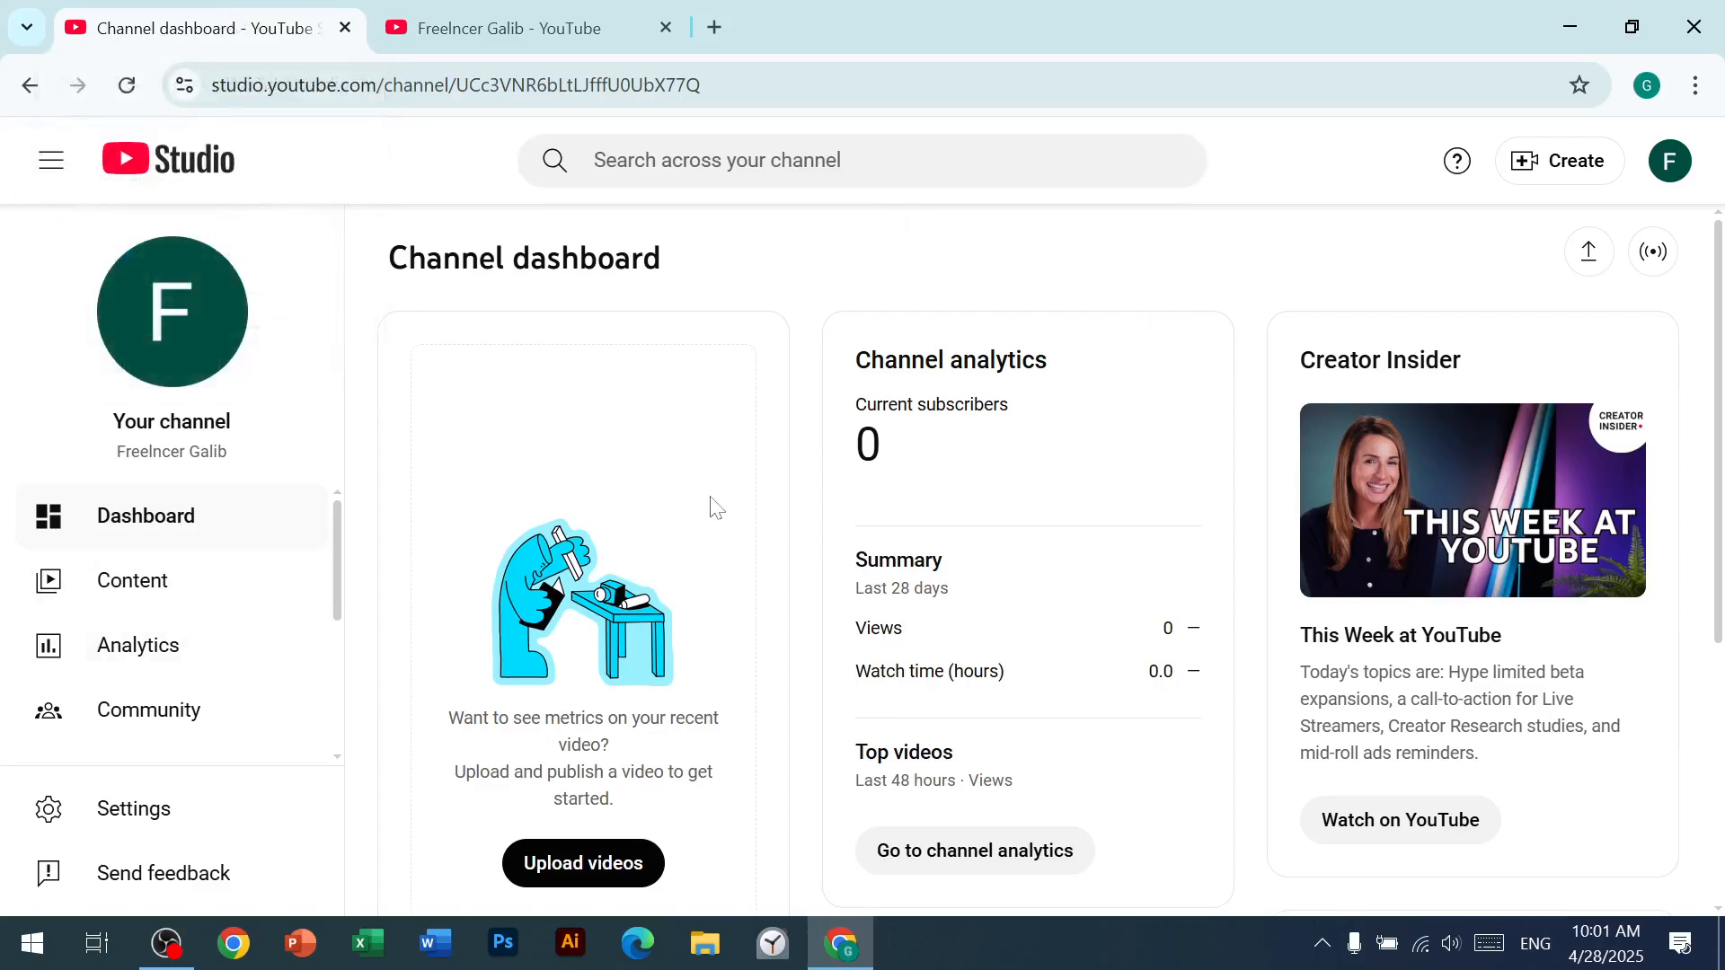
pyautogui.click(562, 22)
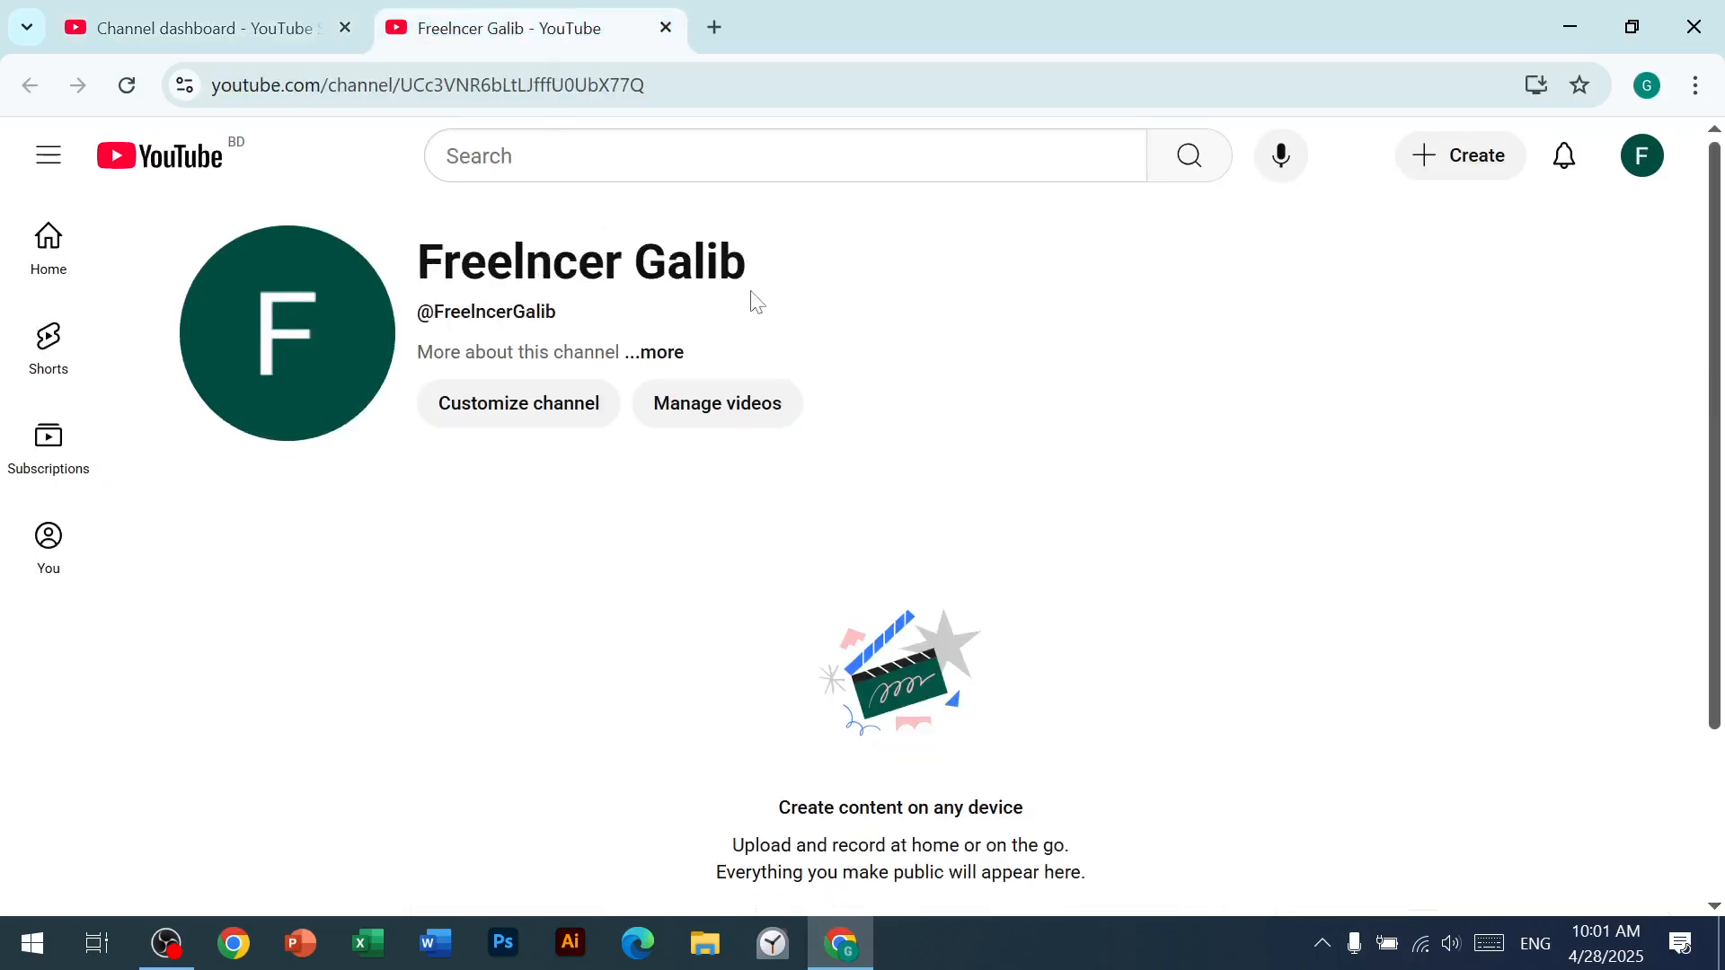
pyautogui.scroll(-2, 381, 431)
pyautogui.scroll(2, 347, 489)
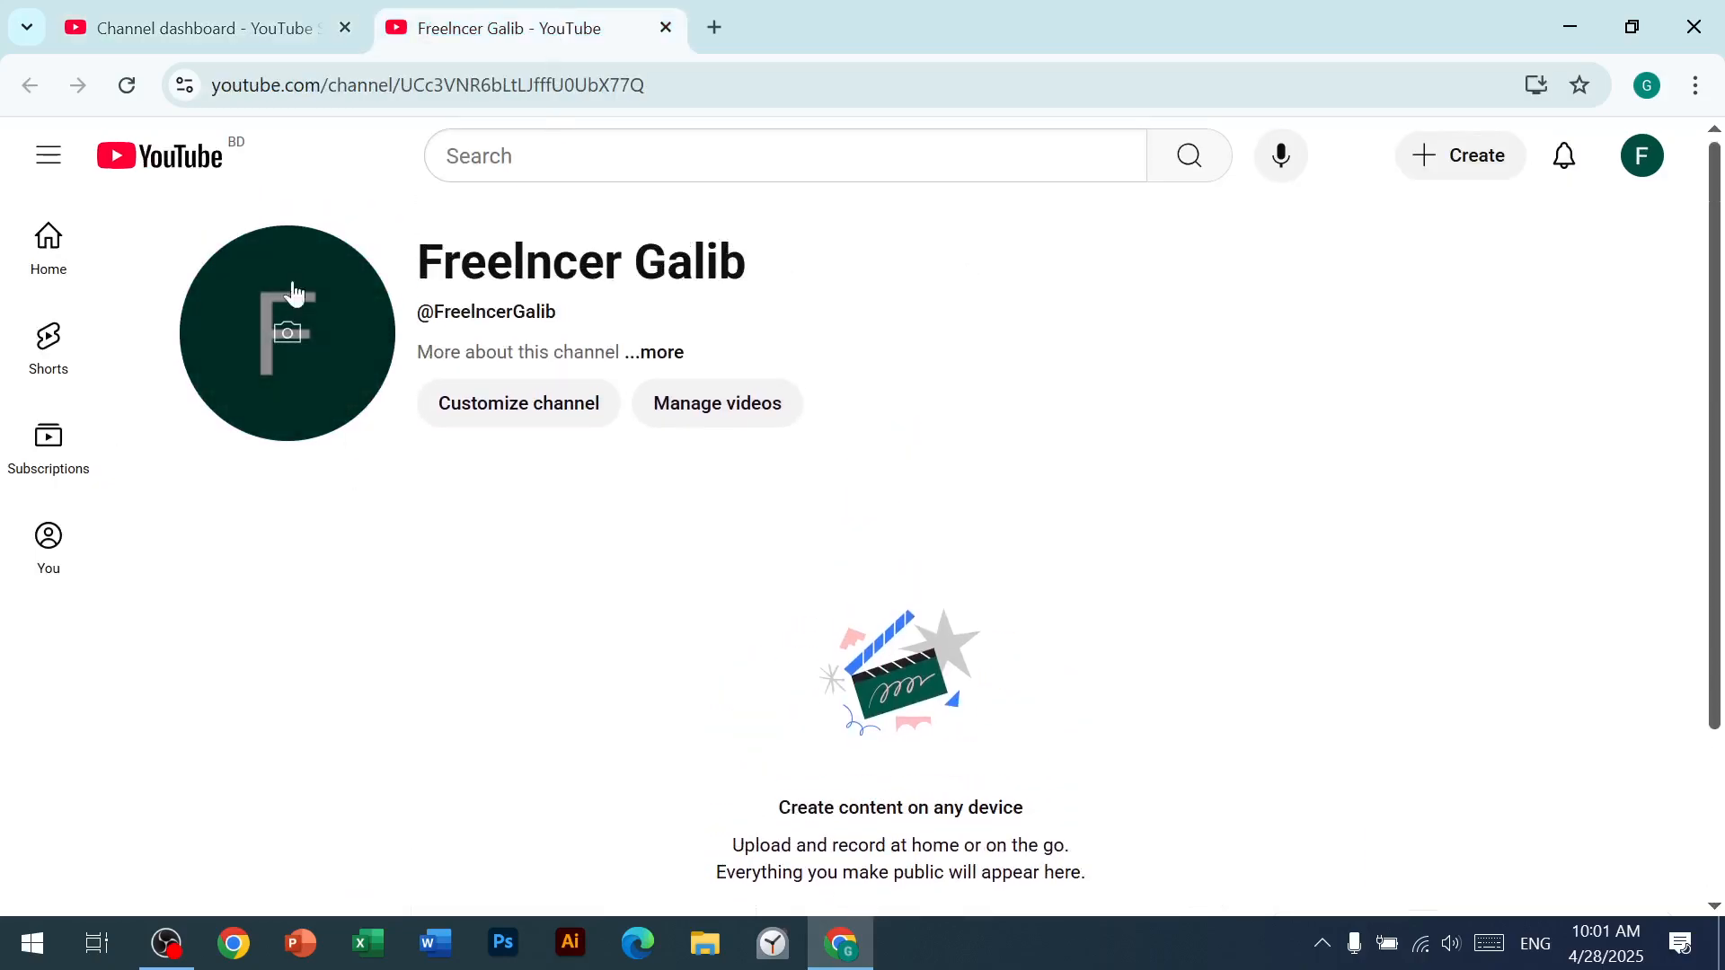
pyautogui.click(657, 352)
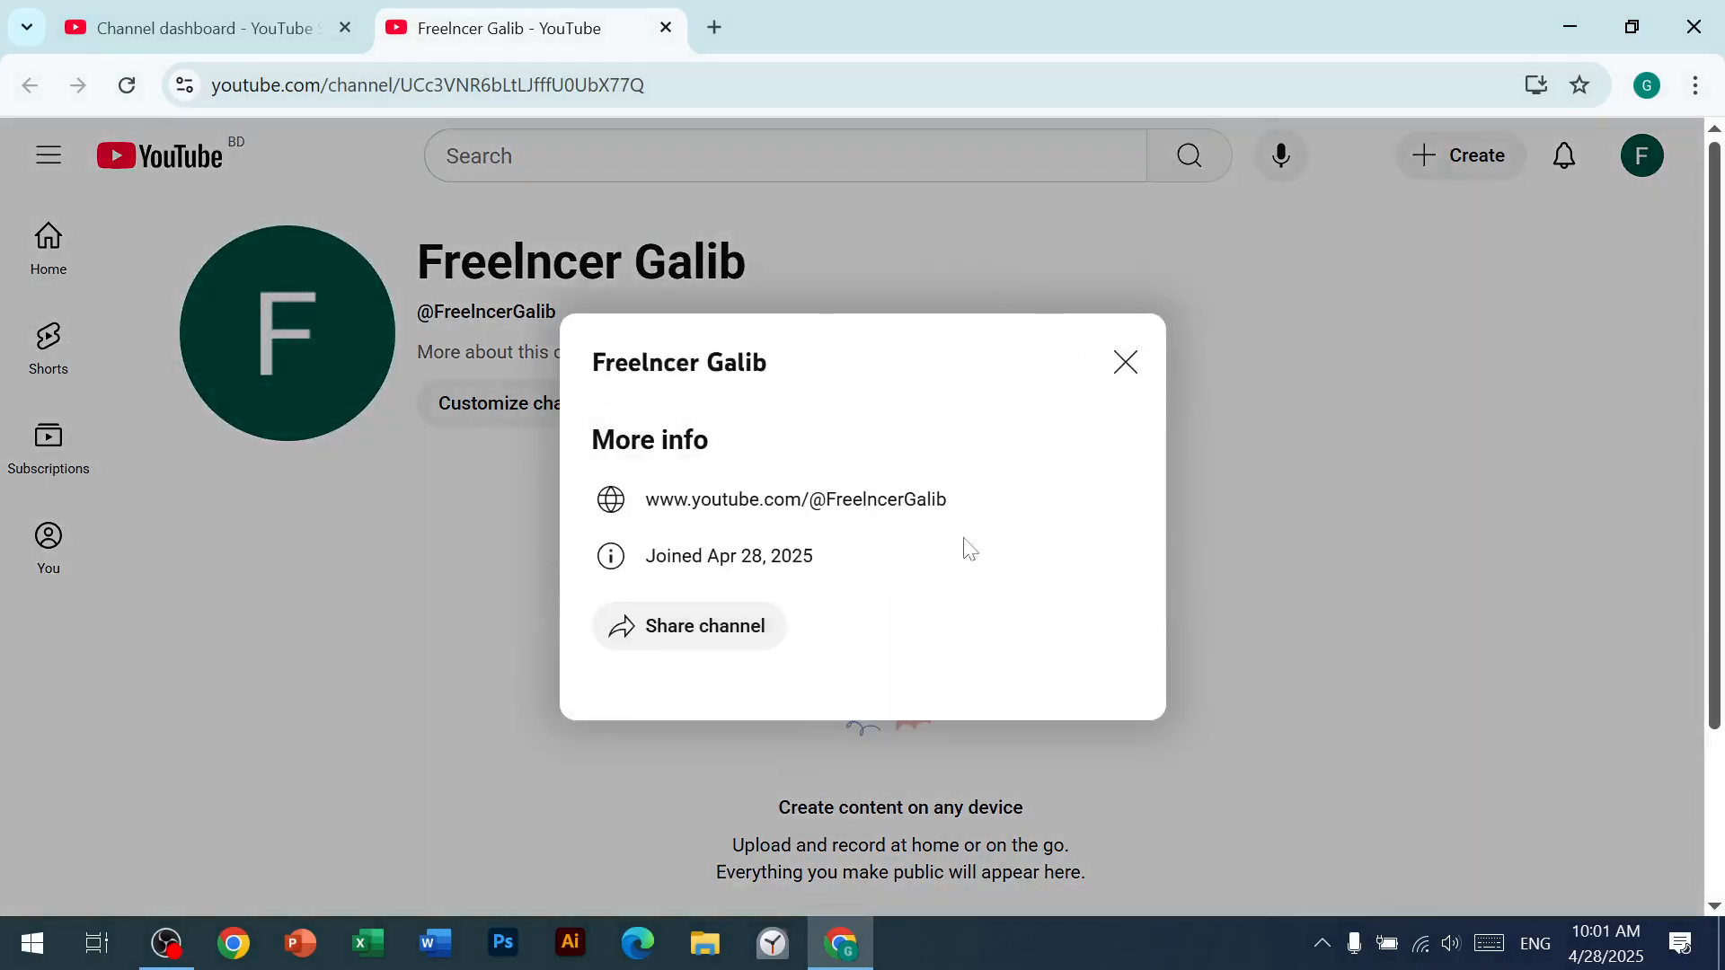
pyautogui.click(1126, 363)
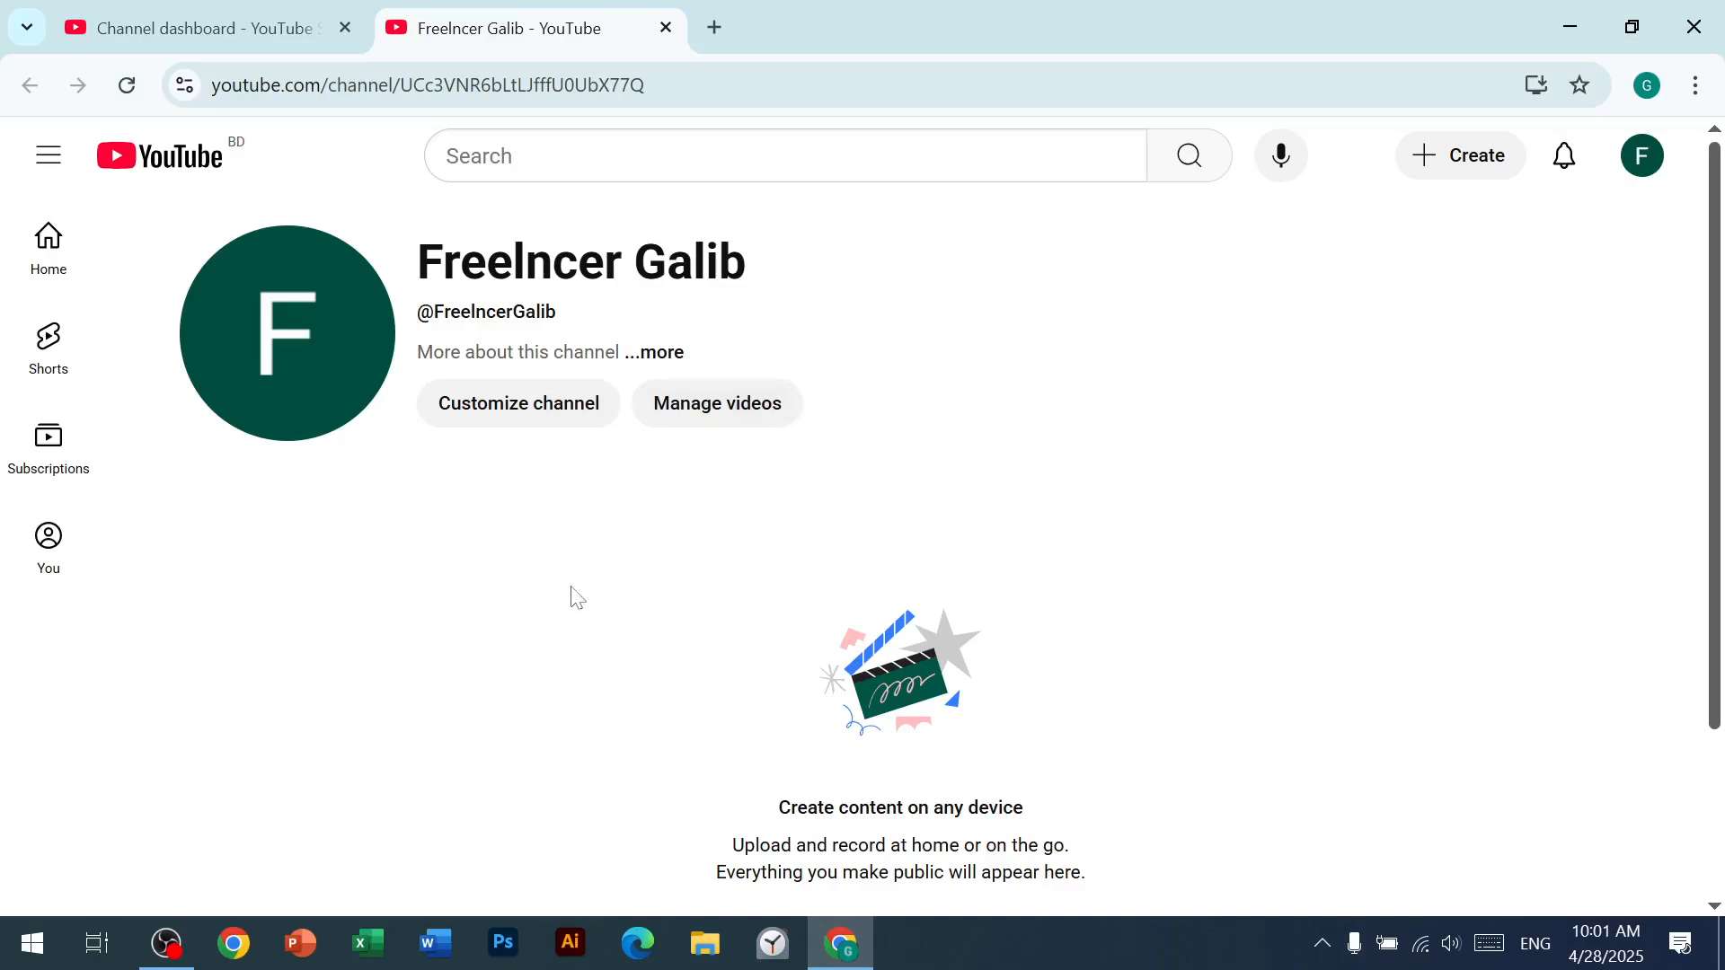
pyautogui.scroll(-3, 639, 565)
pyautogui.scroll(3, 617, 578)
# Step: Return to YouTube Studio and open the channel's Customization page
pyautogui.click(241, 11)
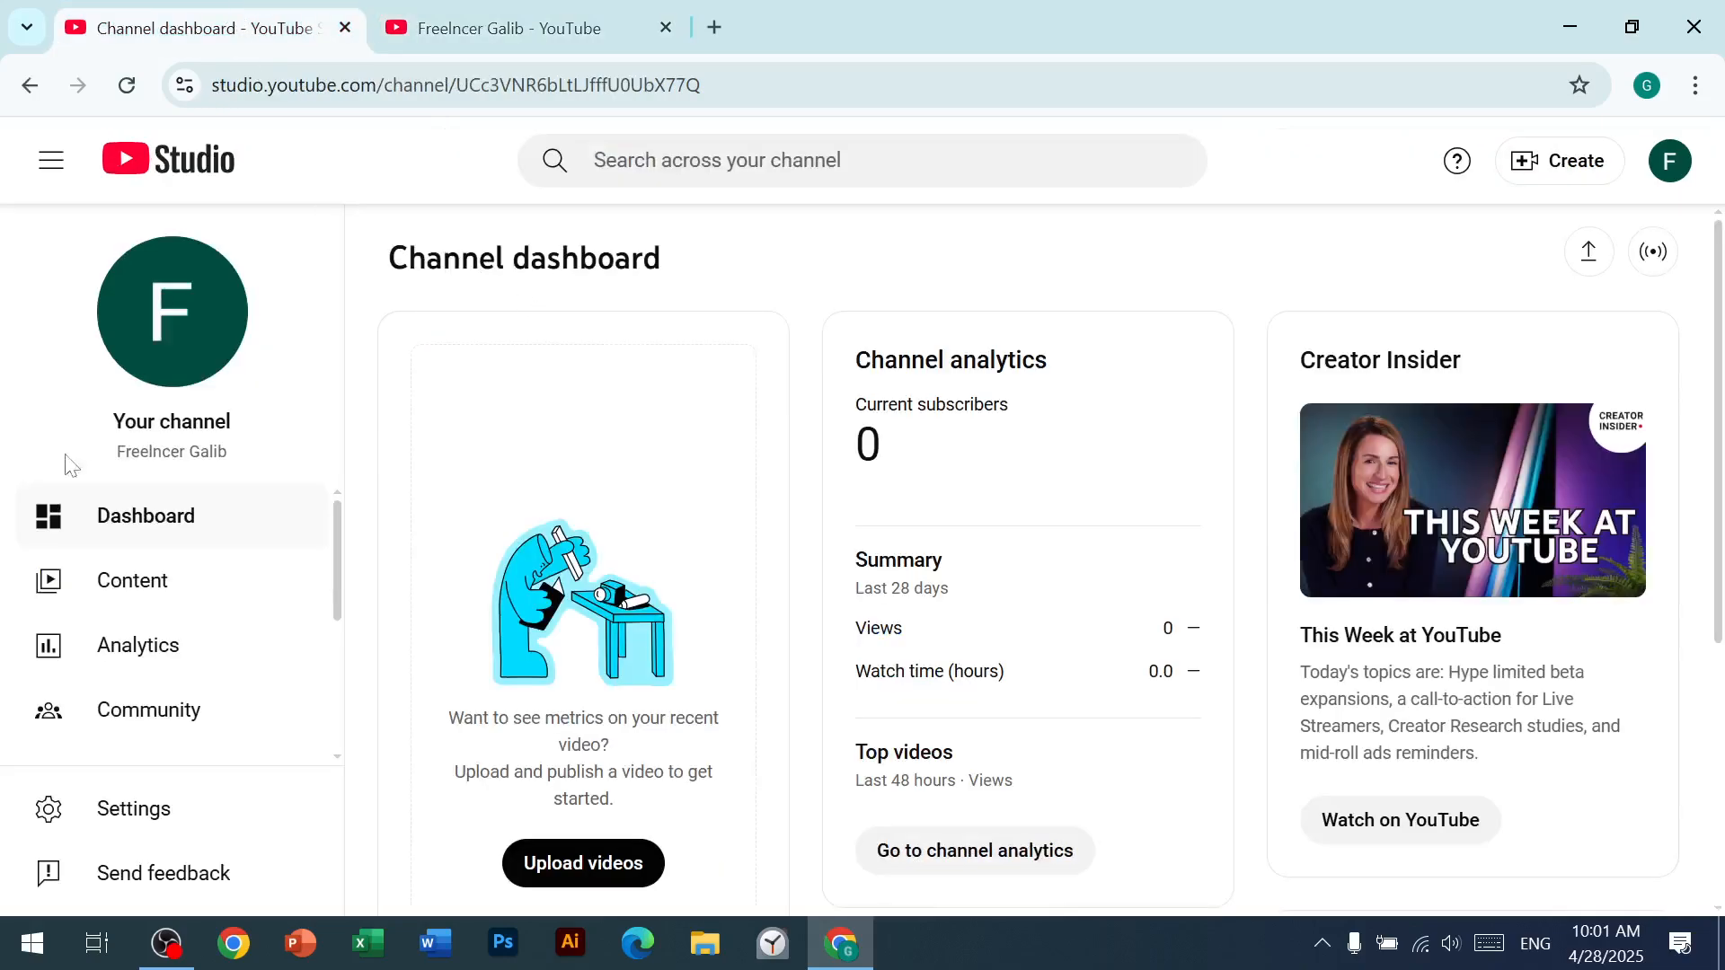
pyautogui.scroll(-2, 231, 545)
pyautogui.scroll(-2, 232, 545)
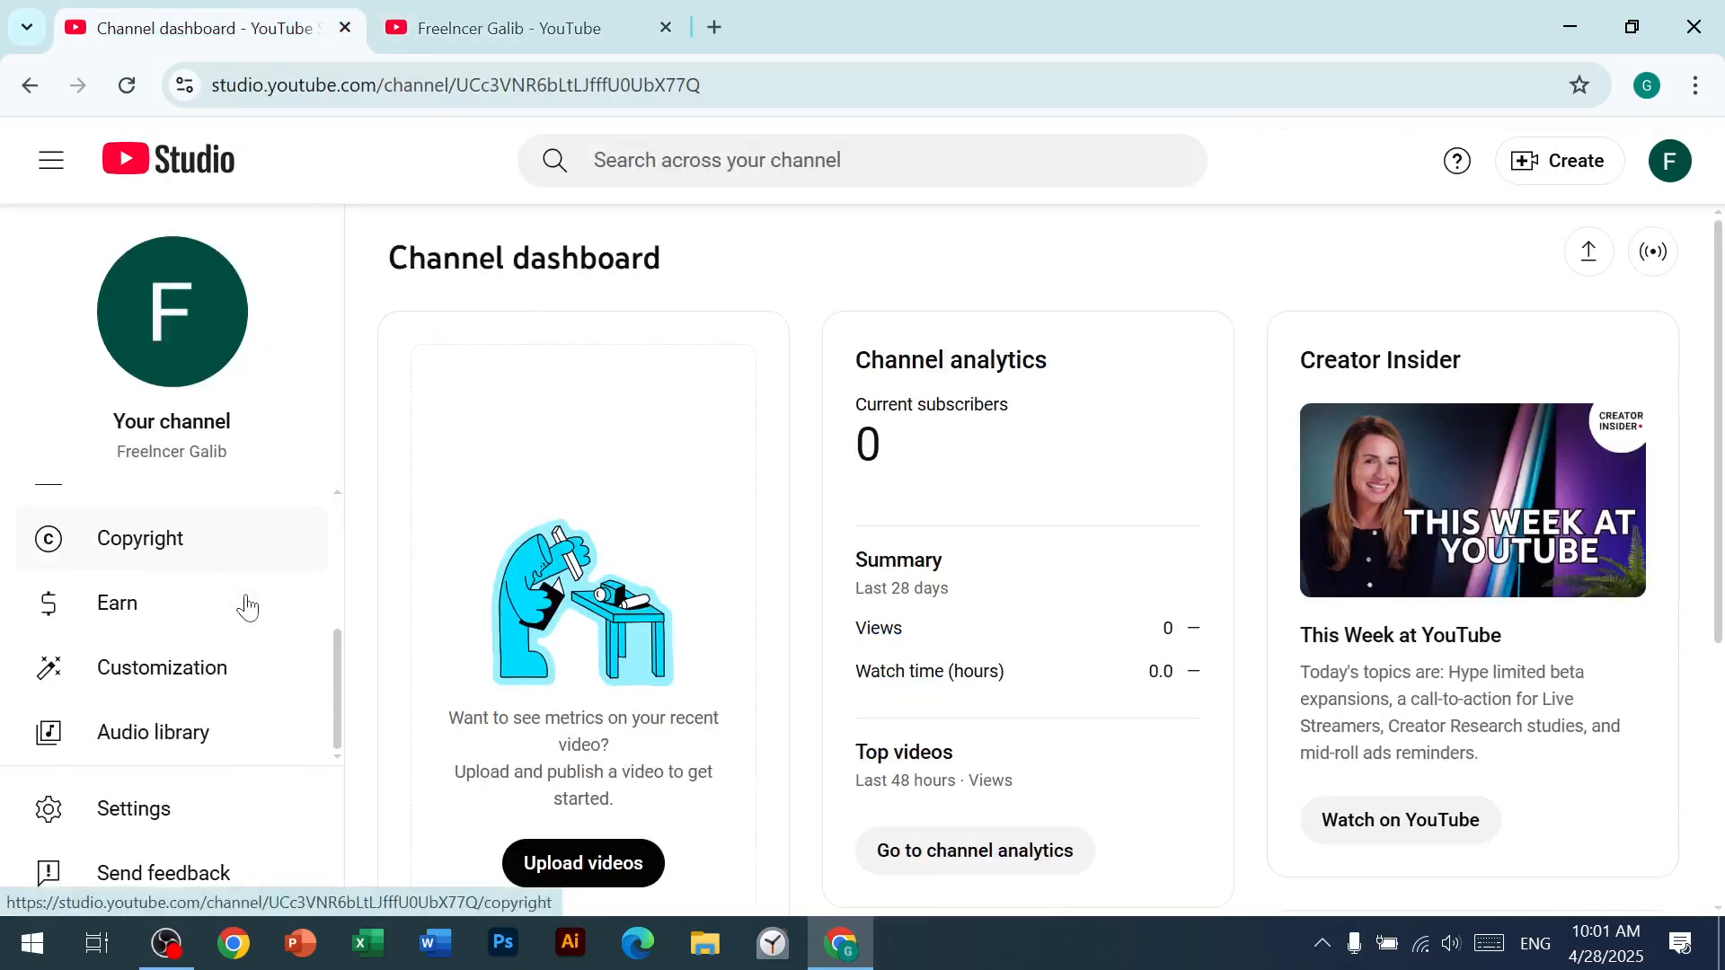
pyautogui.click(197, 671)
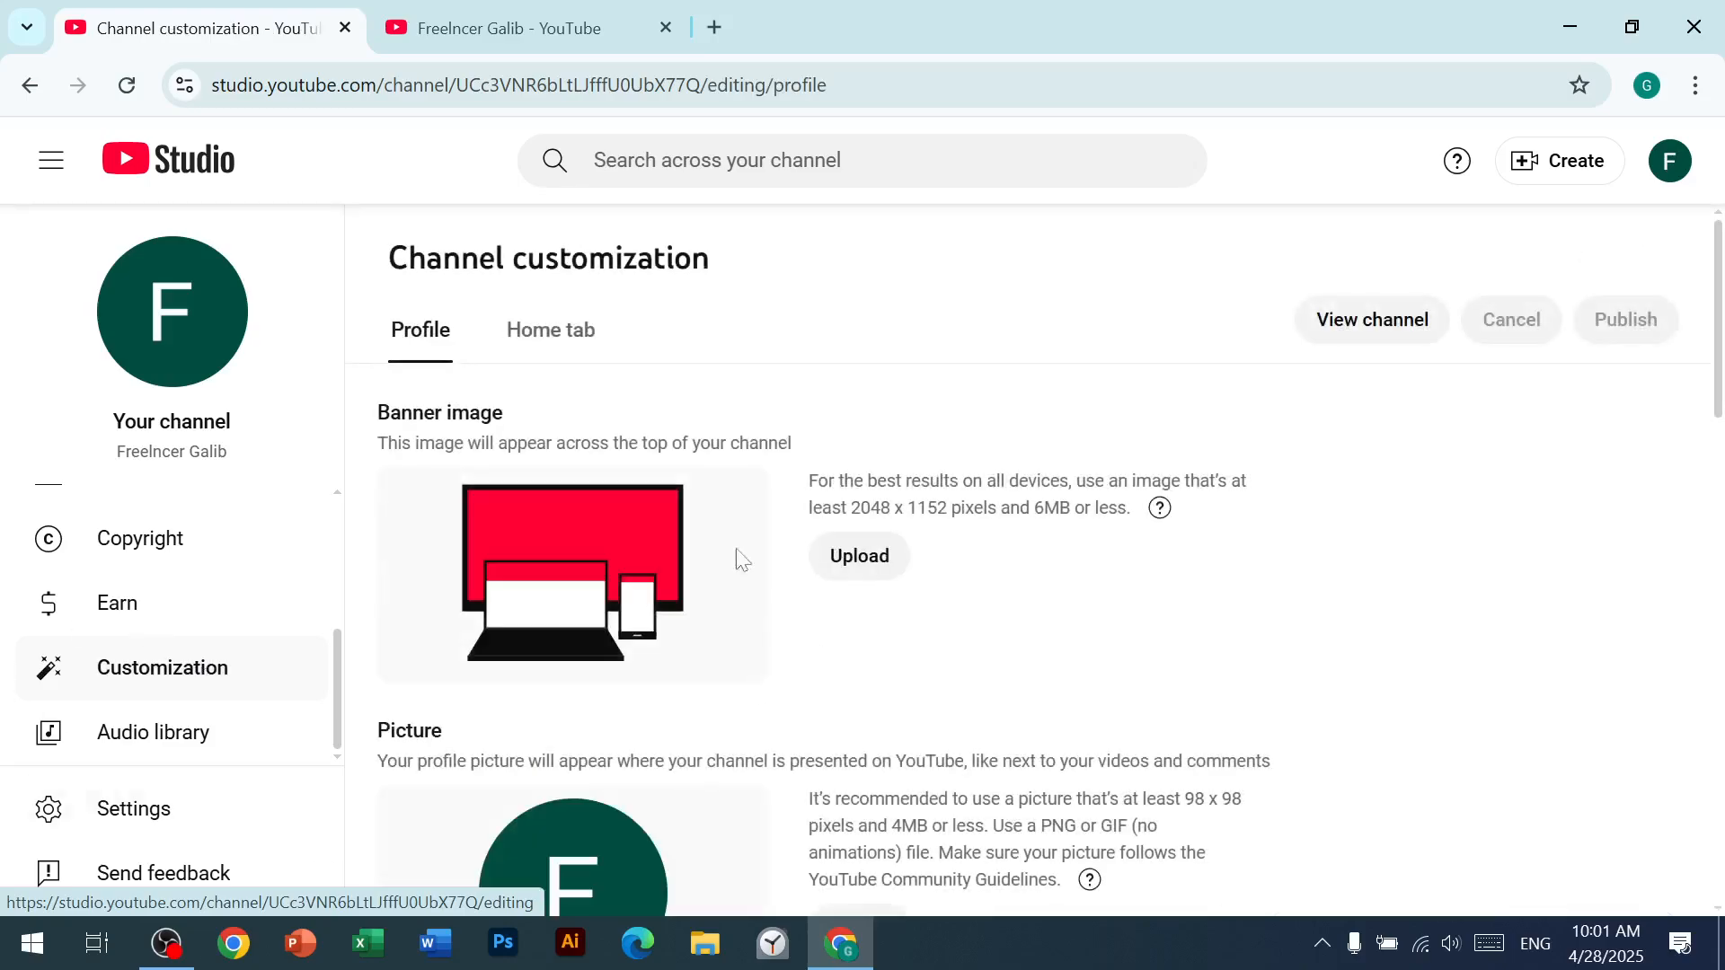
# Step: Examine the profile customization options, including description, links, contact info, and the image requirements for the banner and picture
pyautogui.scroll(-15, 697, 593)
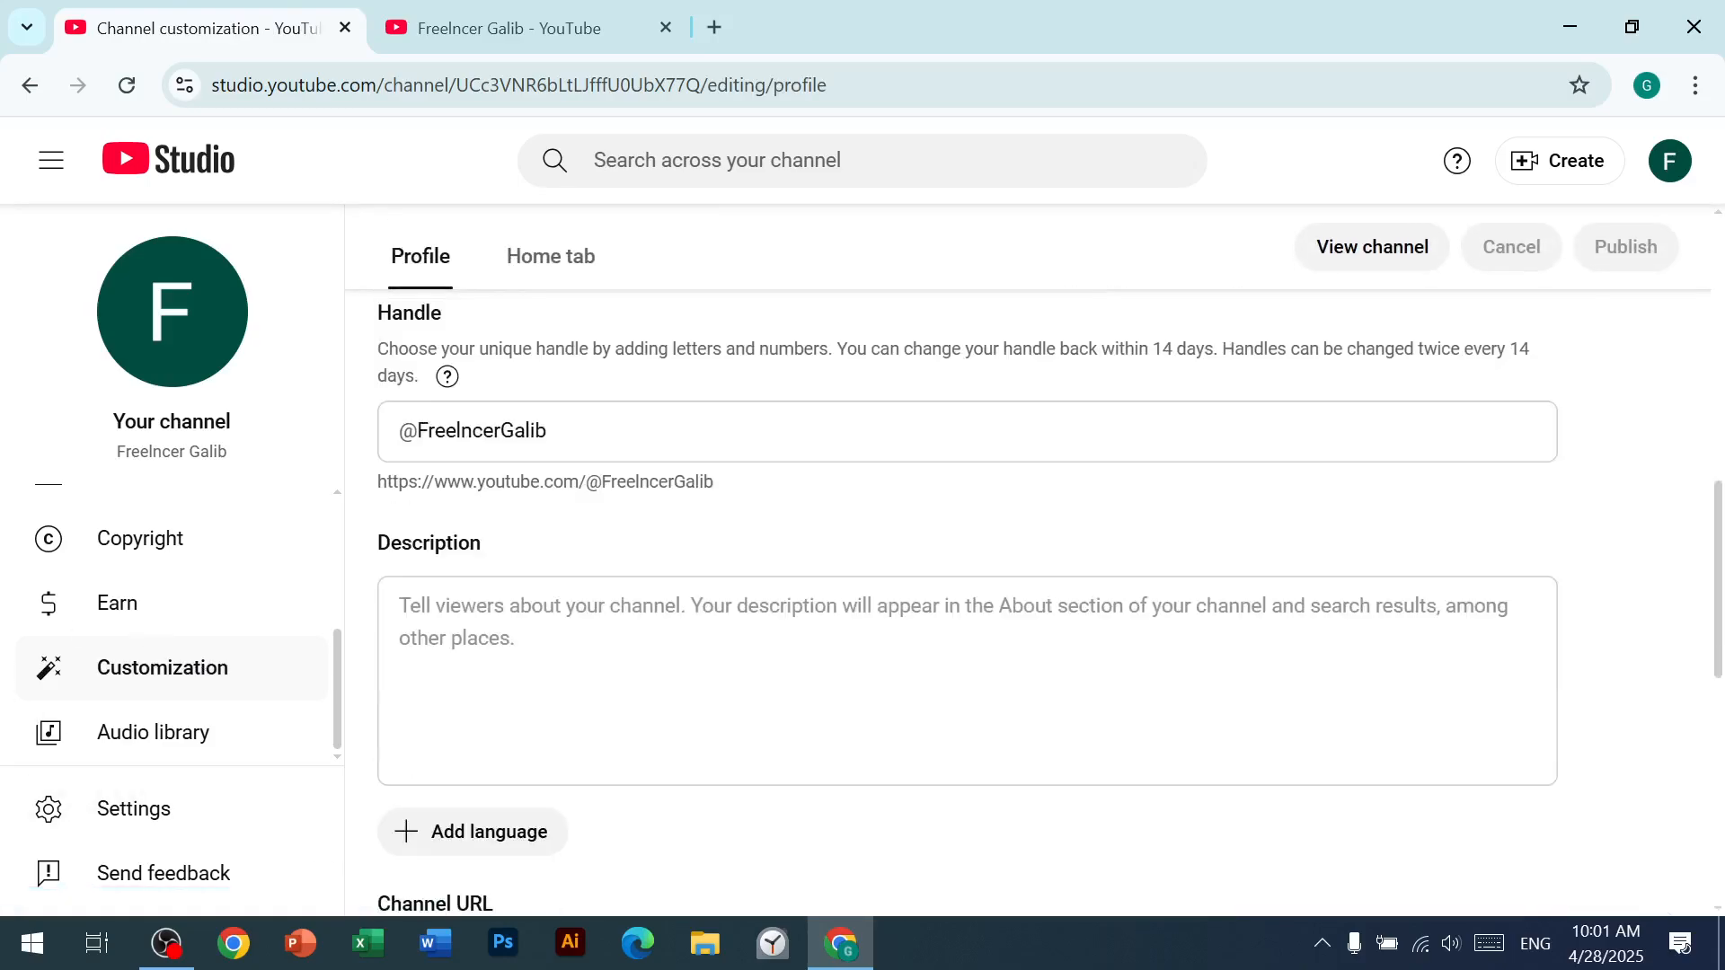
pyautogui.scroll(3, 685, 620)
pyautogui.click(685, 633)
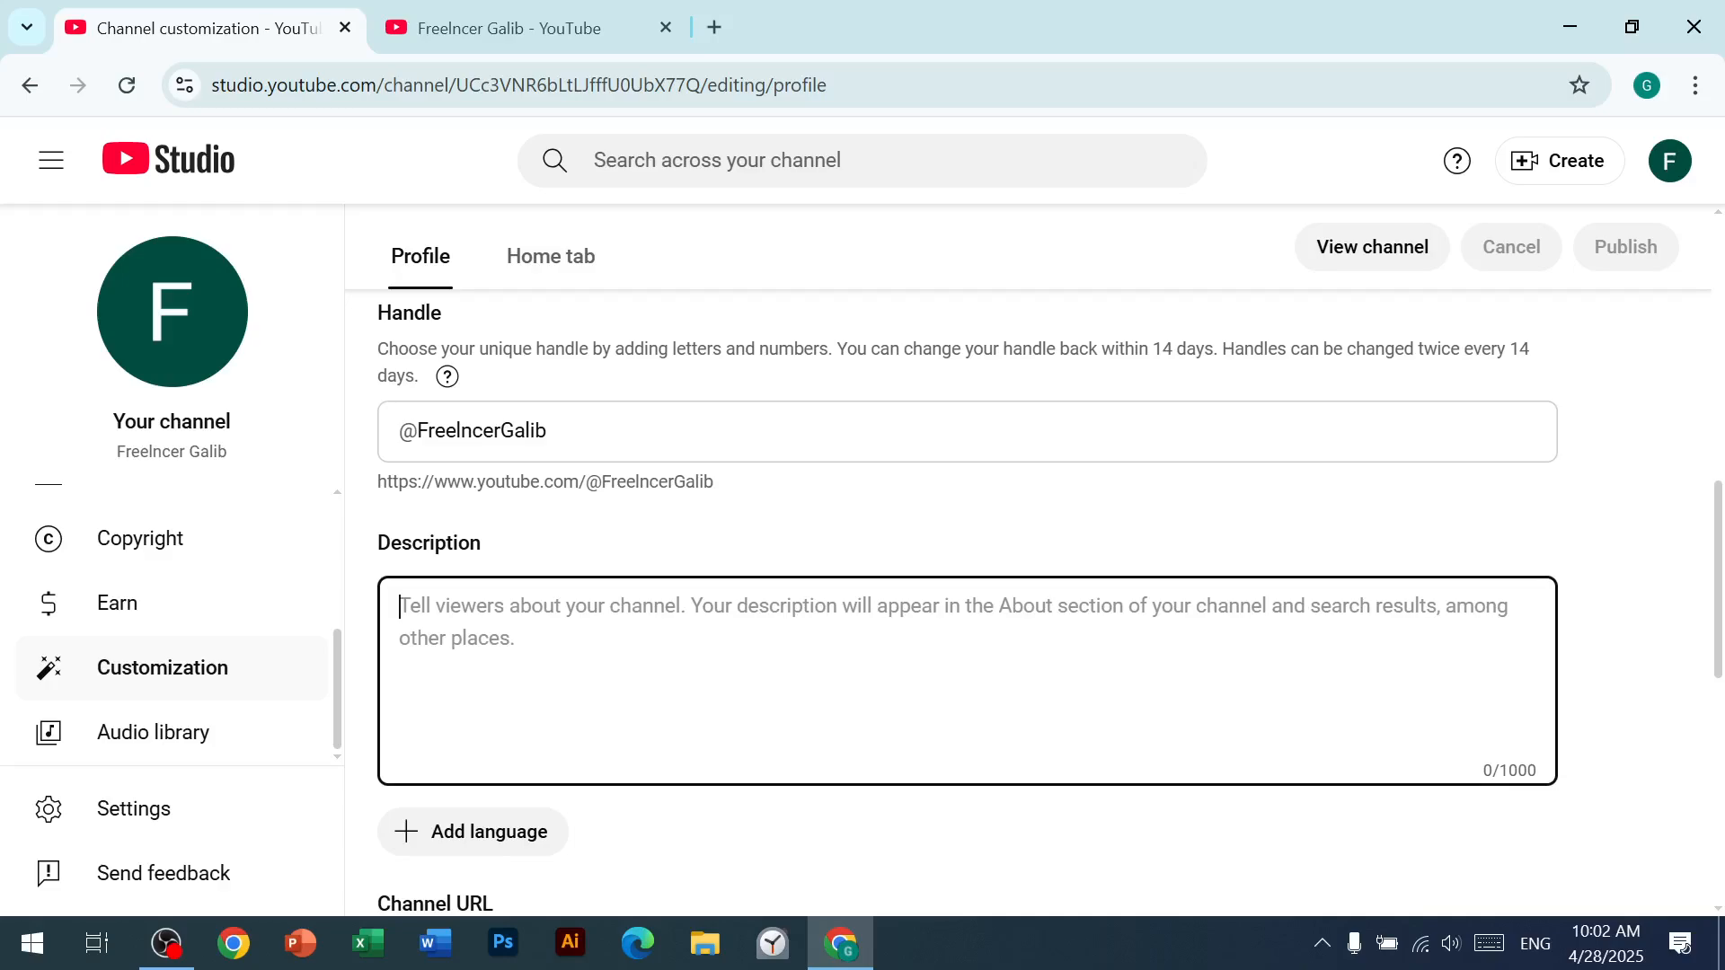
pyautogui.scroll(-1, 577, 647)
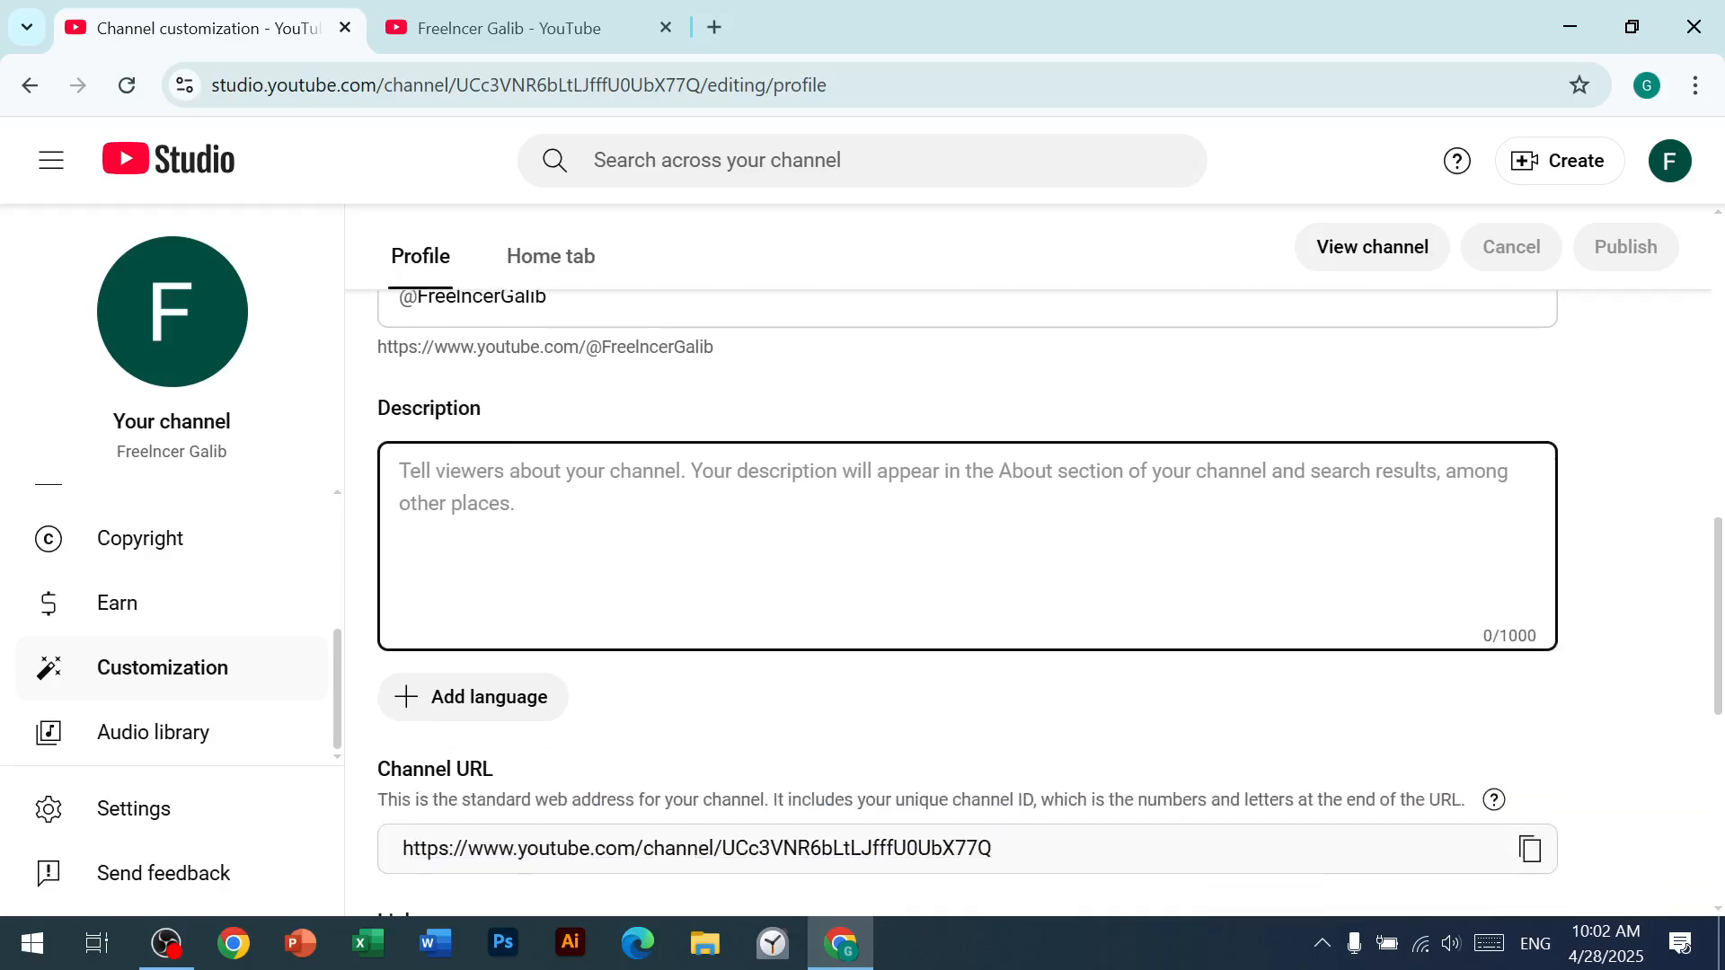
pyautogui.scroll(-1, 485, 688)
pyautogui.scroll(-4, 485, 690)
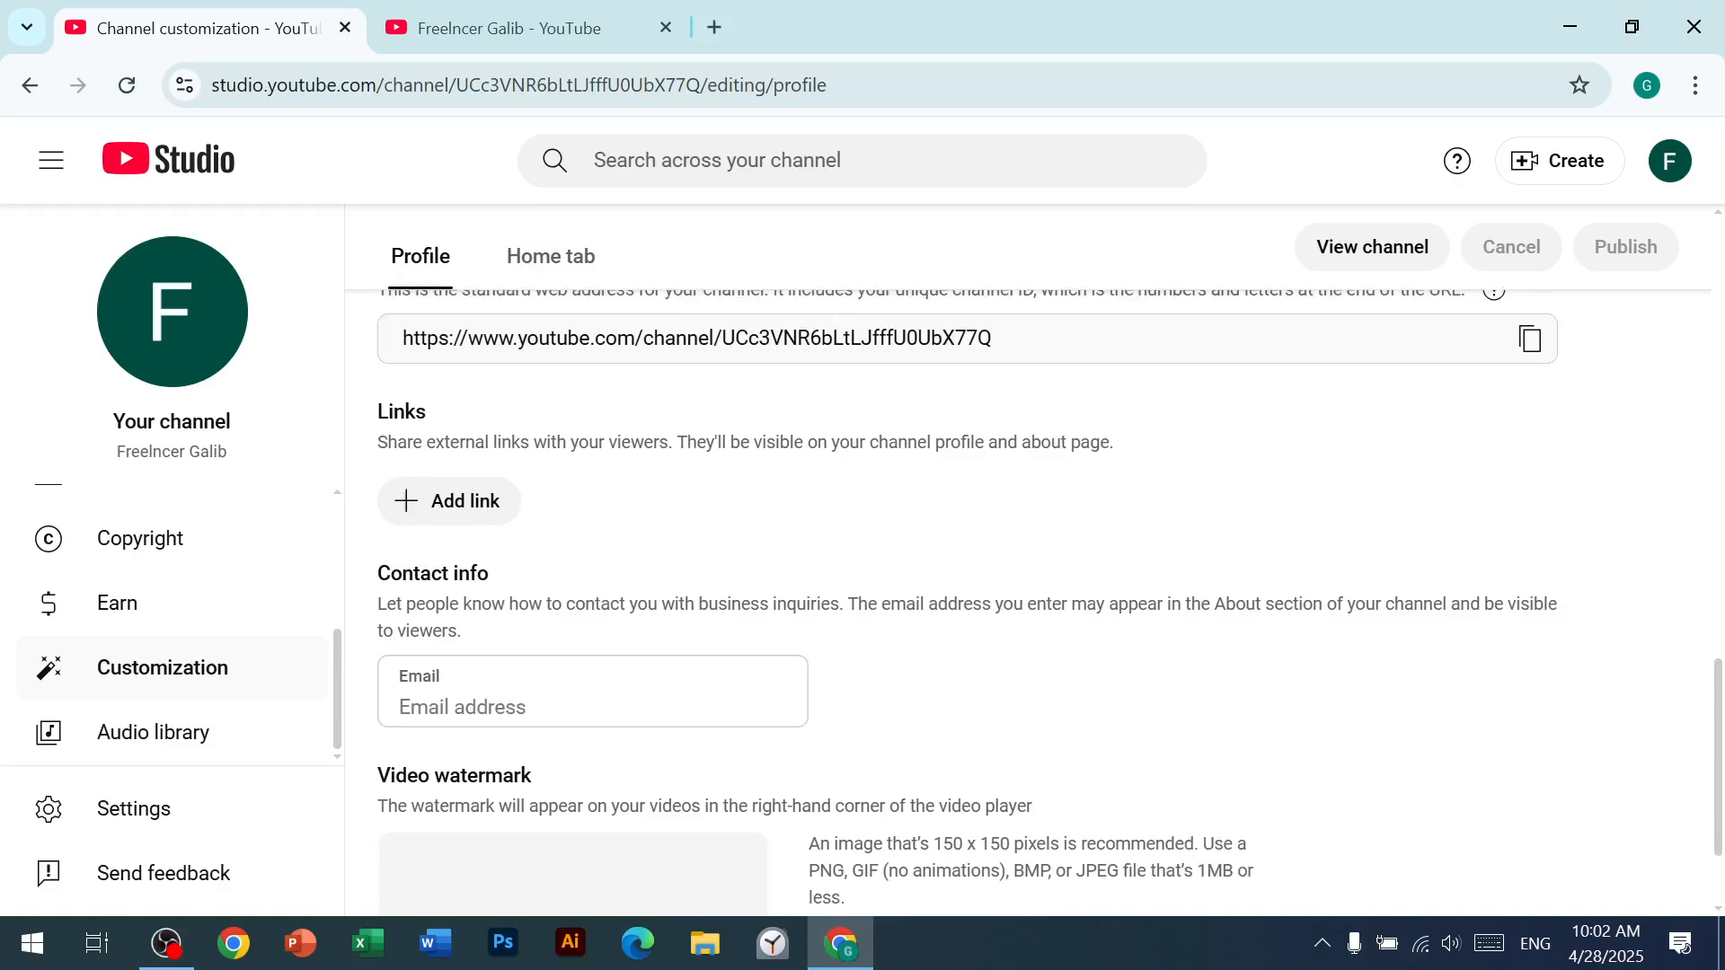
pyautogui.scroll(15, 529, 741)
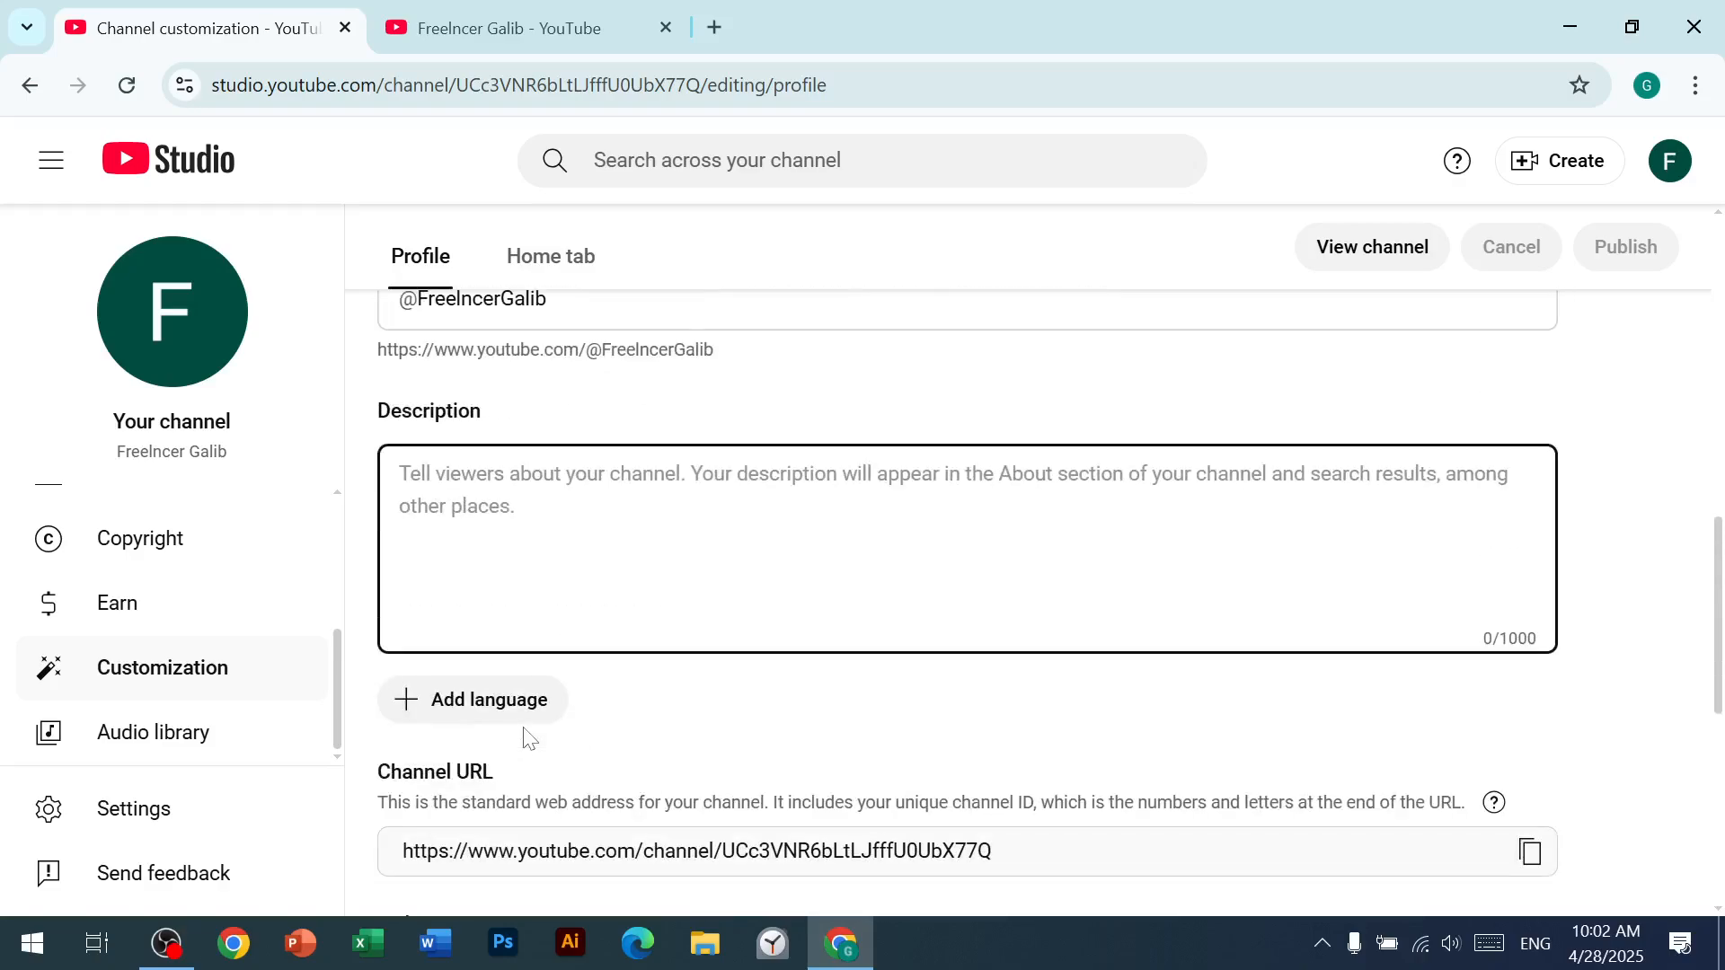
pyautogui.scroll(-3, 529, 738)
pyautogui.scroll(3, 529, 742)
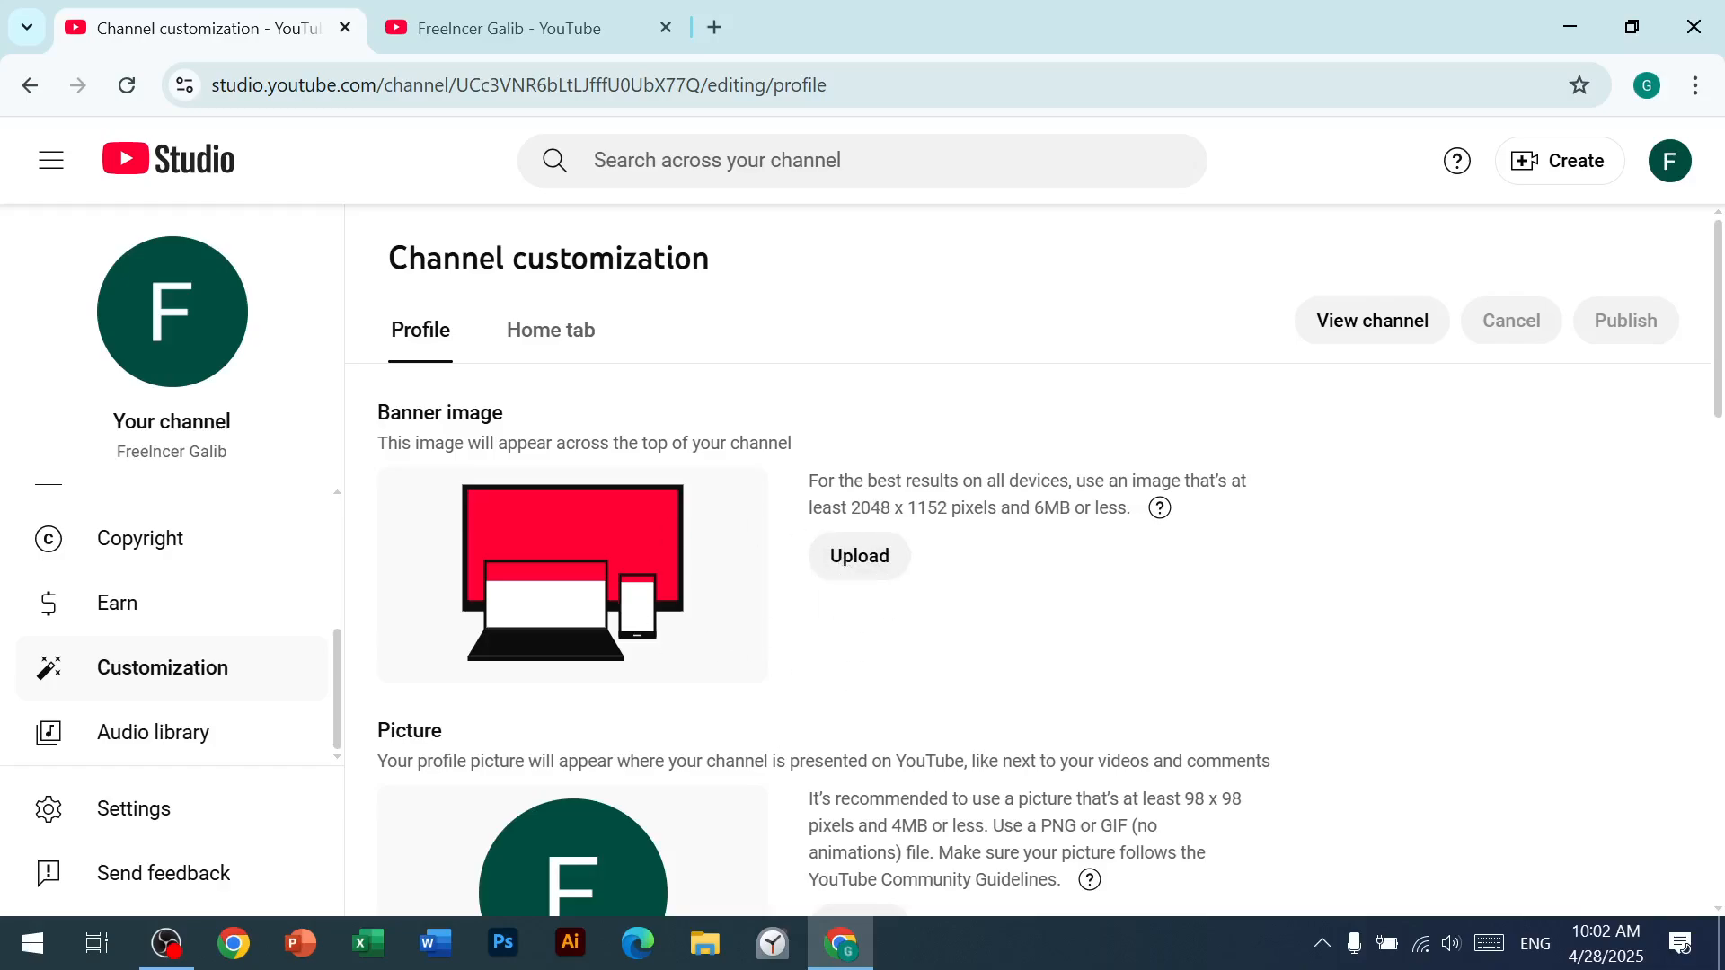
pyautogui.moveTo(851, 509); pyautogui.dragTo(948, 530)
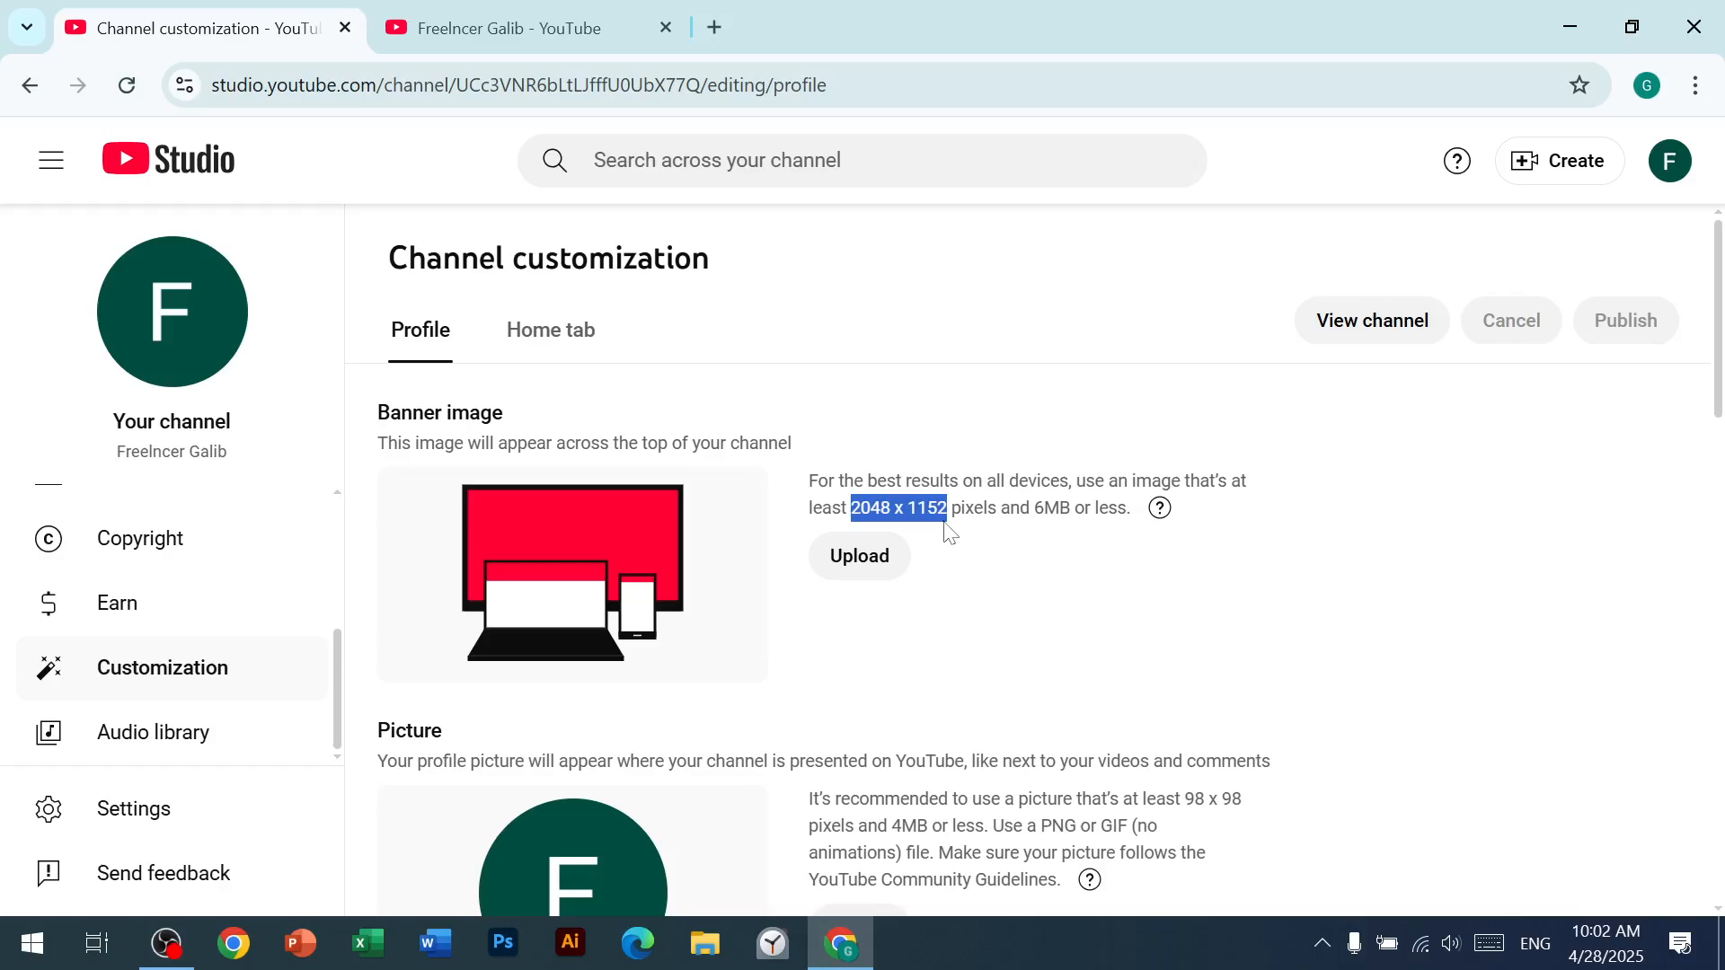
pyautogui.scroll(-2, 951, 535)
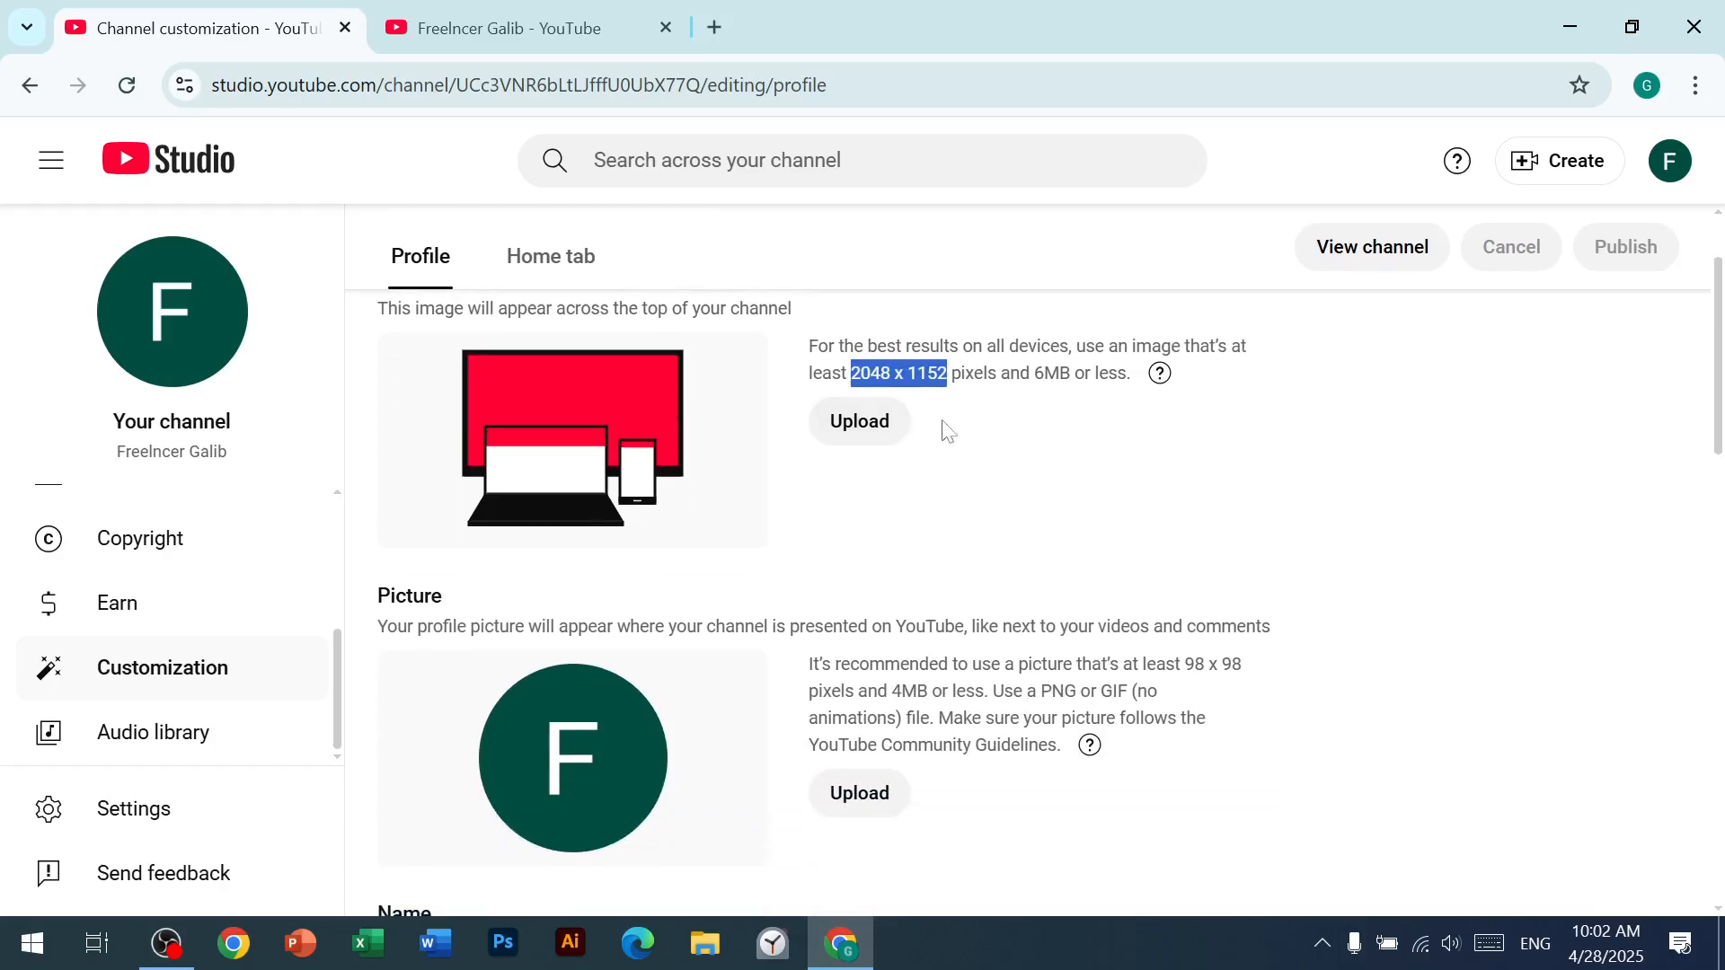
# Step: Examine the remaining profile settings: picture size requirement, name, handle, description, channel URL, links, contact email and video watermark
pyautogui.click(950, 505)
pyautogui.scroll(-2, 982, 539)
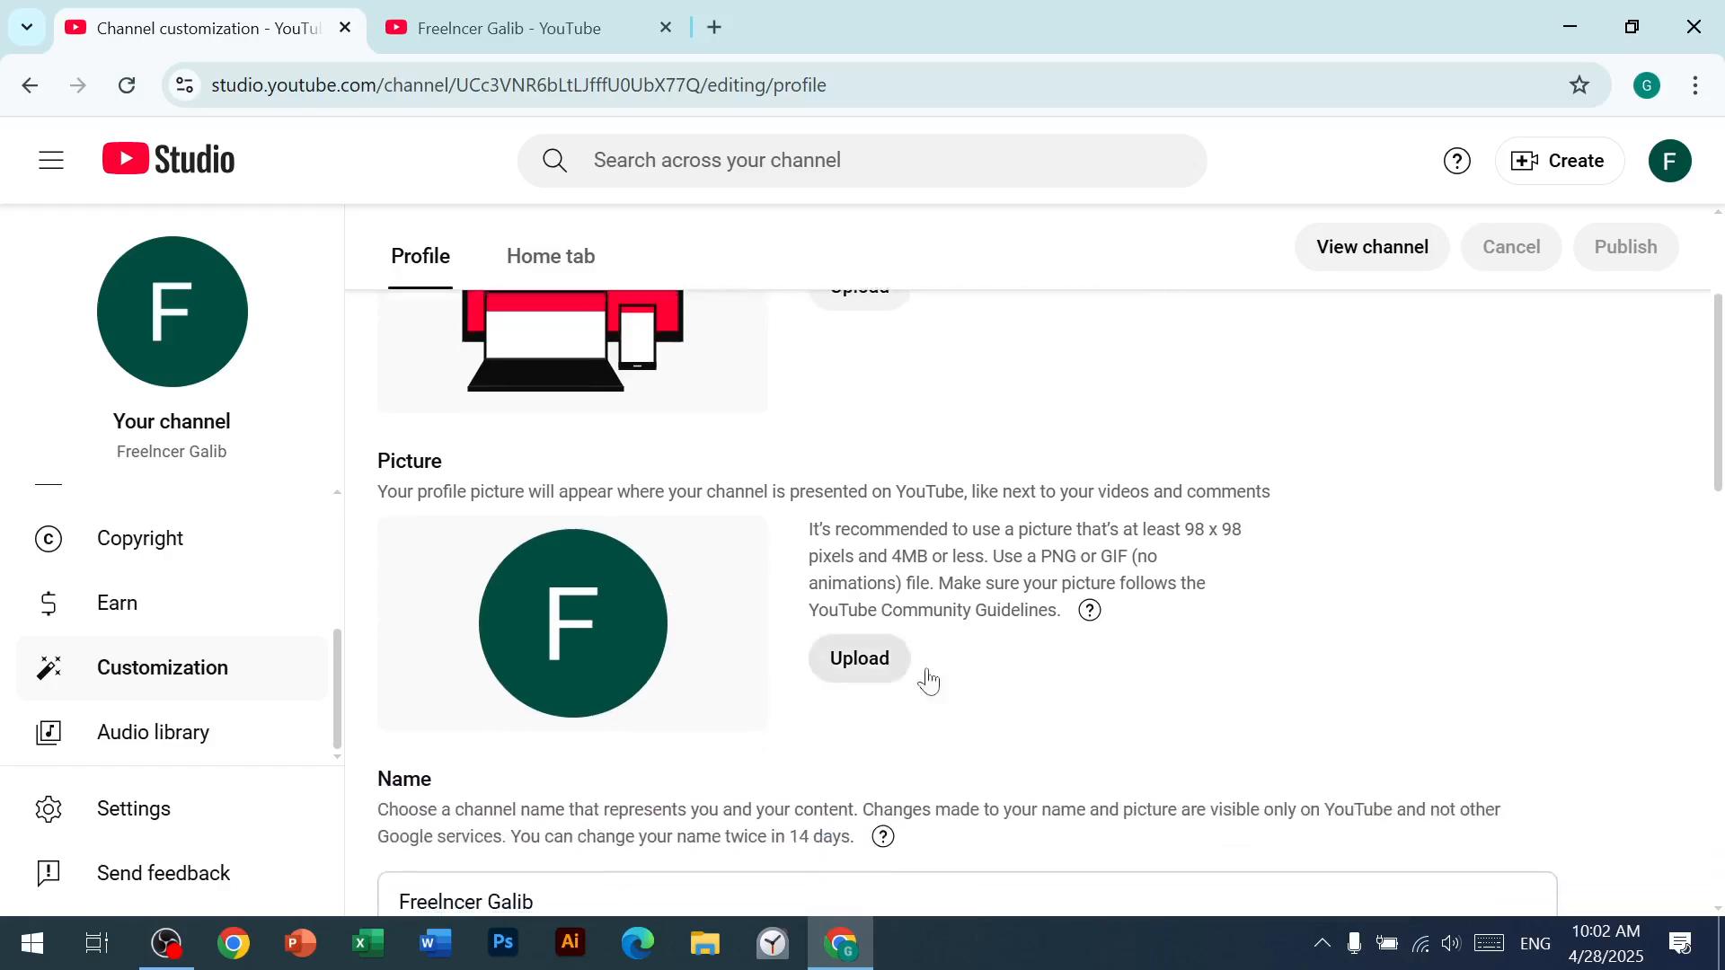
pyautogui.moveTo(1184, 530); pyautogui.dragTo(1245, 555)
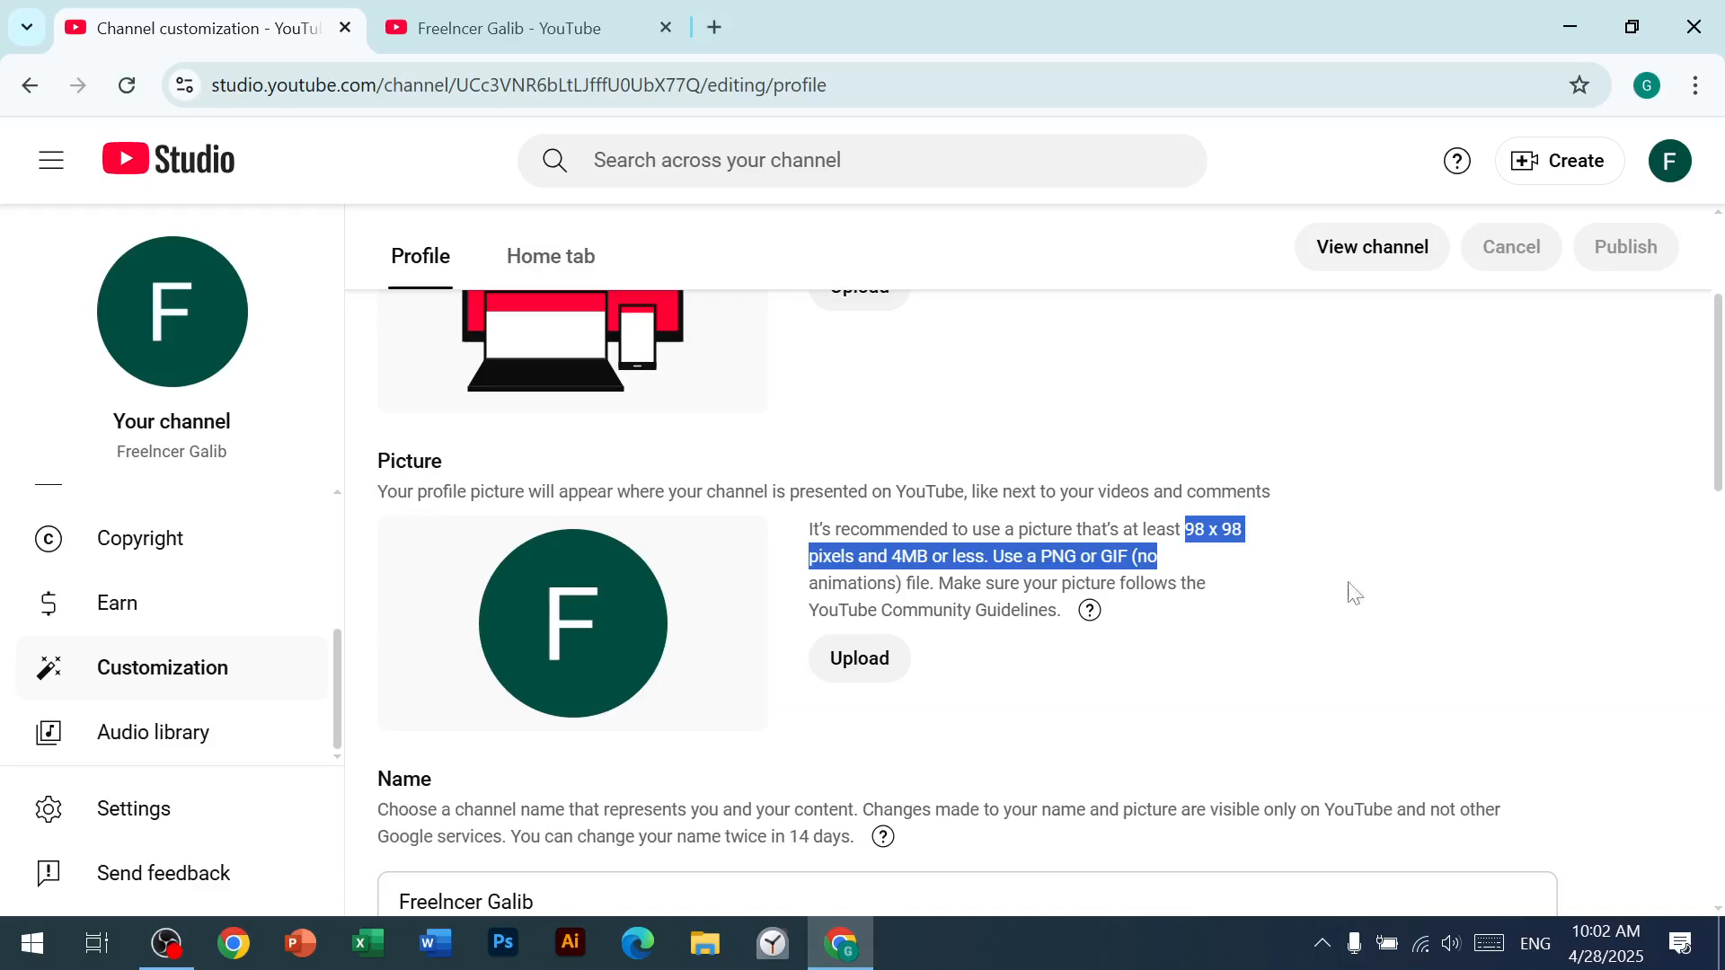
pyautogui.click(1388, 596)
pyautogui.scroll(-3, 632, 627)
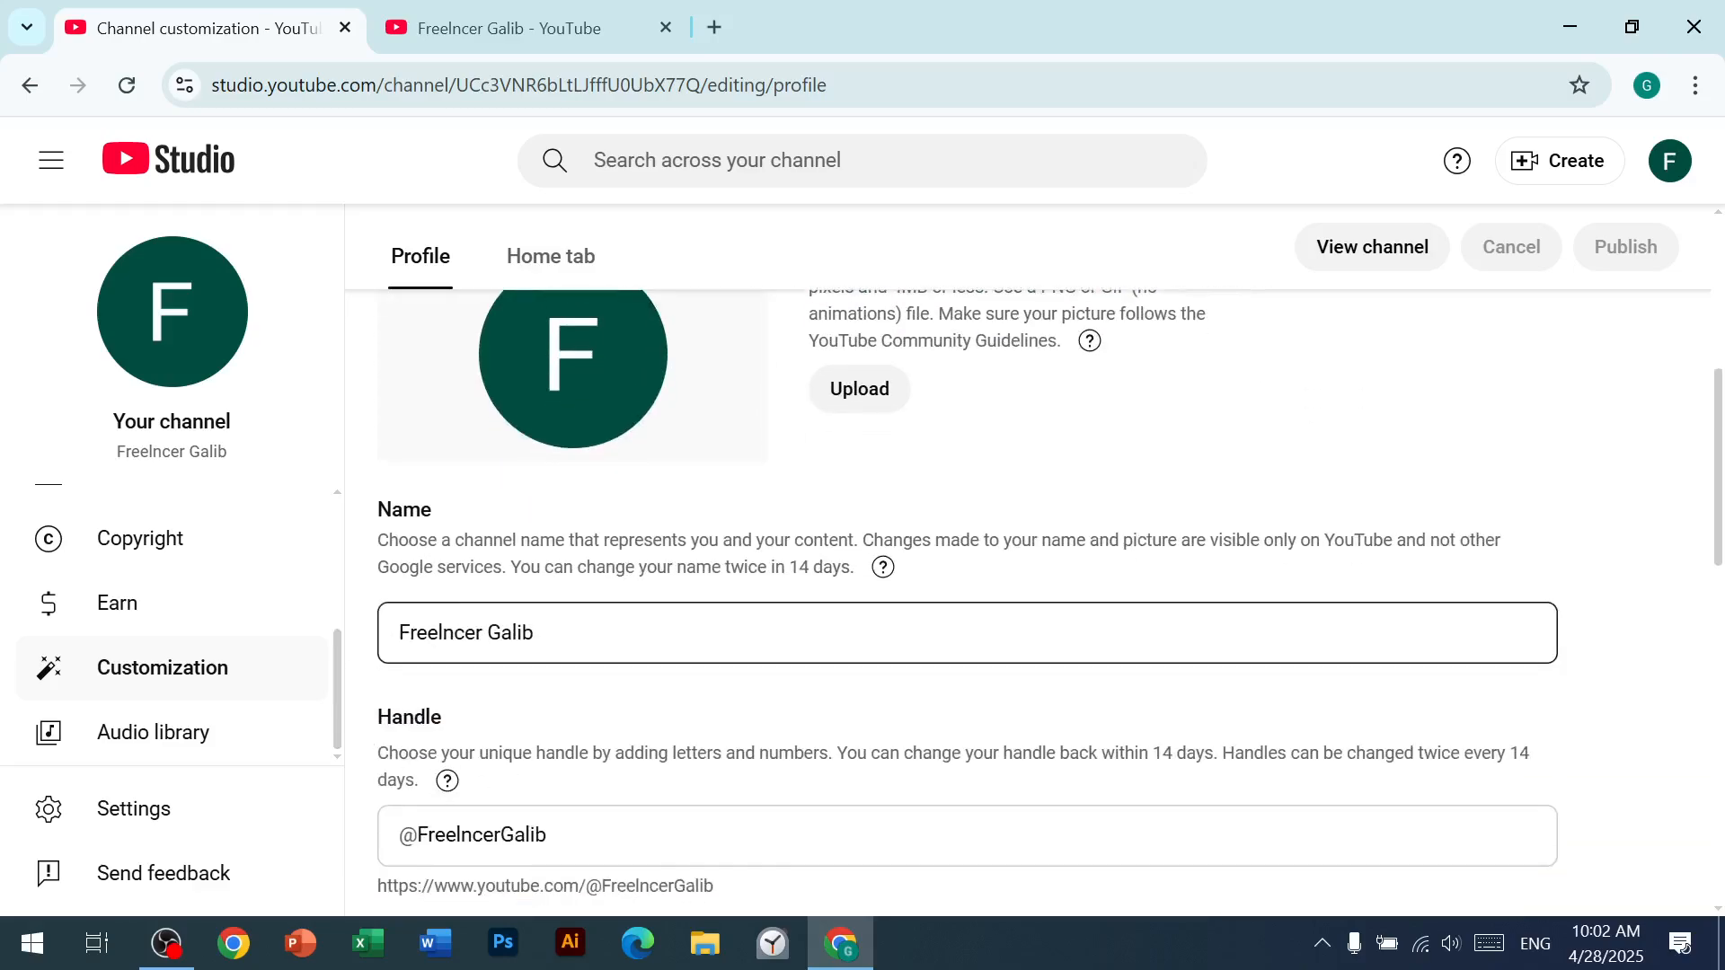
pyautogui.scroll(-1, 500, 663)
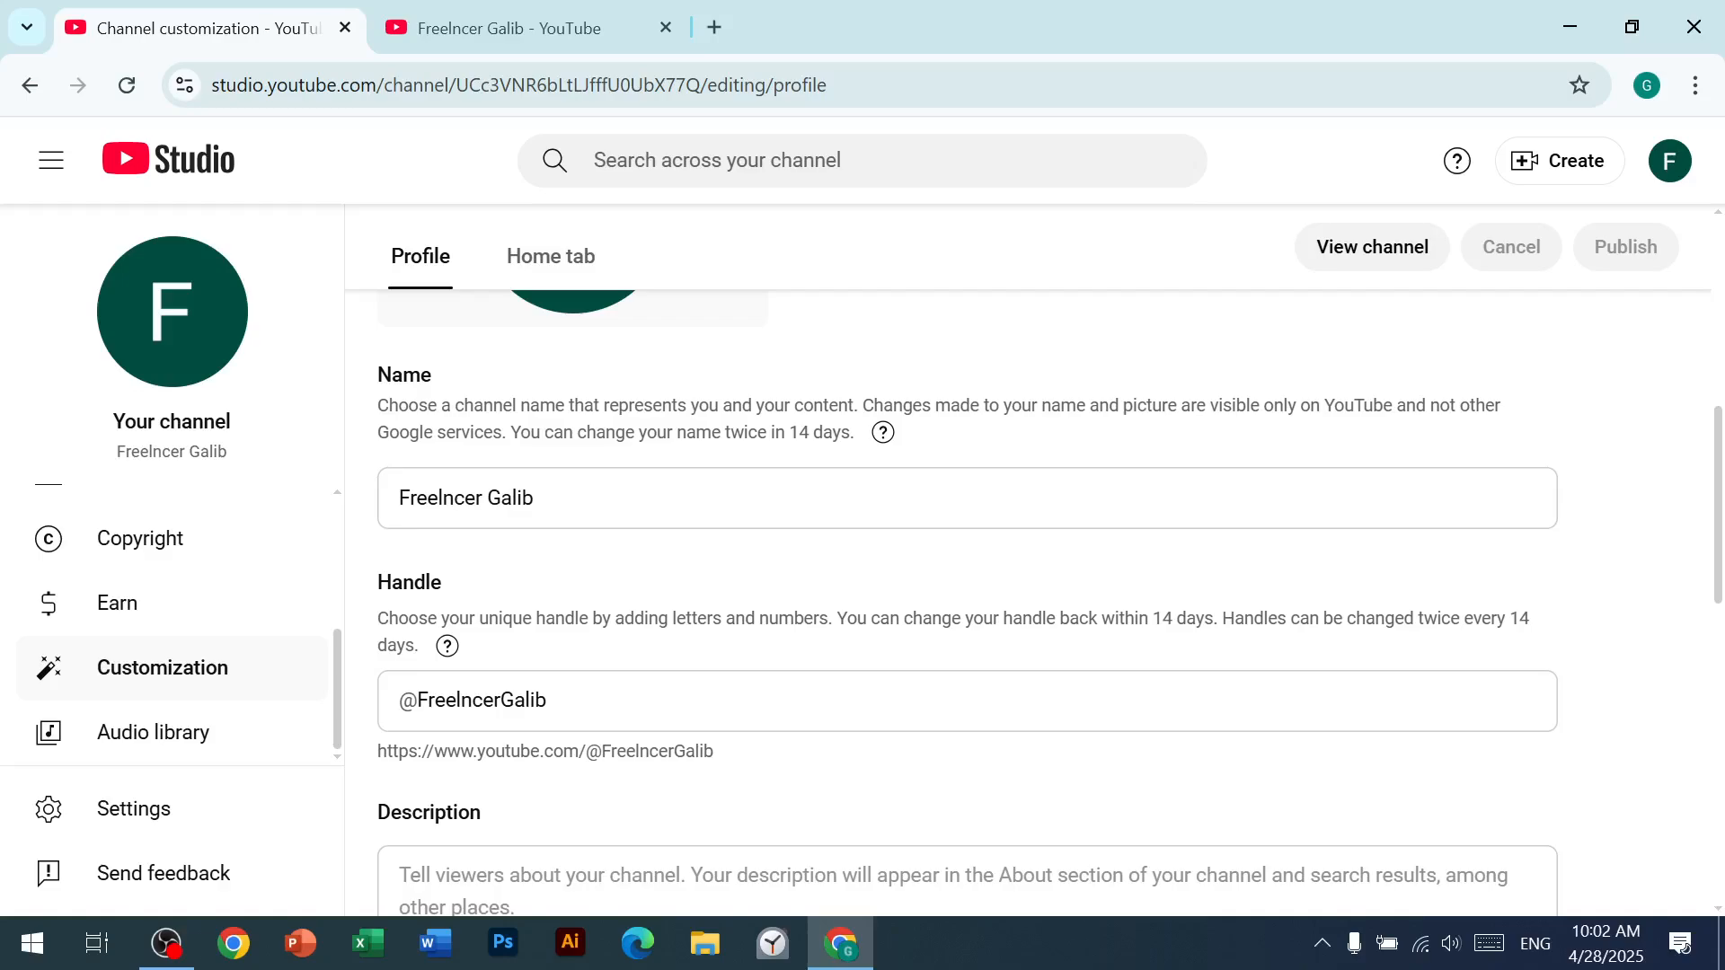
pyautogui.scroll(-1, 585, 693)
pyautogui.scroll(-1, 585, 692)
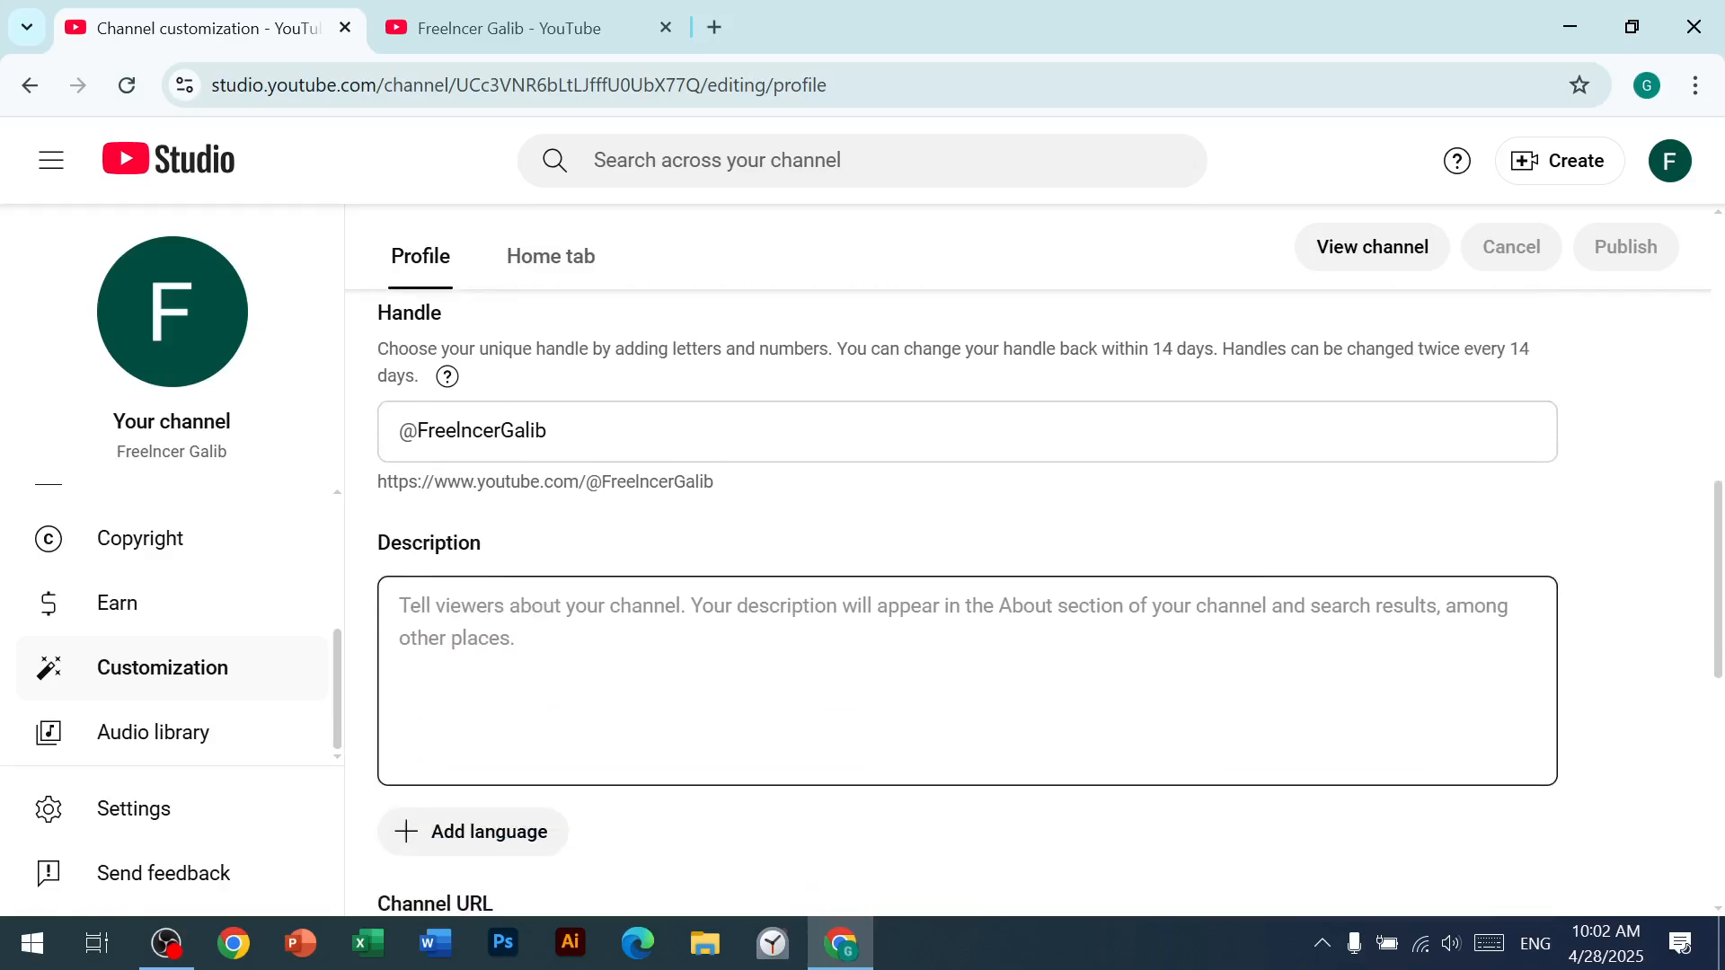
pyautogui.click(585, 693)
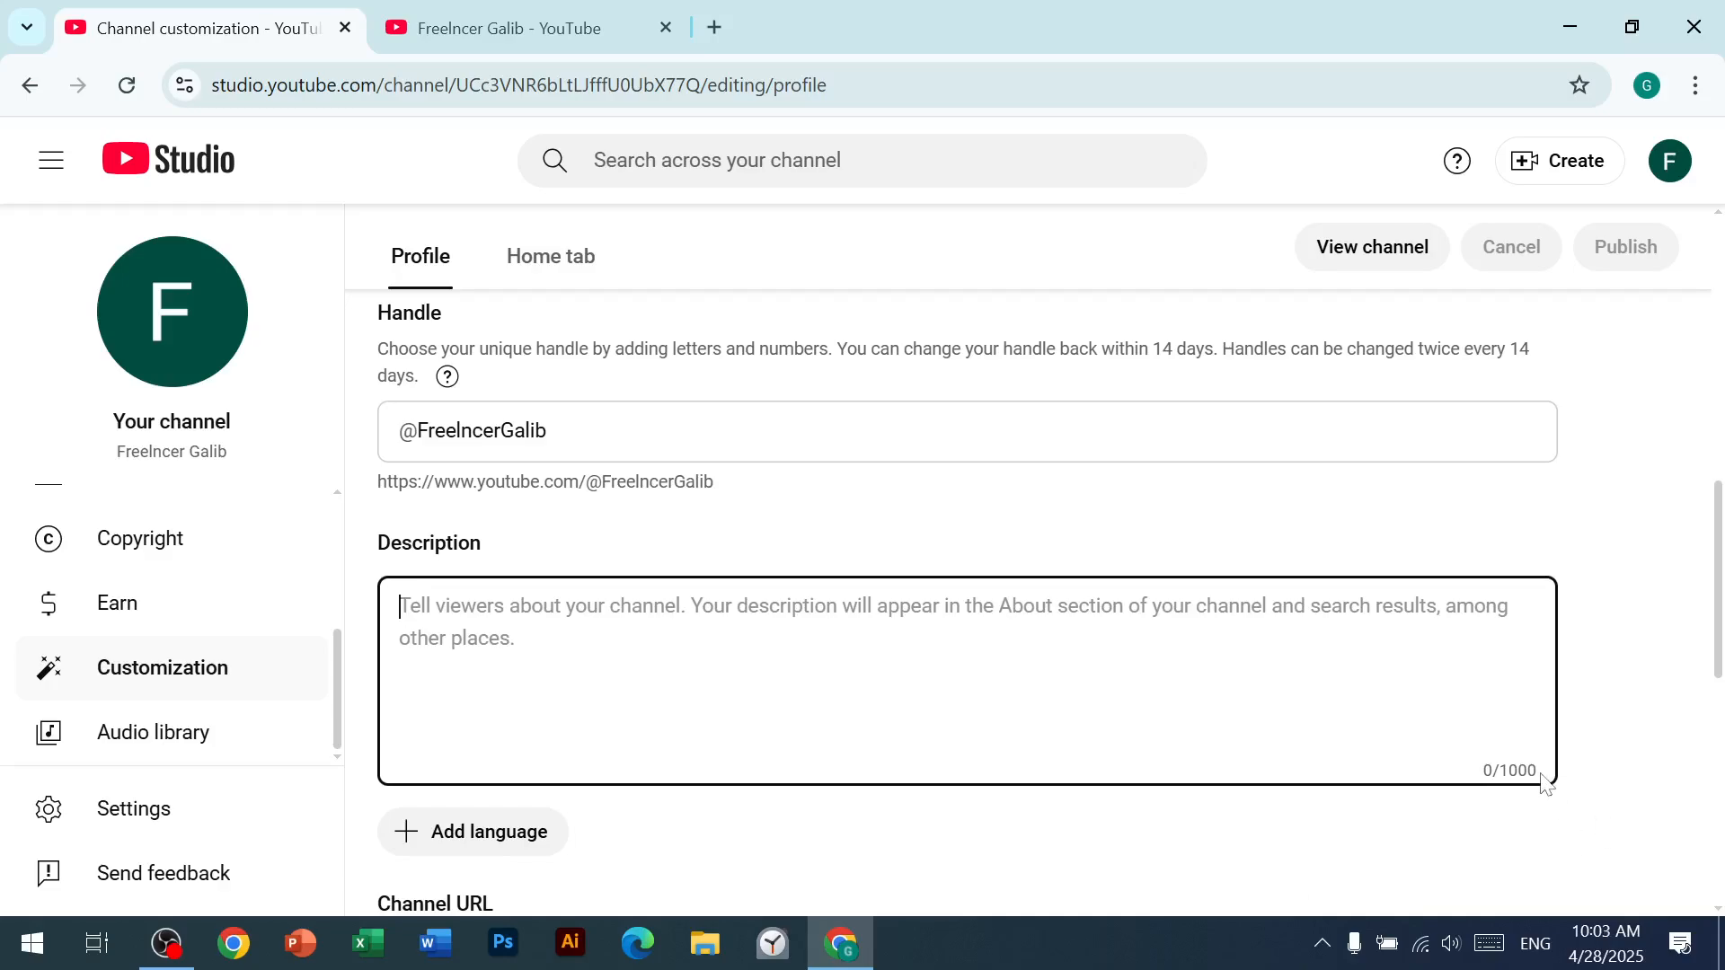
pyautogui.scroll(-5, 810, 757)
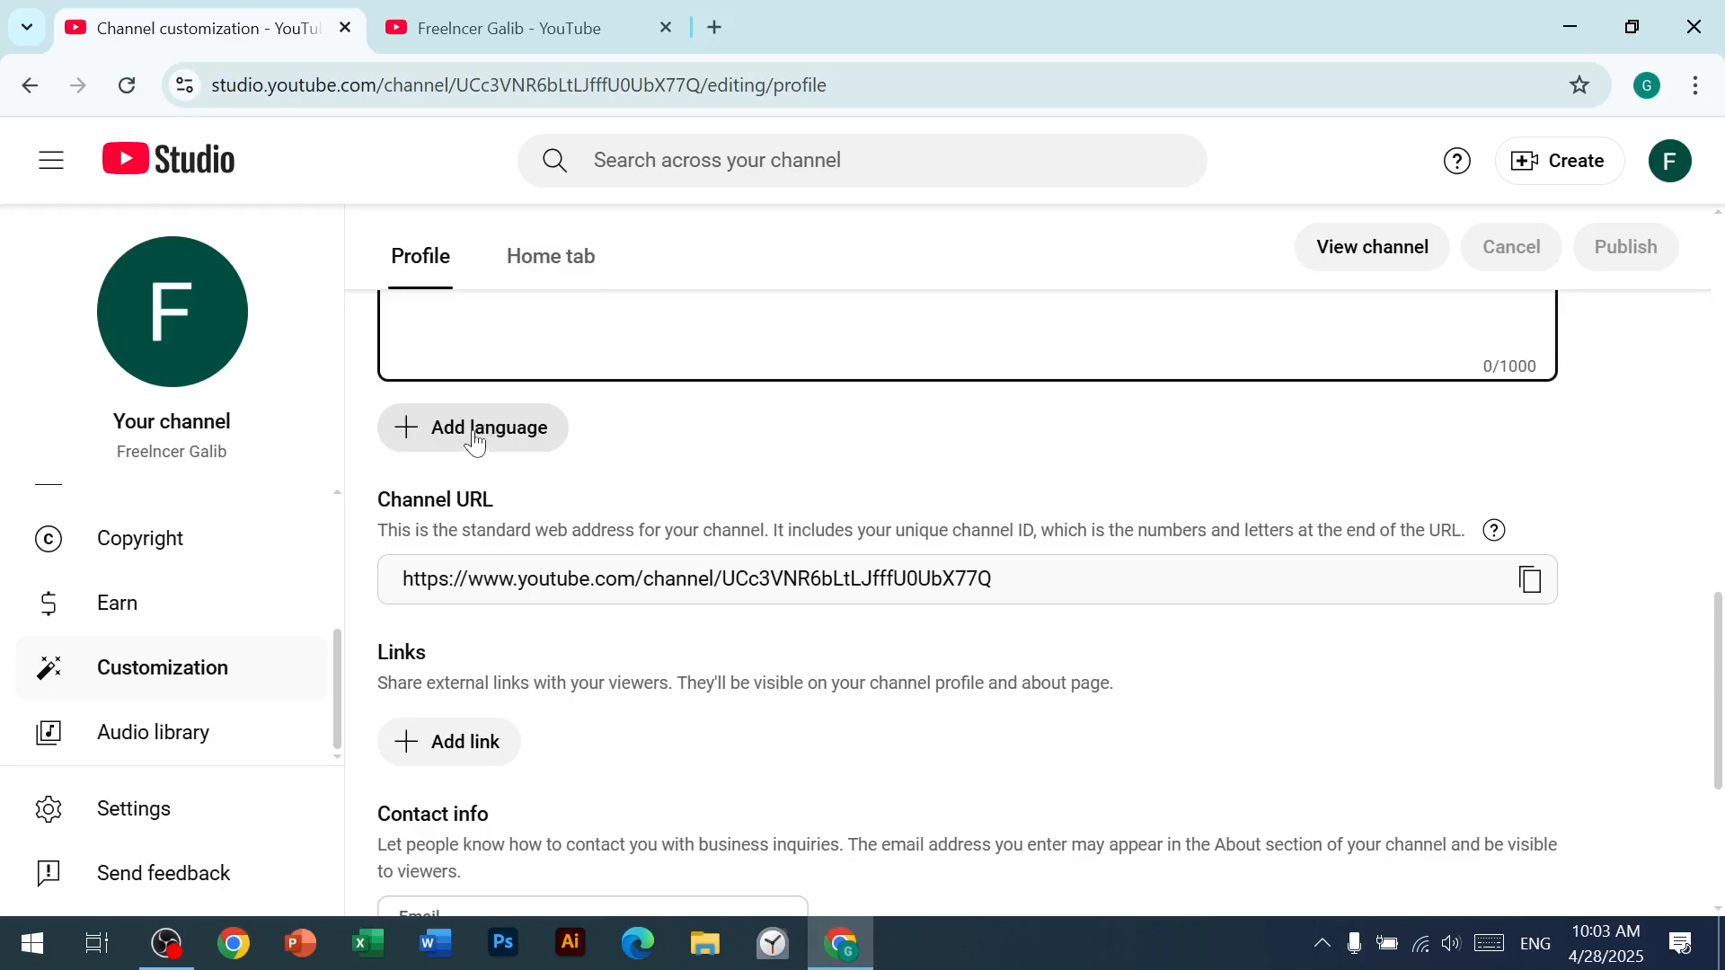
pyautogui.scroll(-1, 474, 445)
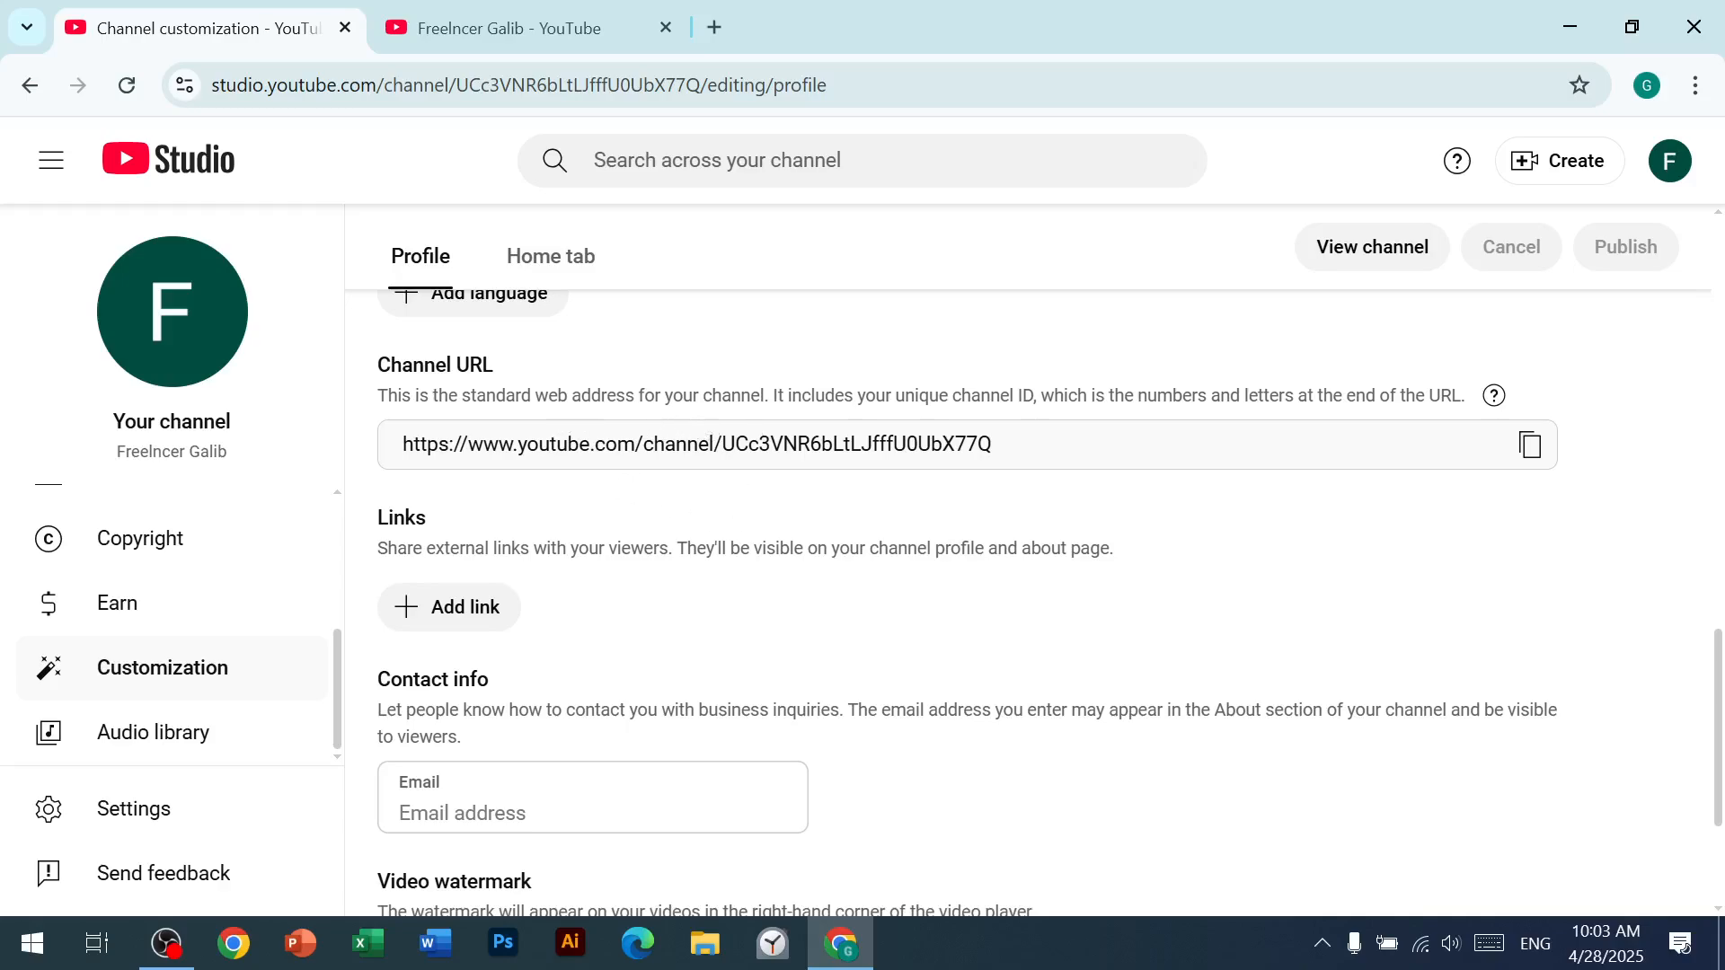
pyautogui.scroll(-1, 530, 503)
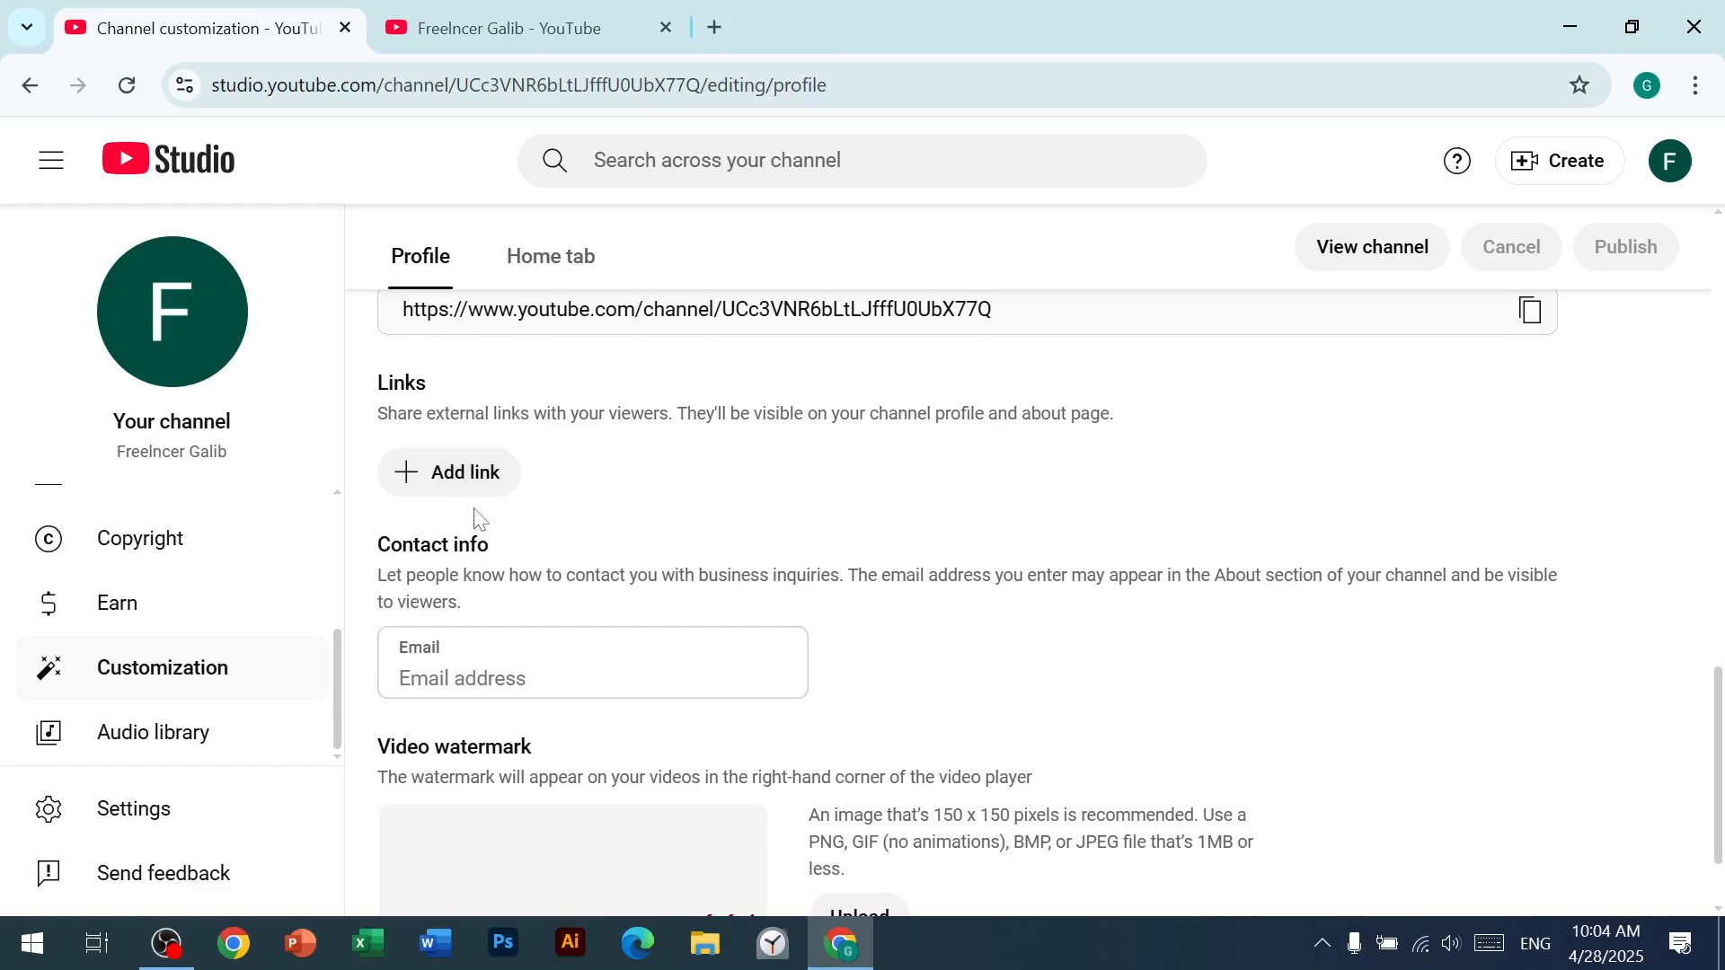
pyautogui.scroll(-1, 477, 516)
pyautogui.click(504, 535)
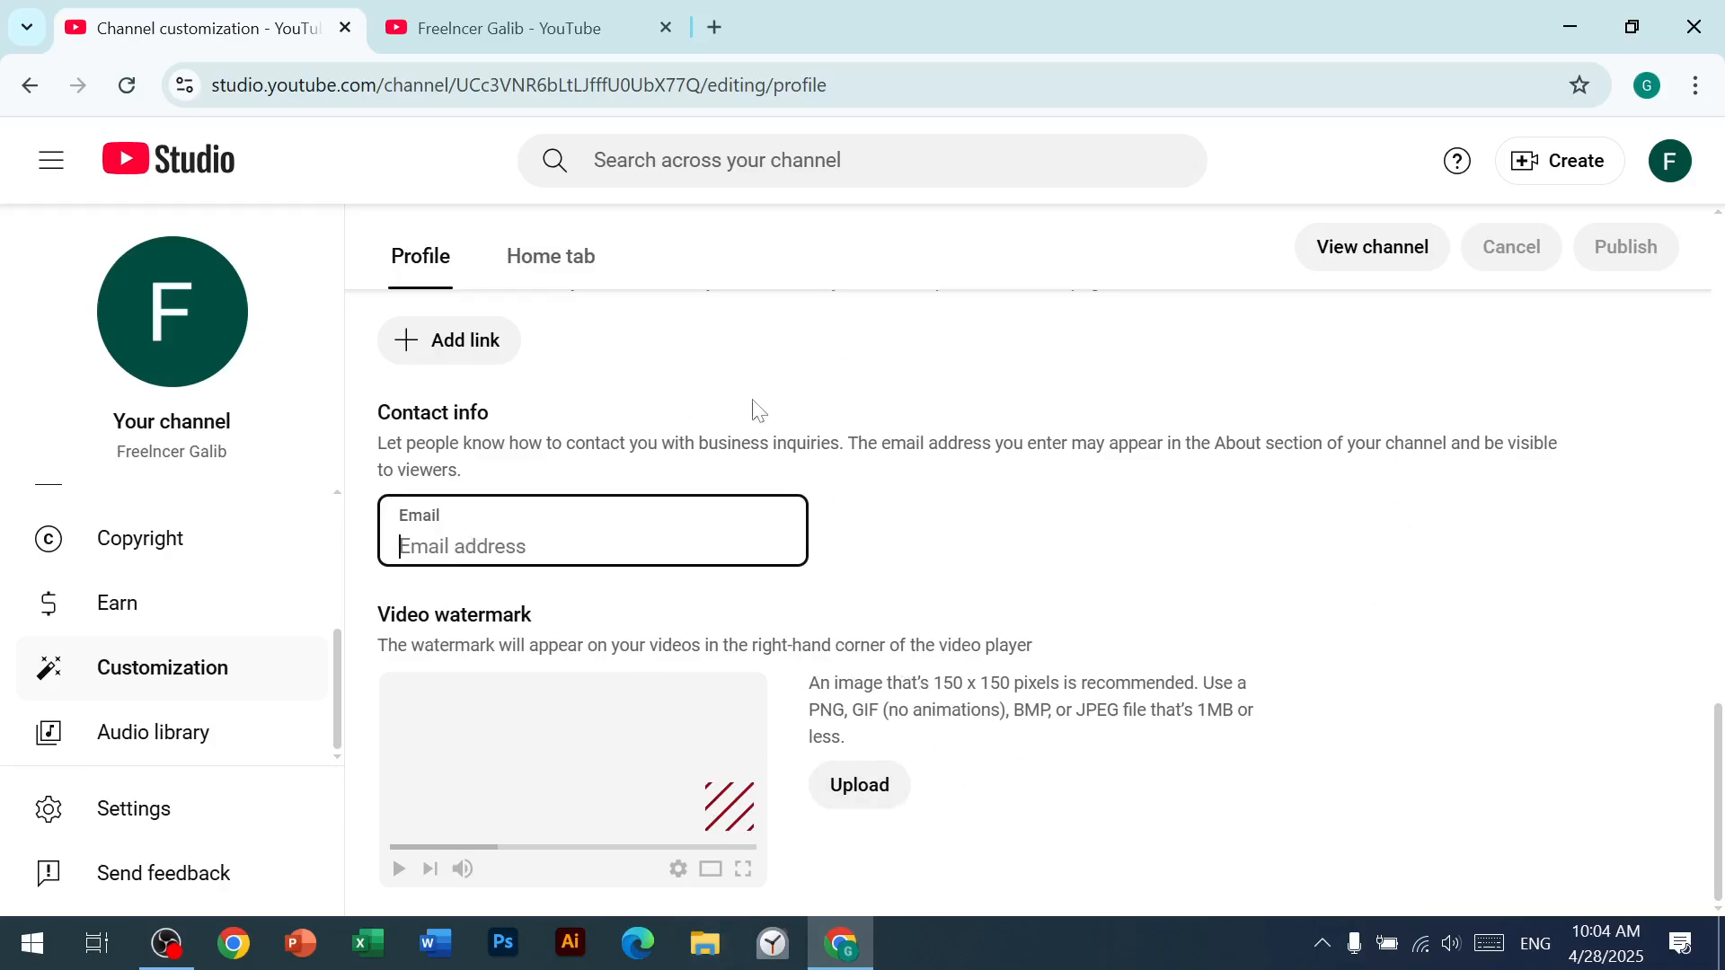
# Step: Open YouTube in a new browser tab and search it for "facebook ads"
pyautogui.click(714, 27)
pyautogui.click(576, 541)
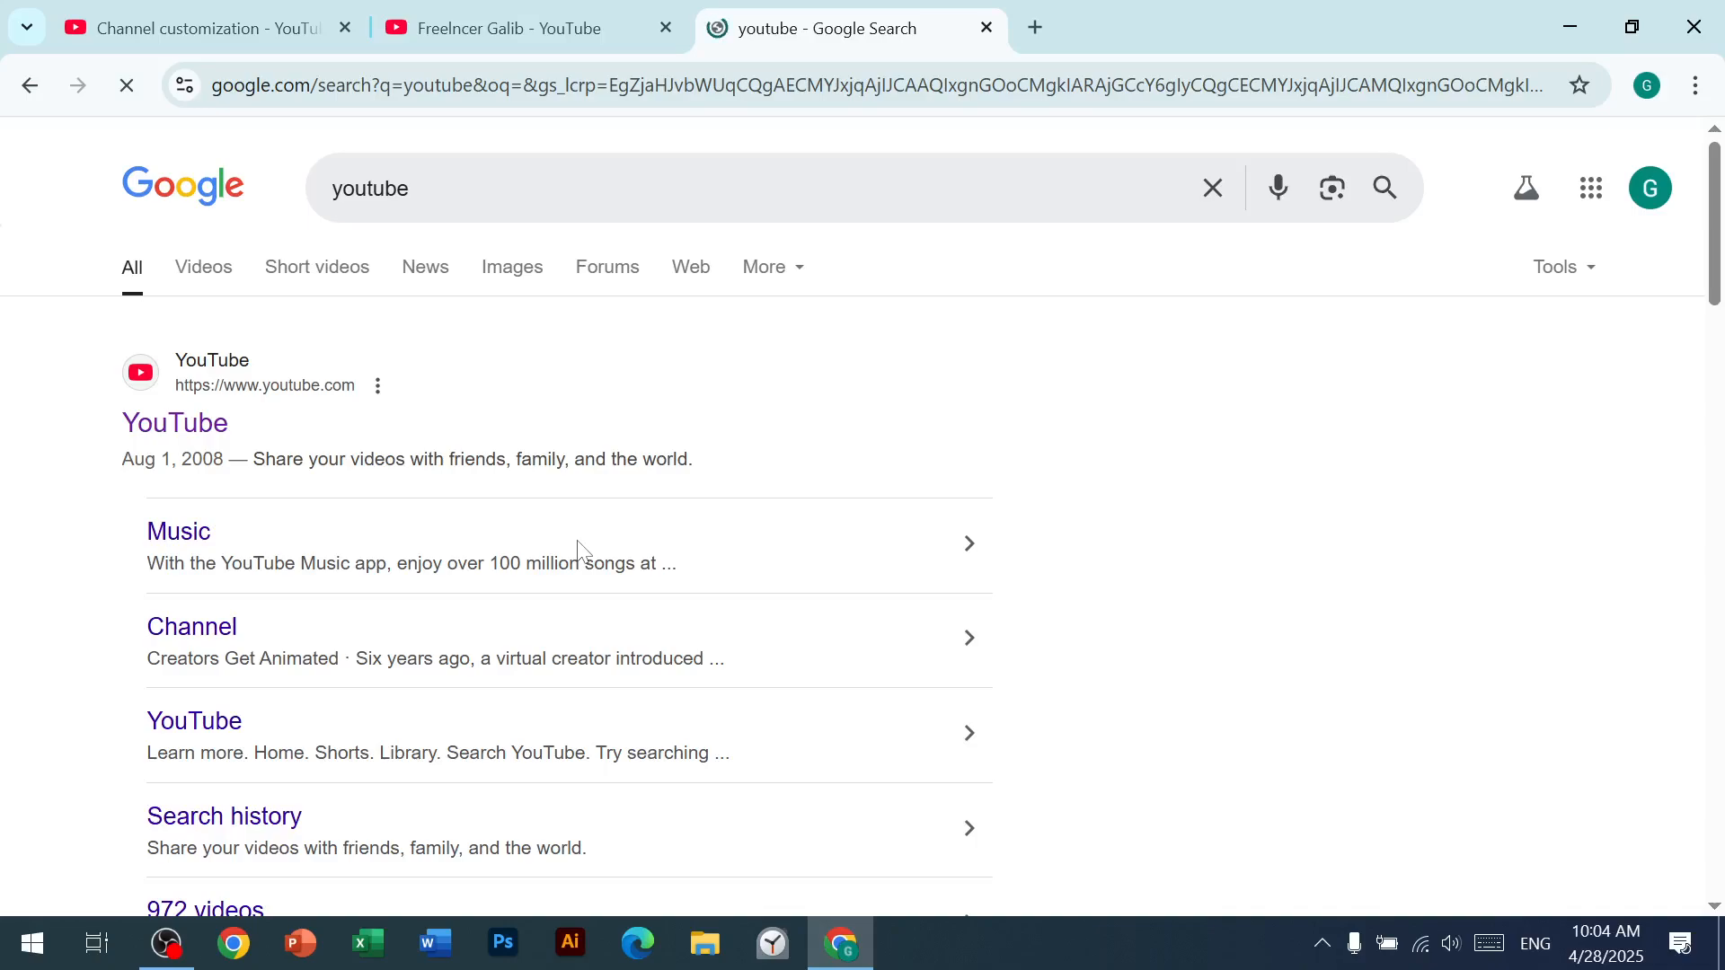
pyautogui.click(166, 424)
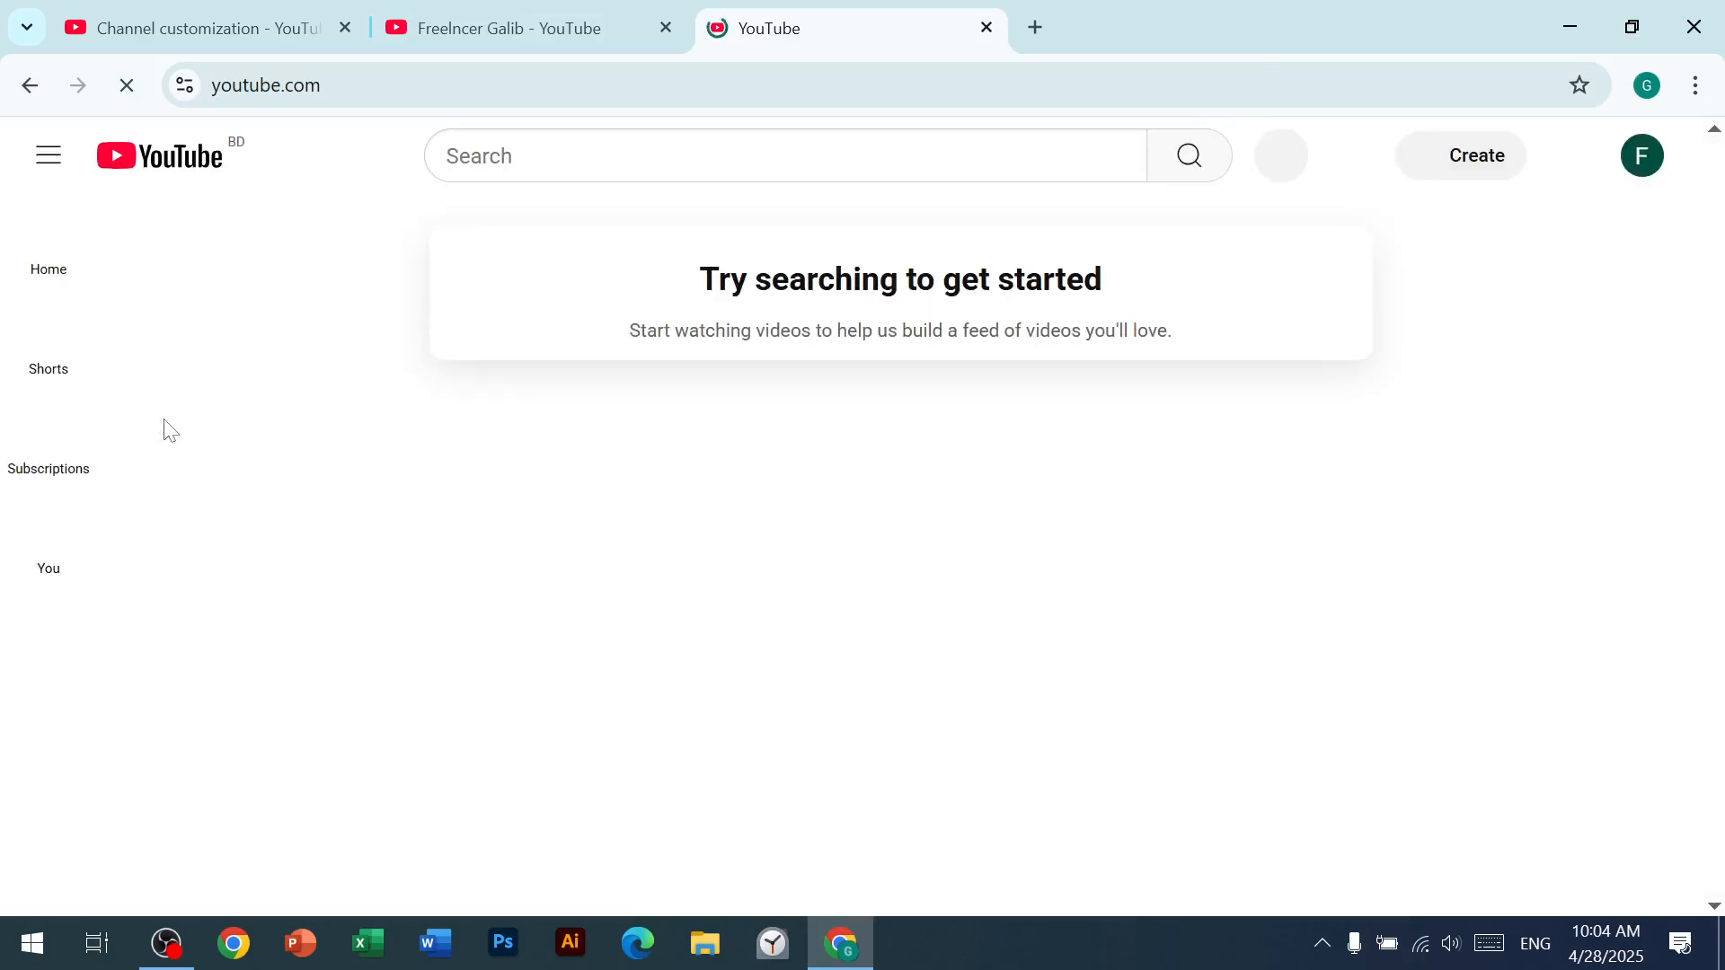
pyautogui.click(753, 155)
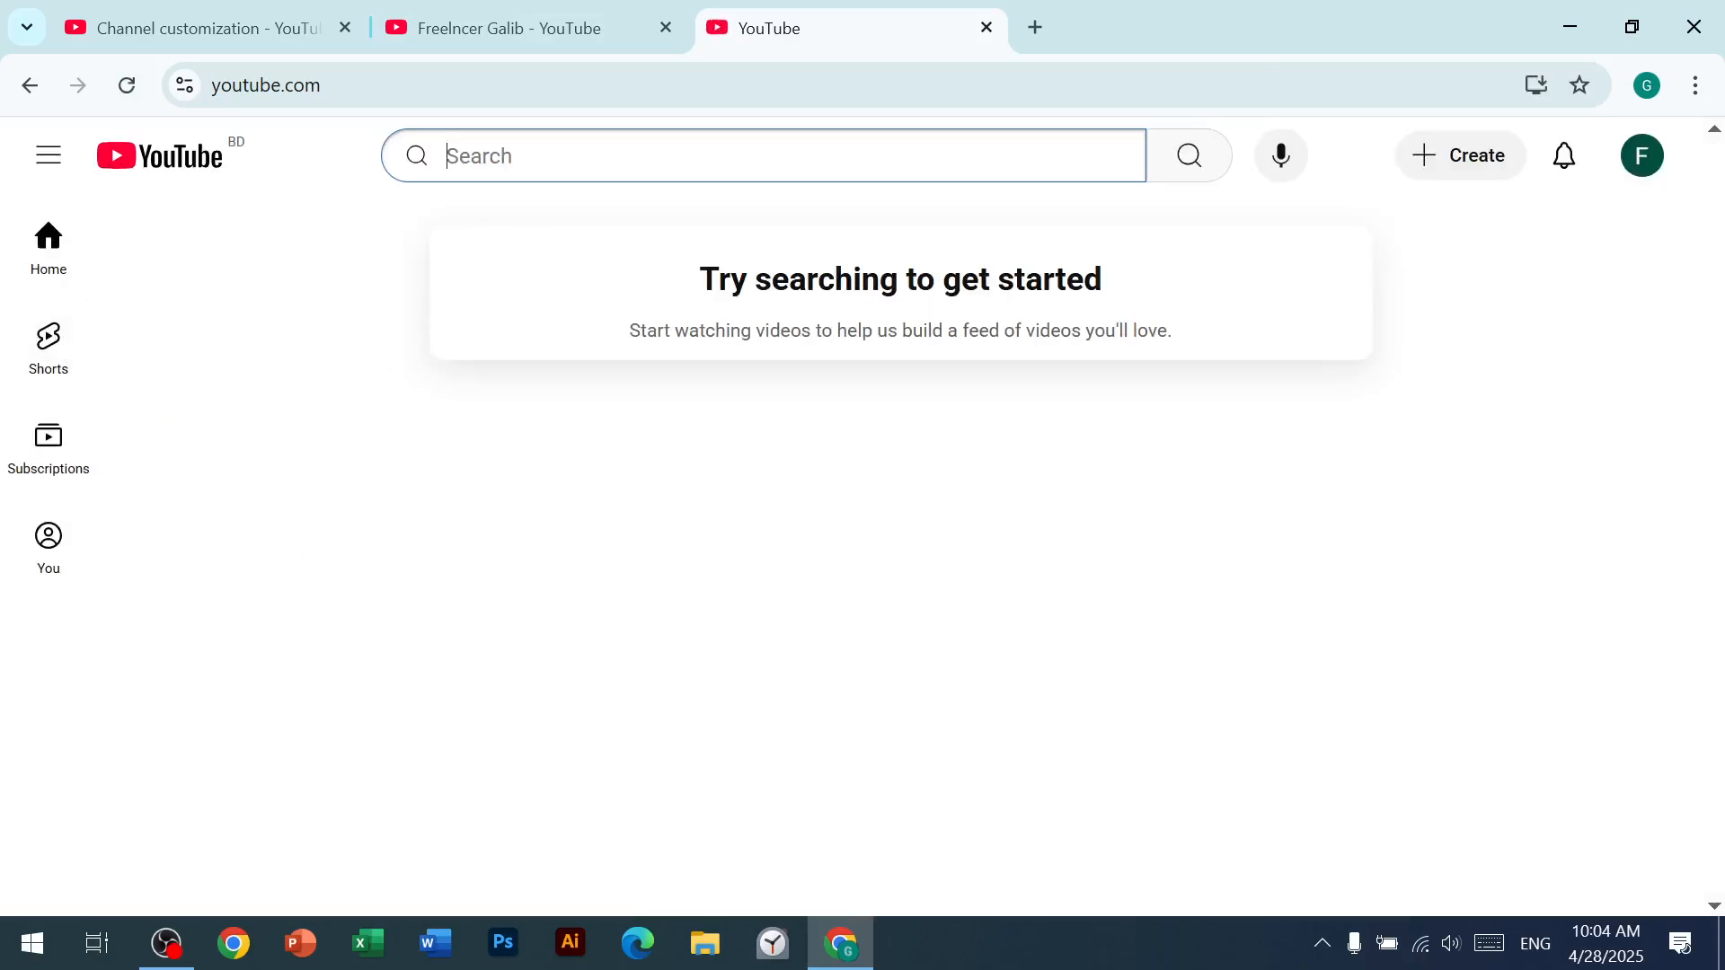
pyautogui.write('face')
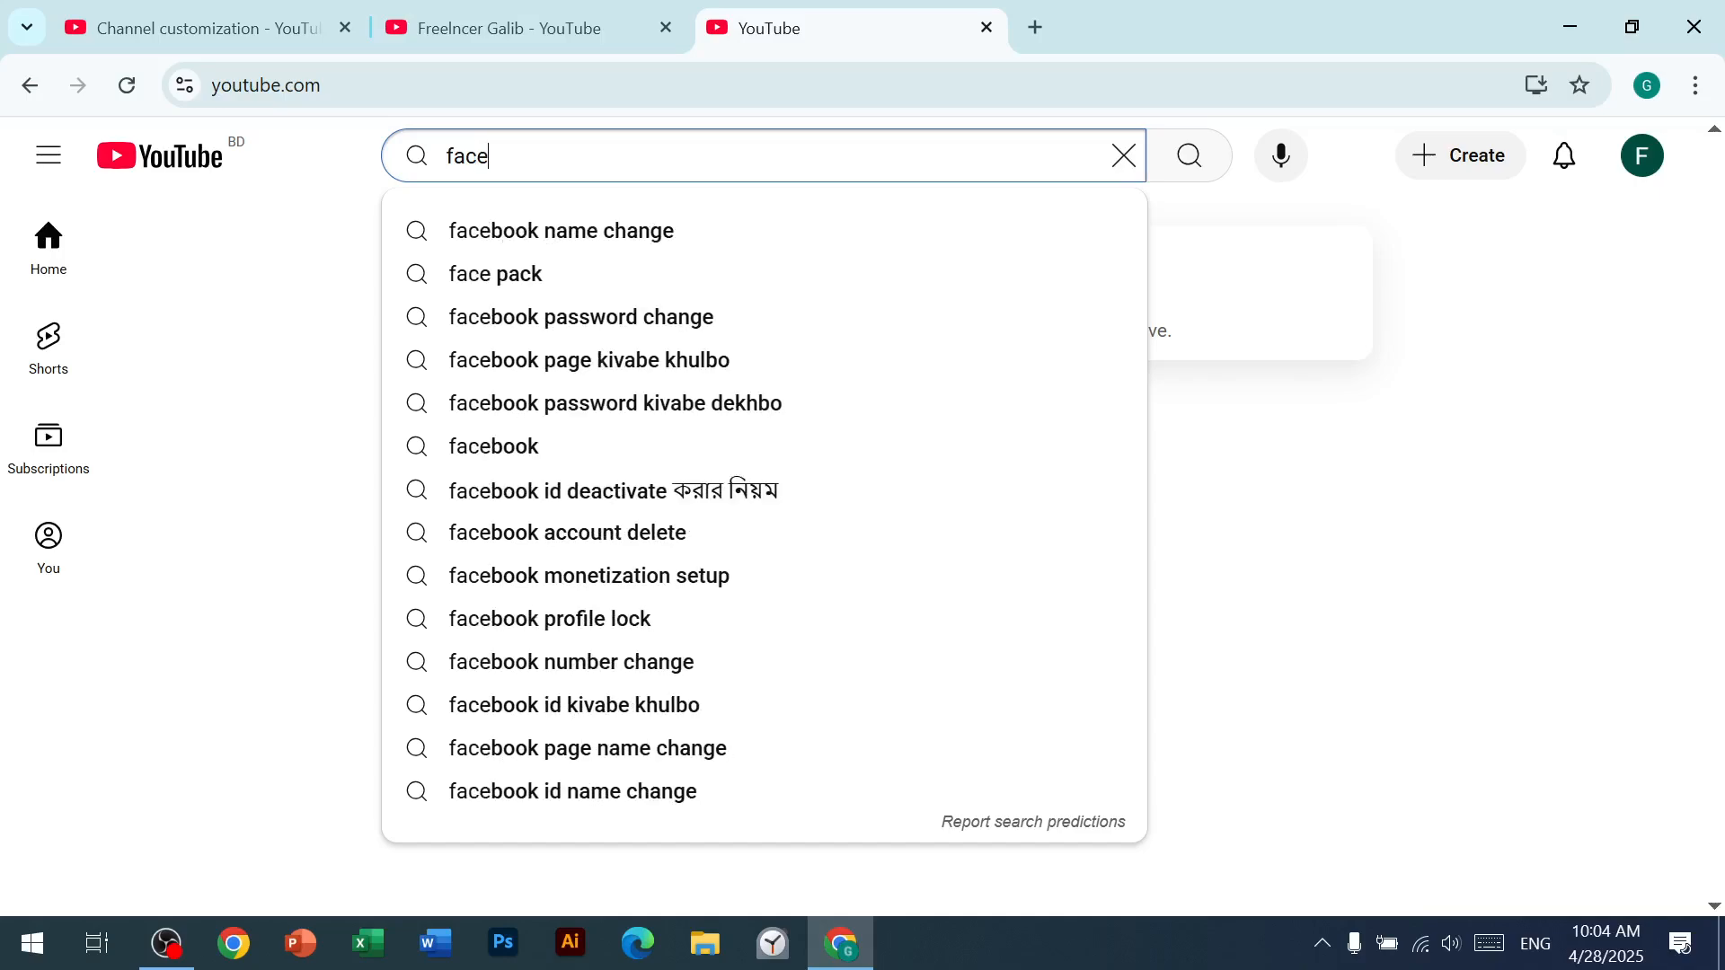
pyautogui.write('book ads')
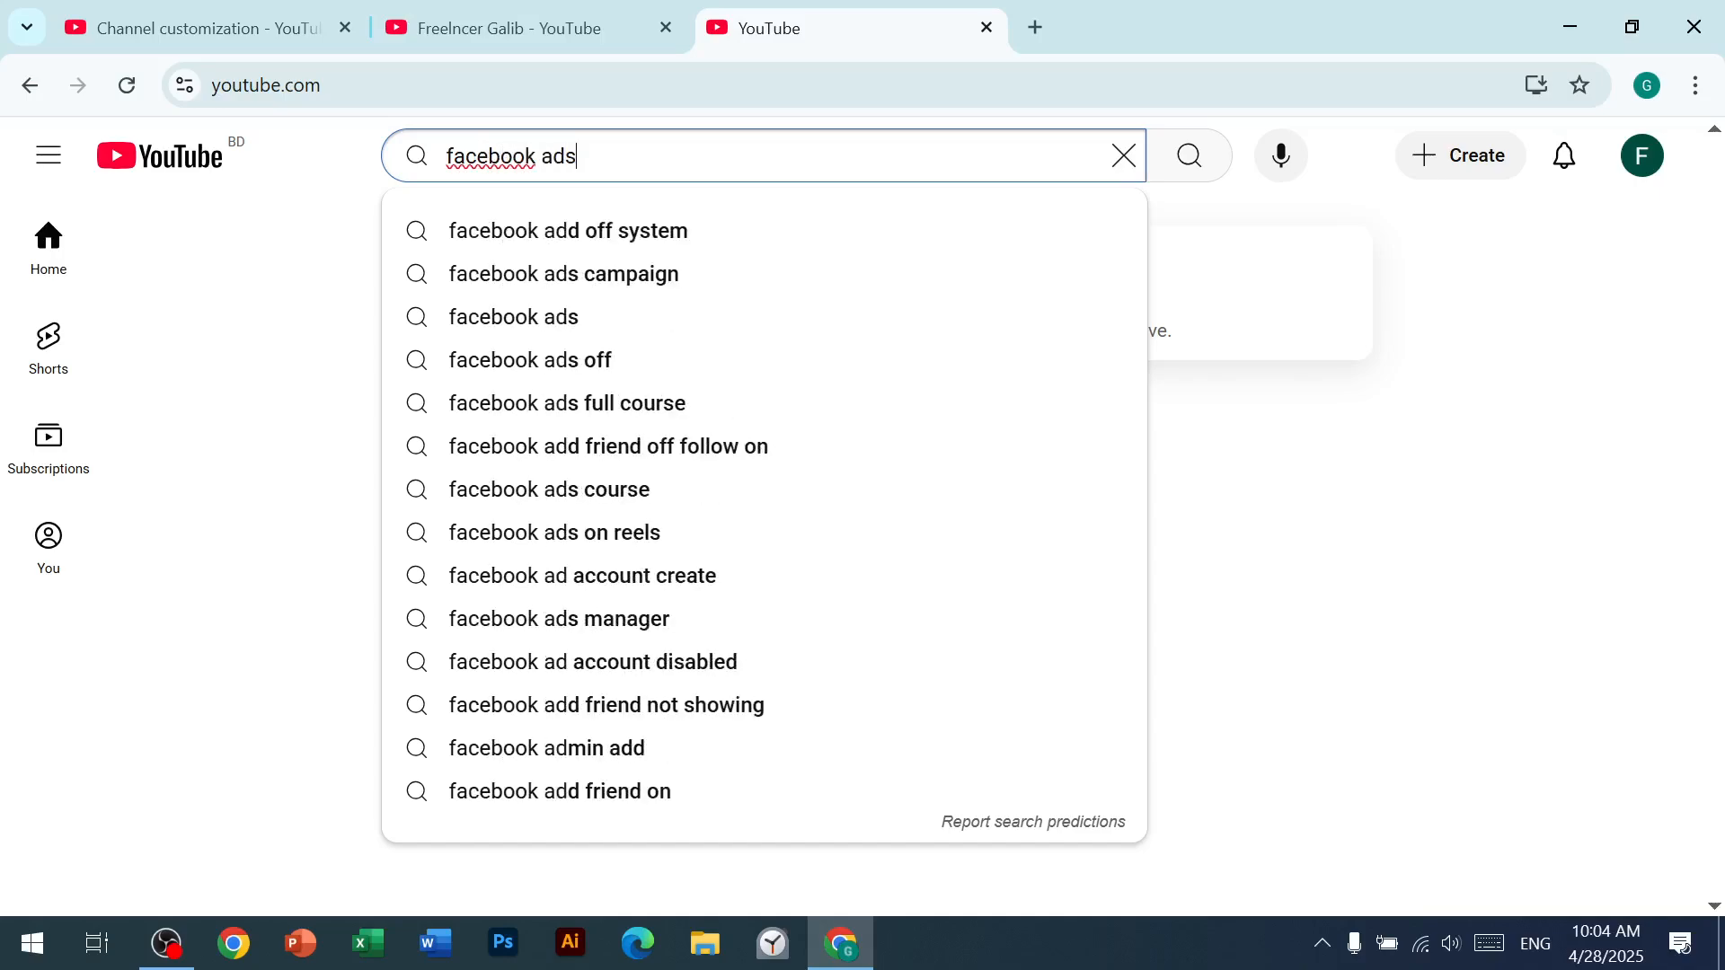
pyautogui.press('Return')
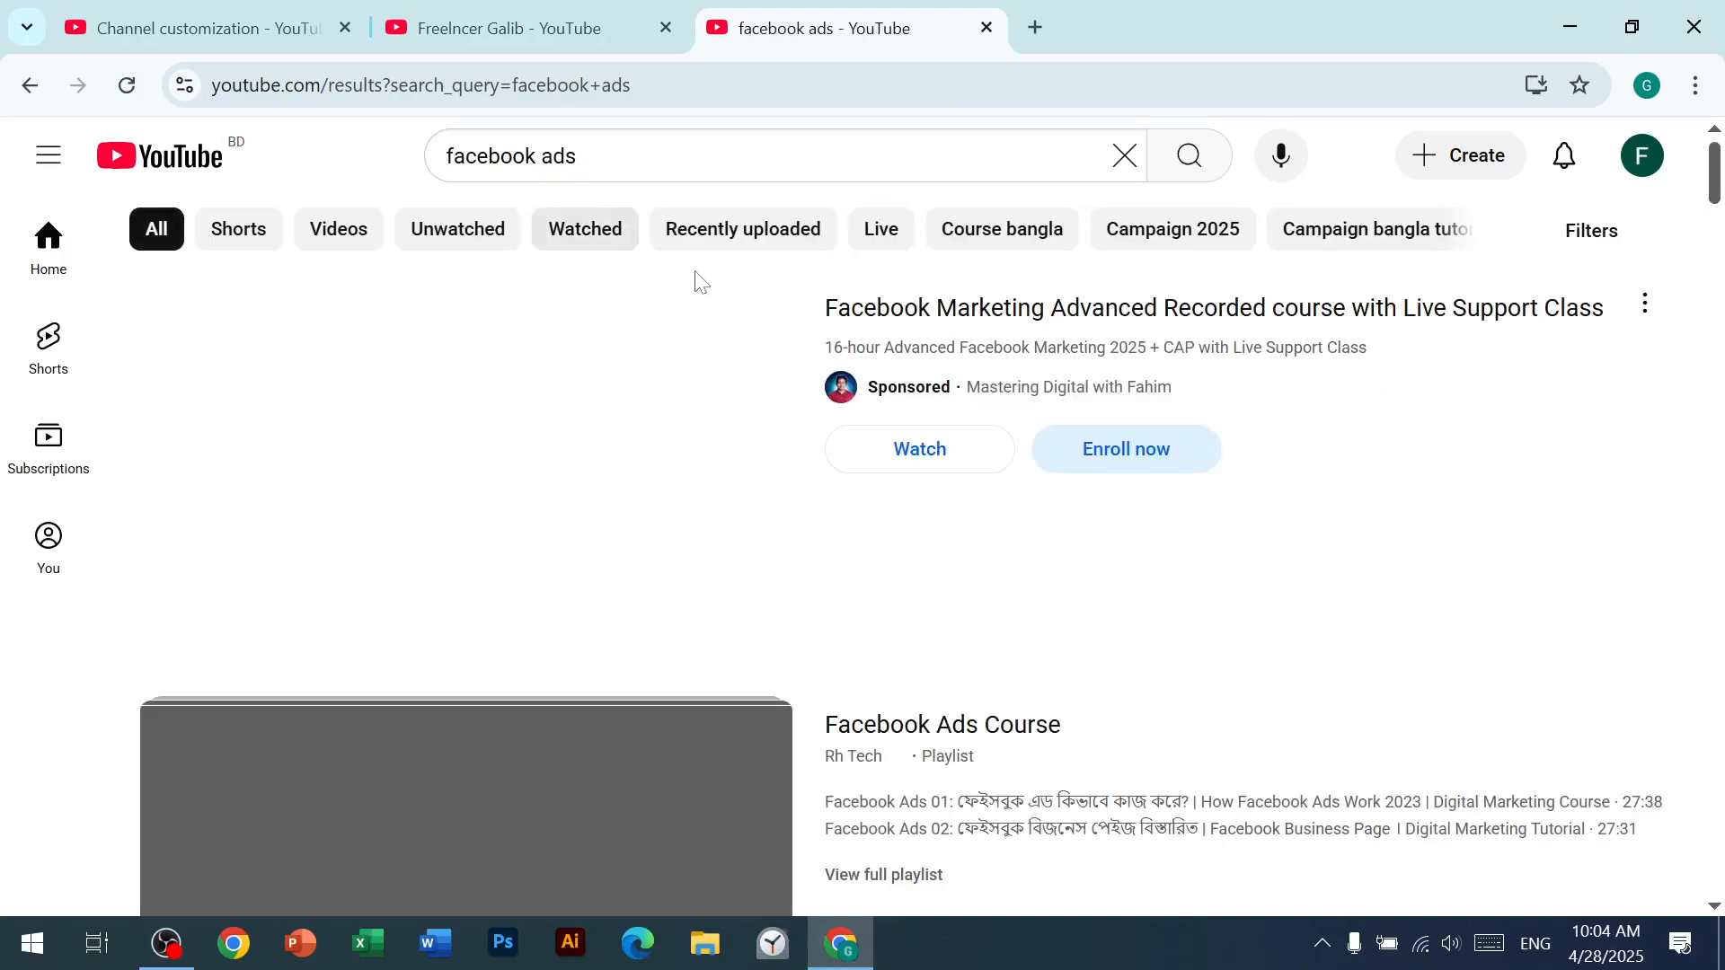
# Step: Play the Facebook Ads Course playlist from the search results, turn off the captions and skip the ad
pyautogui.scroll(-1, 688, 337)
pyautogui.scroll(-15, 688, 337)
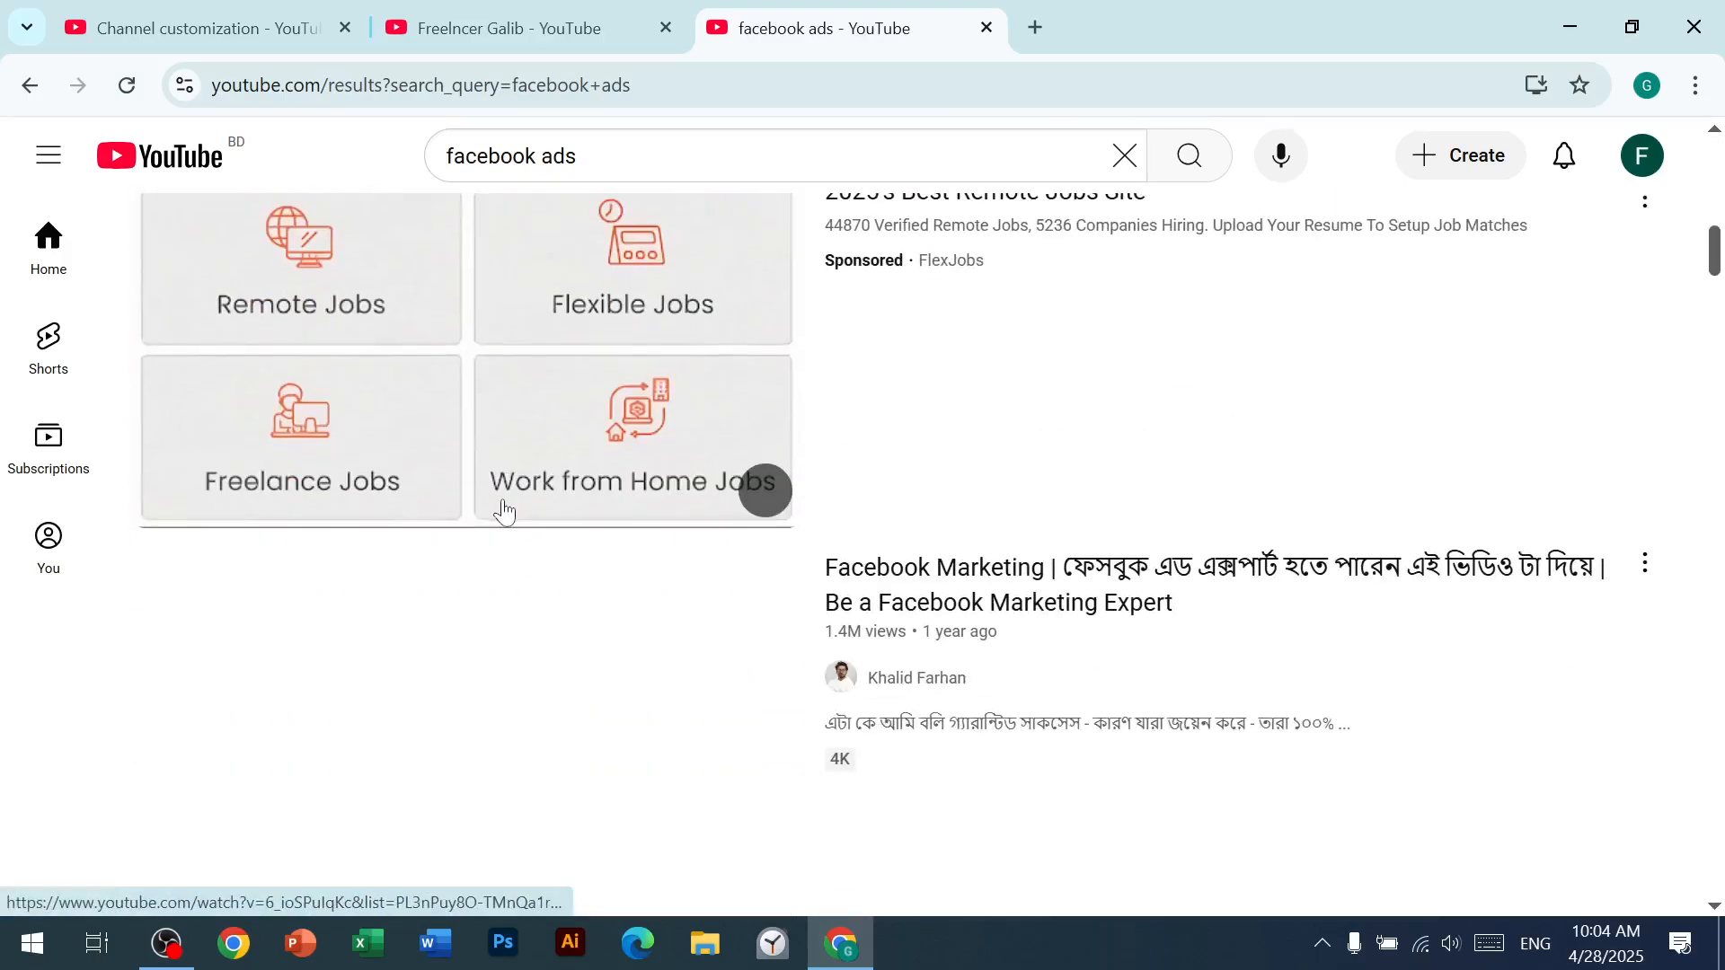
pyautogui.scroll(-7, 485, 537)
pyautogui.scroll(15, 473, 541)
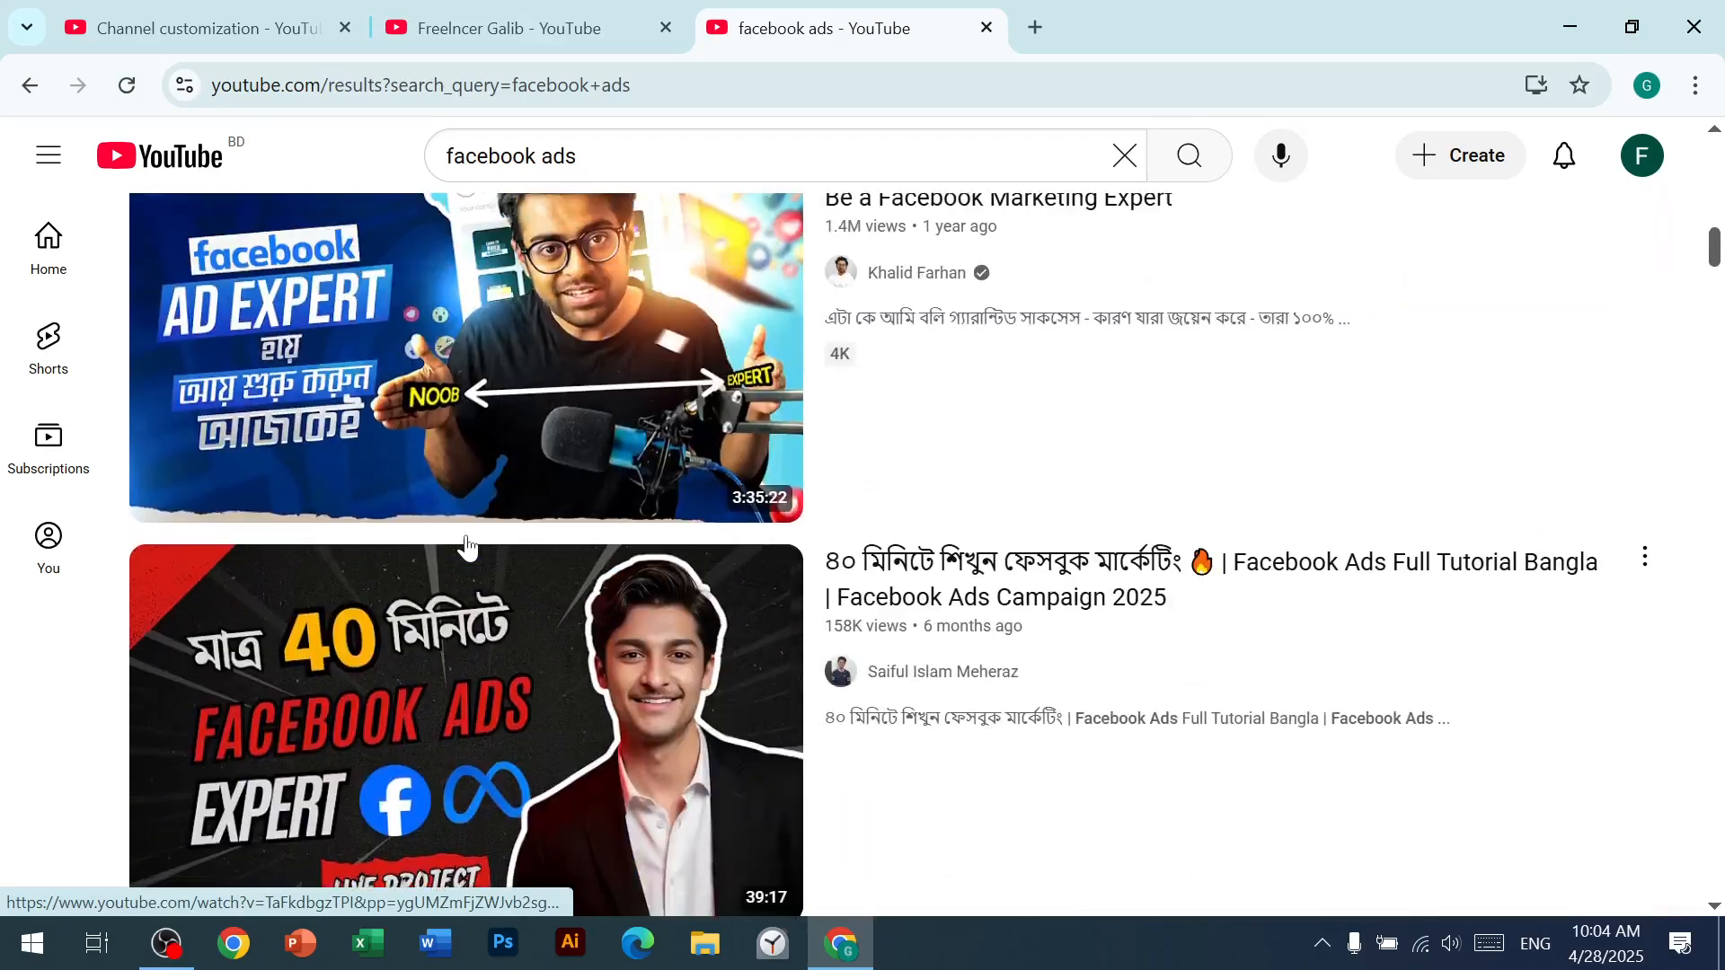
pyautogui.scroll(12, 466, 547)
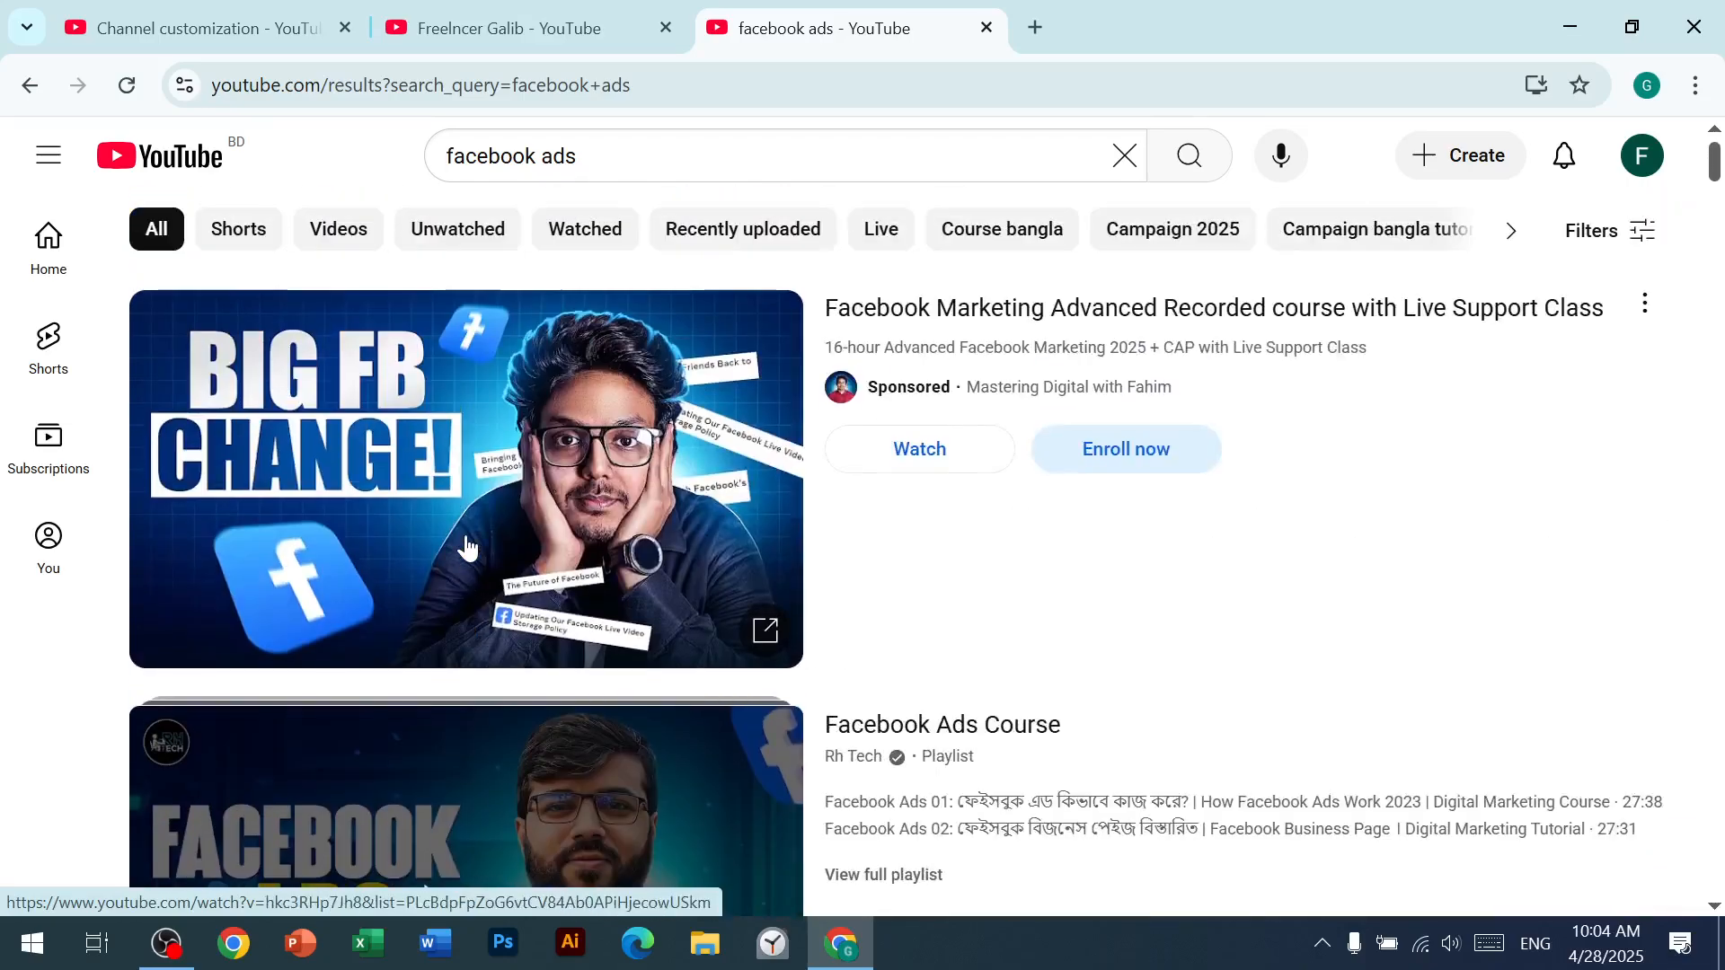
pyautogui.scroll(-7, 466, 546)
pyautogui.click(590, 481)
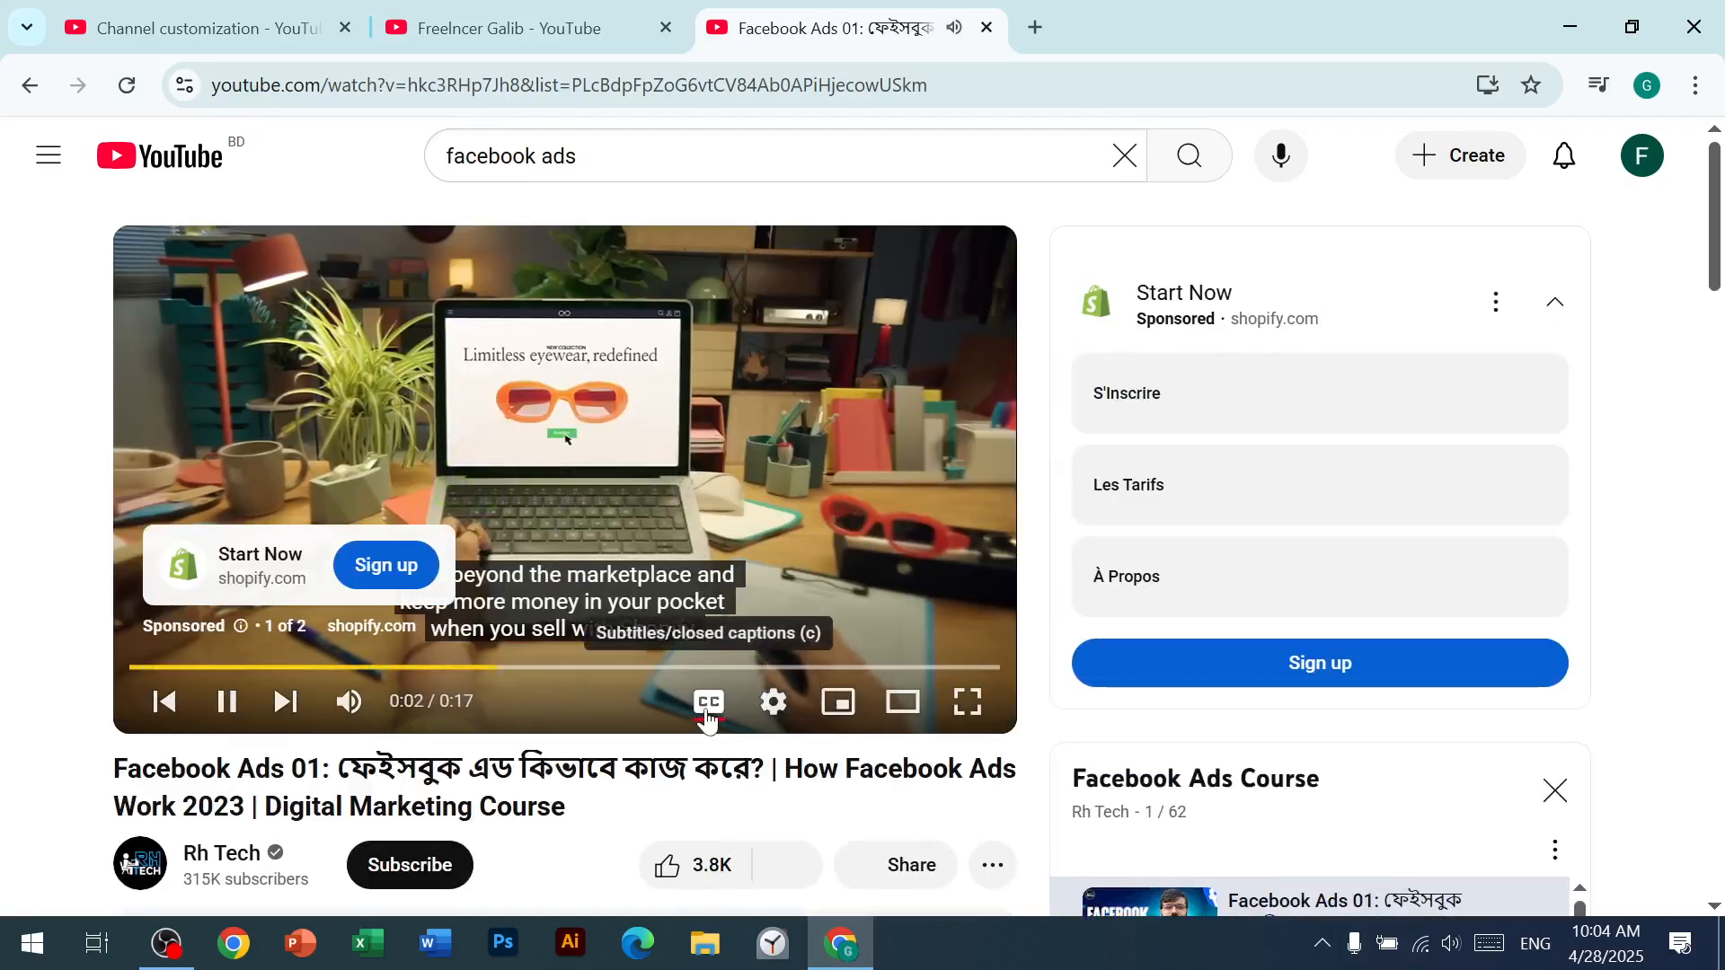
pyautogui.click(708, 714)
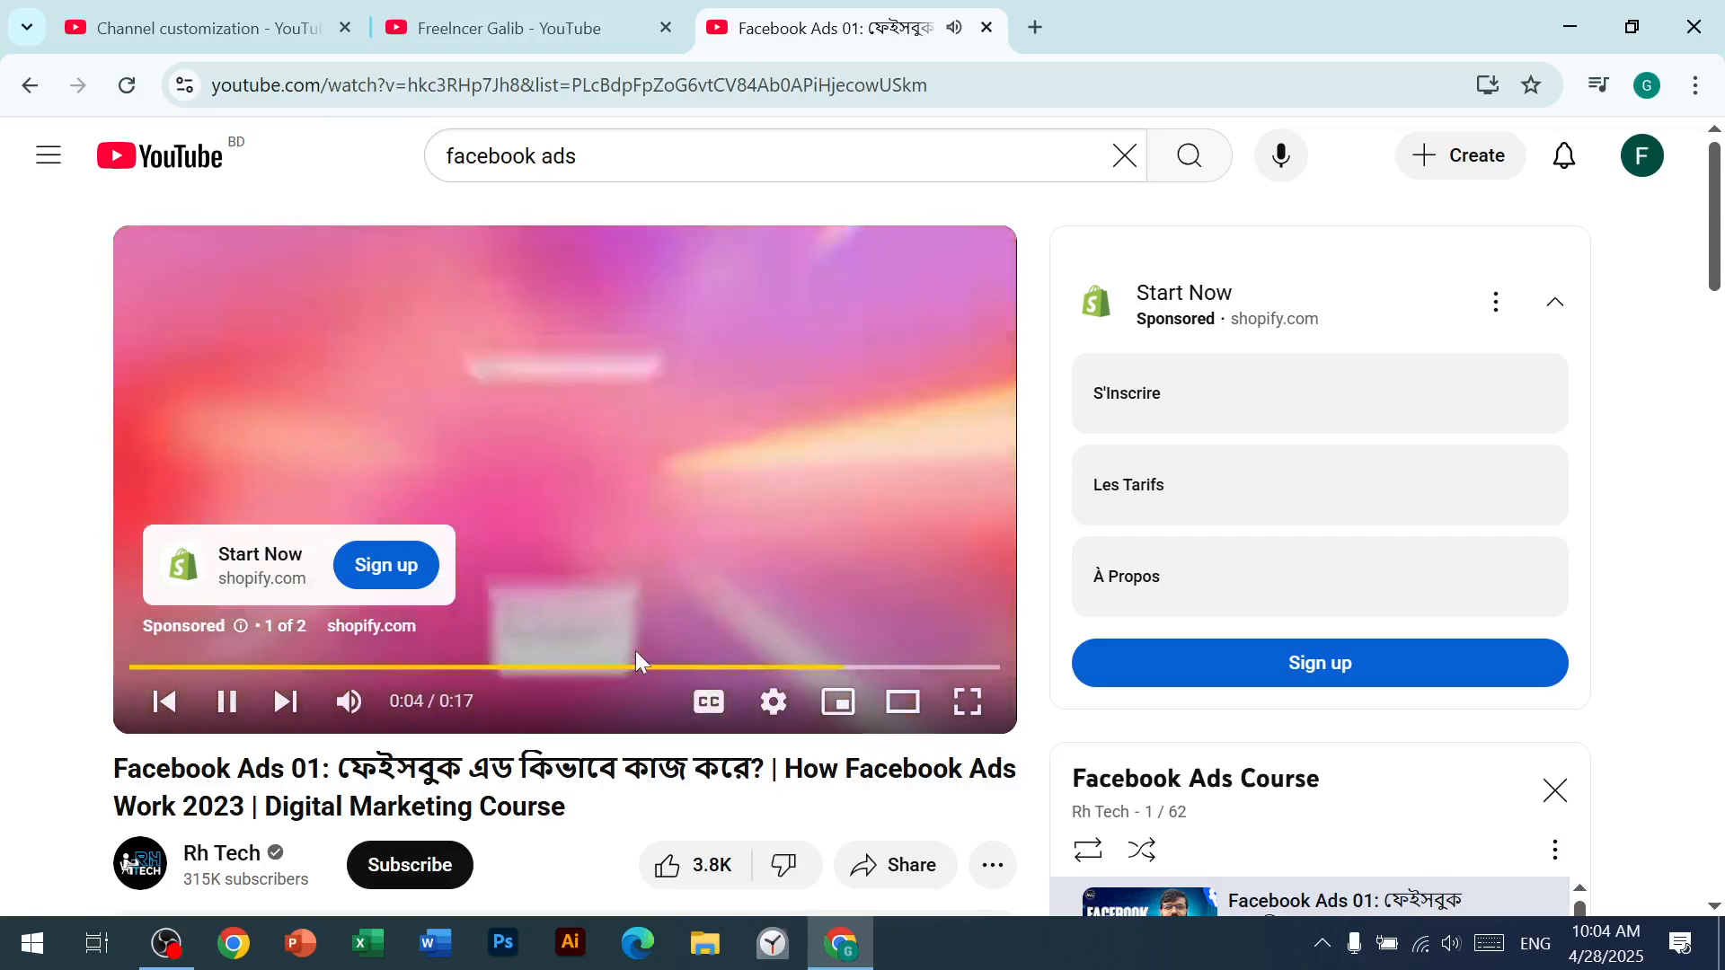
pyautogui.click(942, 586)
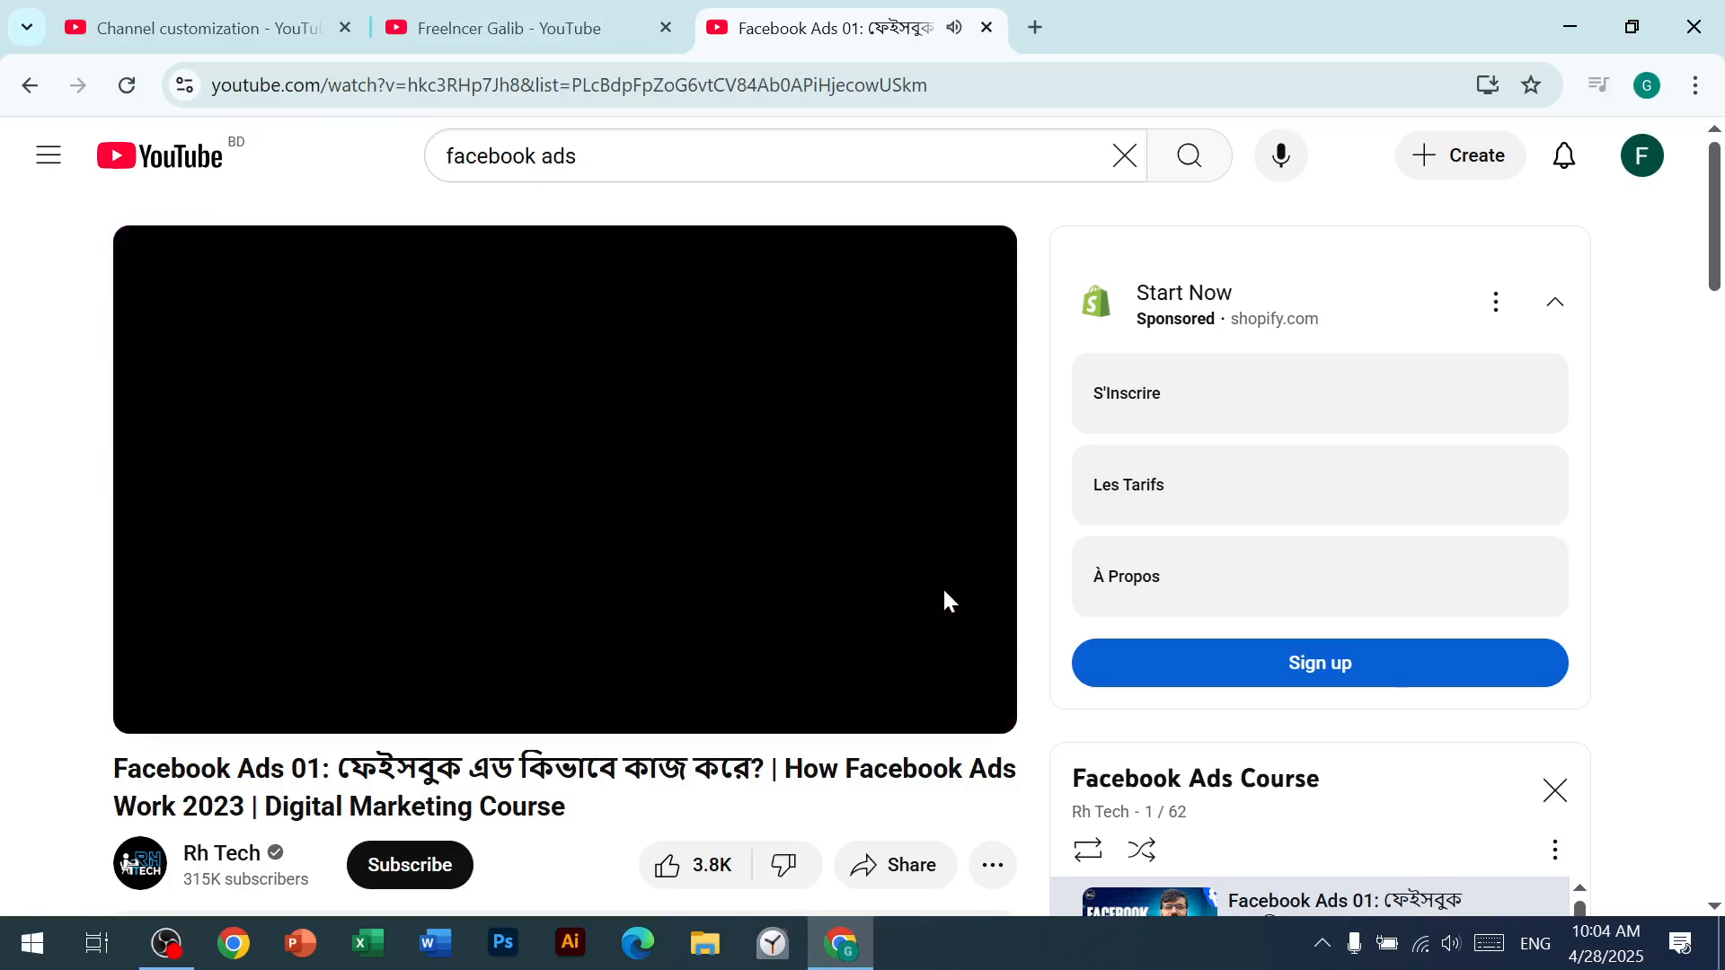
# Step: Examine the channel watermark and its subscribe pop-up on the playing video, in the normal player and in full screen
pyautogui.moveTo(972, 643)
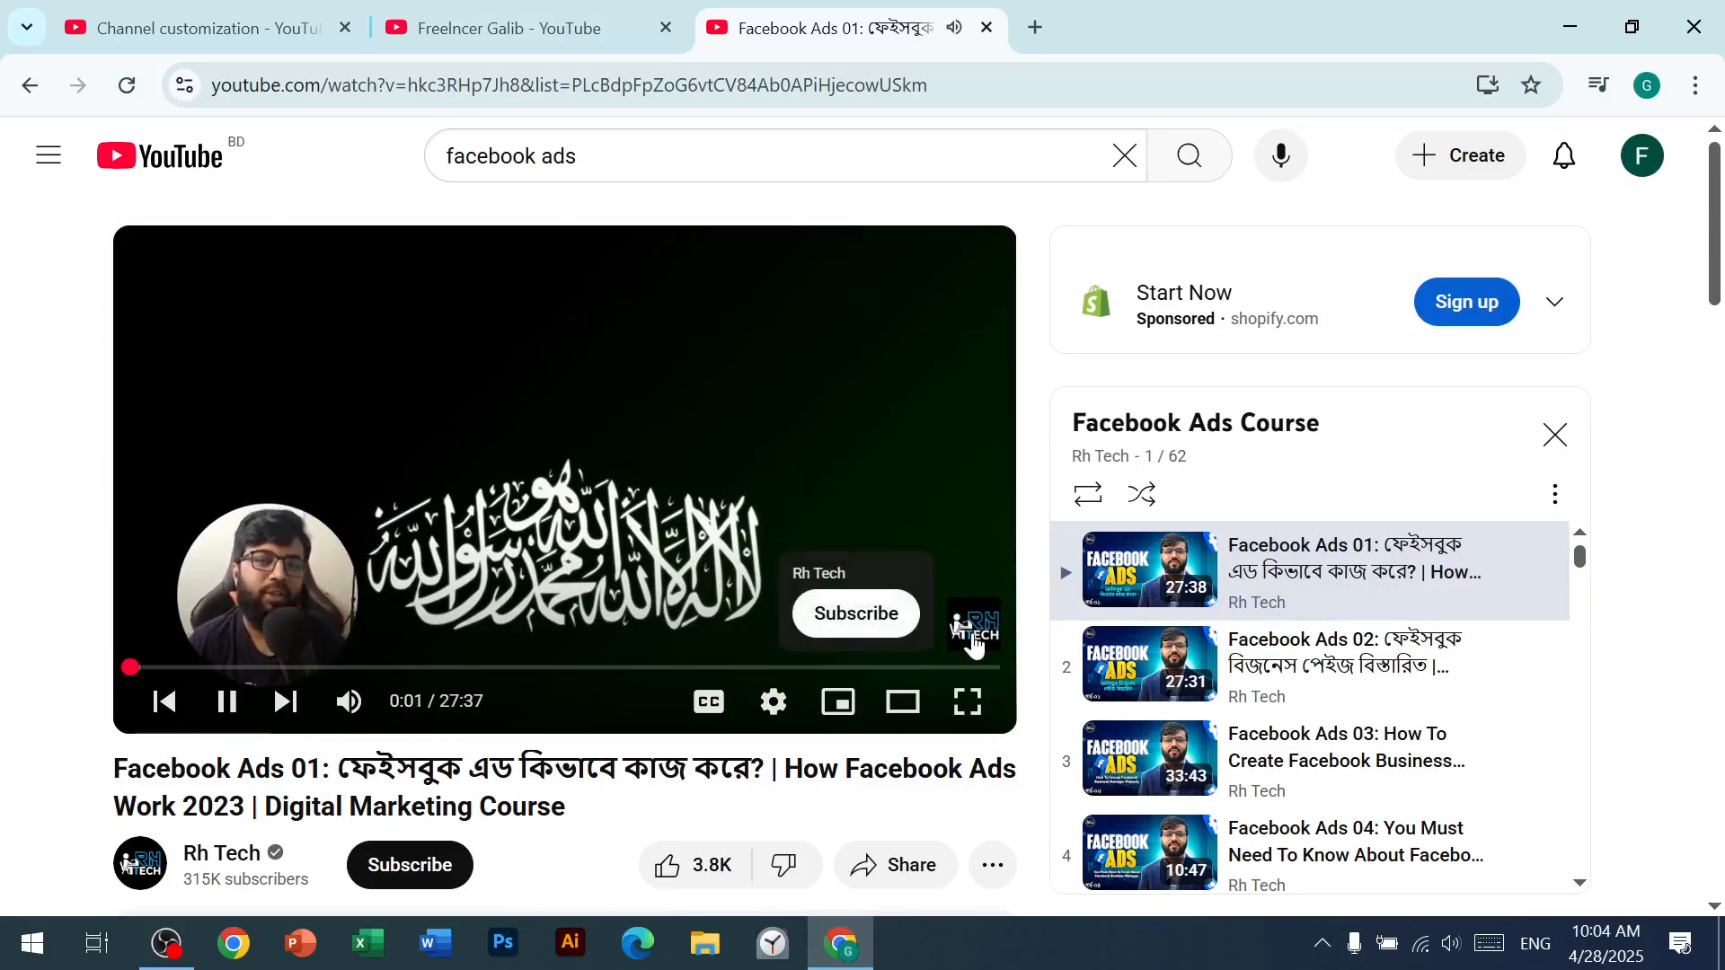
pyautogui.click(968, 701)
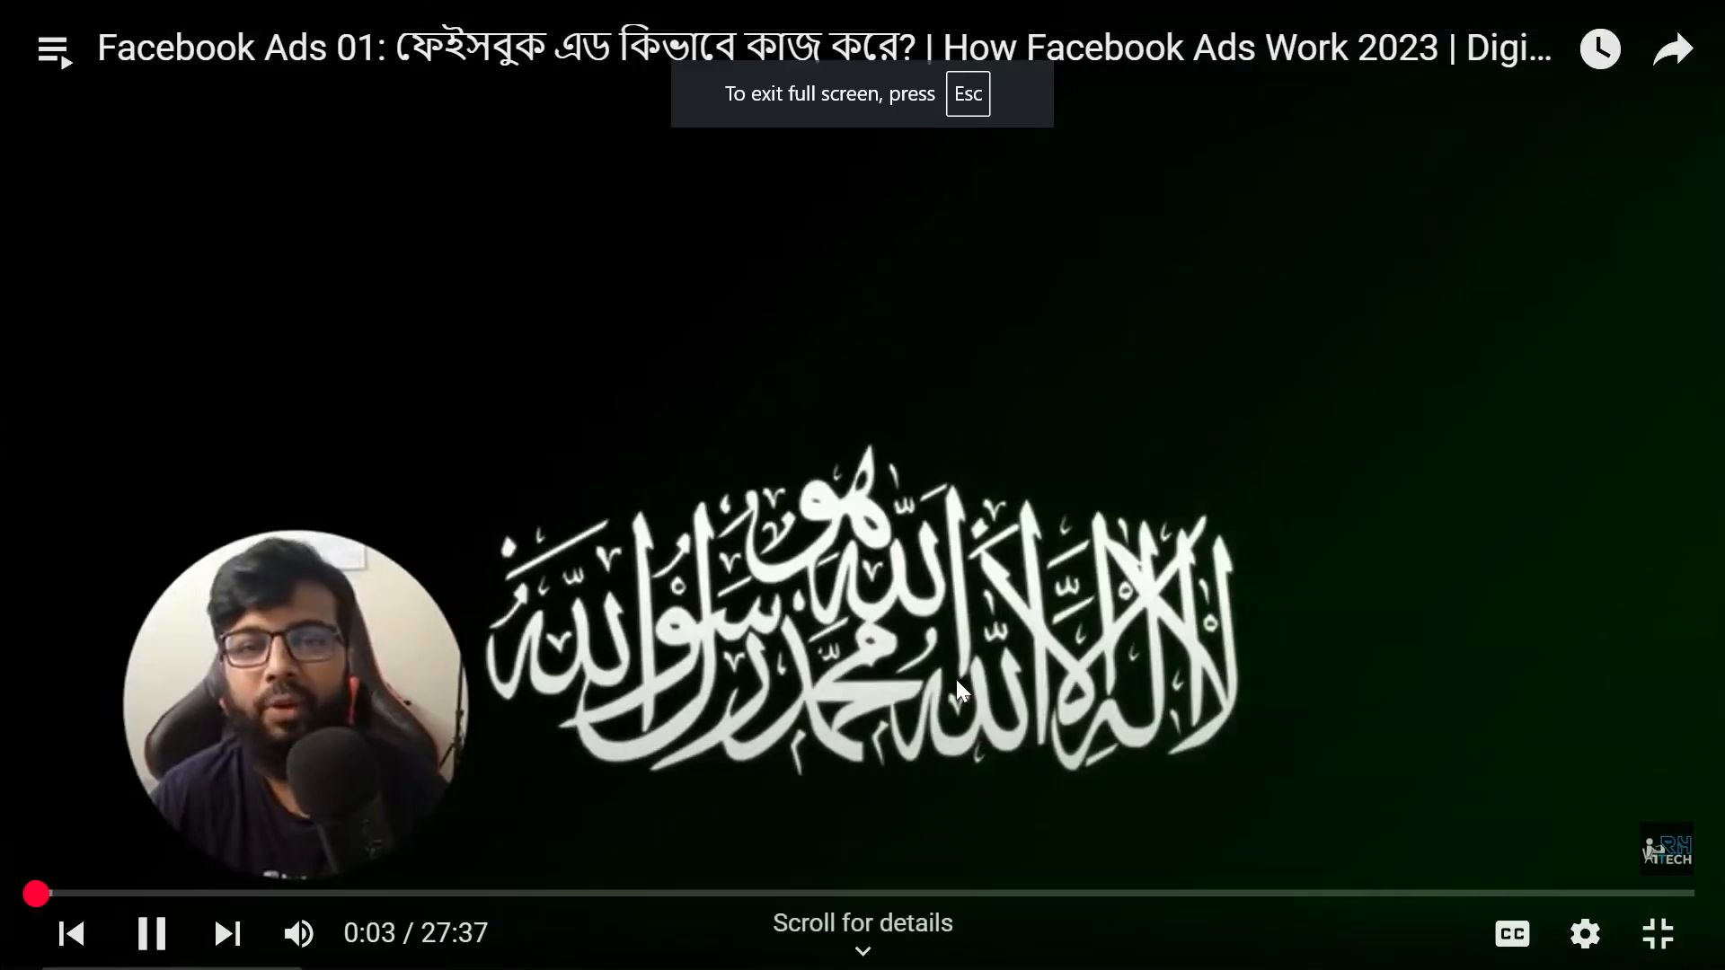
pyautogui.moveTo(1664, 854)
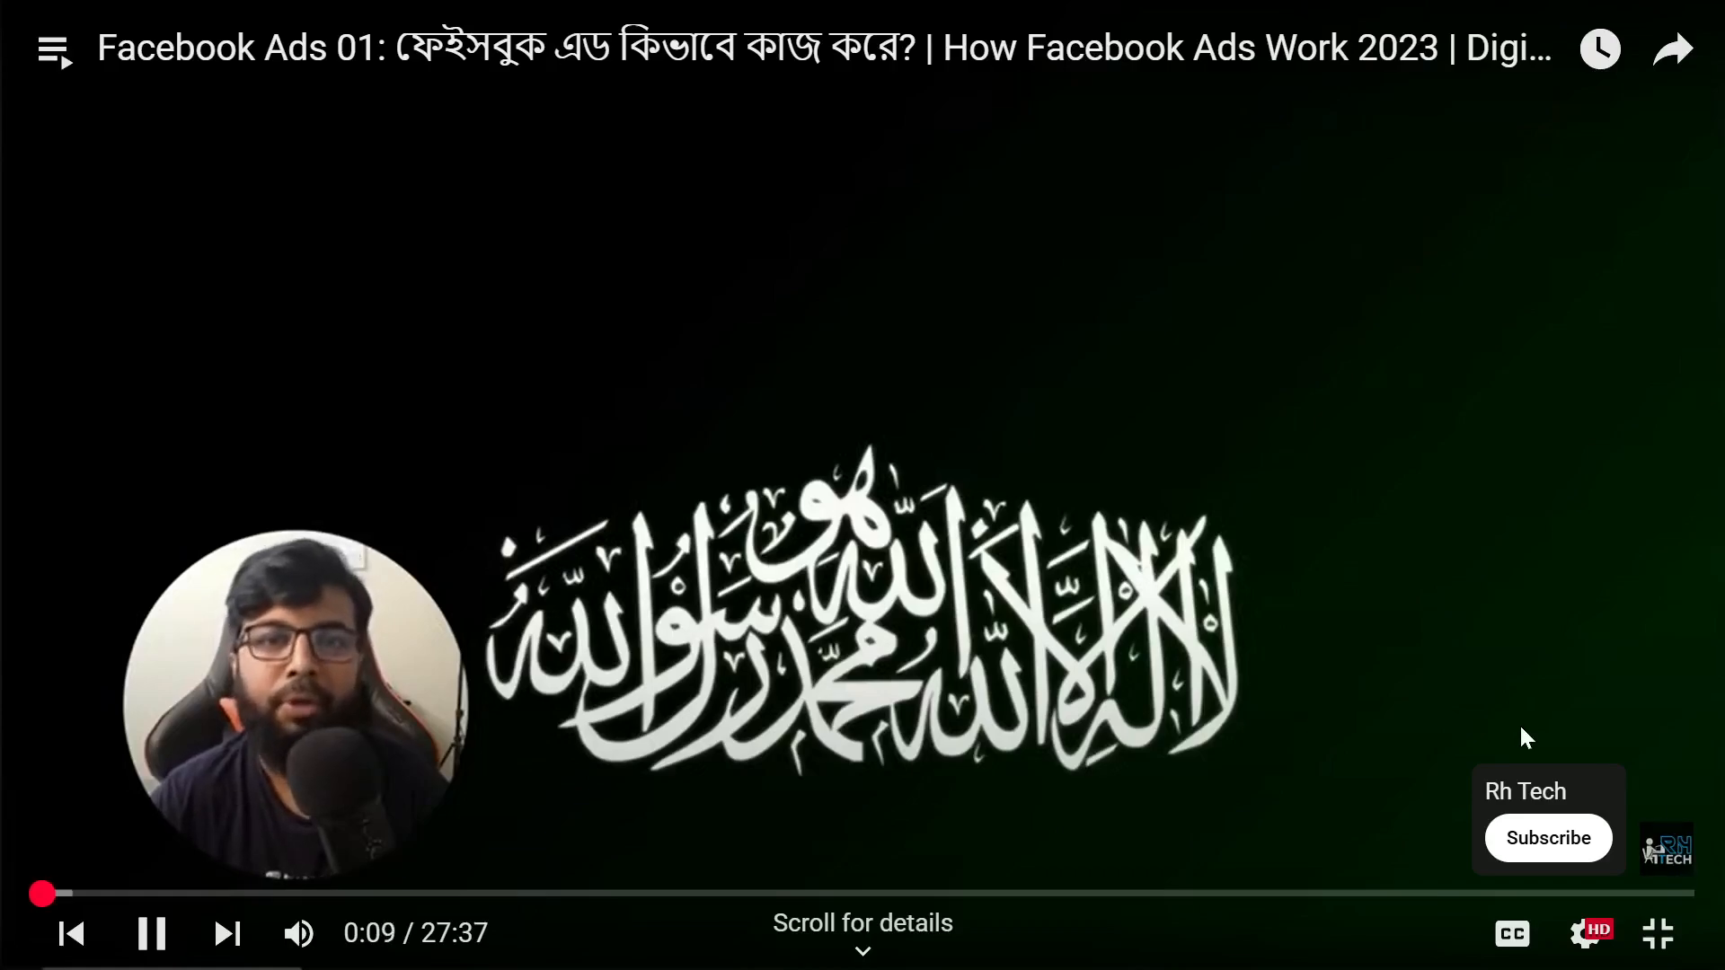
pyautogui.click(1657, 933)
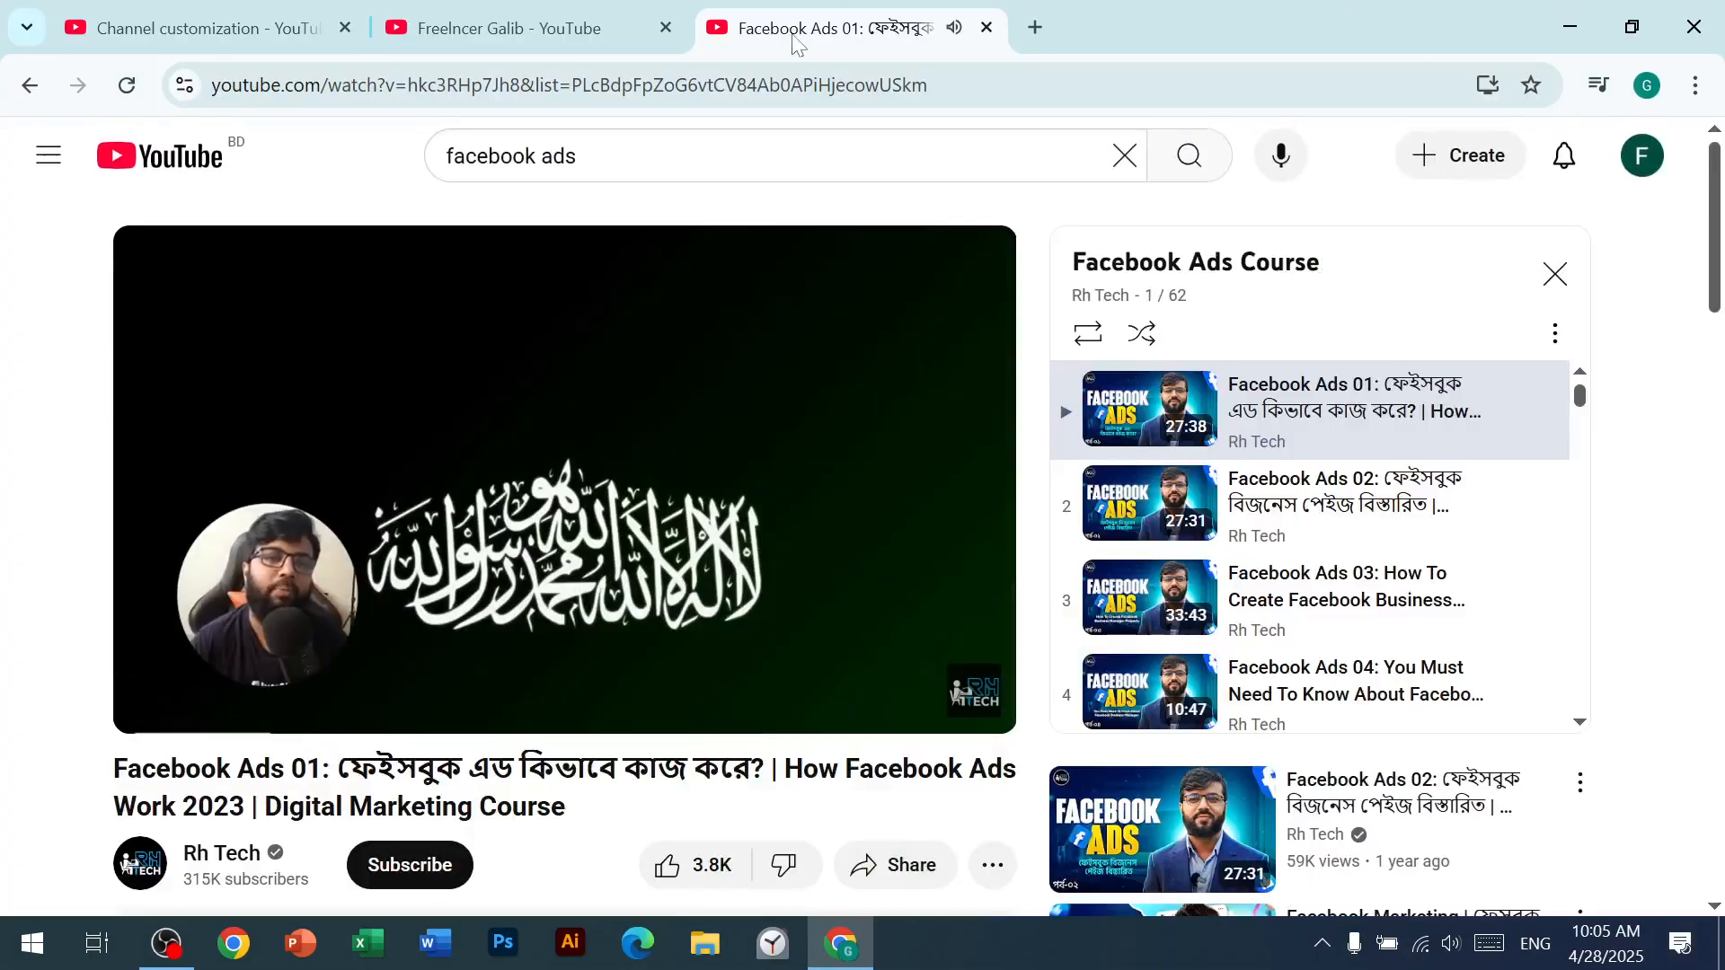
# Step: Close the example video and show the Home tab layout settings in the channel customization
pyautogui.click(986, 27)
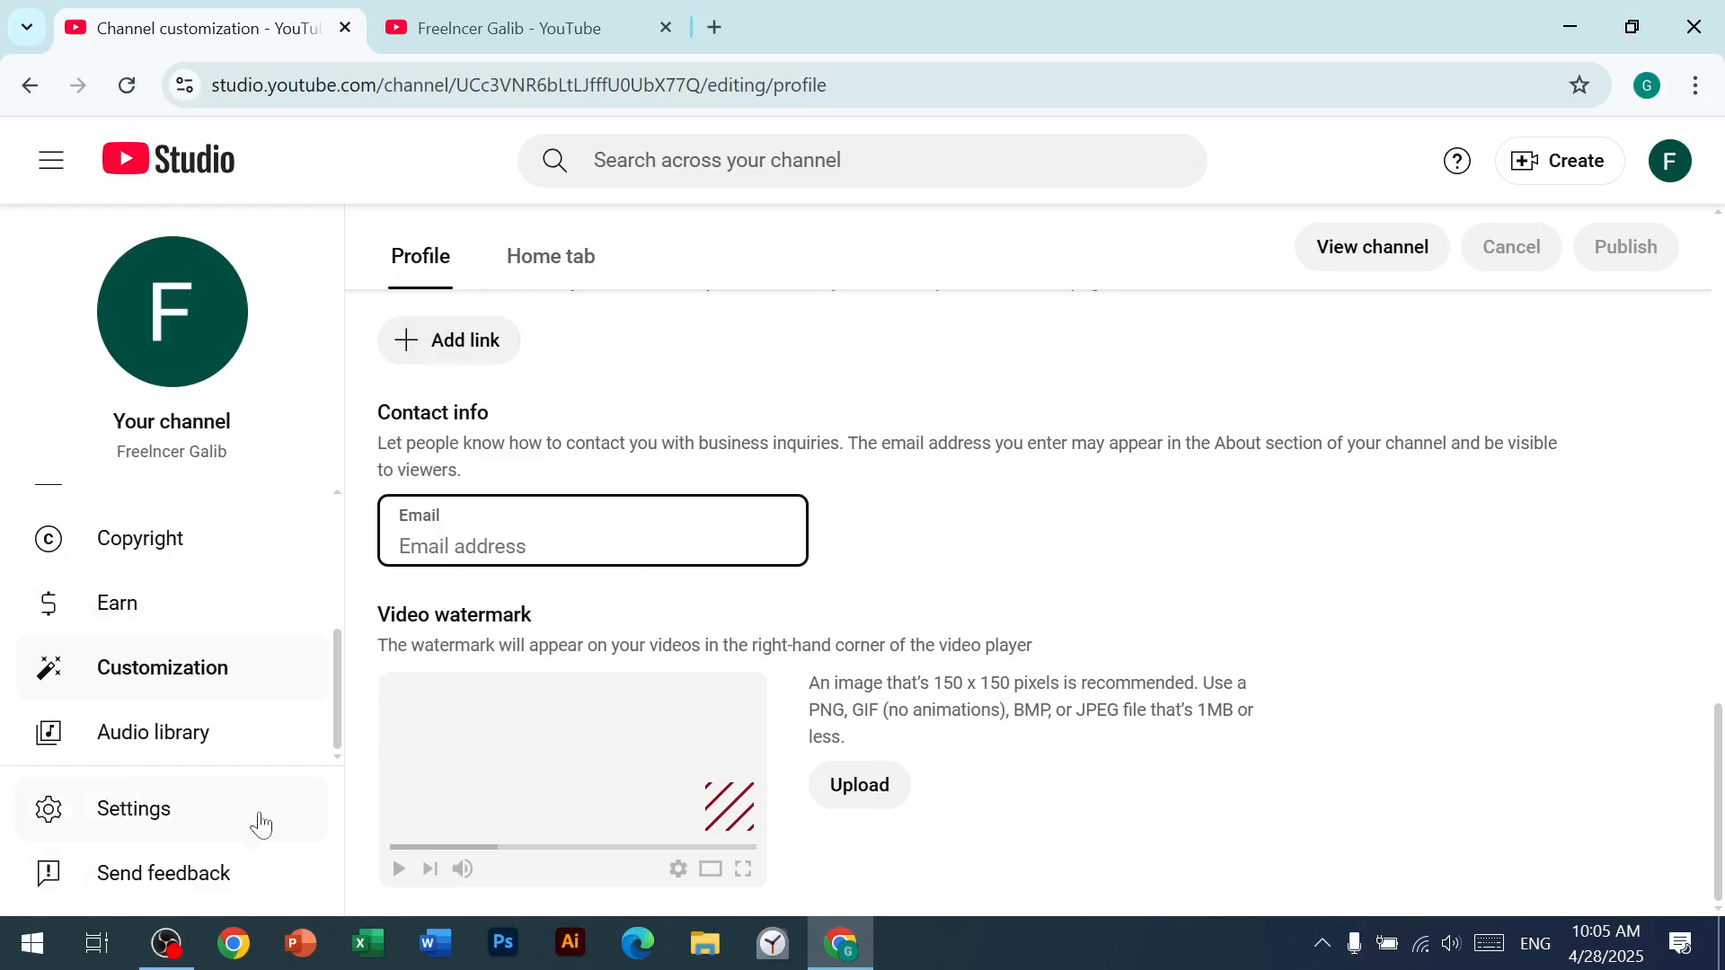
pyautogui.click(576, 255)
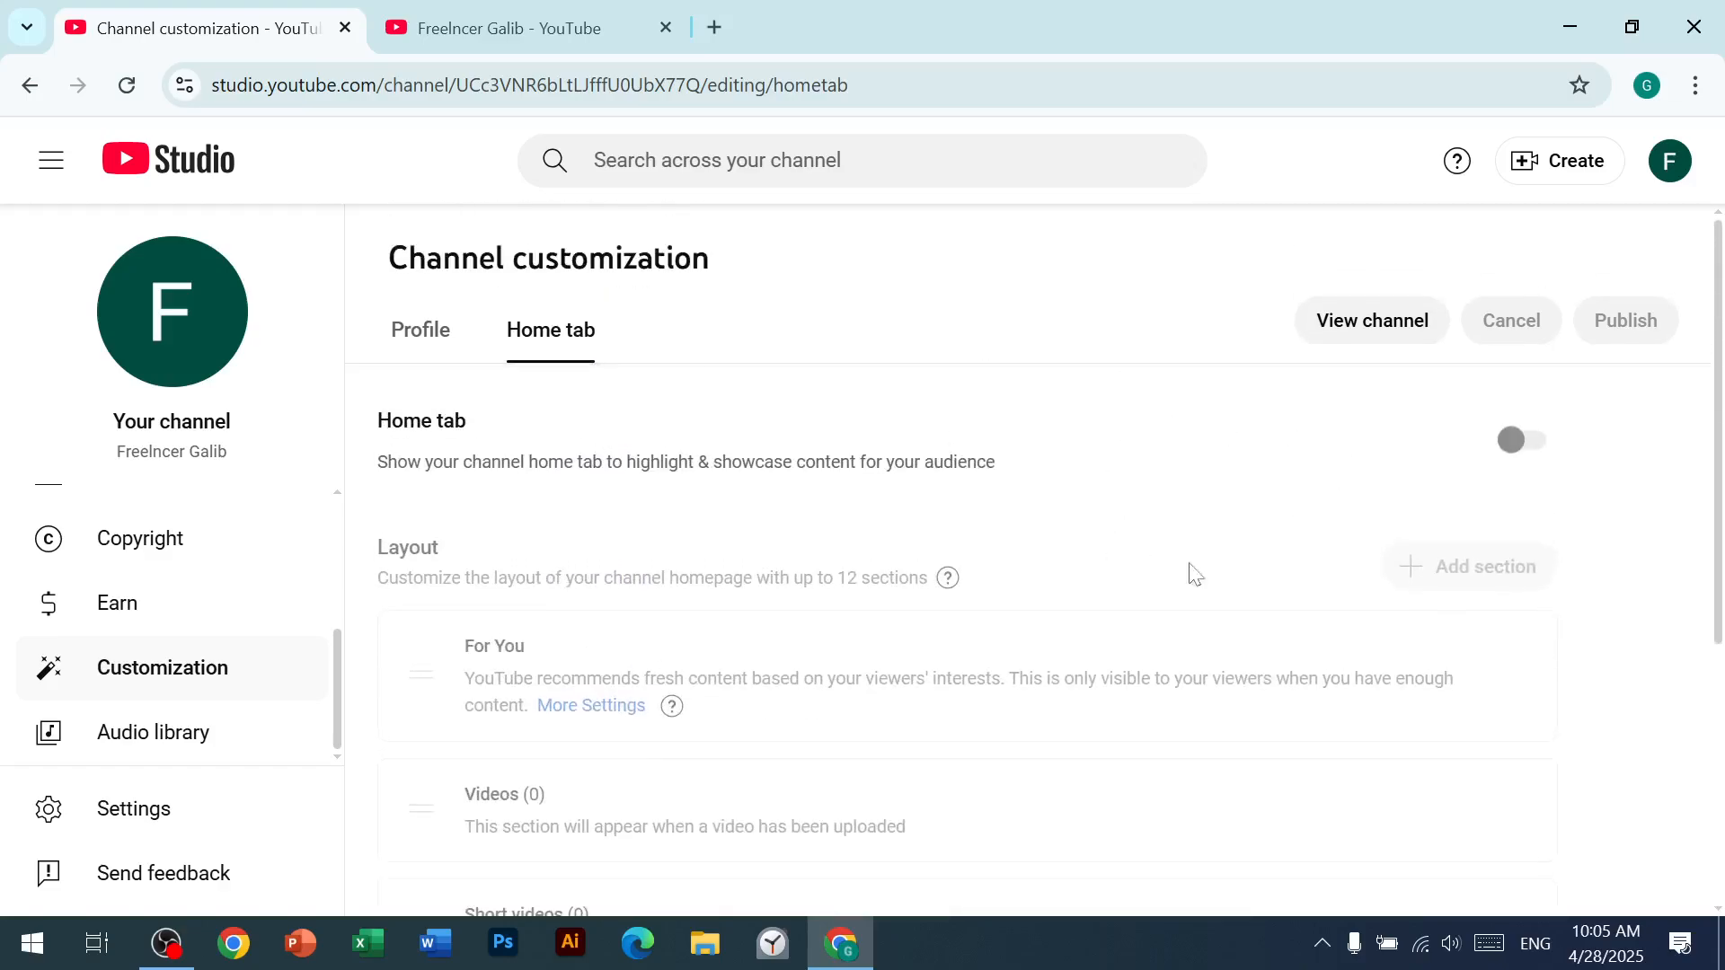
# Step: Open YouTube in a new browser tab and go to the Jamuna TV channel page from one of its videos
pyautogui.click(708, 30)
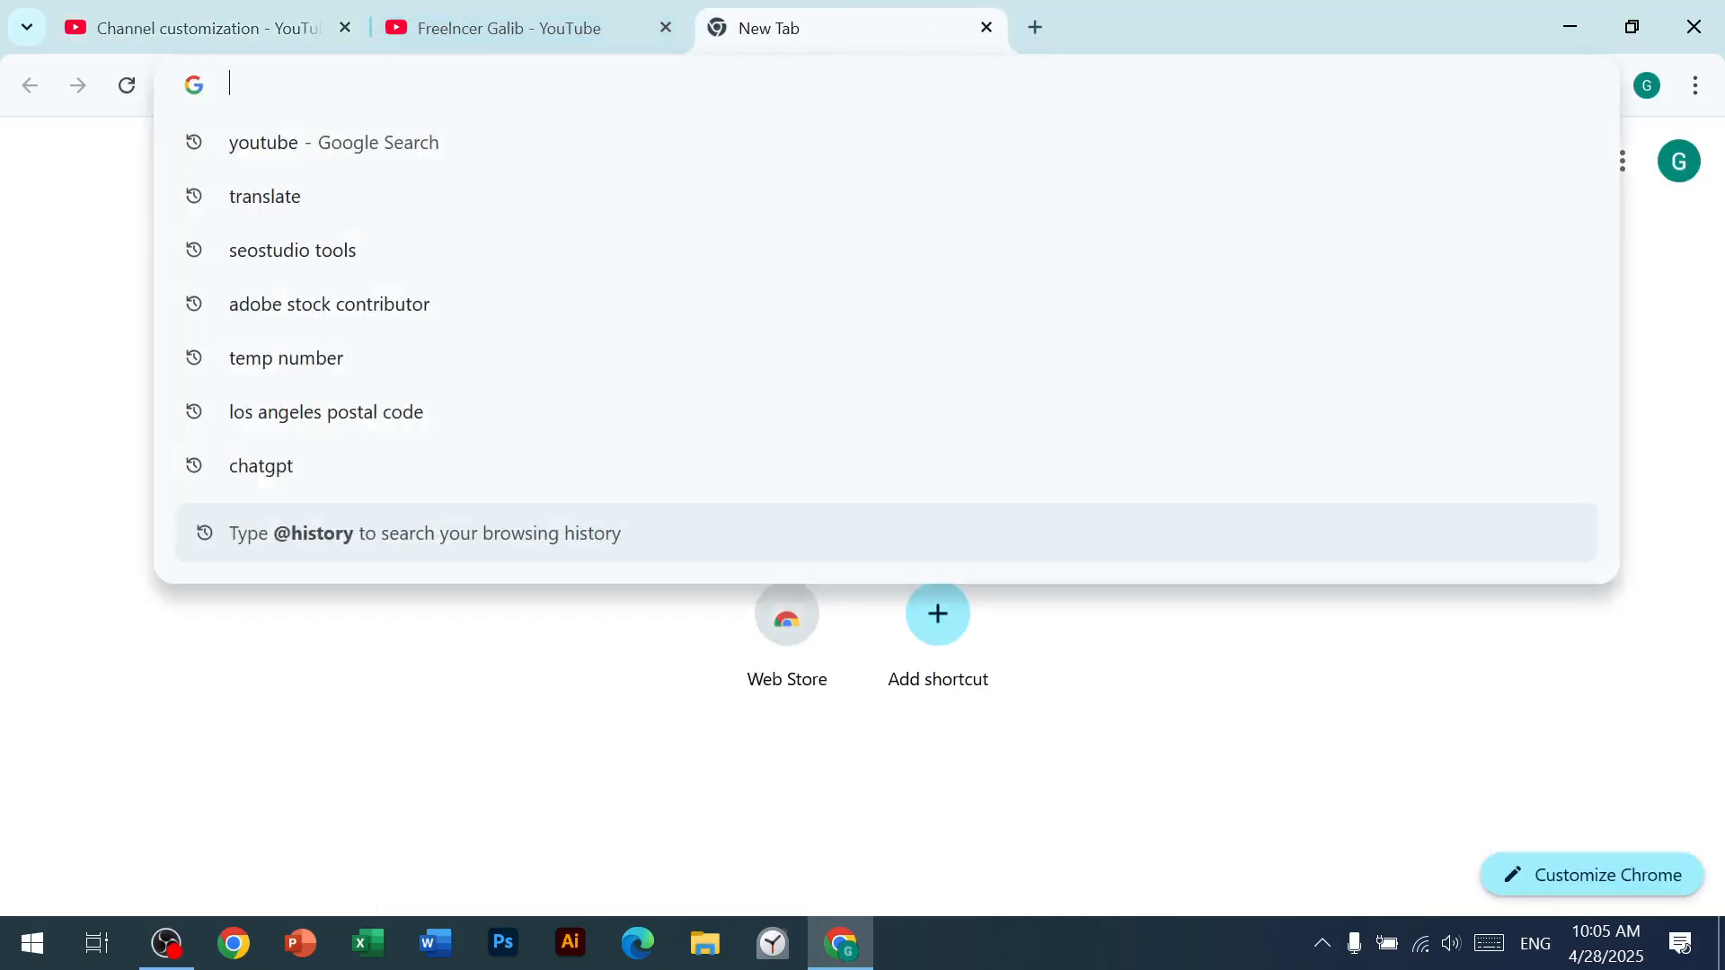
pyautogui.write('youtube')
pyautogui.press('Return')
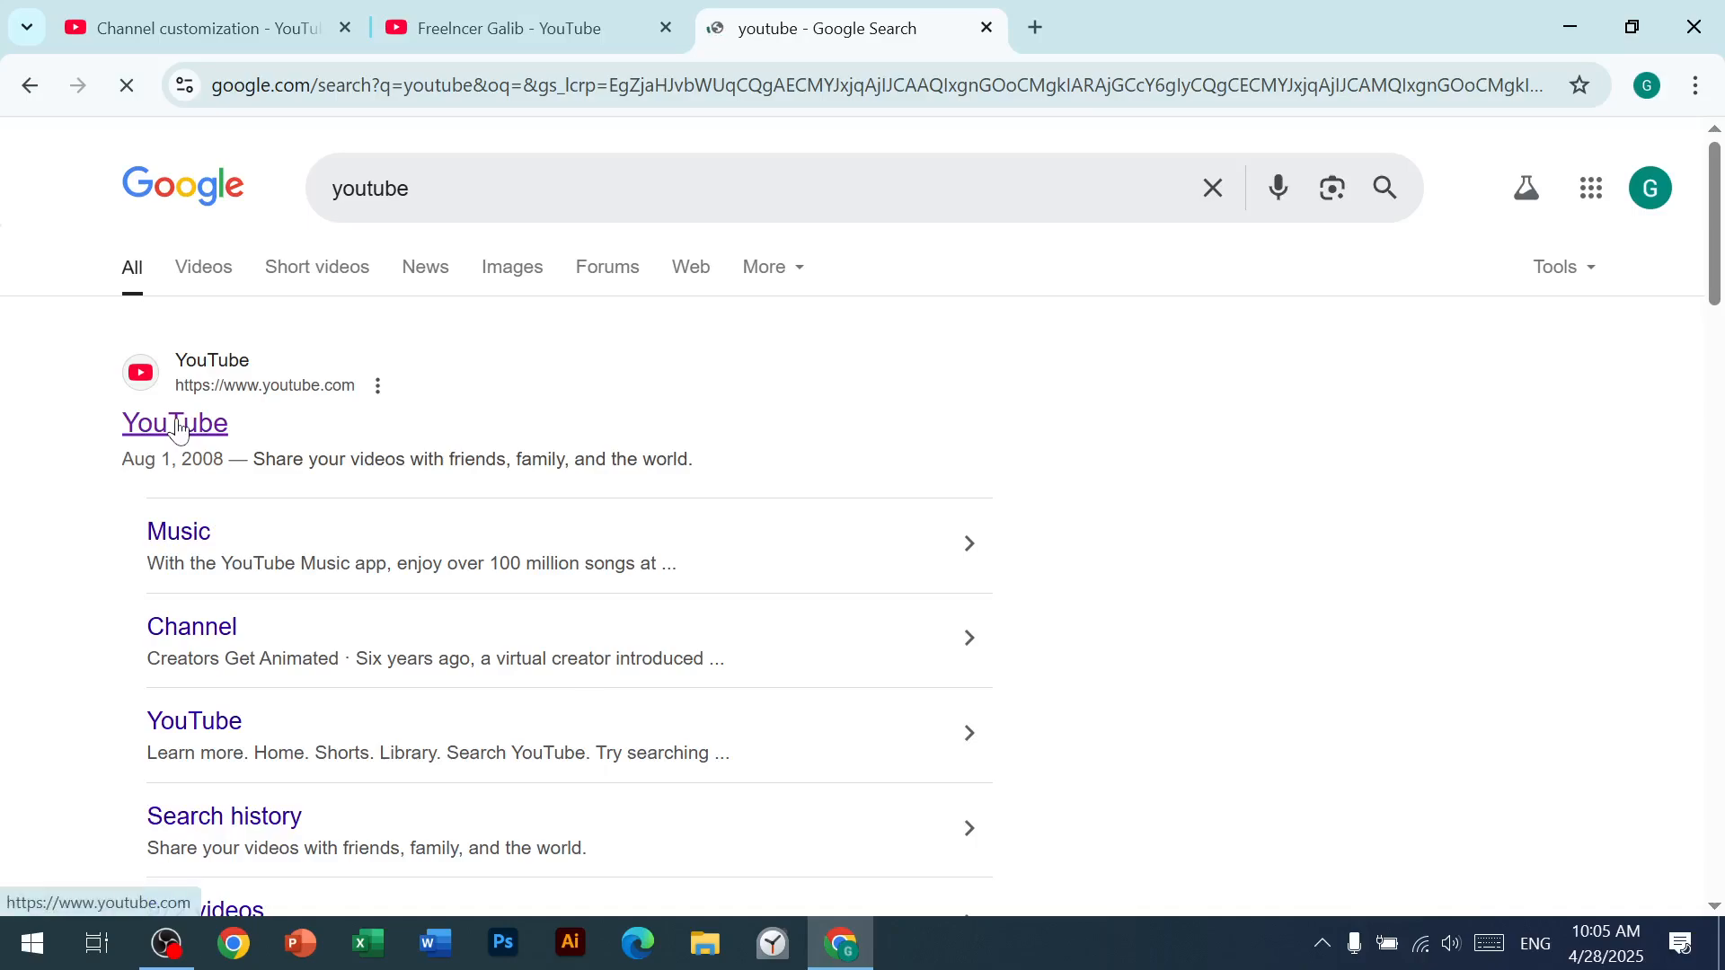
pyautogui.click(180, 428)
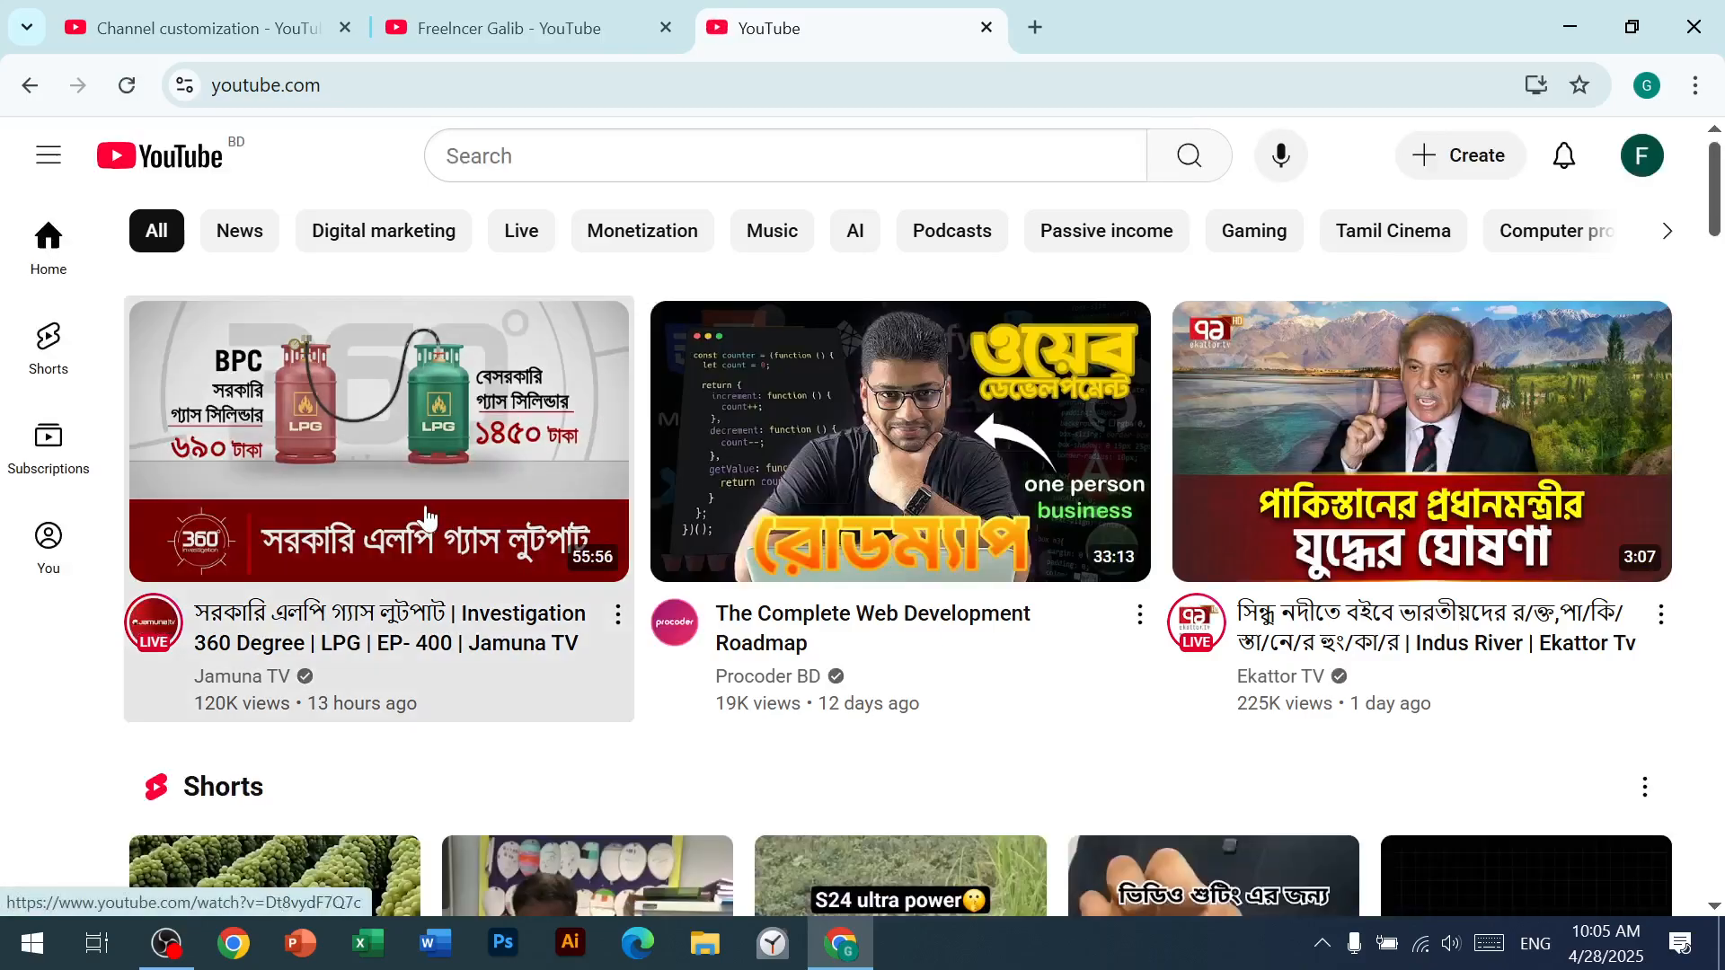
pyautogui.click(426, 519)
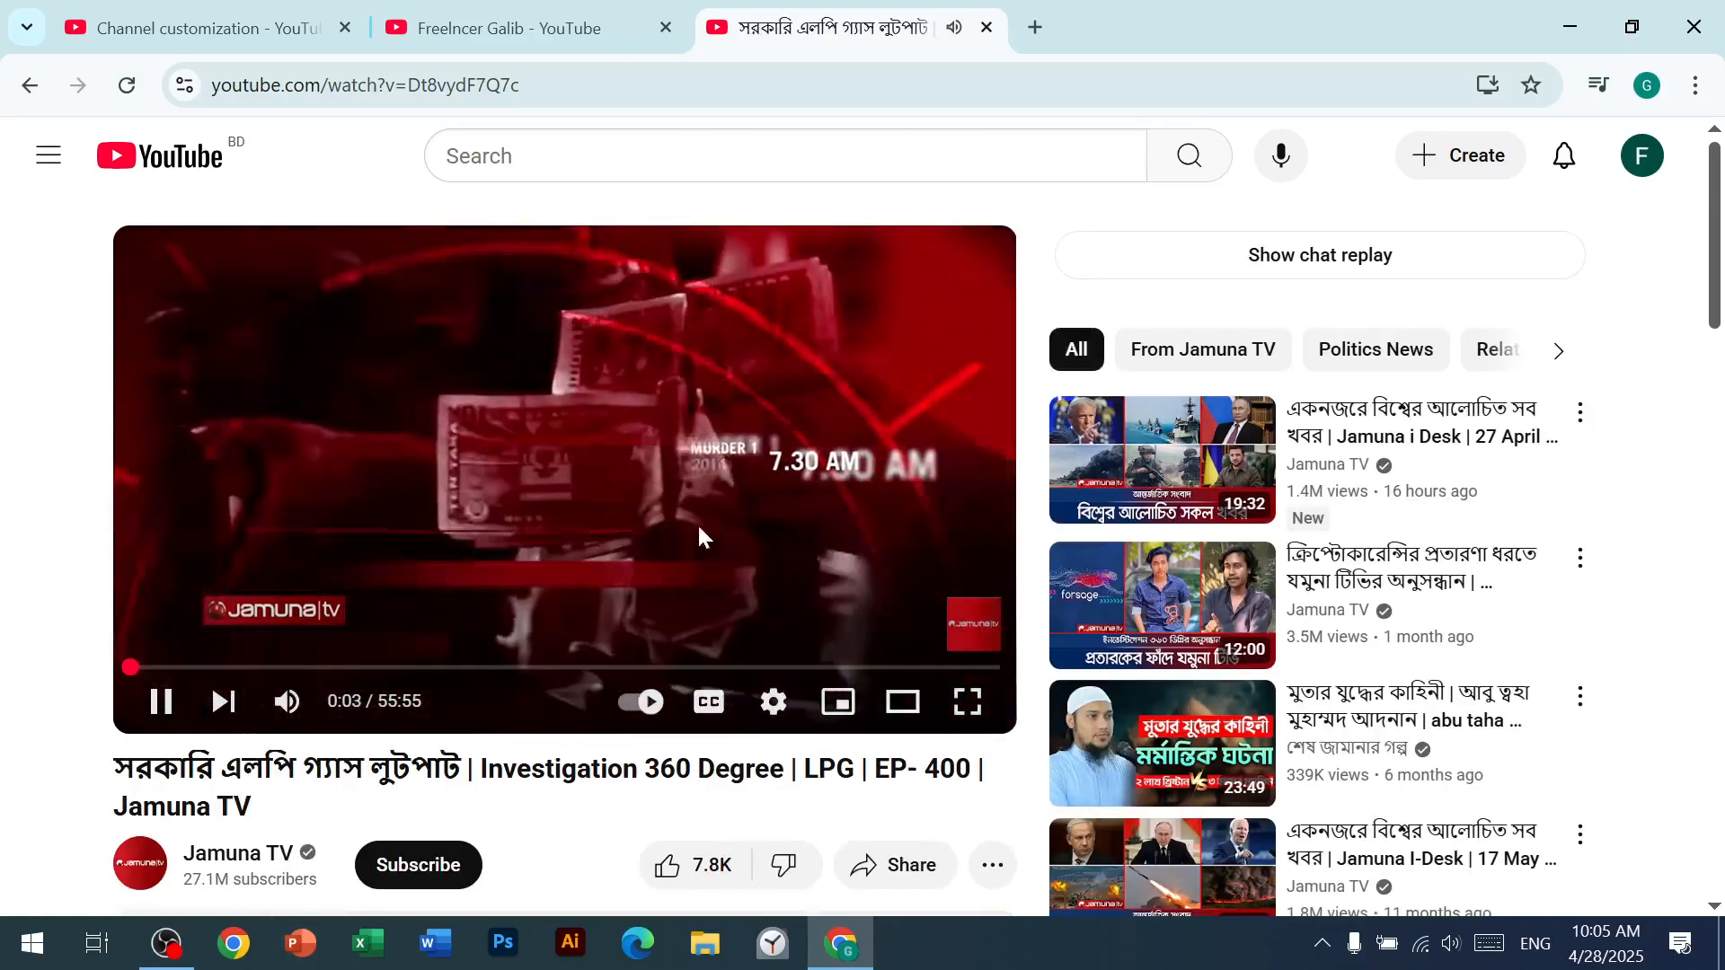
pyautogui.click(248, 853)
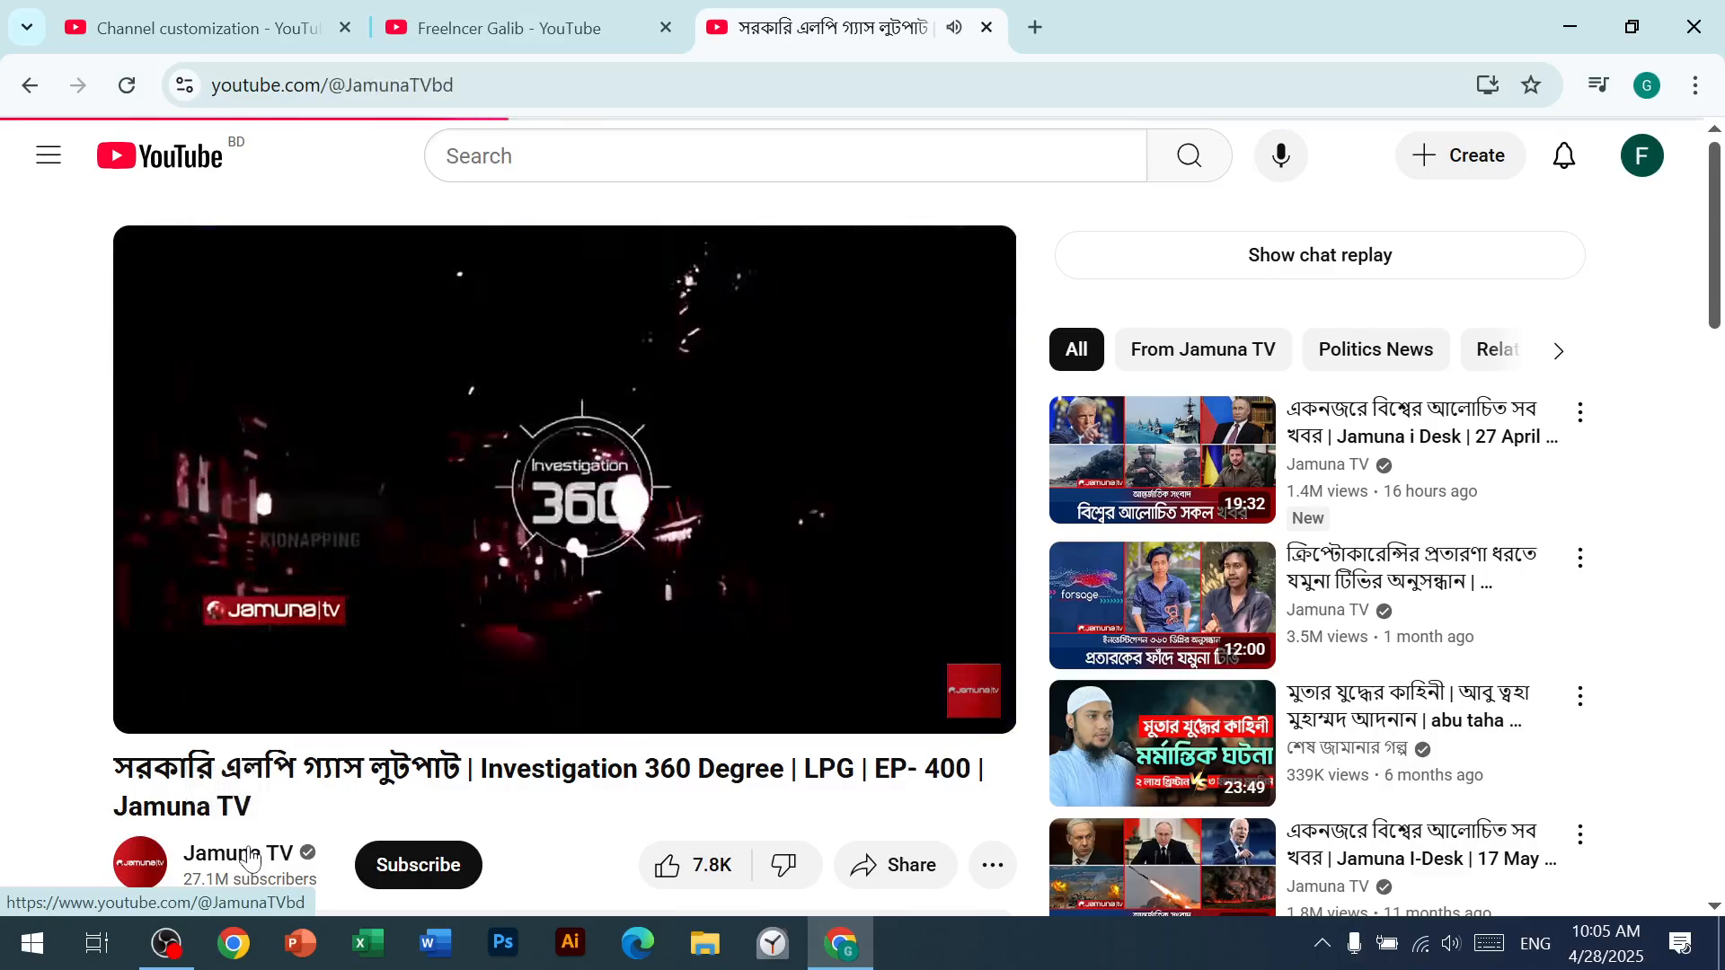
# Step: Examine how the Jamuna TV channel's Home tab arranges its featured video, For You, Live now and playlist sections, and pause the featured video
pyautogui.scroll(-1, 781, 477)
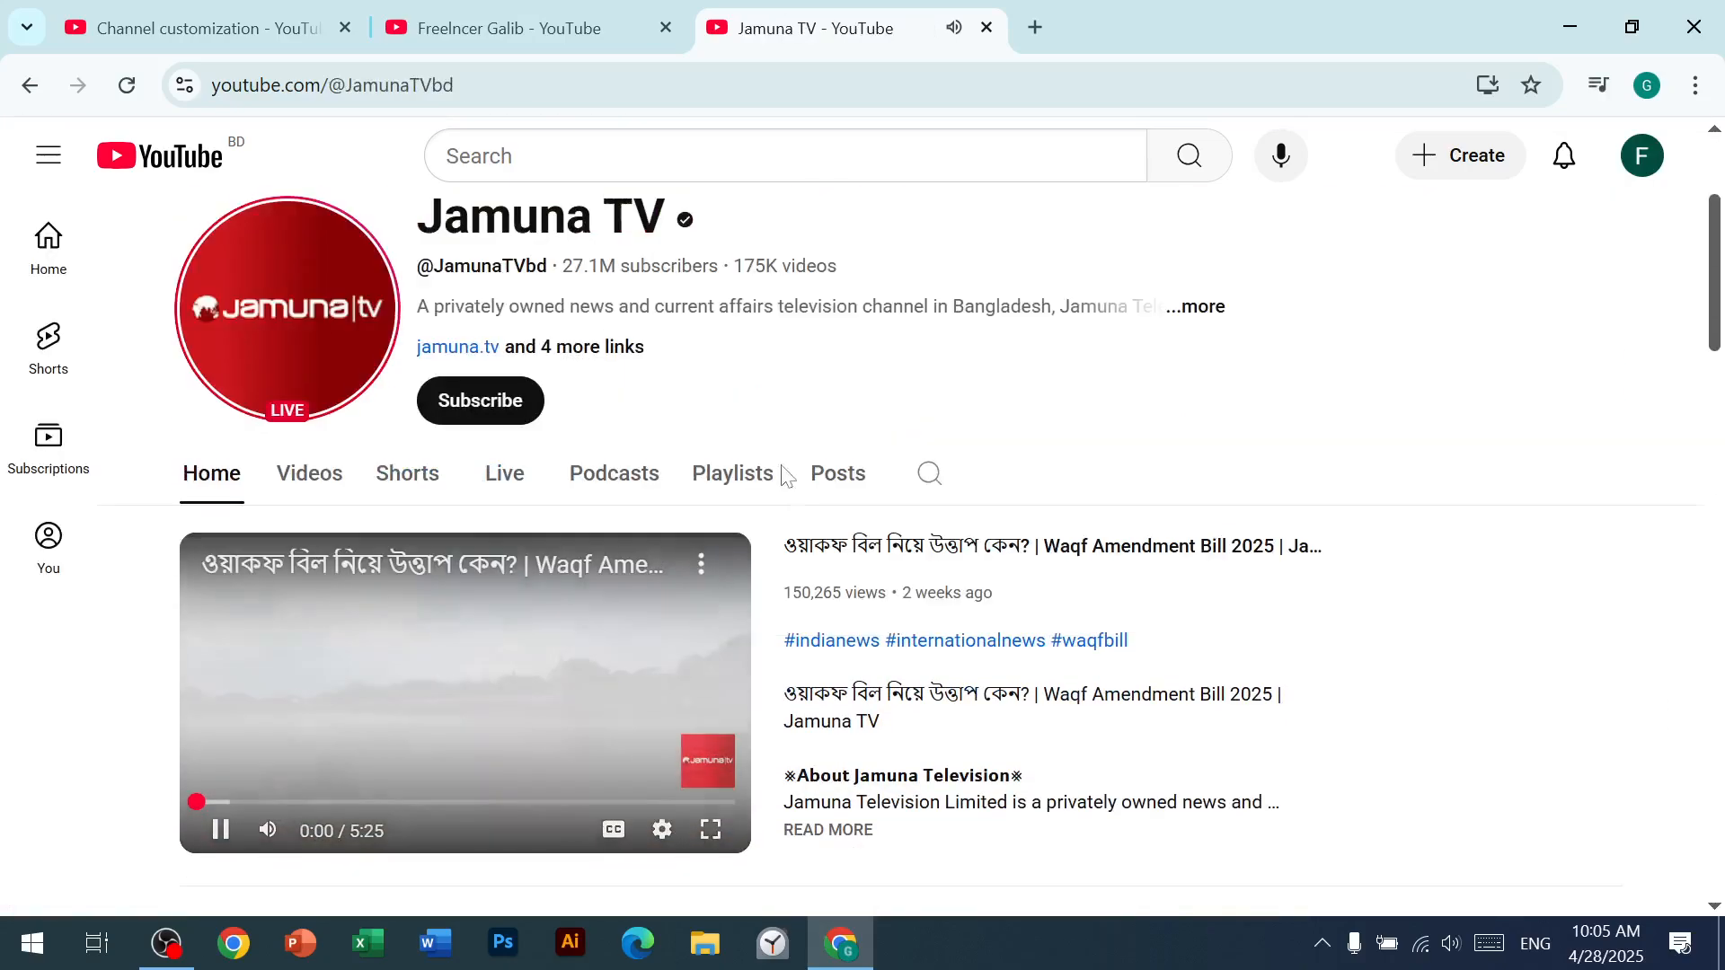
pyautogui.scroll(1, 836, 595)
pyautogui.scroll(-7, 369, 748)
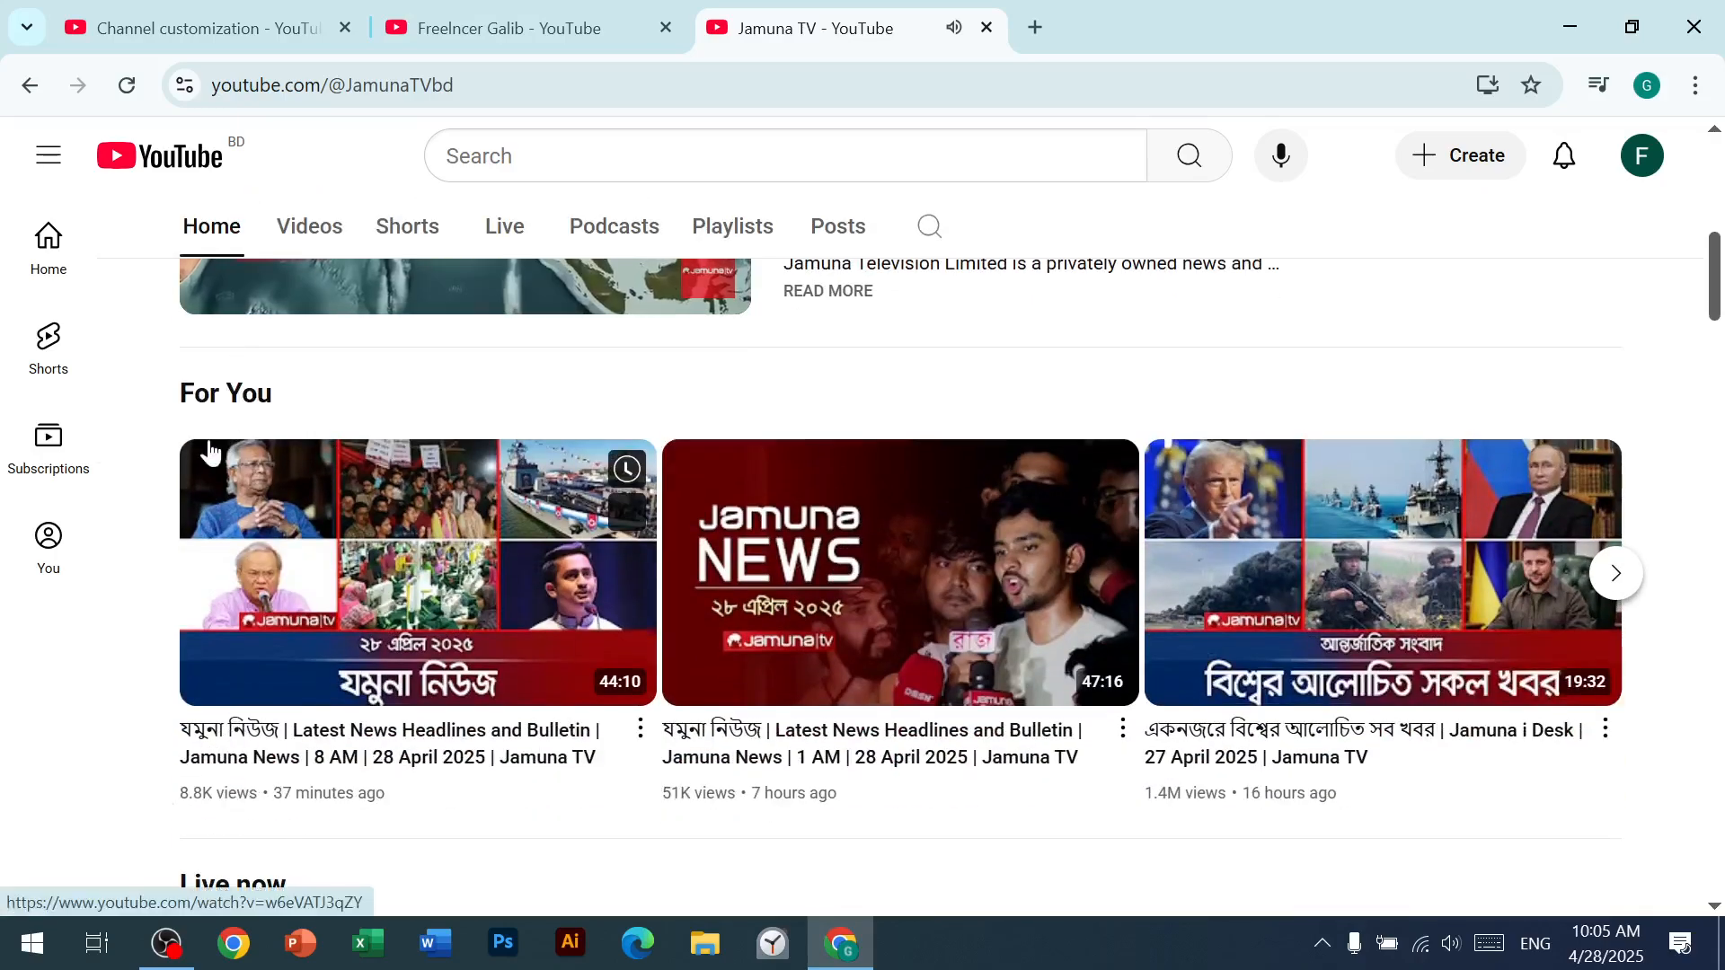
pyautogui.scroll(-3, 206, 742)
pyautogui.scroll(-7, 249, 649)
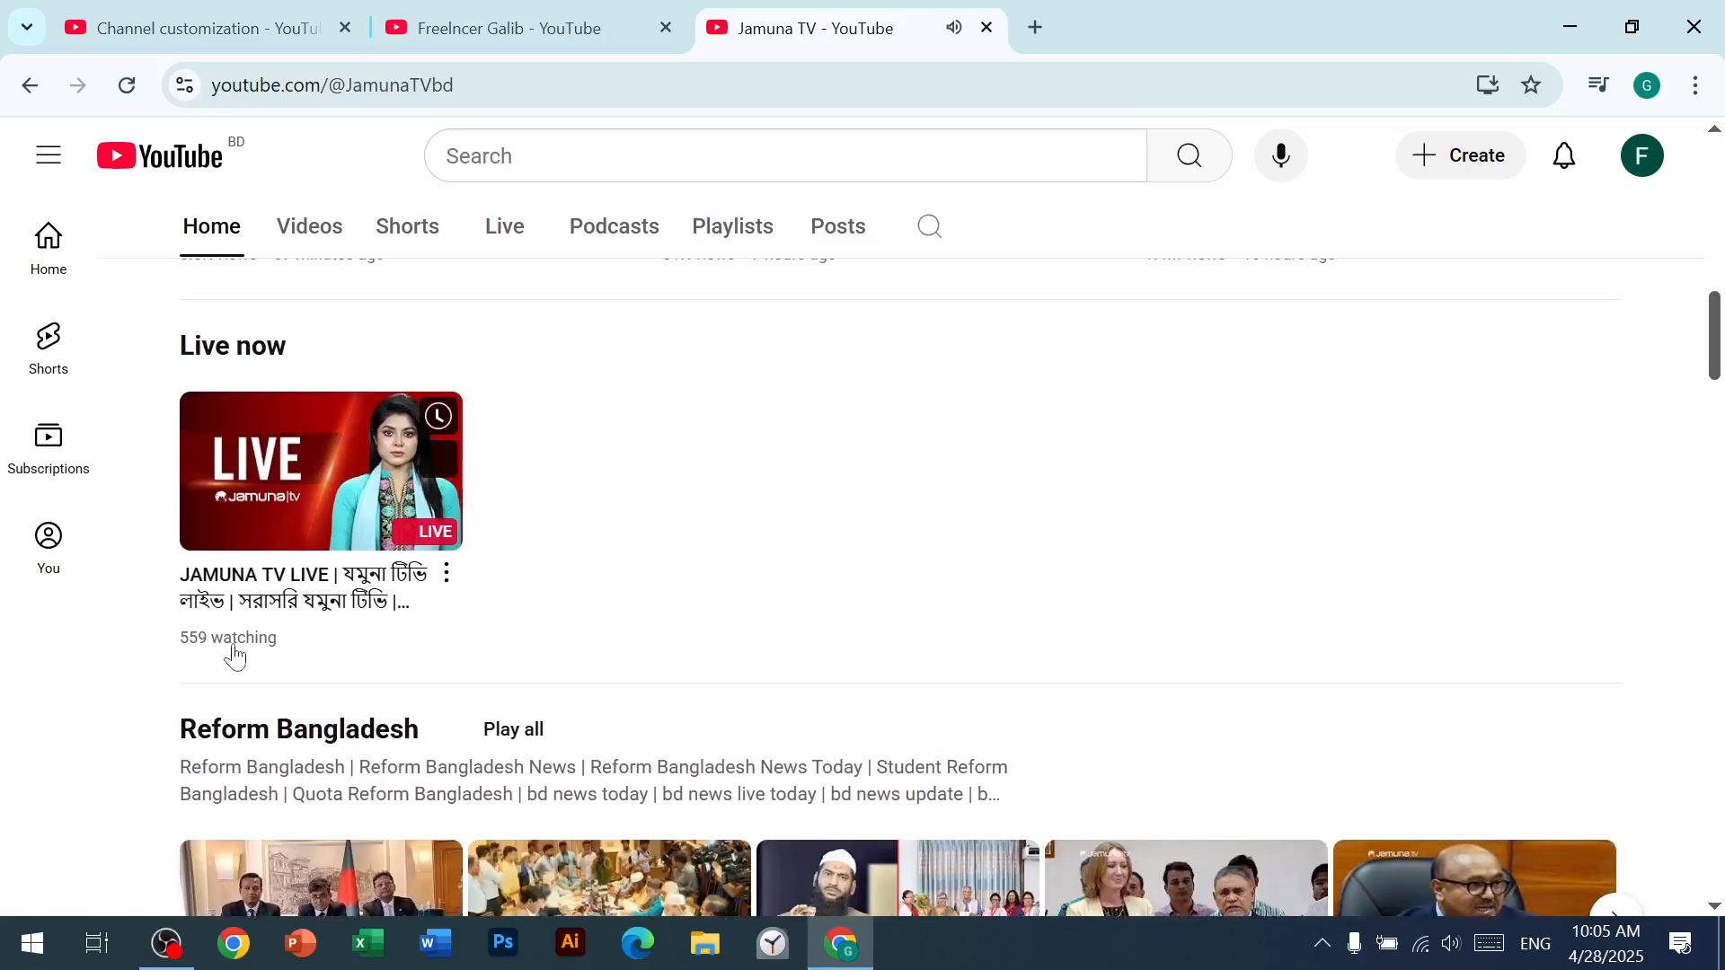
pyautogui.scroll(-2, 223, 704)
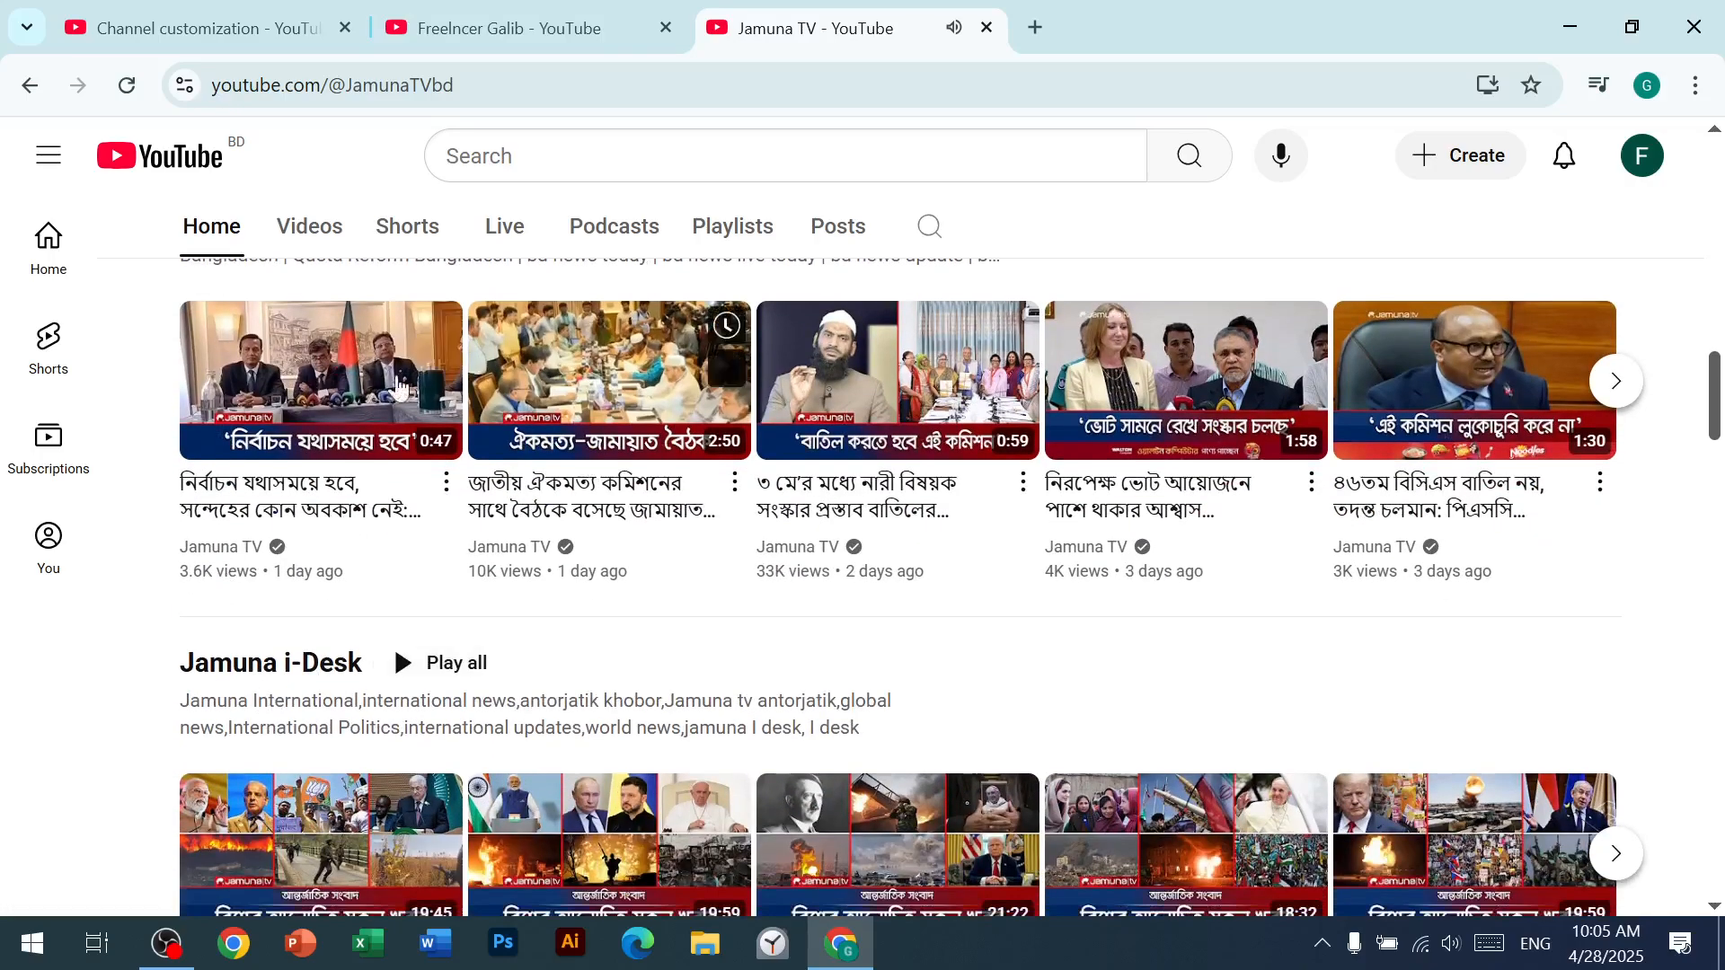
pyautogui.scroll(10, 335, 616)
pyautogui.scroll(4, 282, 645)
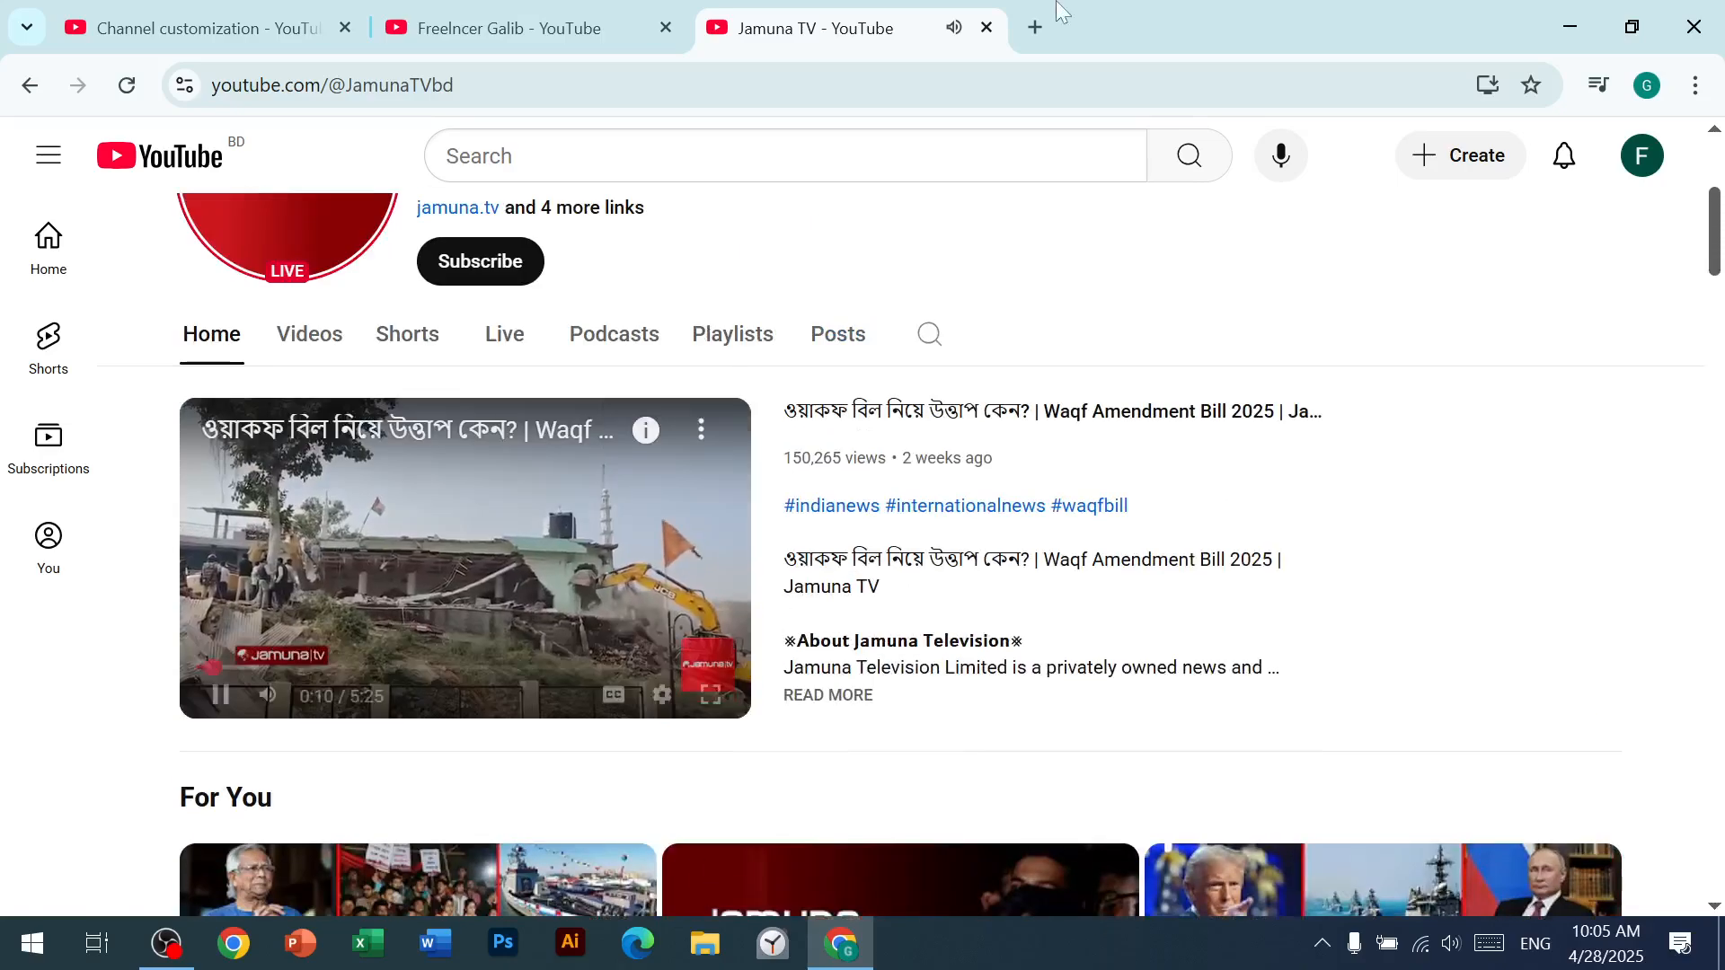
pyautogui.click(238, 705)
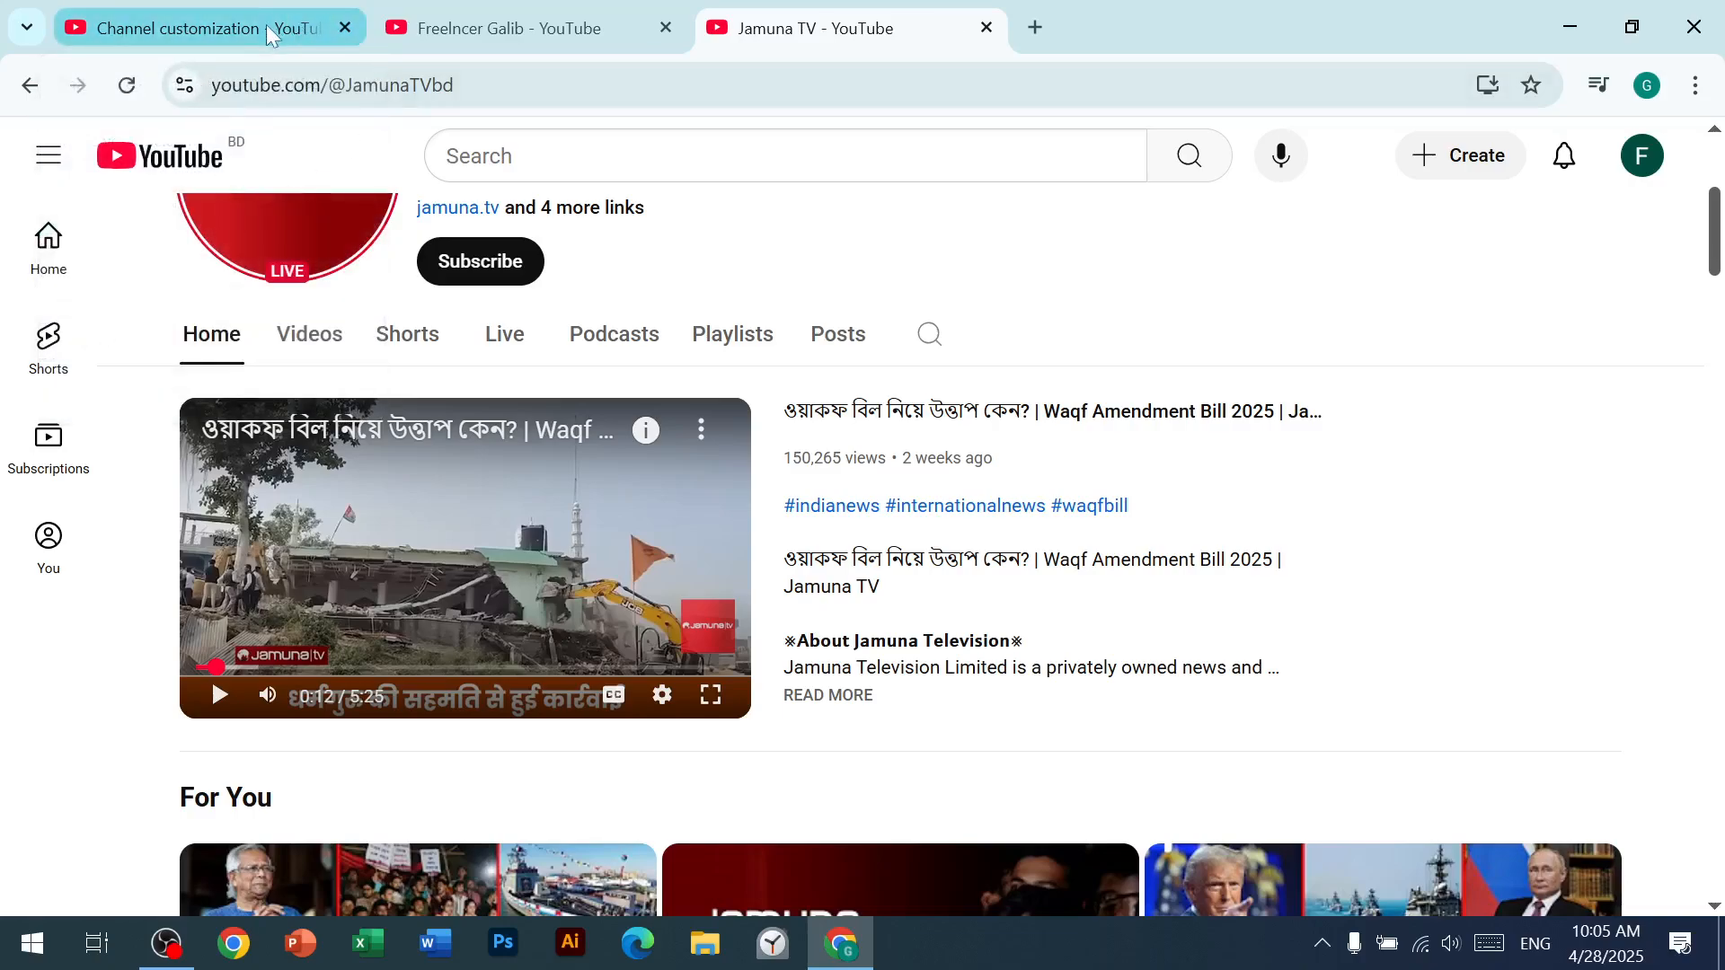
# Step: Return to the channel customization, enable the Home tab and review its layout sections from For You to Created playlists
pyautogui.click(266, 24)
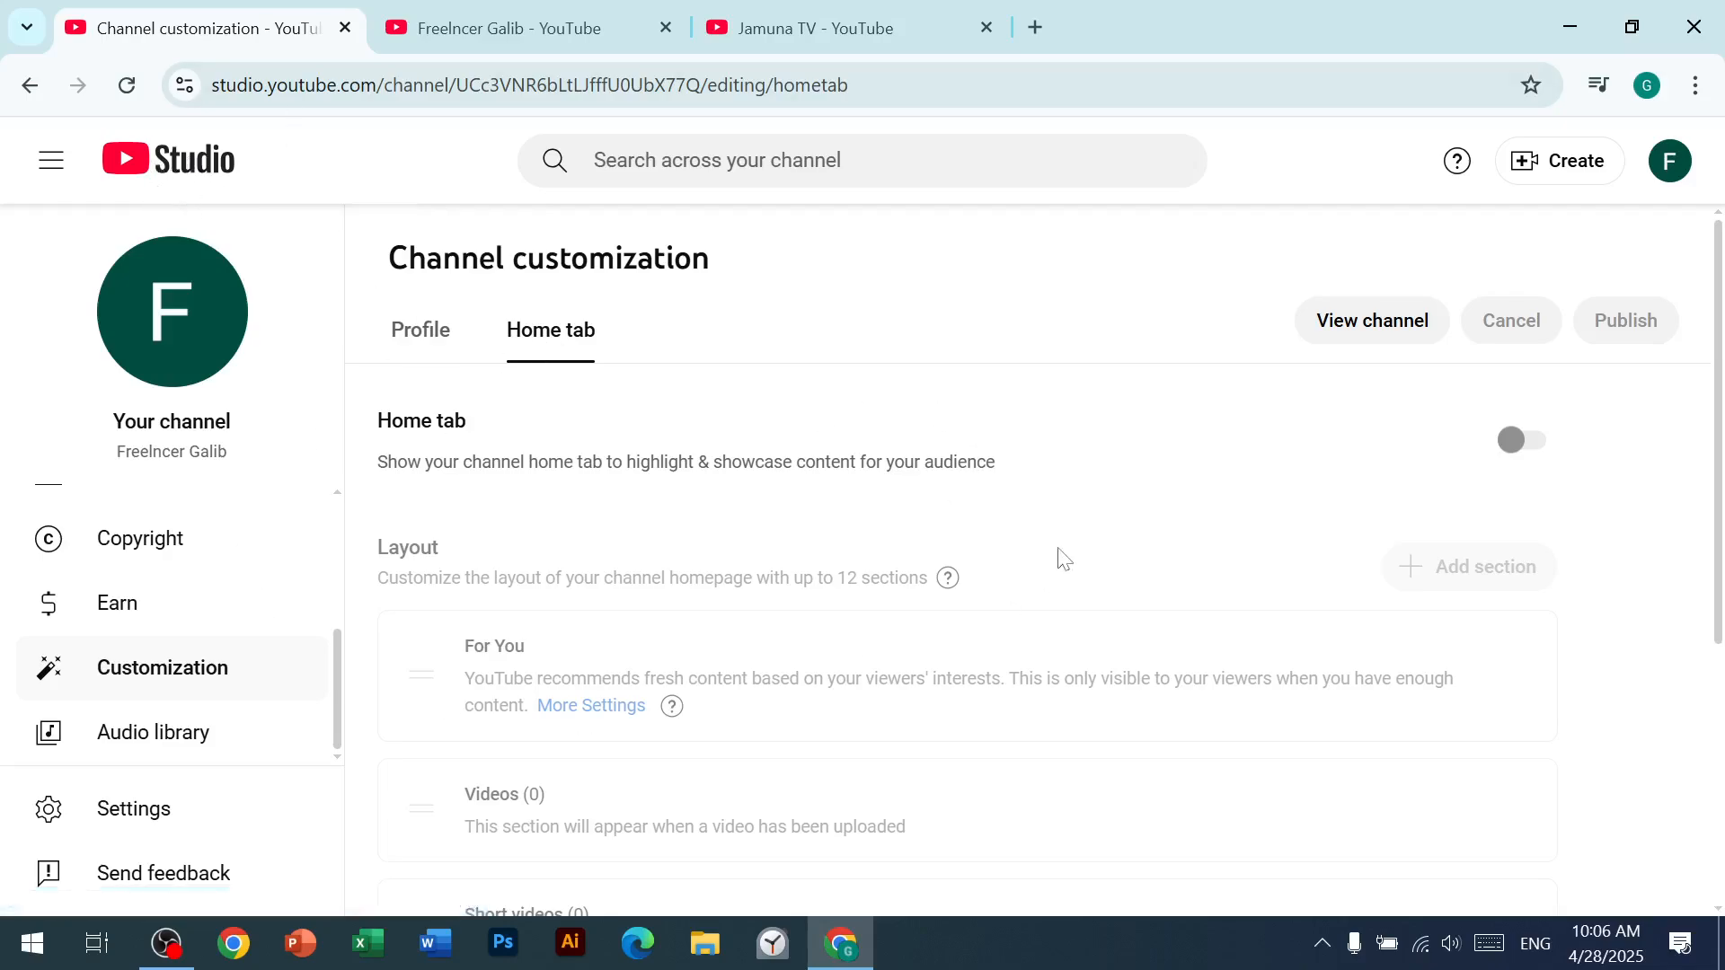
pyautogui.click(1516, 441)
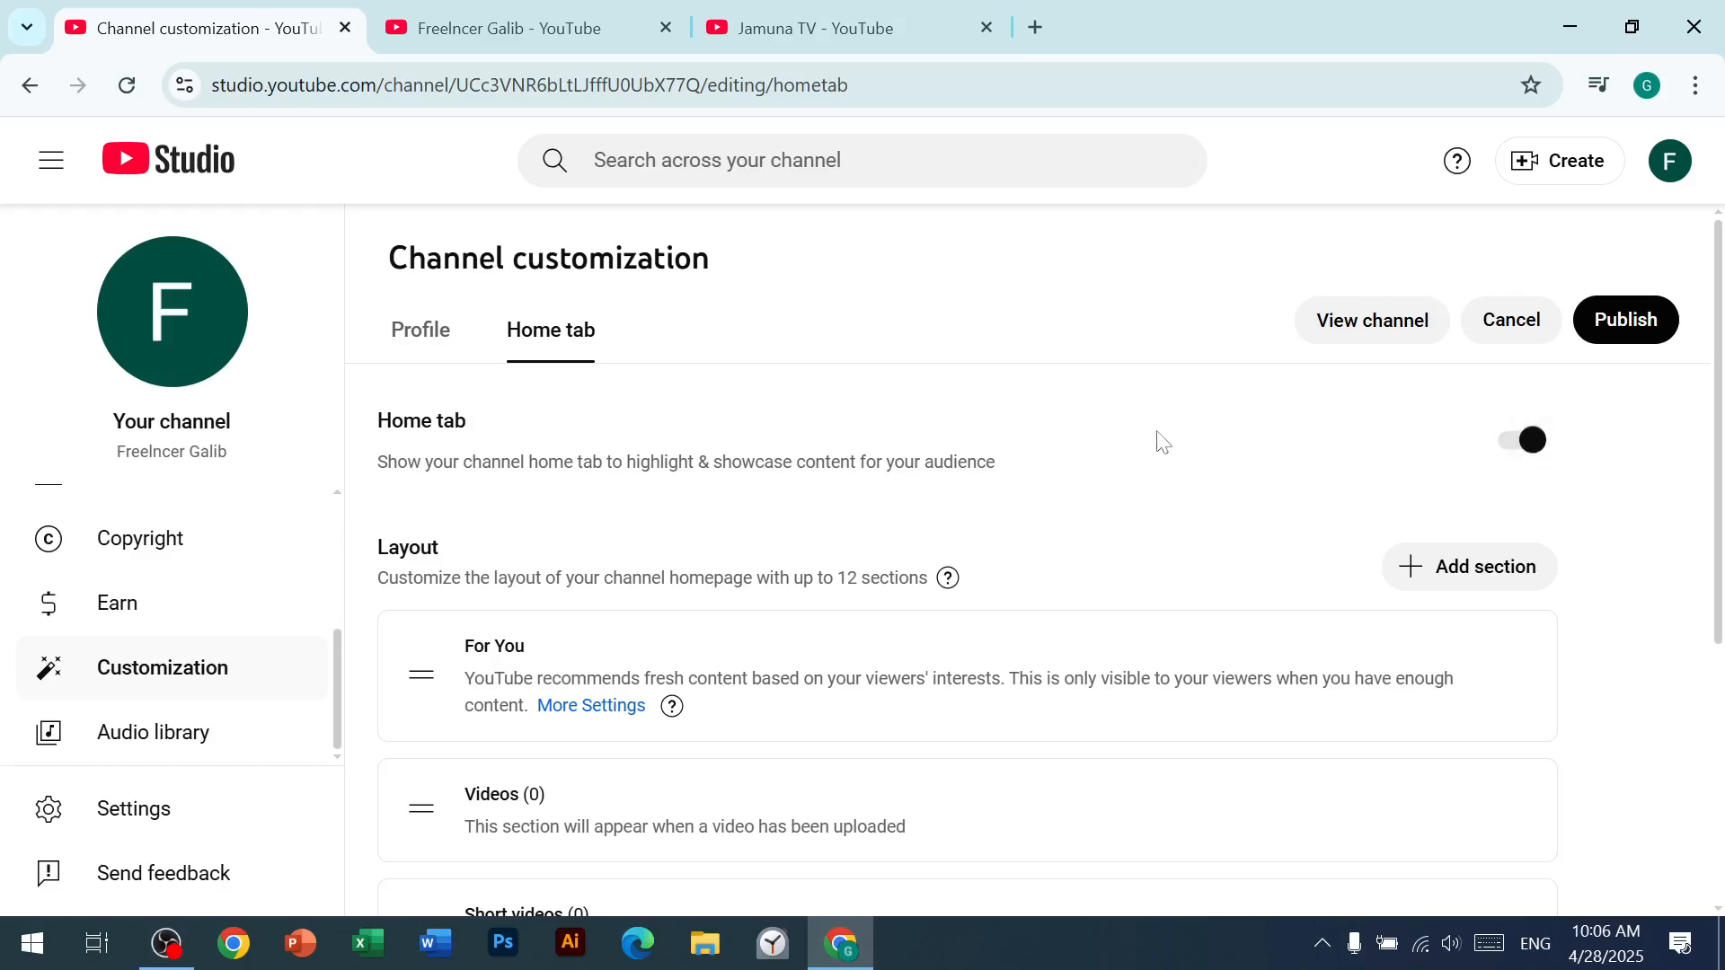
pyautogui.scroll(-3, 693, 645)
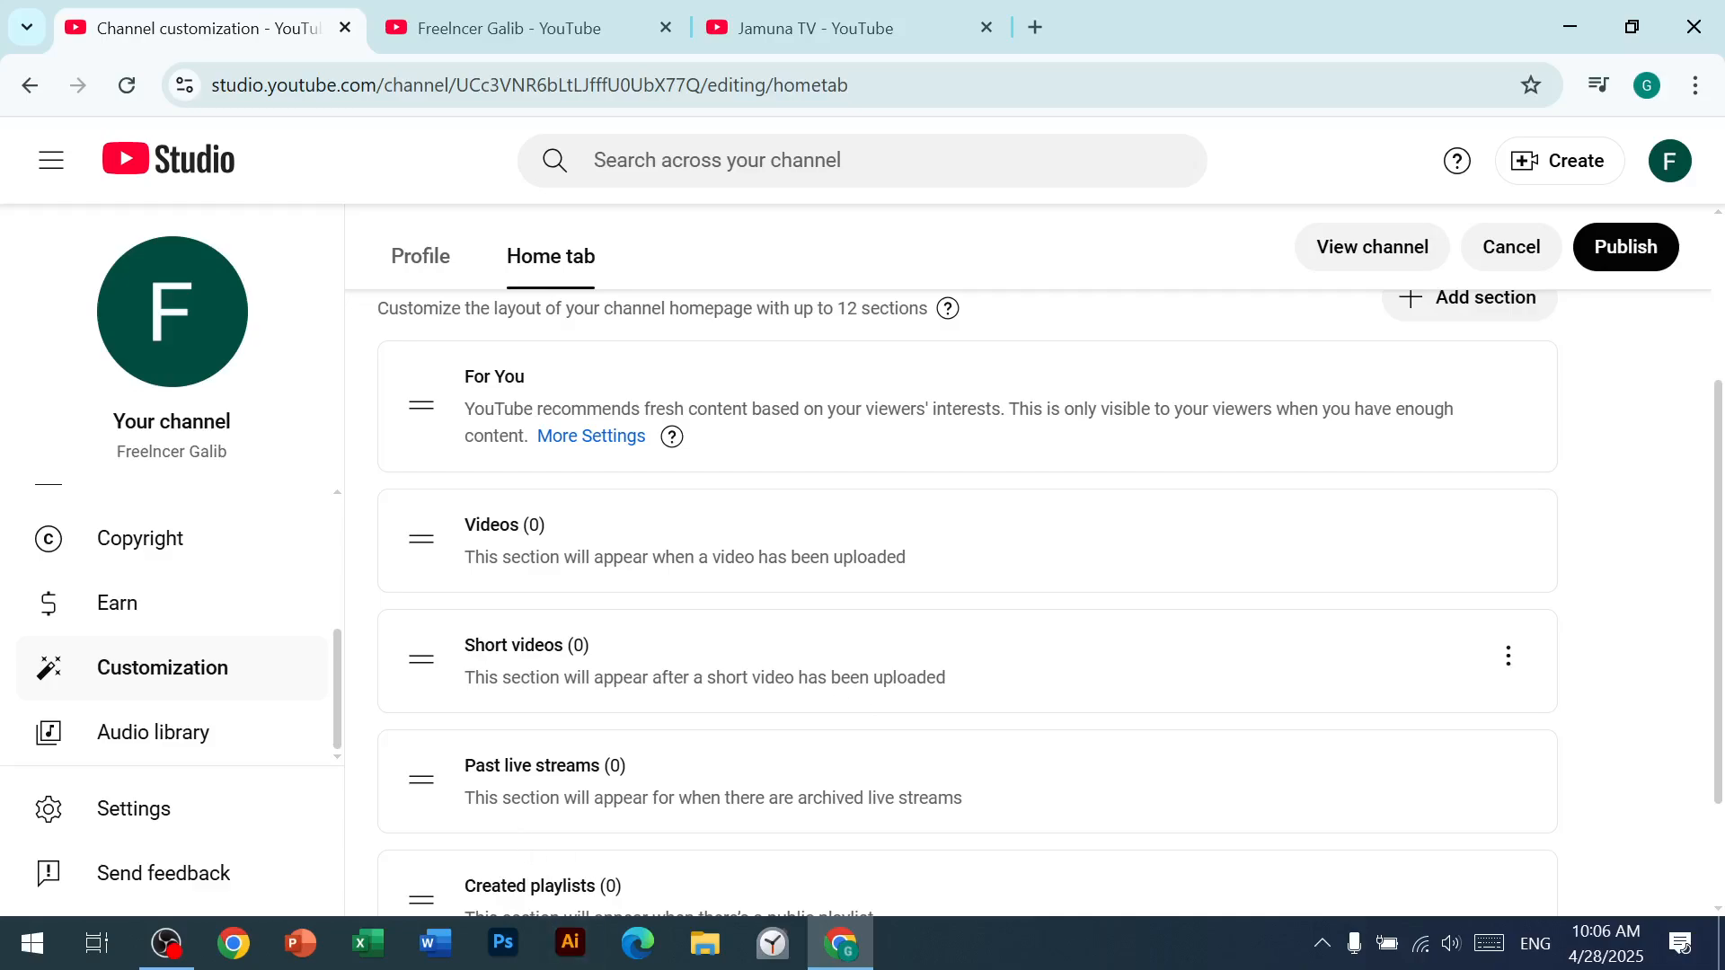
pyautogui.scroll(-2, 597, 724)
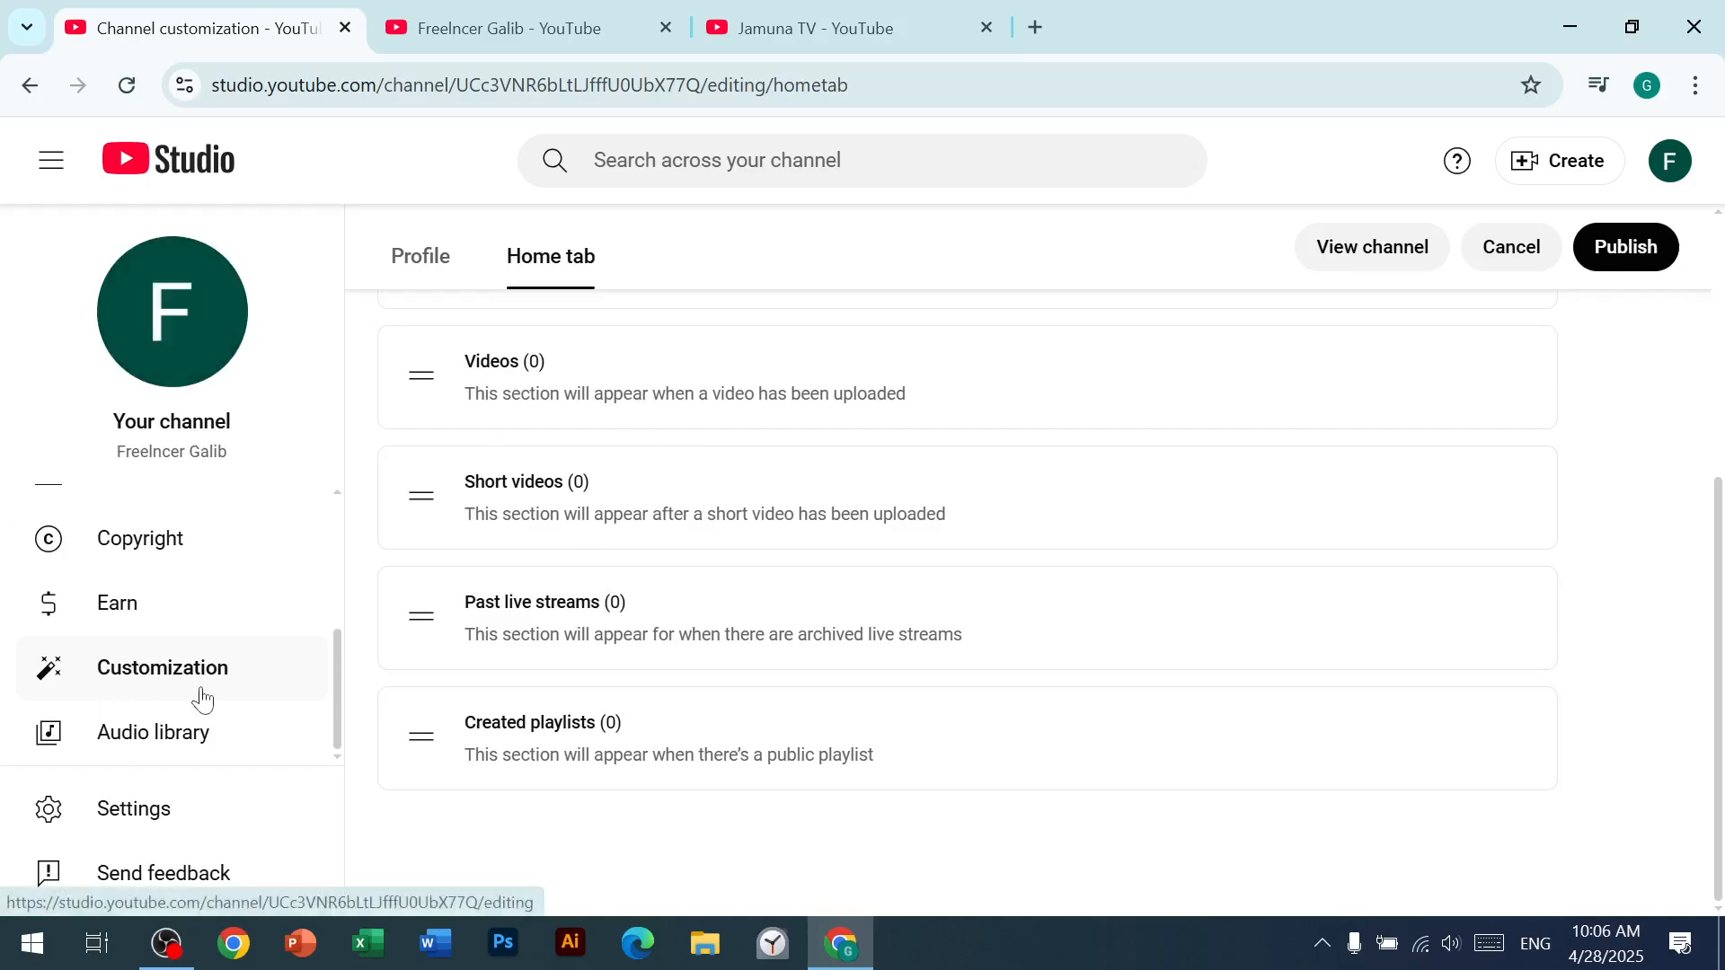
# Step: Open the channel's basic info settings, set the country of residence to Bangladesh and activate the keywords field
pyautogui.click(147, 822)
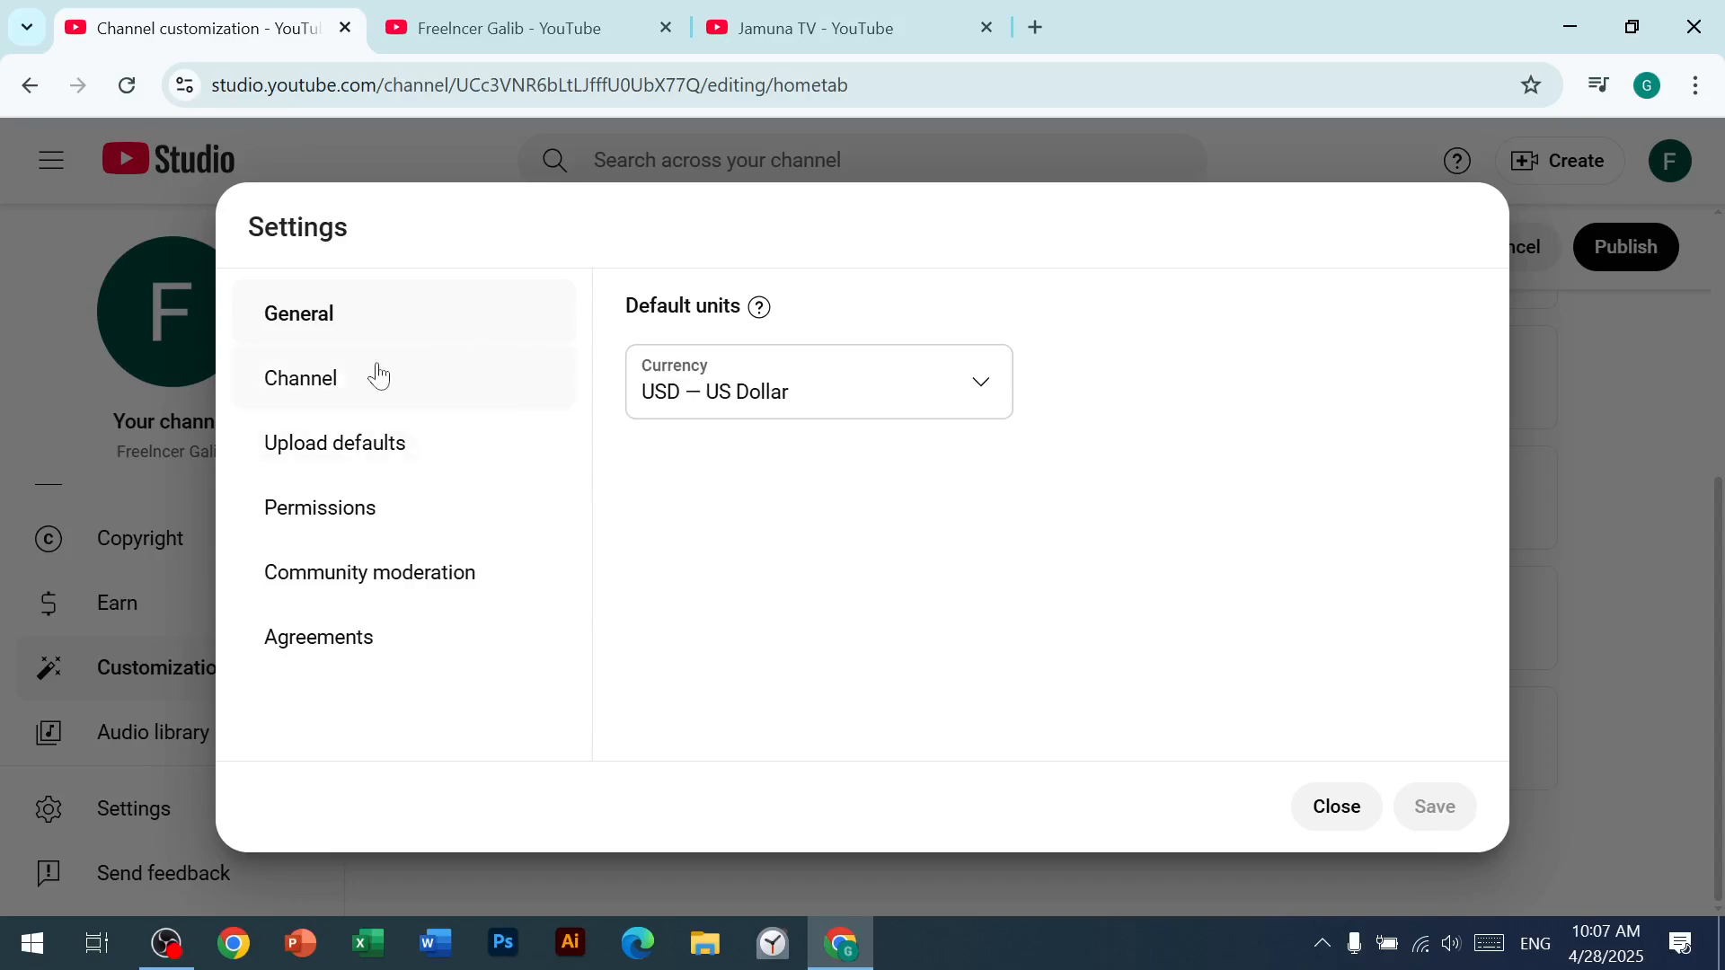
pyautogui.click(349, 397)
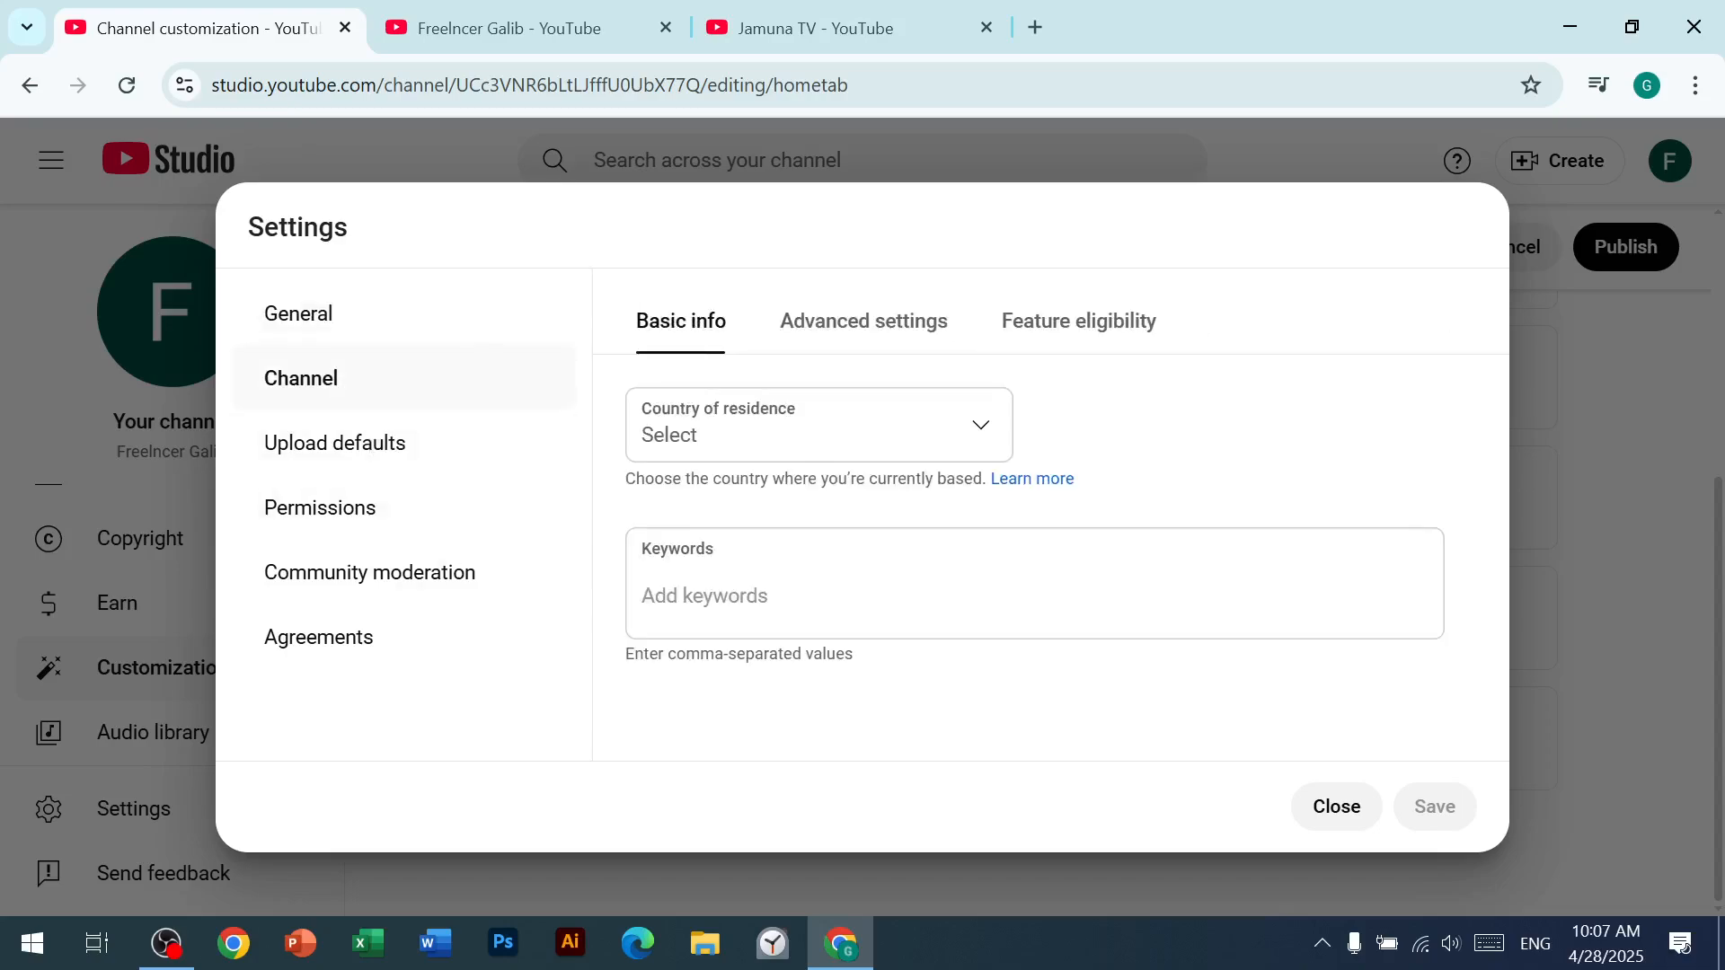
pyautogui.click(984, 443)
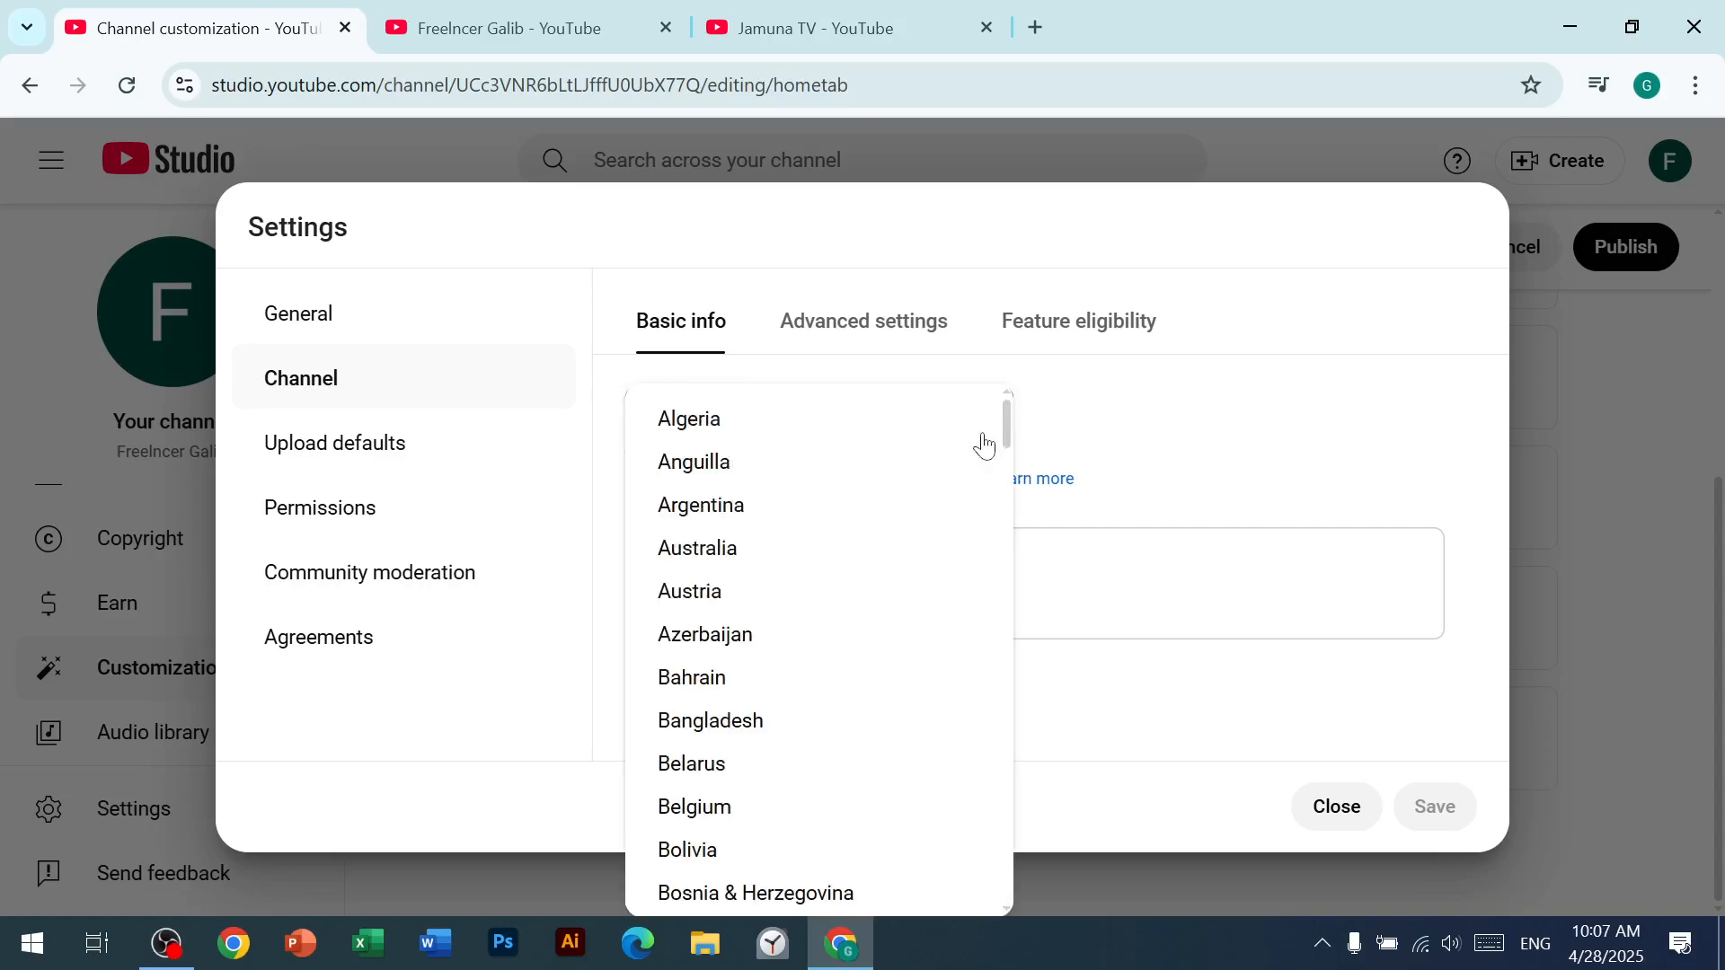
pyautogui.scroll(-1, 755, 743)
pyautogui.click(709, 595)
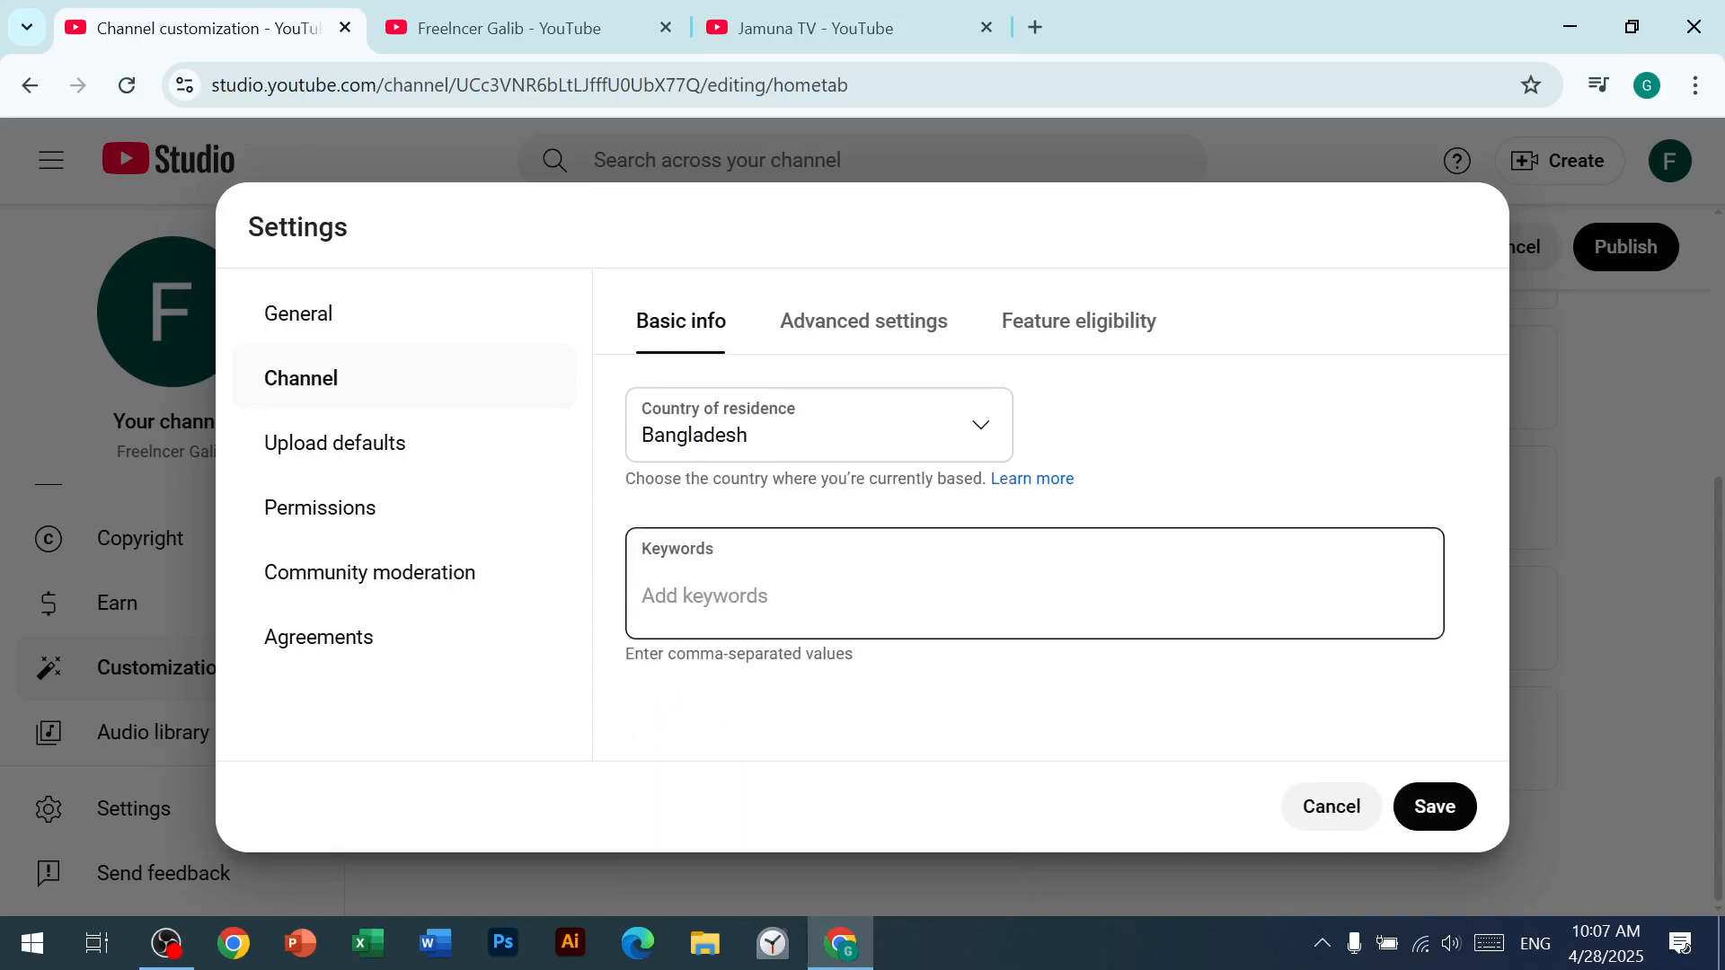
pyautogui.click(719, 594)
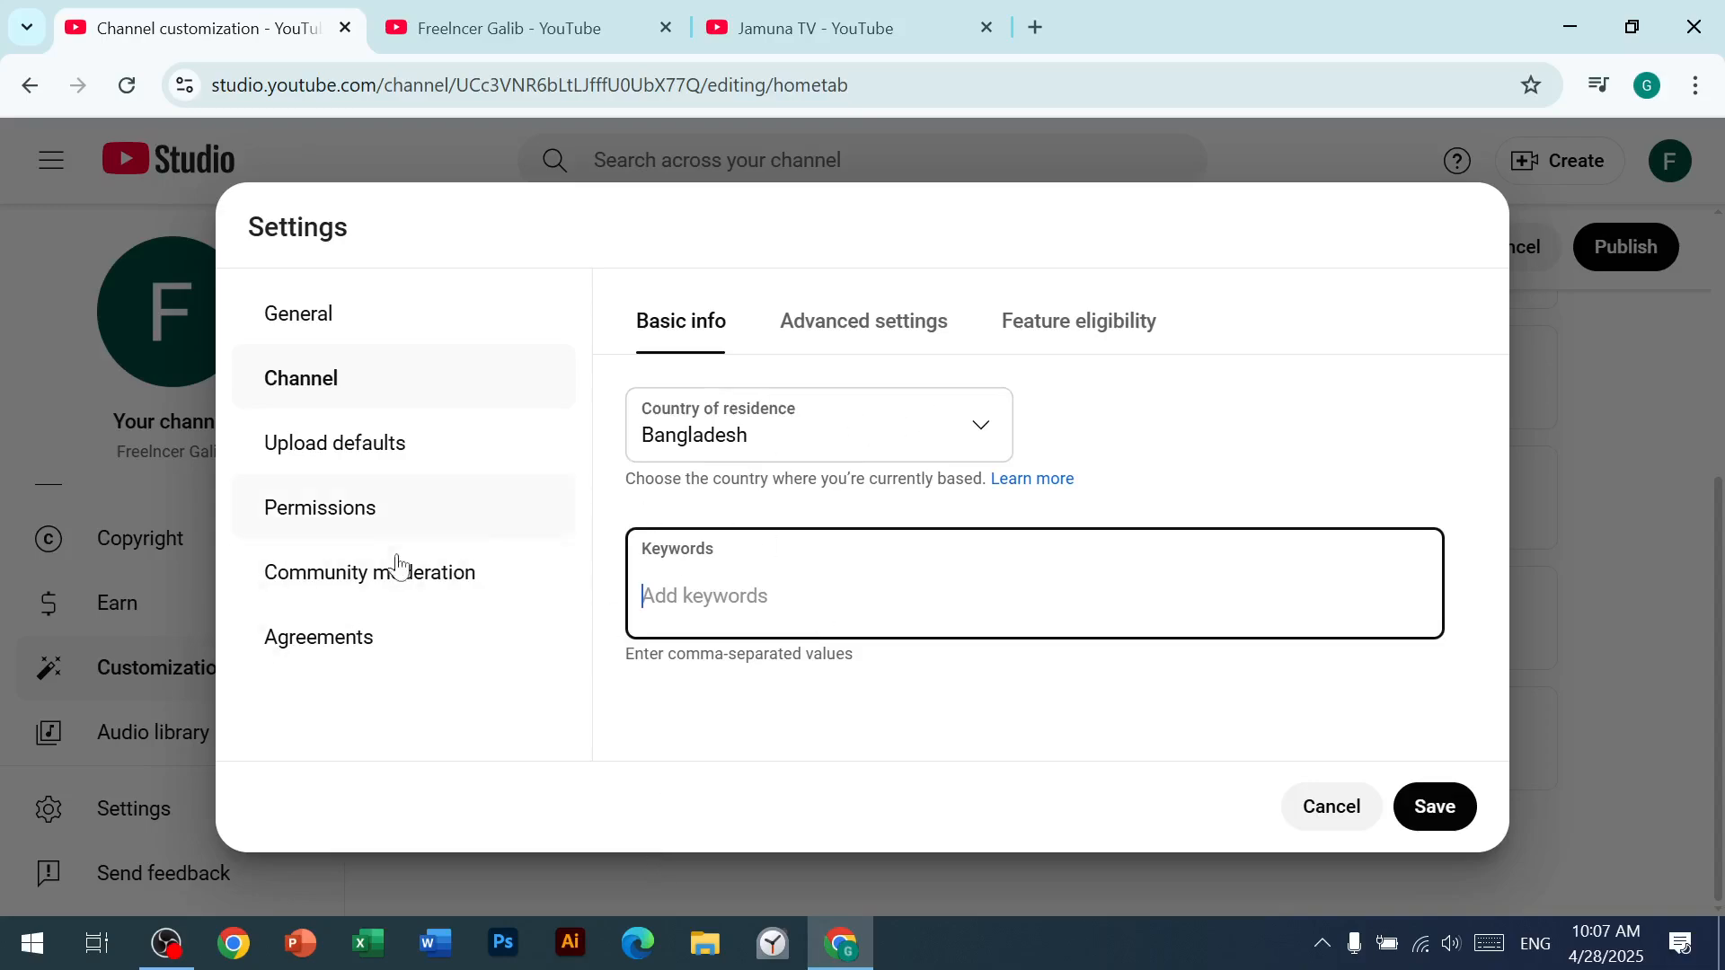
# Step: Set the channel's audience to not made for kids in the advanced channel settings
pyautogui.click(342, 457)
pyautogui.click(342, 456)
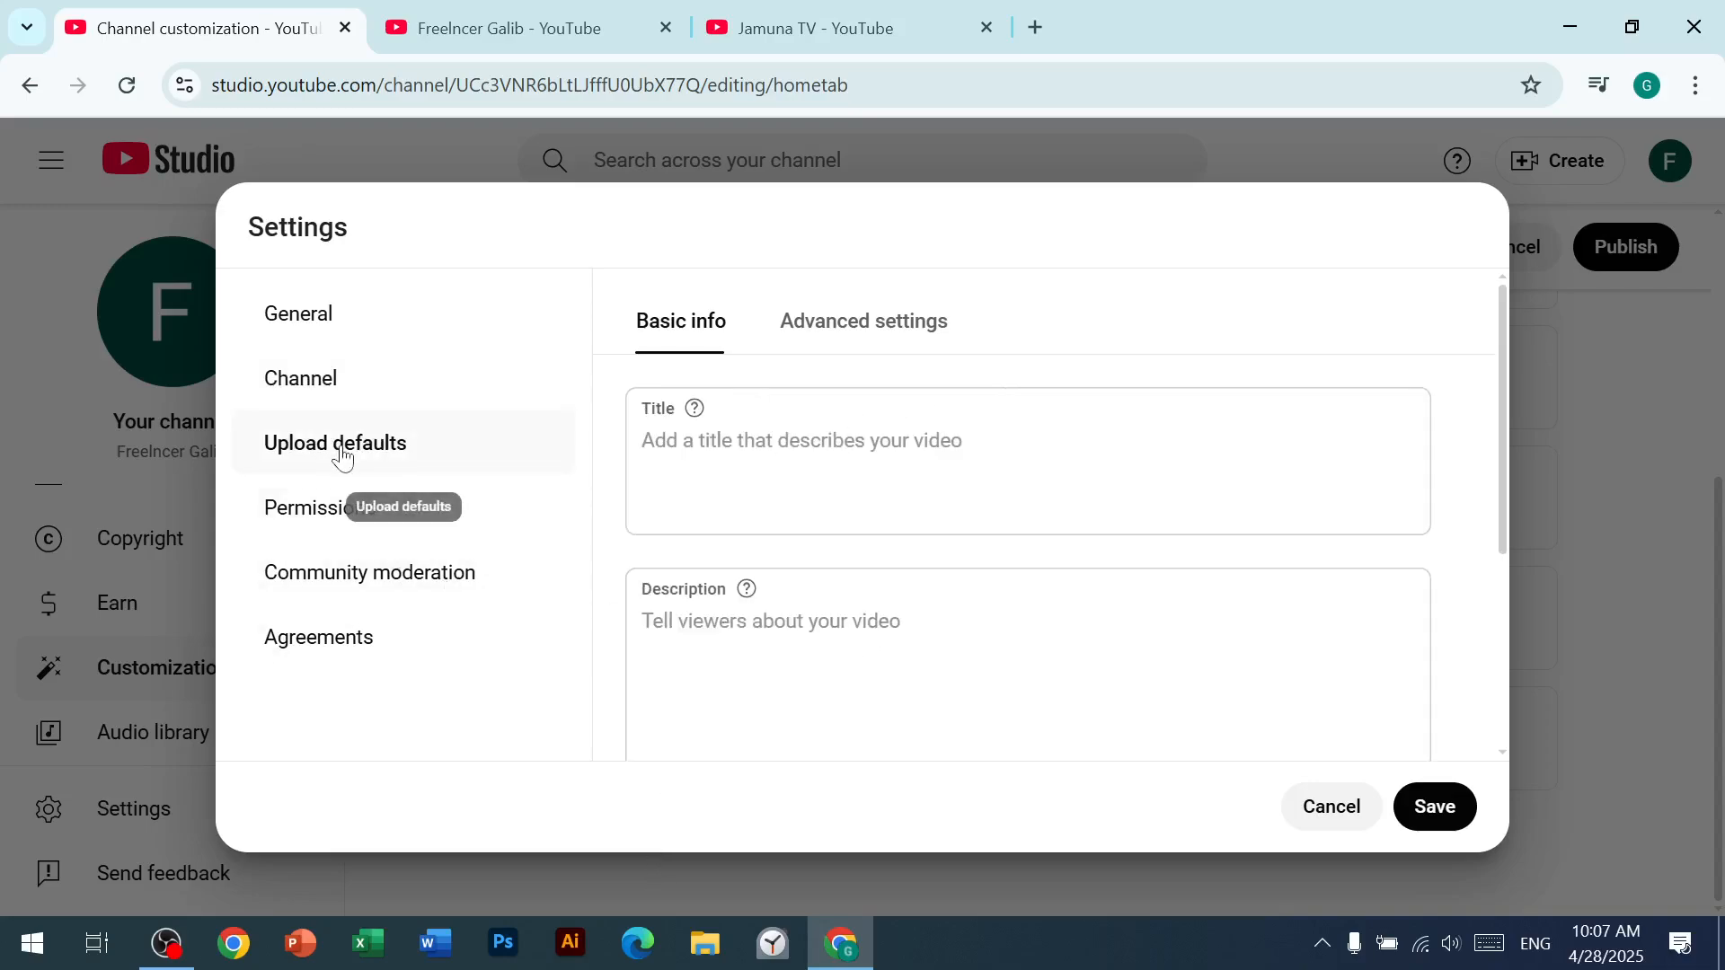
pyautogui.click(308, 389)
pyautogui.click(778, 337)
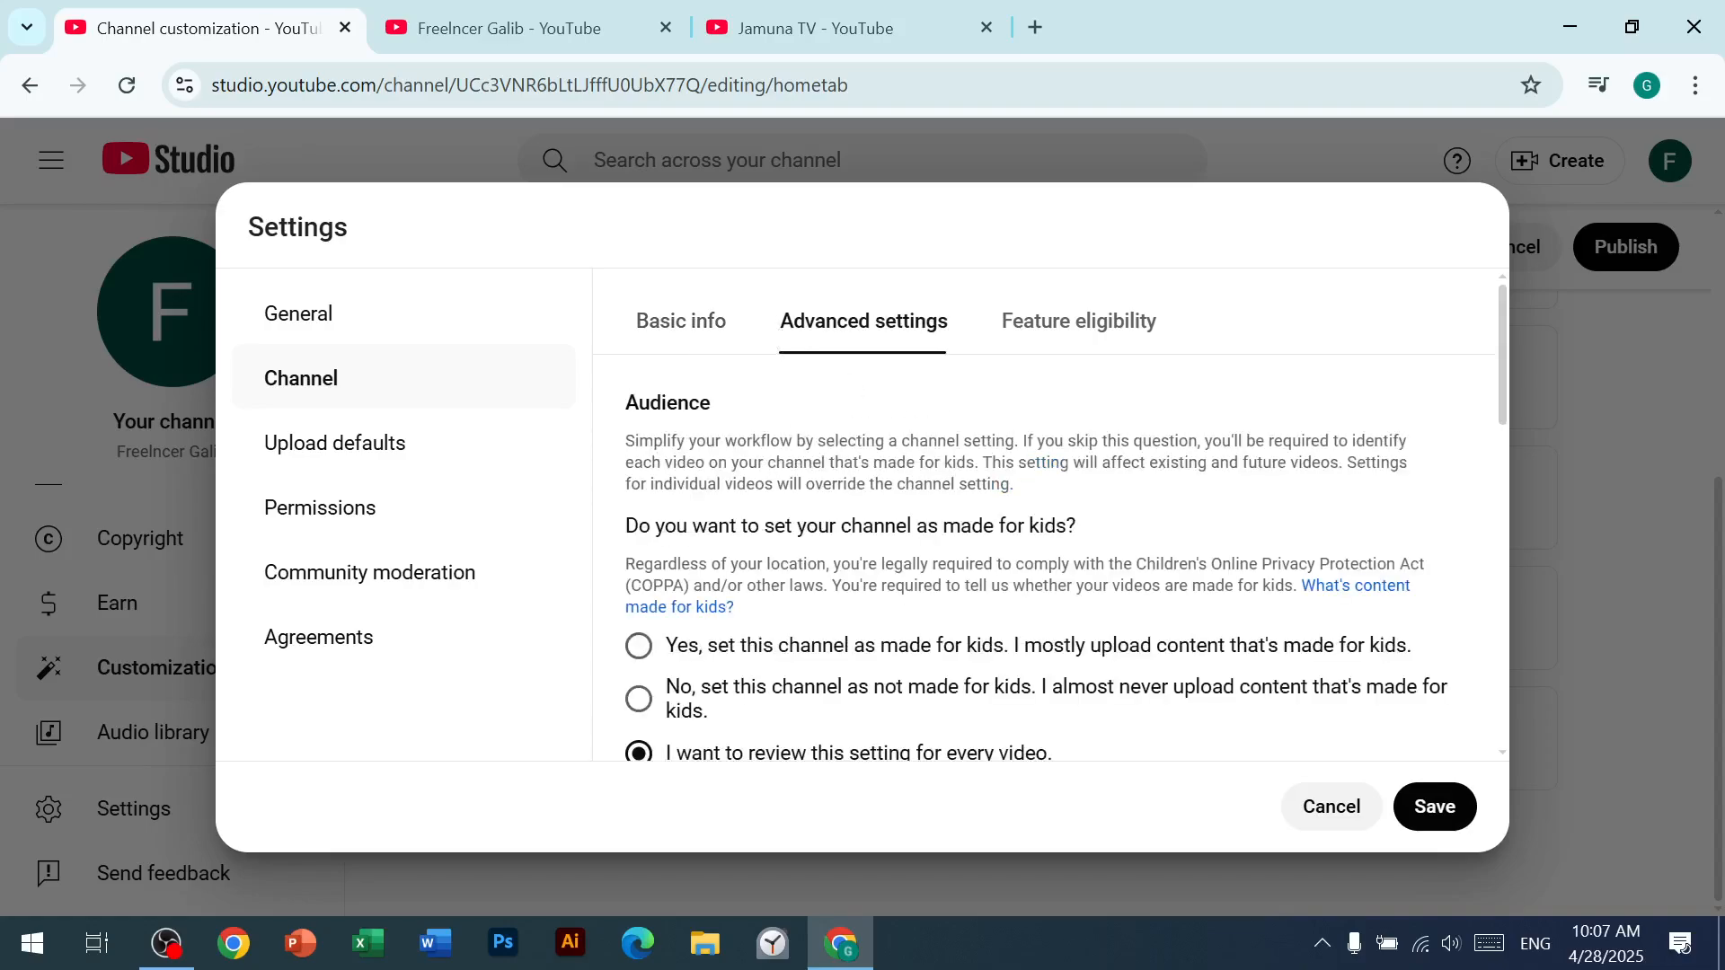
pyautogui.scroll(-2, 719, 575)
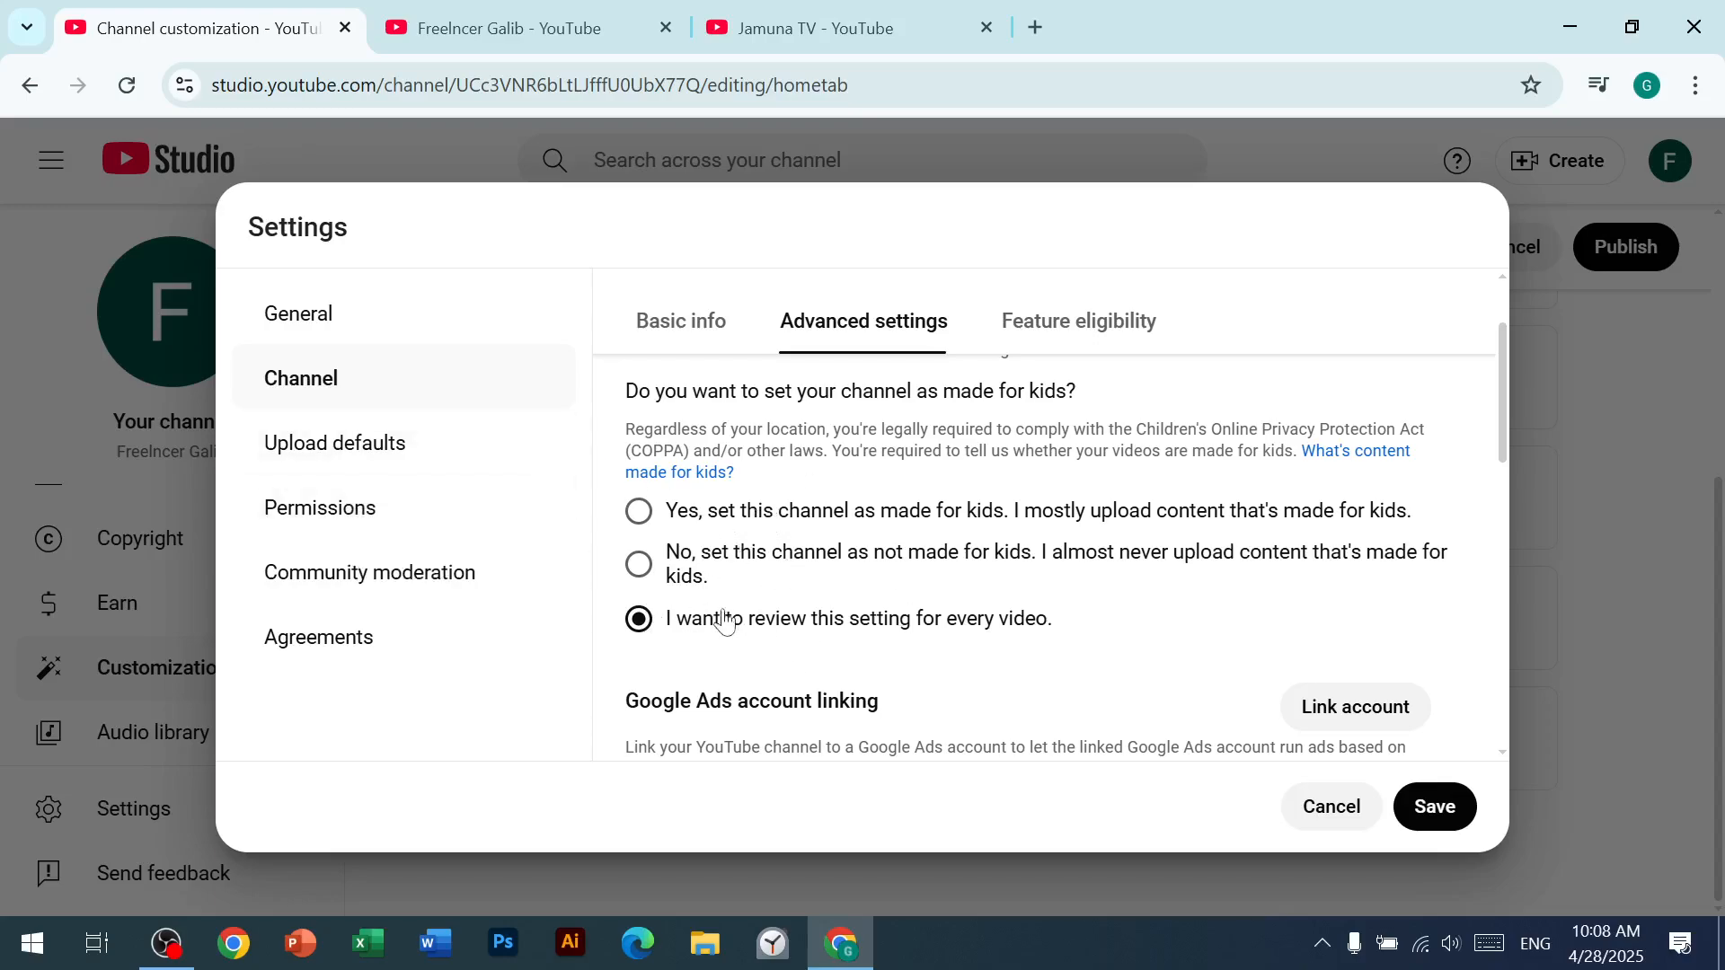
pyautogui.scroll(2, 719, 617)
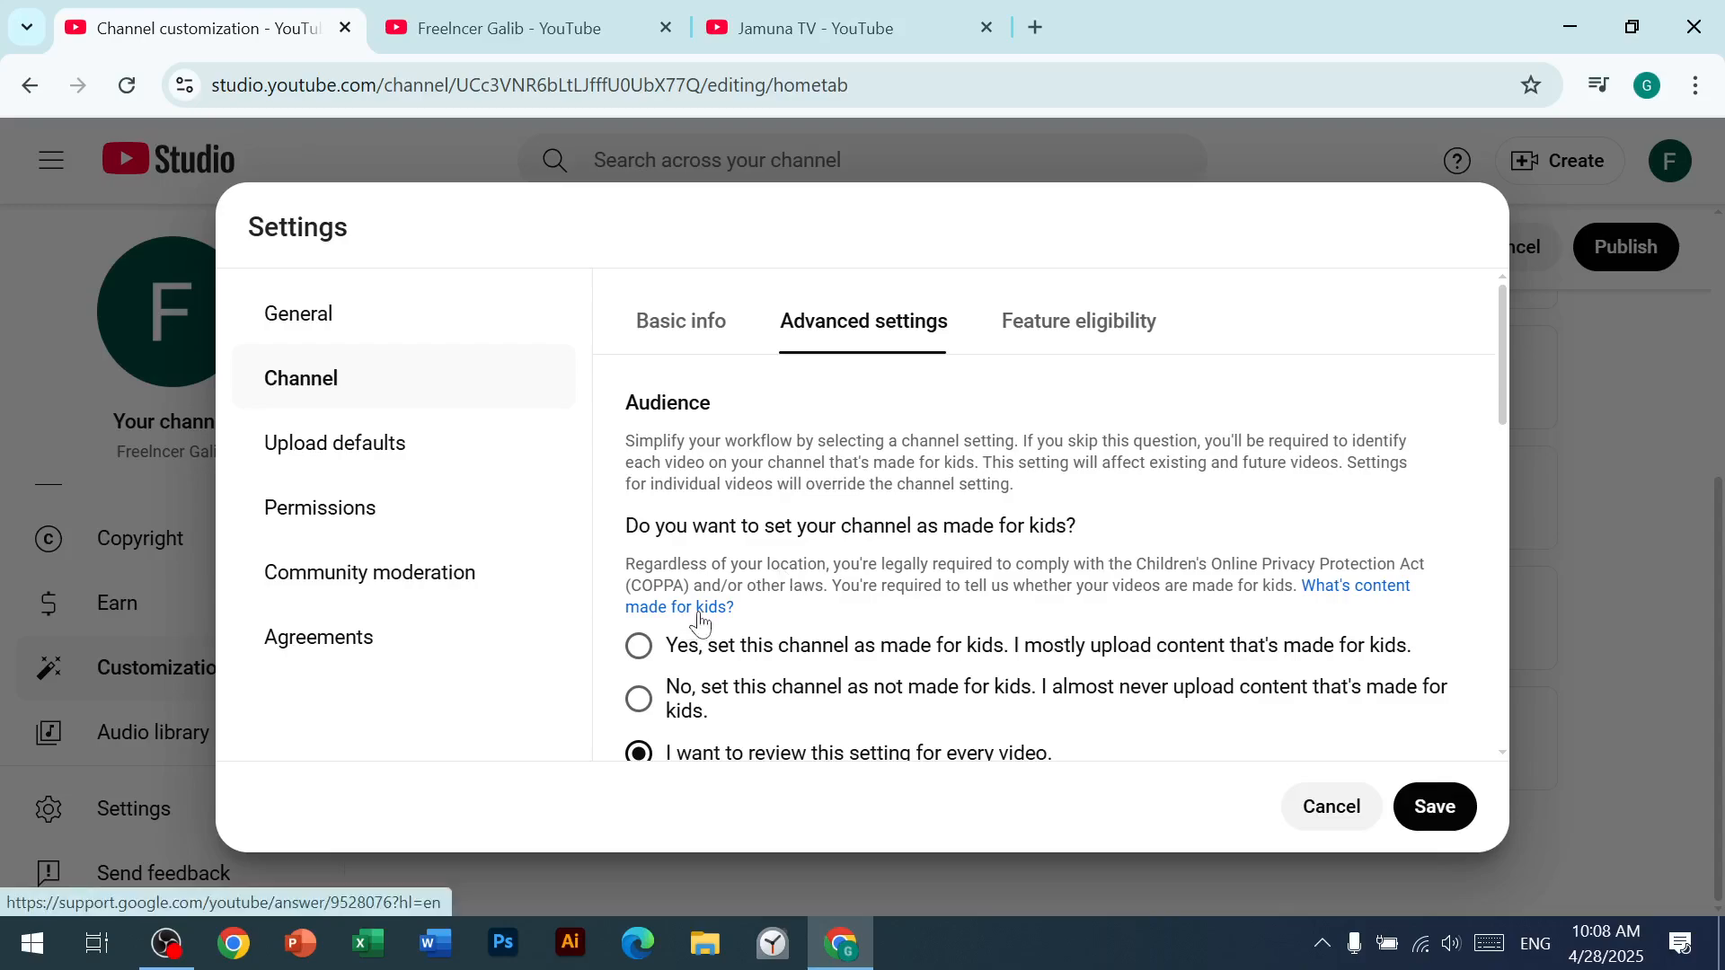
pyautogui.scroll(-2, 692, 629)
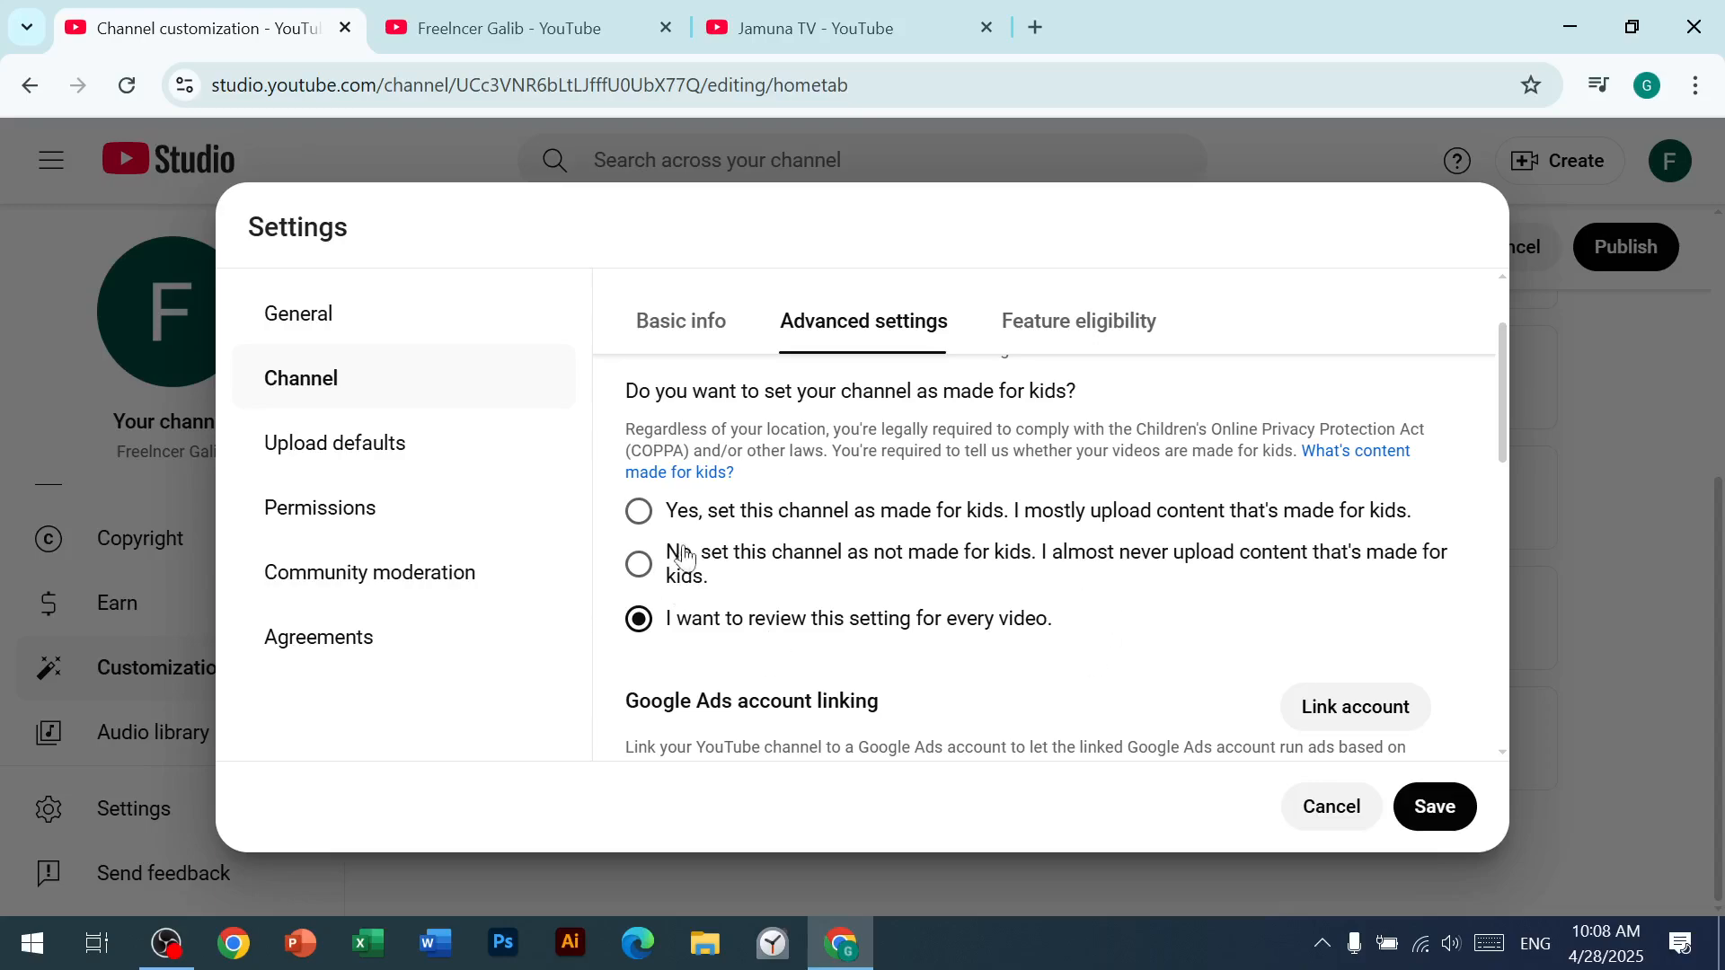
pyautogui.click(645, 588)
pyautogui.scroll(-2, 899, 728)
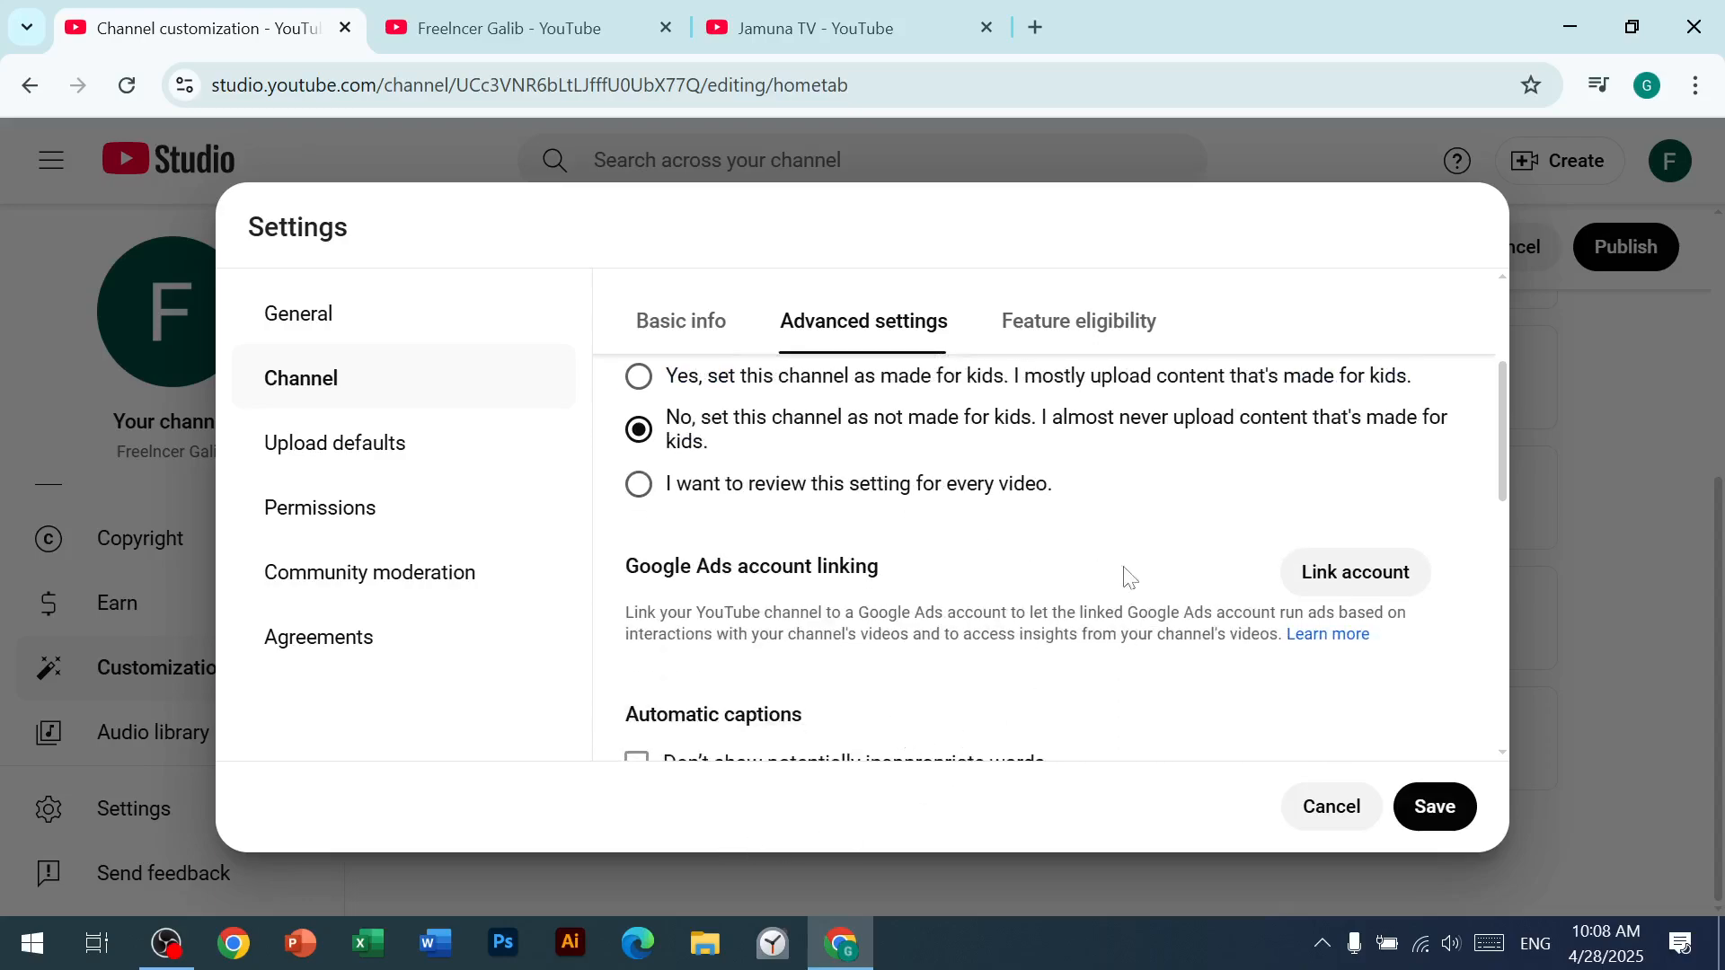
# Step: Enable "Don't show potentially inappropriate words" for automatic captions and review the remaining advanced settings through third-party training
pyautogui.scroll(-3, 1130, 576)
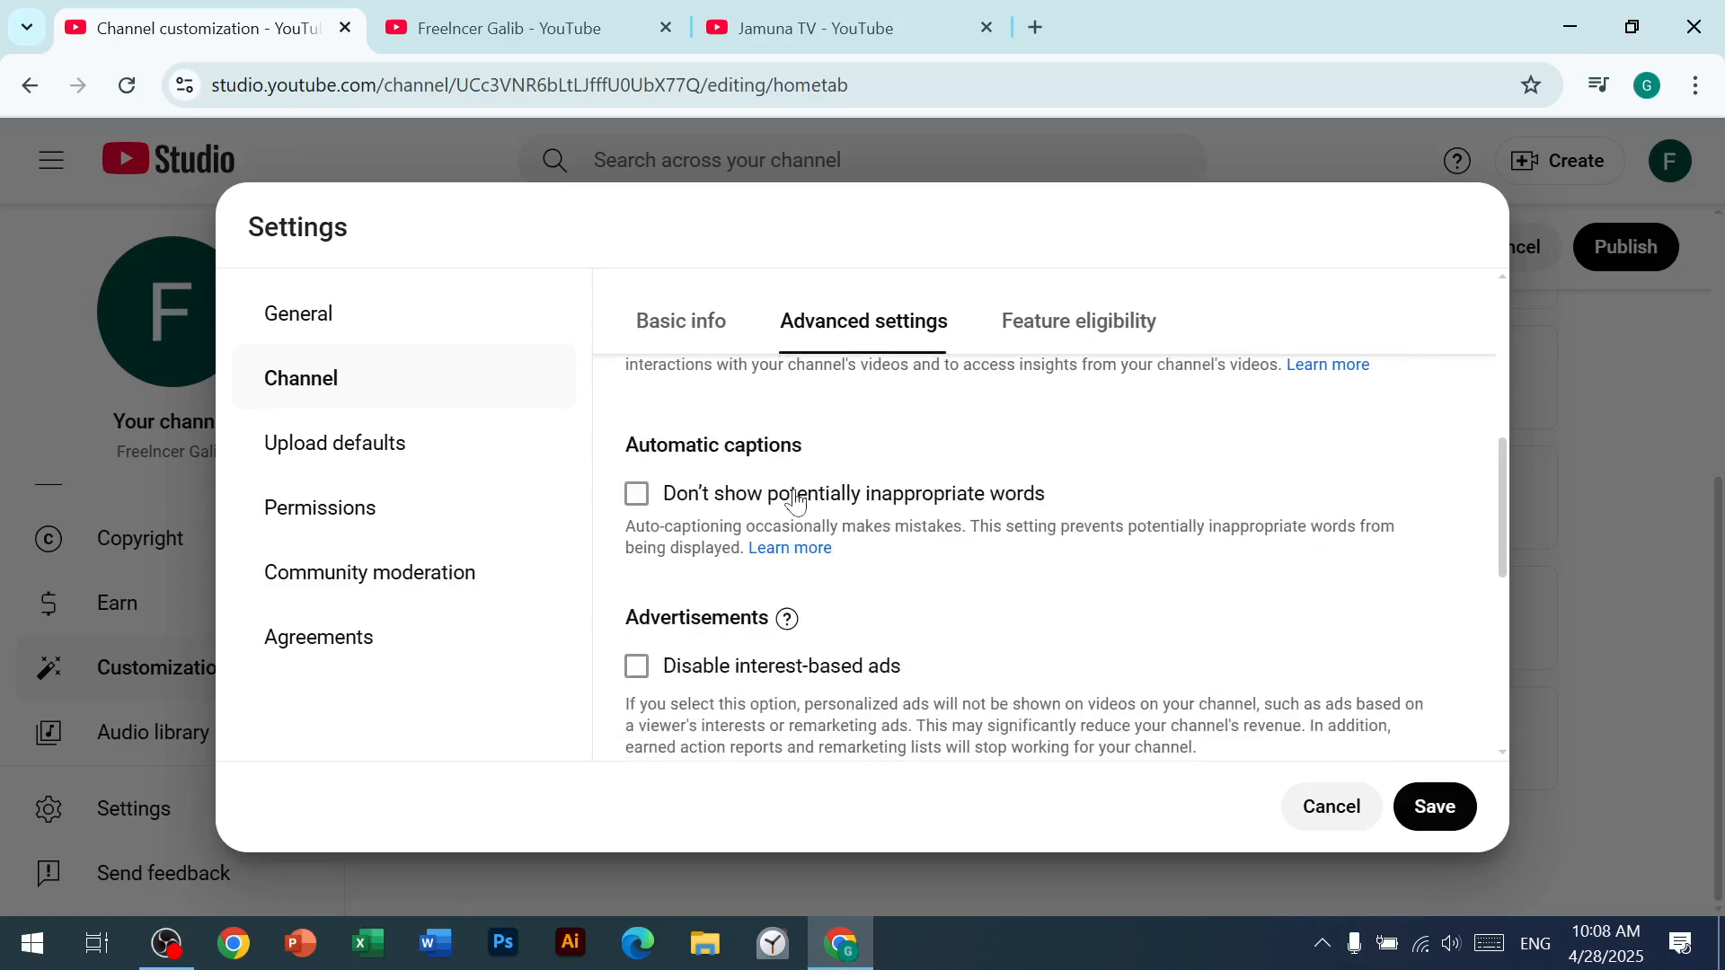
pyautogui.click(637, 495)
pyautogui.scroll(-2, 953, 575)
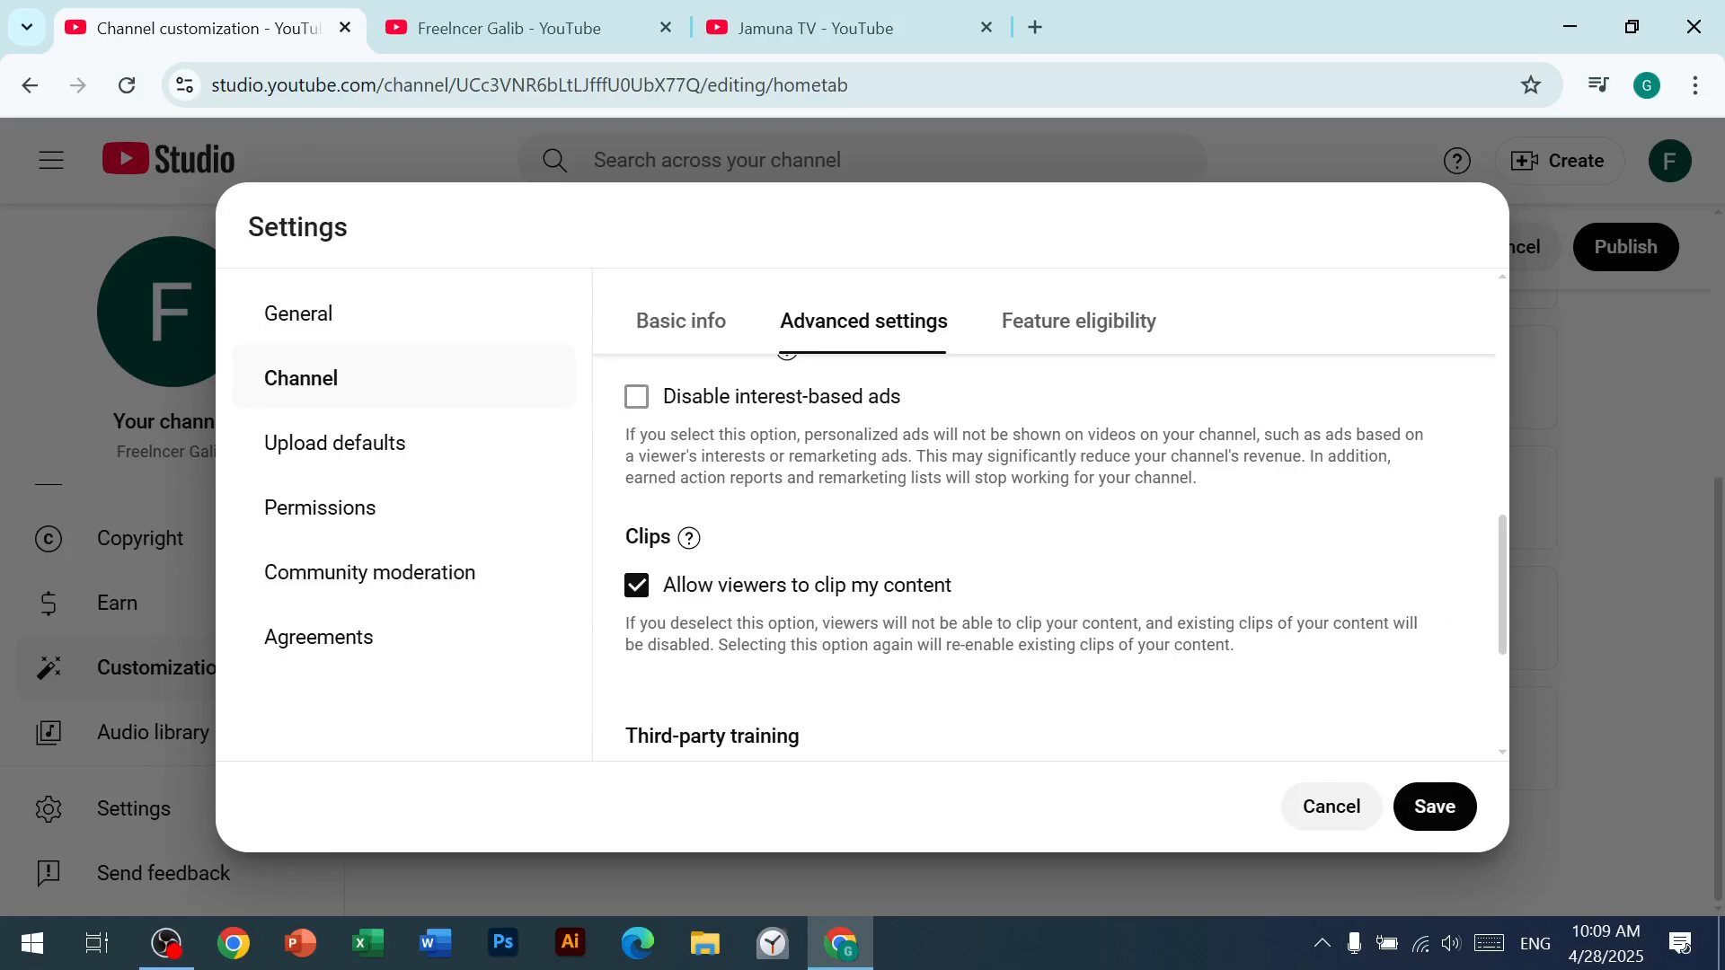
pyautogui.scroll(-3, 876, 690)
pyautogui.scroll(-1, 855, 723)
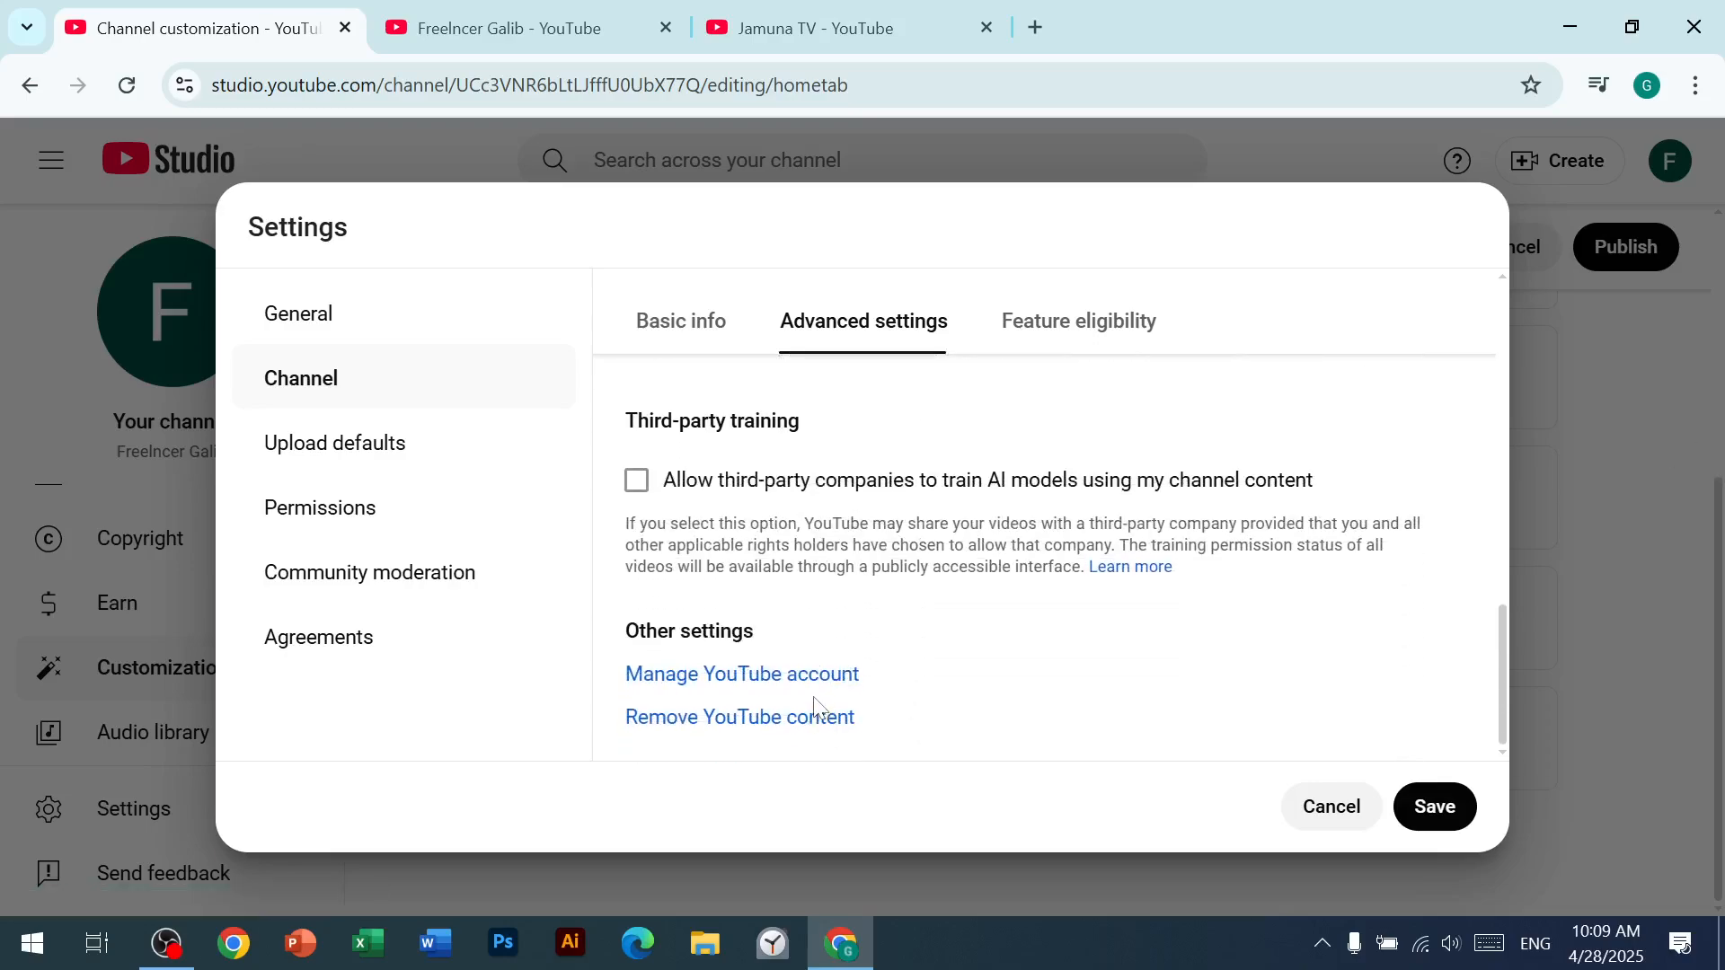
# Step: Show the channel's feature eligibility and expand the Intermediate features to read their requirements
pyautogui.click(1068, 340)
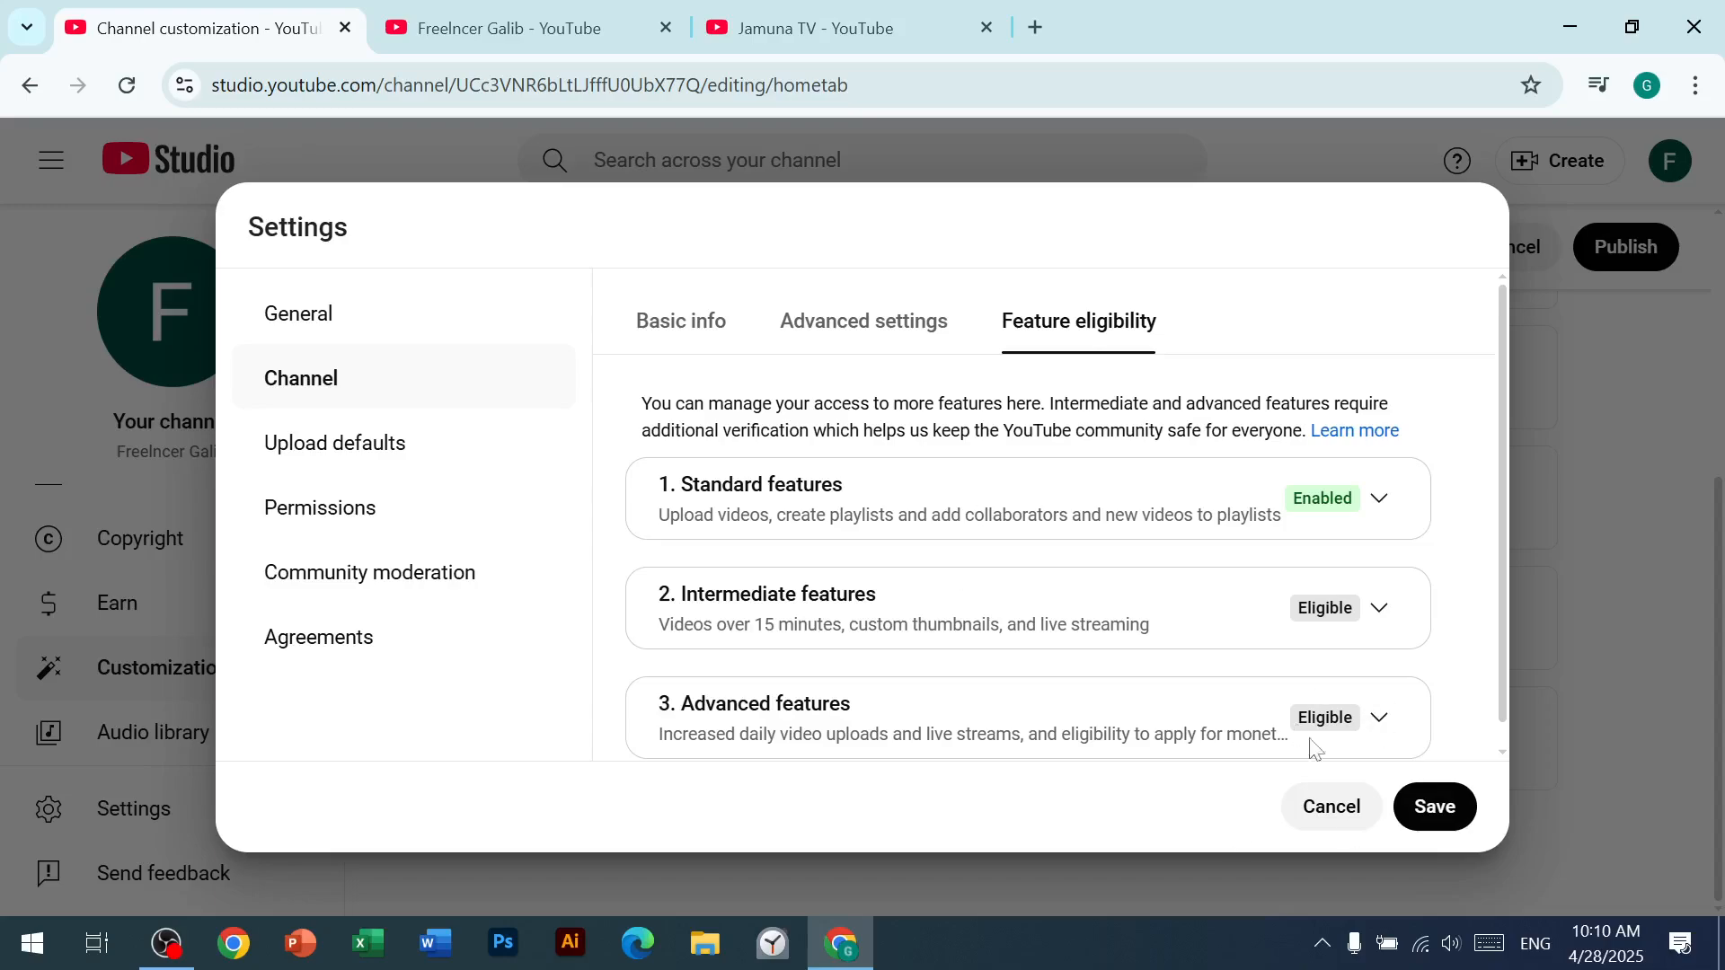
pyautogui.click(1381, 611)
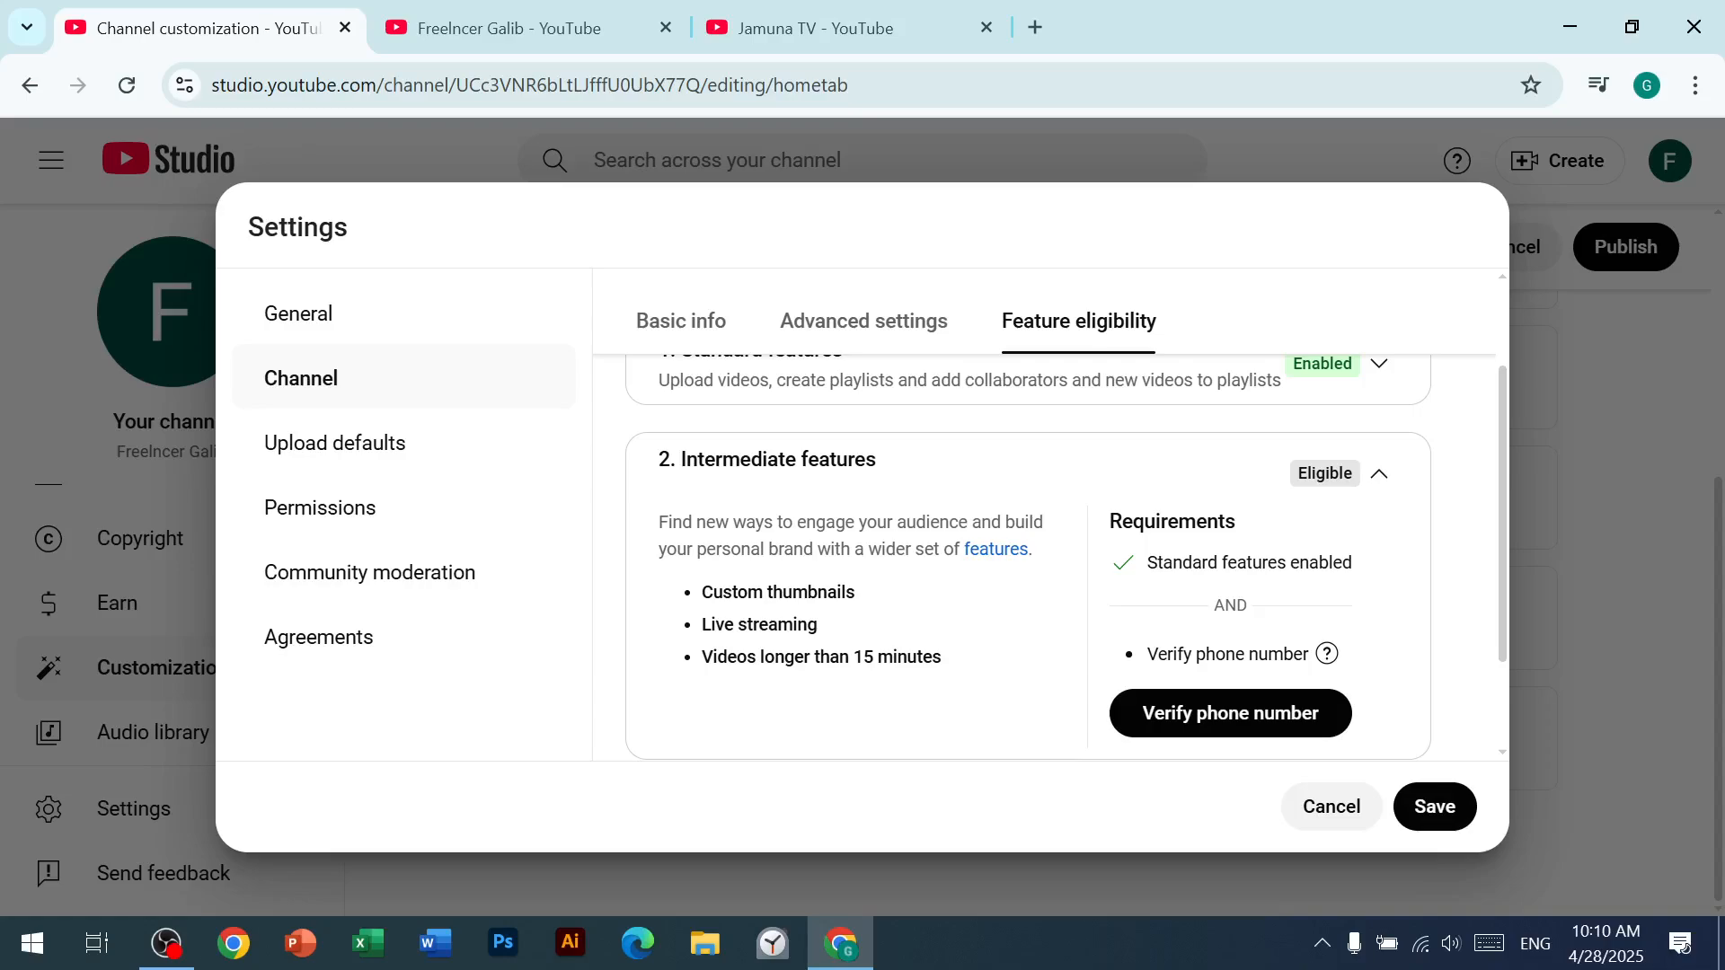
pyautogui.scroll(-2, 1109, 638)
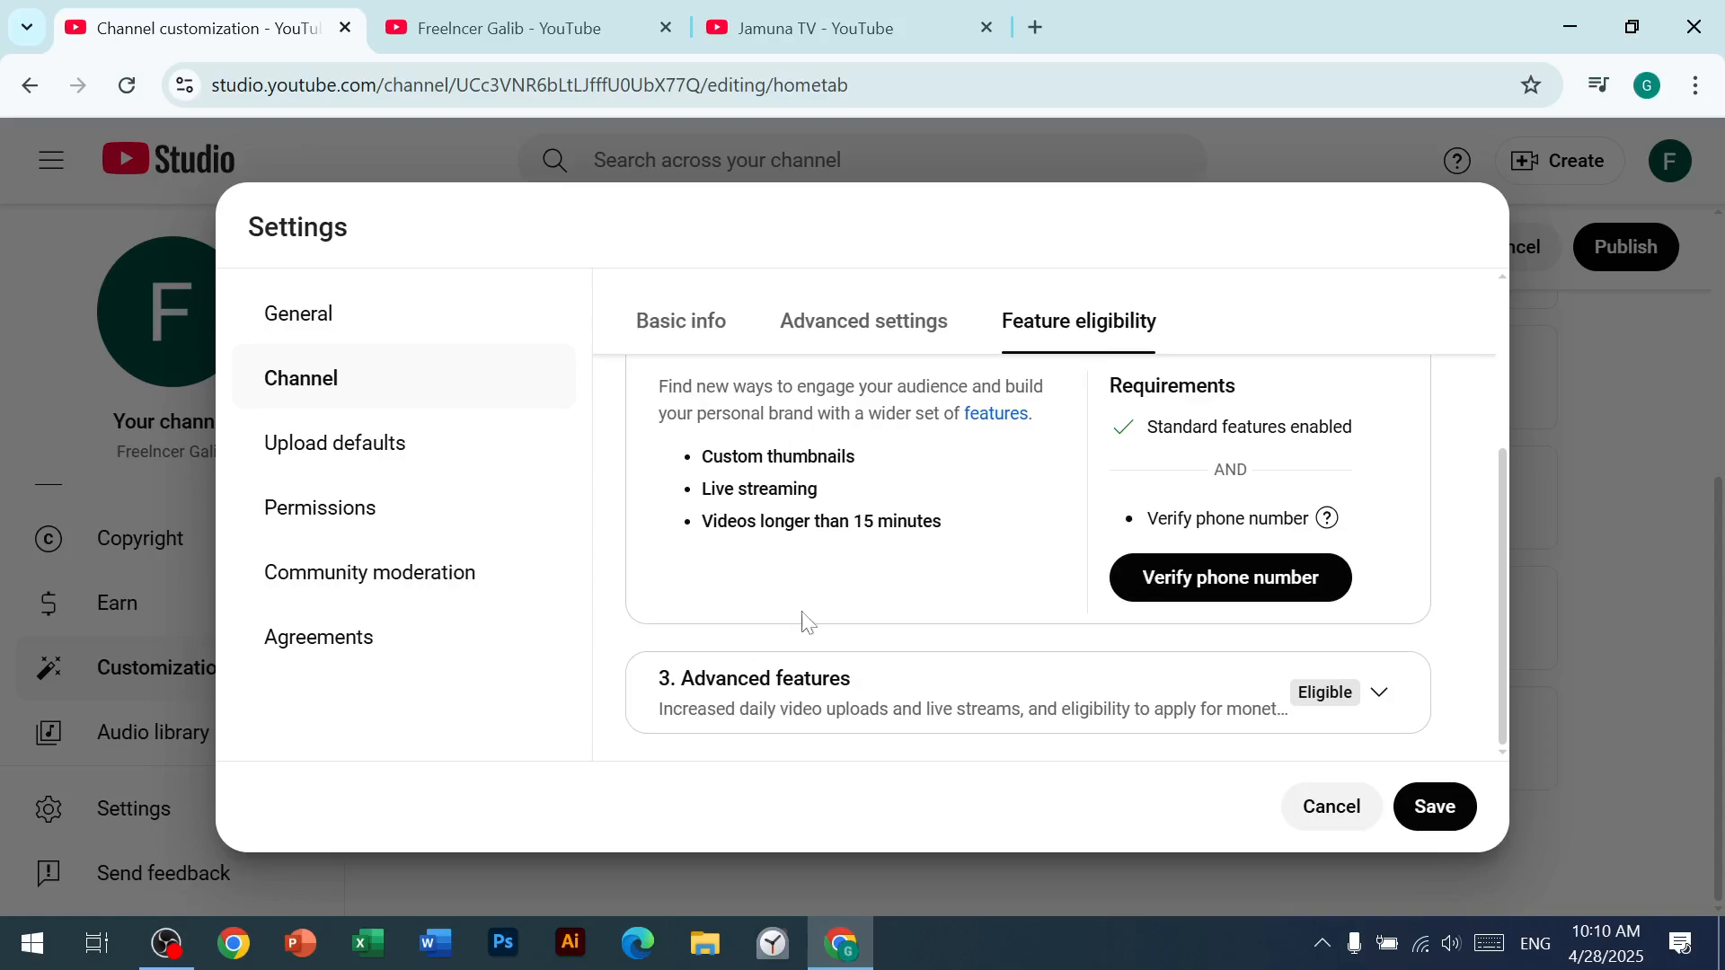
# Step: Expand the Advanced features and read their benefits and the help on video verification, valid ID and channel history
pyautogui.click(1381, 695)
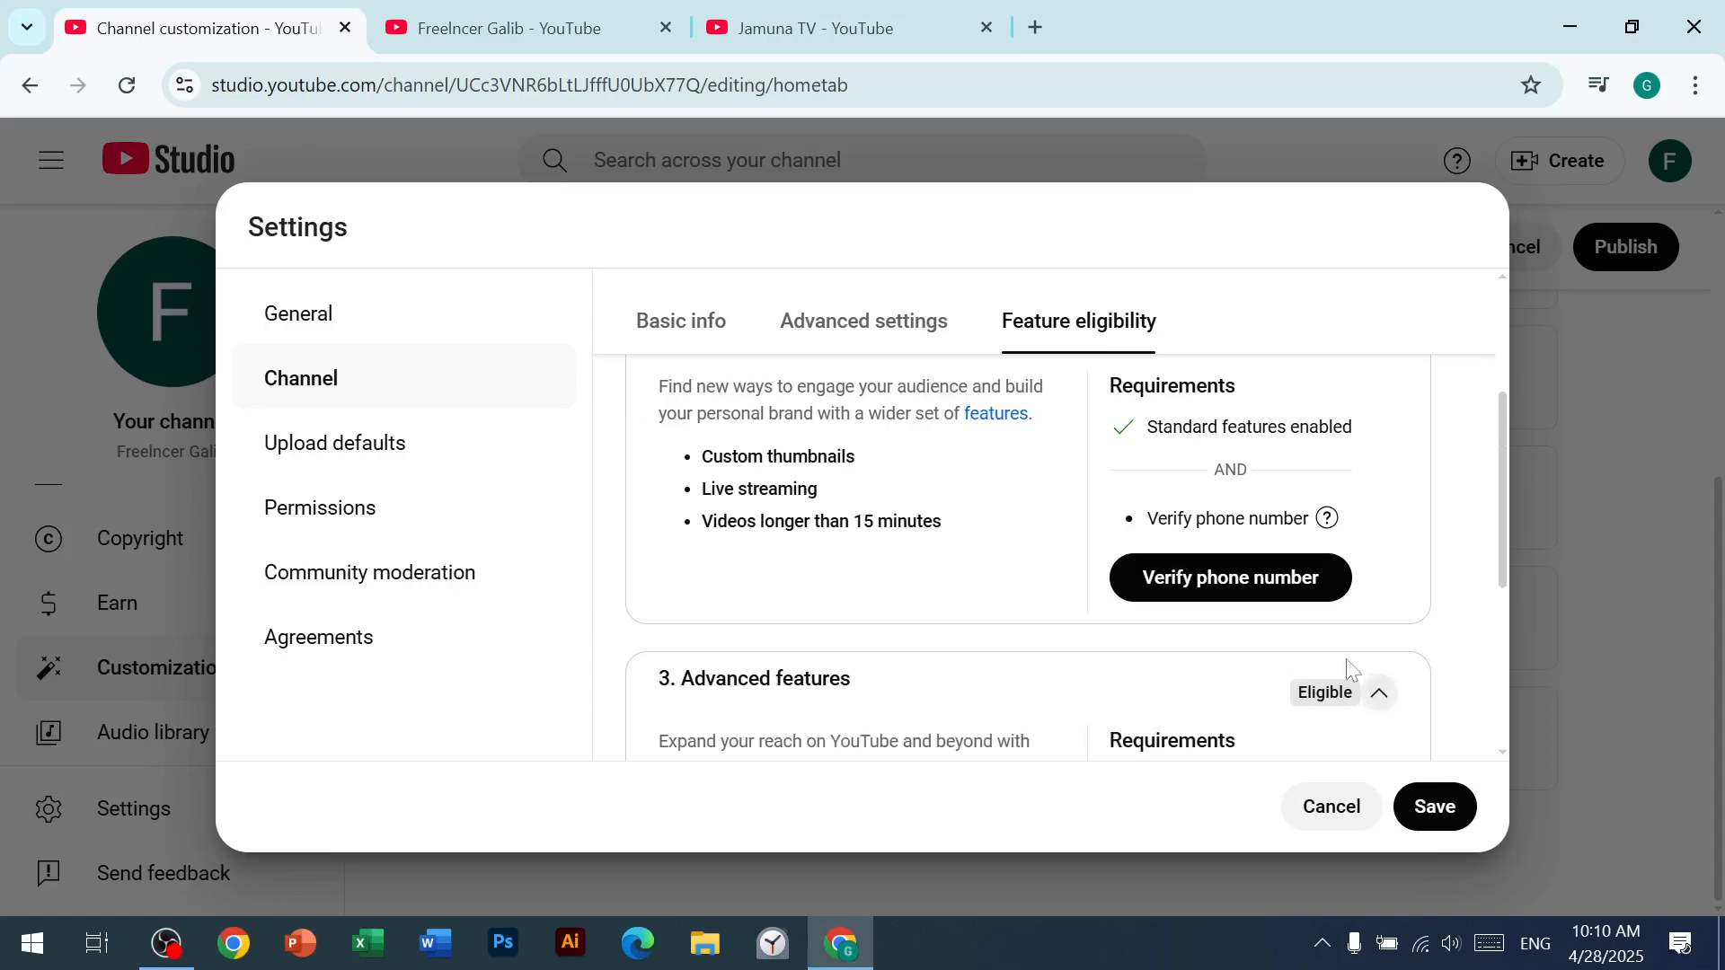
pyautogui.moveTo(1303, 609)
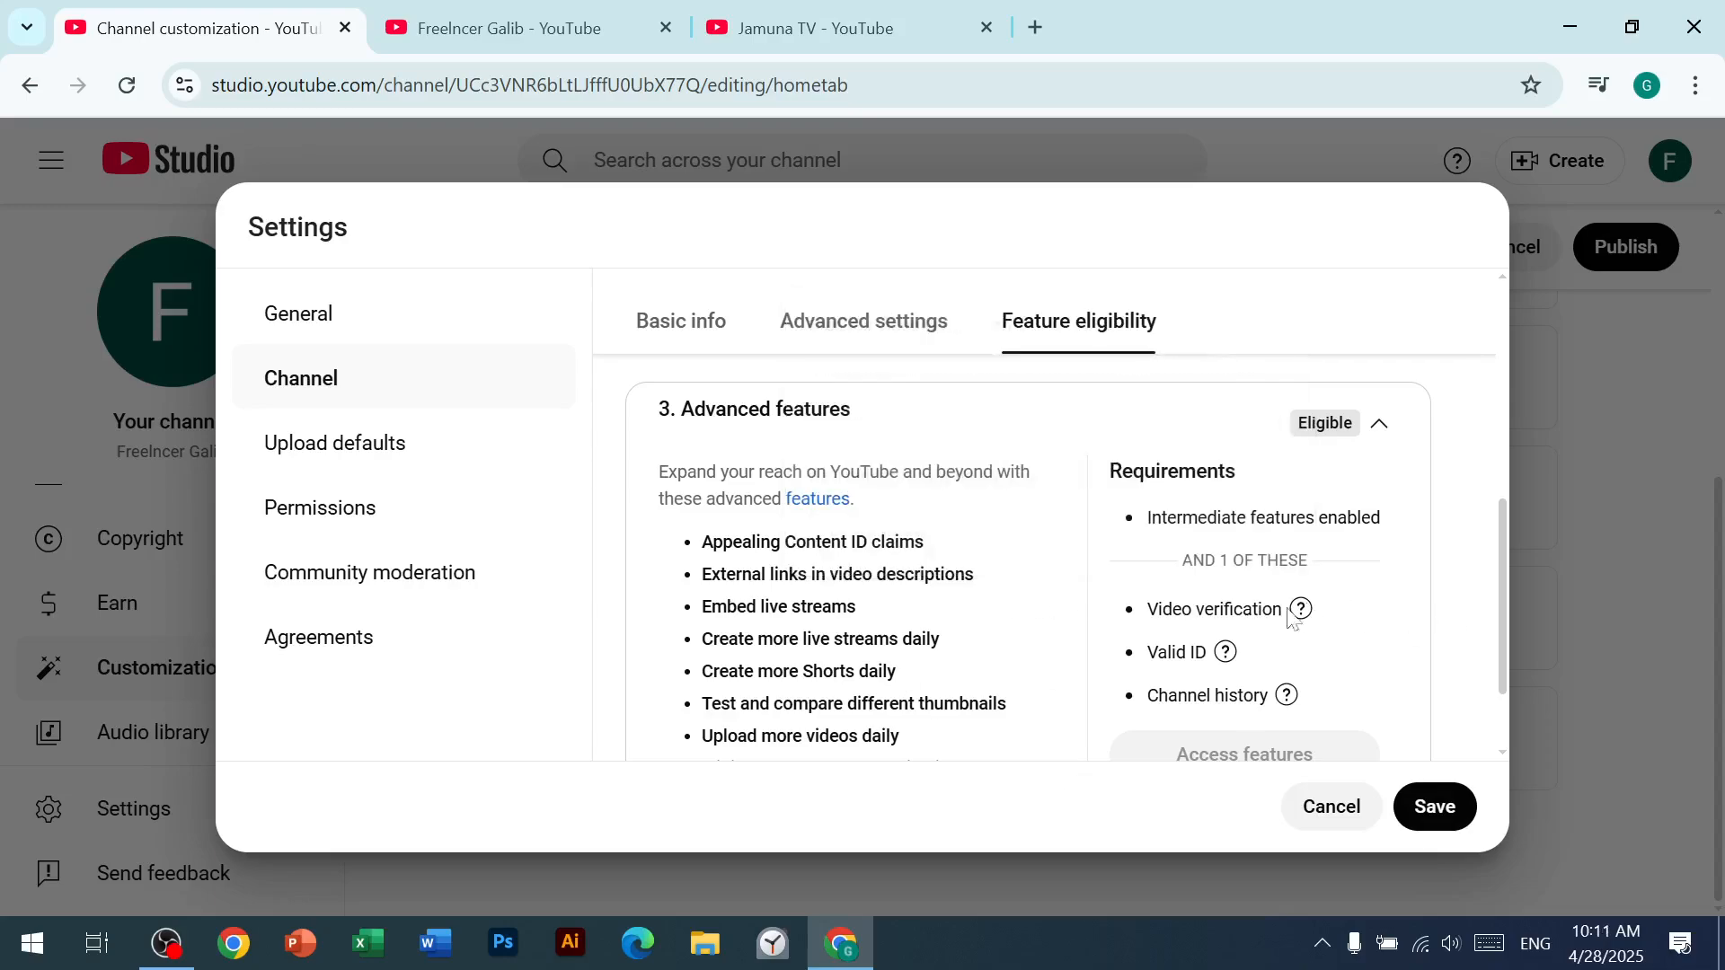
pyautogui.moveTo(1227, 652)
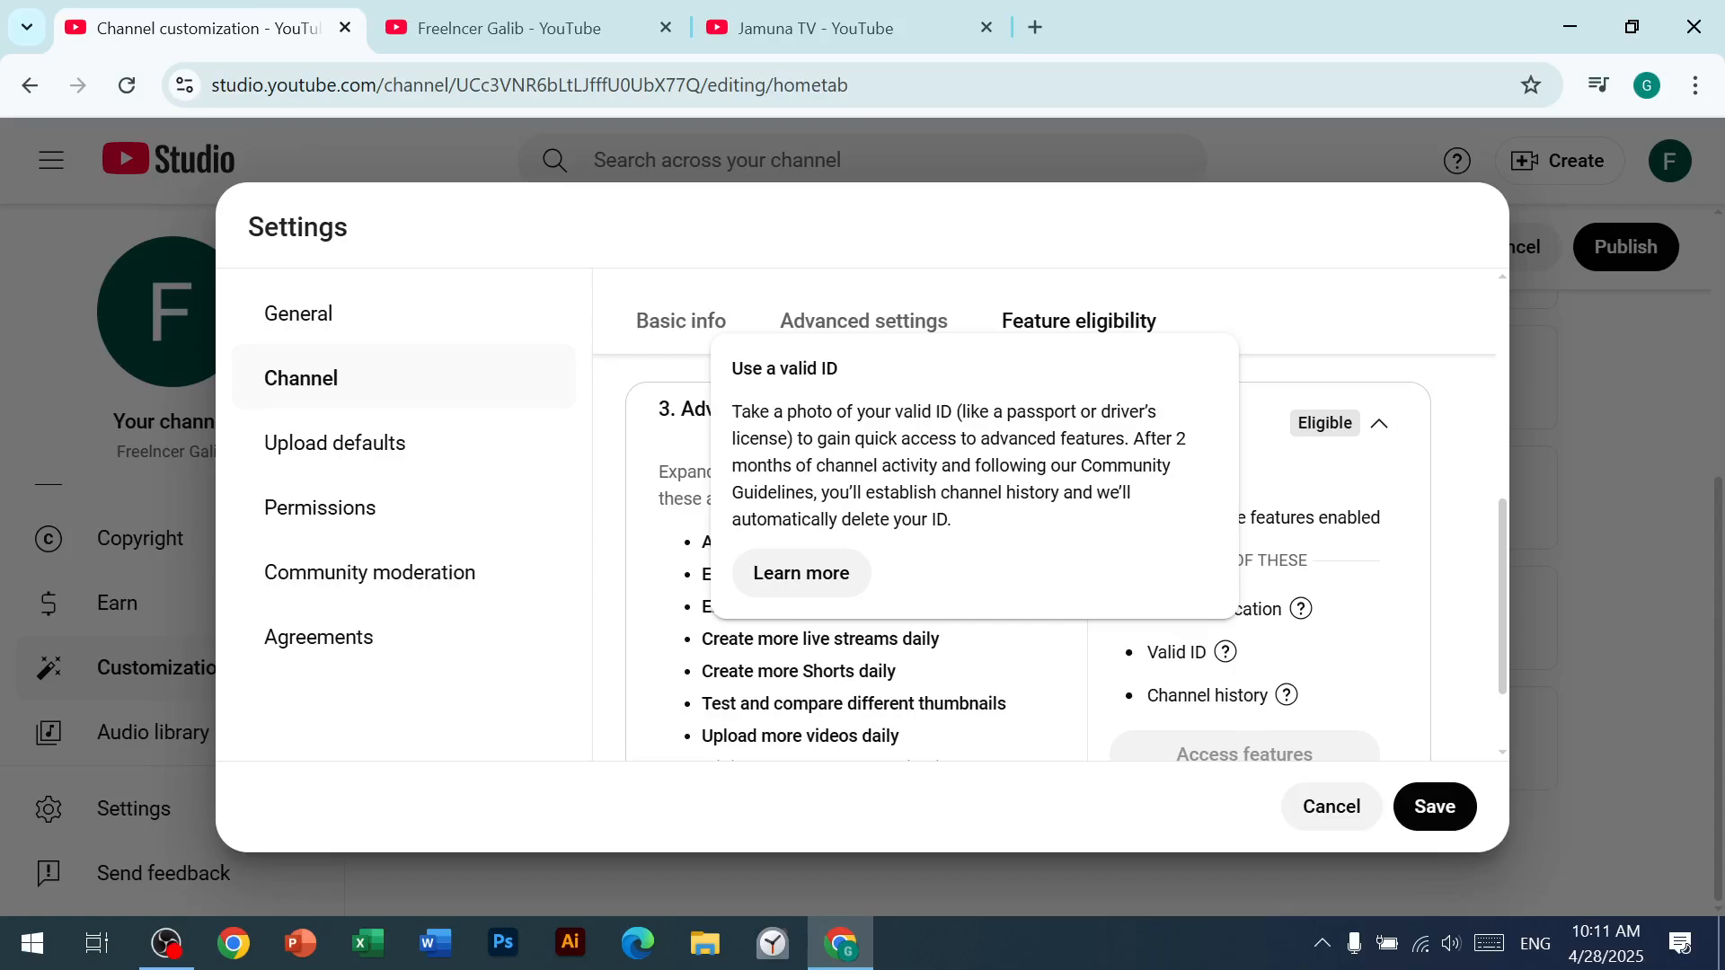
pyautogui.moveTo(1286, 696)
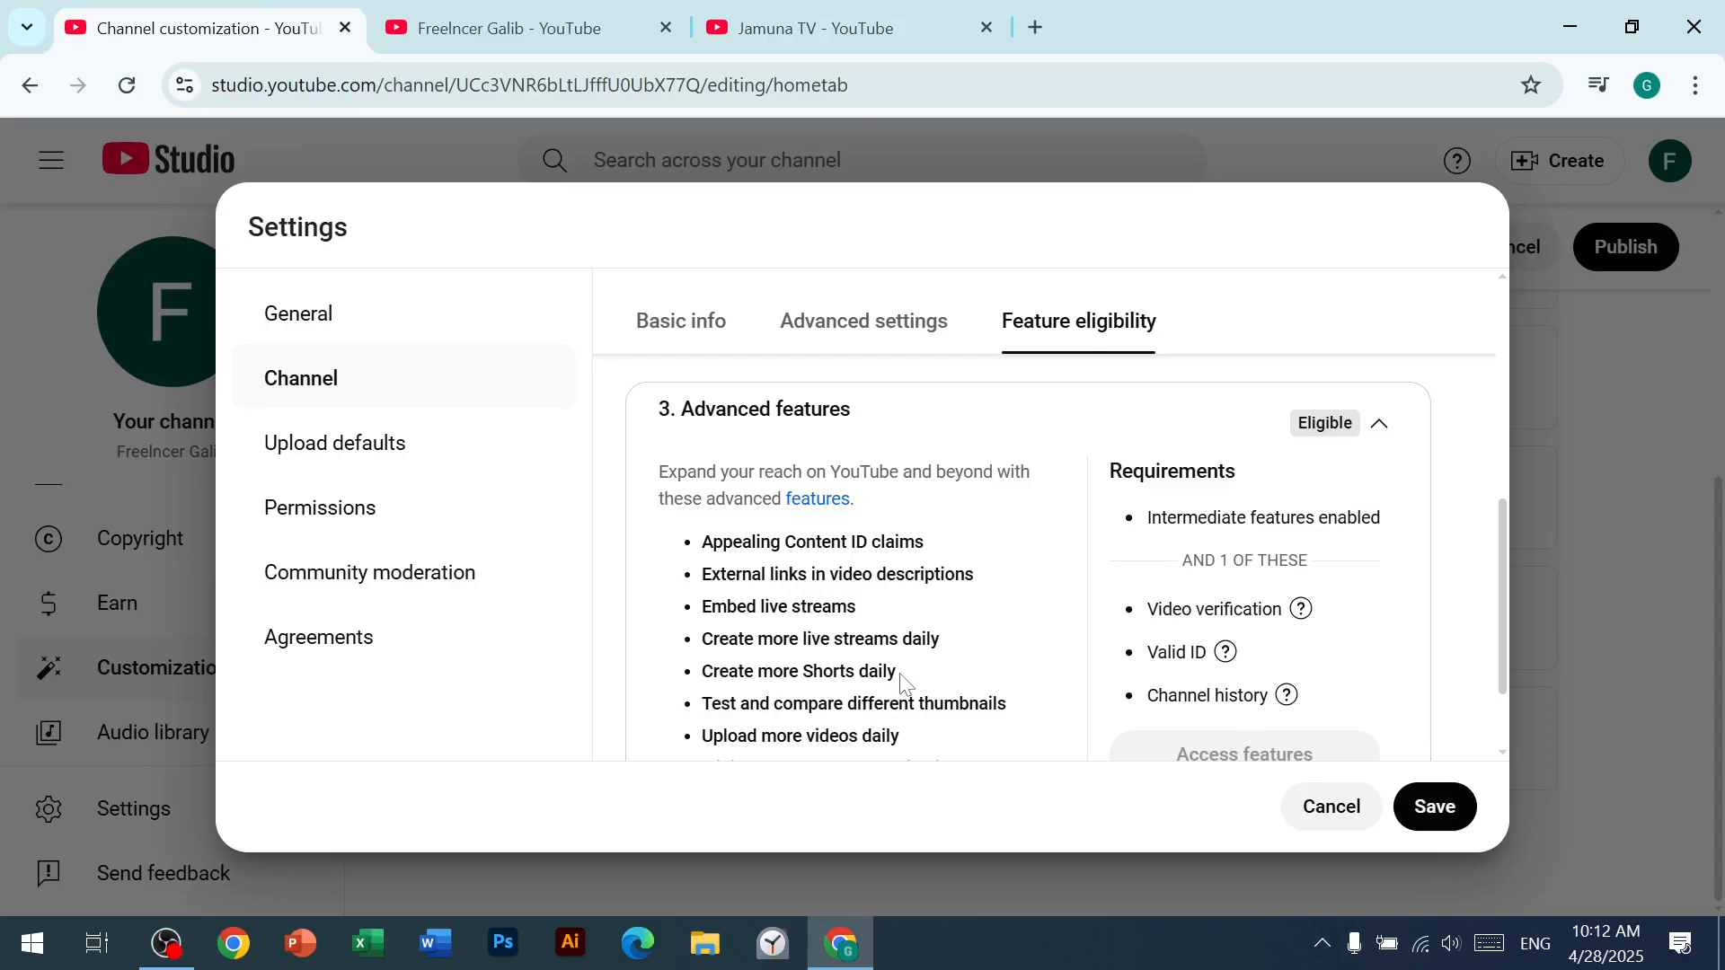
pyautogui.scroll(-2, 903, 683)
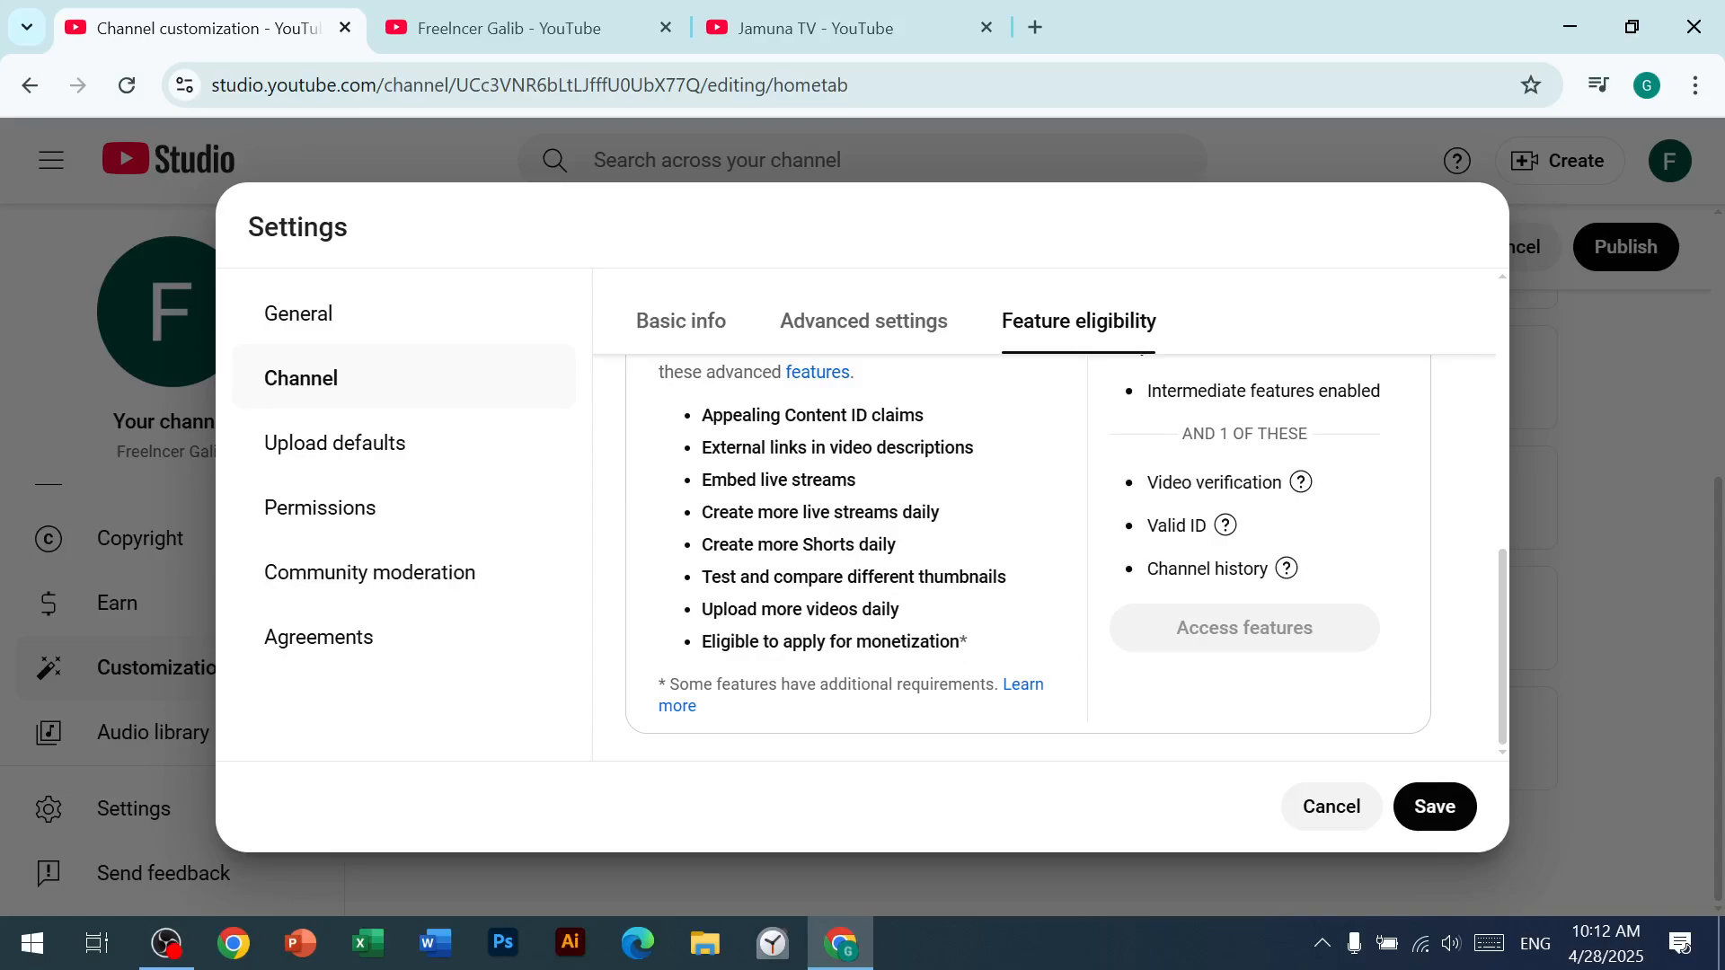
# Step: Review the phone verification requirement of the Intermediate features and the requirements of the Advanced features, keeping the unsaved settings changes
pyautogui.scroll(4, 847, 597)
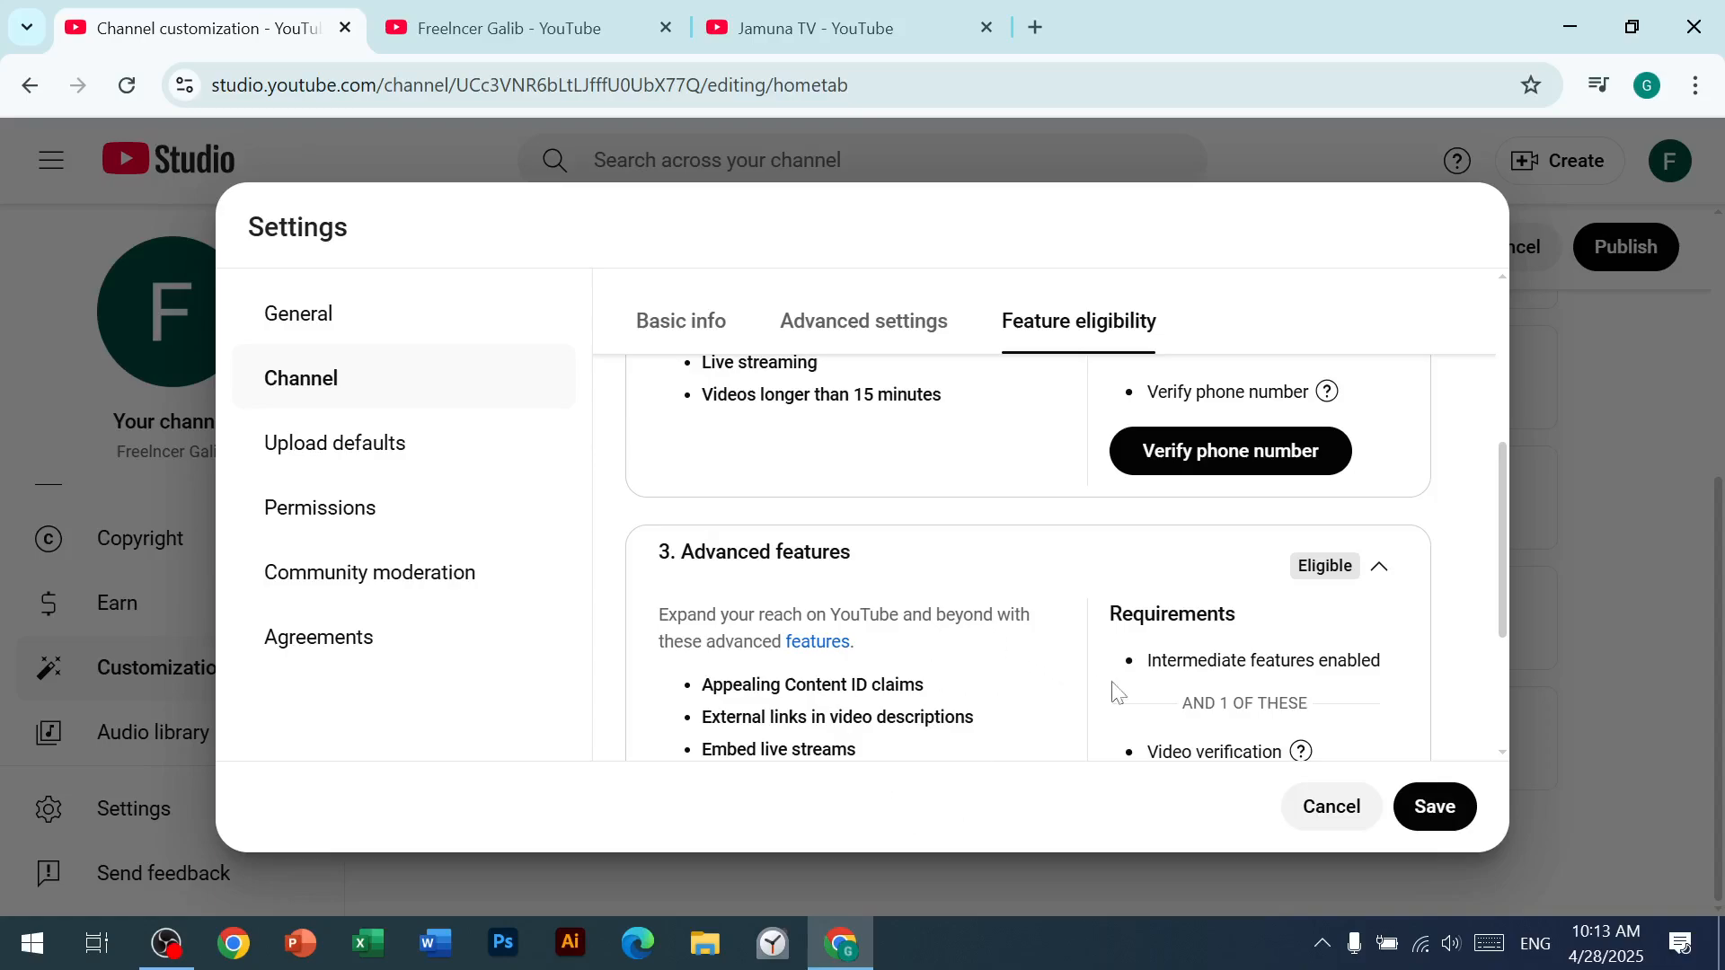
pyautogui.scroll(2, 977, 599)
pyautogui.scroll(3, 985, 608)
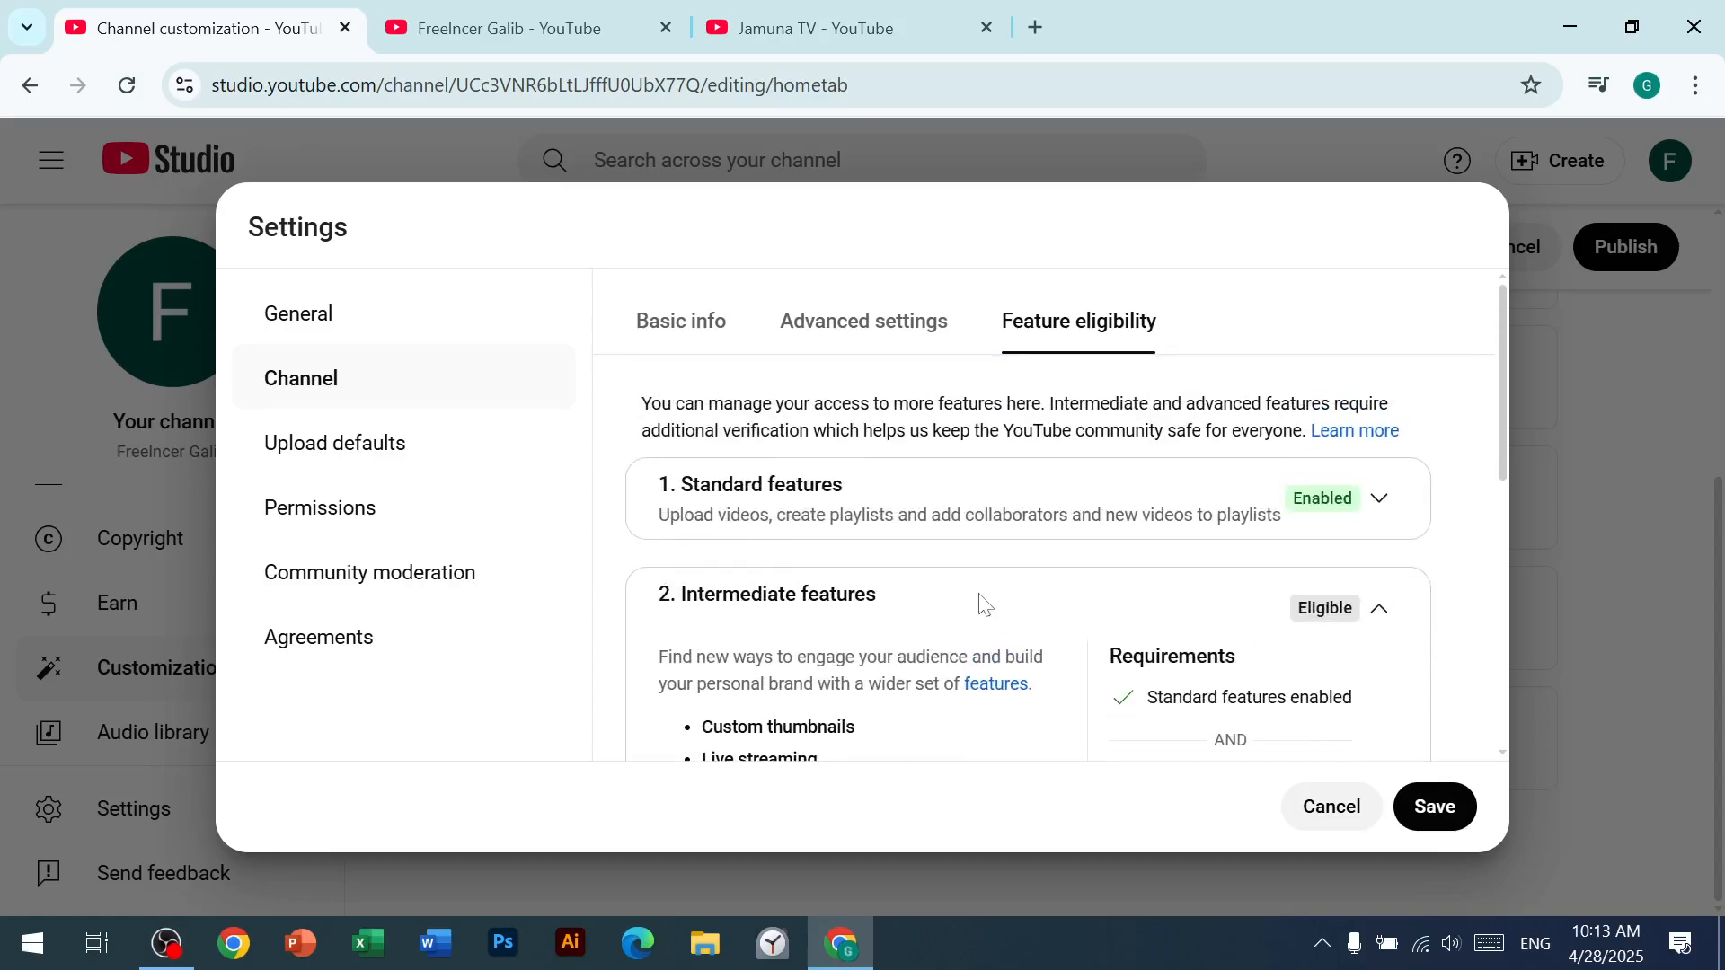
pyautogui.scroll(-2, 1105, 566)
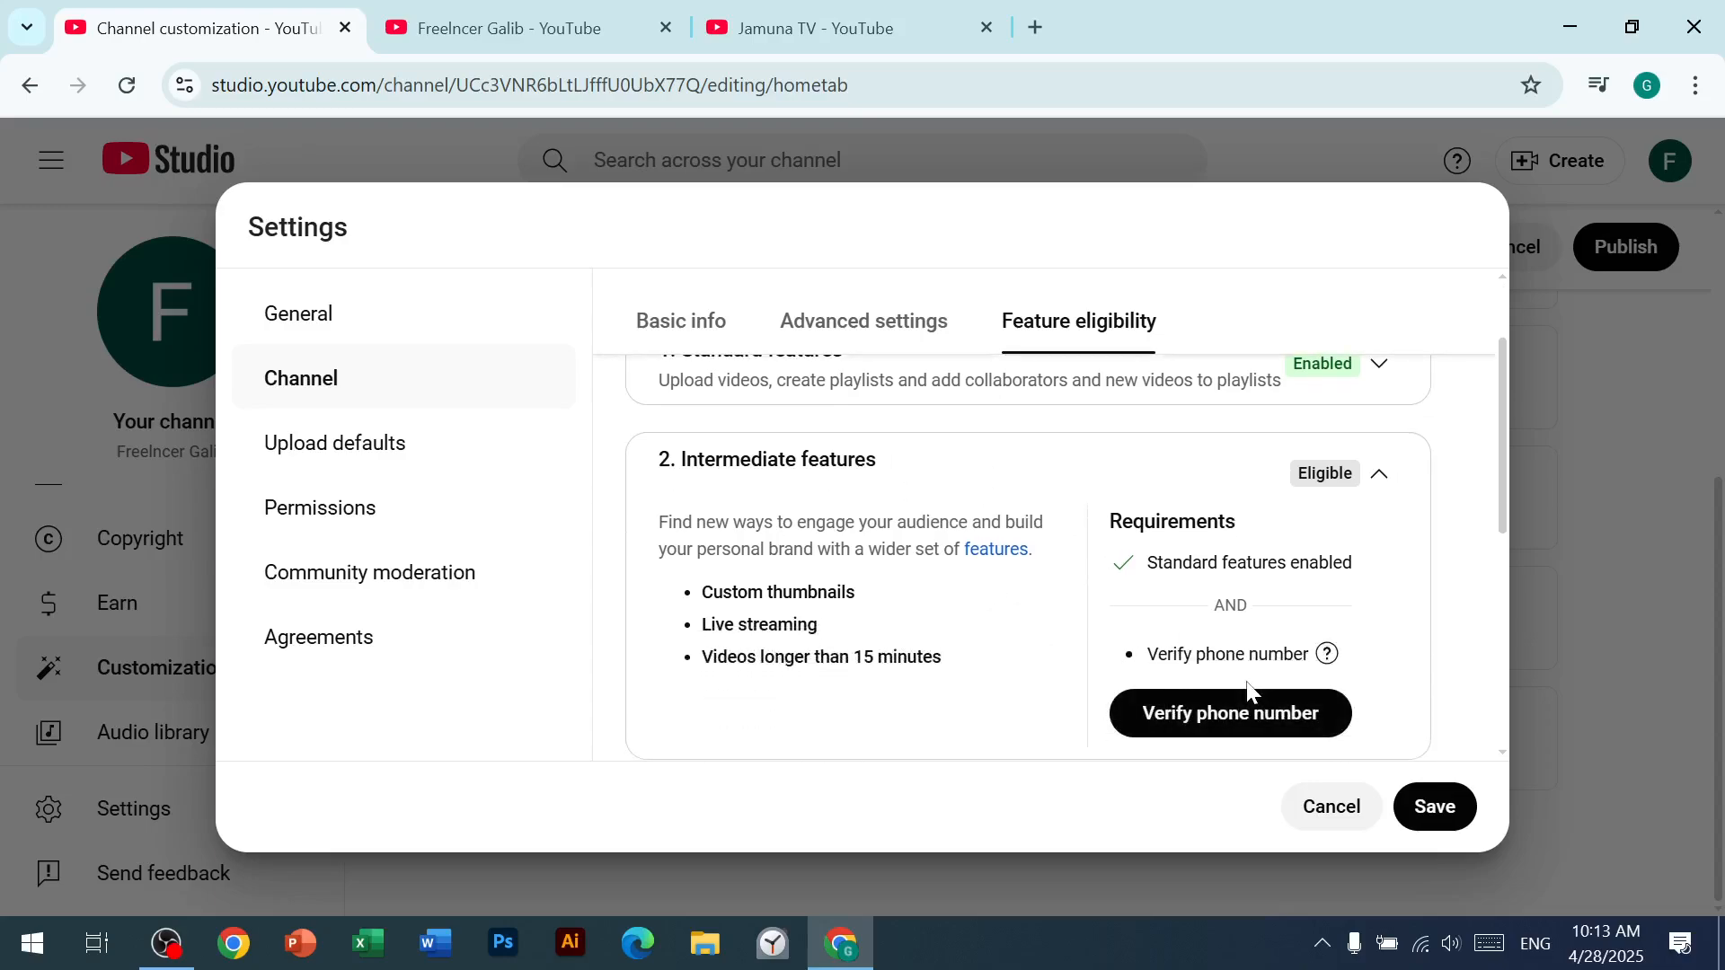
pyautogui.scroll(-4, 1240, 710)
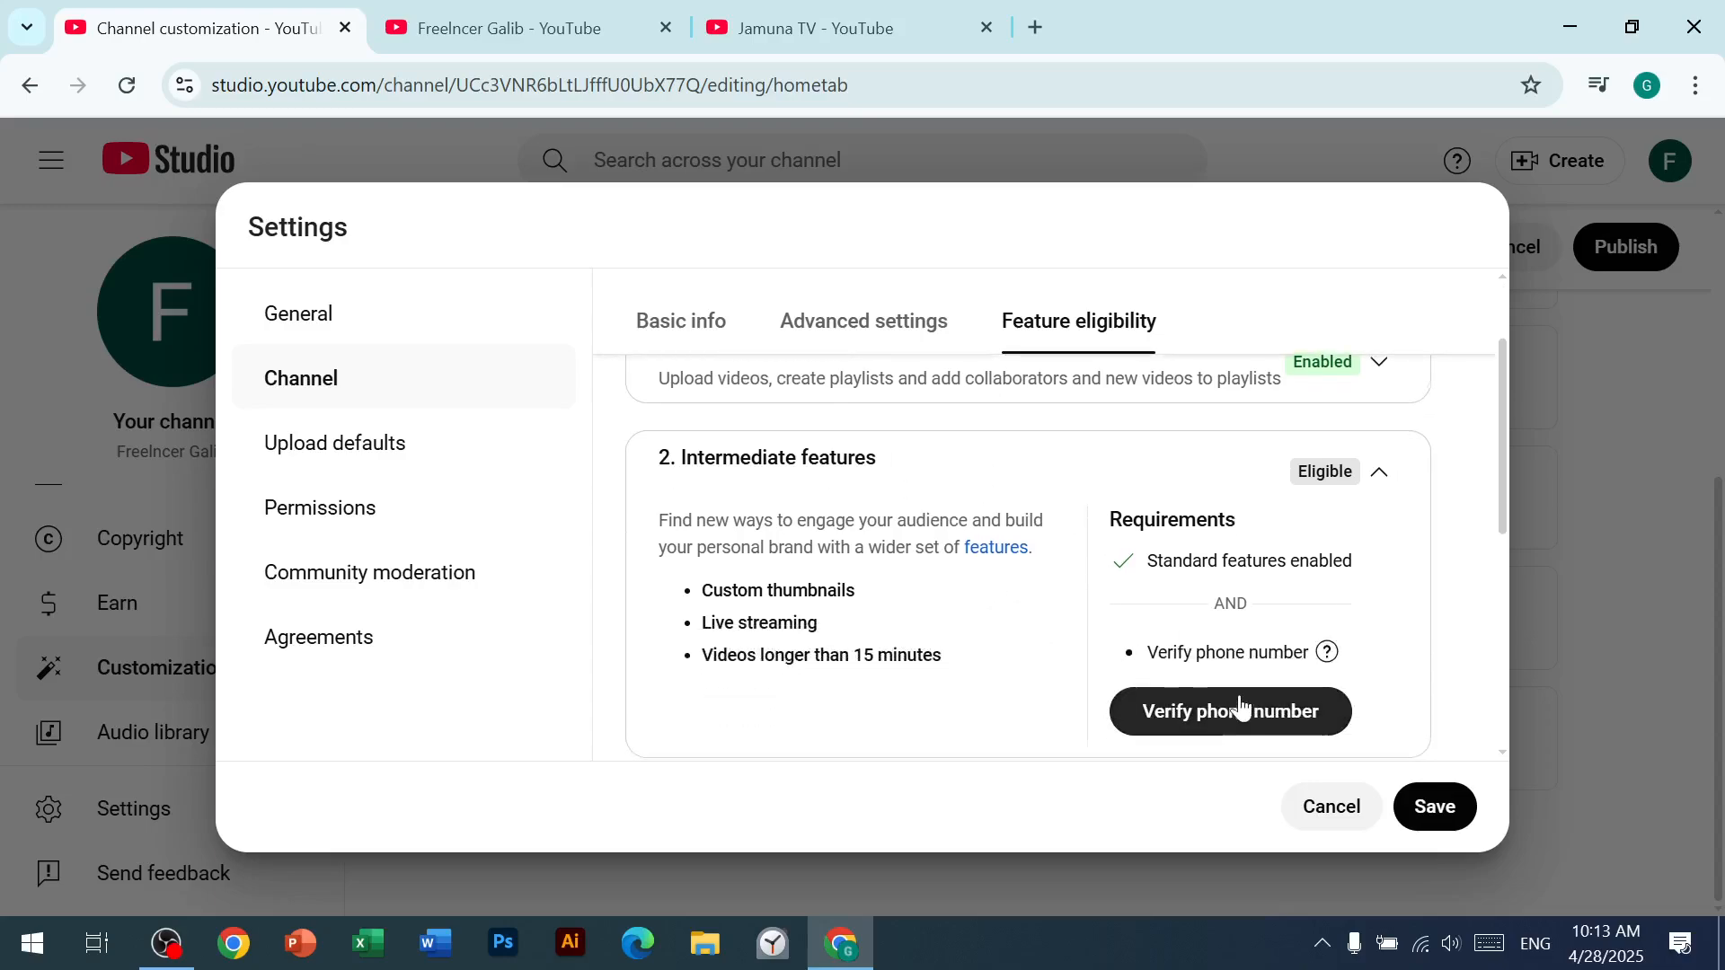
pyautogui.moveTo(1233, 664)
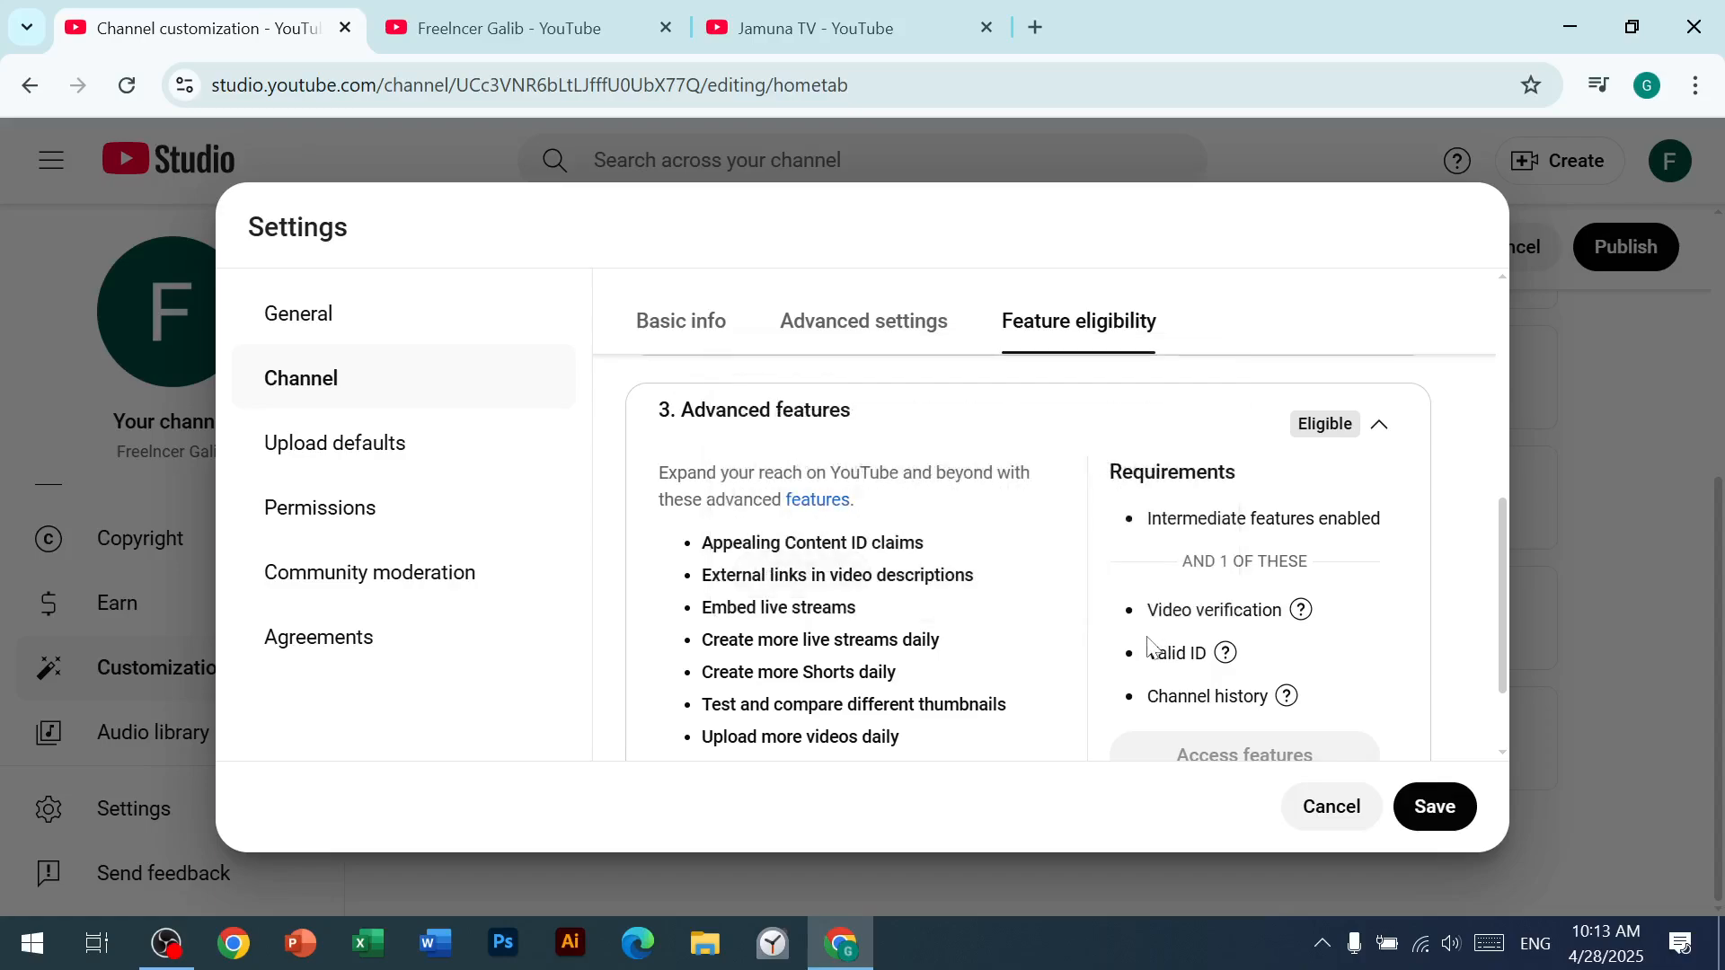
pyautogui.scroll(-1, 1159, 674)
pyautogui.scroll(4, 1225, 697)
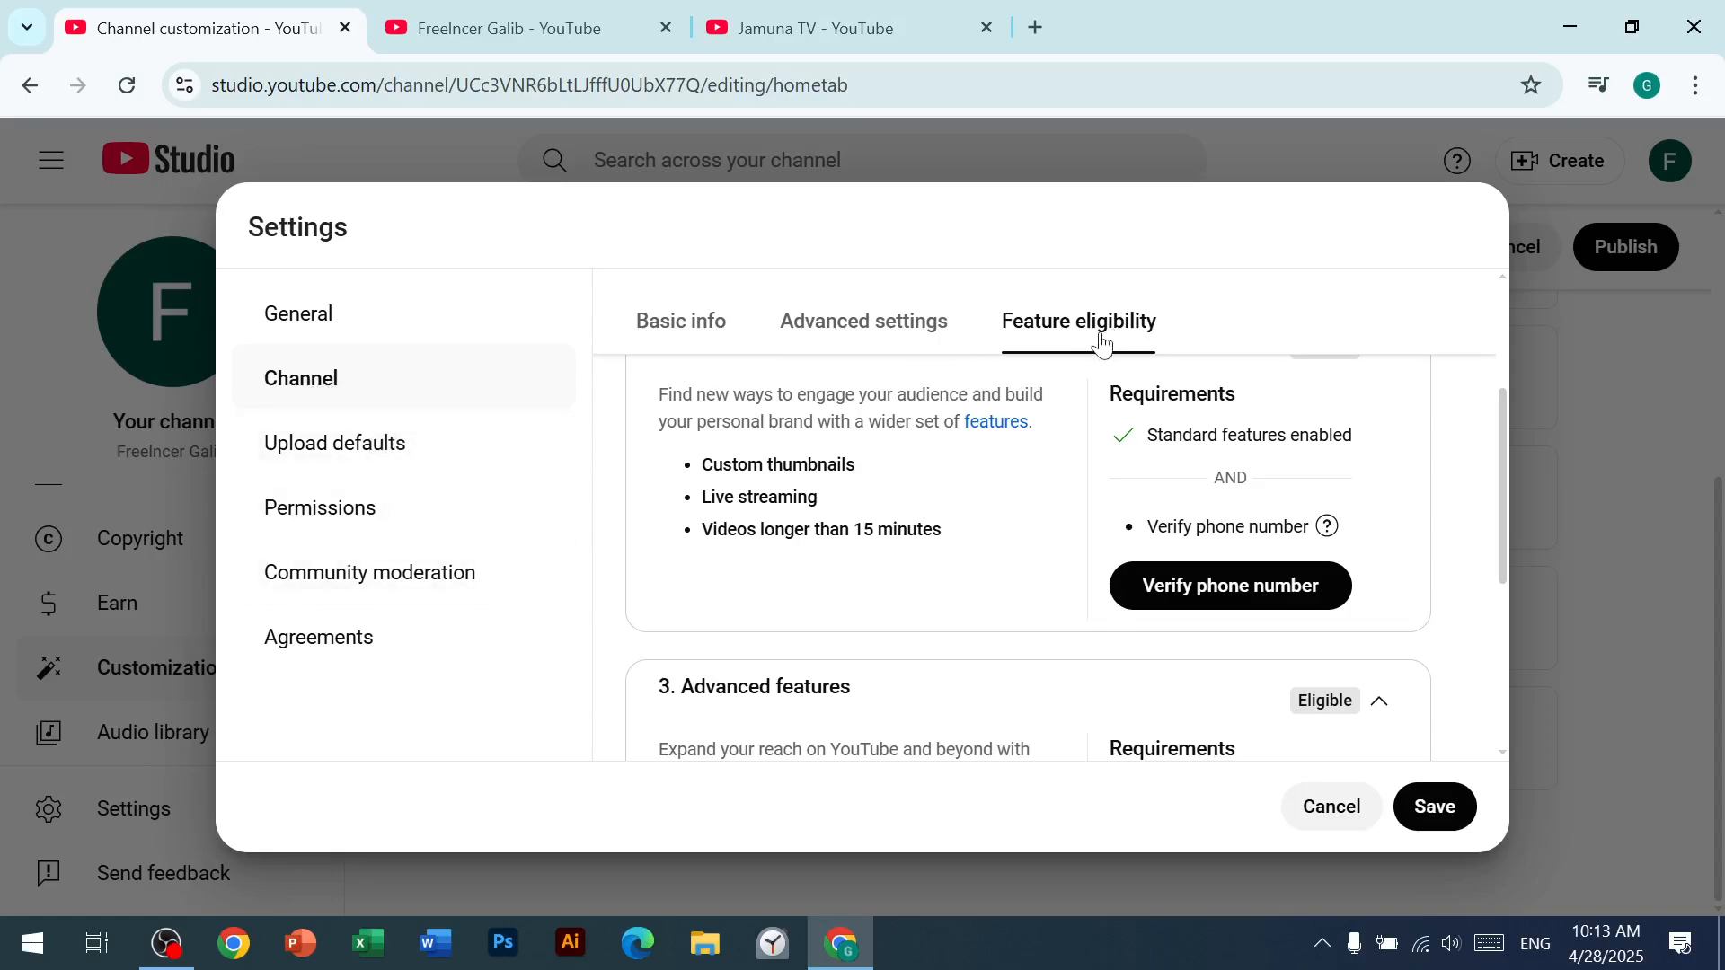
pyautogui.scroll(2, 1189, 527)
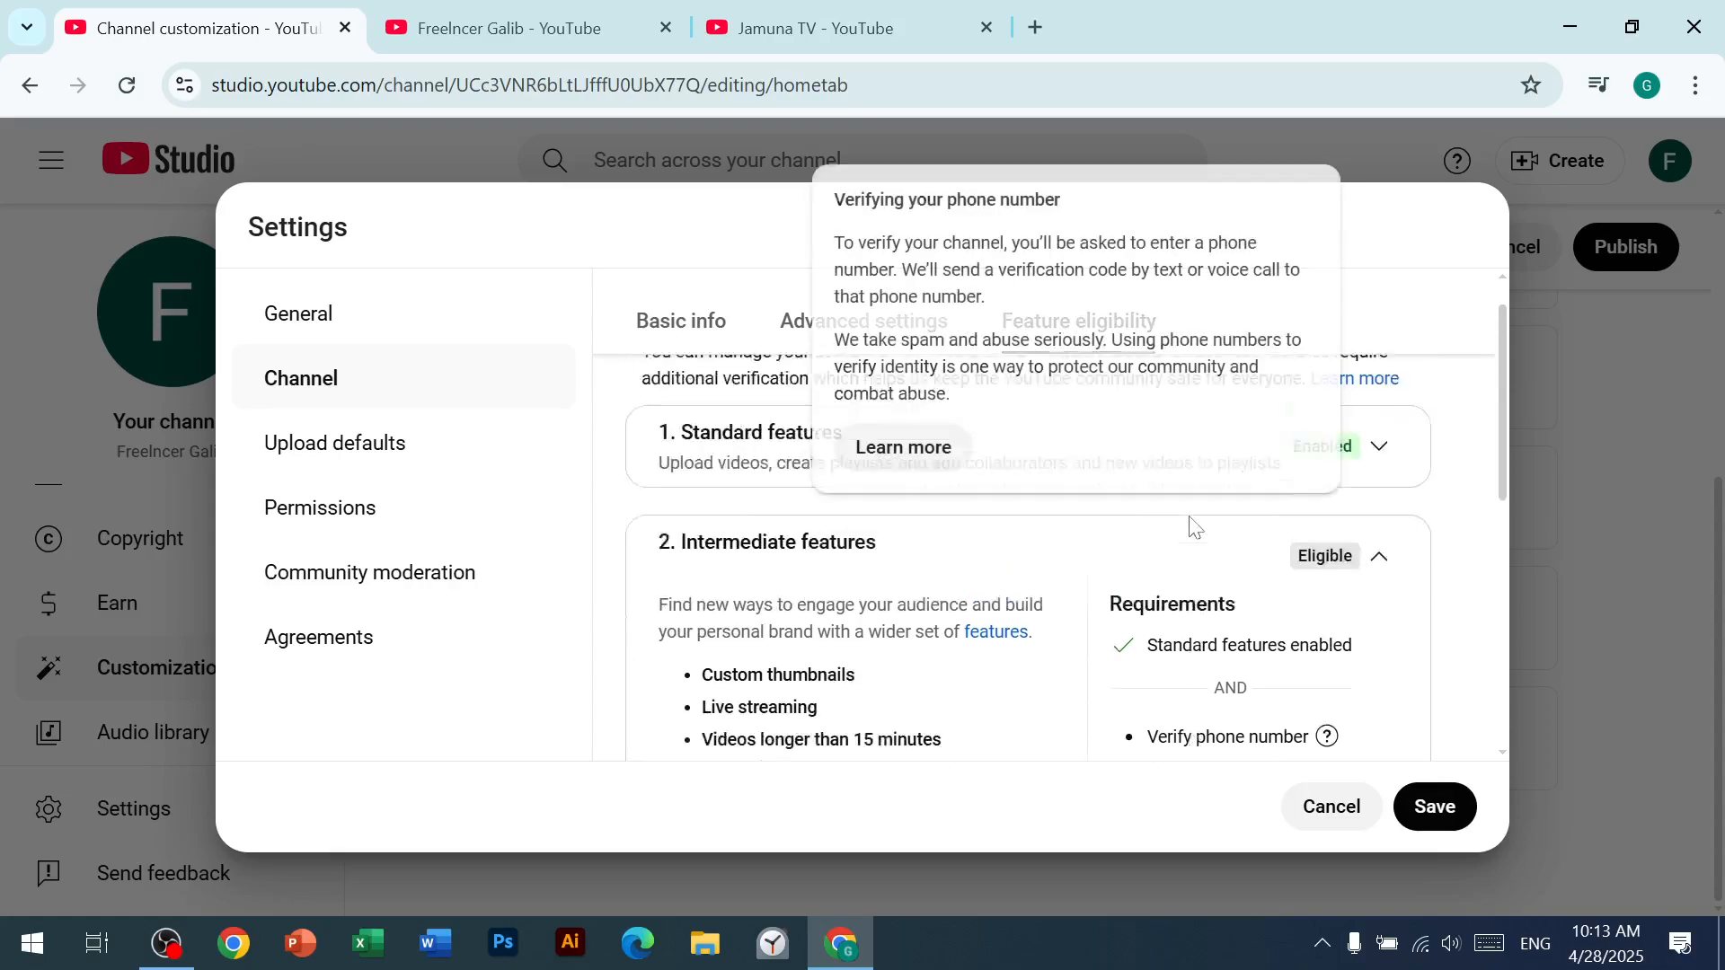
pyautogui.scroll(-2, 1187, 632)
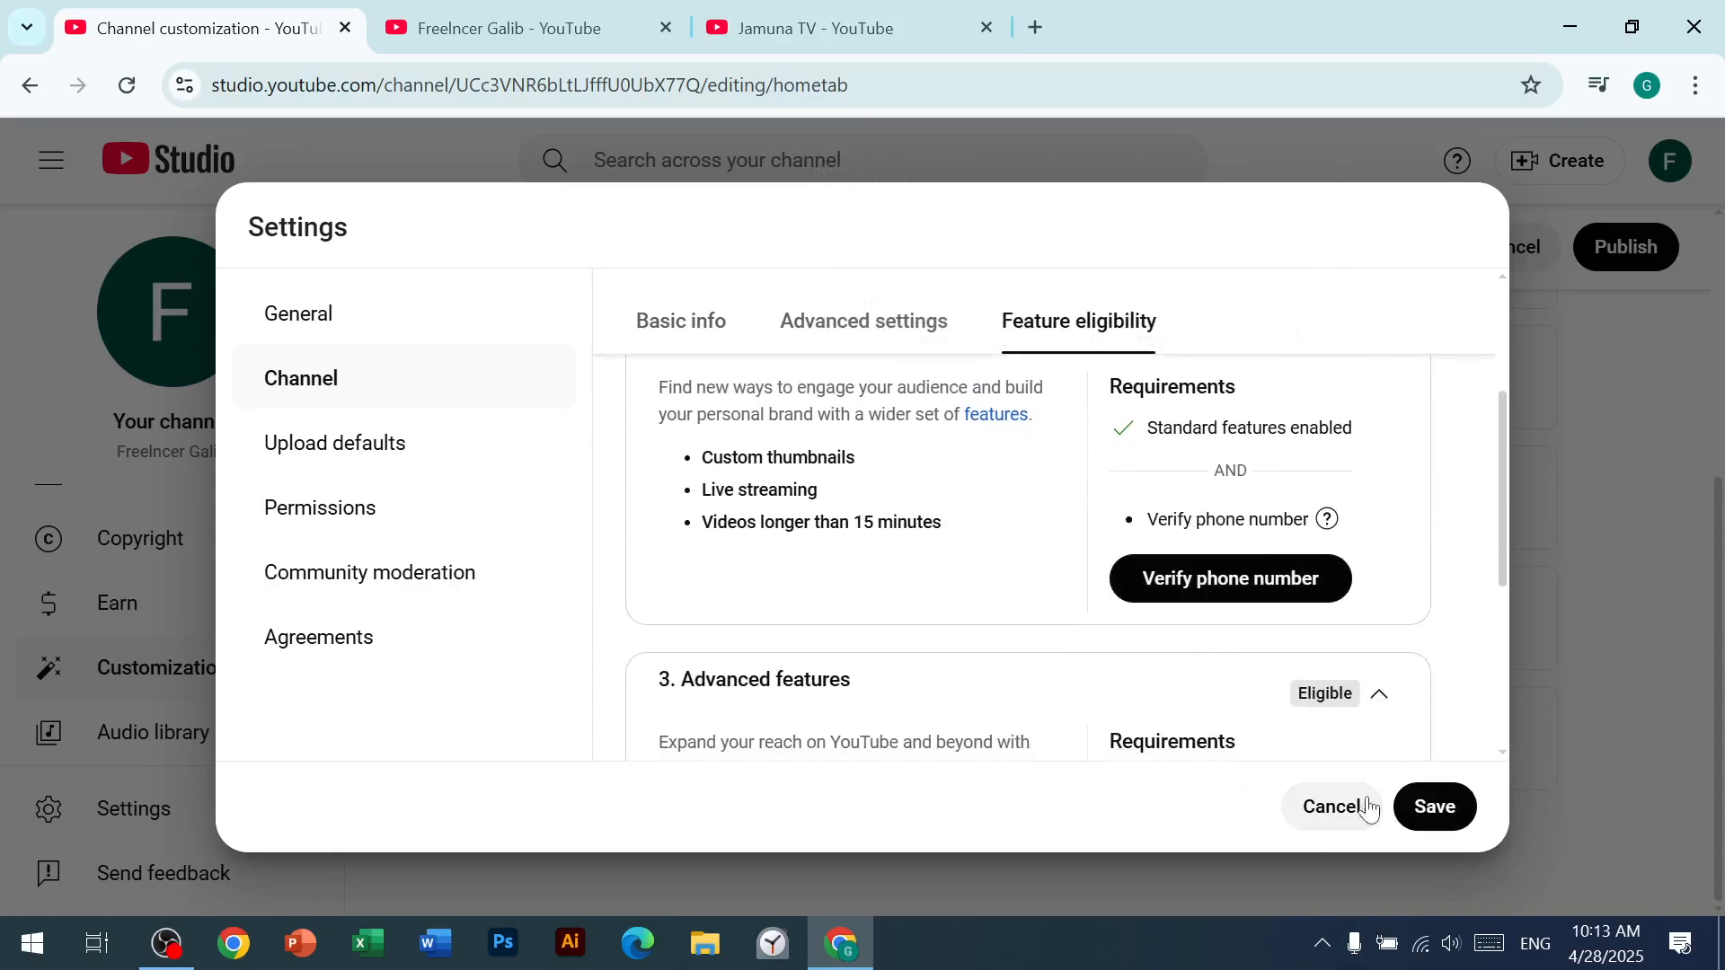
pyautogui.click(1332, 806)
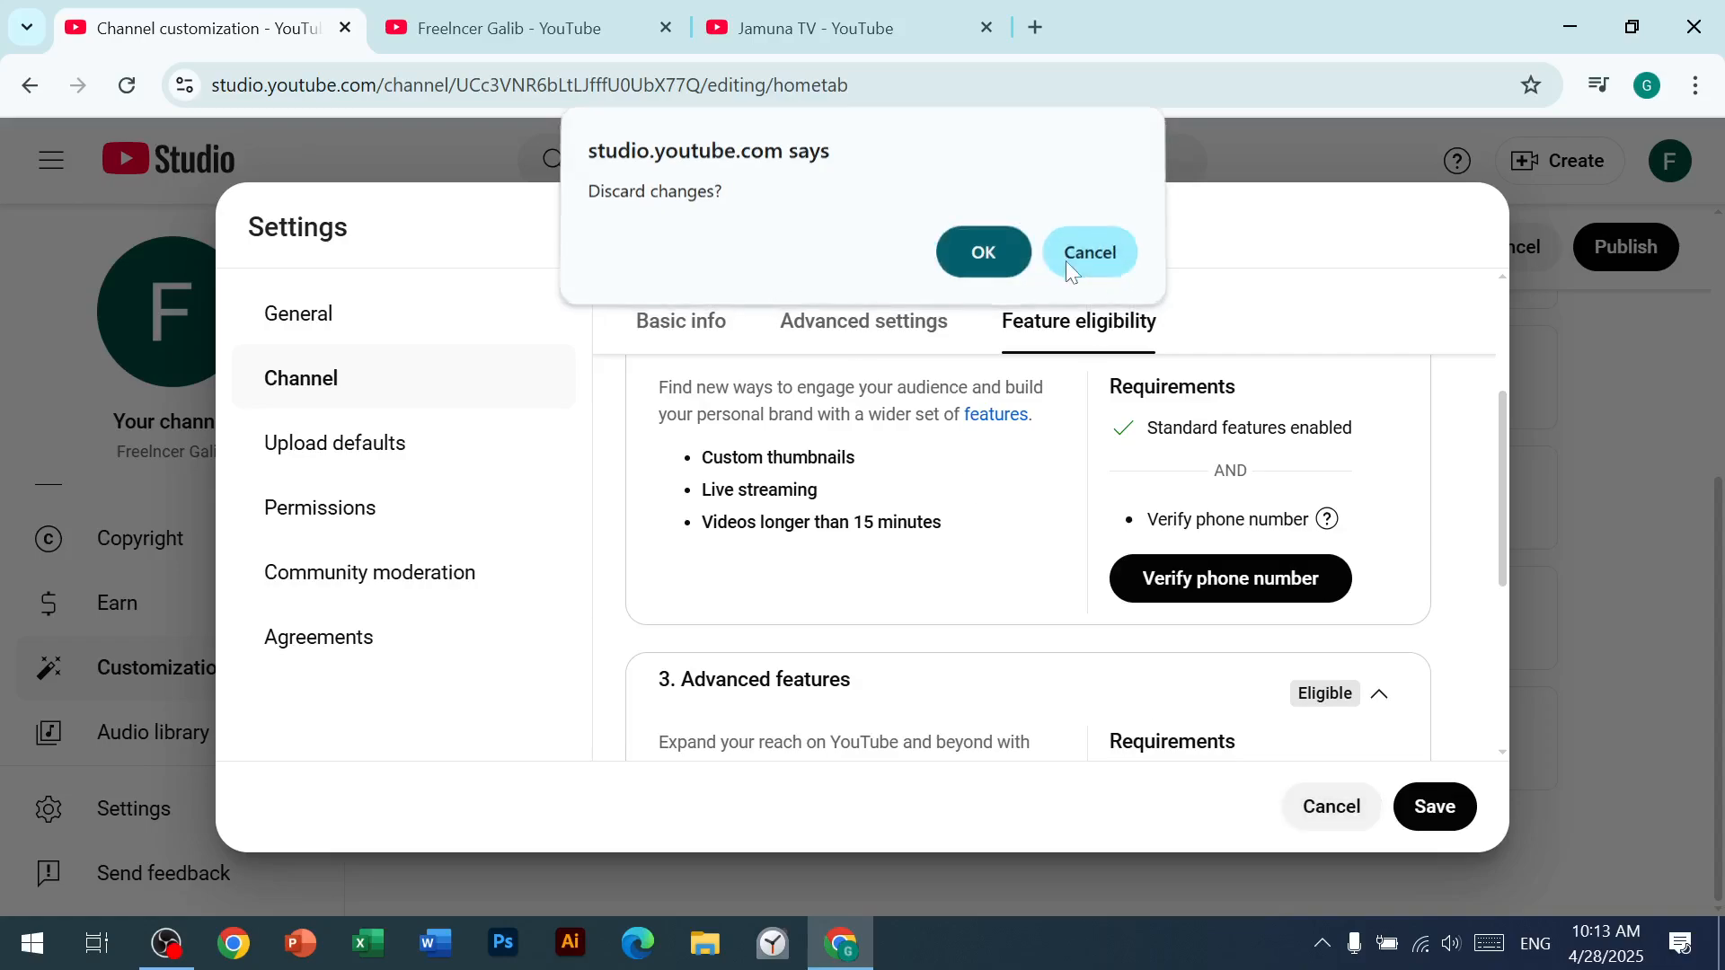
pyautogui.click(1066, 260)
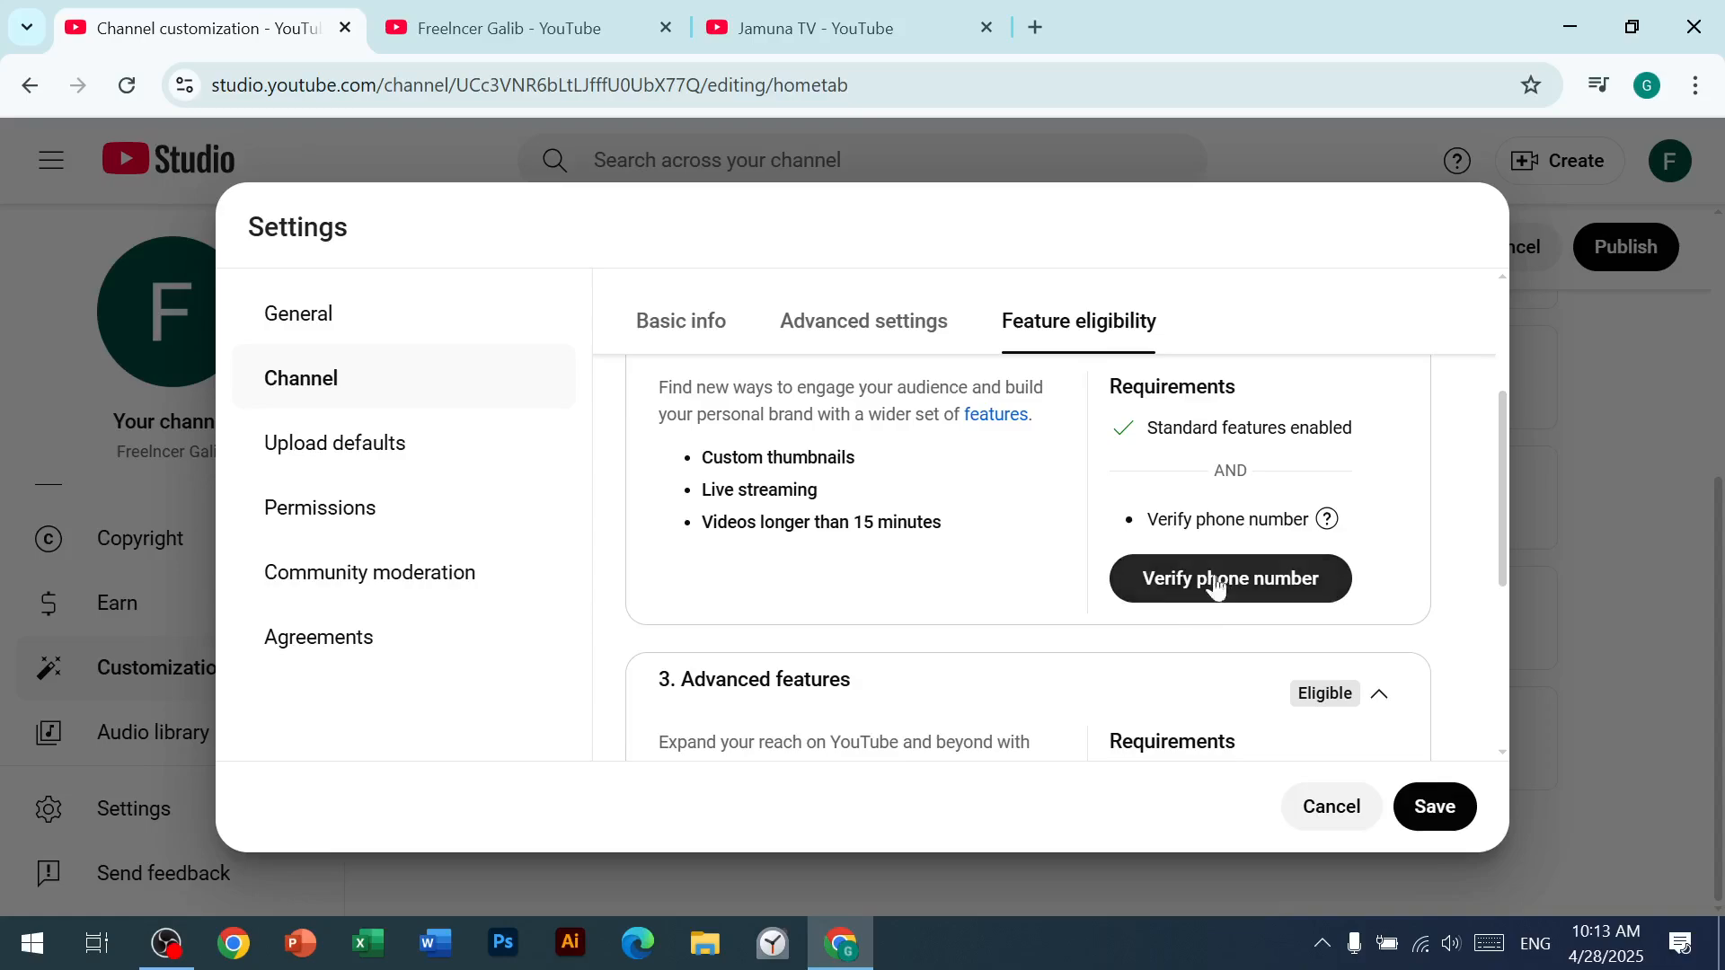
# Step: Set the default visibility for uploads to Unlisted in the upload defaults' basic info
pyautogui.click(321, 460)
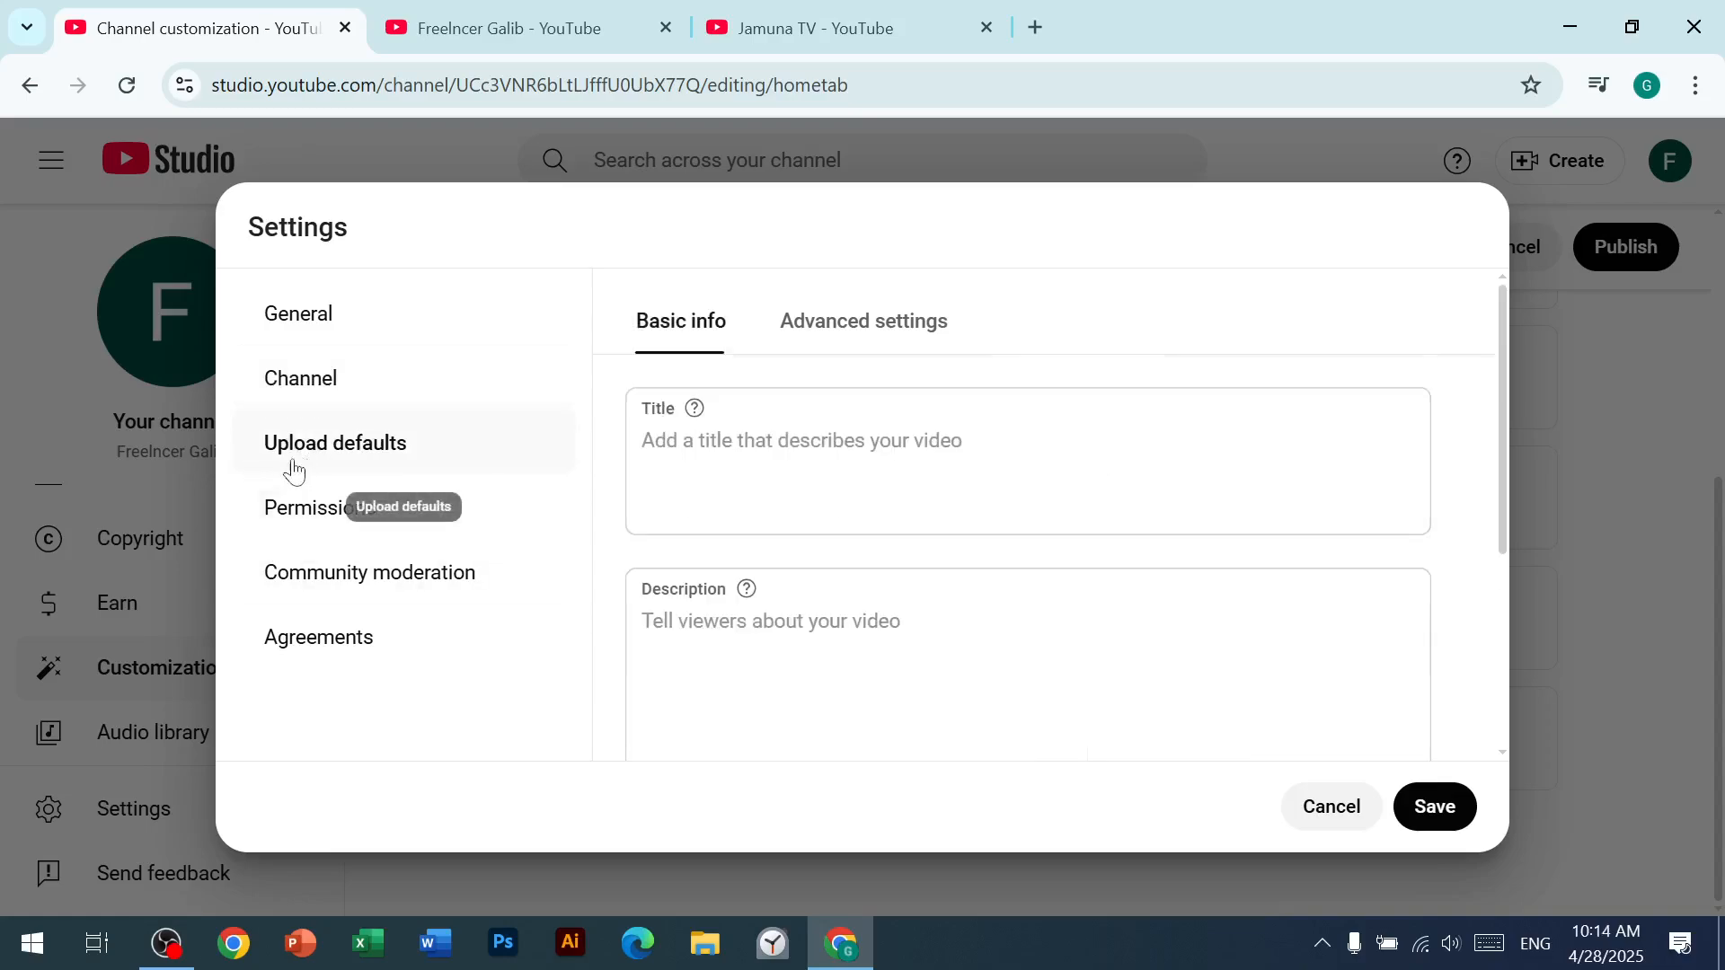
pyautogui.scroll(-4, 751, 543)
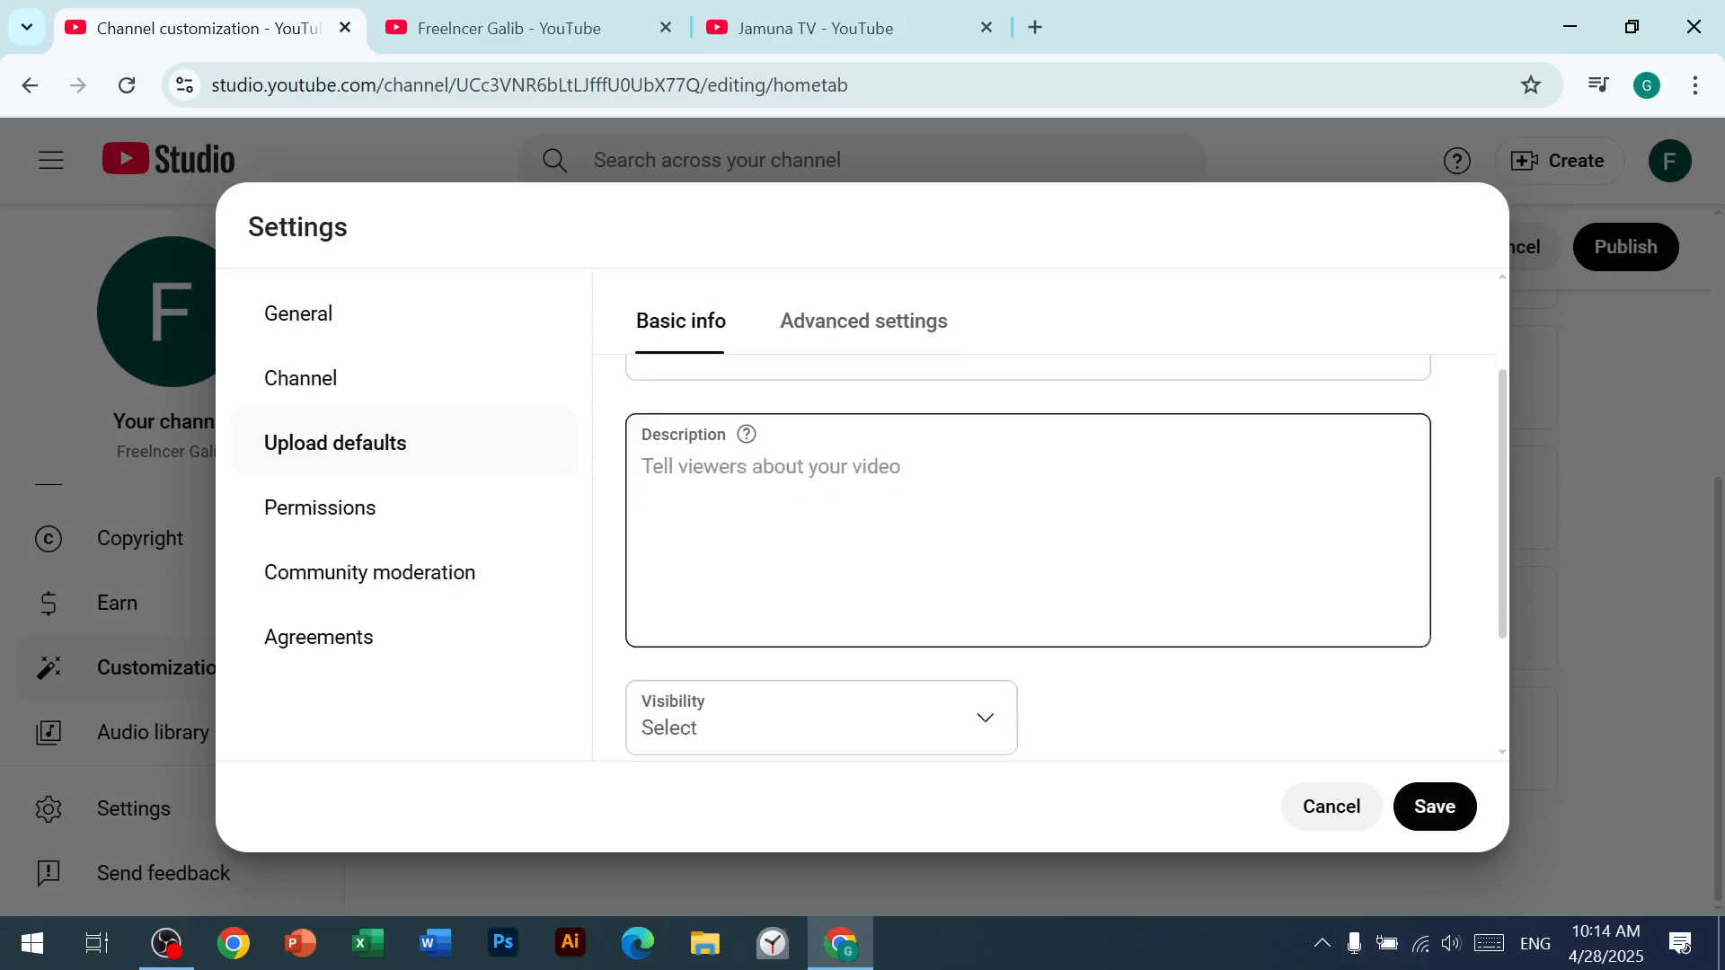
pyautogui.click(1002, 531)
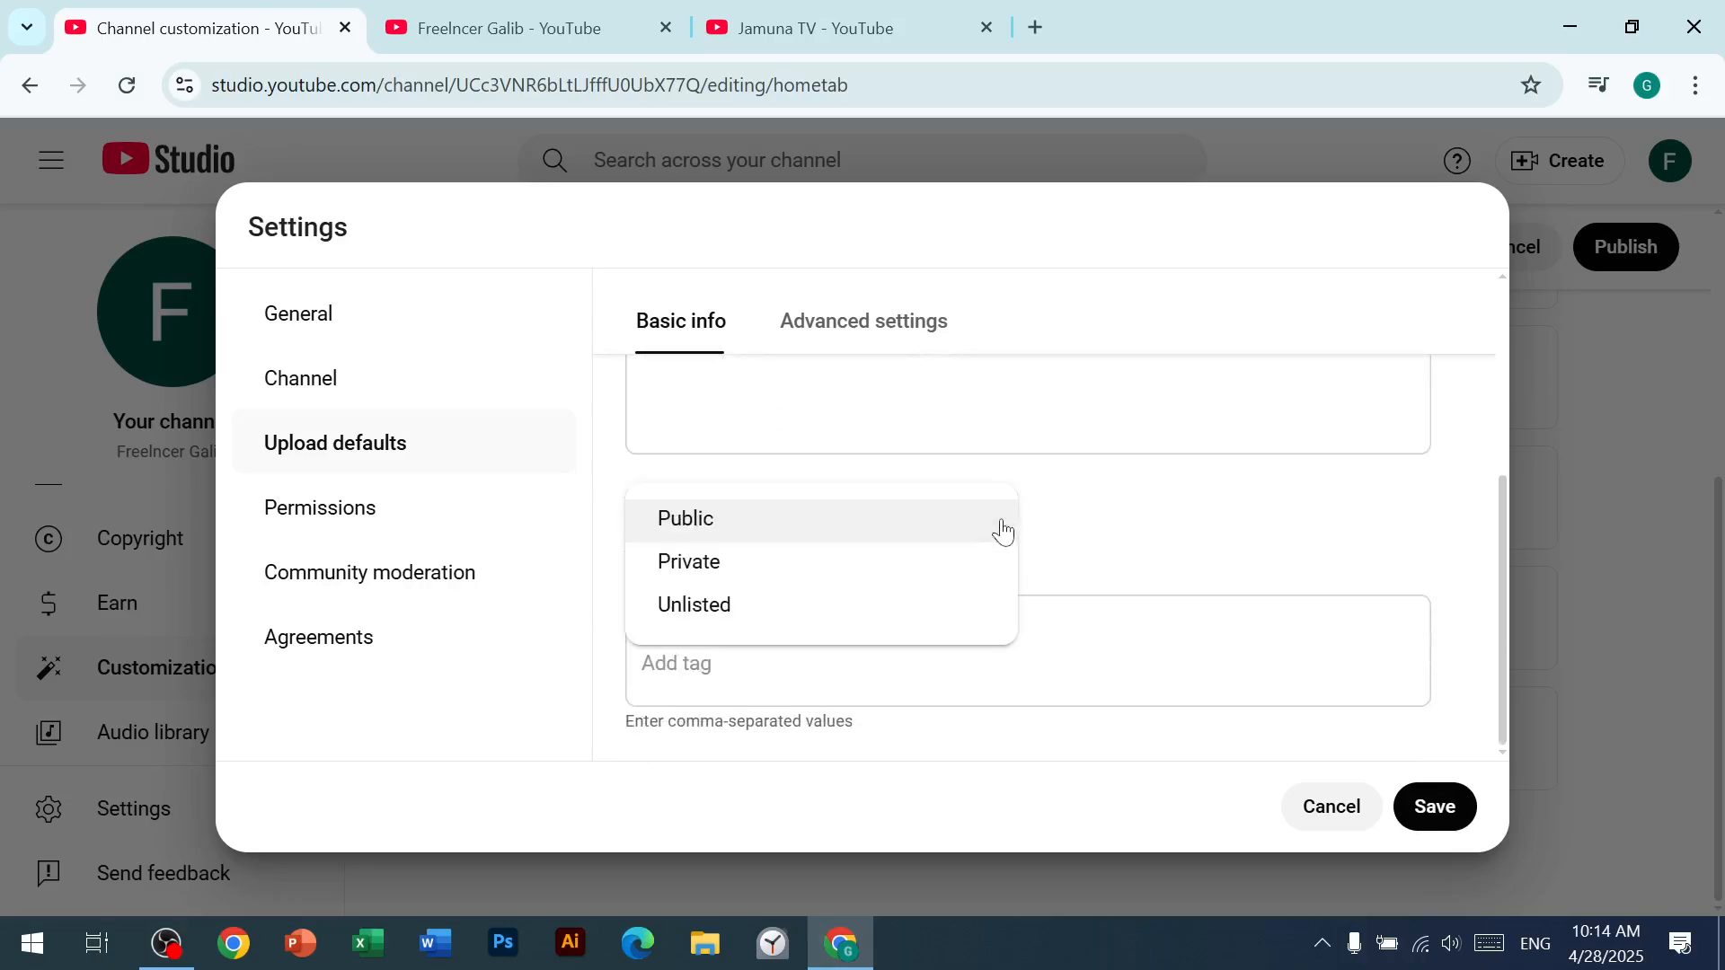
pyautogui.click(794, 609)
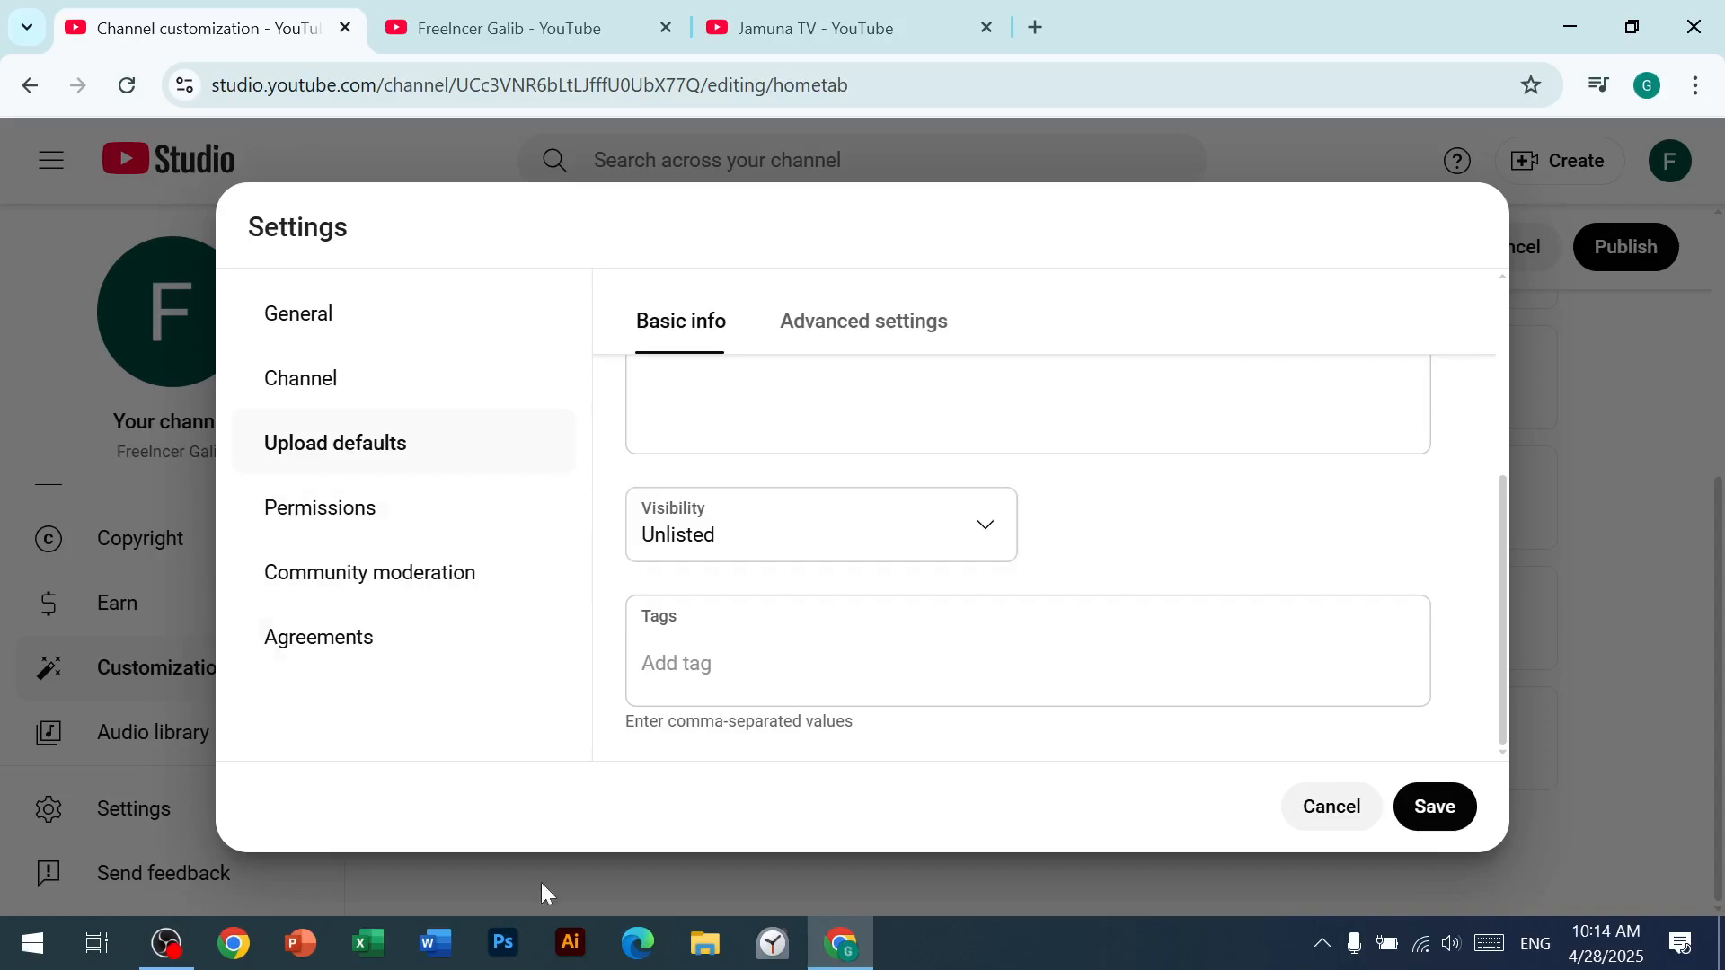
# Step: Add the channel's name as a default tag for uploaded videos
pyautogui.press('Tab')
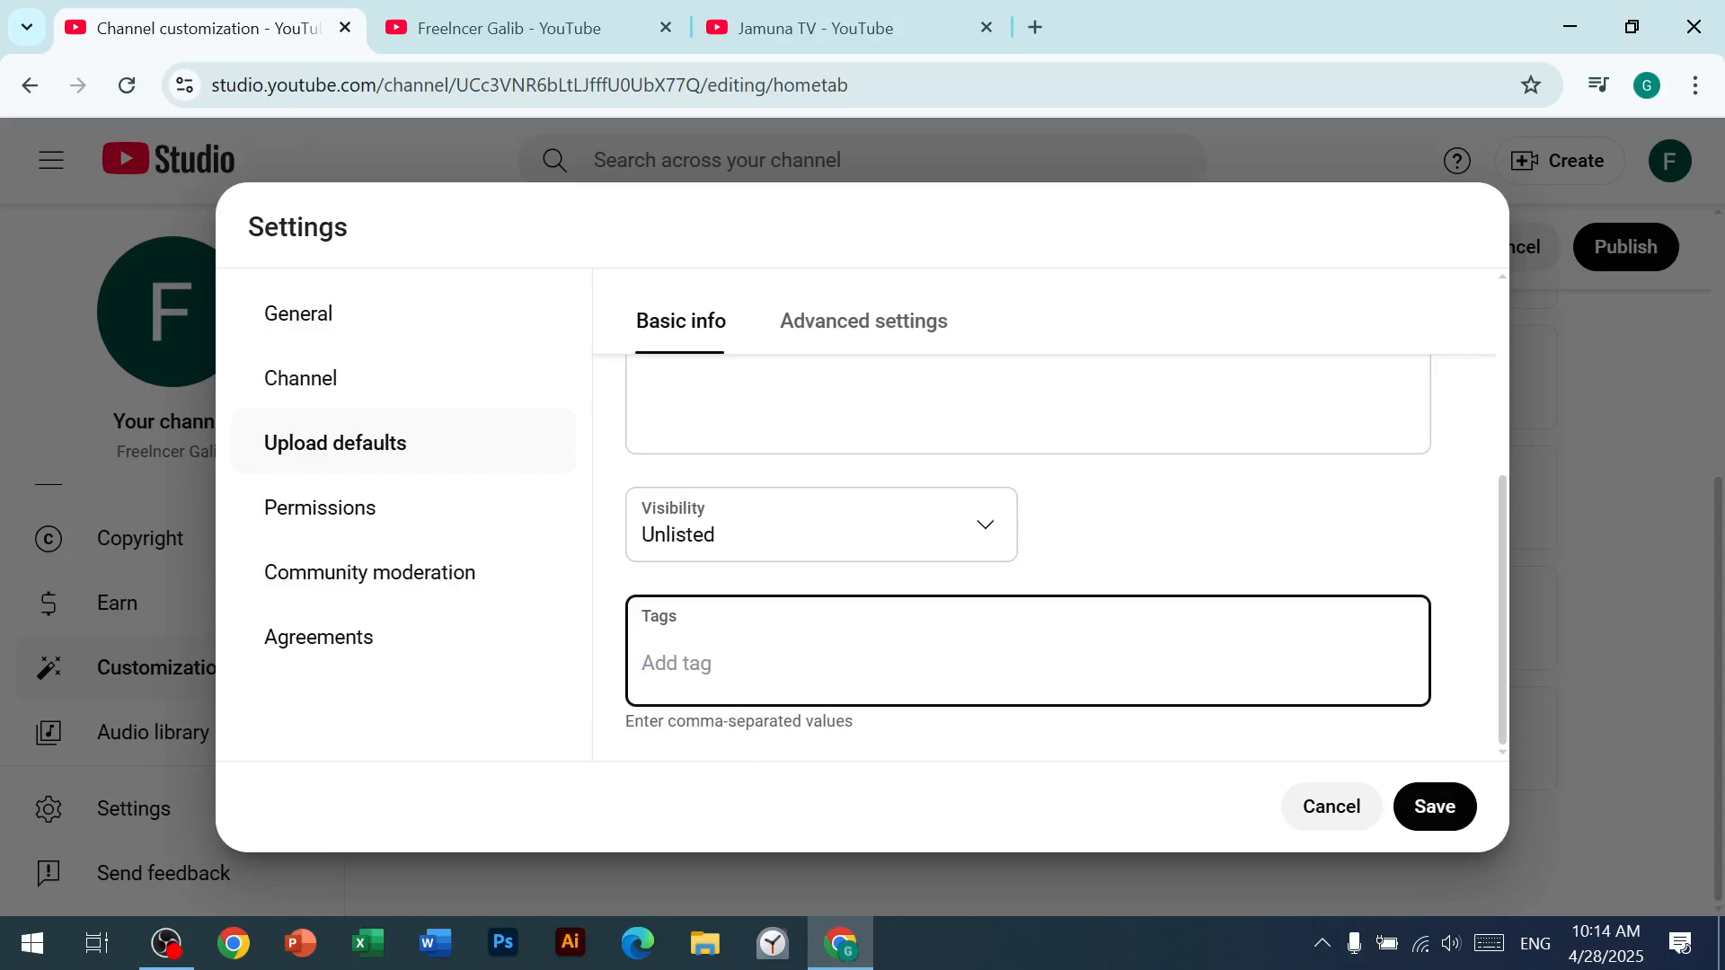
pyautogui.write('Freelncer Gali')
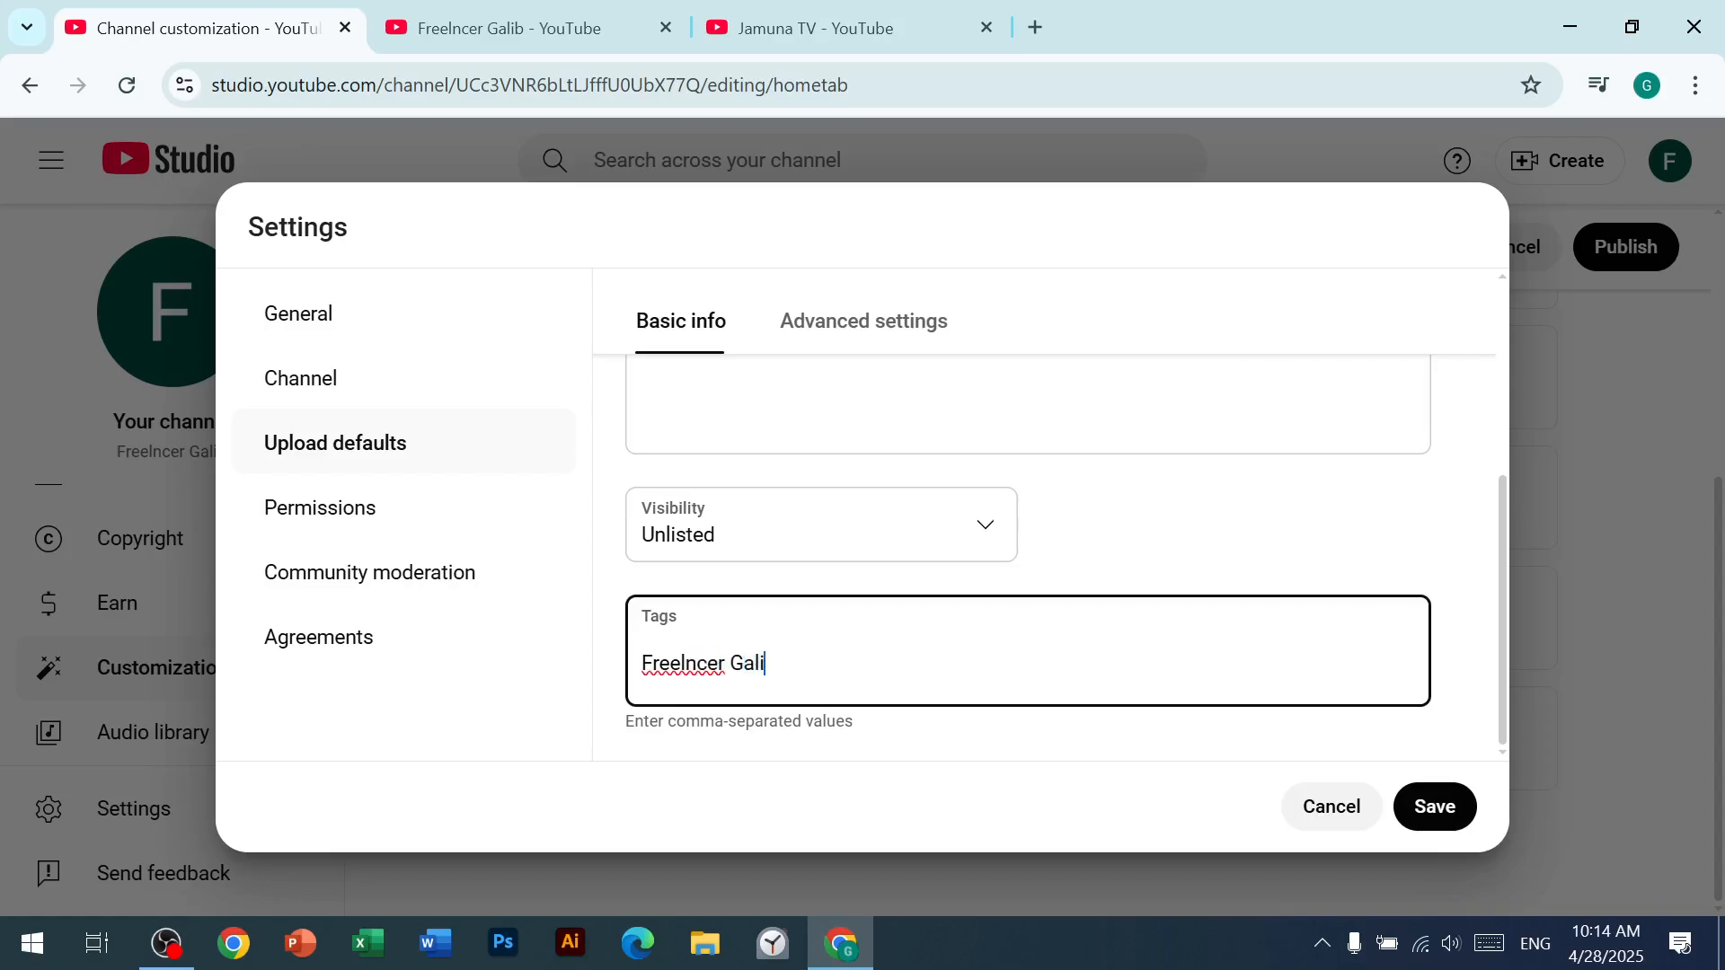
pyautogui.write('b')
pyautogui.press('Return')
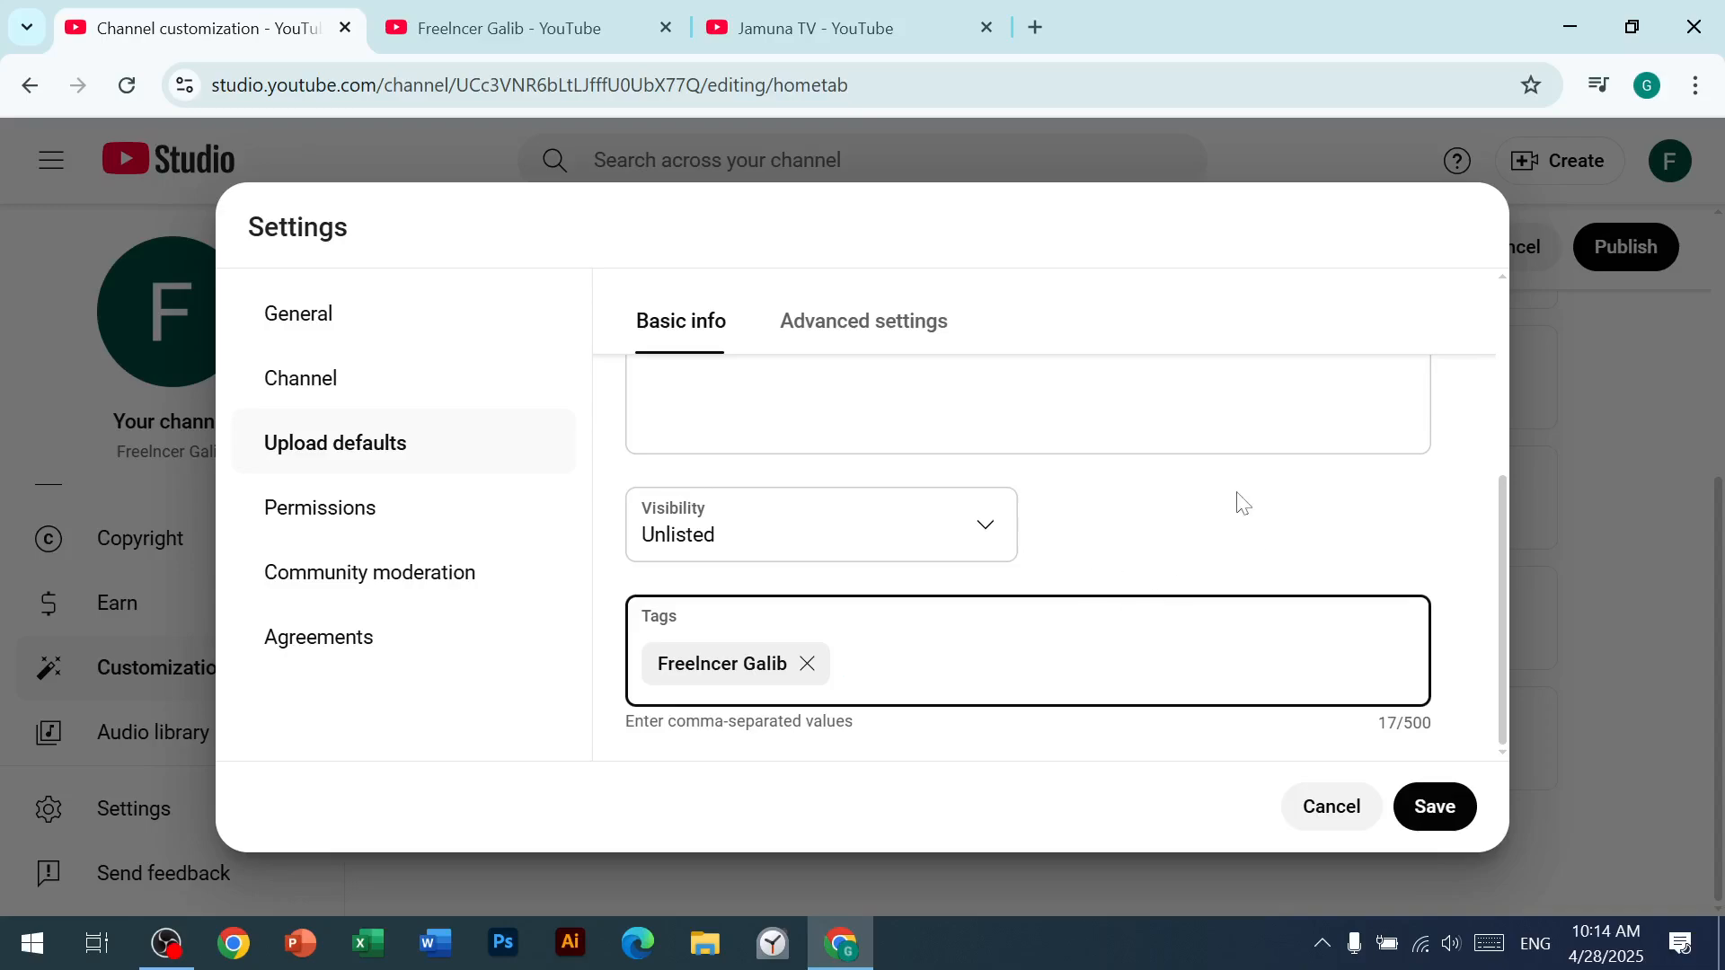
pyautogui.scroll(5, 867, 618)
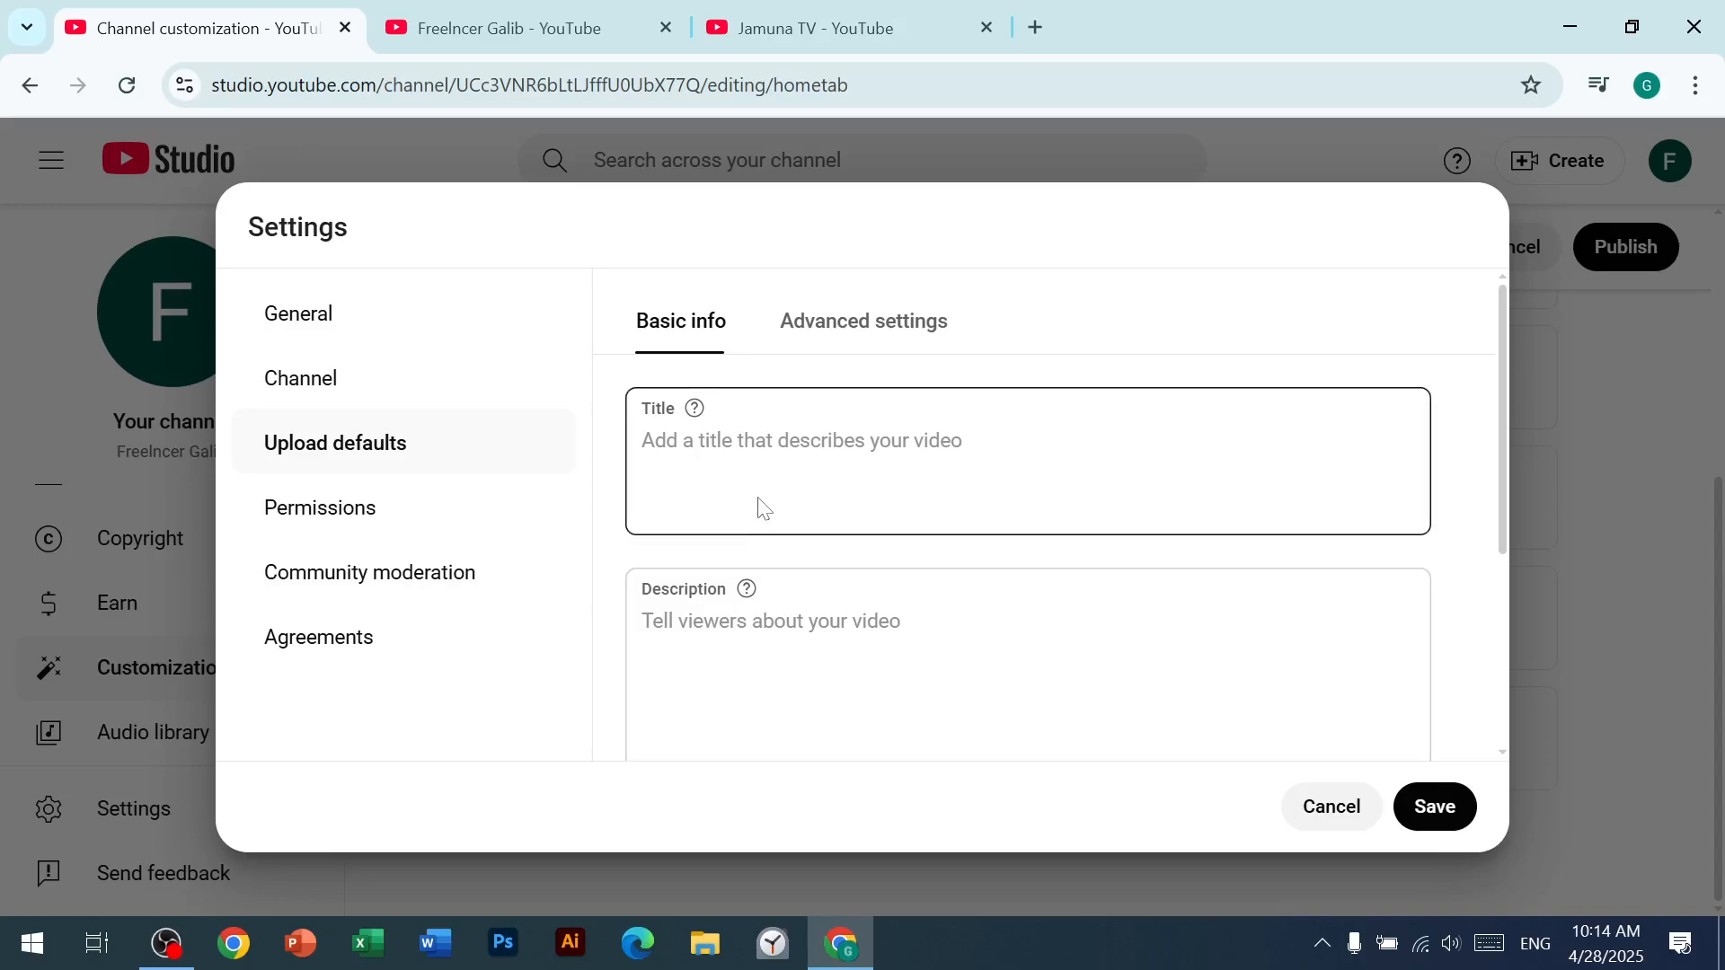
pyautogui.click(638, 620)
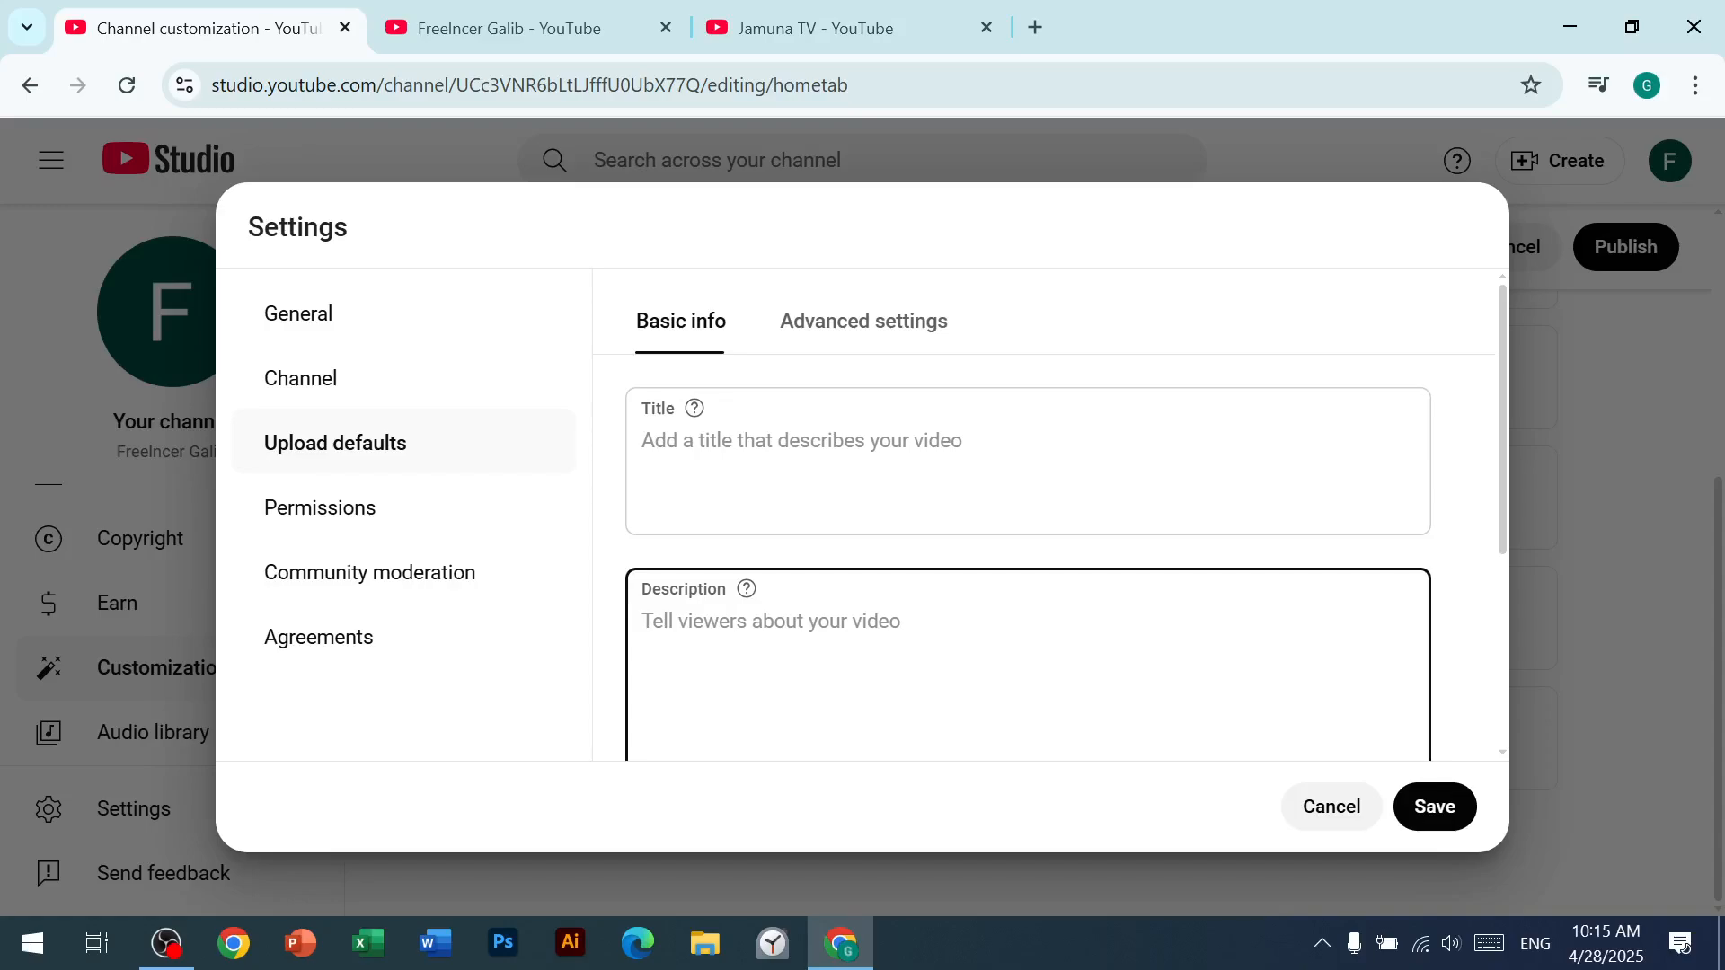
pyautogui.write('Fac')
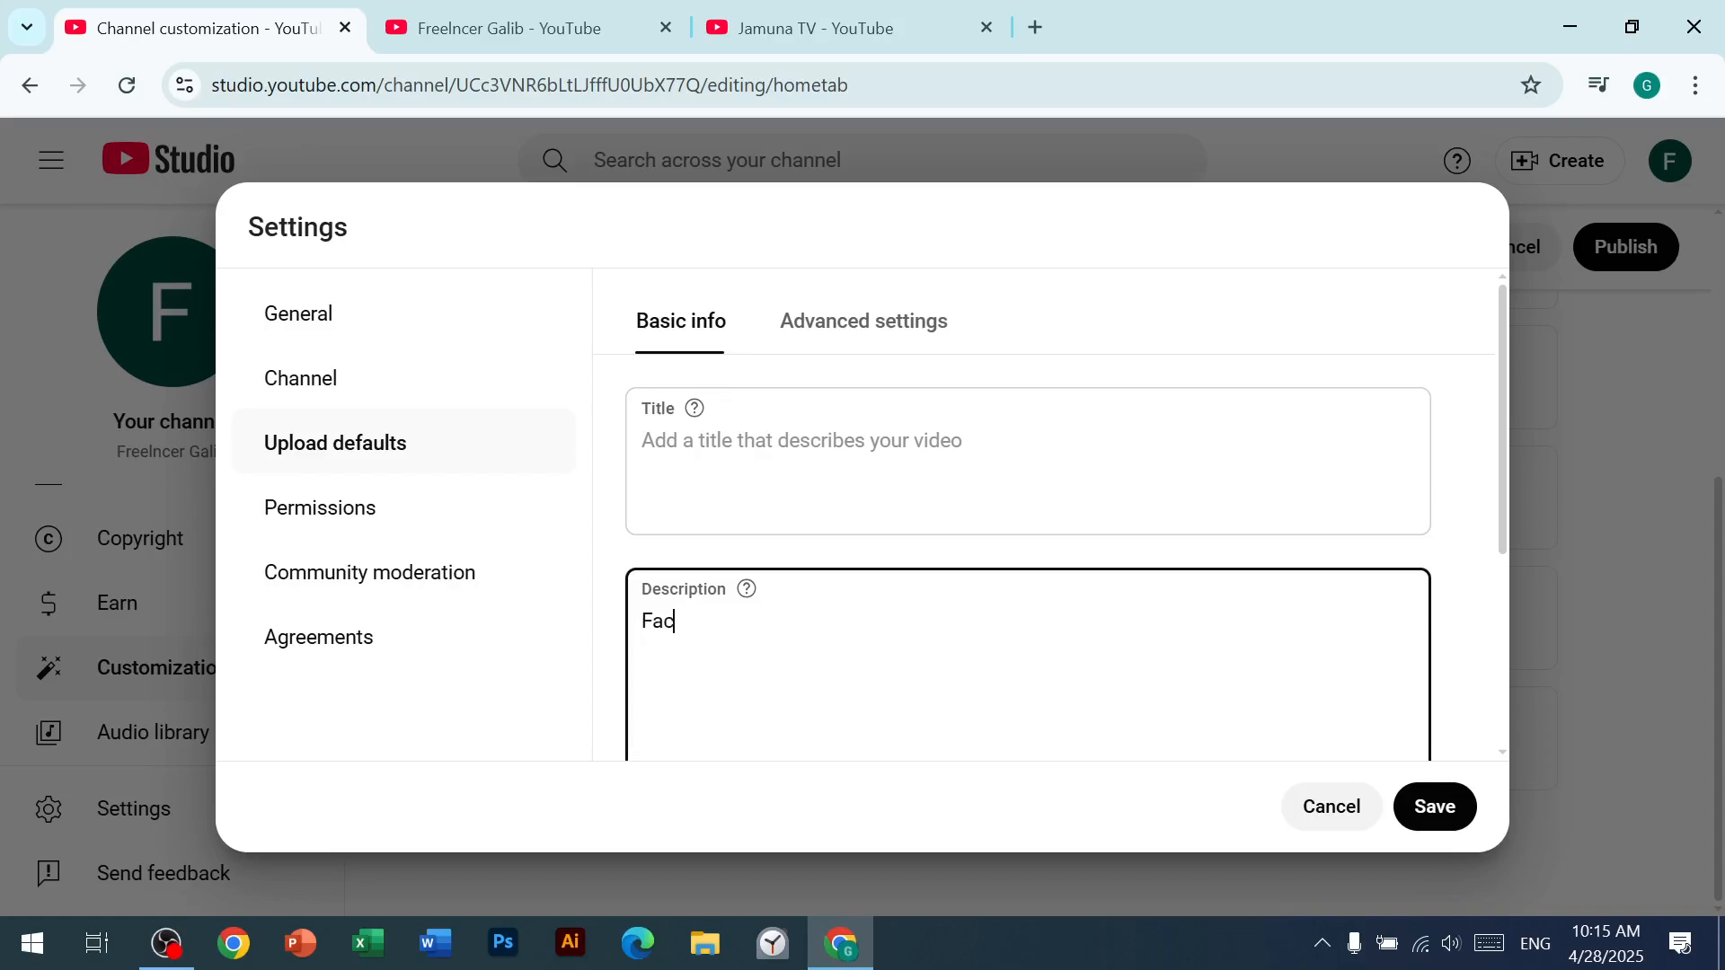
pyautogui.write('eboo')
pyautogui.press('BackSpace')
pyautogui.press('BackSpace')
pyautogui.press('BackSpace')
pyautogui.press('BackSpace')
pyautogui.press('BackSpace')
pyautogui.press('BackSpace')
pyautogui.press('BackSpace')
pyautogui.press('BackSpace')
pyautogui.press('BackSpace')
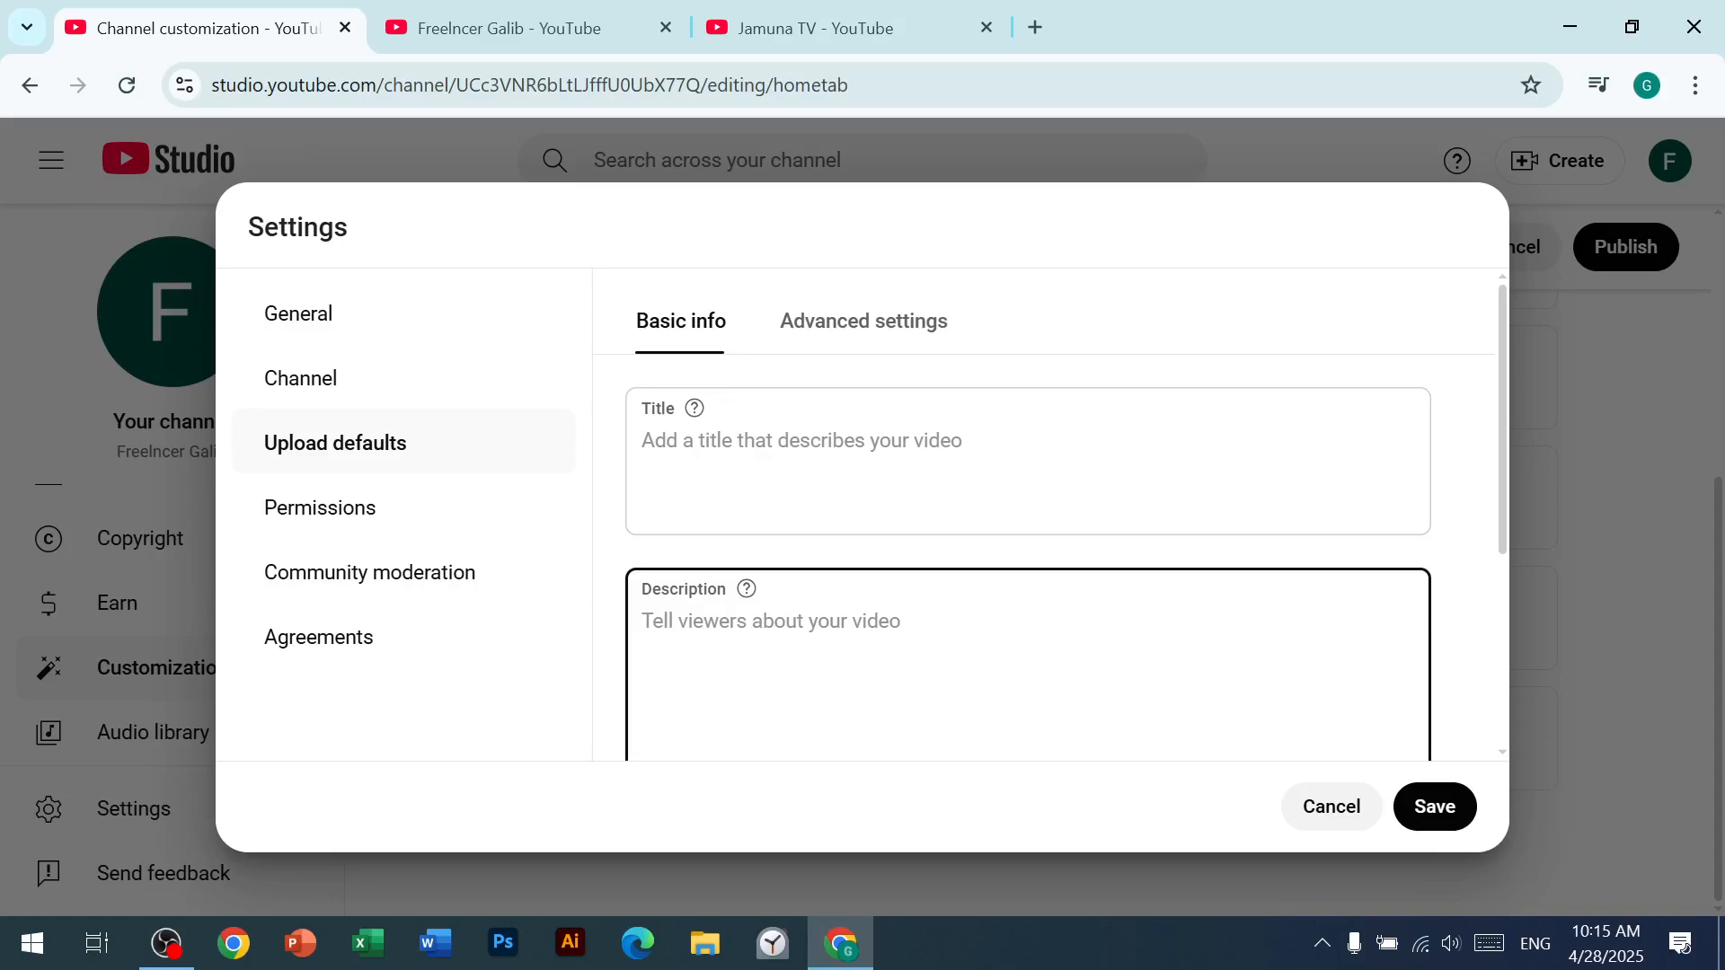
pyautogui.click(966, 514)
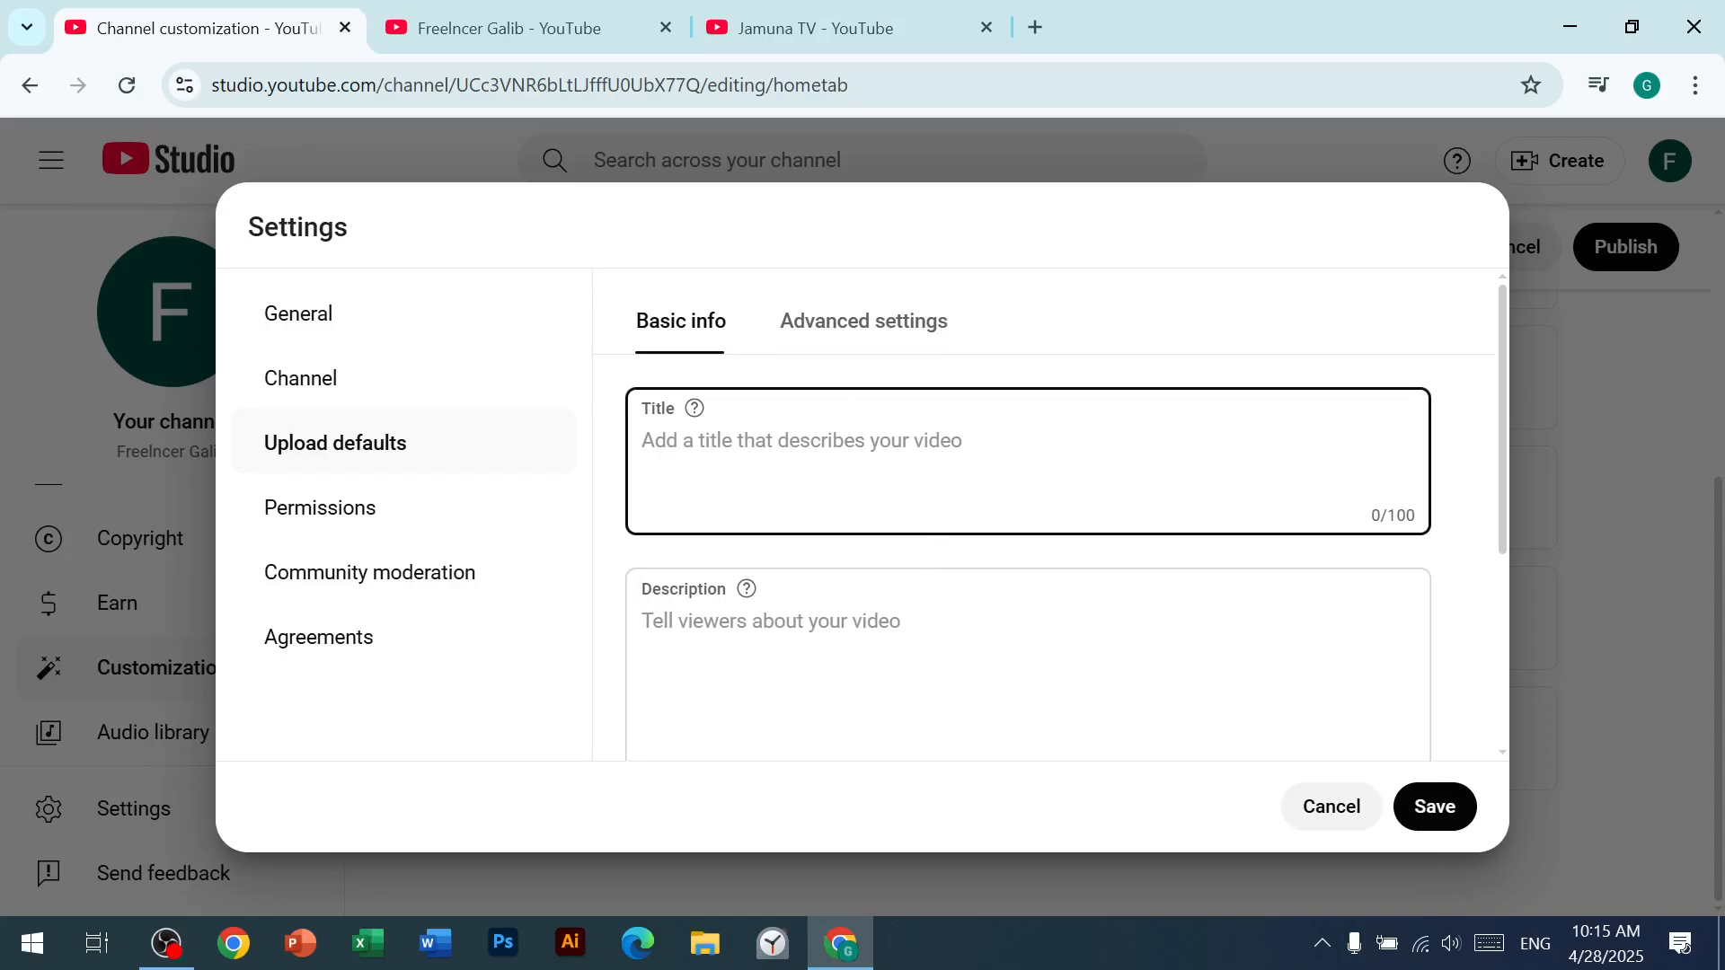
# Step: Set the default video category to Education in the advanced upload defaults
pyautogui.scroll(-3, 823, 582)
pyautogui.scroll(-1, 823, 582)
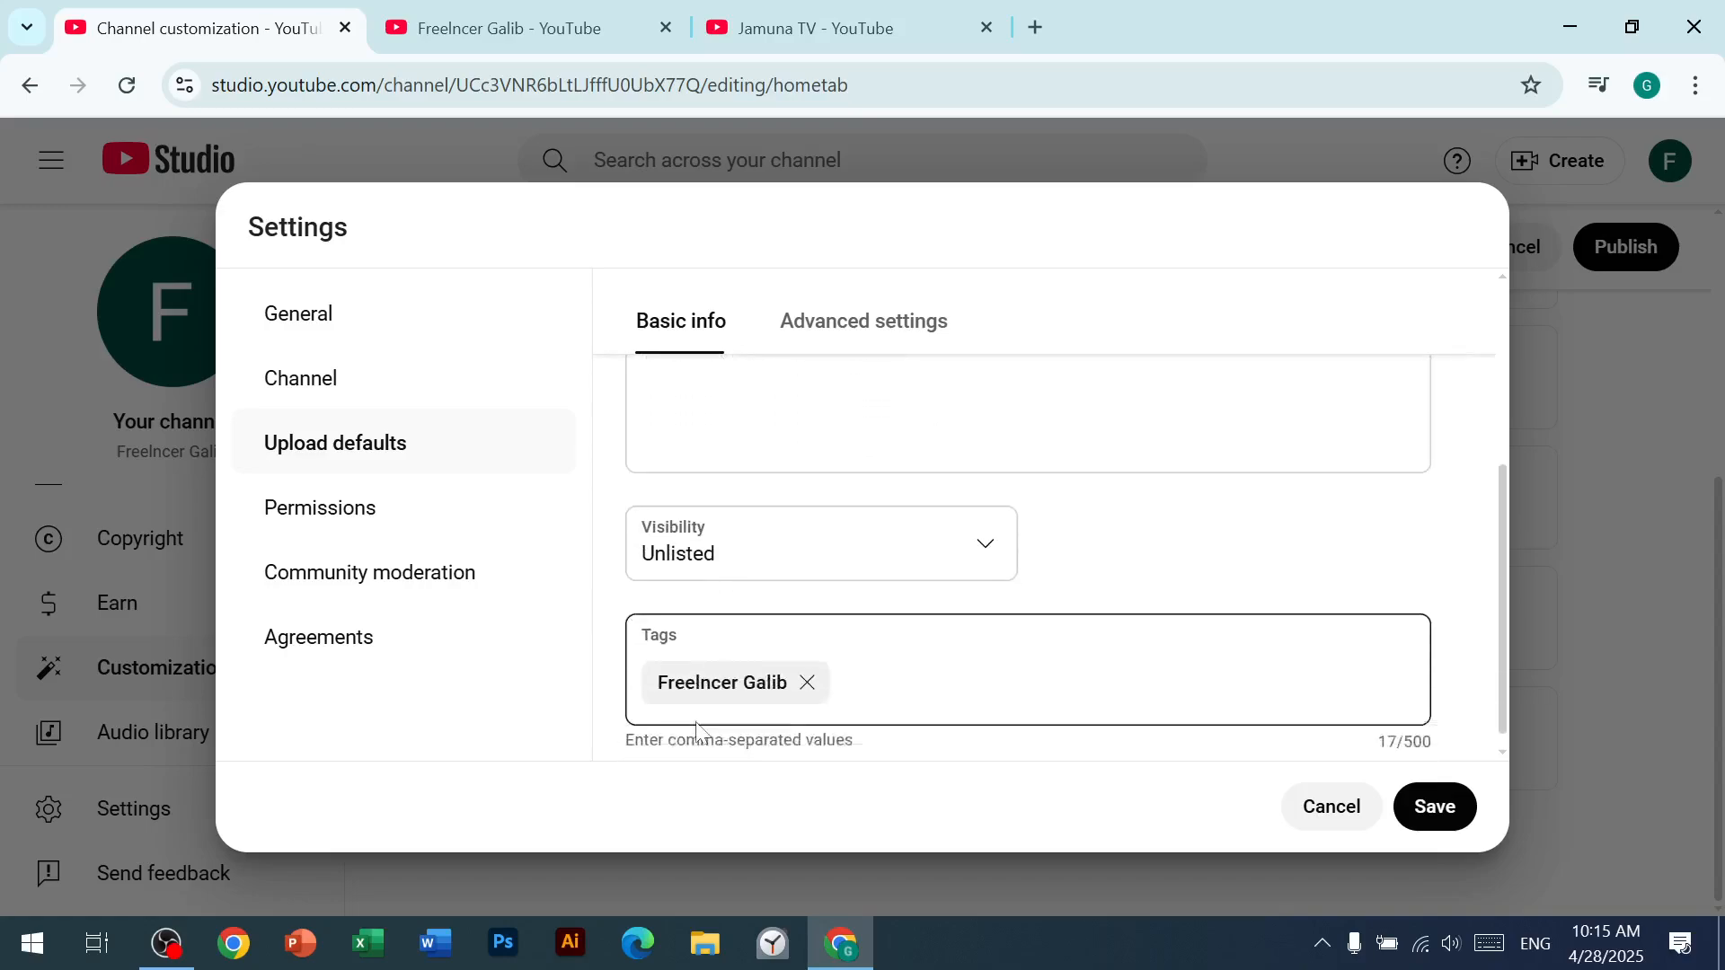
pyautogui.click(880, 329)
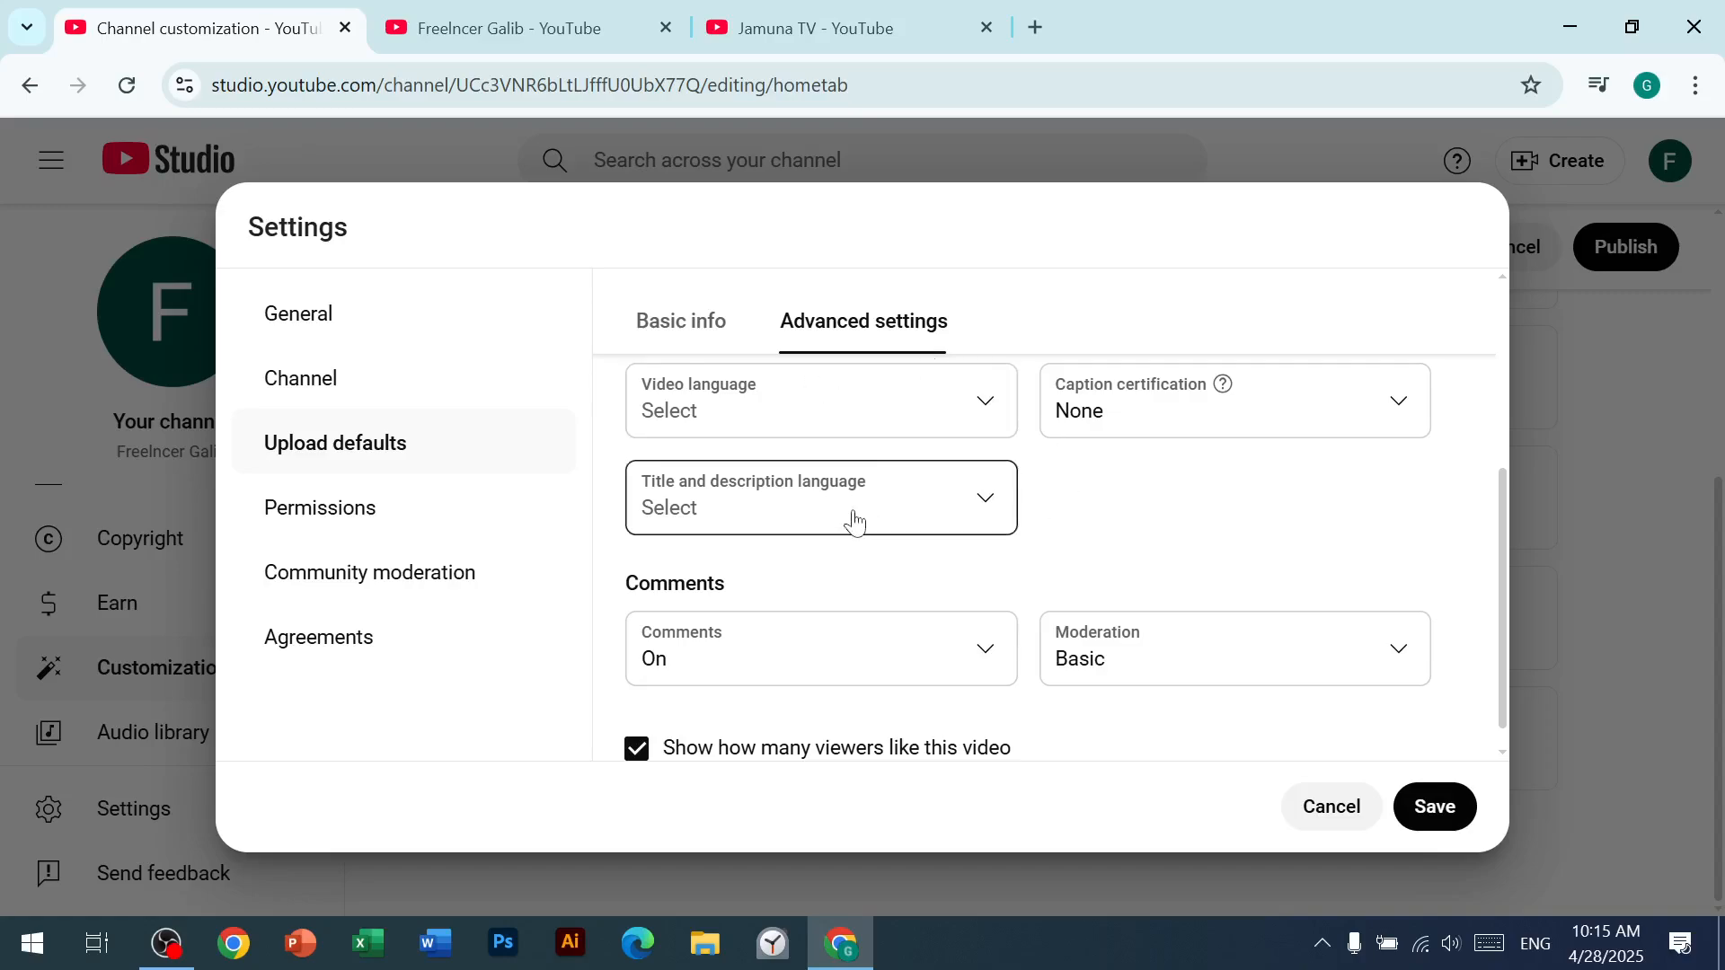
pyautogui.scroll(2, 851, 520)
pyautogui.scroll(2, 839, 520)
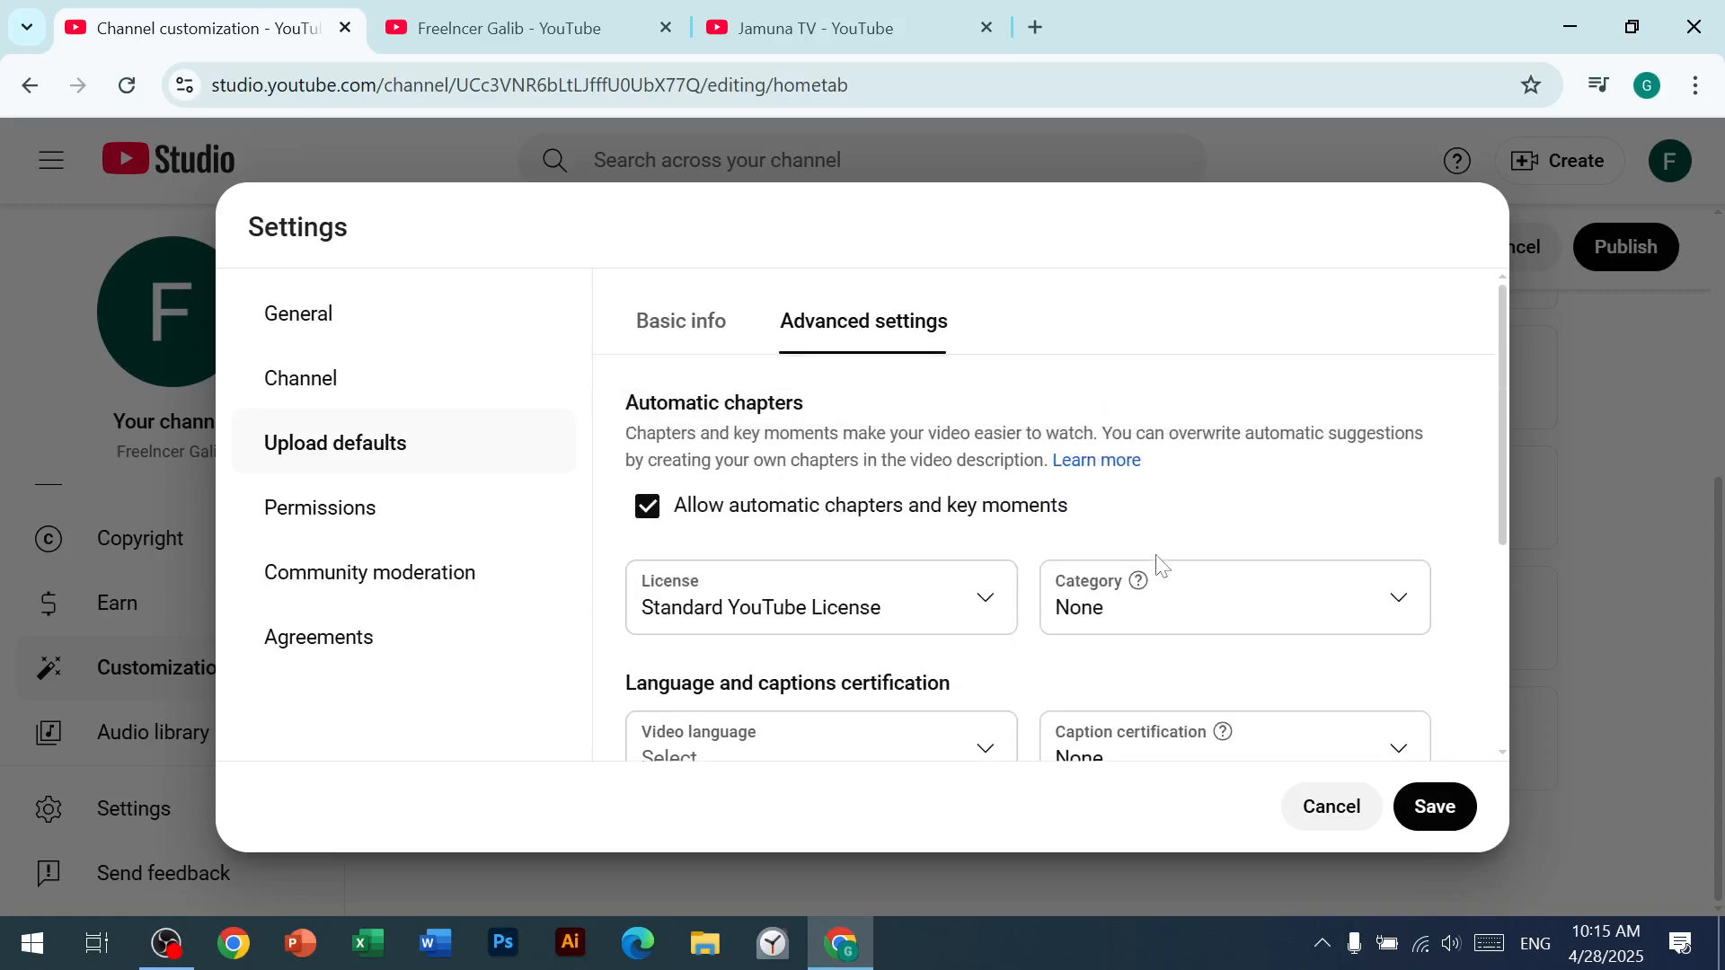
pyautogui.click(1378, 610)
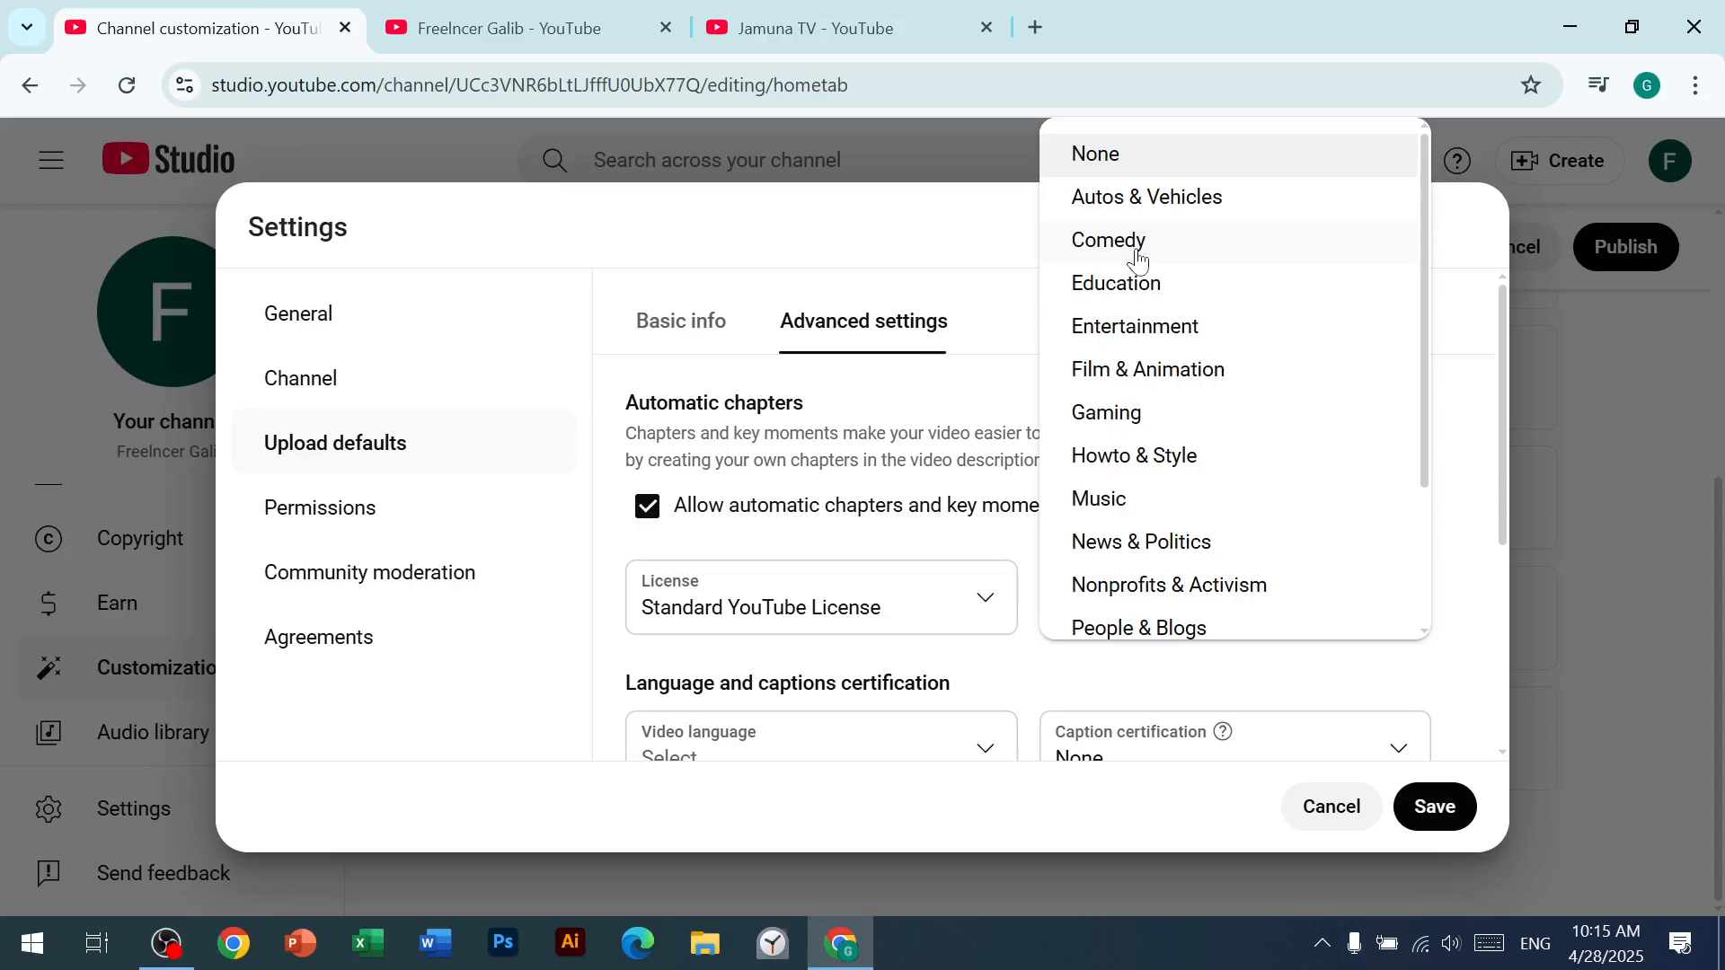
pyautogui.click(1120, 293)
# Step: Examine the full list of available video categories and choose Education again
pyautogui.click(1267, 608)
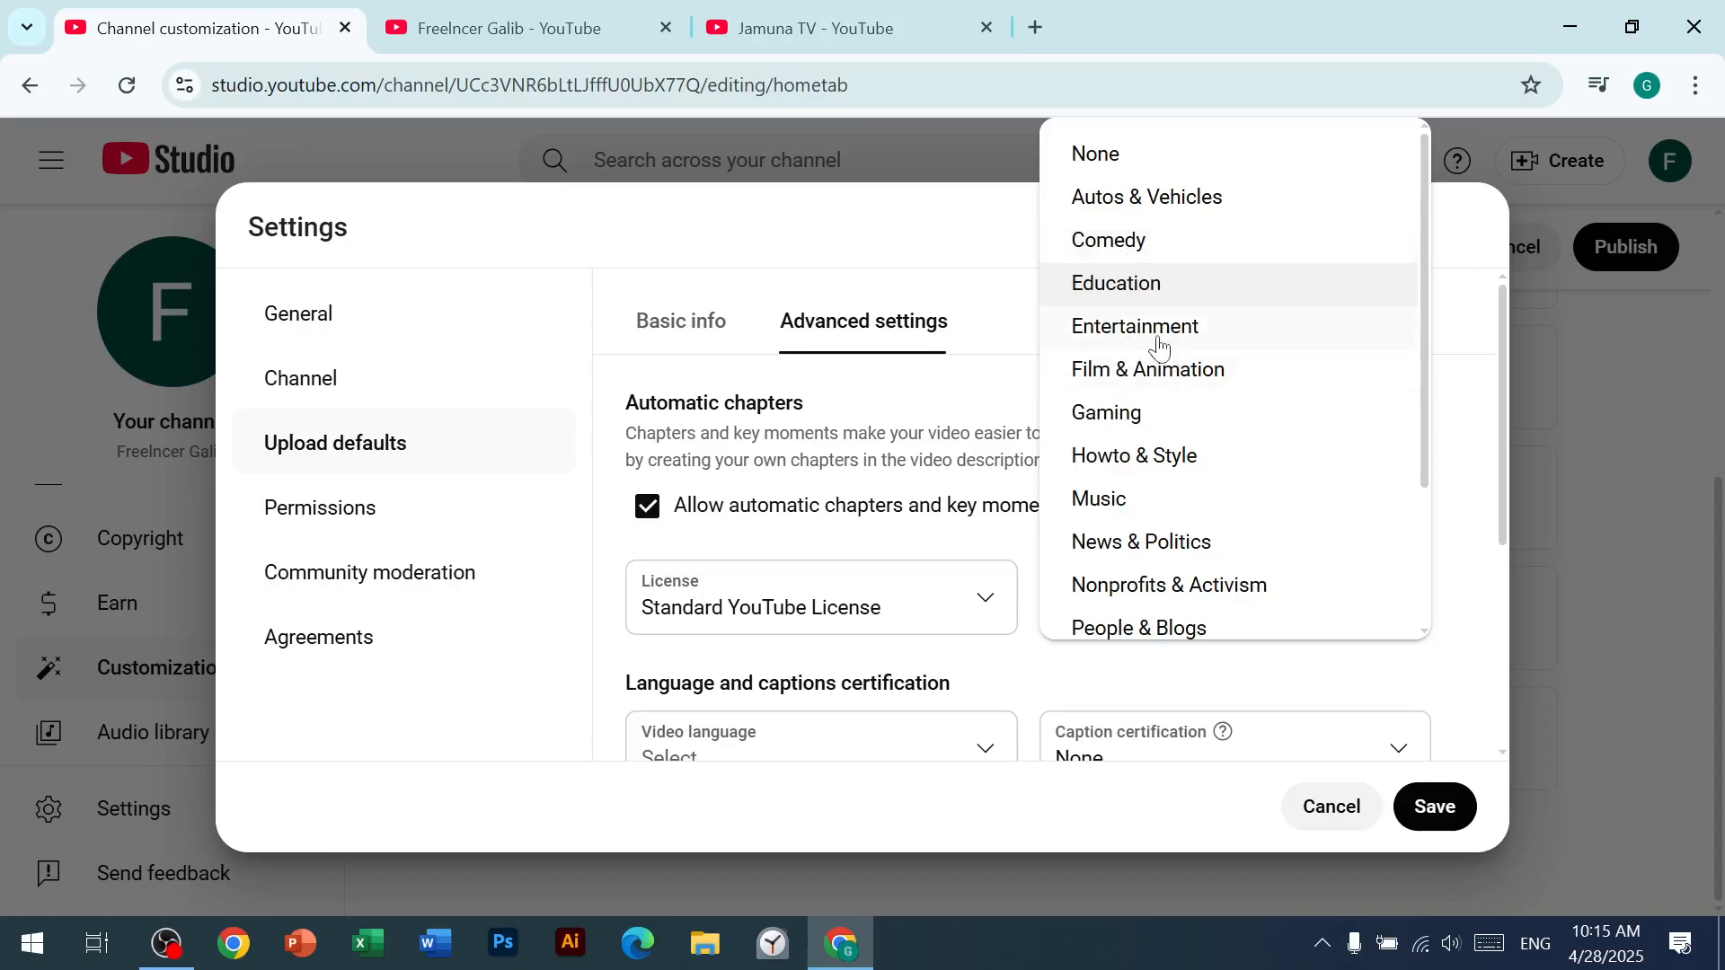
pyautogui.scroll(-2, 1159, 344)
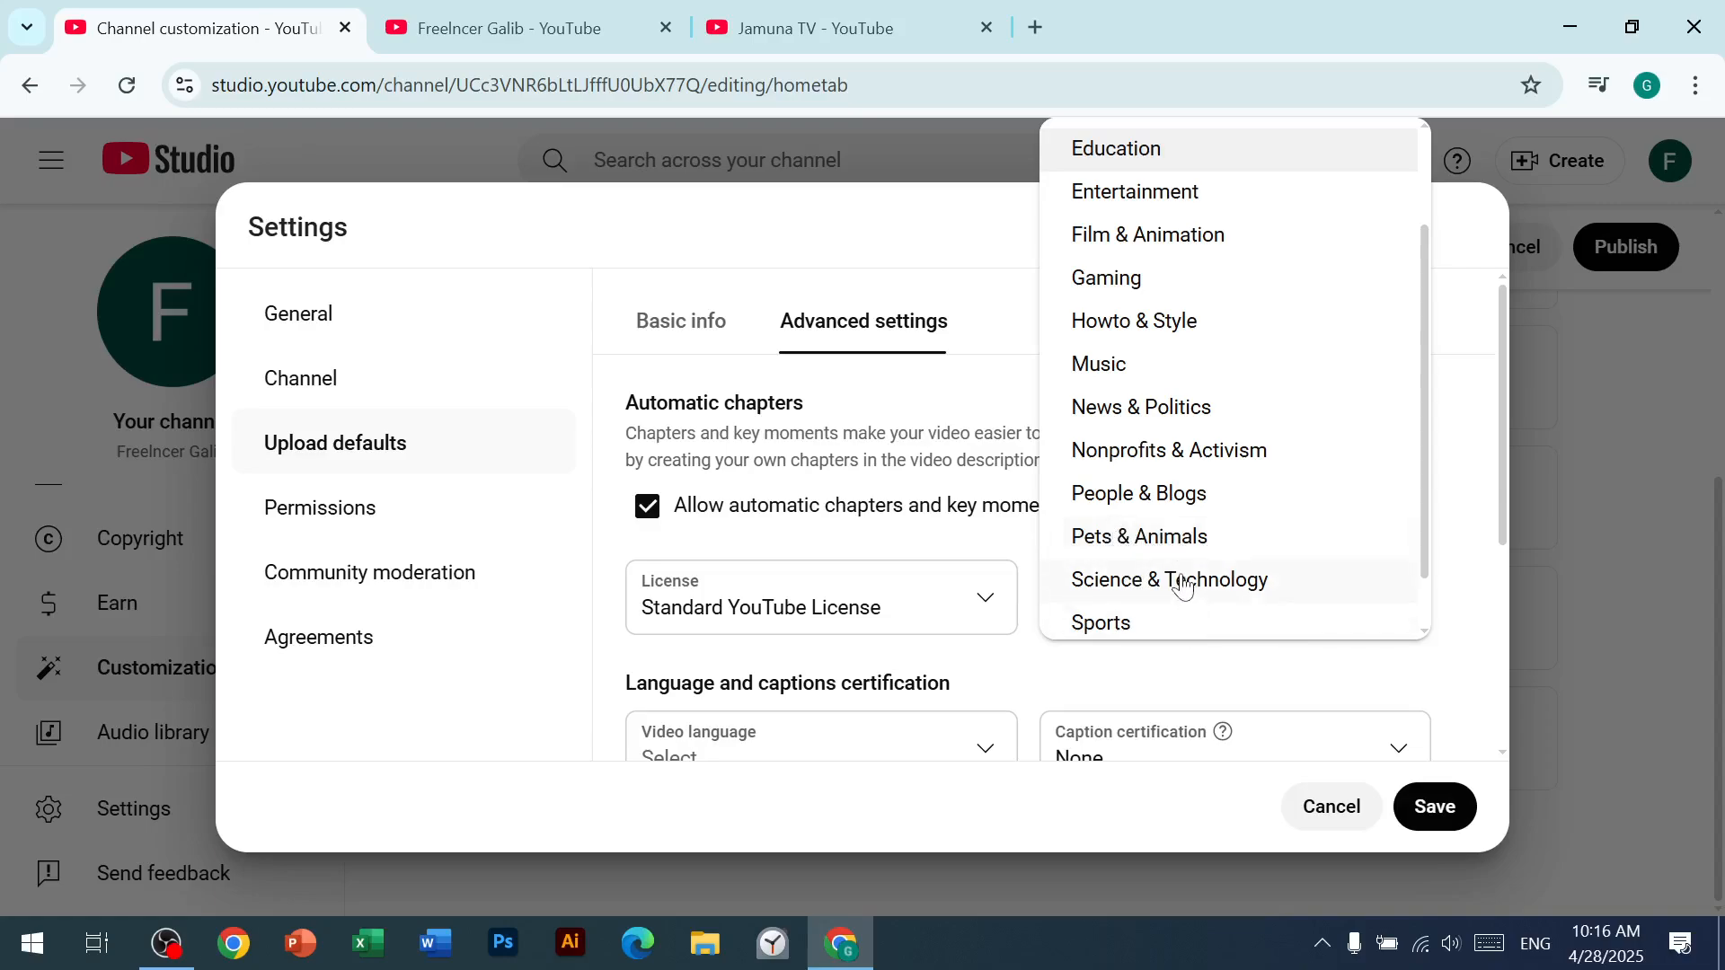
pyautogui.scroll(-1, 1183, 585)
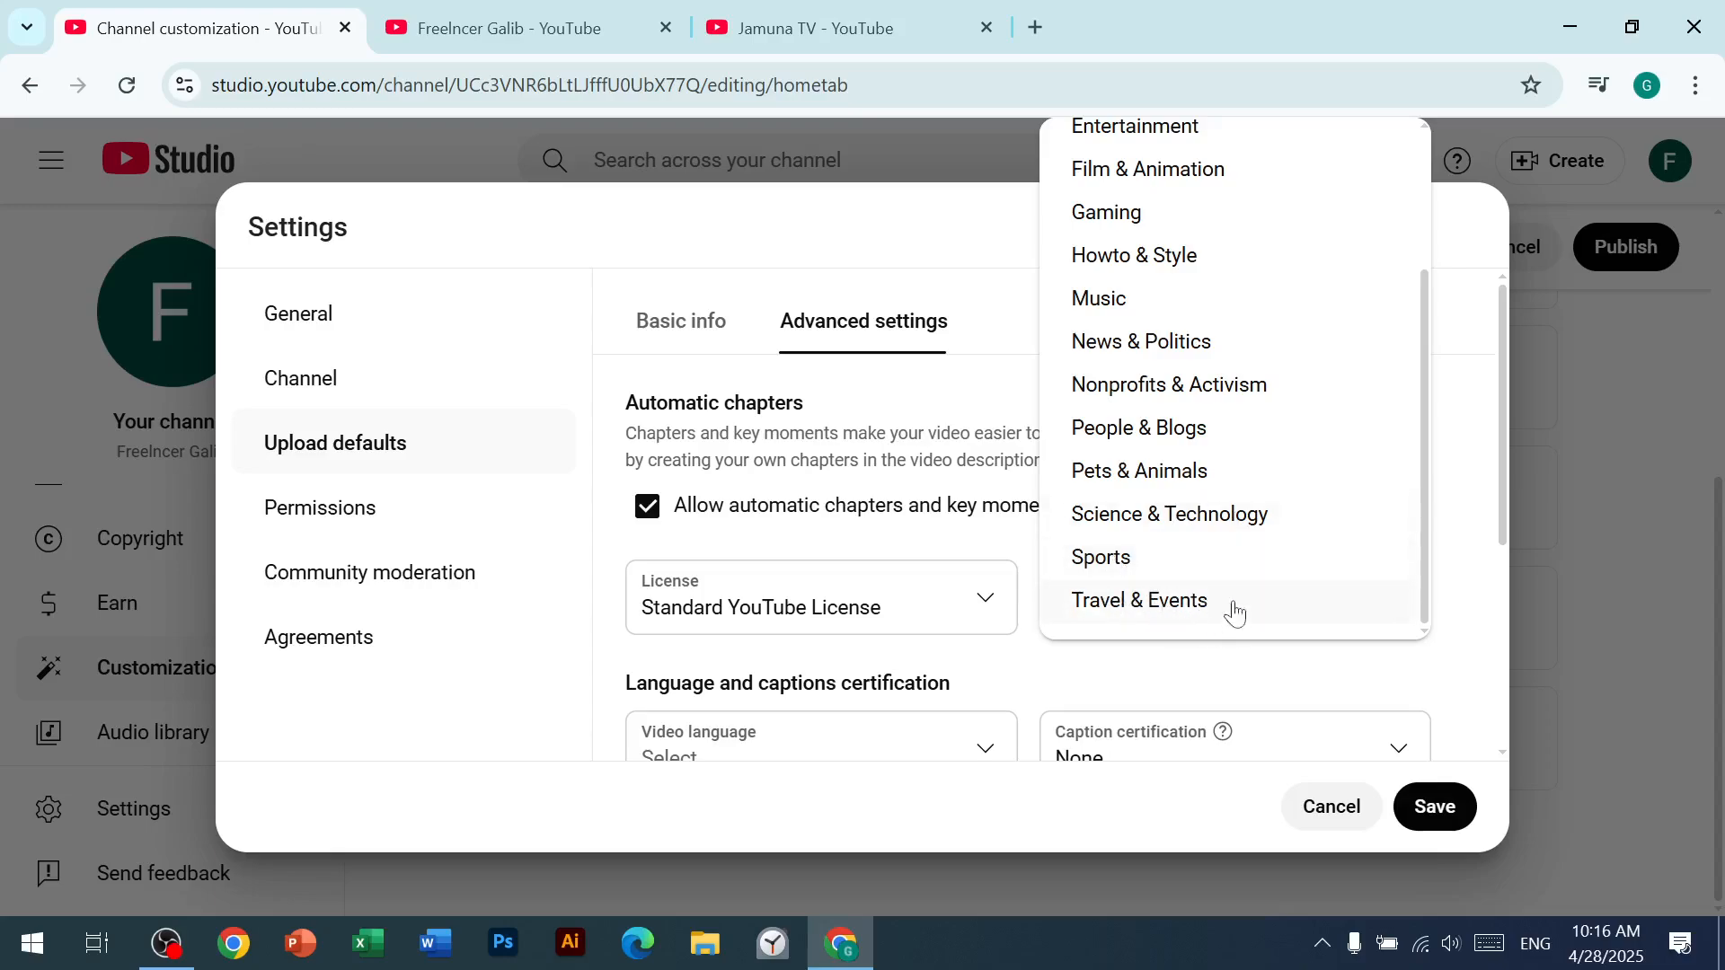
pyautogui.scroll(5, 1186, 596)
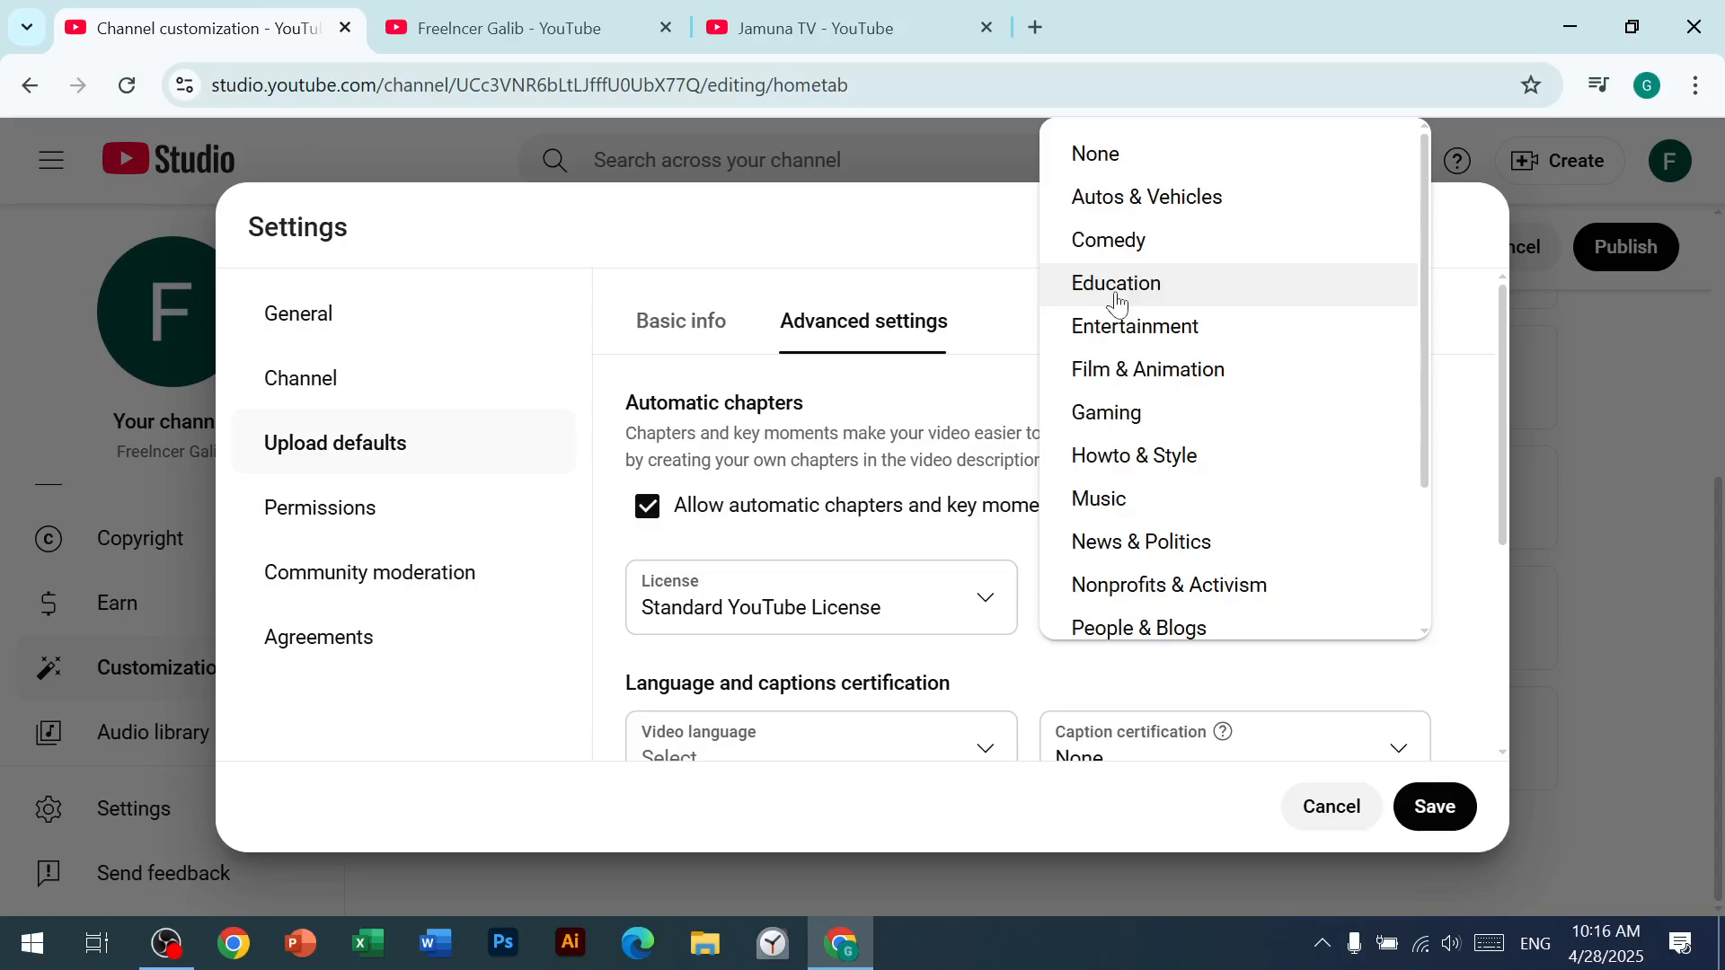
pyautogui.click(1117, 299)
# Step: Review the default language, caption certification and comment options for uploads, and save the settings
pyautogui.scroll(-2, 910, 543)
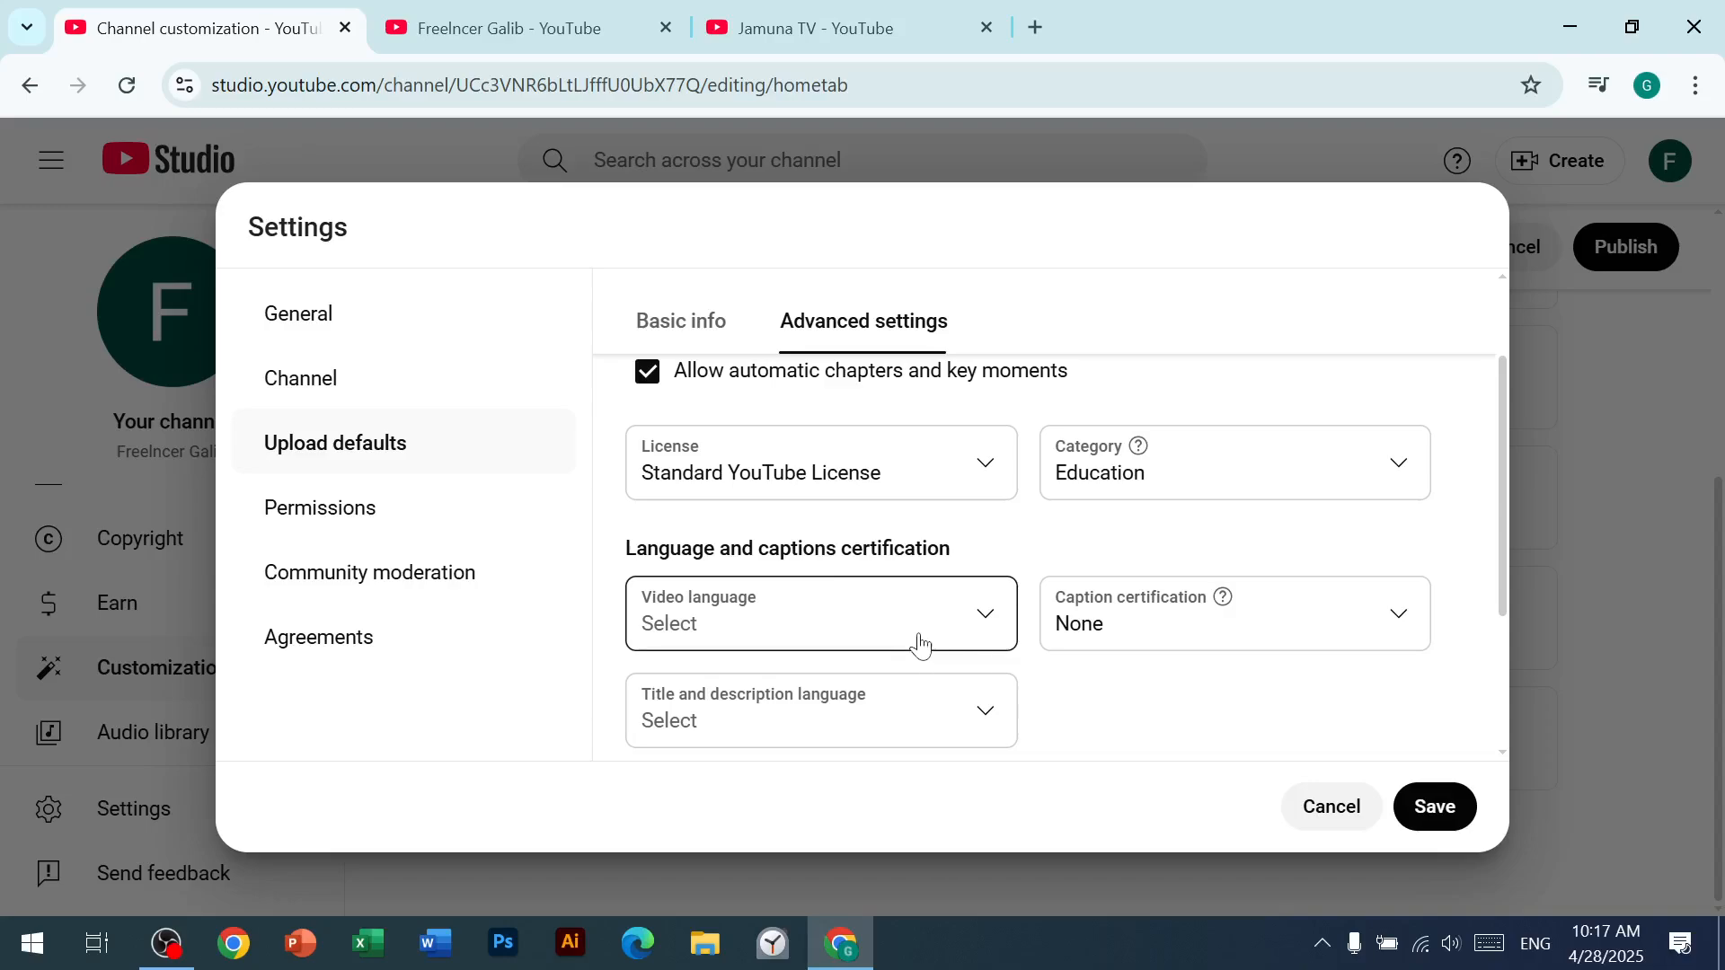
pyautogui.scroll(-1, 889, 638)
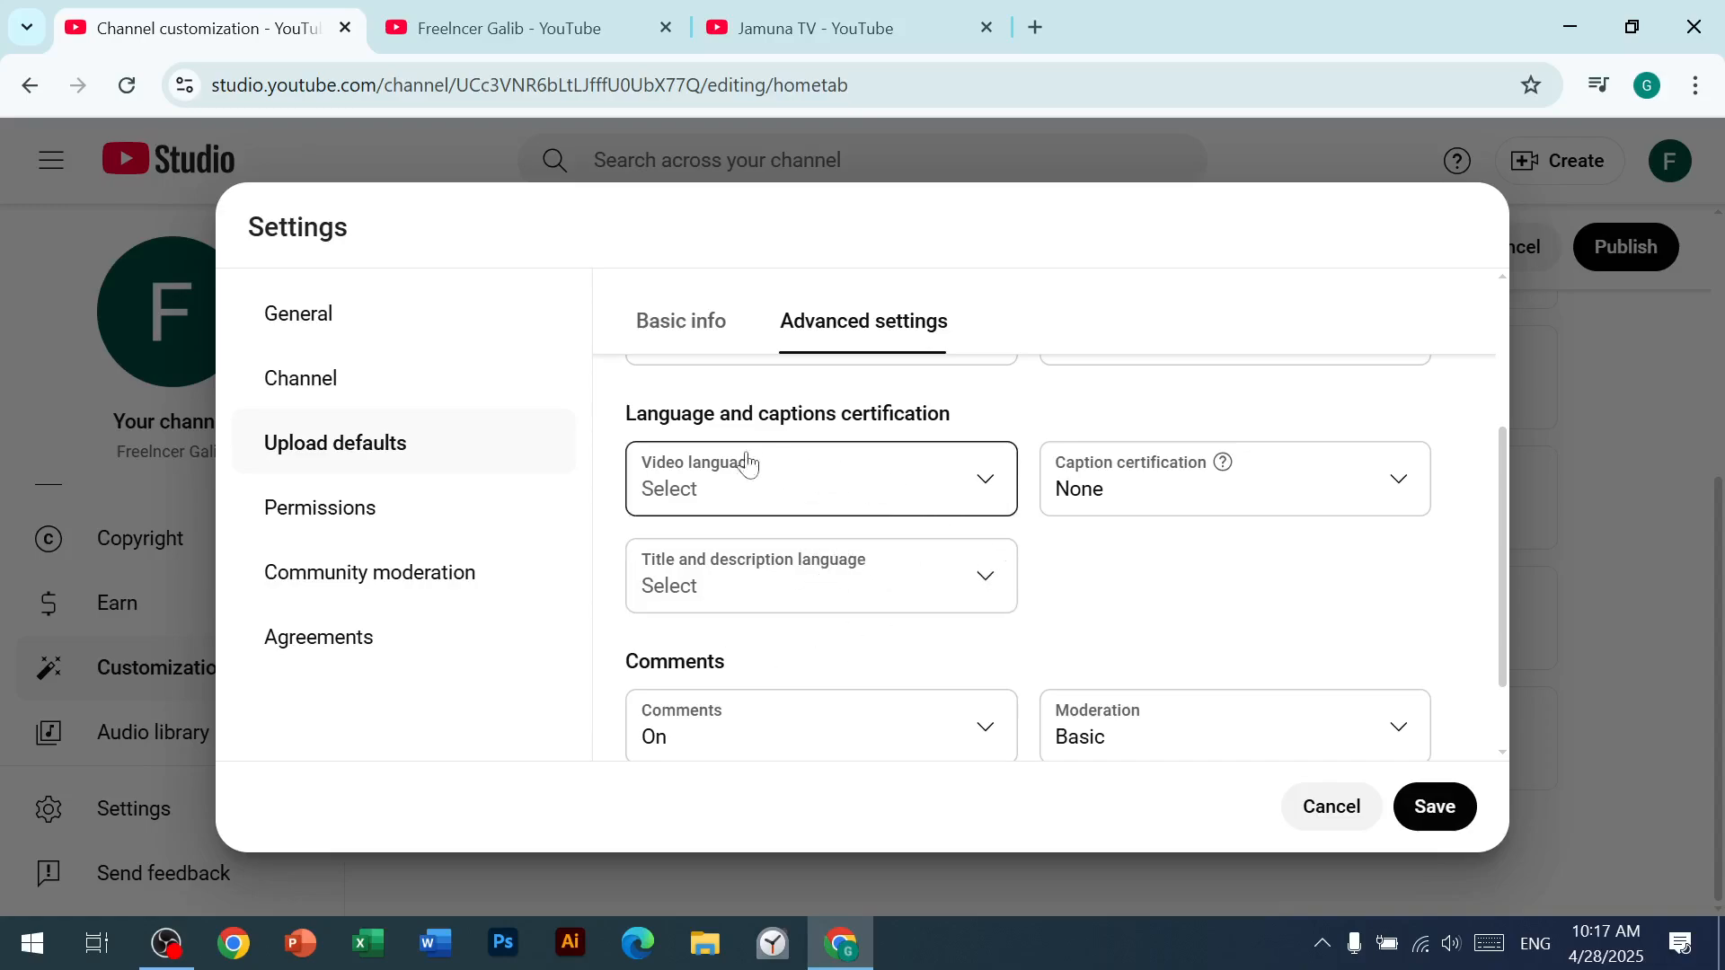
pyautogui.scroll(-1, 816, 525)
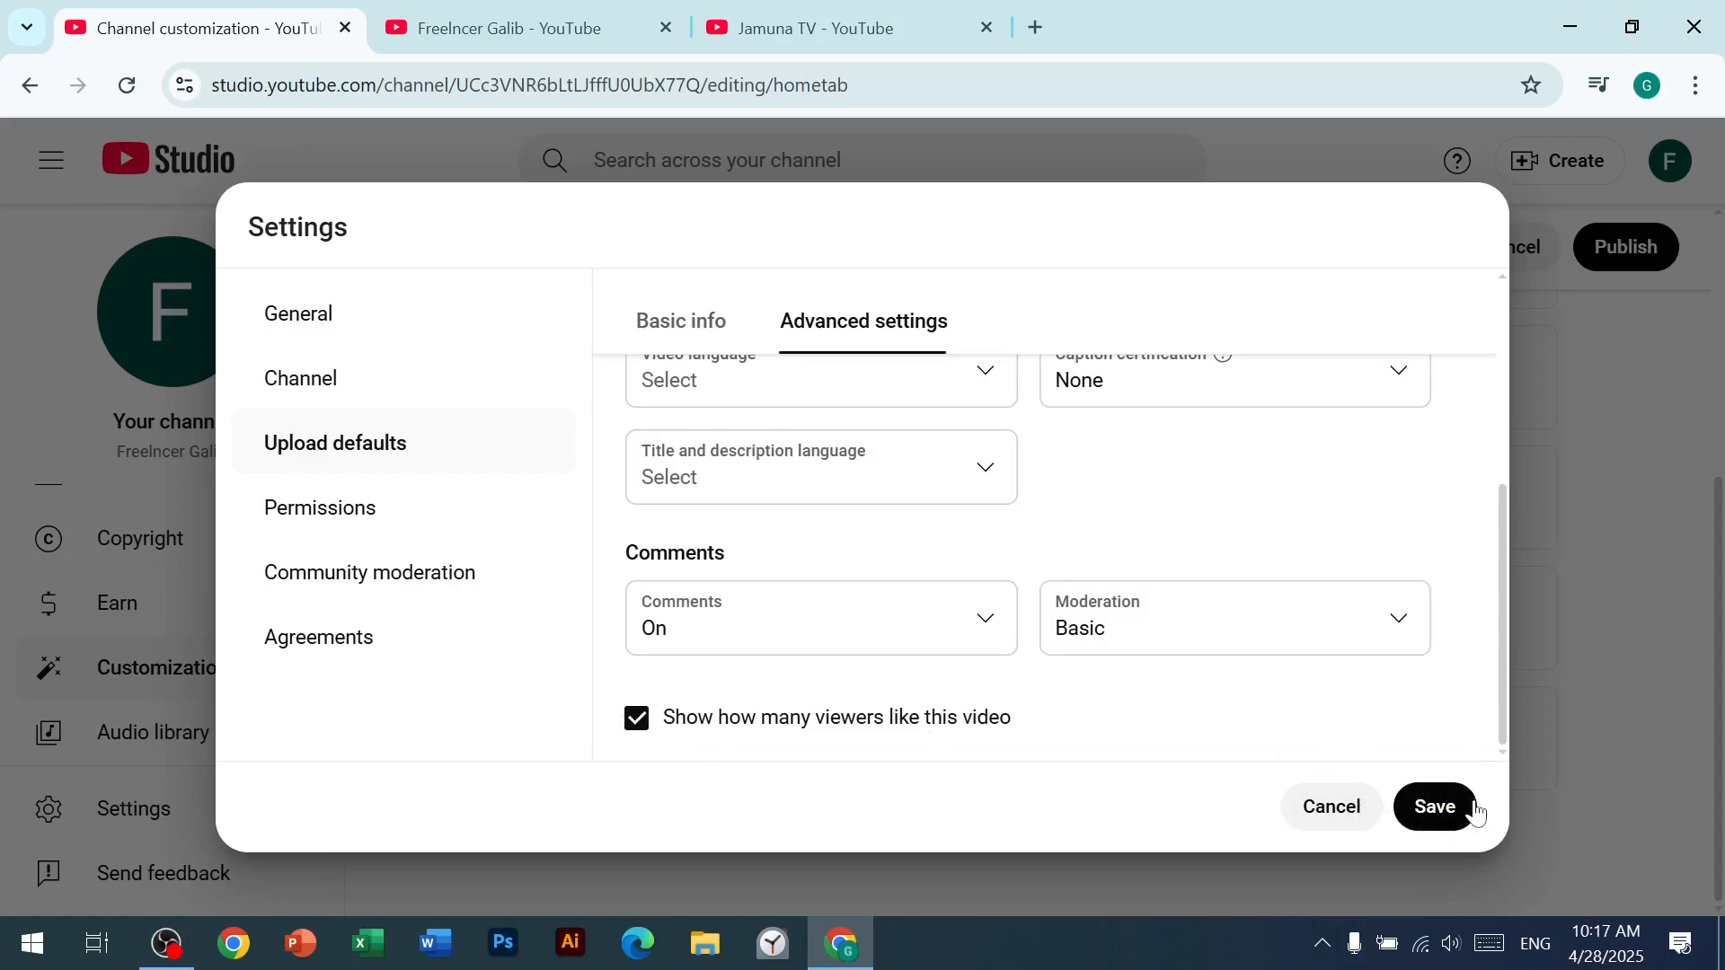
pyautogui.click(1442, 808)
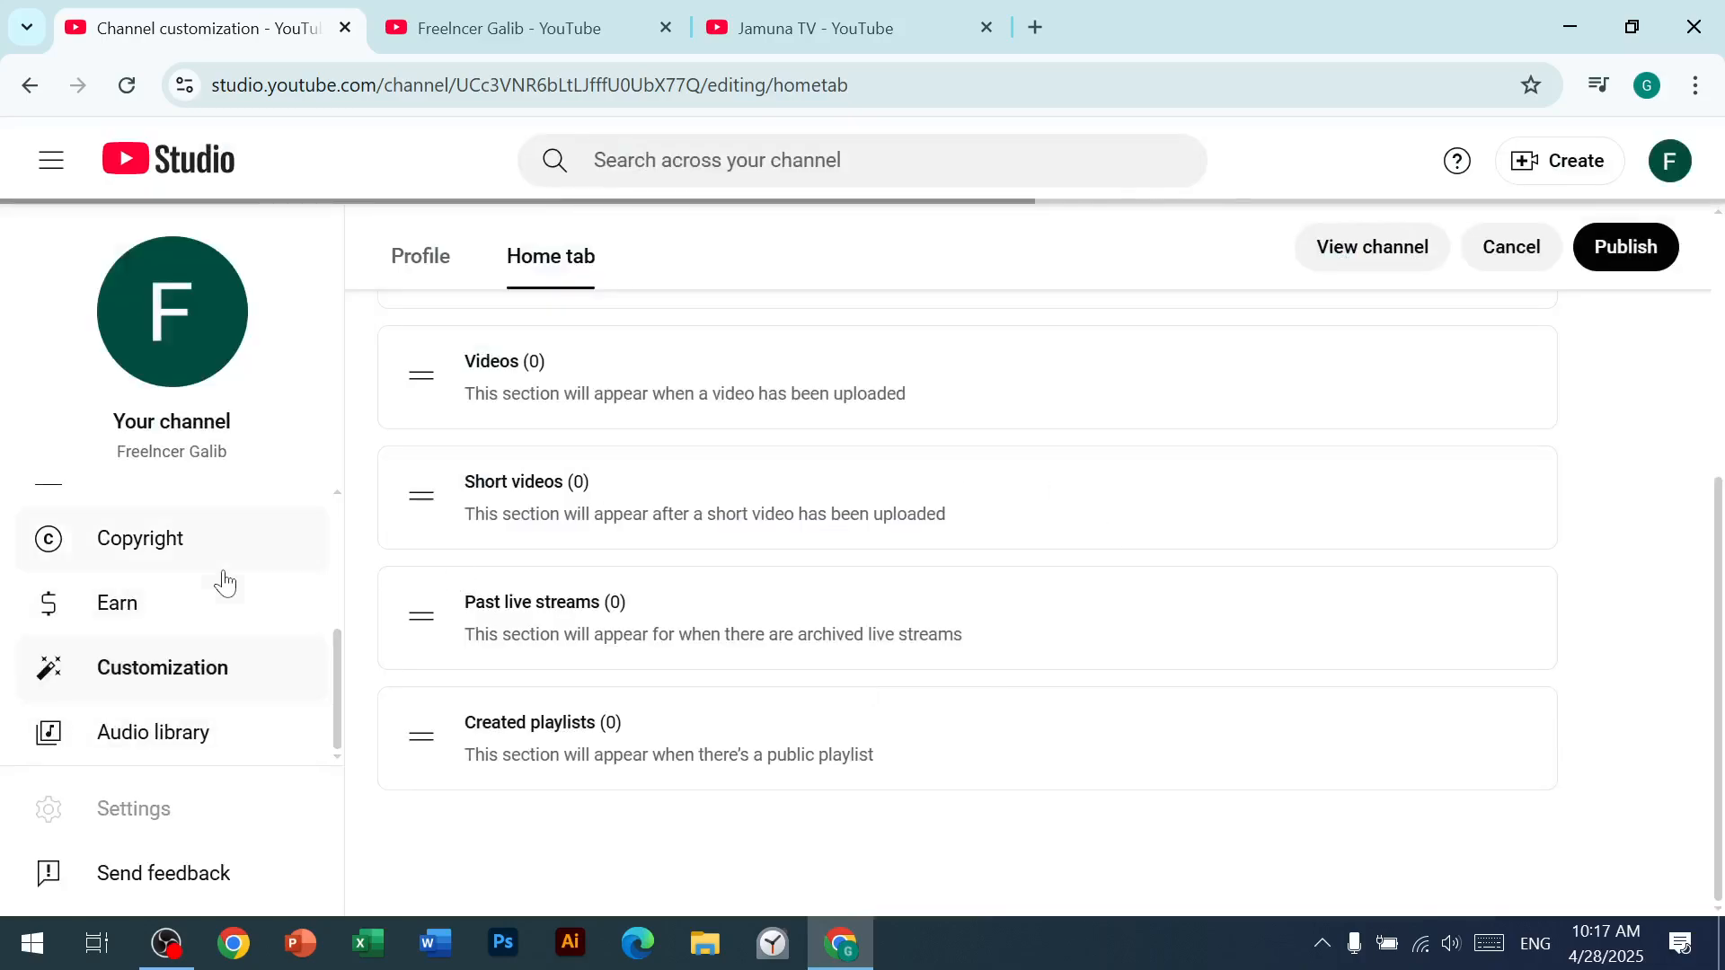
# Step: Review who has access to the channel in the permissions settings, and close the settings
pyautogui.click(133, 811)
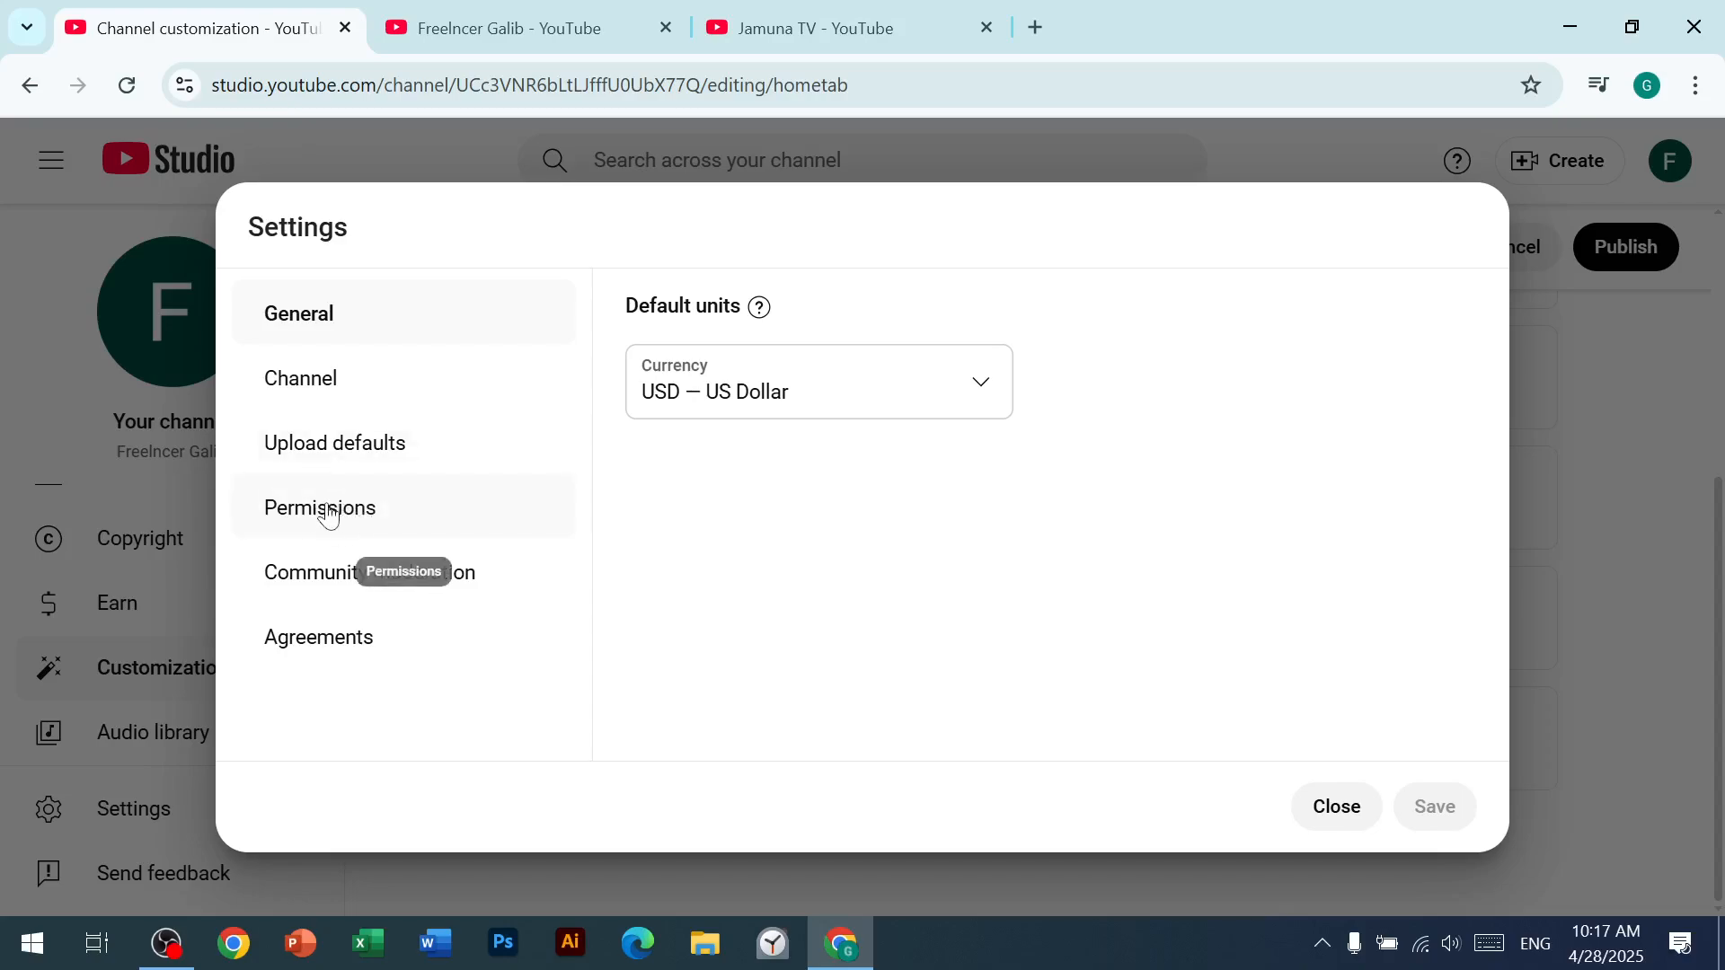
pyautogui.click(289, 509)
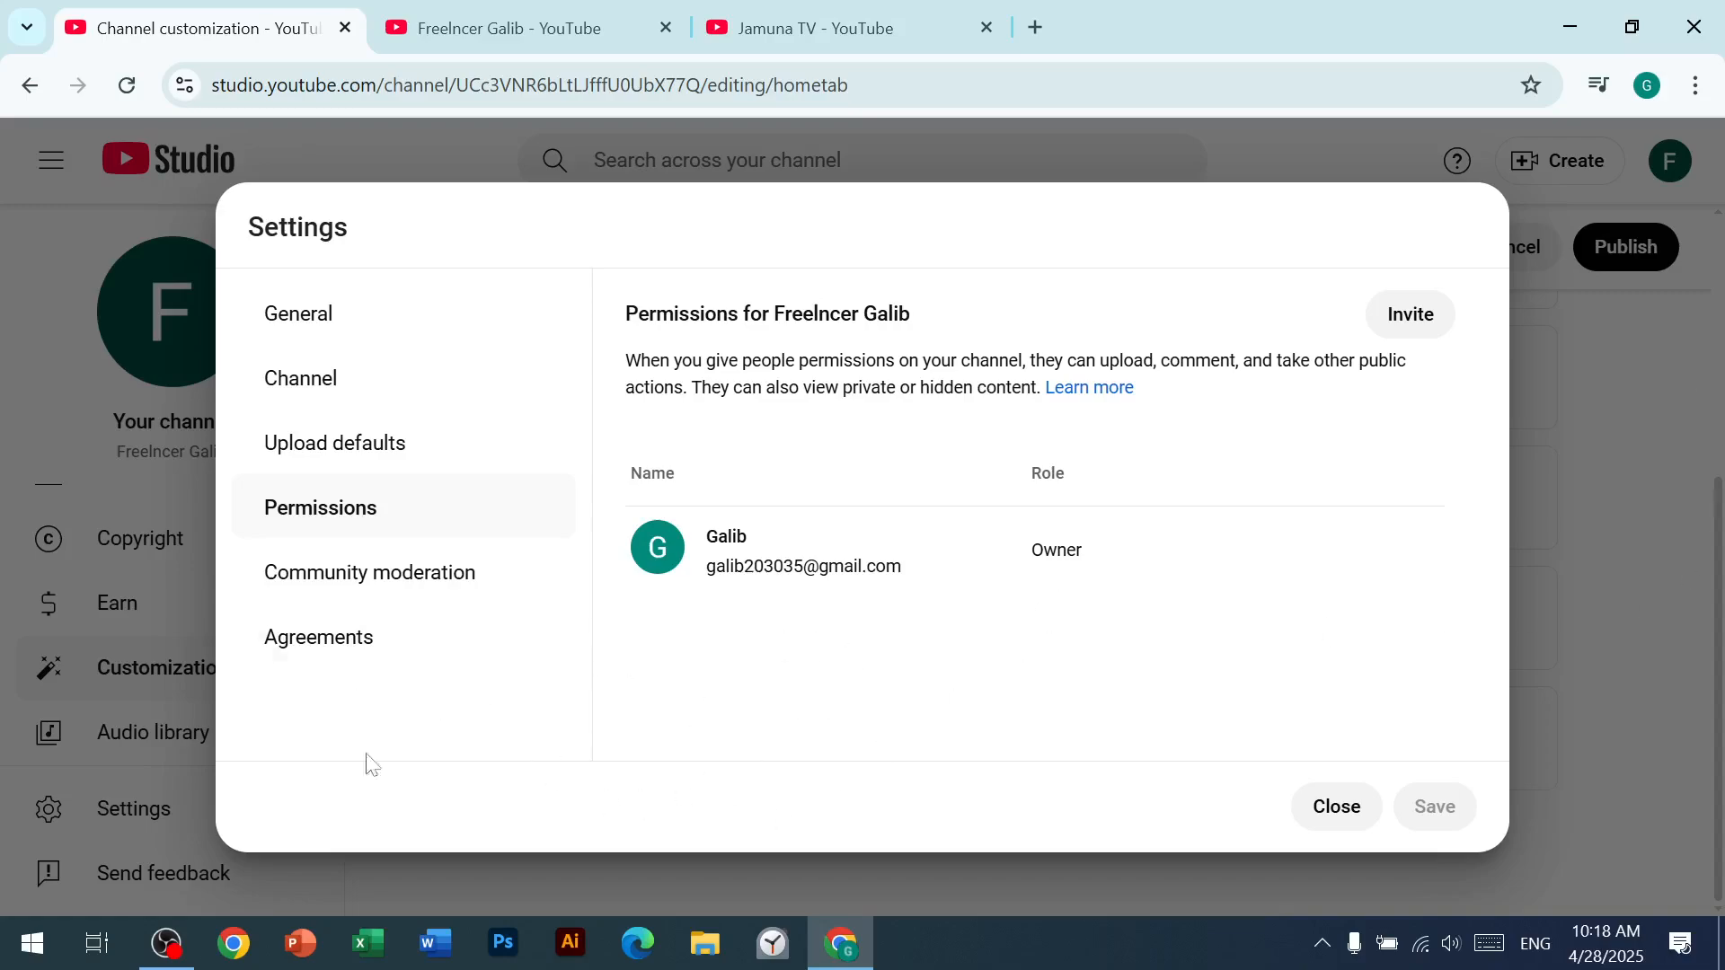
pyautogui.click(1348, 813)
# Step: Start a new invitation in the channel's permissions settings and enter the invitee's email address
pyautogui.click(124, 817)
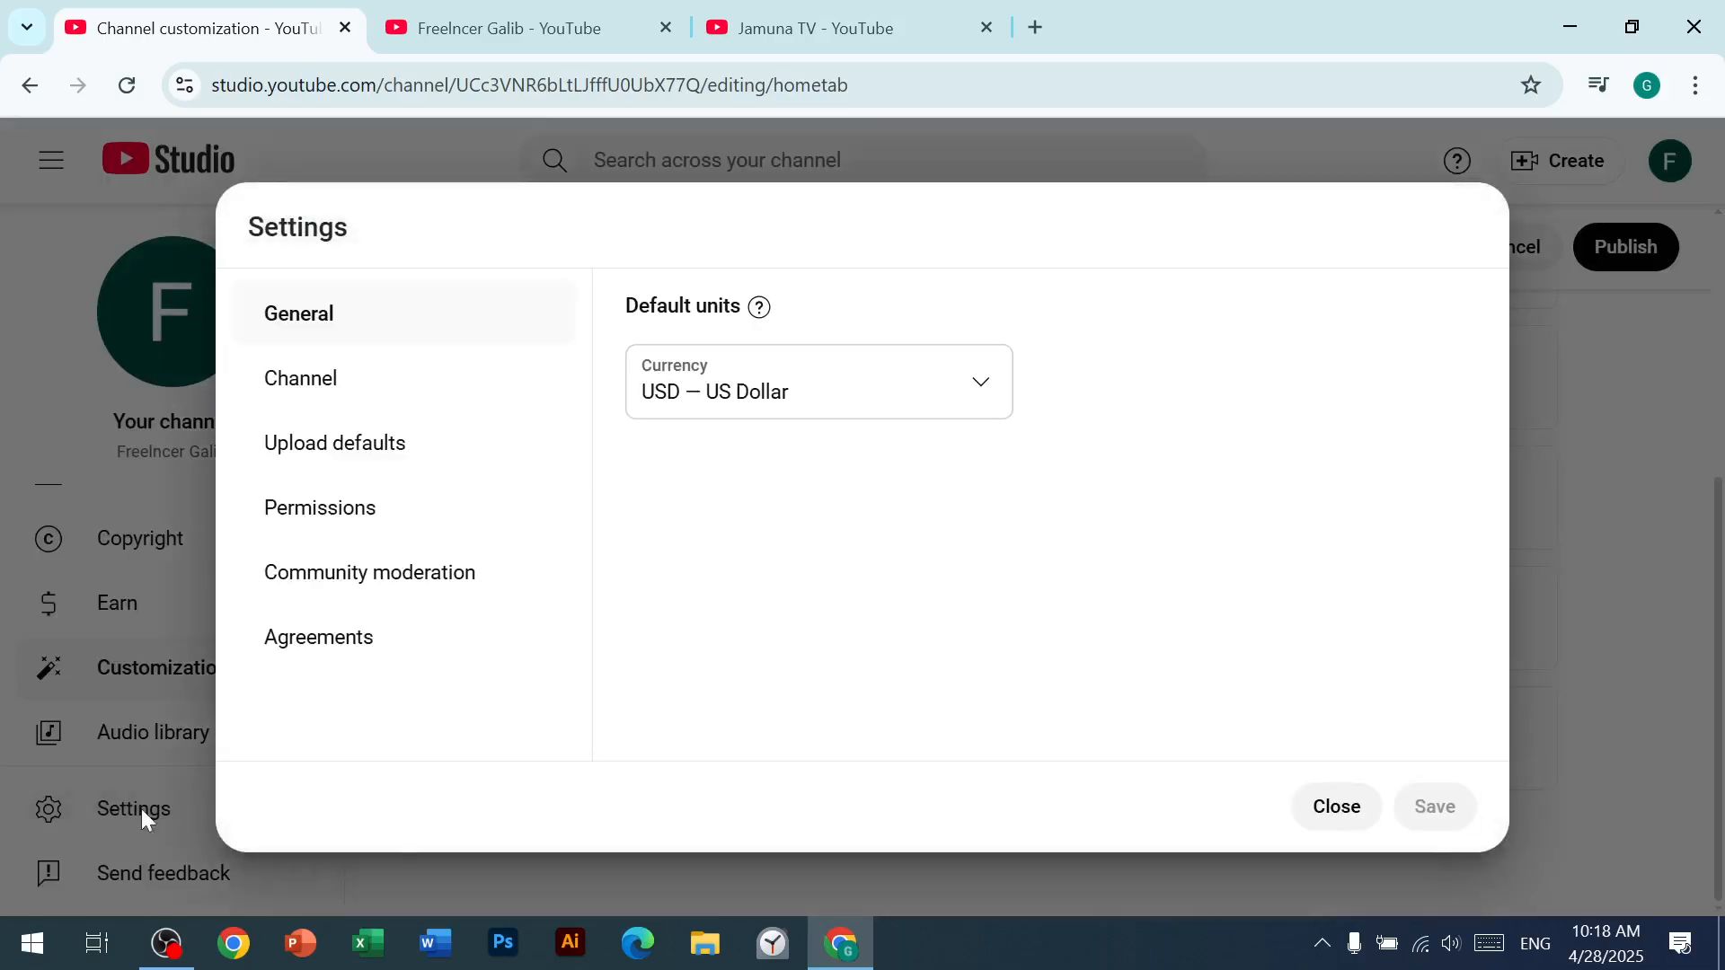
pyautogui.click(342, 530)
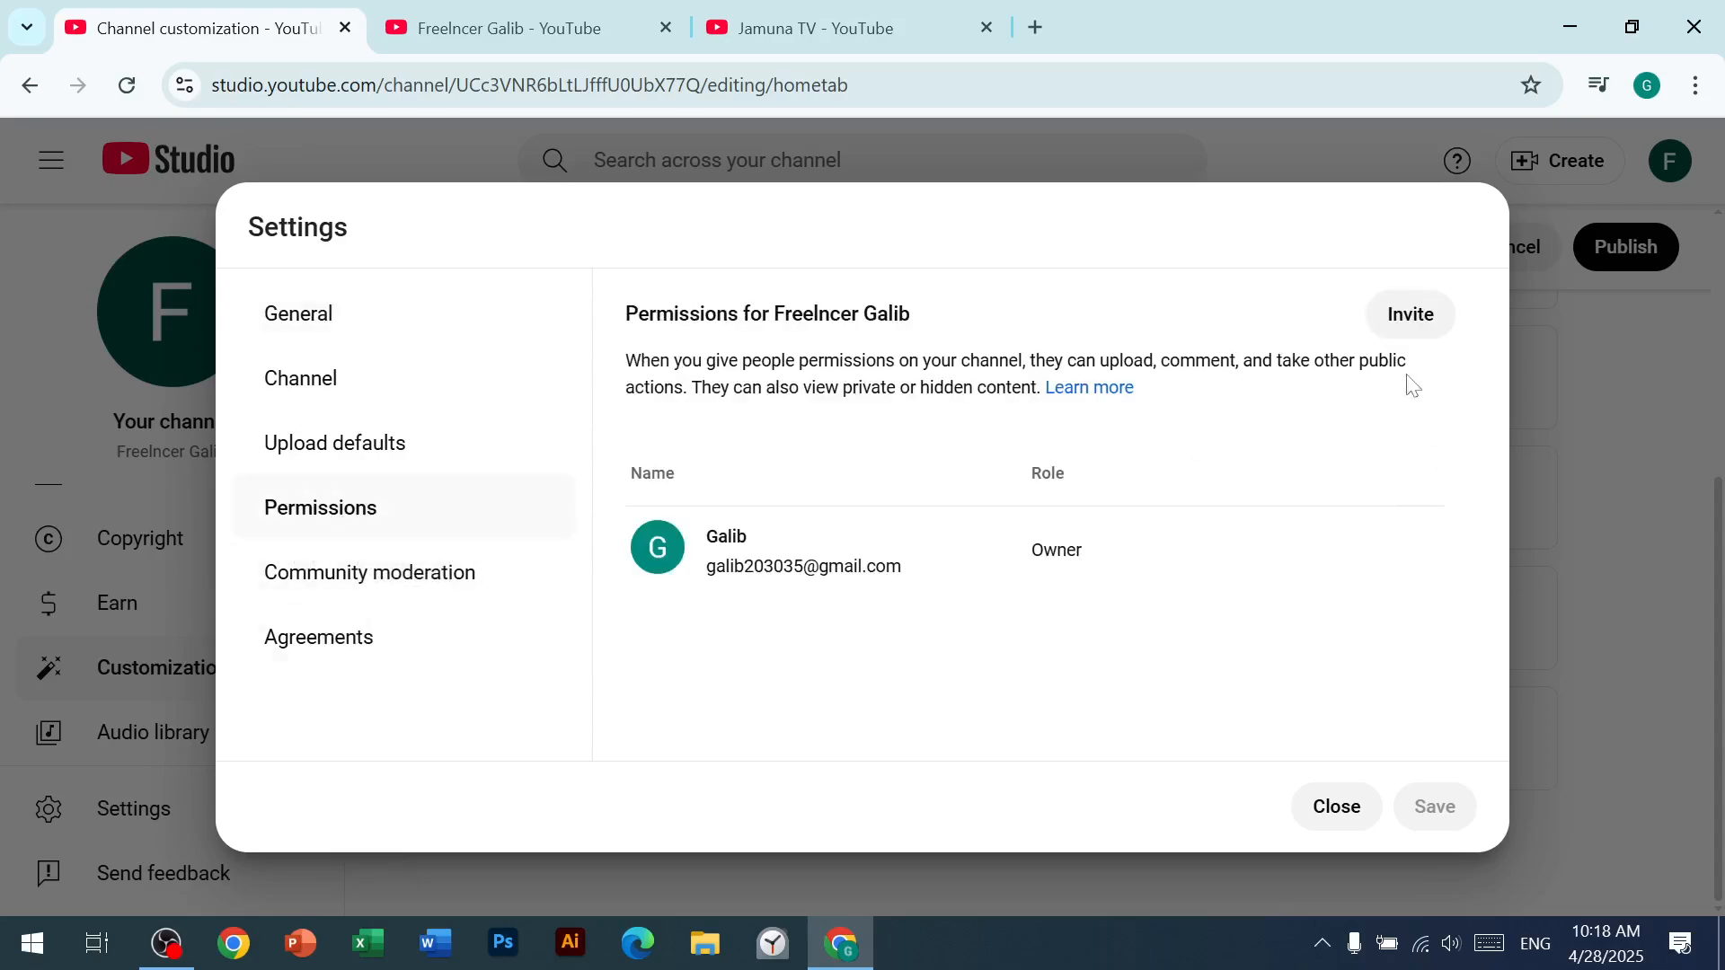
pyautogui.click(1414, 316)
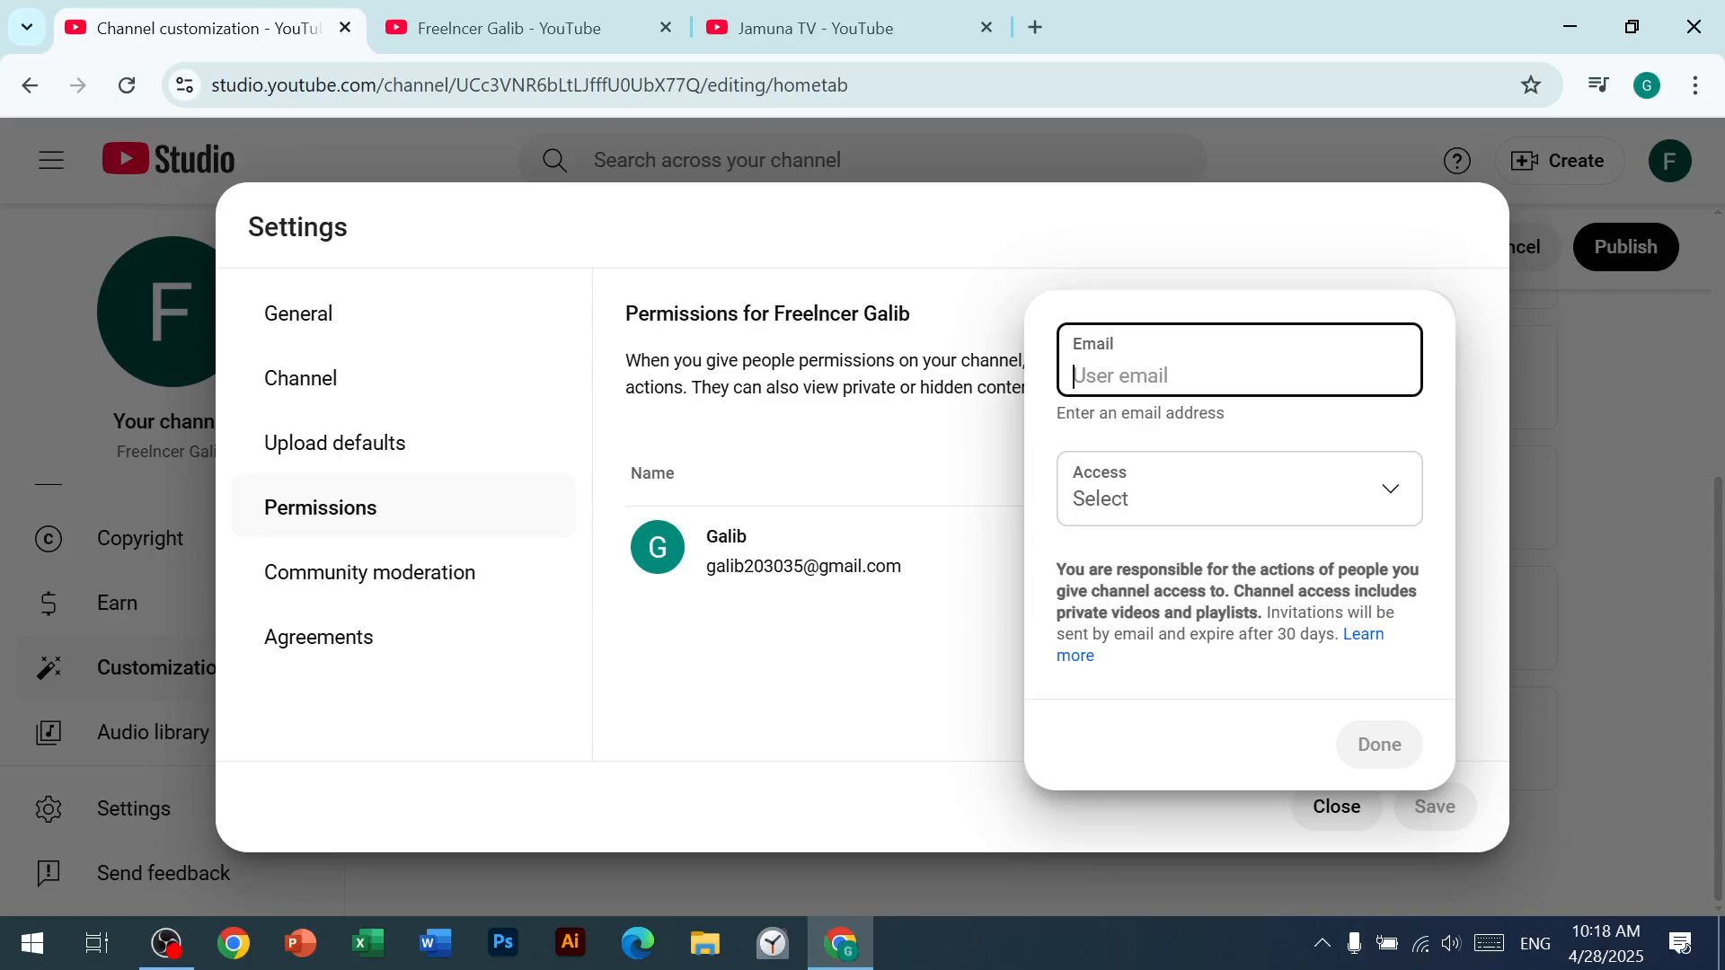
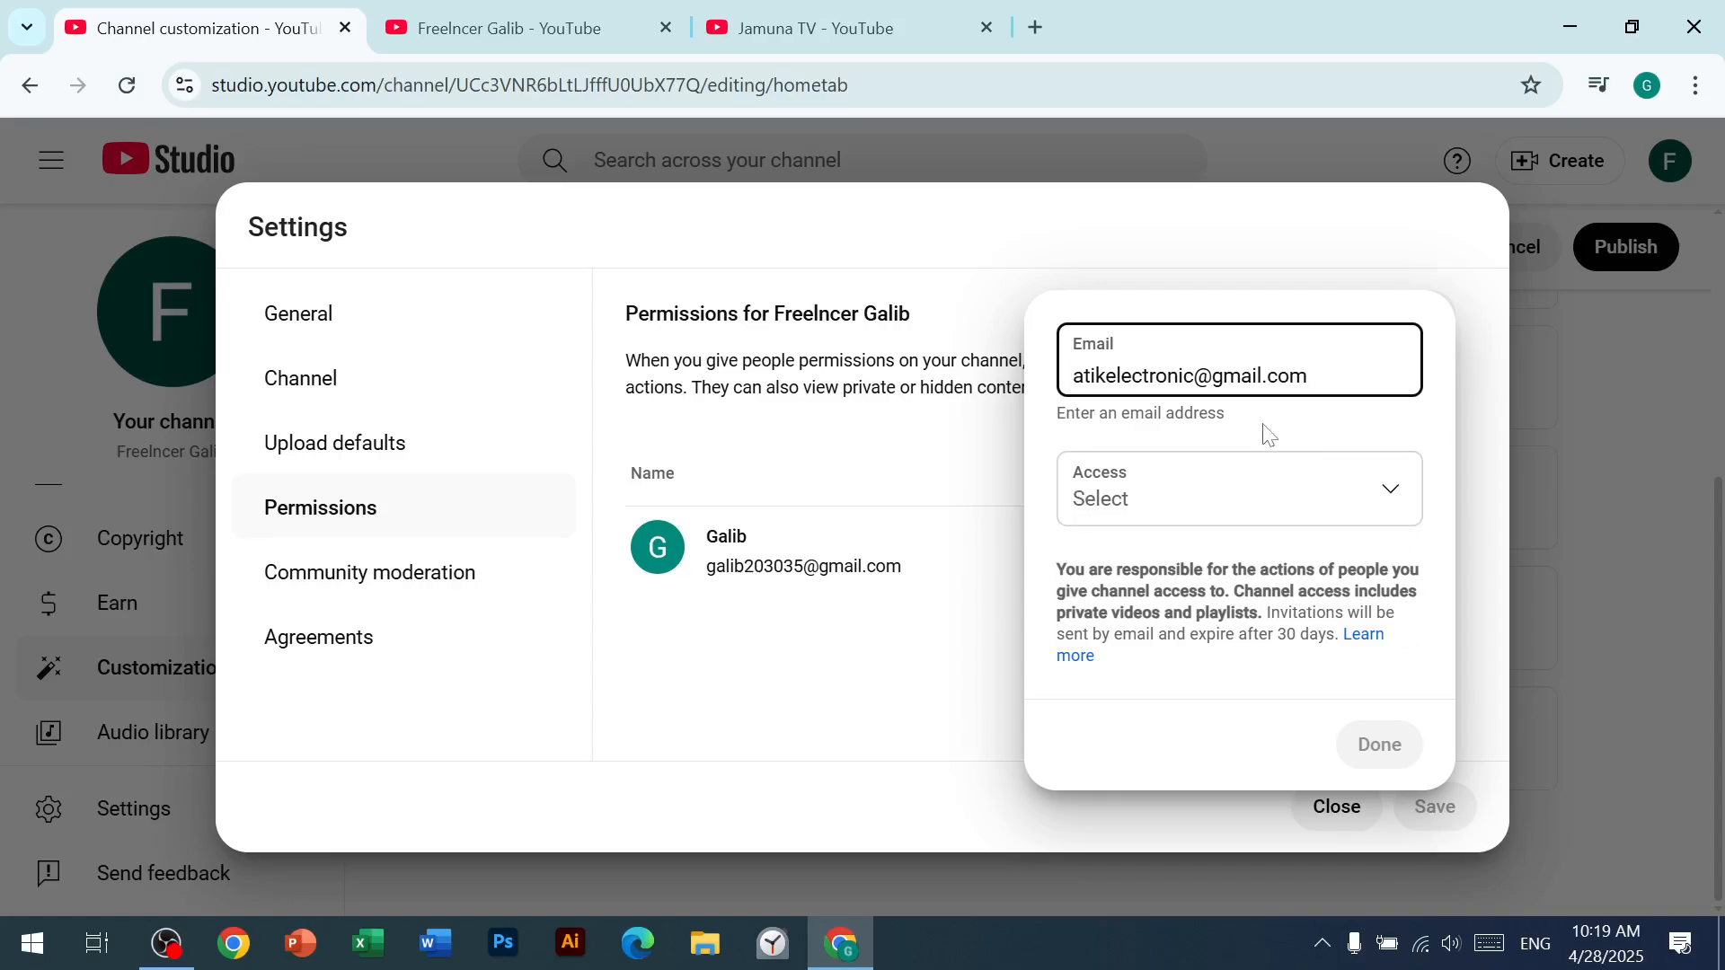
# Step: Review the available access roles, give the invitee the Manager role and add the invitation to the permissions list
pyautogui.click(1392, 494)
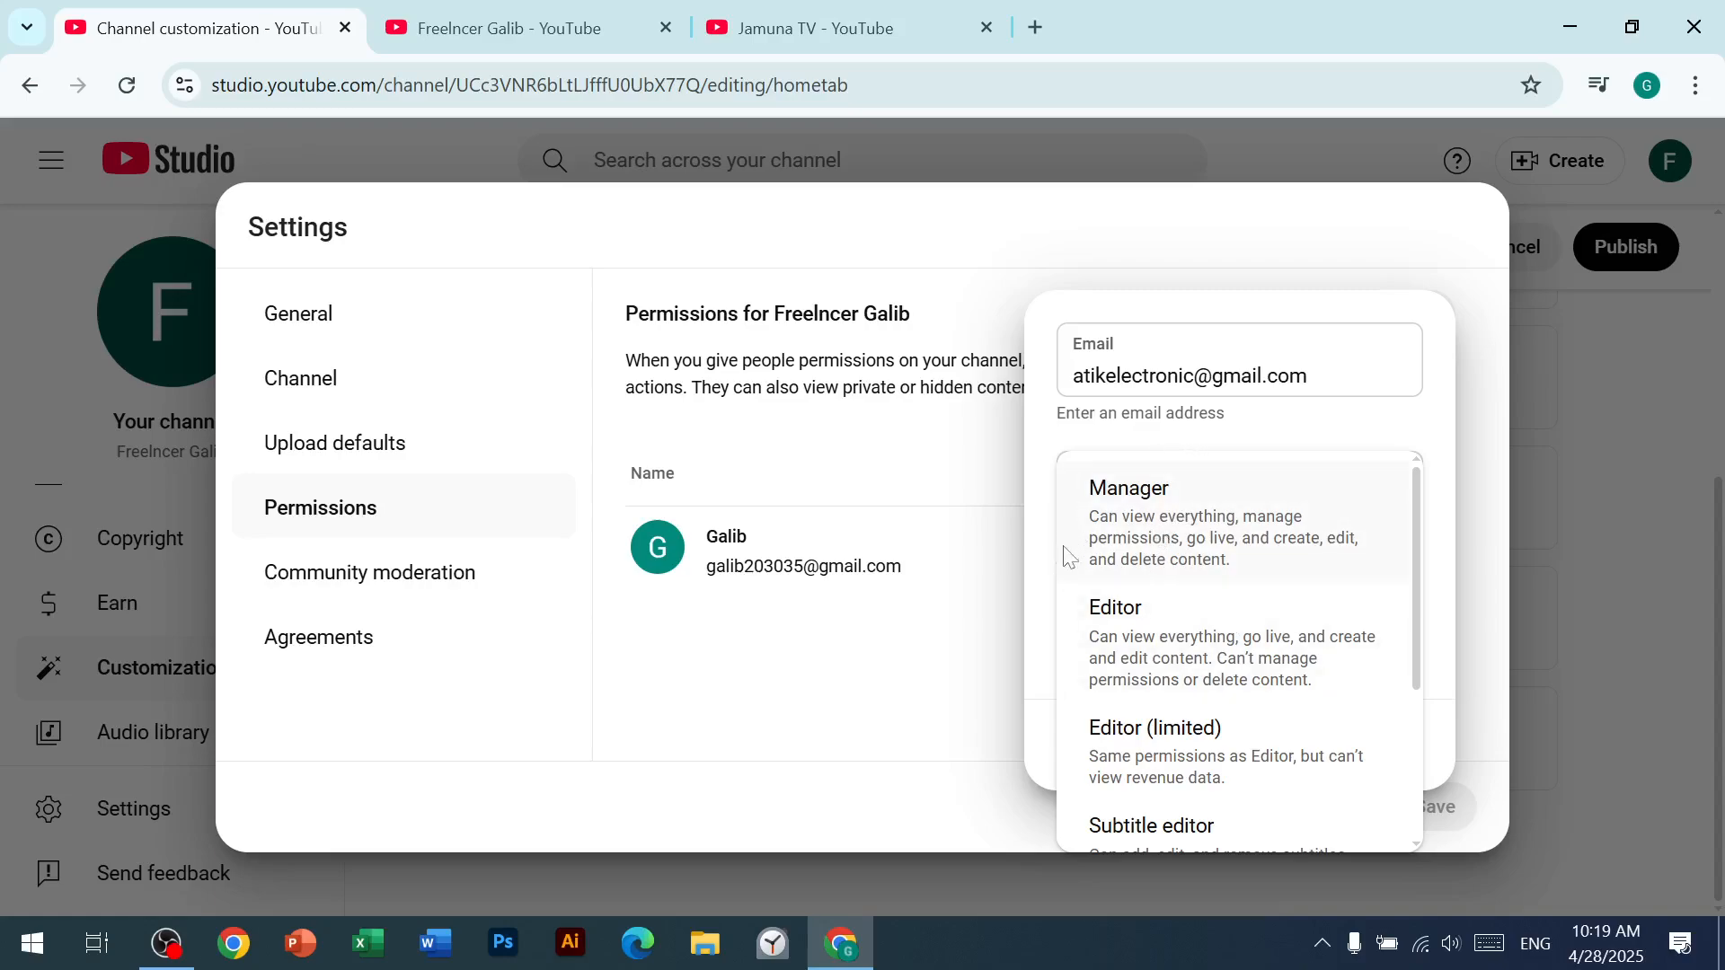
pyautogui.scroll(-2, 1168, 674)
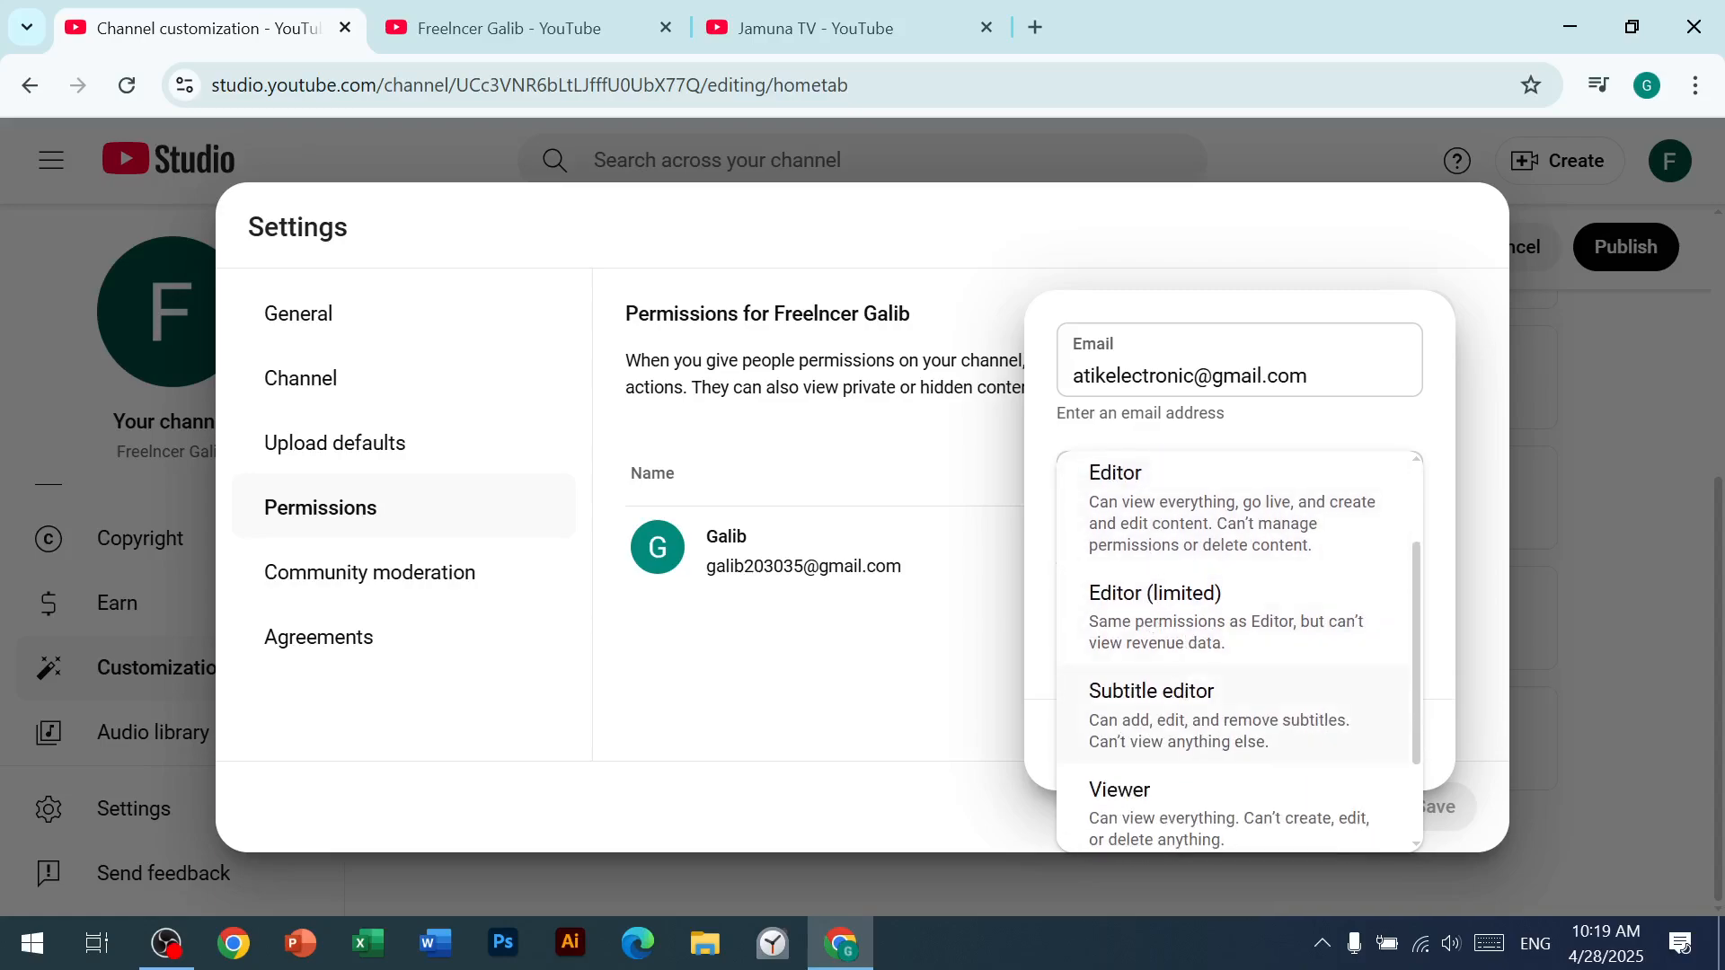
pyautogui.scroll(-1, 1132, 757)
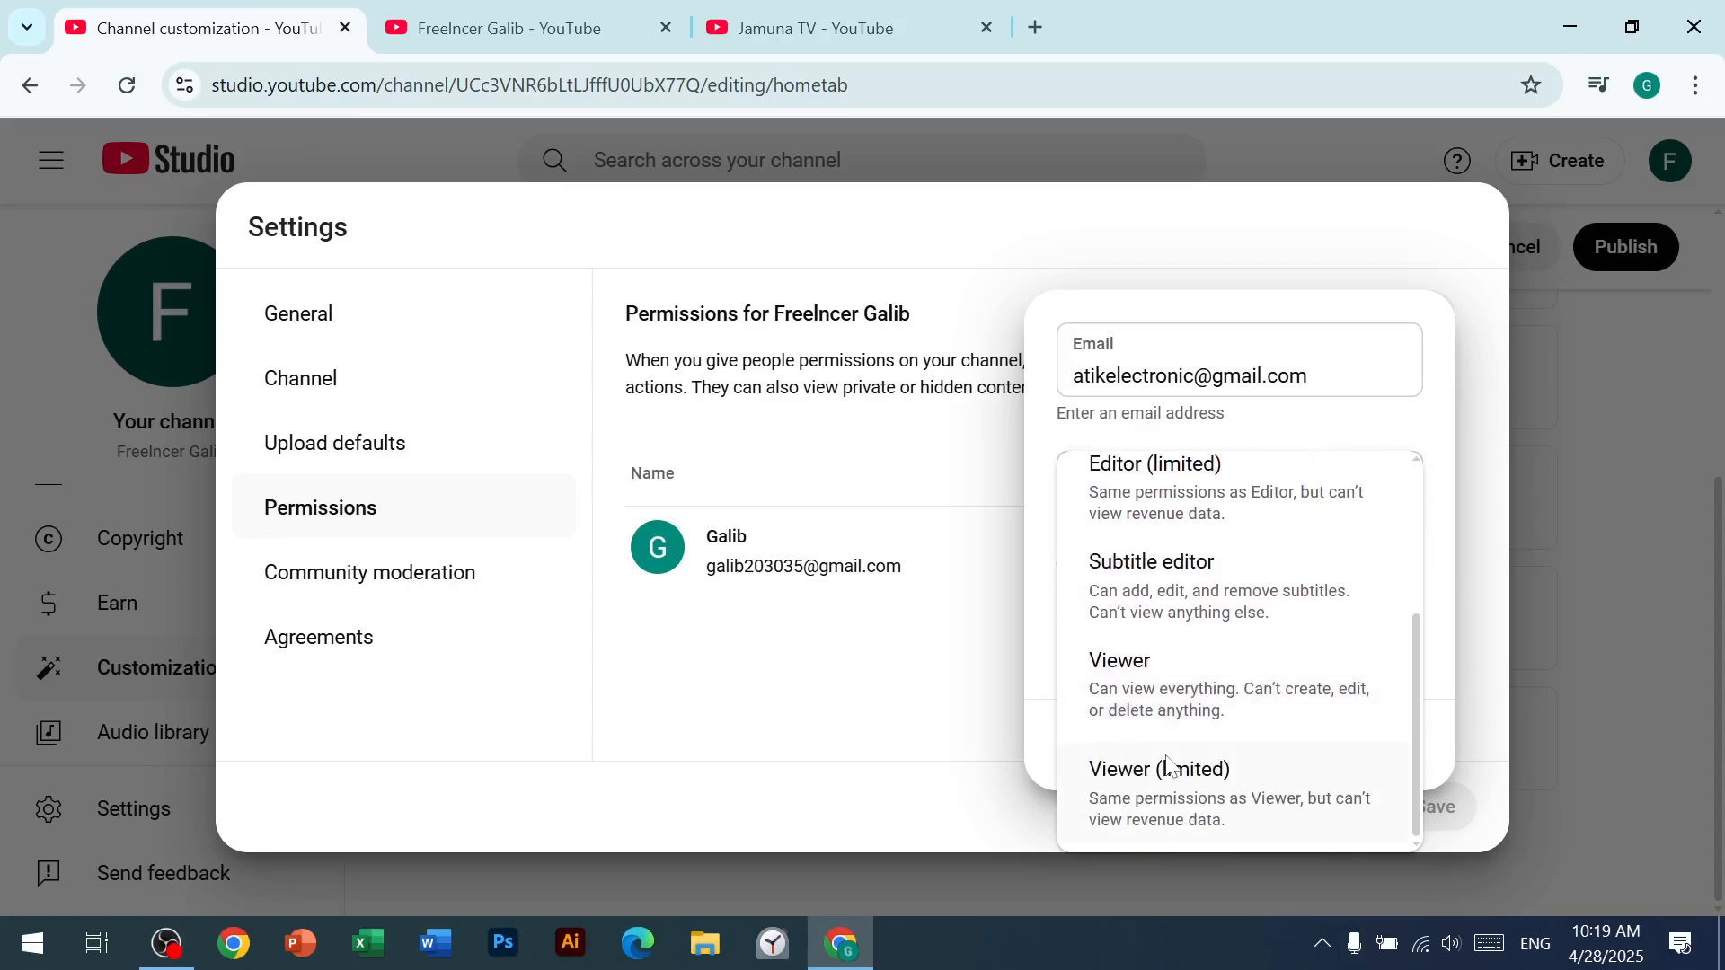
pyautogui.scroll(3, 1168, 763)
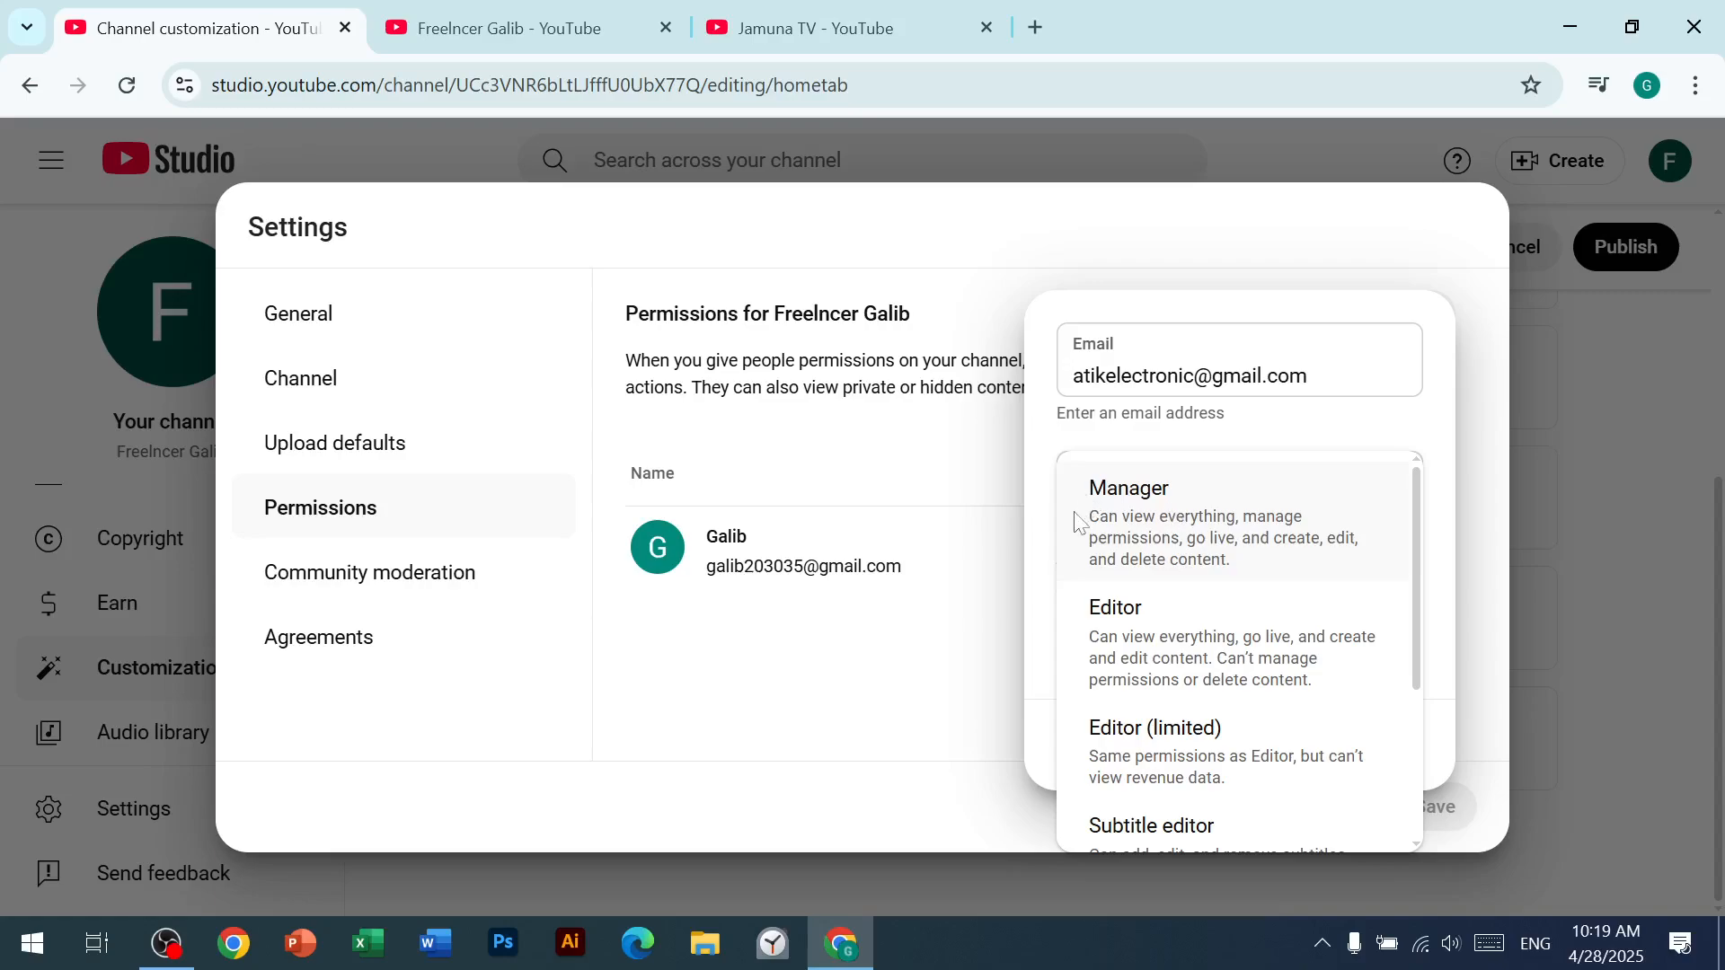
pyautogui.click(1129, 524)
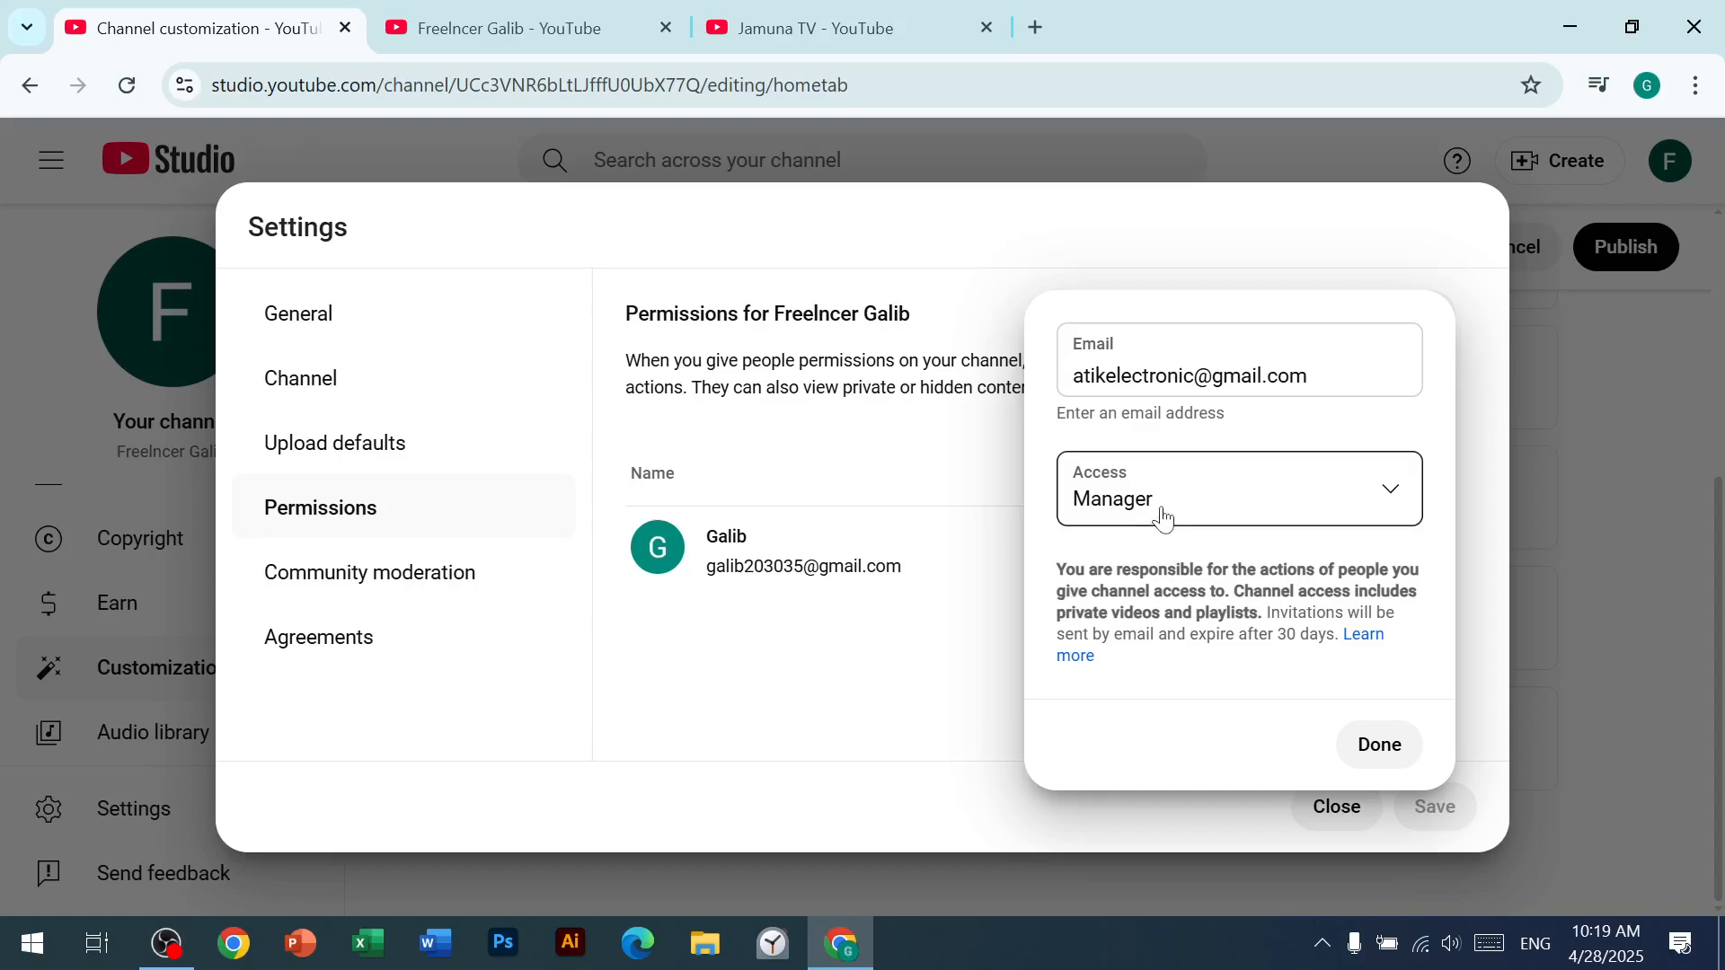
pyautogui.click(1404, 744)
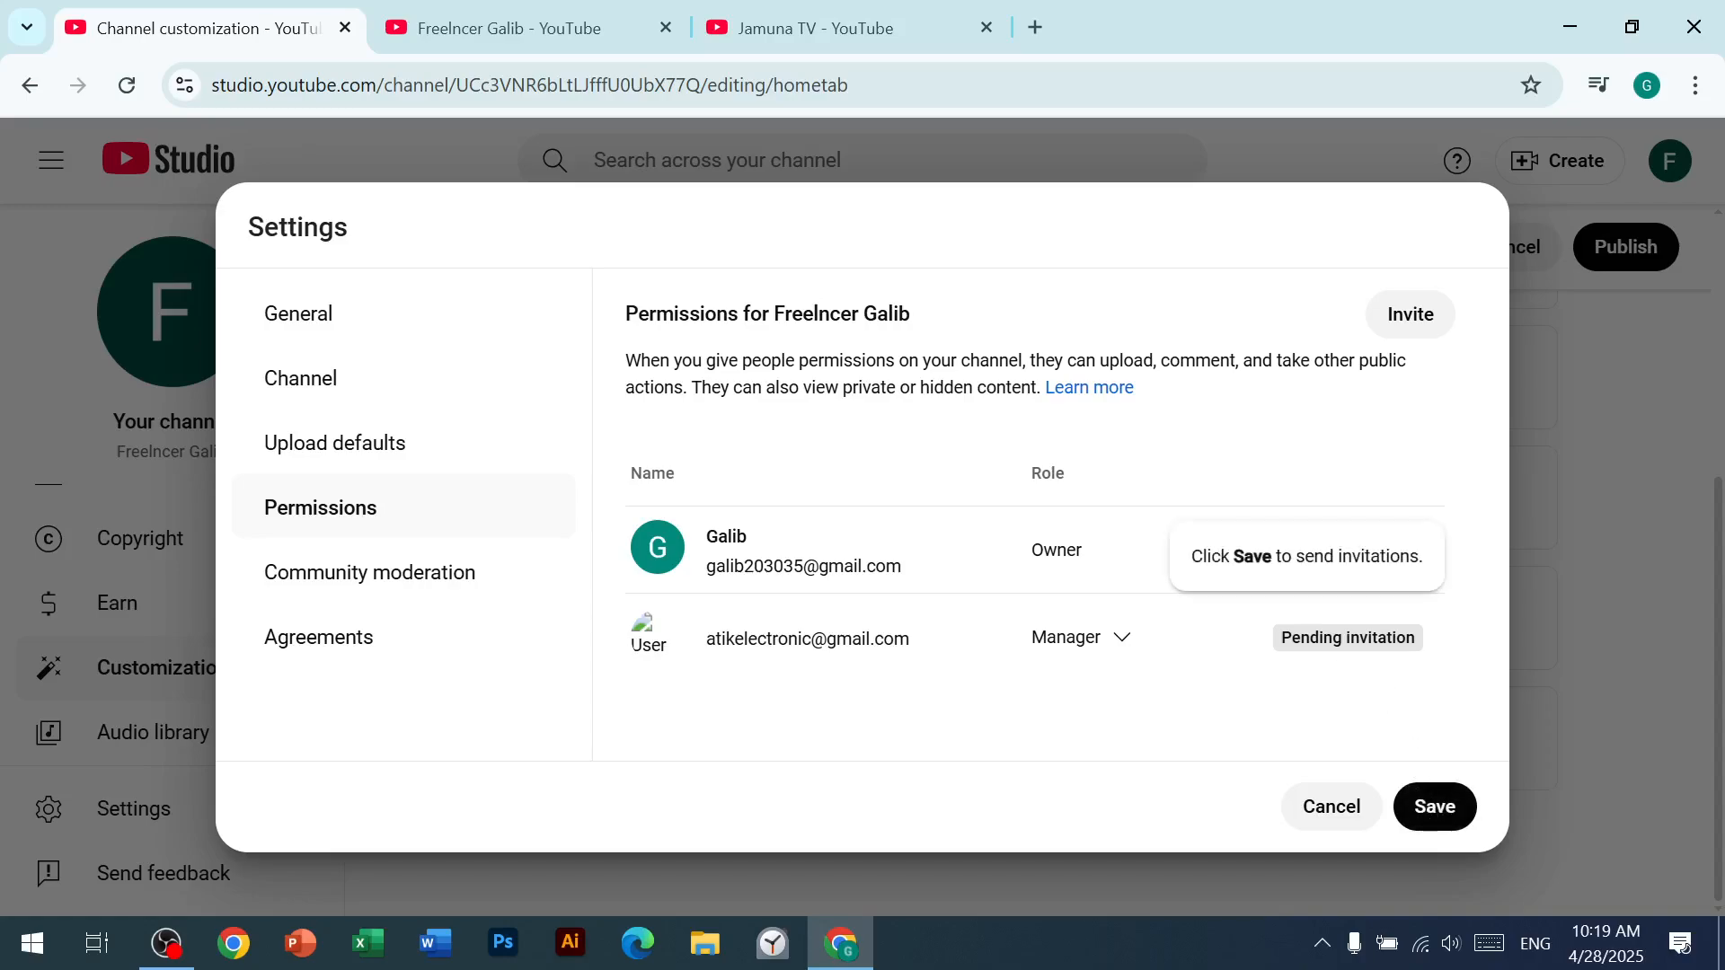
# Step: Save the permissions to send the invitation, and verify the account owner's identity by entering the account password
pyautogui.click(1434, 804)
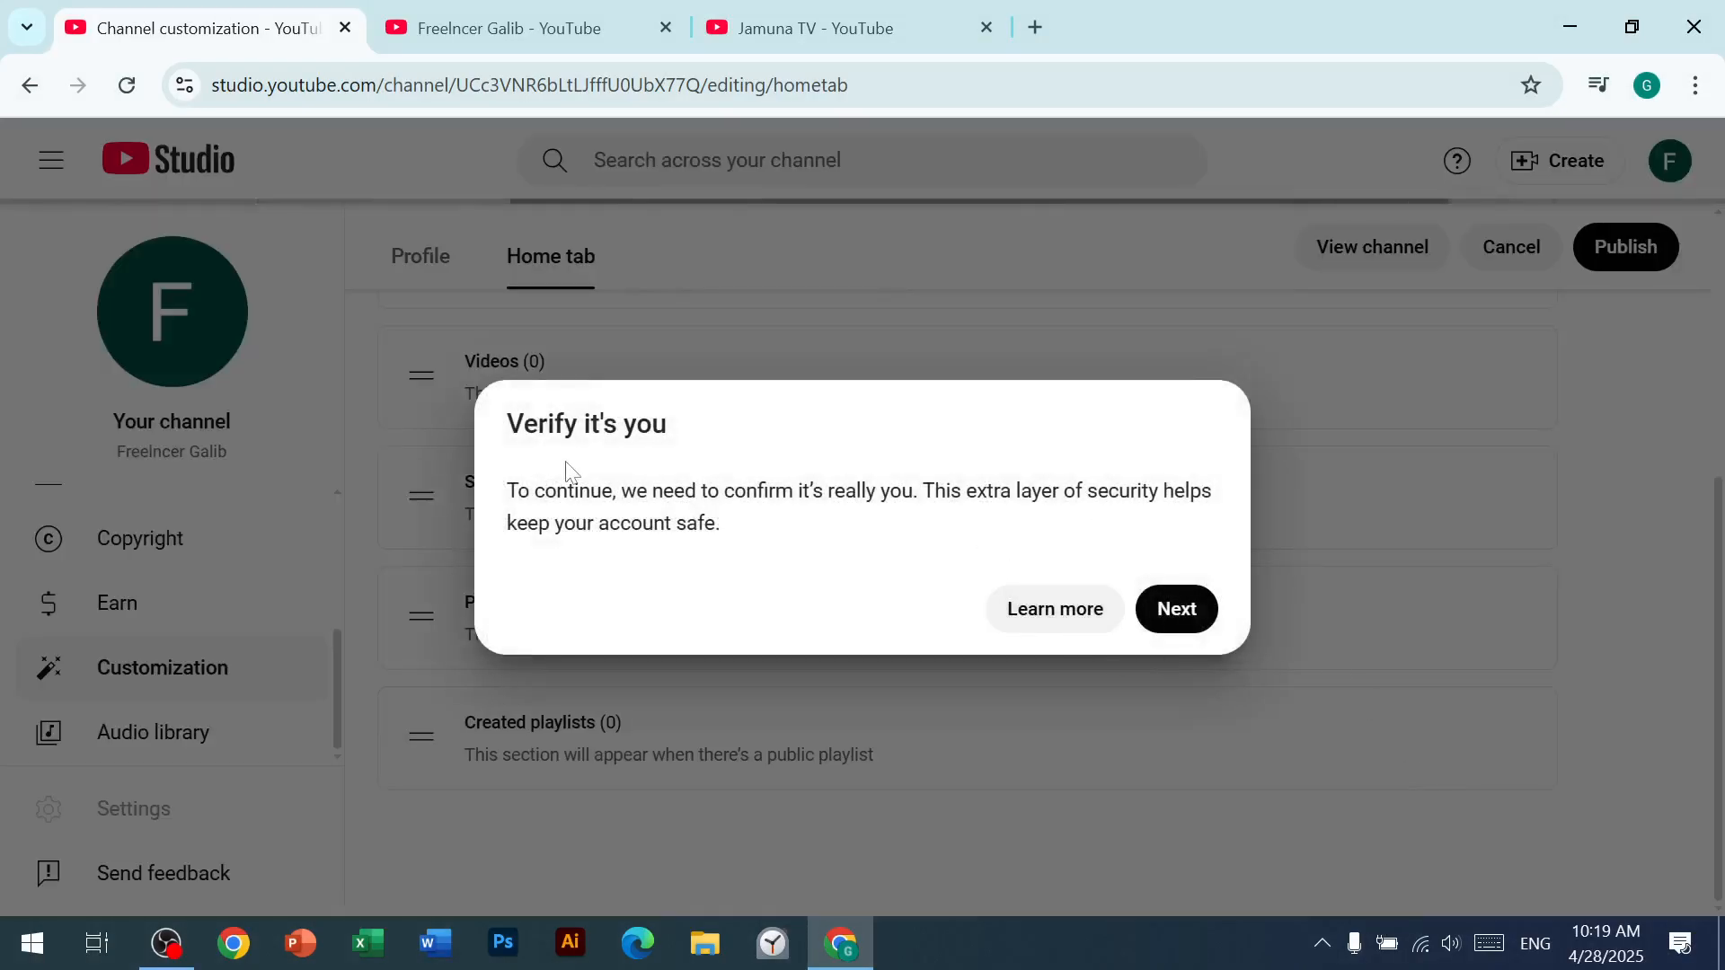
pyautogui.click(1183, 618)
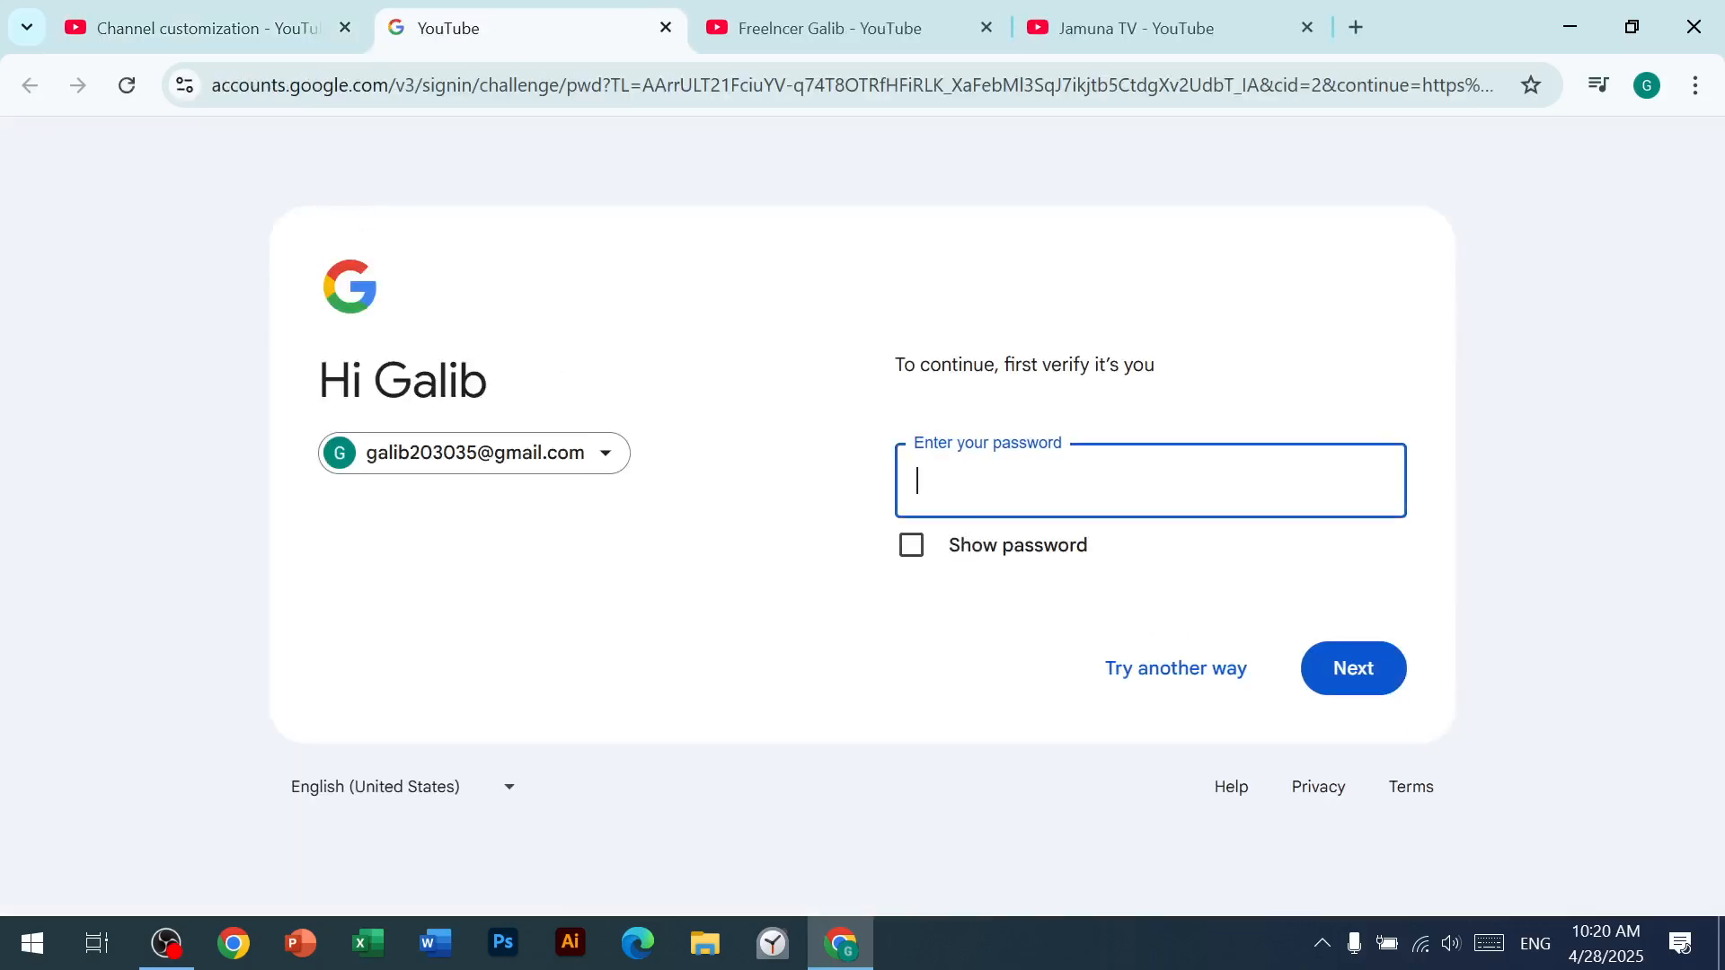
pyautogui.write('•••••••••••')
pyautogui.press('Return')
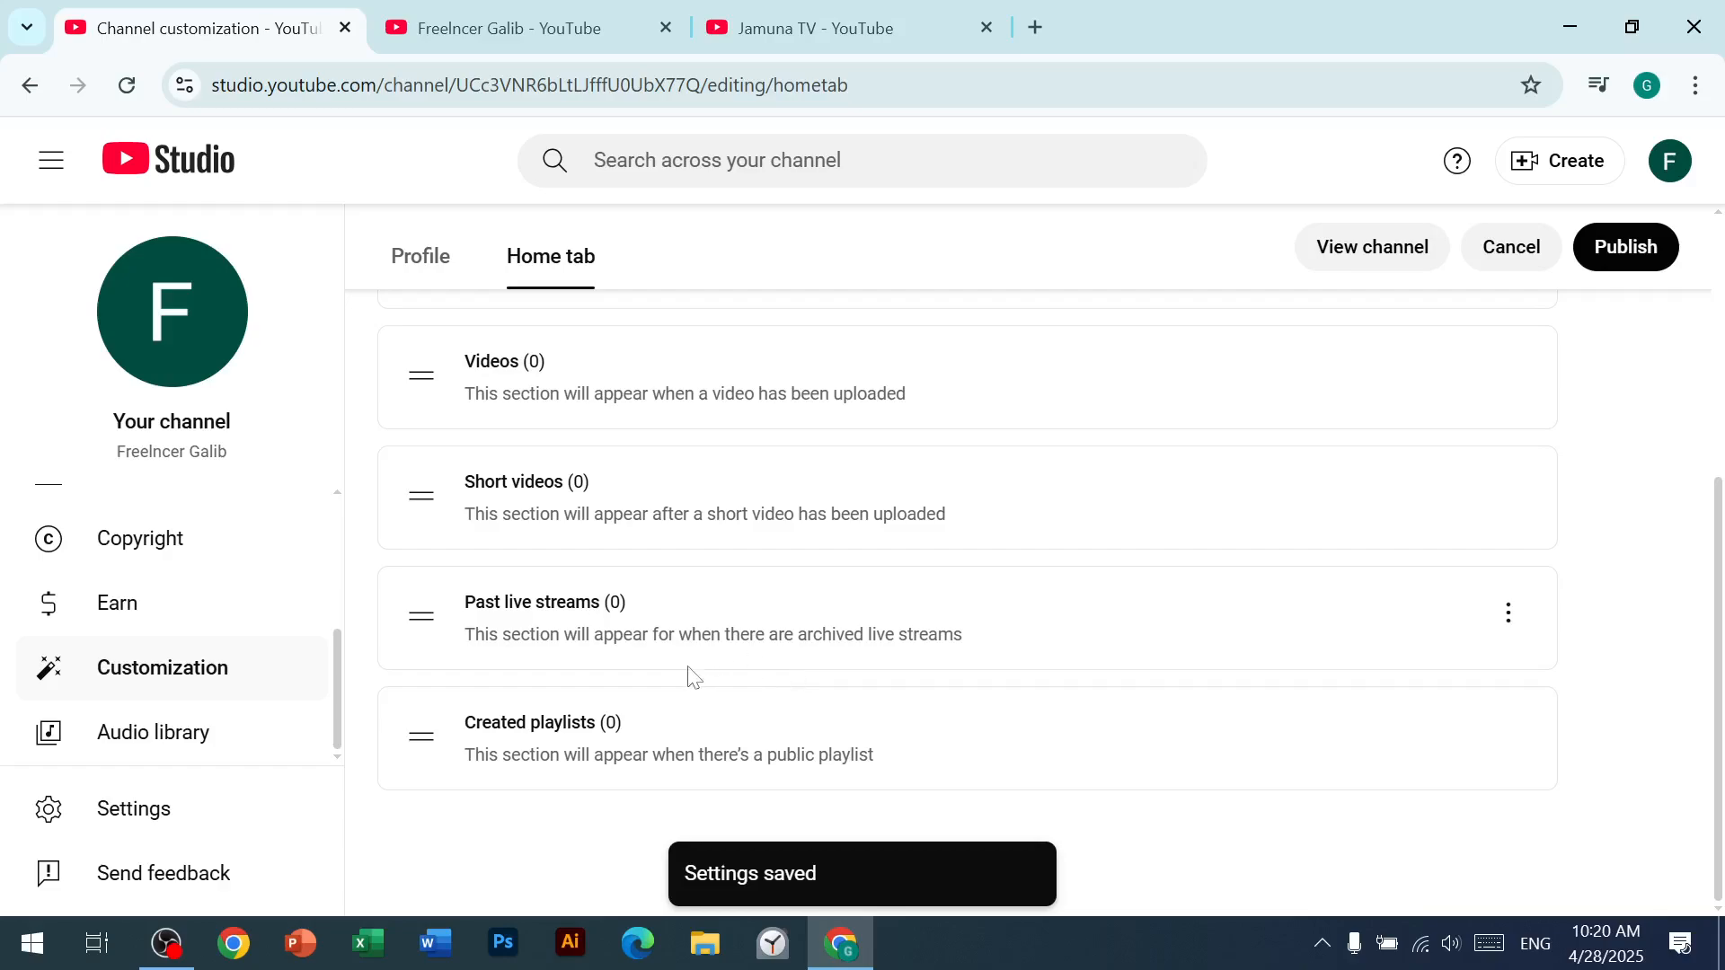
pyautogui.scroll(5, 651, 741)
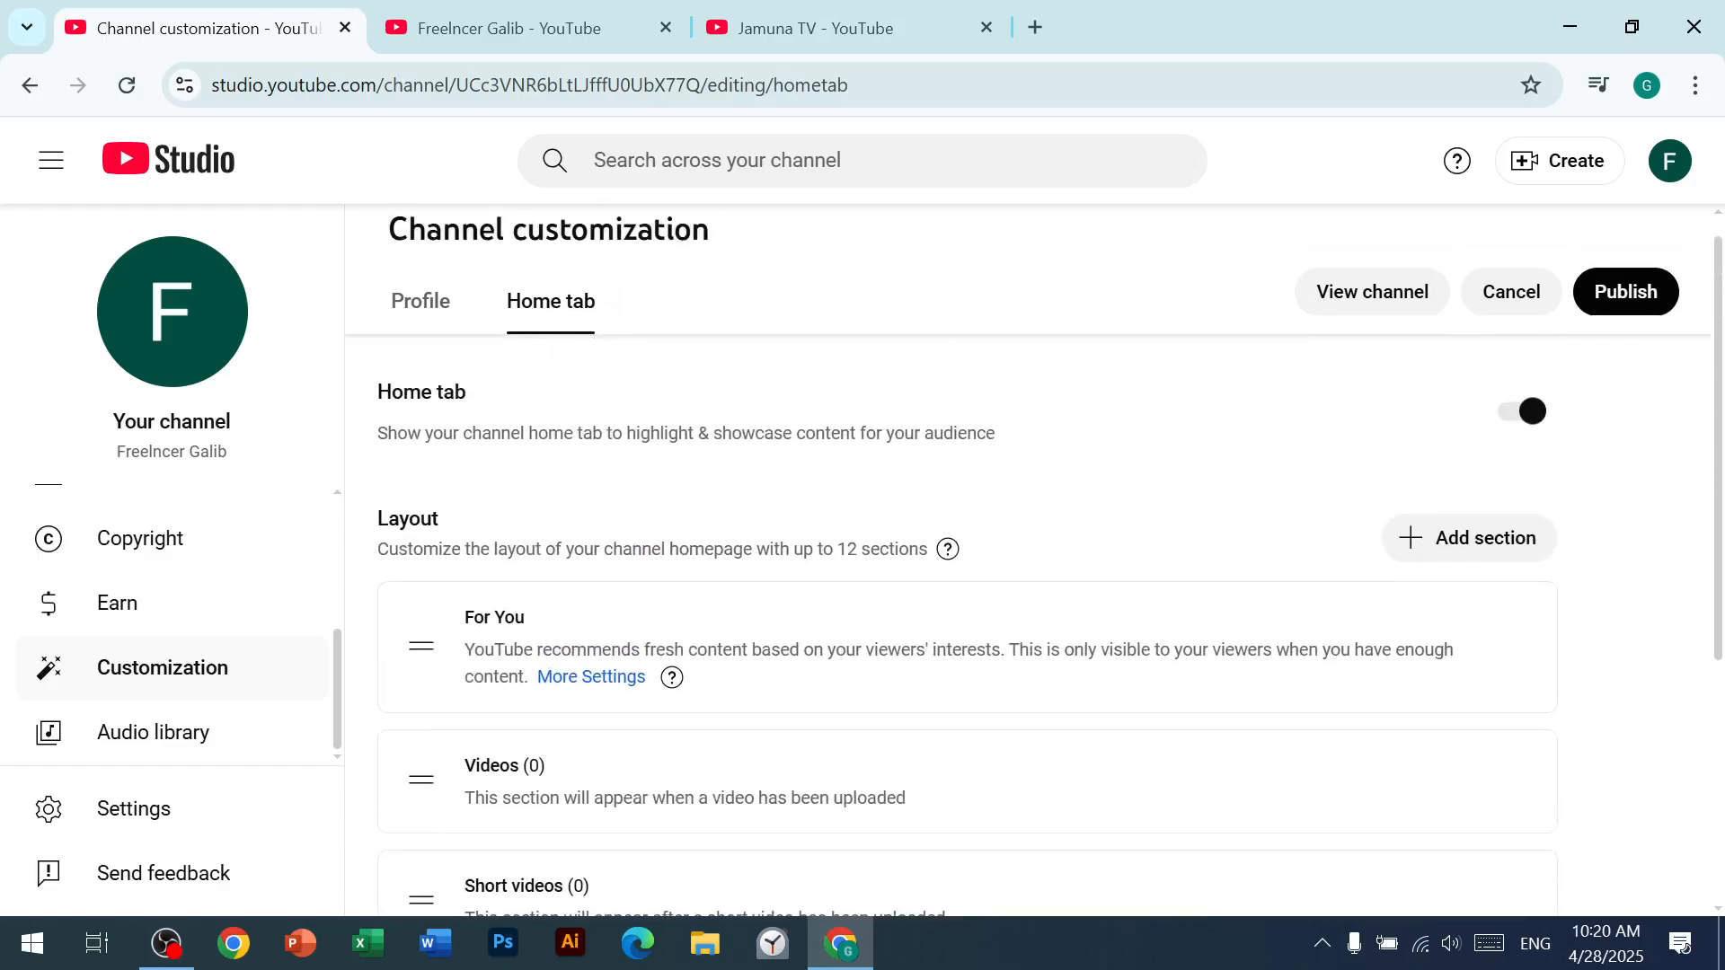
pyautogui.scroll(-4, 666, 768)
pyautogui.scroll(1, 665, 768)
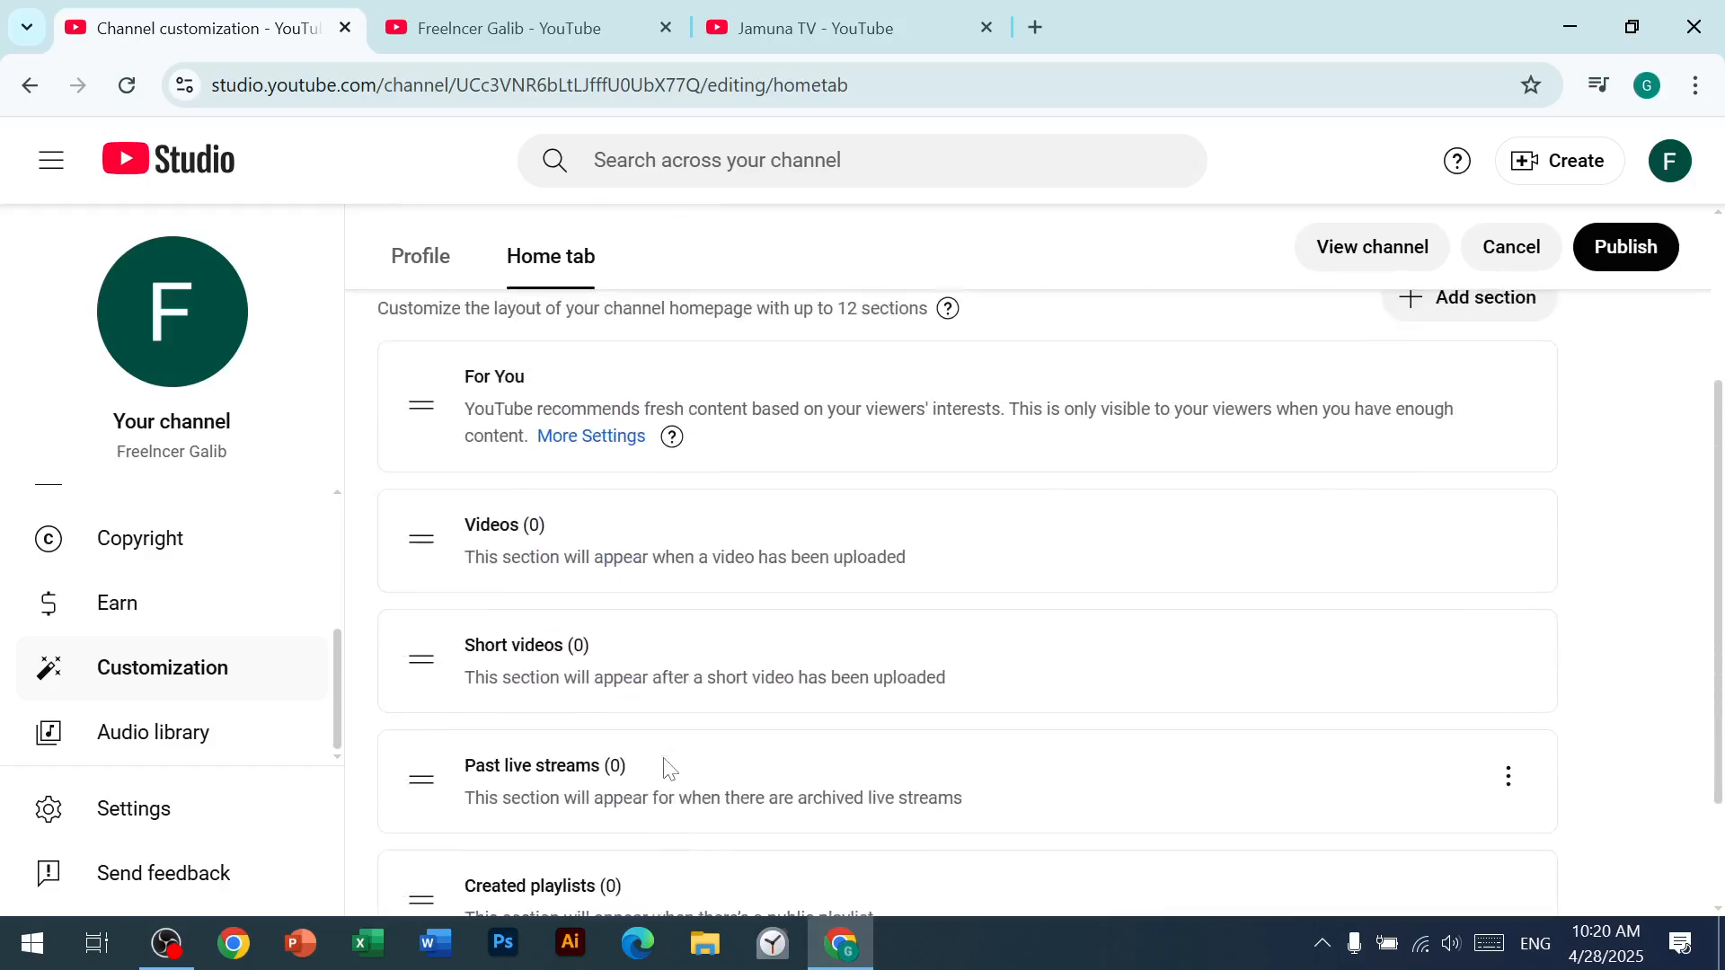
pyautogui.scroll(3, 665, 768)
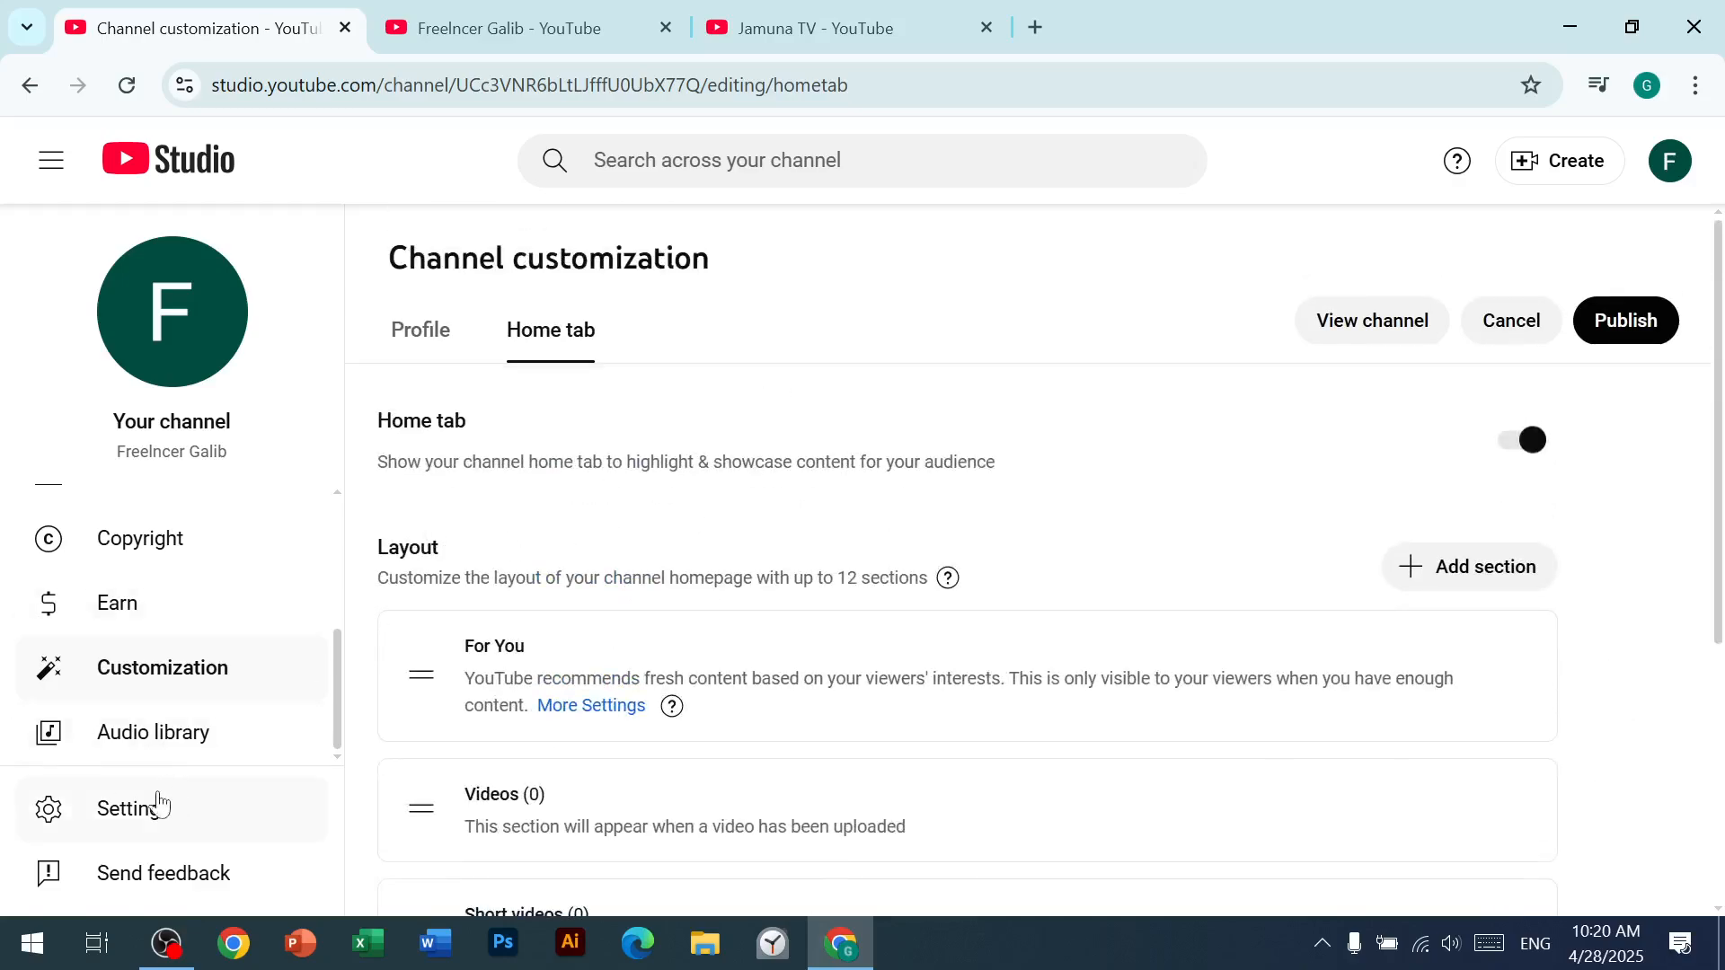
# Step: Reopen the channel's permissions settings and check the invited user's role and invitation status
pyautogui.click(135, 806)
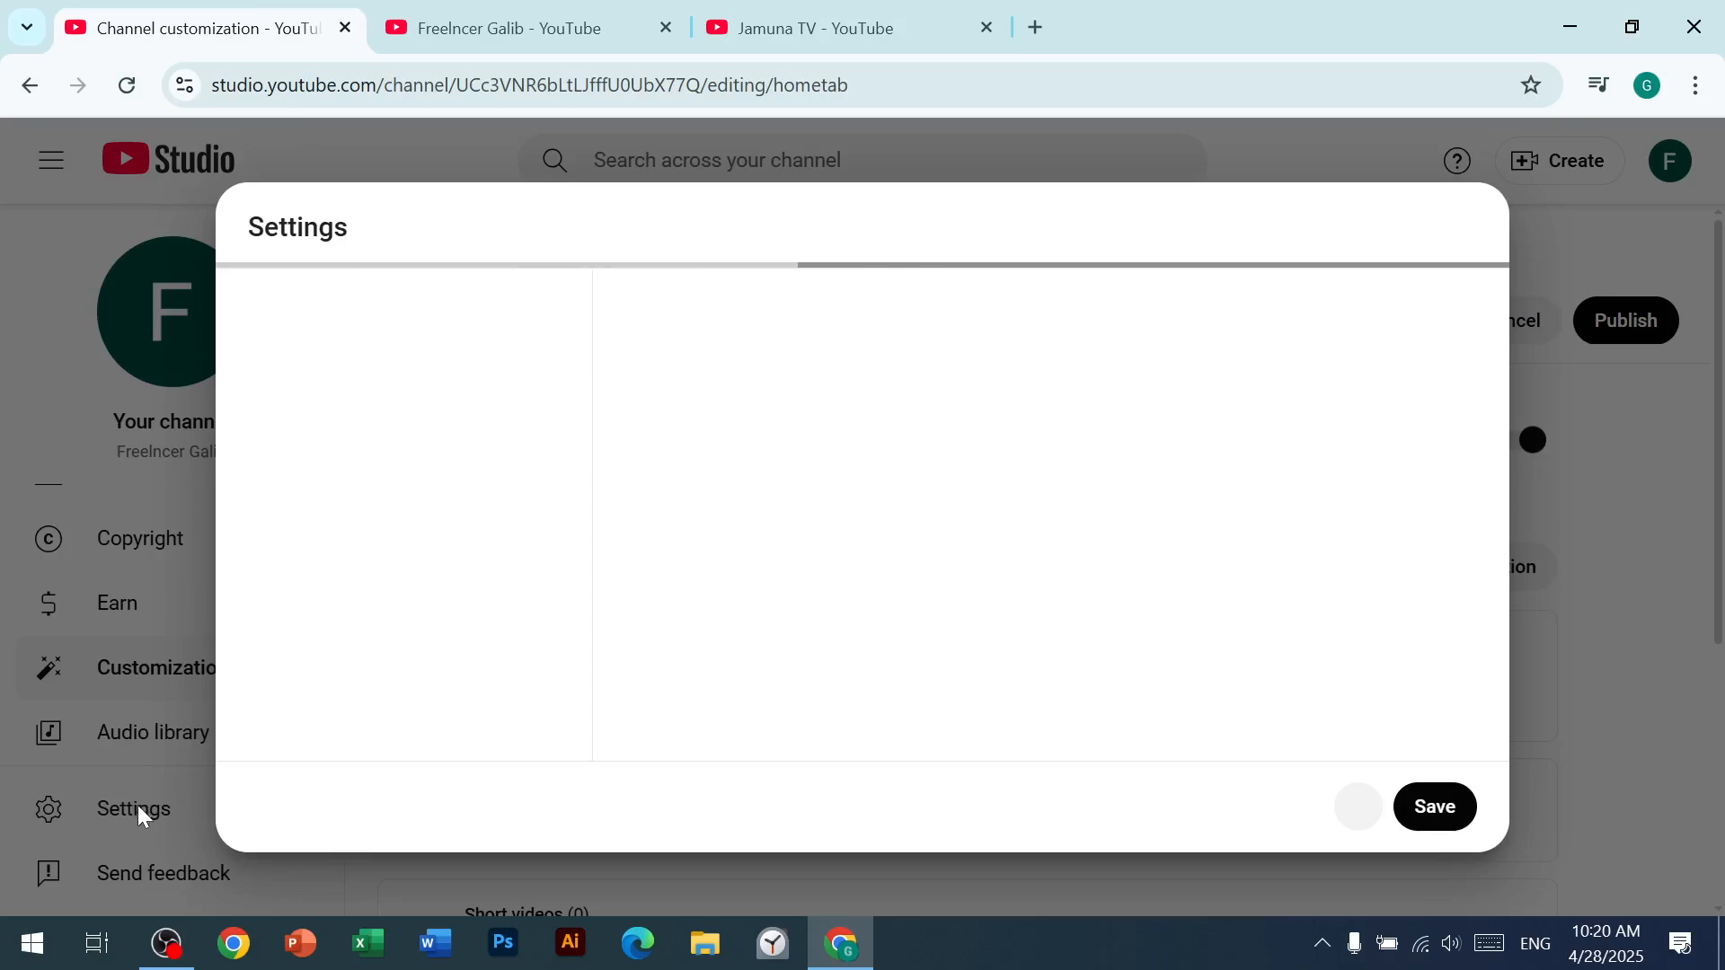
pyautogui.click(338, 525)
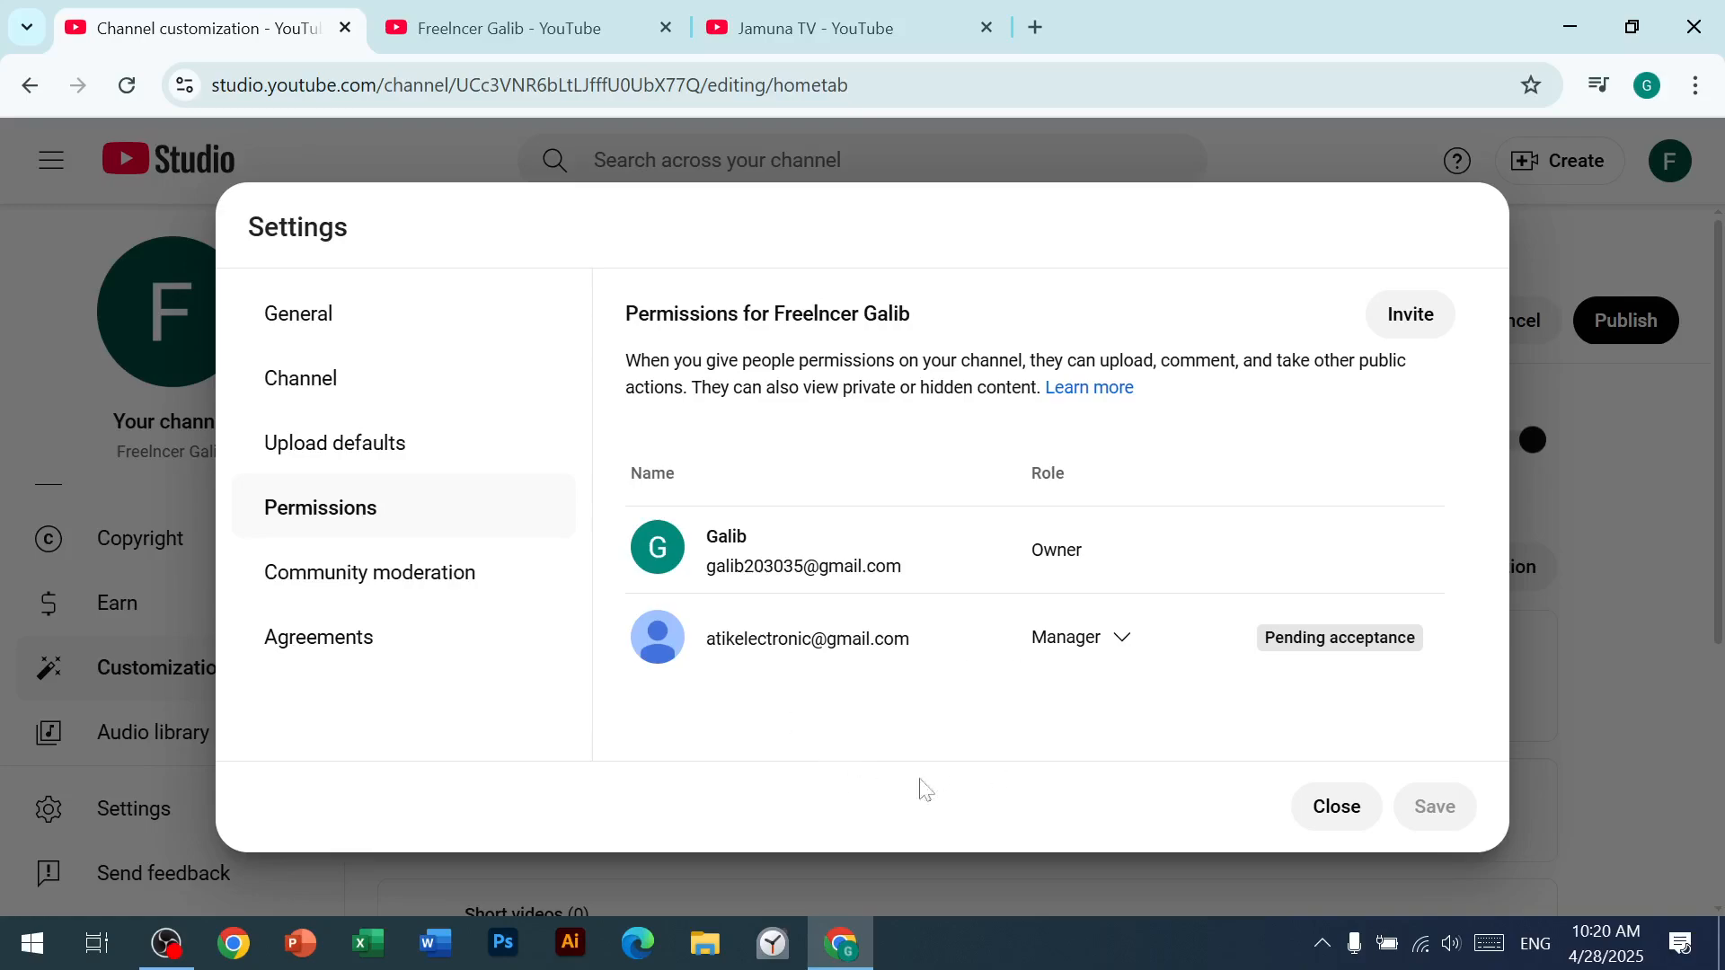
pyautogui.click(1120, 643)
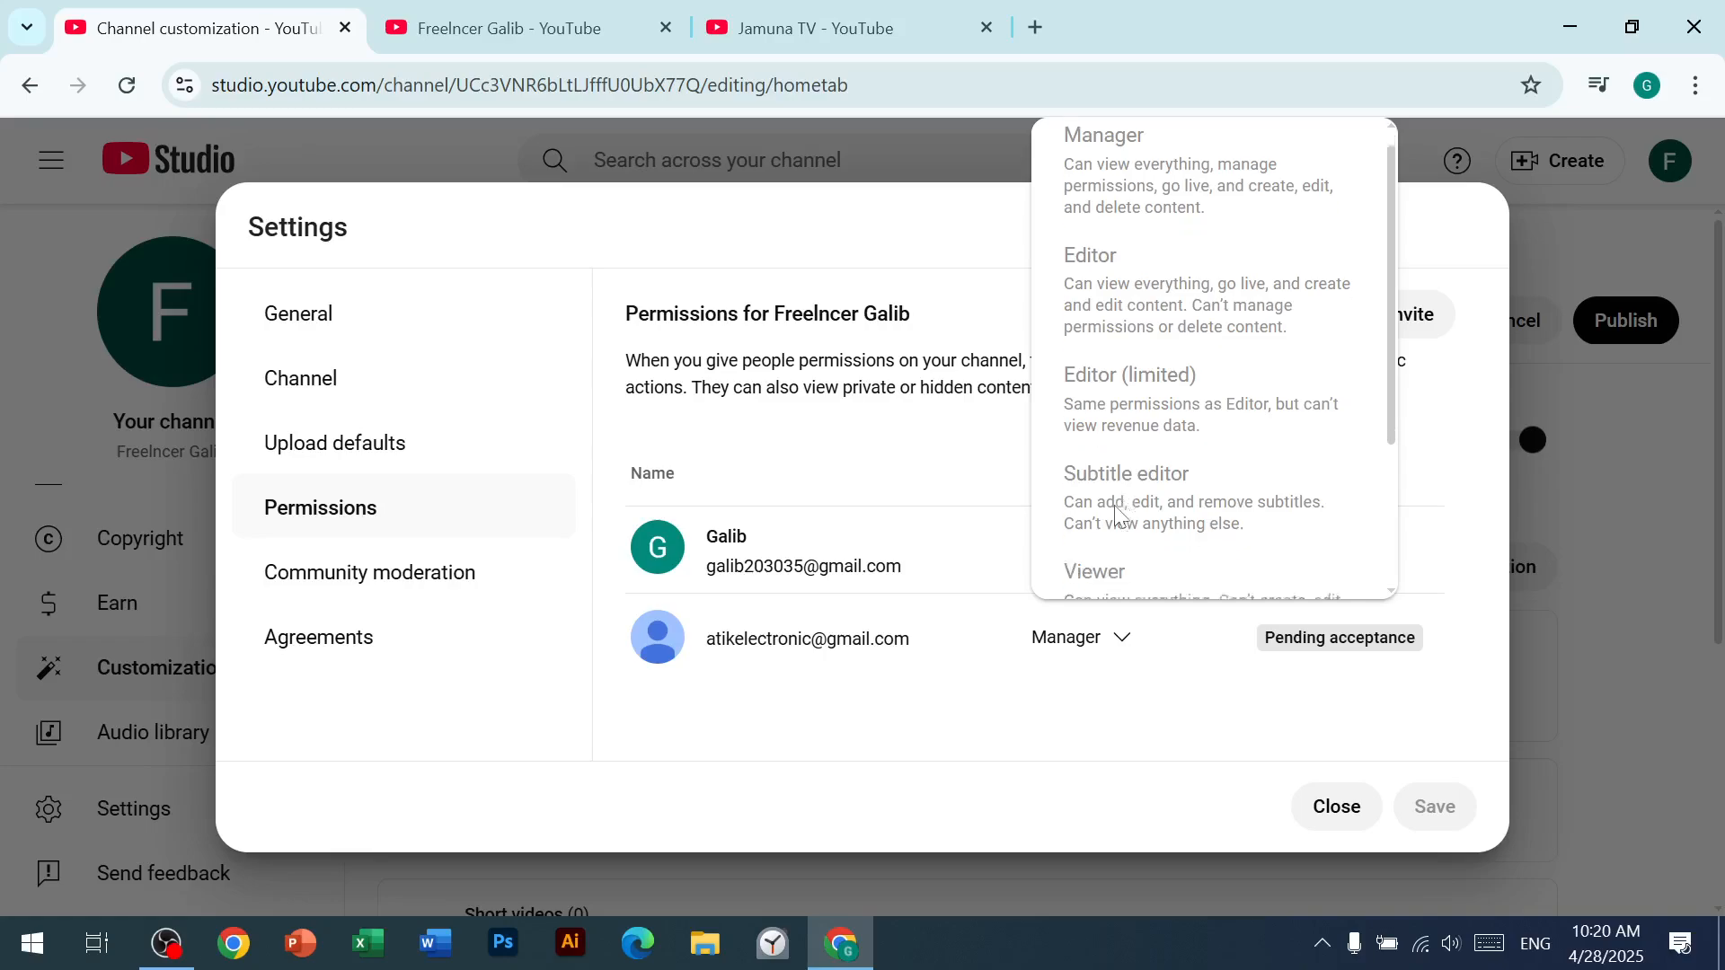
pyautogui.scroll(-3, 1117, 516)
pyautogui.click(1197, 727)
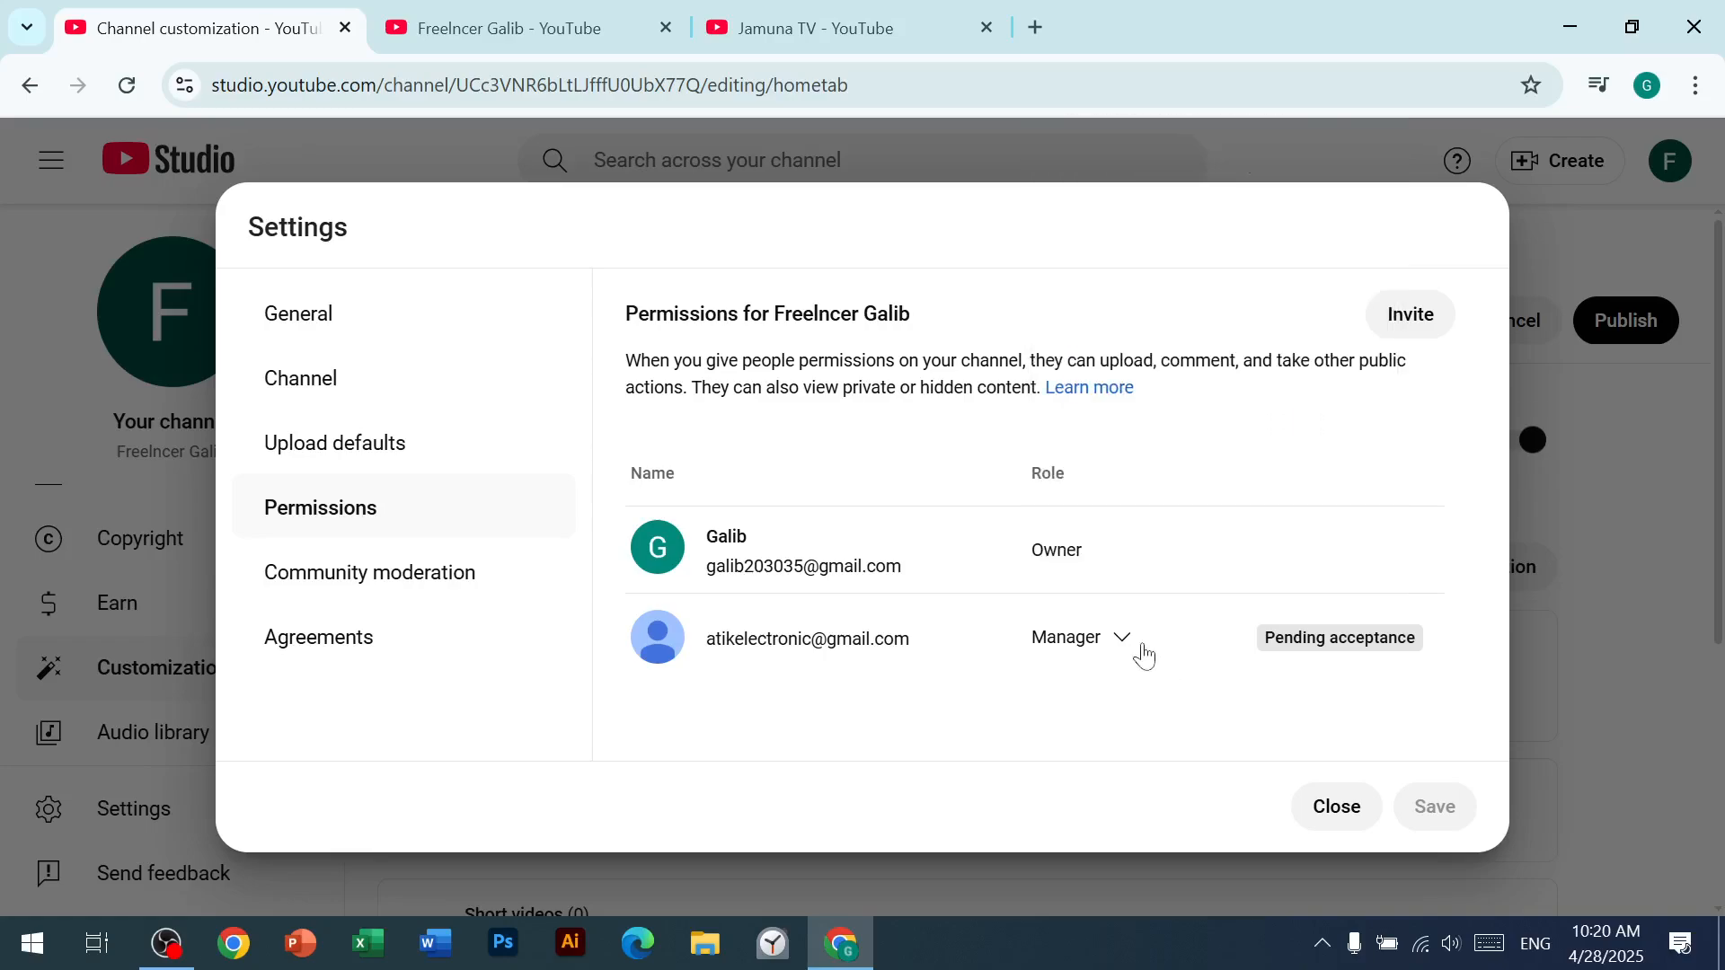
pyautogui.moveTo(1126, 653)
pyautogui.moveTo(1048, 662)
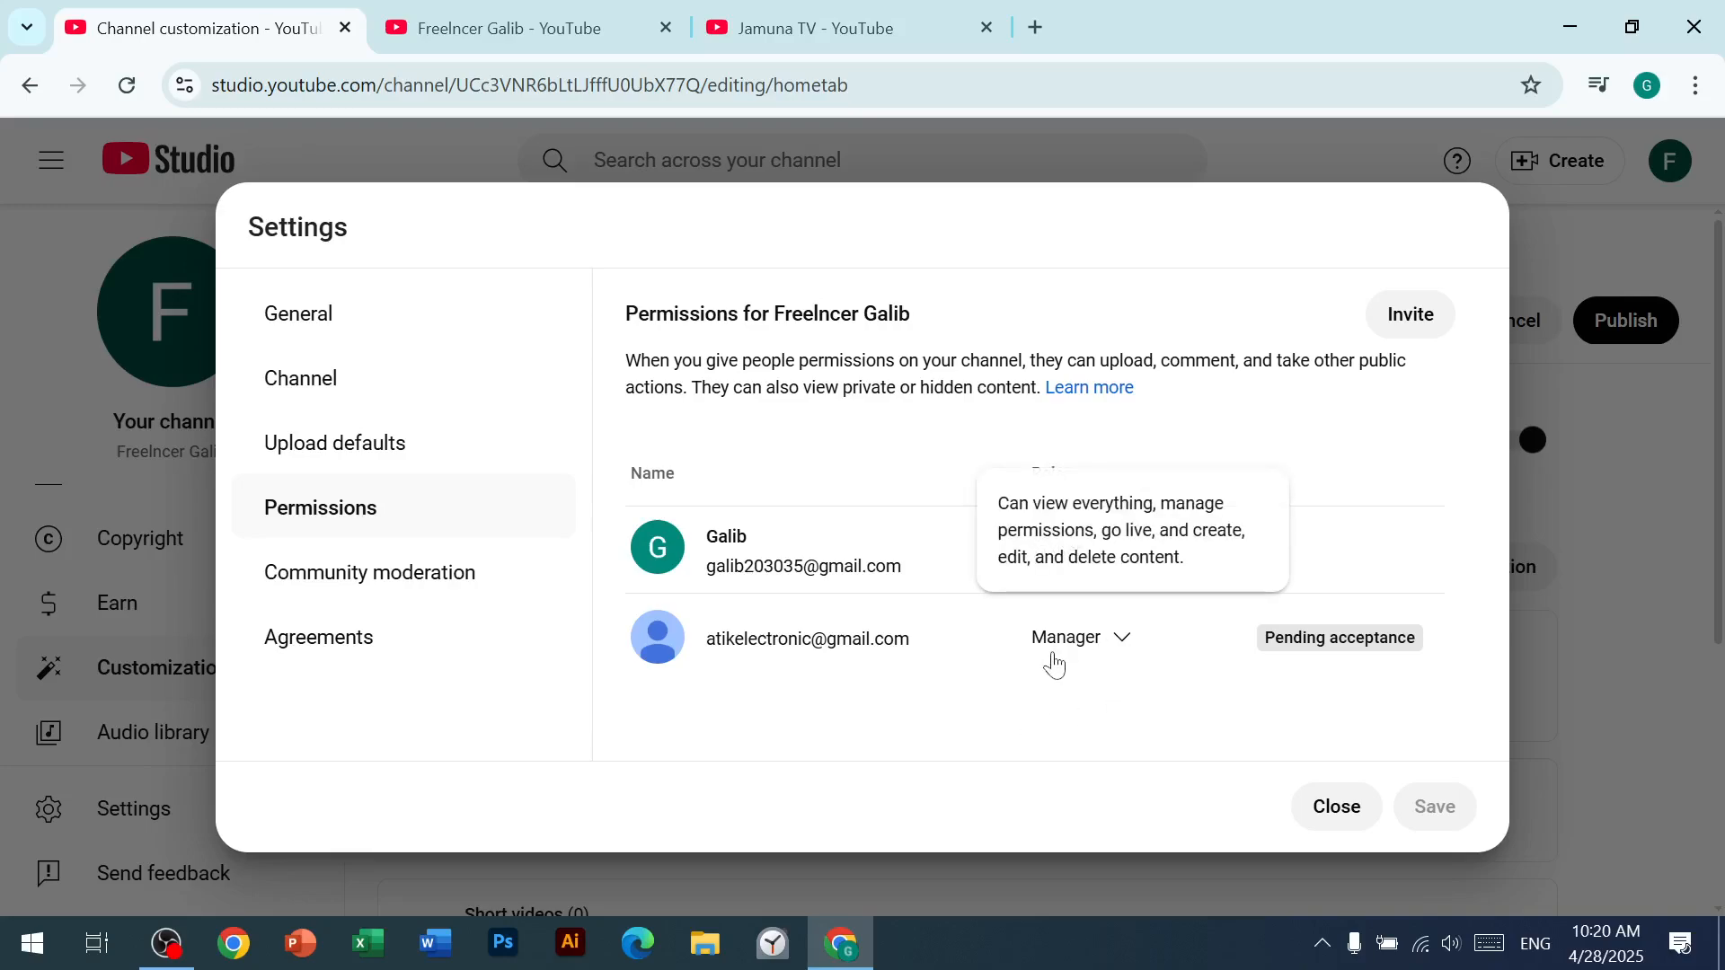
# Step: Examine the role and access removal options for the invited manager, and close the settings without changes
pyautogui.click(1134, 640)
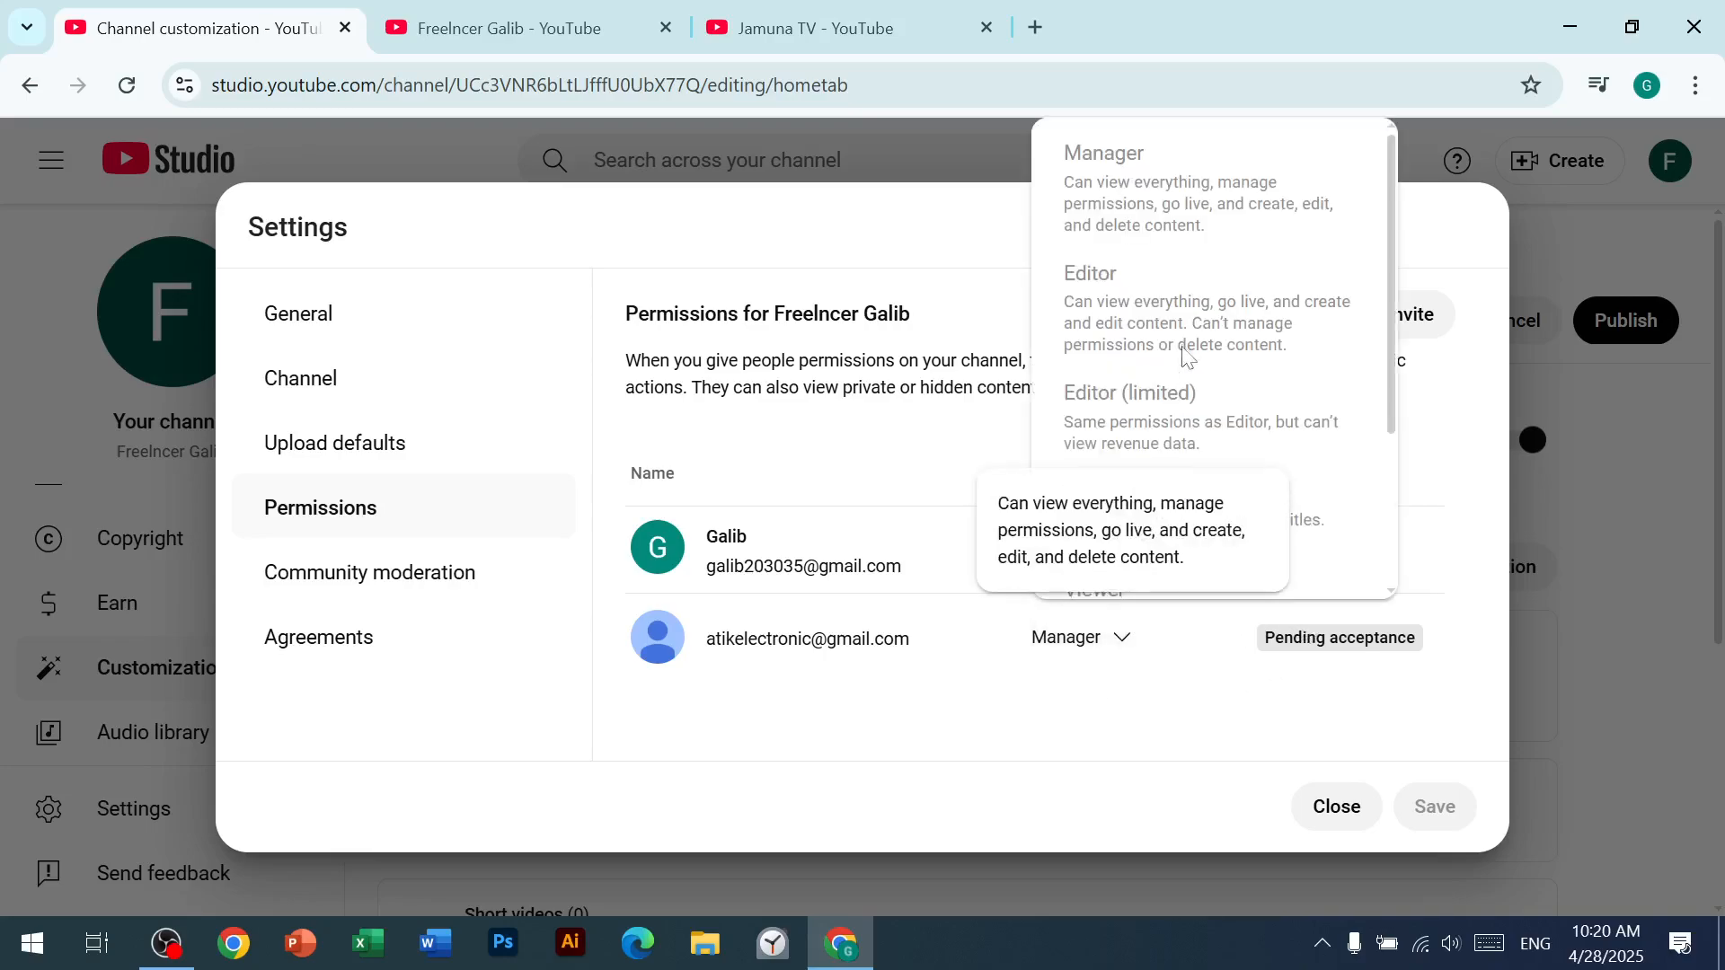
pyautogui.scroll(-3, 1190, 368)
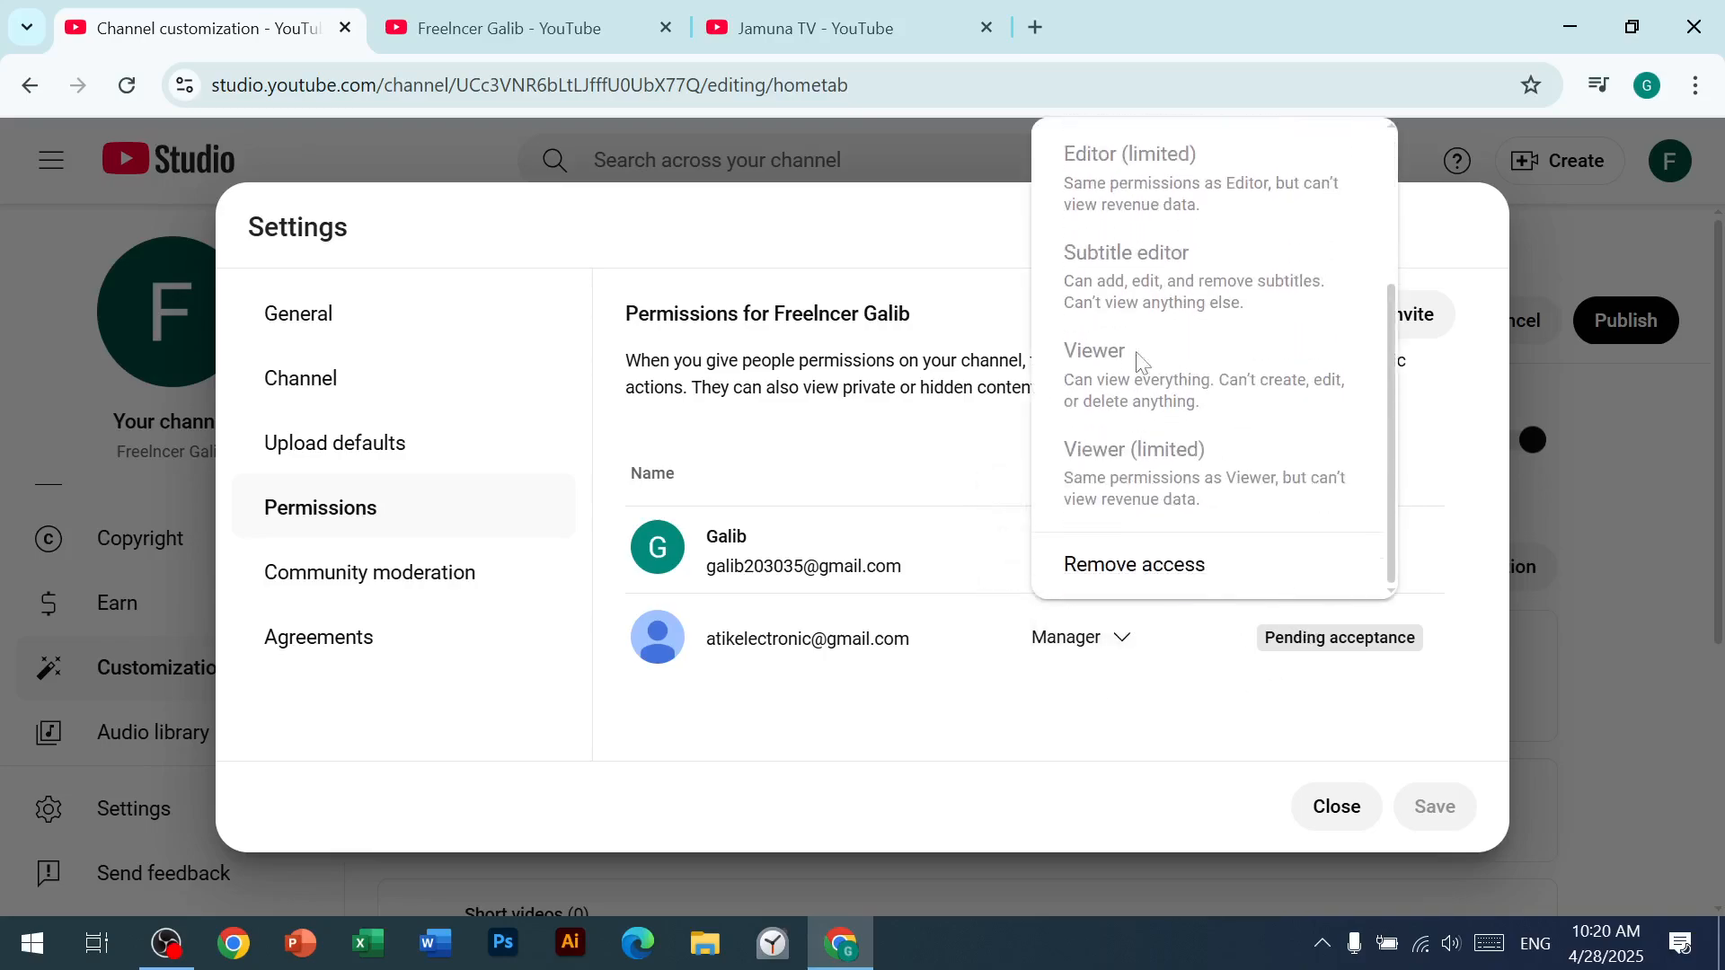
pyautogui.click(1107, 717)
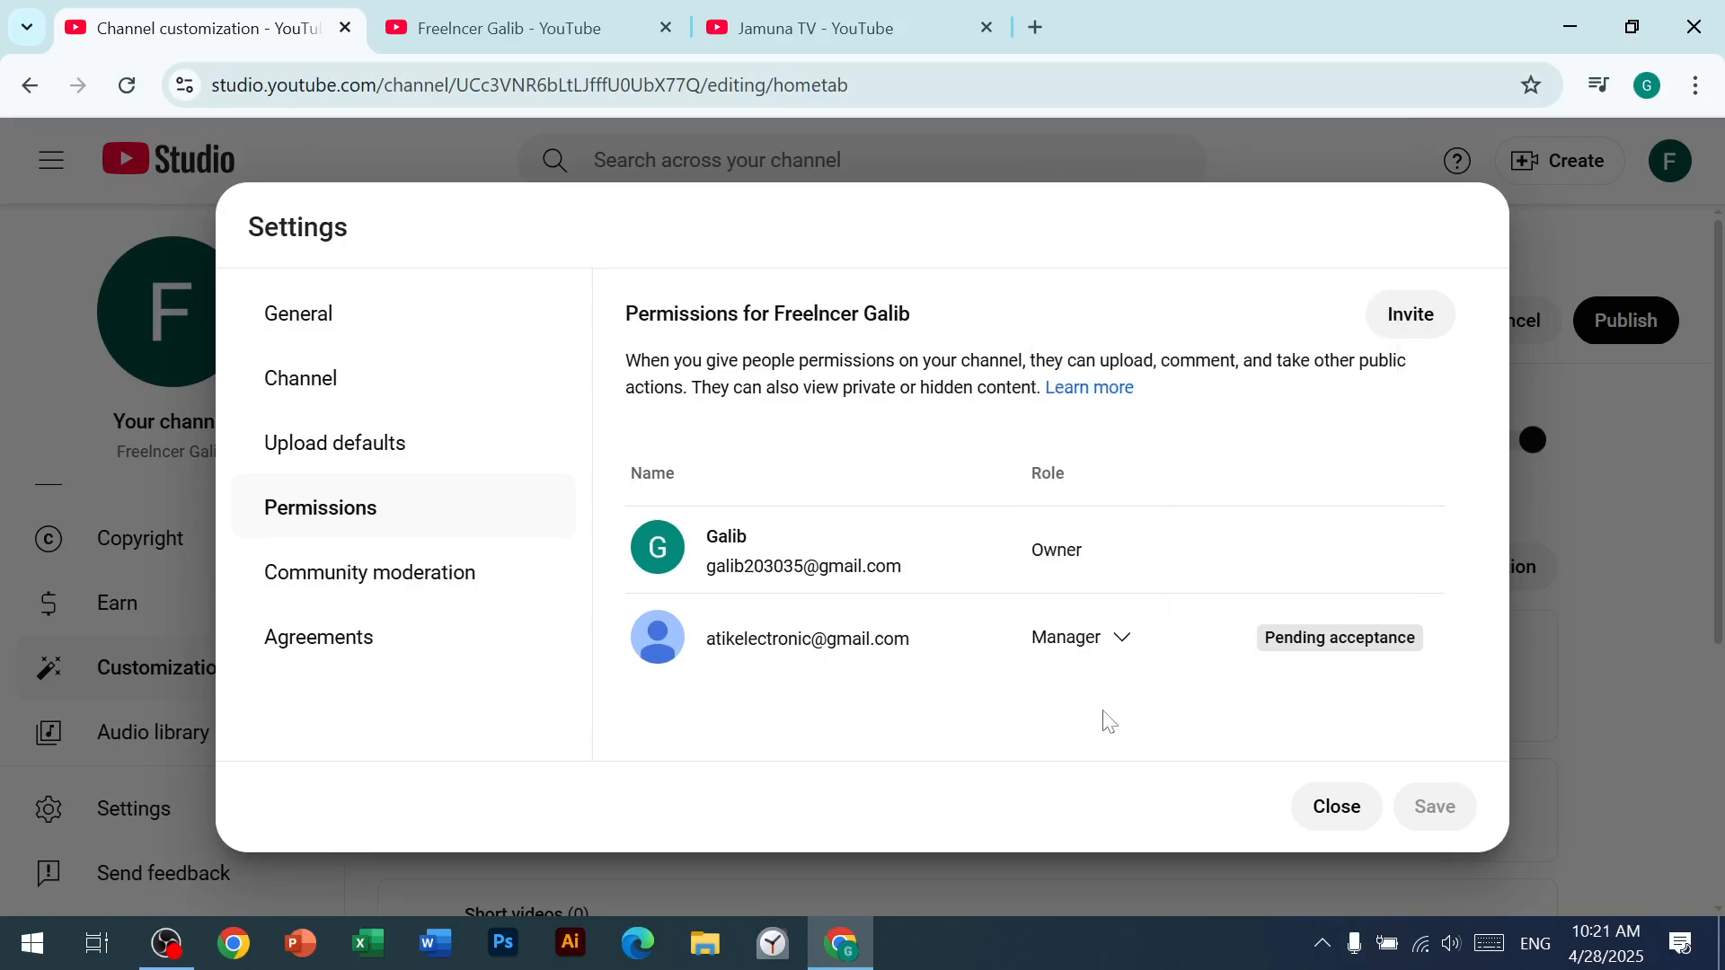
pyautogui.click(1124, 642)
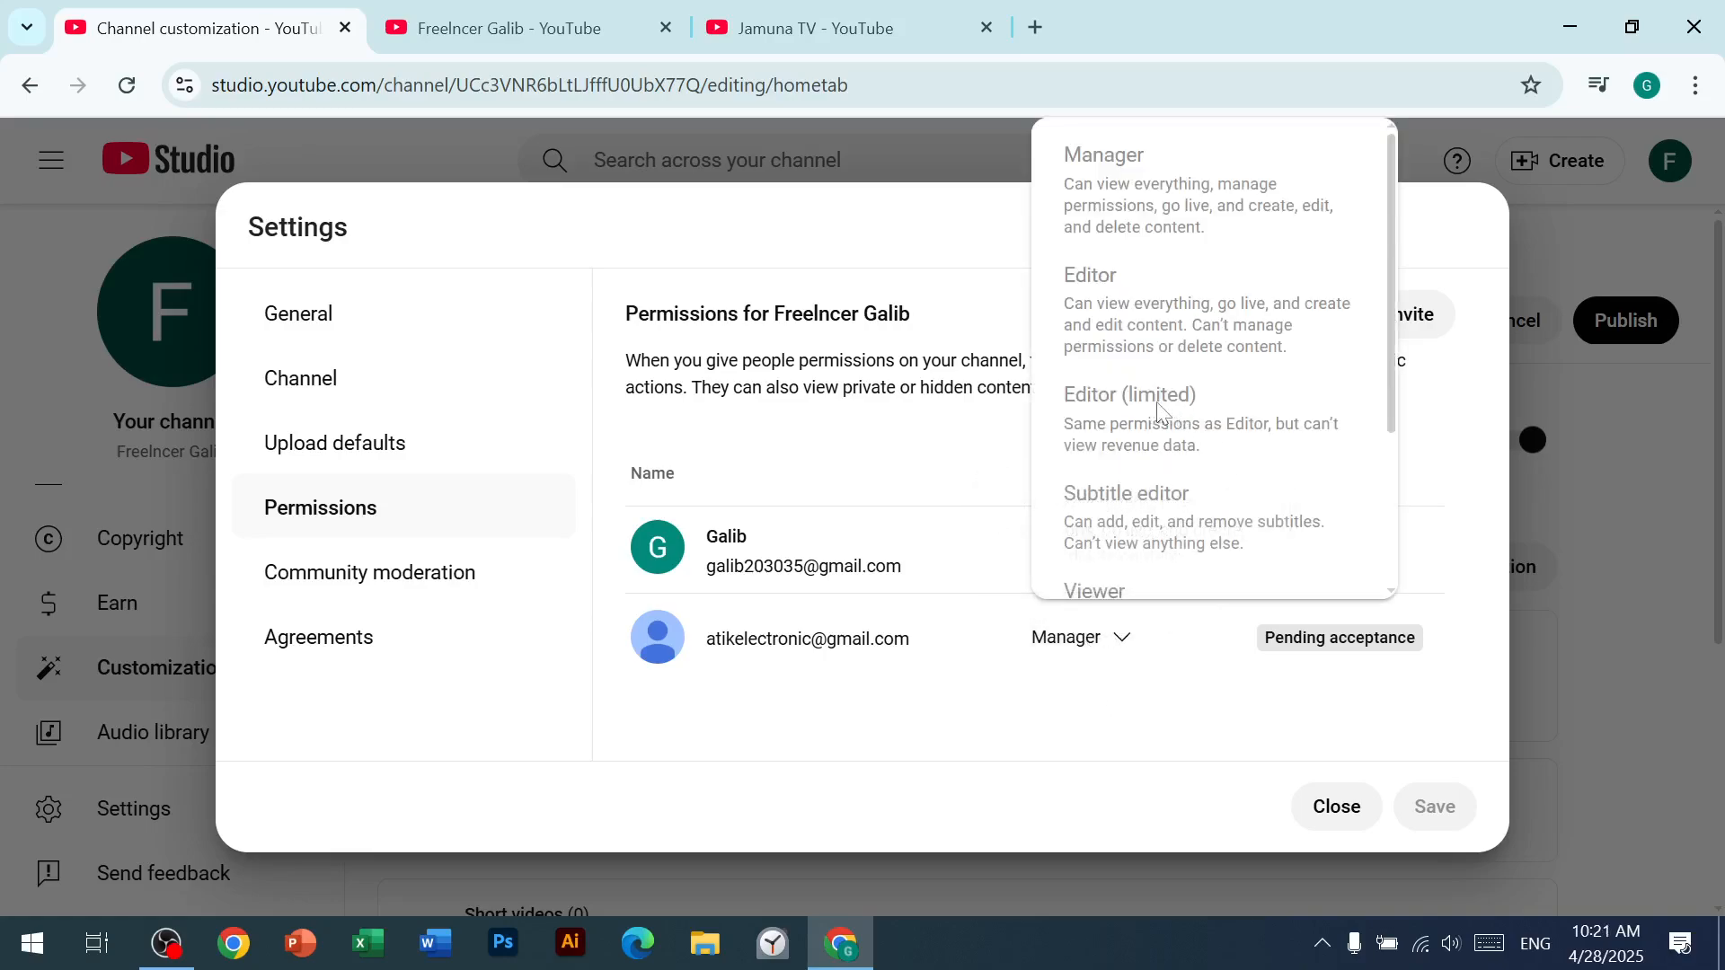
pyautogui.scroll(-3, 1090, 420)
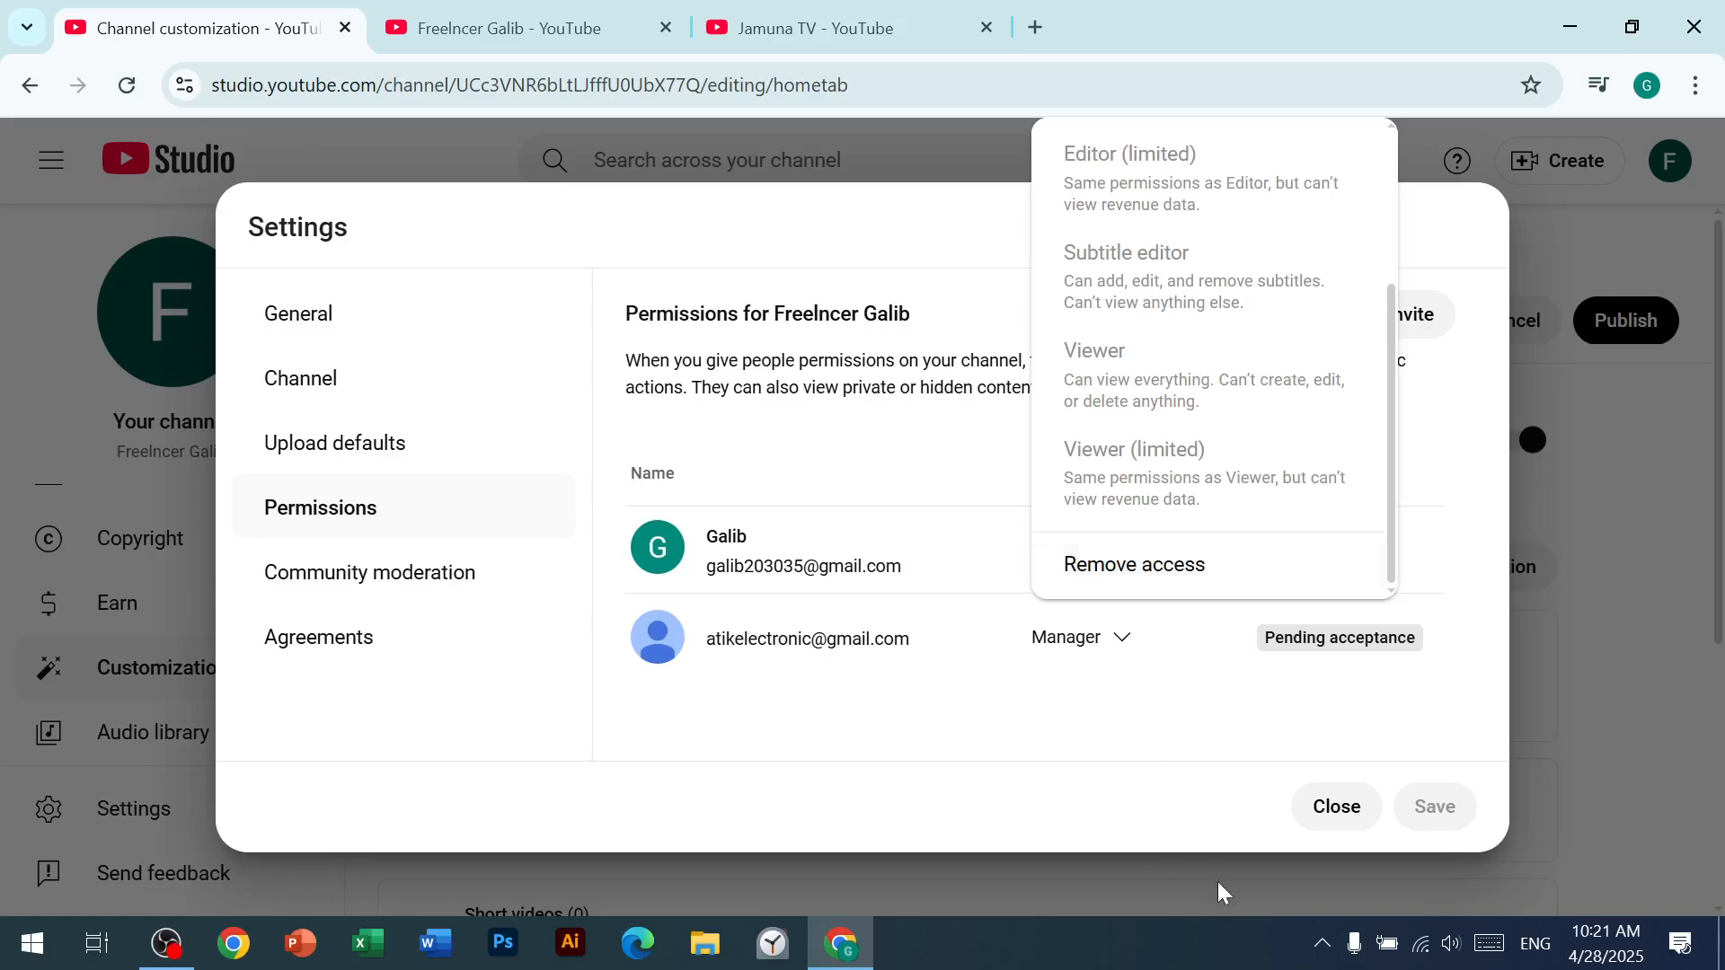
pyautogui.click(1316, 809)
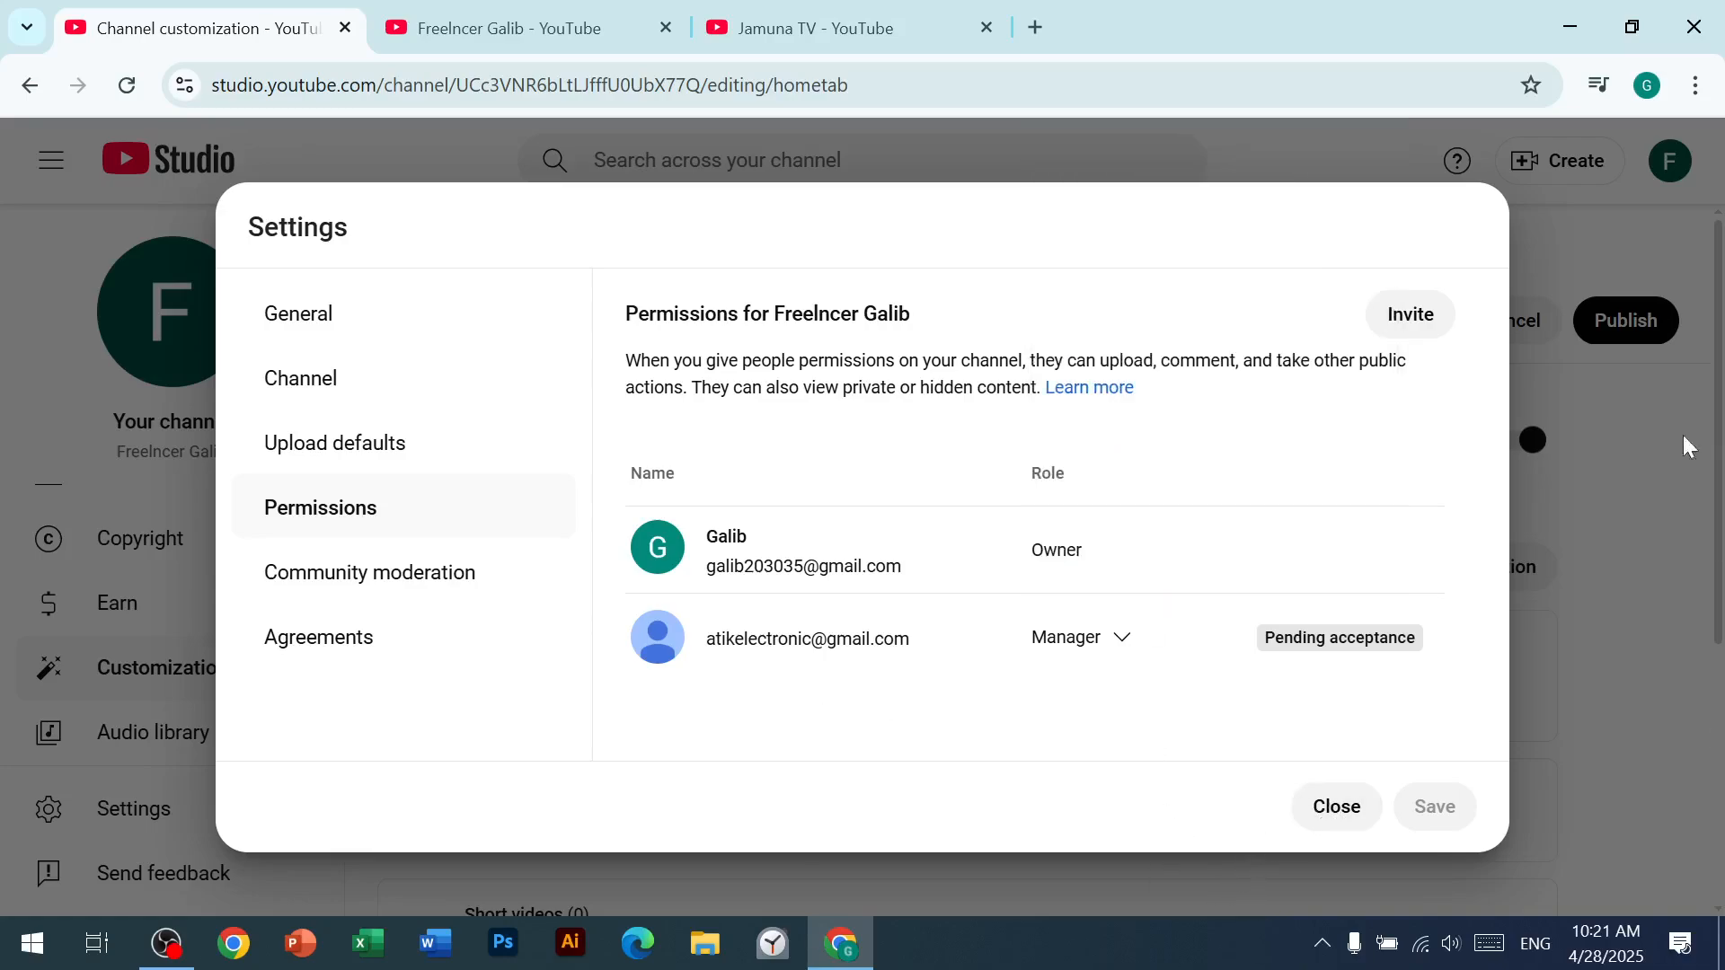
pyautogui.click(1332, 812)
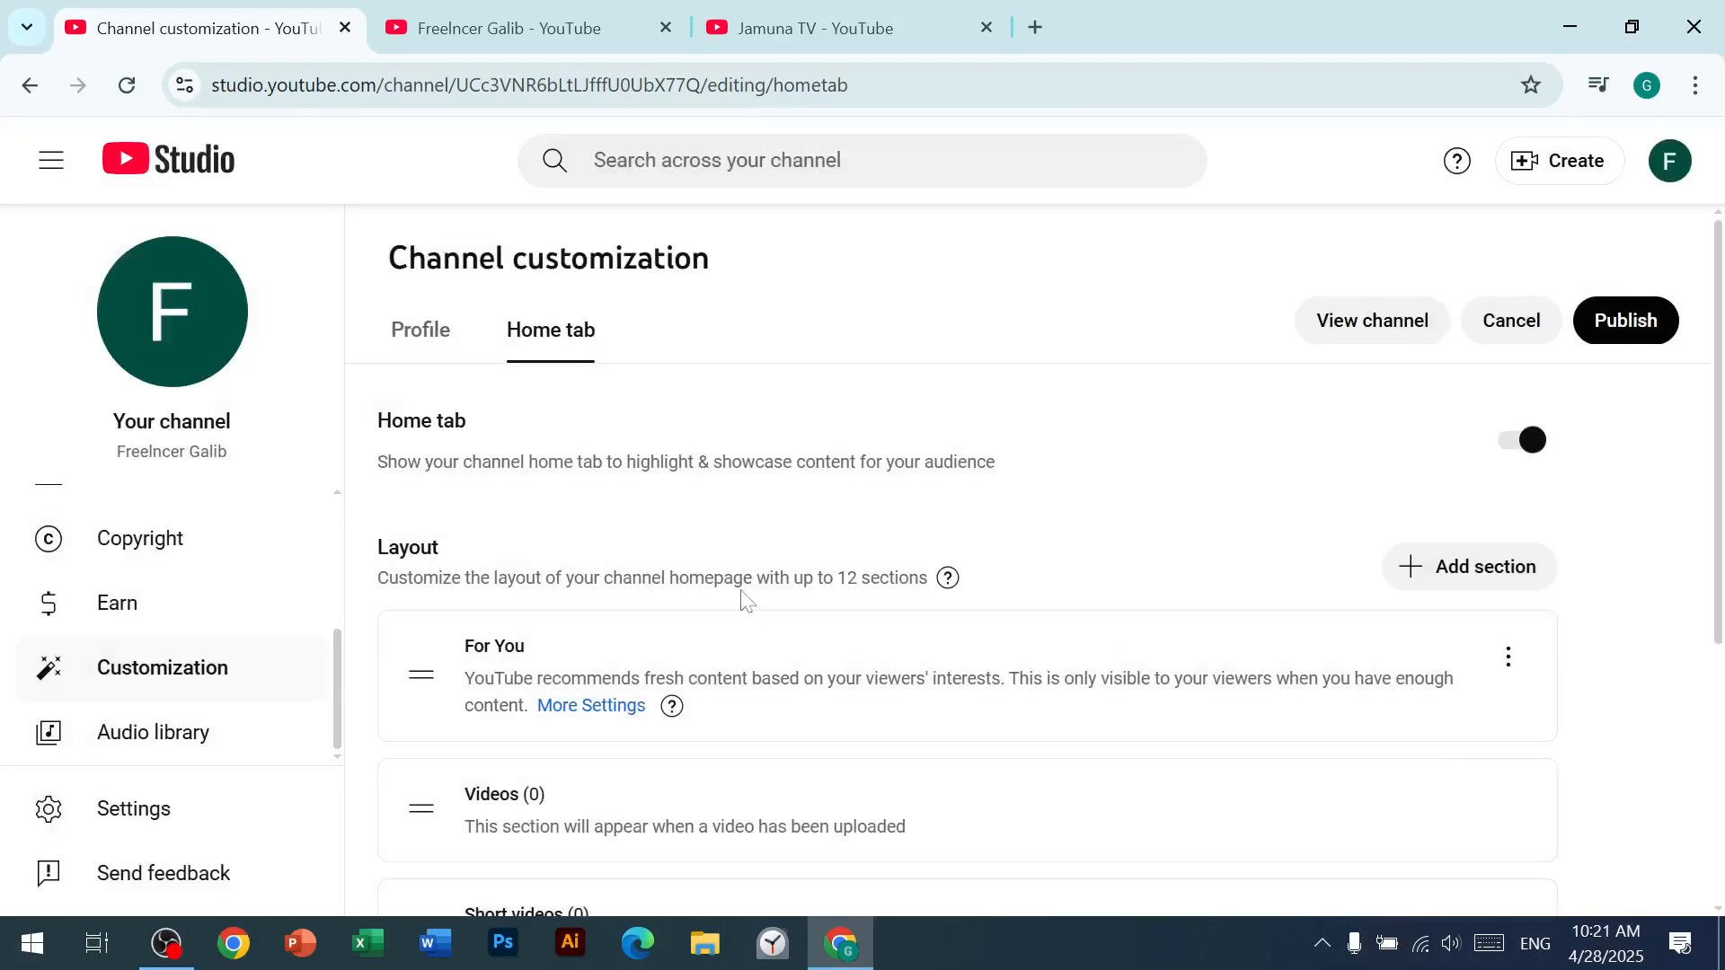
# Step: Open the channel's profile customization and look through the banner, picture, name and handle sections
pyautogui.scroll(-1, 630, 633)
pyautogui.scroll(-3, 631, 634)
pyautogui.scroll(4, 154, 628)
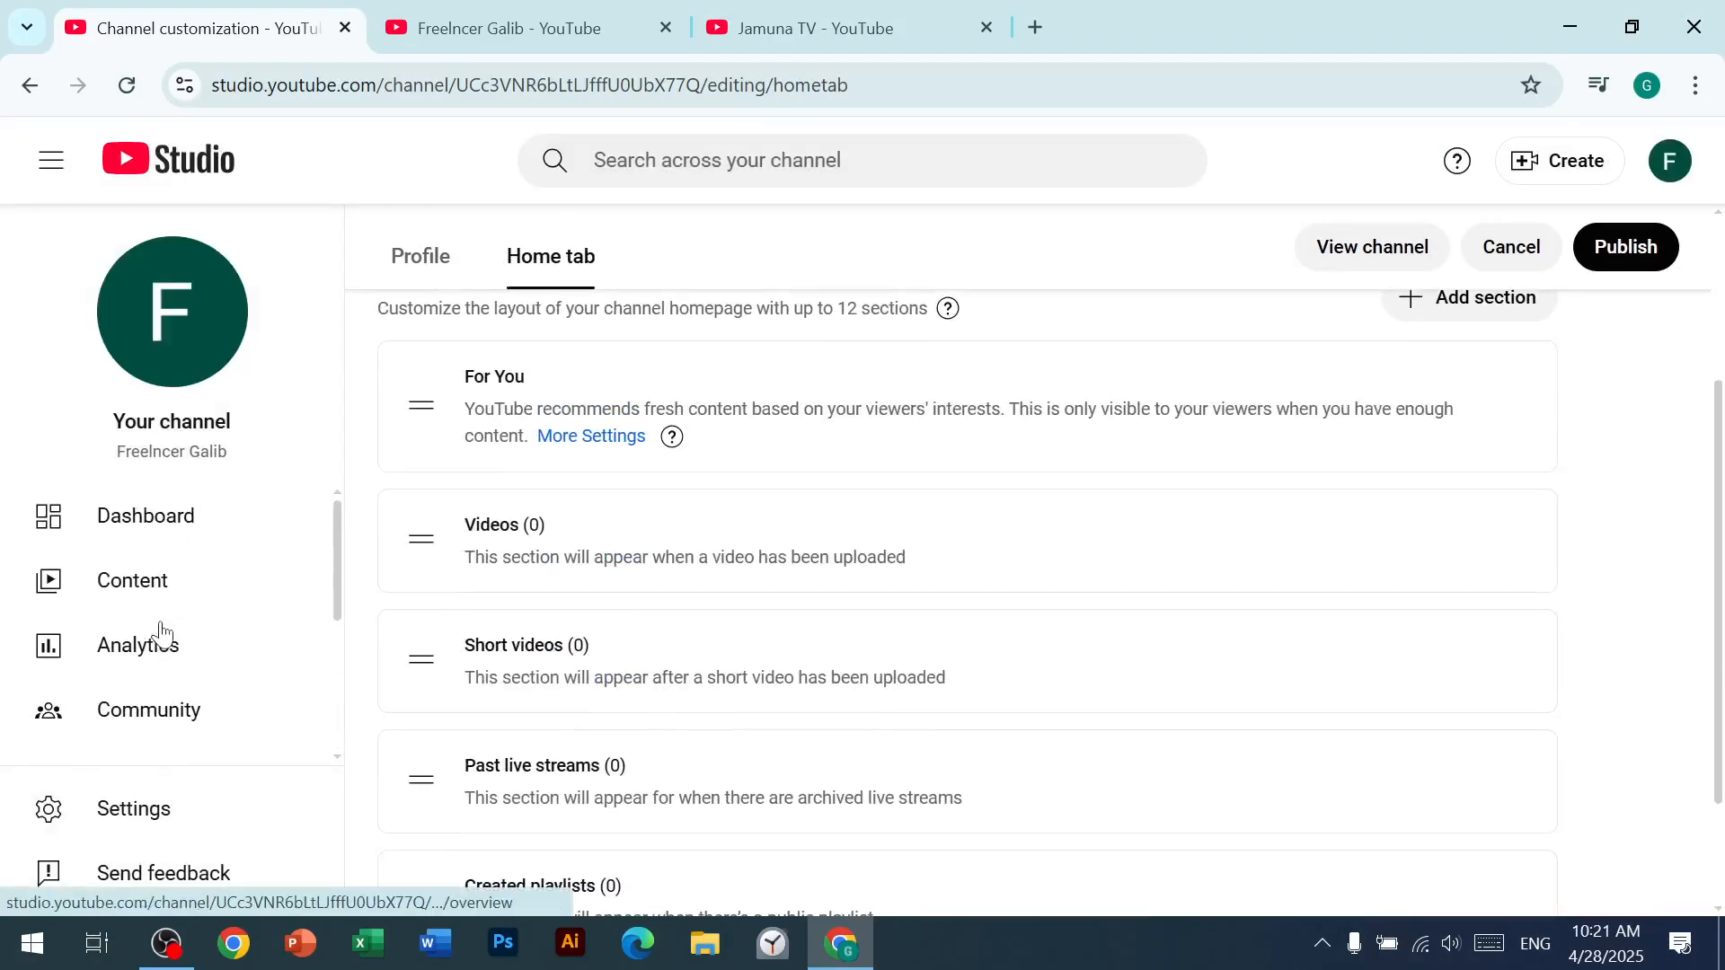
pyautogui.scroll(-2, 198, 710)
pyautogui.scroll(-2, 189, 705)
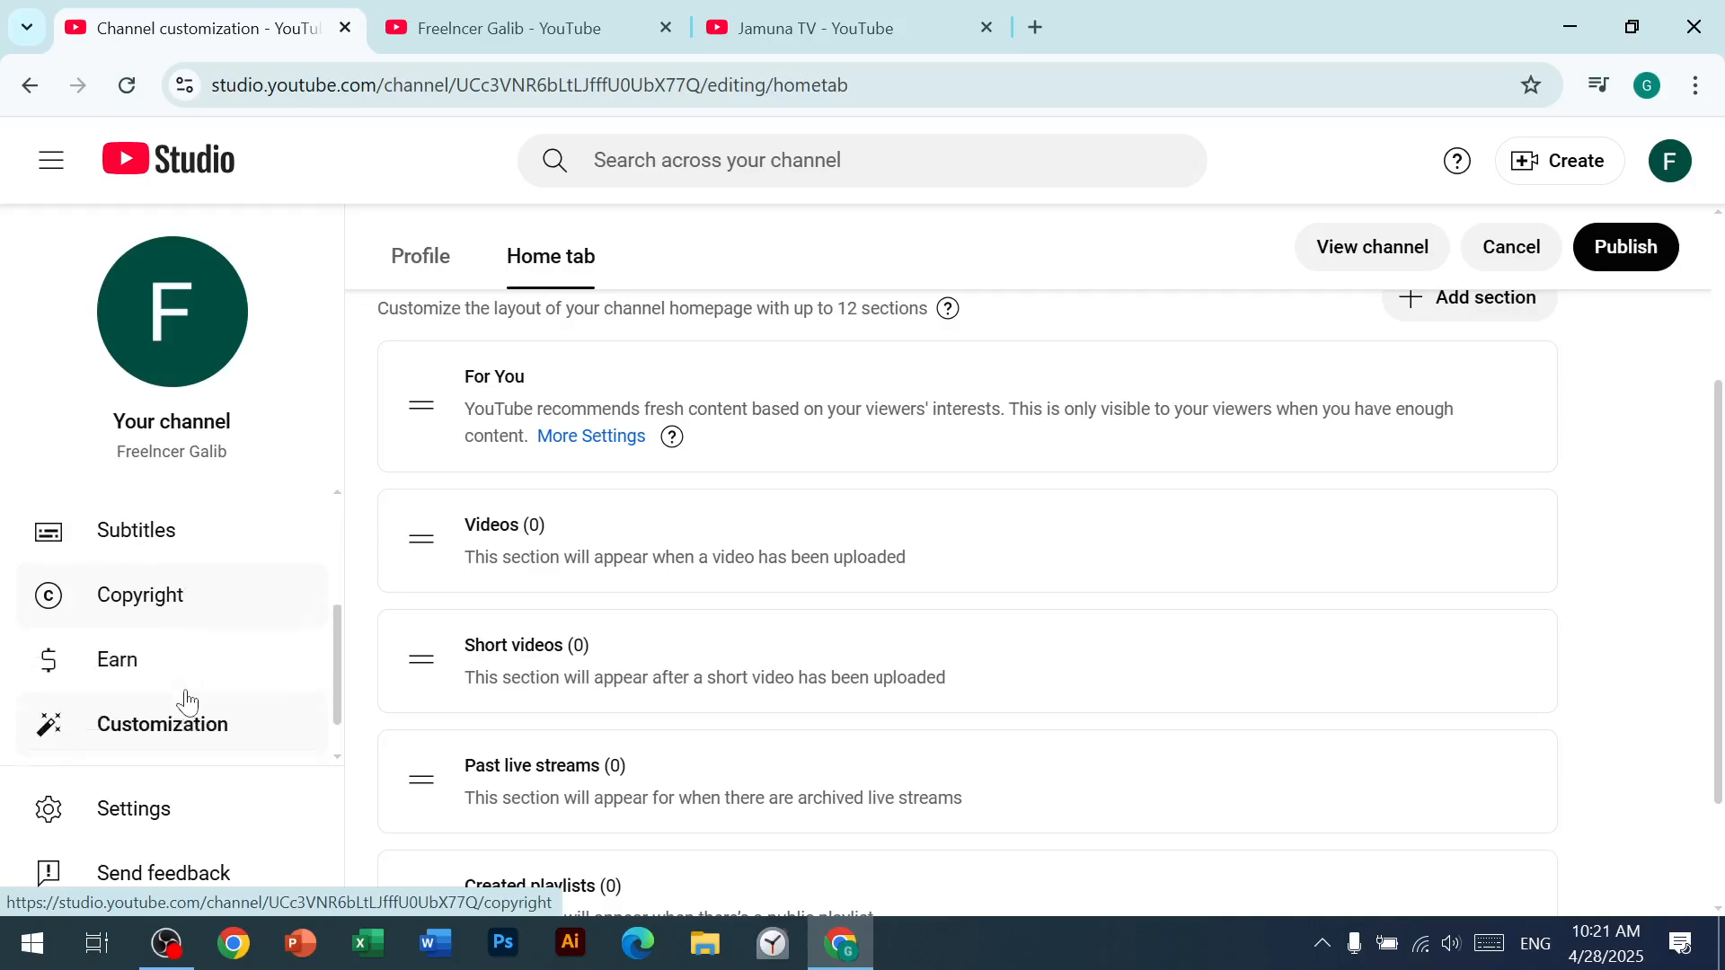
pyautogui.click(194, 700)
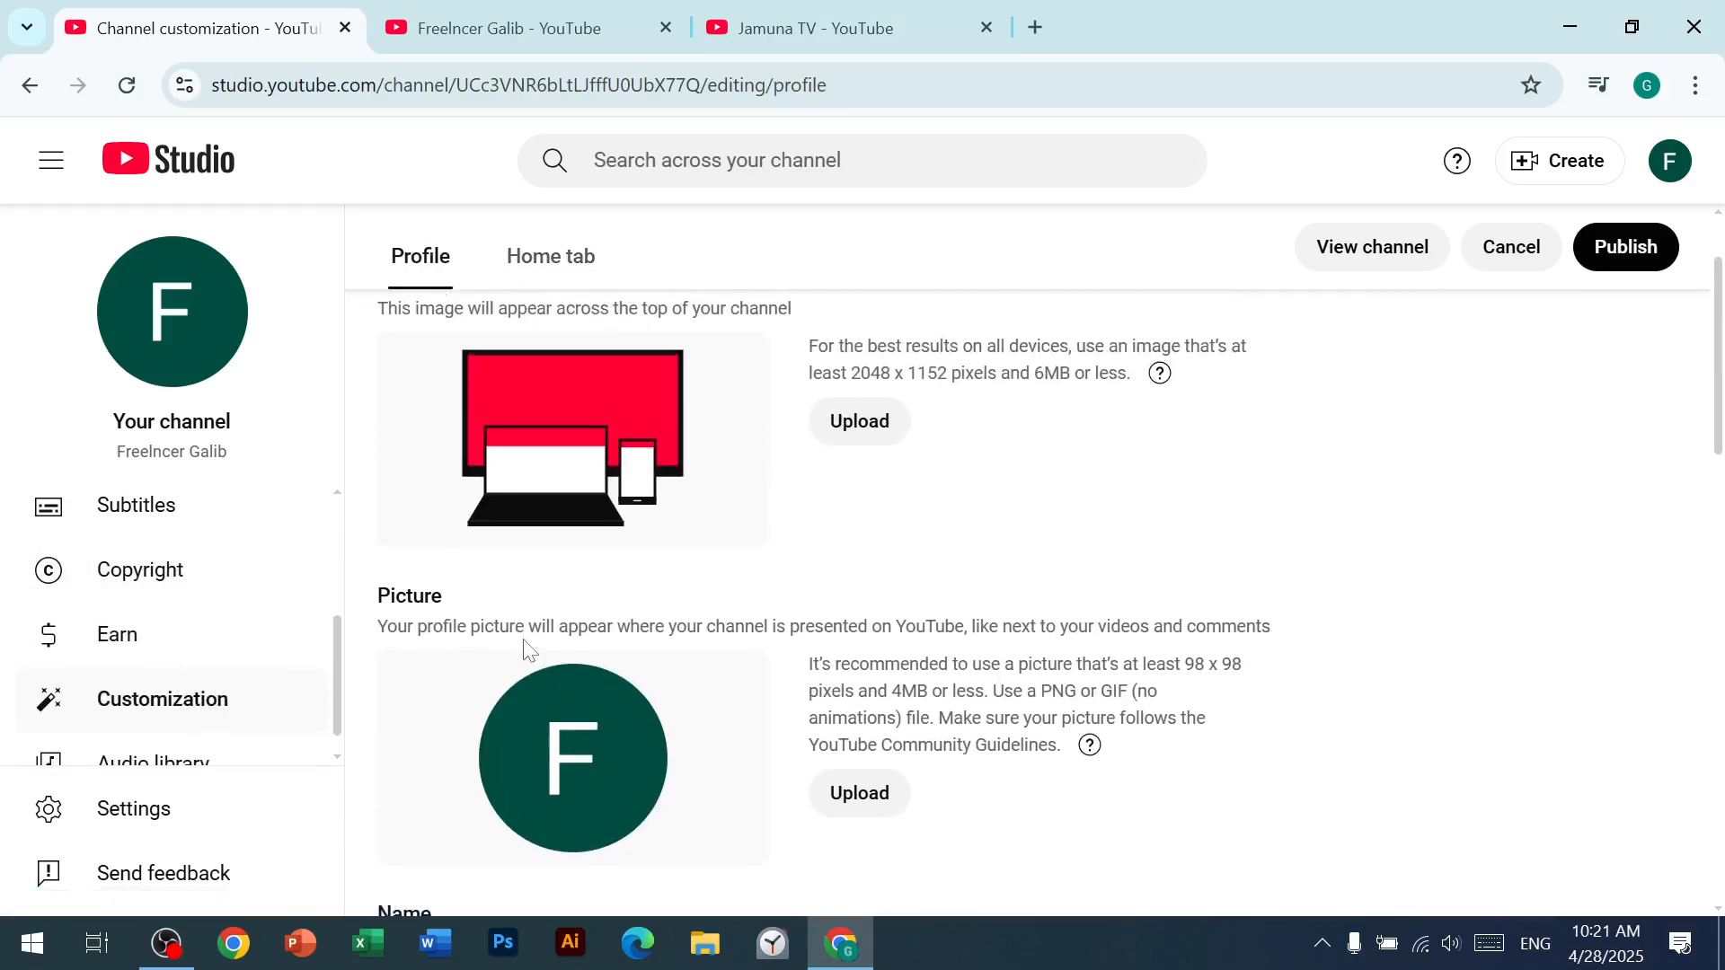
pyautogui.scroll(-4, 530, 649)
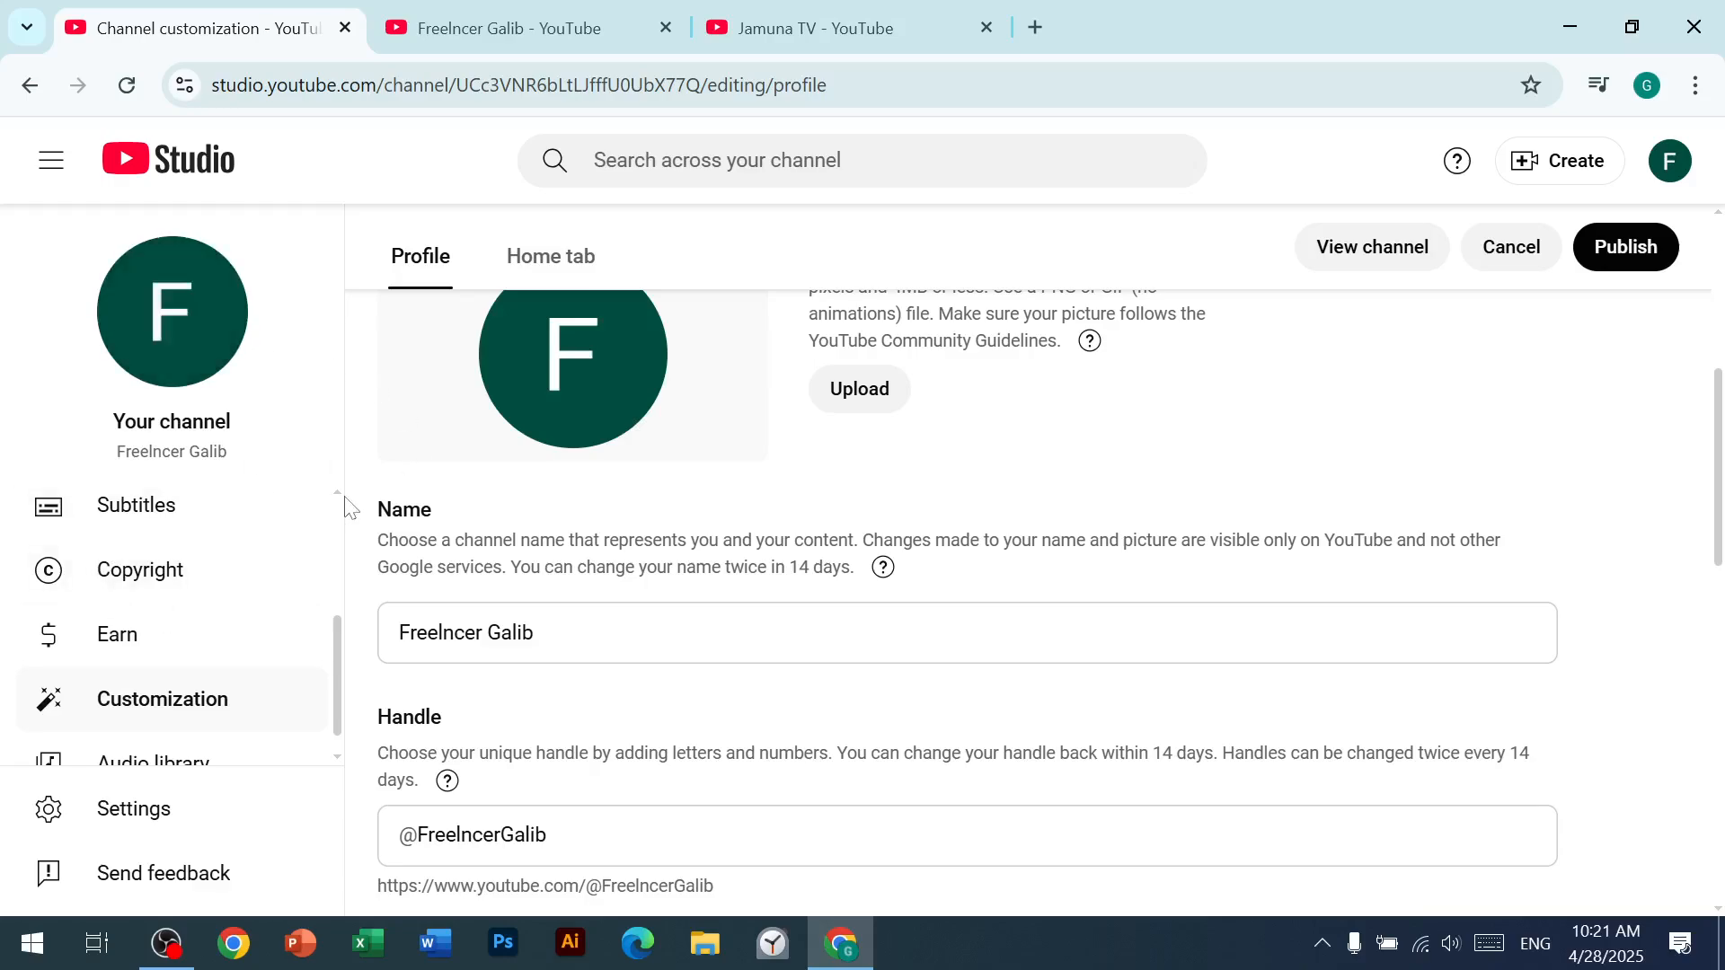
# Step: Look through the channel's profile sections, from banner image and picture down to description, channel URL, links and contact info
pyautogui.scroll(6, 937, 460)
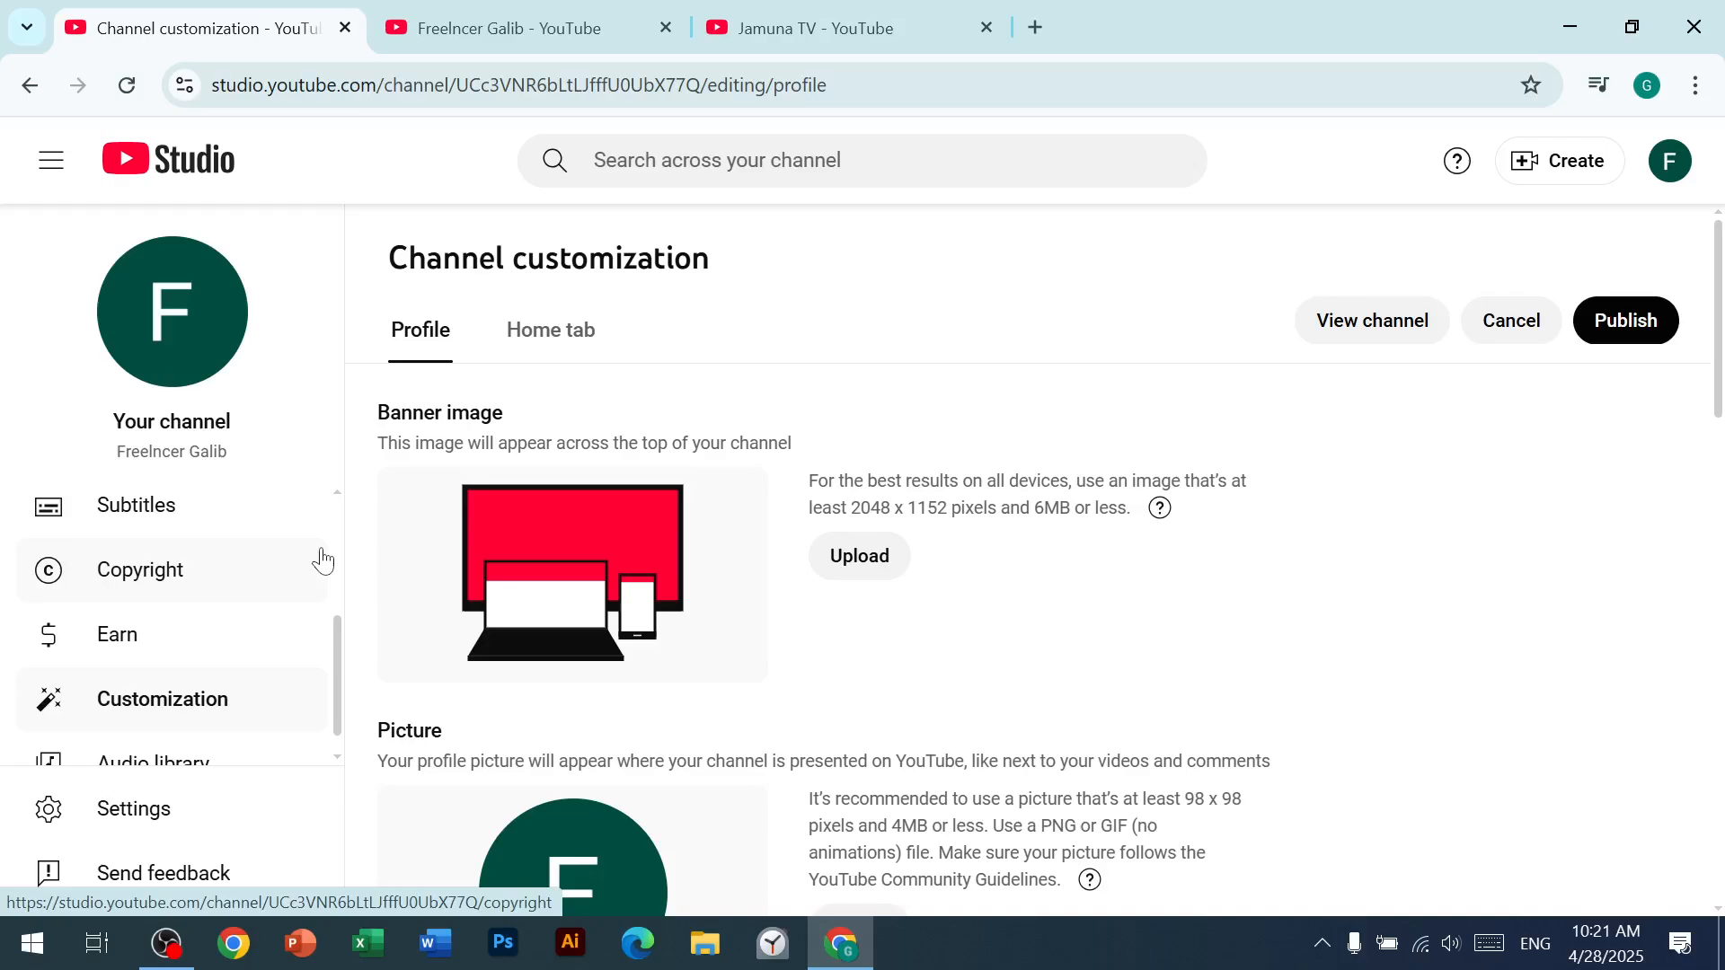
pyautogui.scroll(-2, 557, 700)
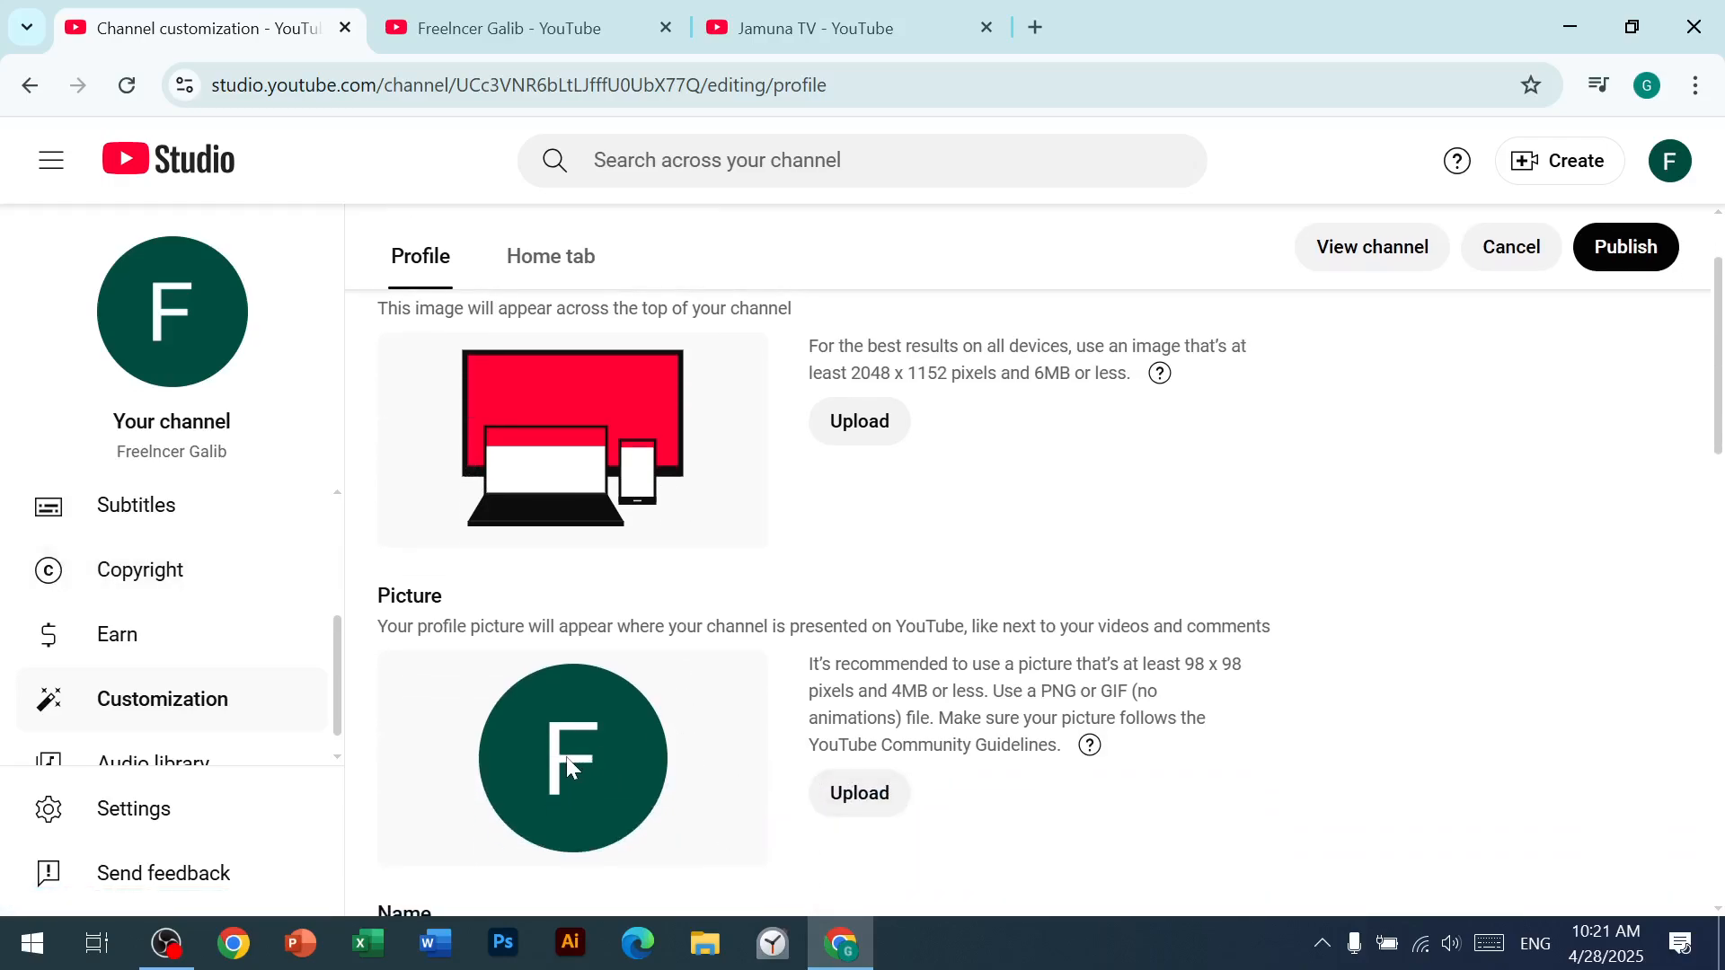
pyautogui.scroll(-7, 679, 697)
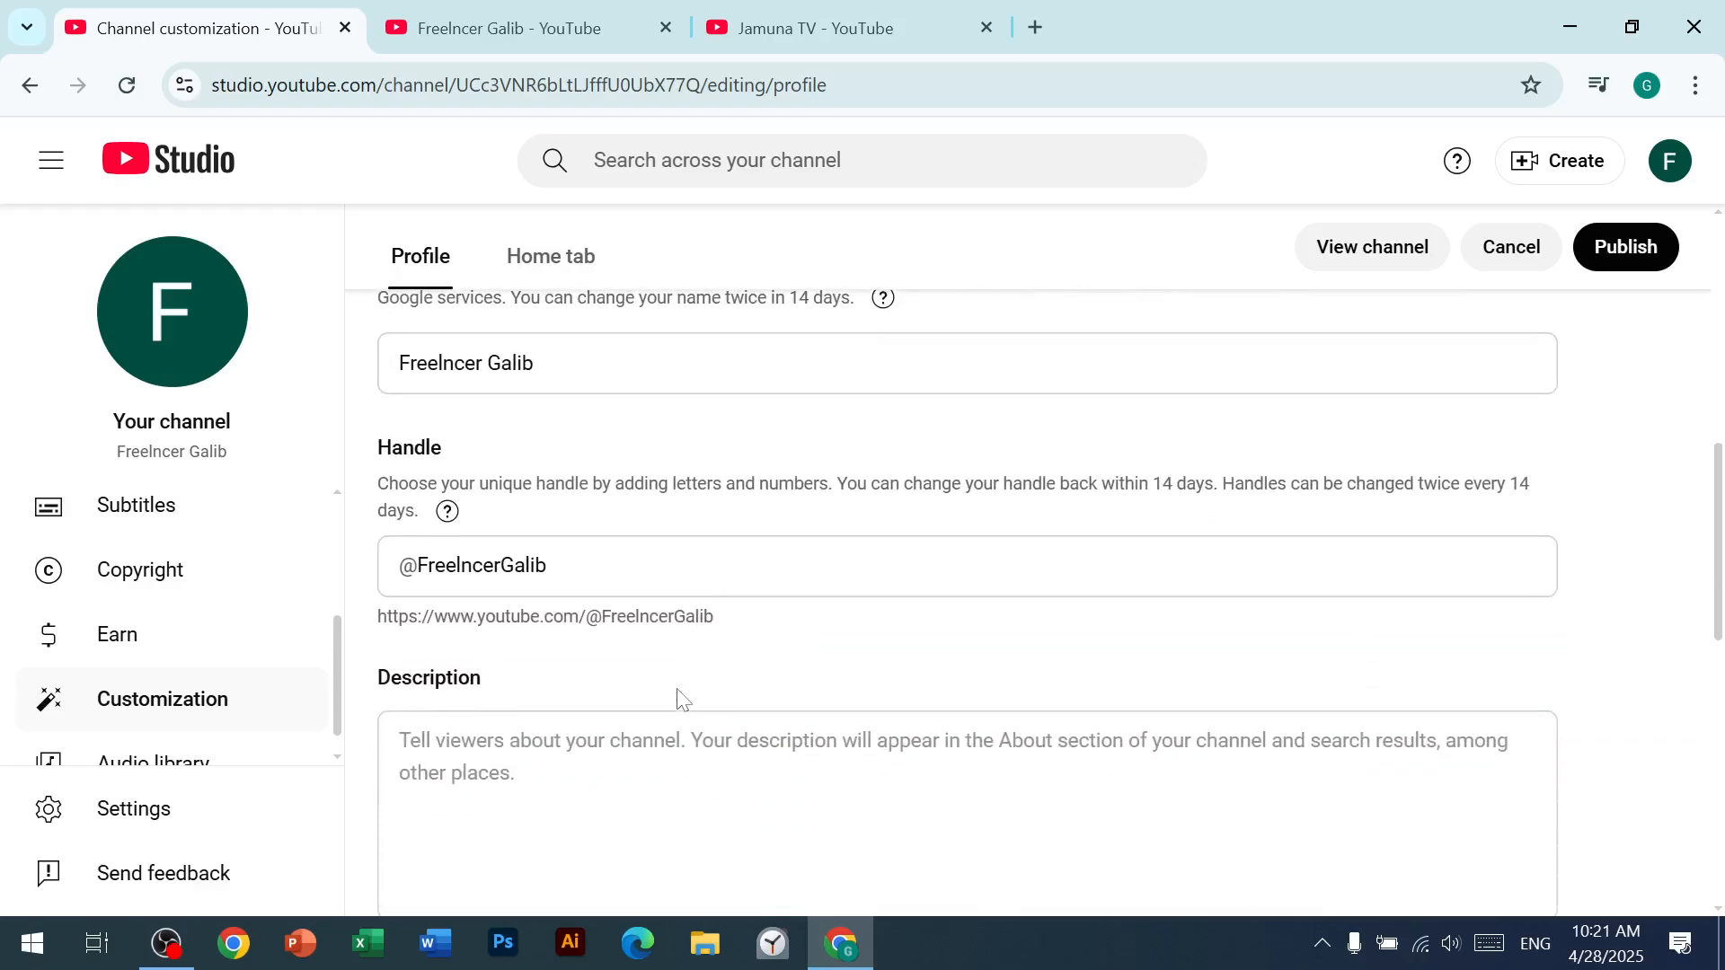
pyautogui.scroll(-5, 692, 694)
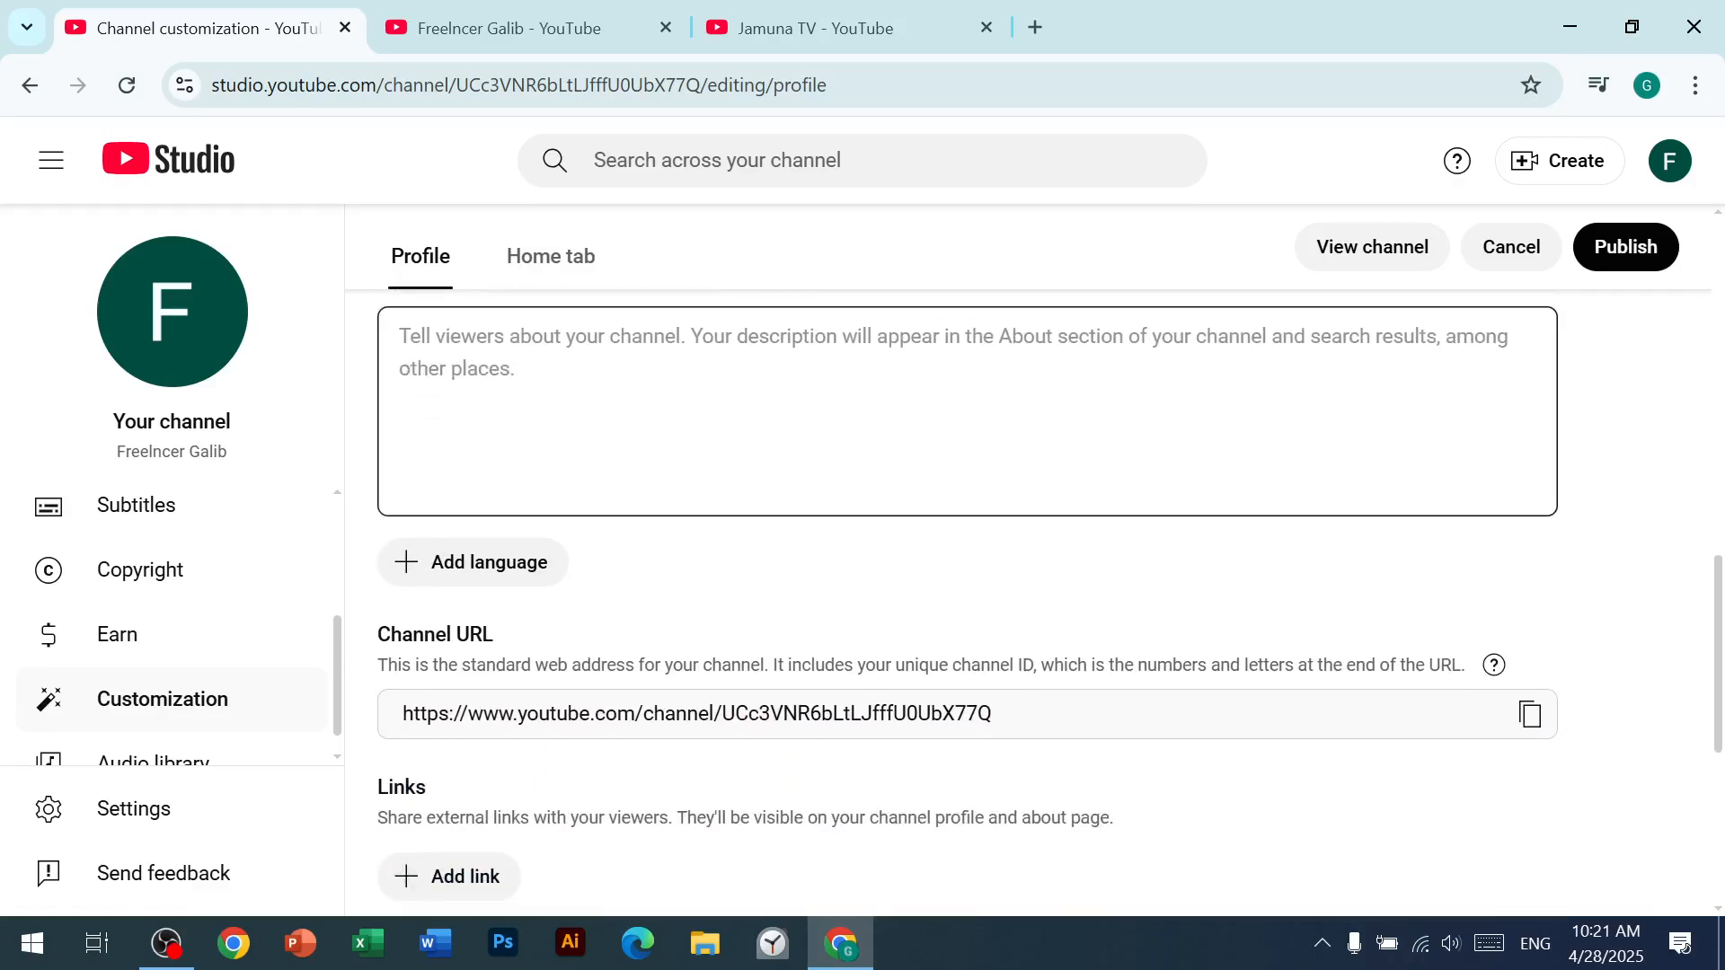
pyautogui.click(559, 406)
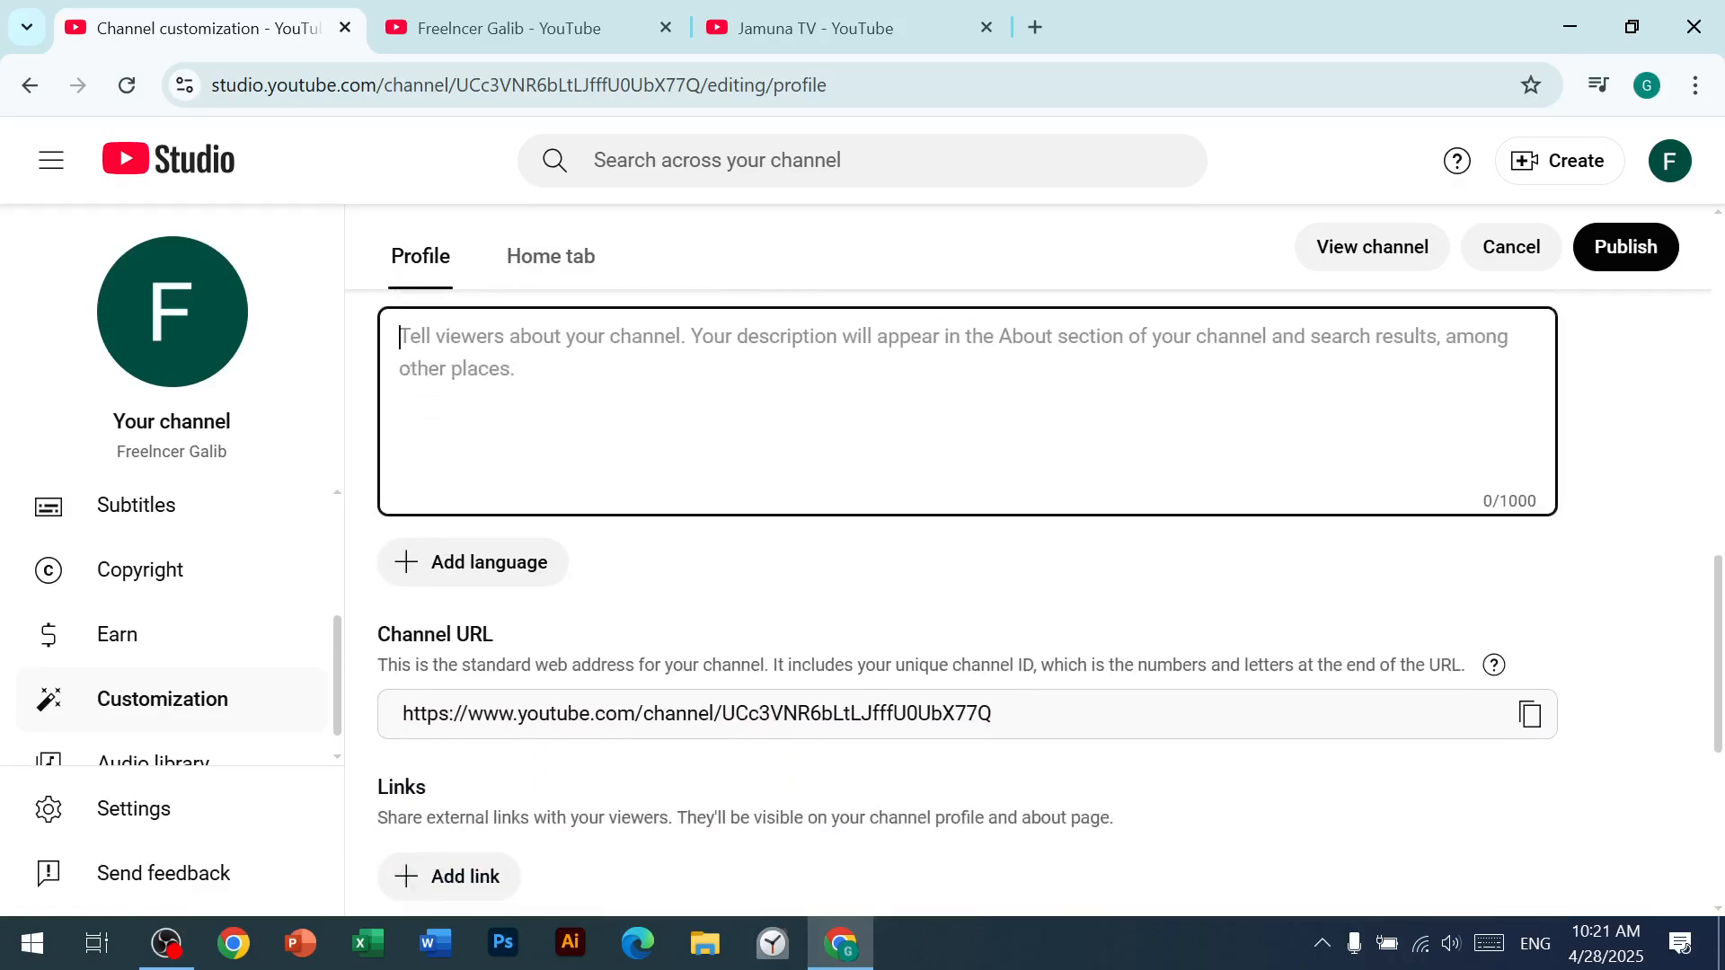
pyautogui.scroll(-3, 586, 377)
pyautogui.scroll(-2, 500, 521)
# Step: Make the contact email field ready for entry and switch to the Team profile in Chrome
pyautogui.click(539, 669)
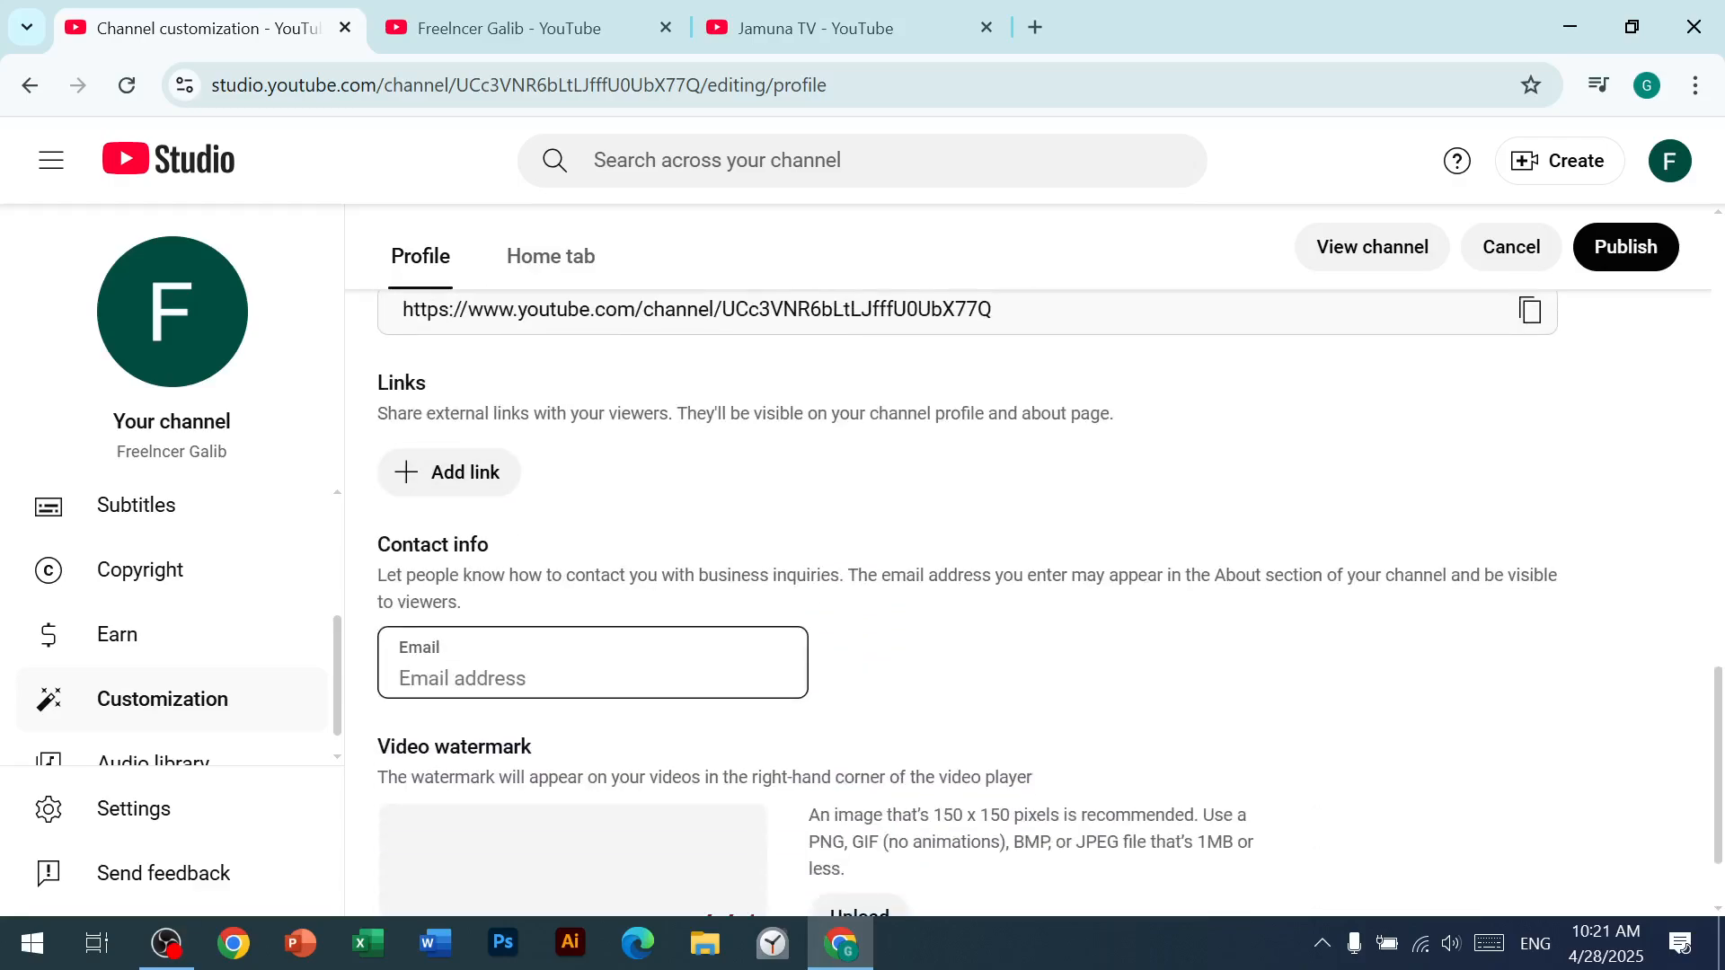
pyautogui.click(1670, 162)
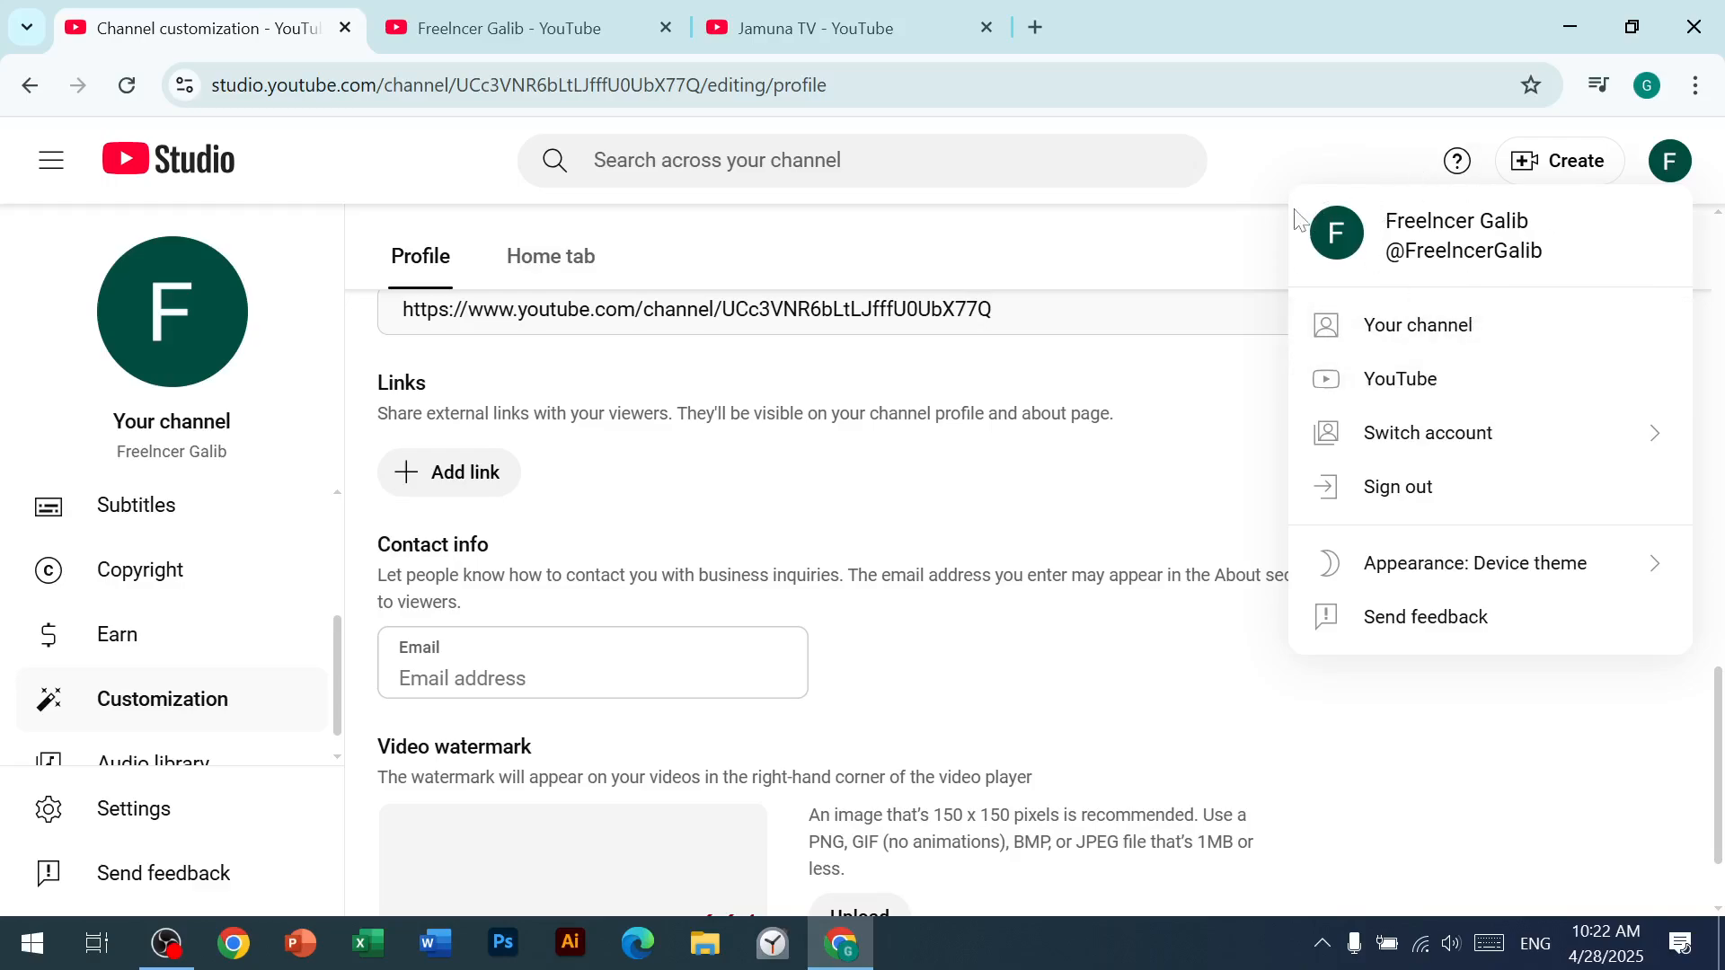
pyautogui.click(1218, 222)
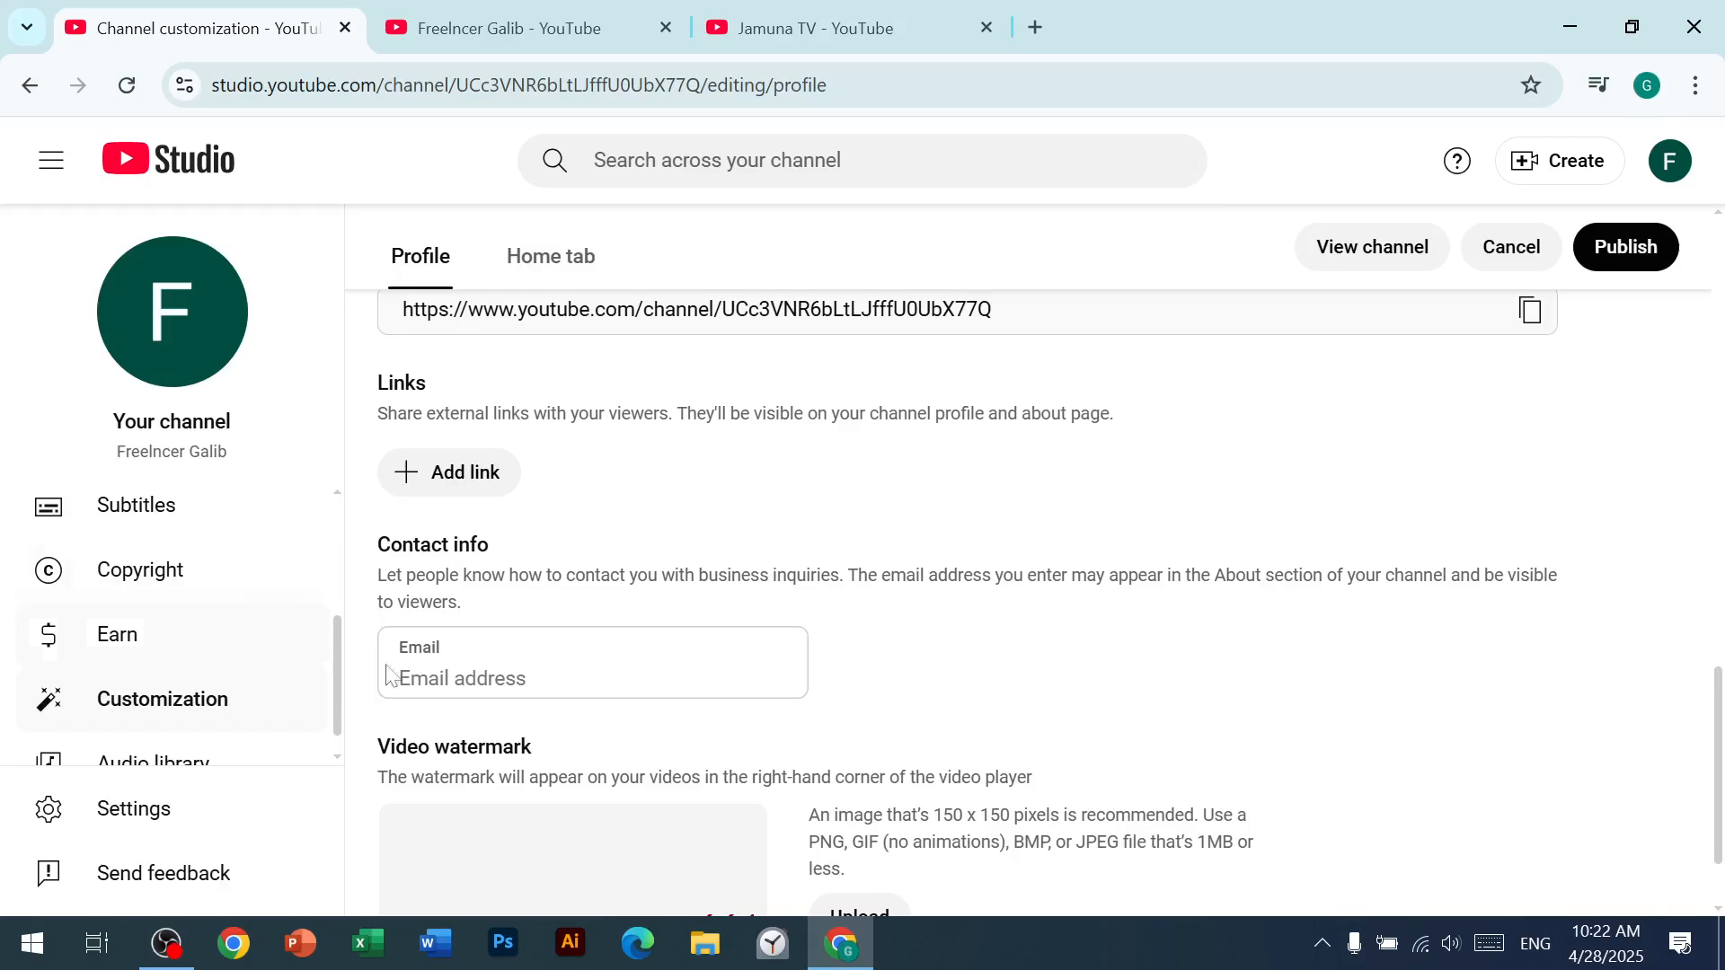
pyautogui.click(598, 643)
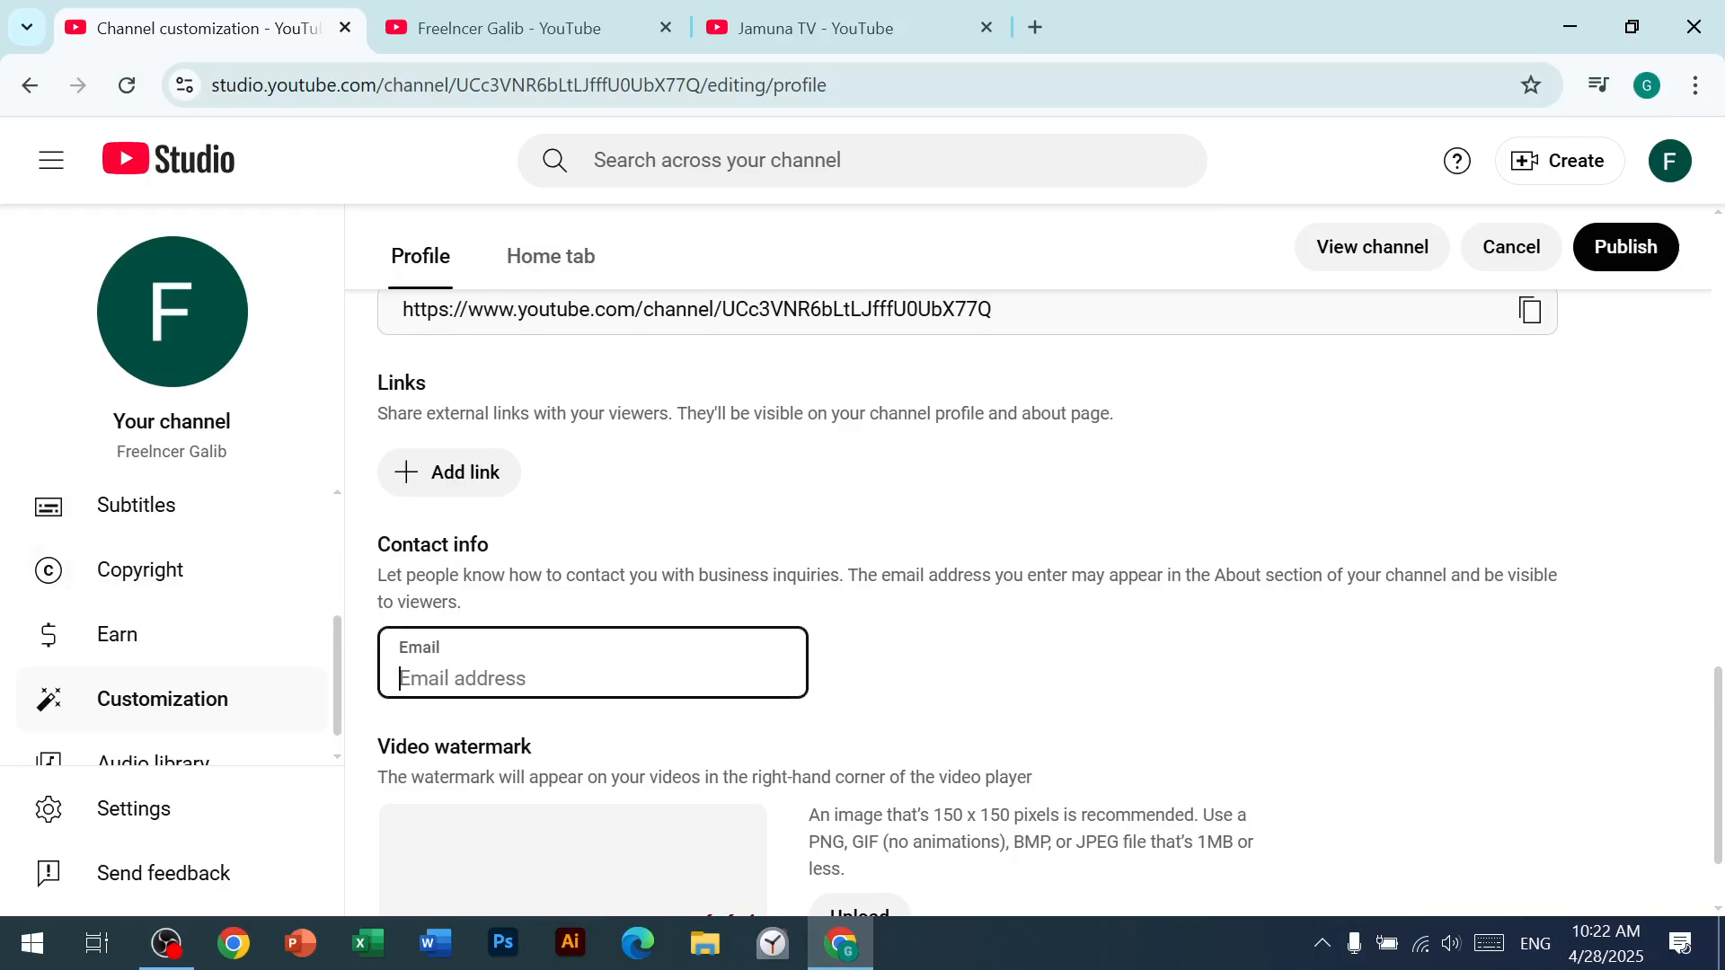
pyautogui.click(1649, 87)
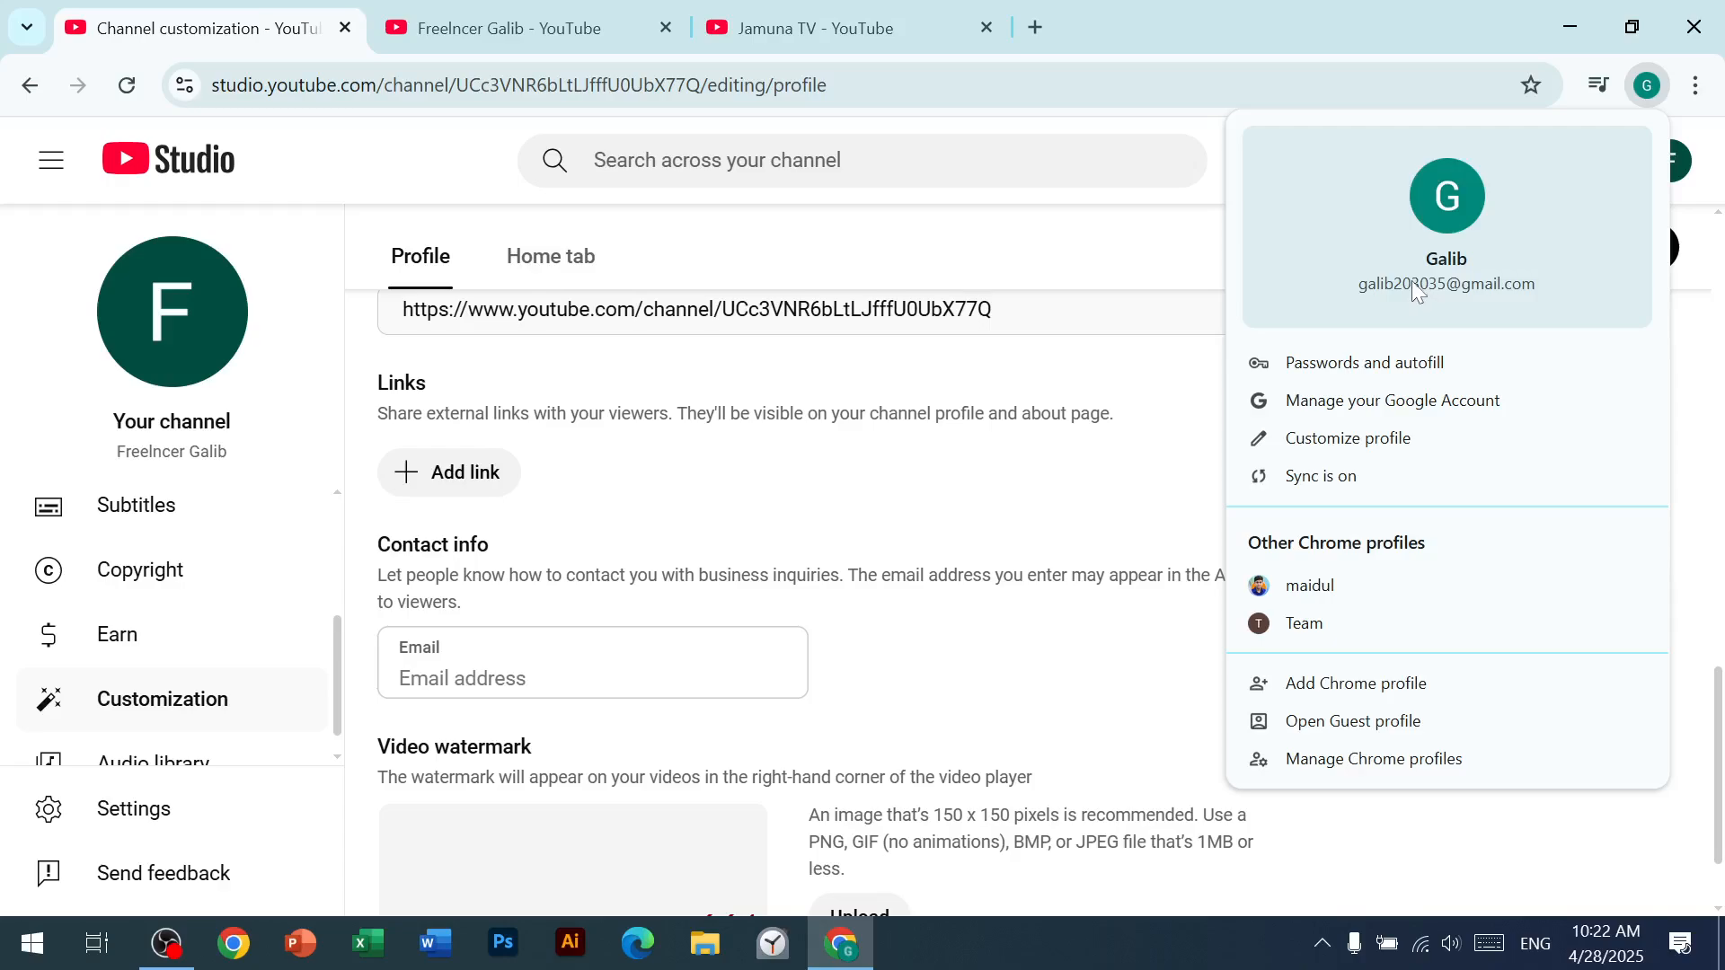
pyautogui.click(1367, 617)
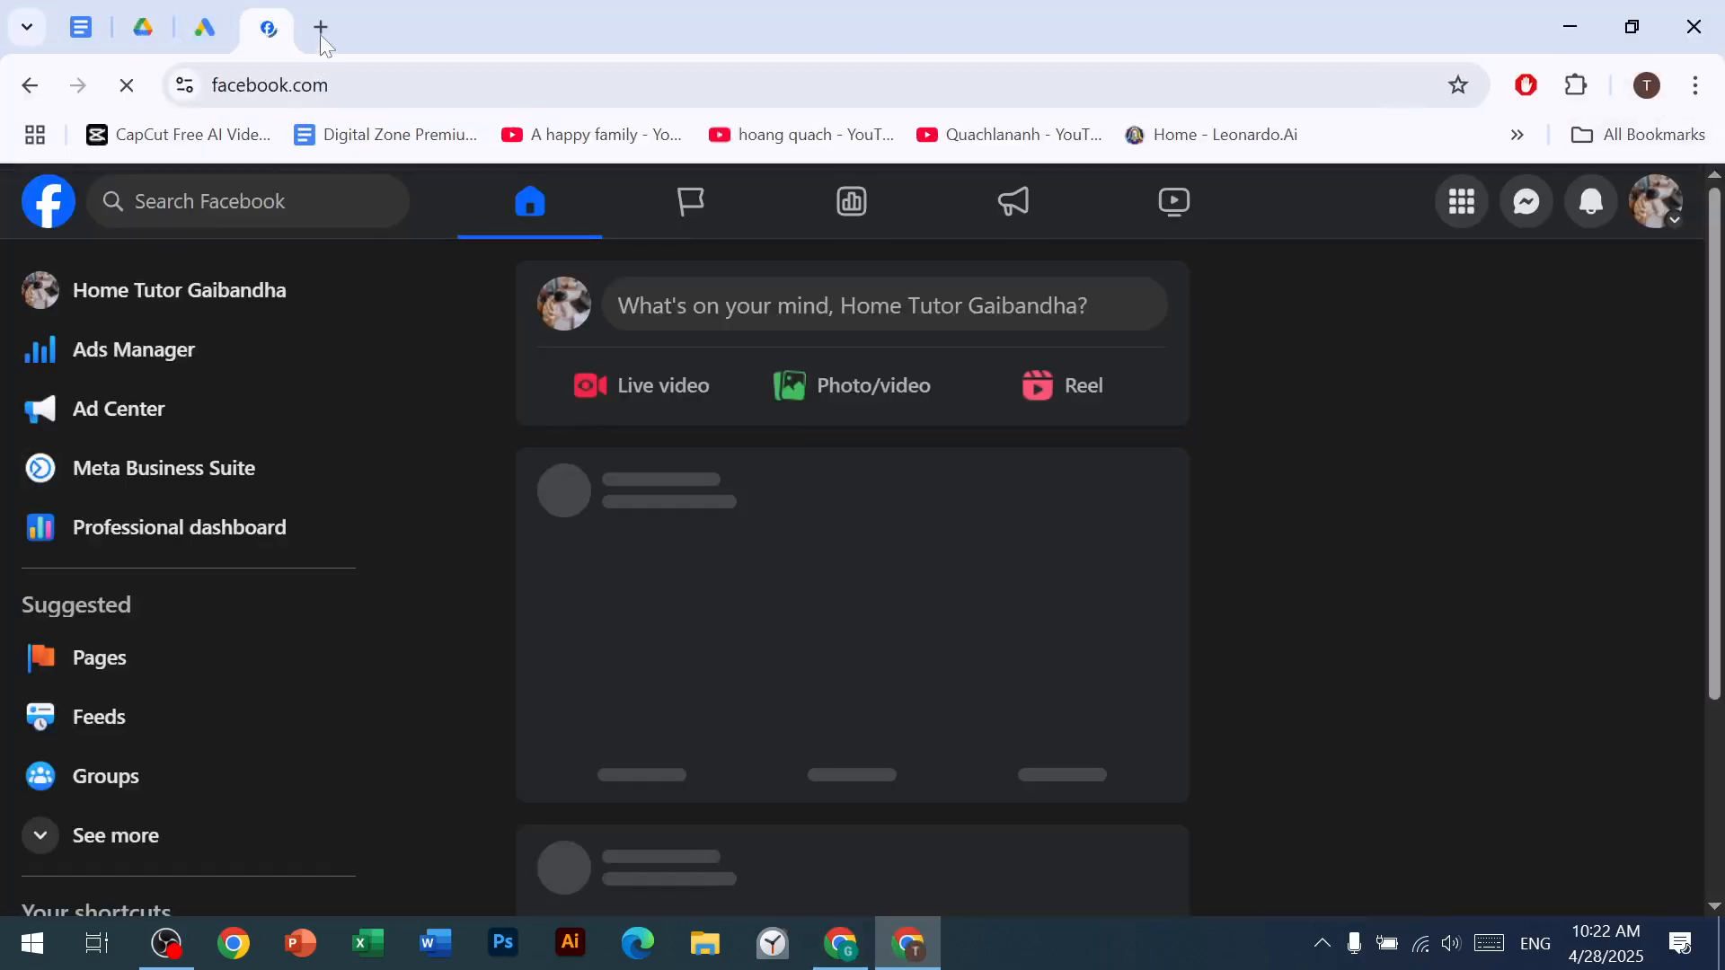
# Step: Show the signed-in Google account's details from a new browser tab and copy its email address
pyautogui.click(320, 28)
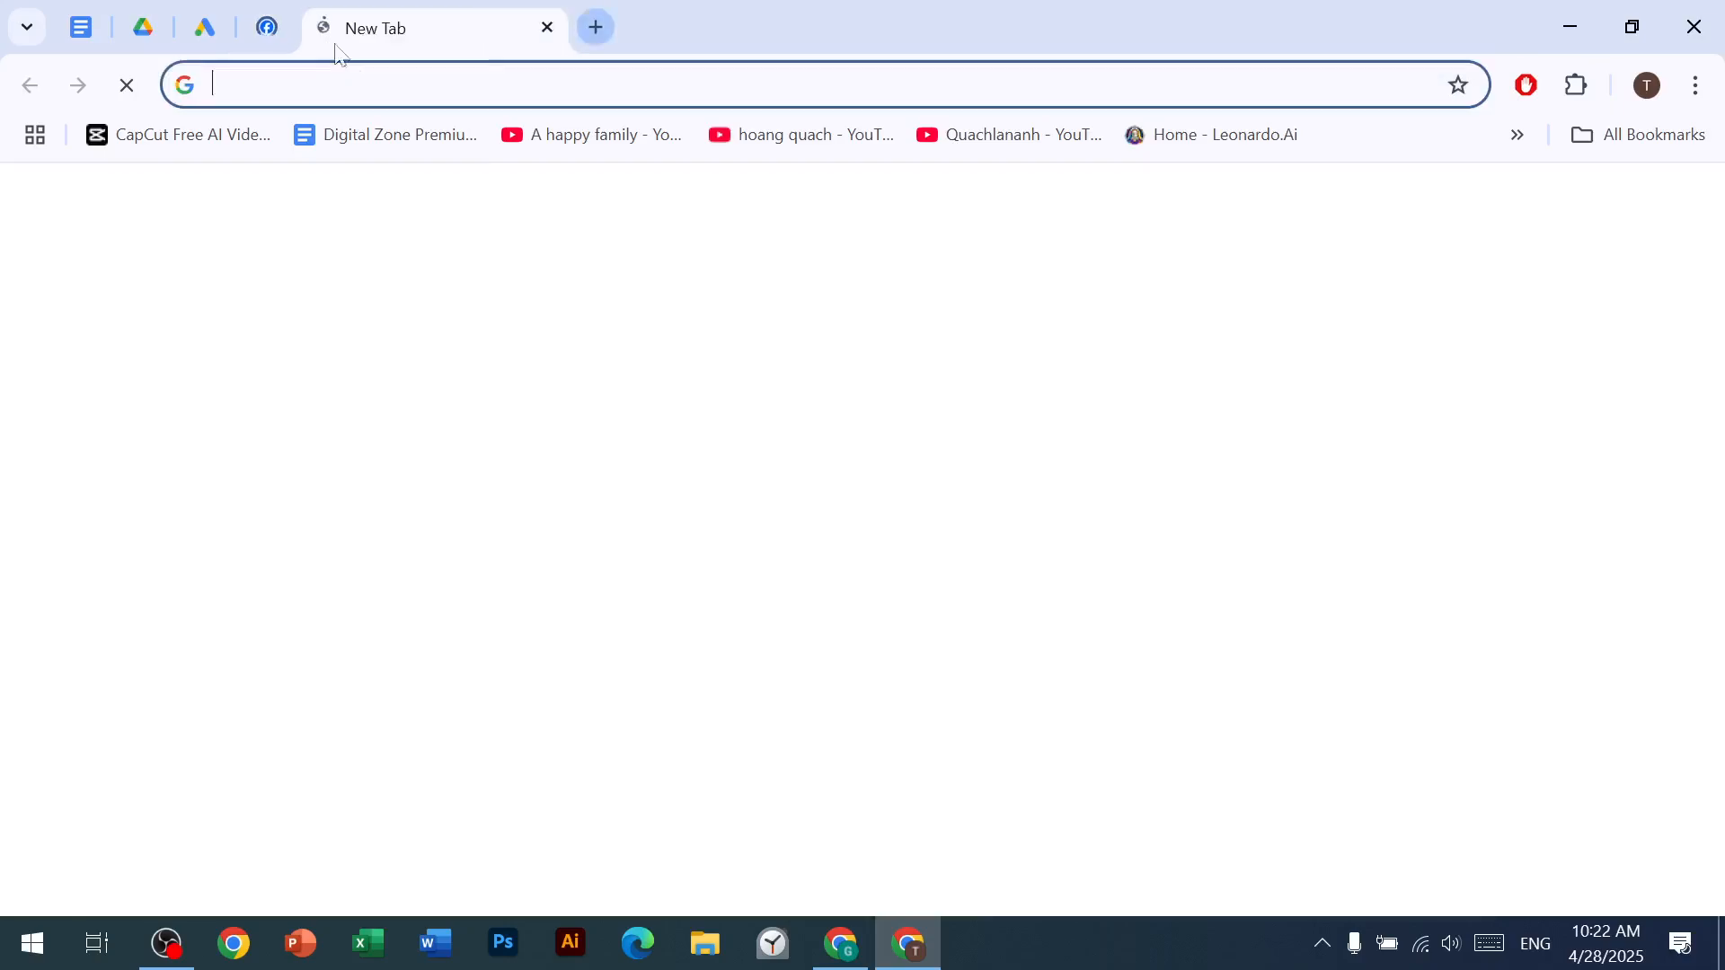
pyautogui.click(1647, 85)
pyautogui.click(1652, 88)
pyautogui.click(1679, 207)
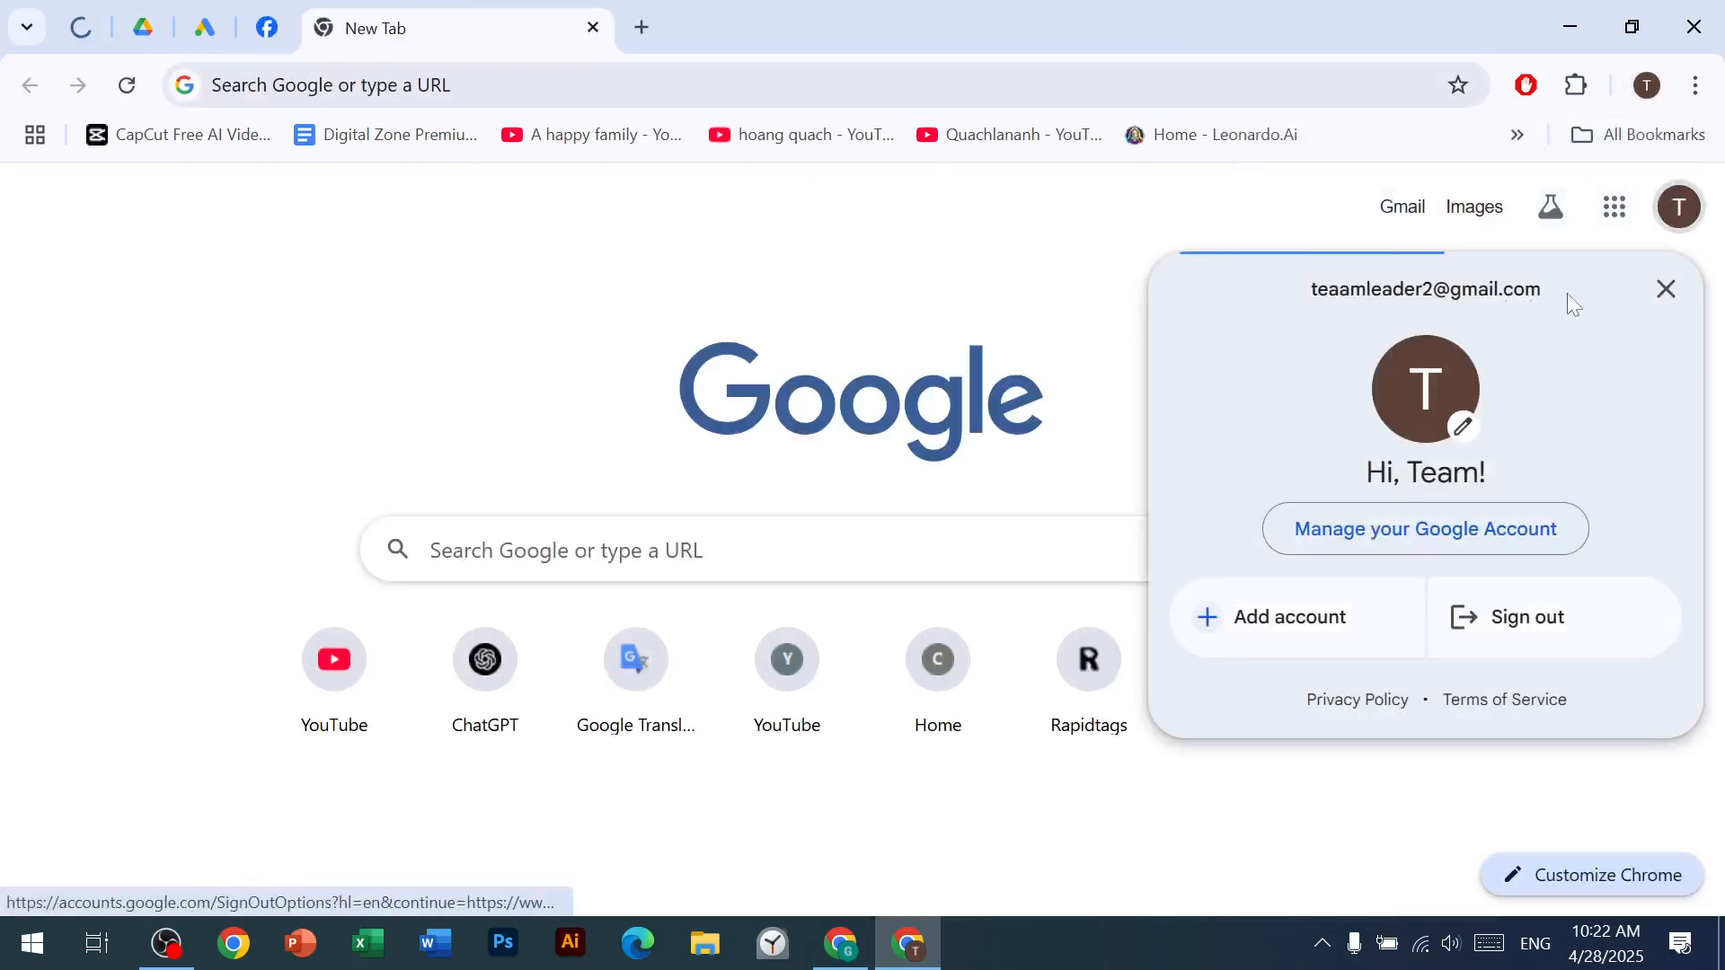
pyautogui.moveTo(1573, 305); pyautogui.dragTo(1417, 290)
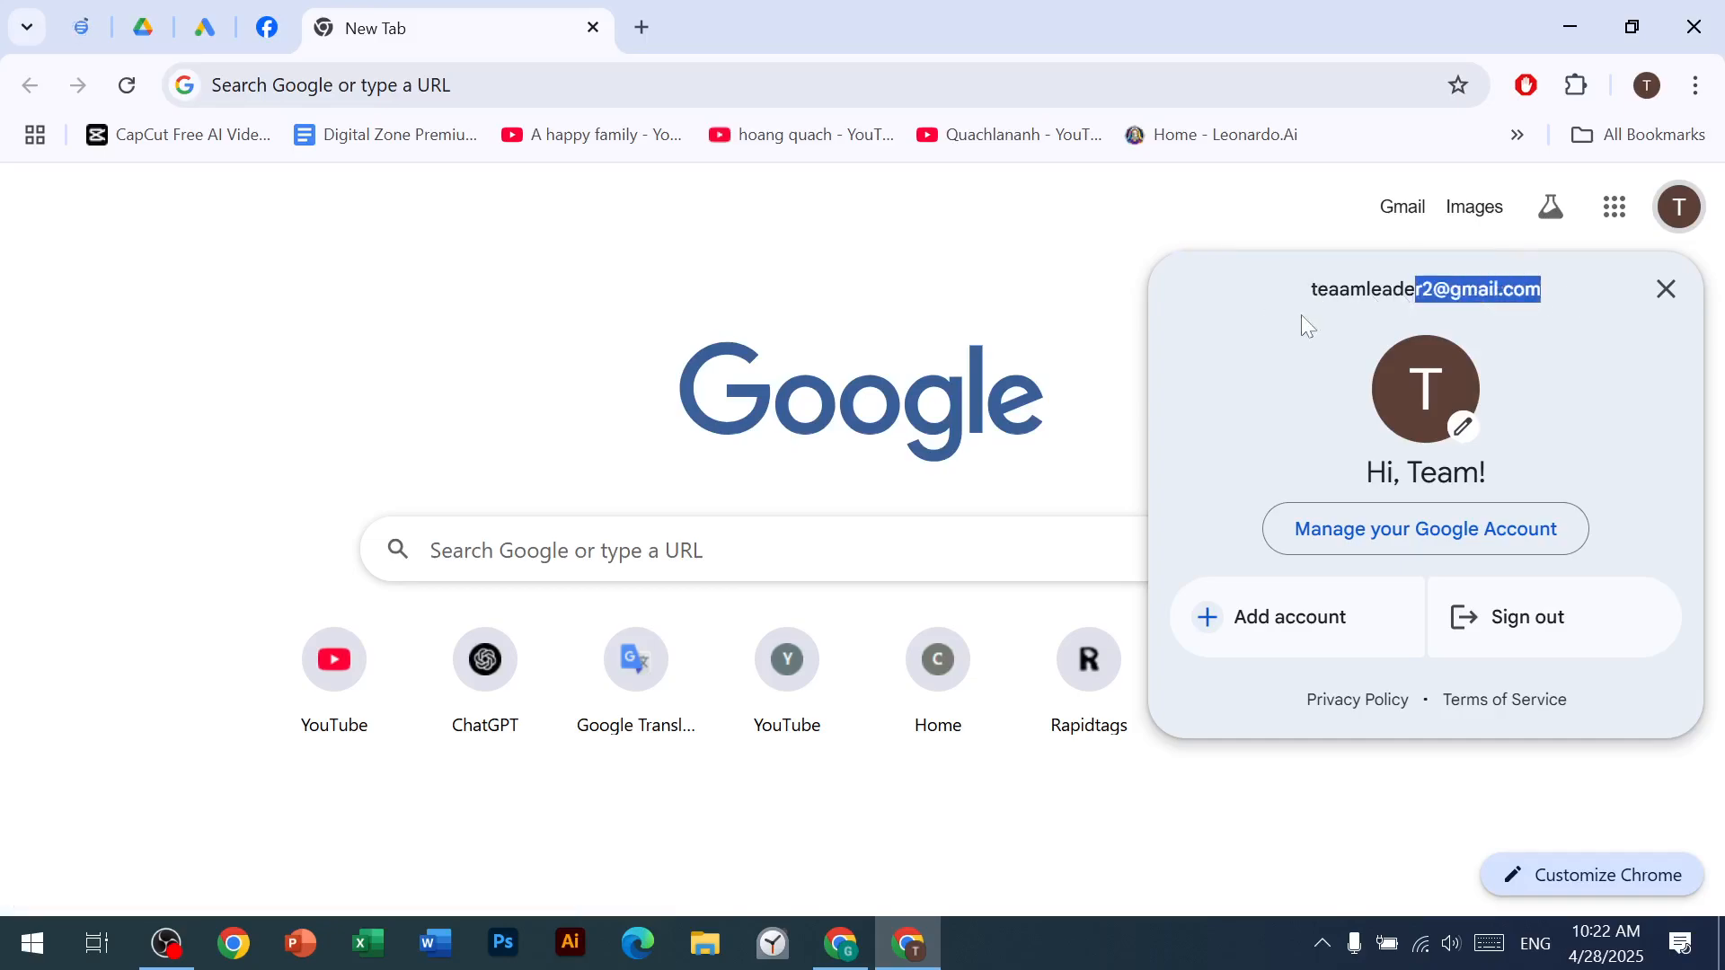
pyautogui.moveTo(1310, 295); pyautogui.dragTo(1492, 310)
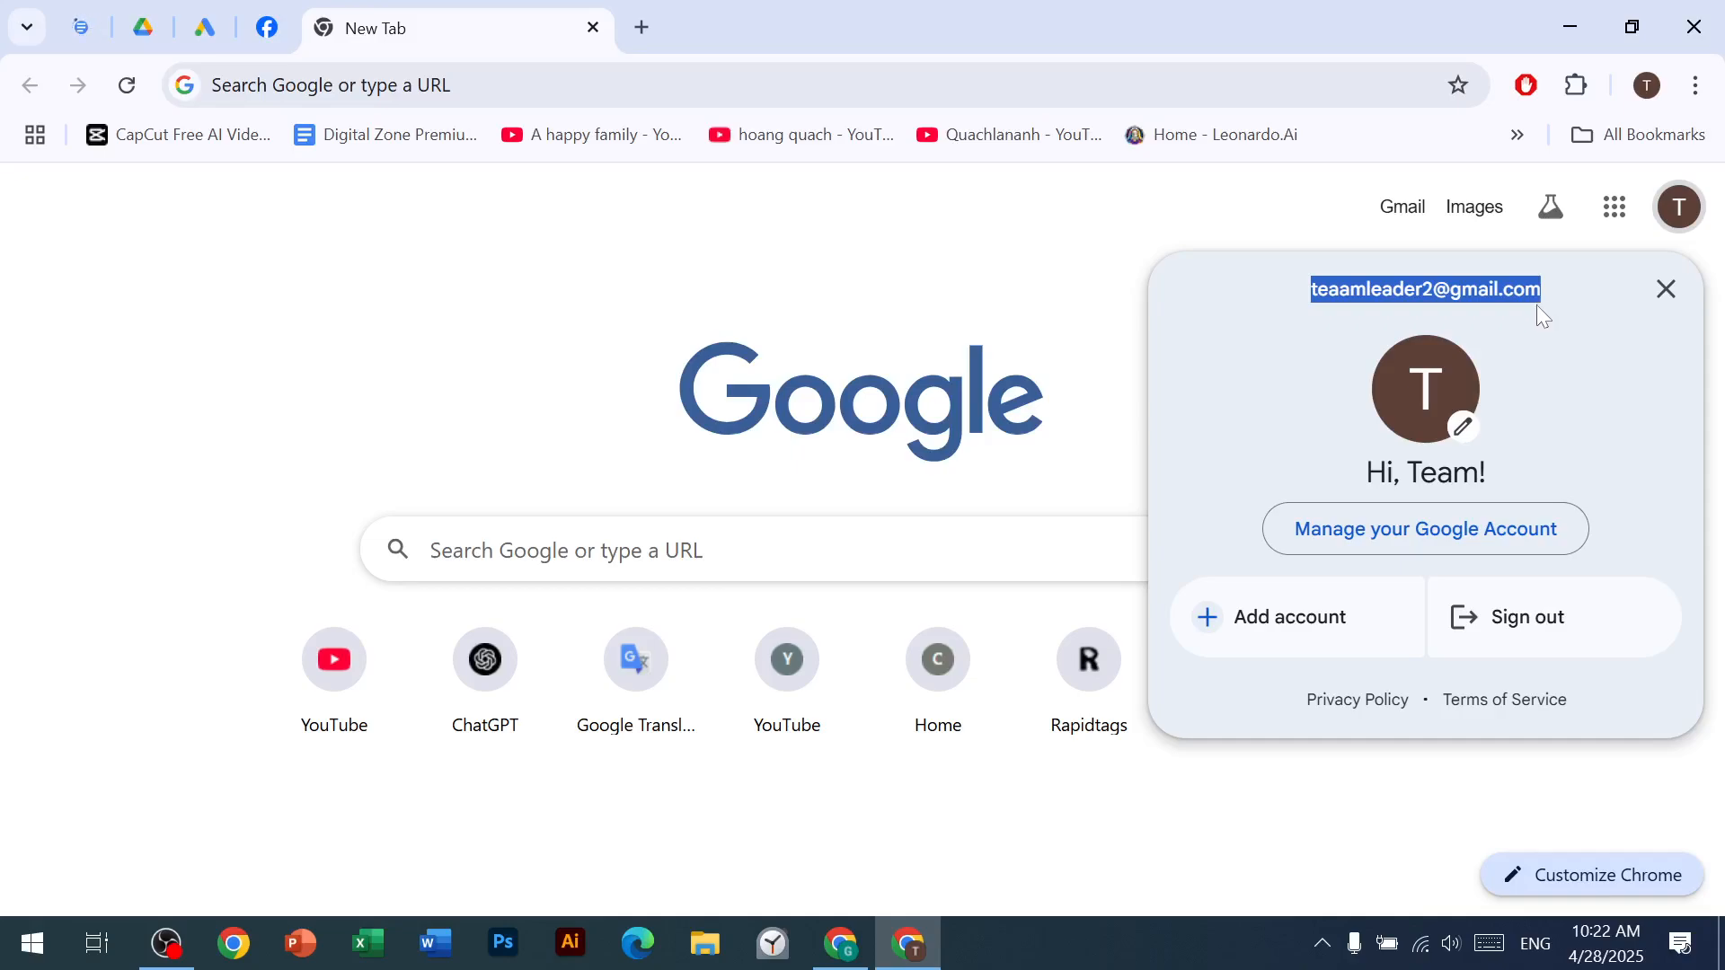
# Step: Return to the channel customization page, paste the copied email address as the contact email, and publish the changes
pyautogui.click(841, 943)
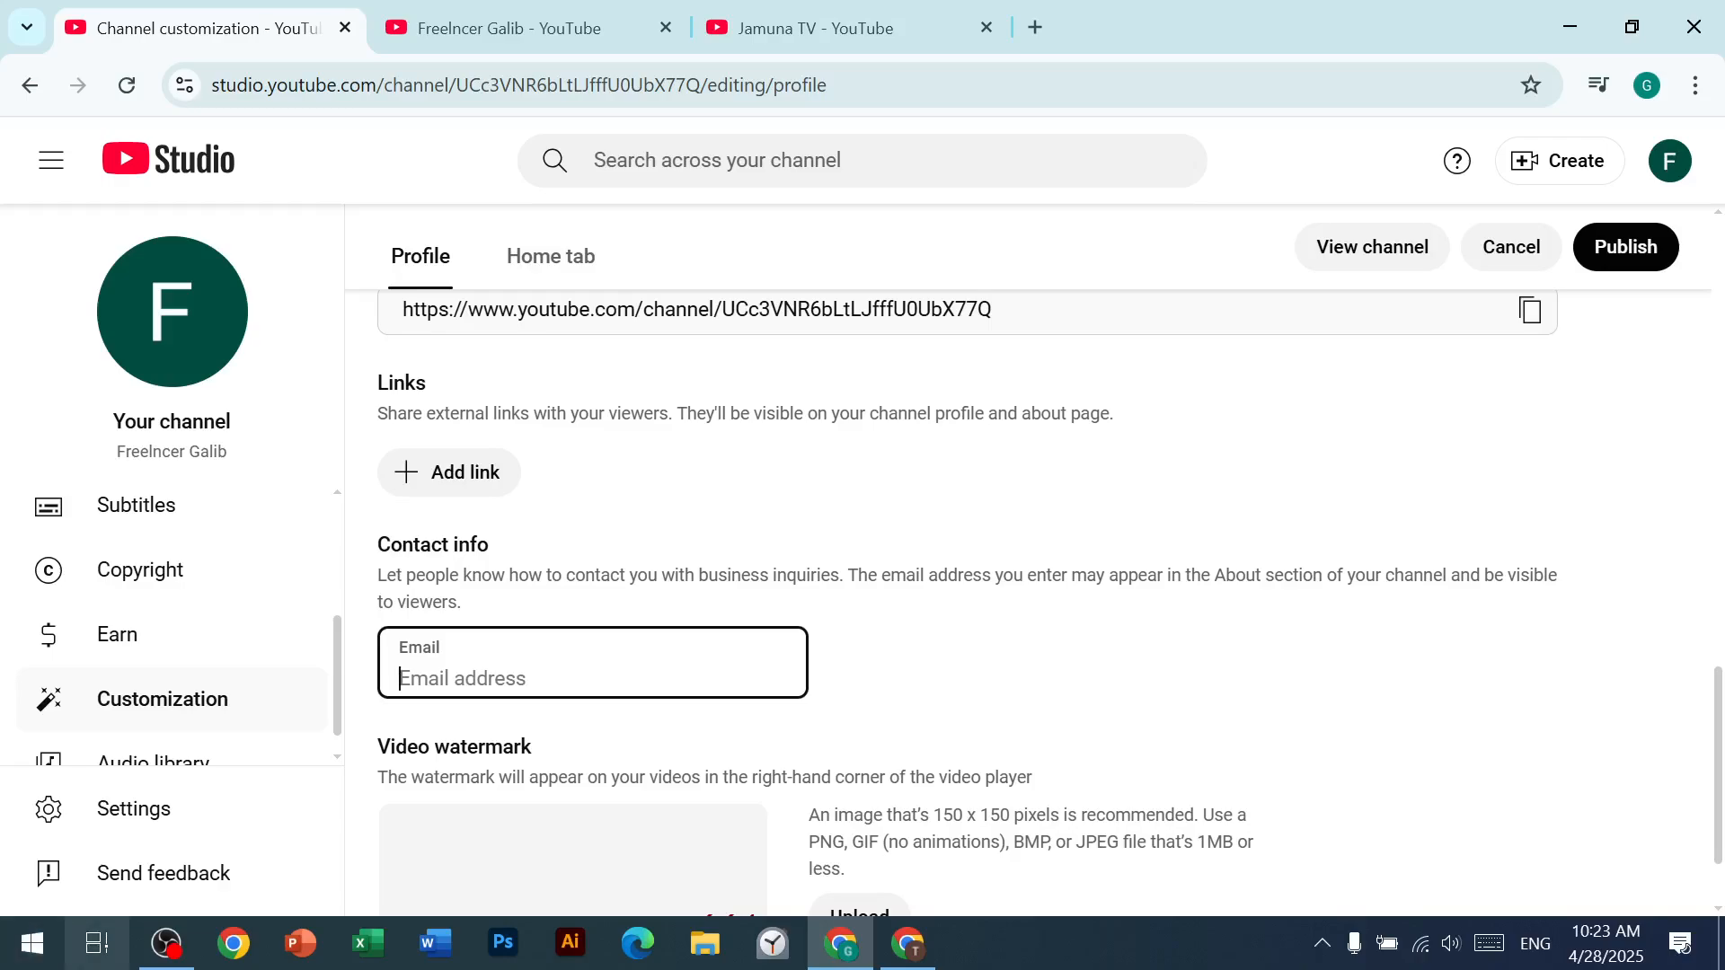
pyautogui.hotkey('ctrl', 'v')
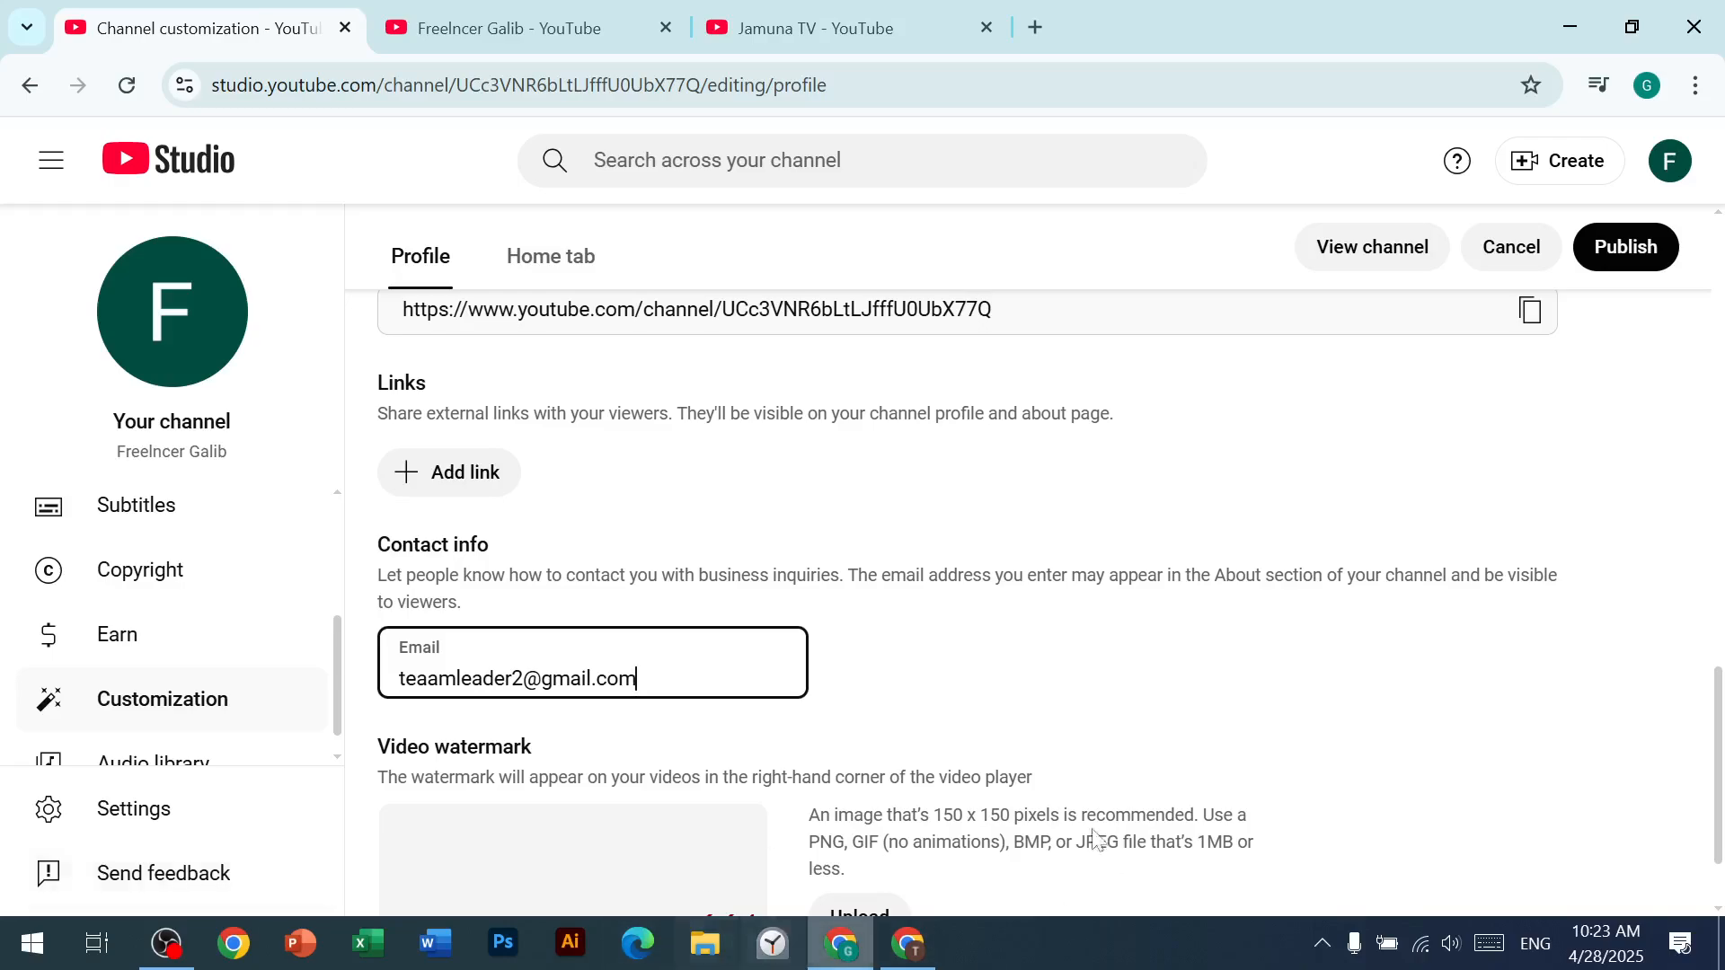
pyautogui.click(1632, 238)
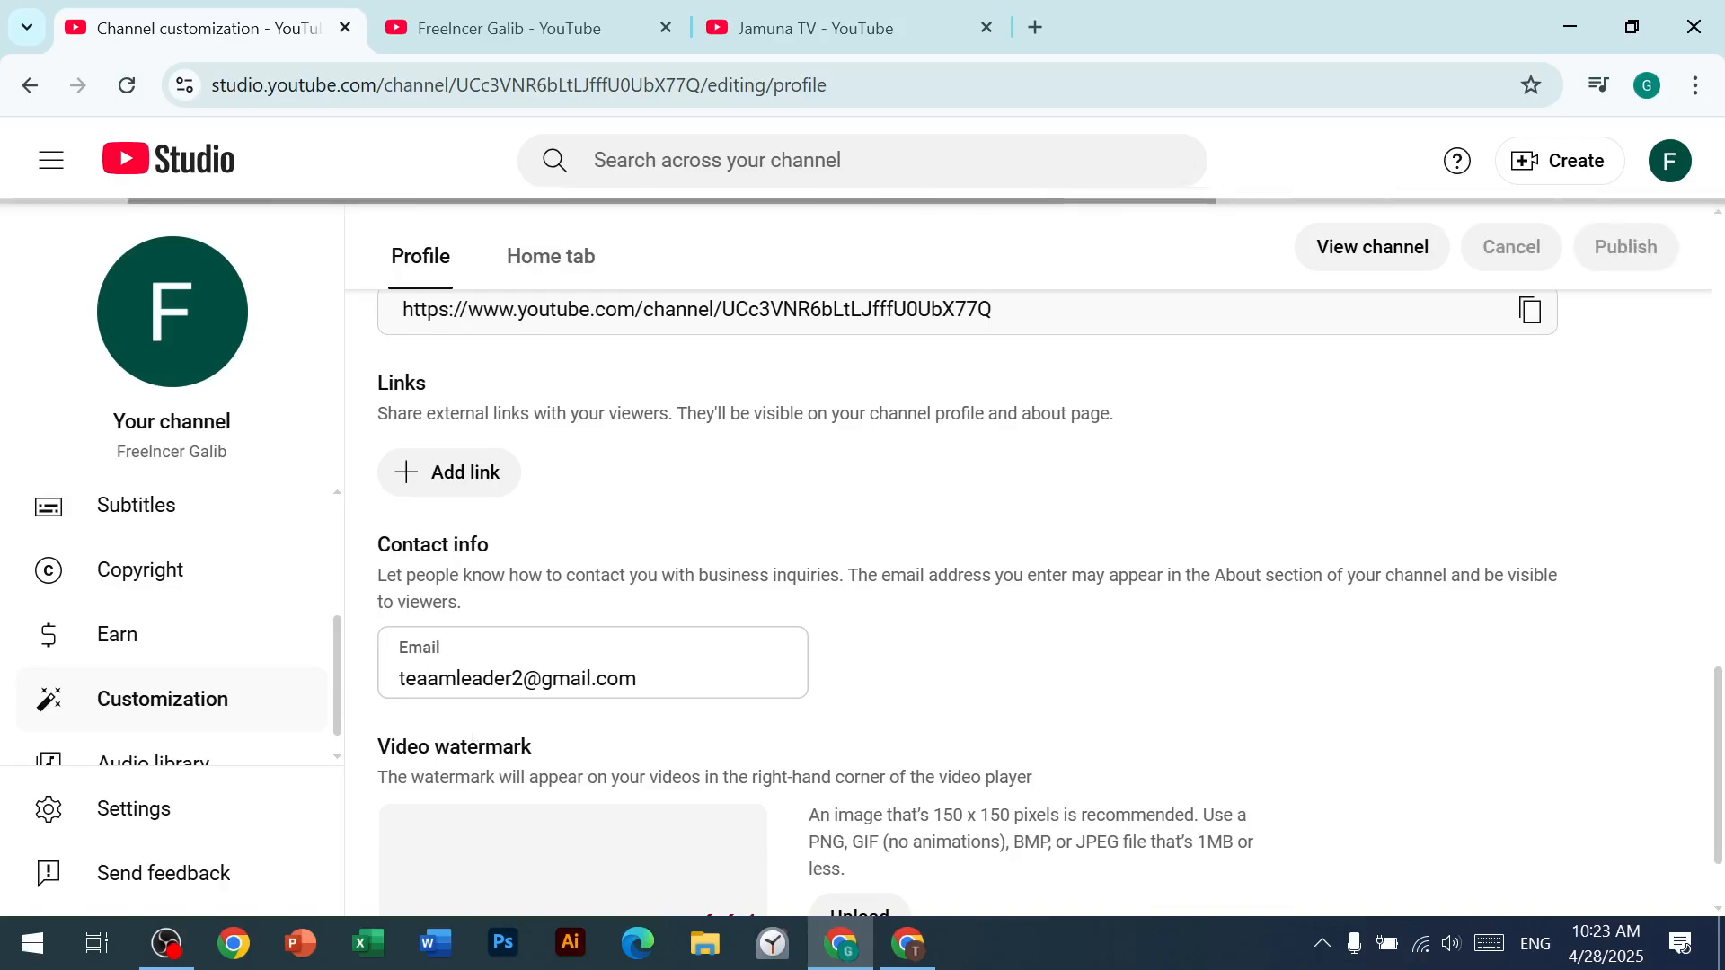
# Step: Add a blank link entry to the profile, and open the SEOStudio YouTube Subscribe Link Generator in a new browser tab
pyautogui.click(431, 476)
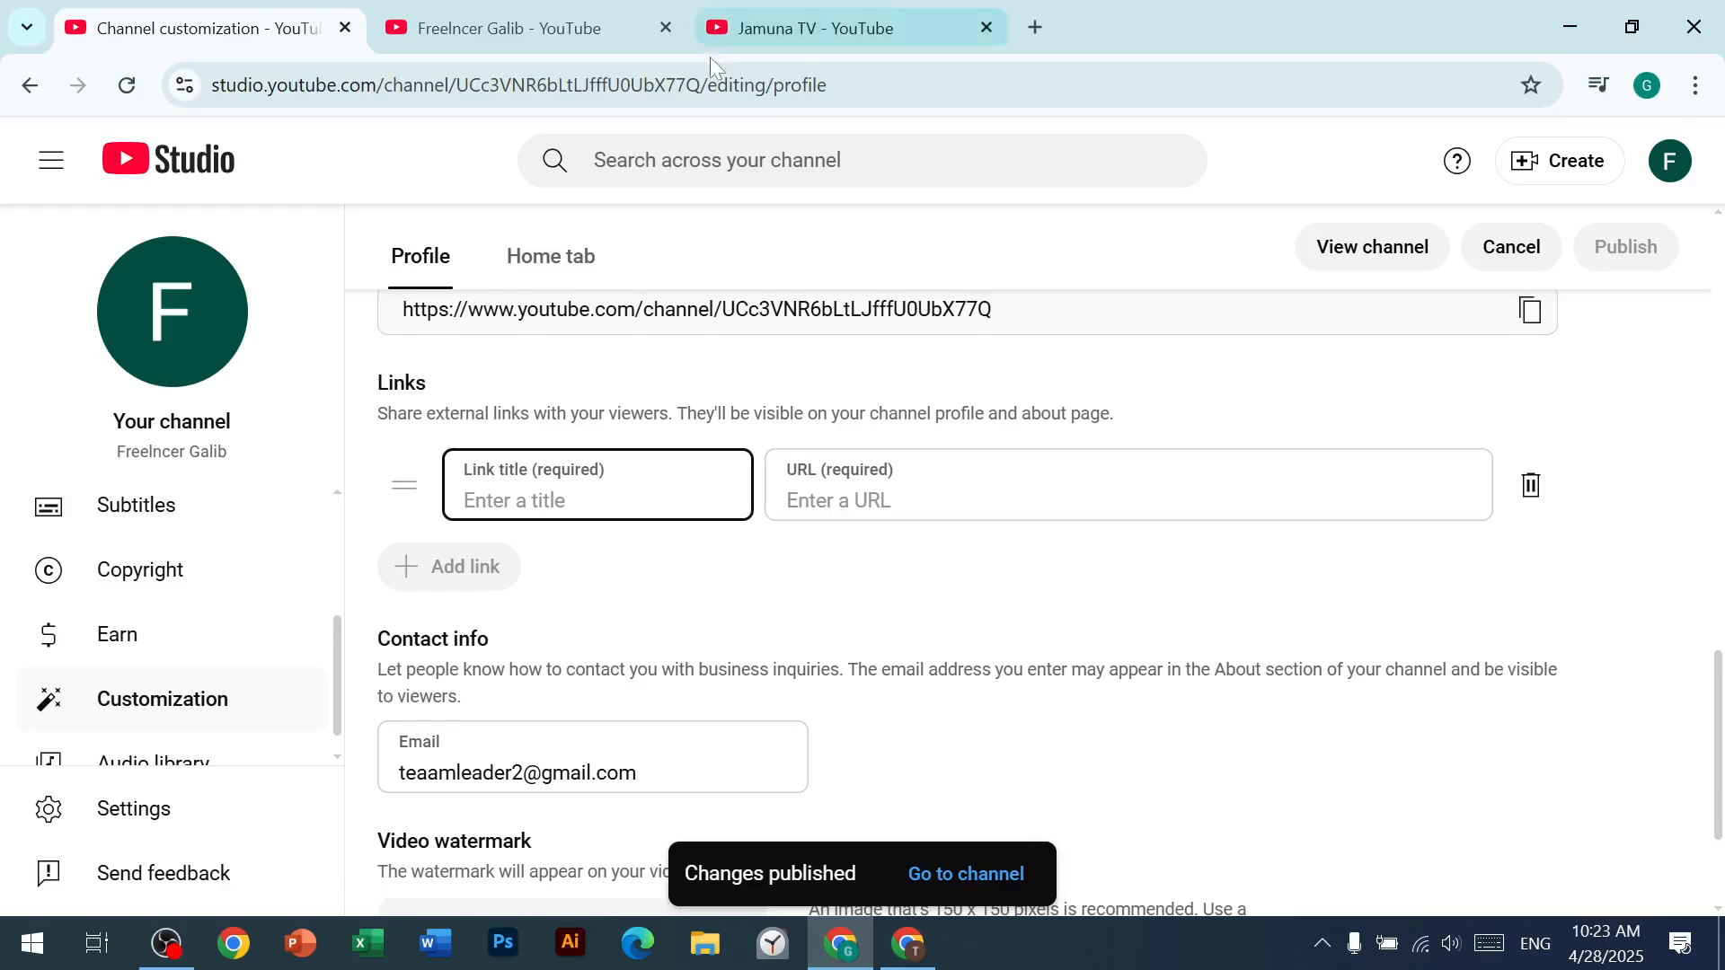
pyautogui.click(985, 27)
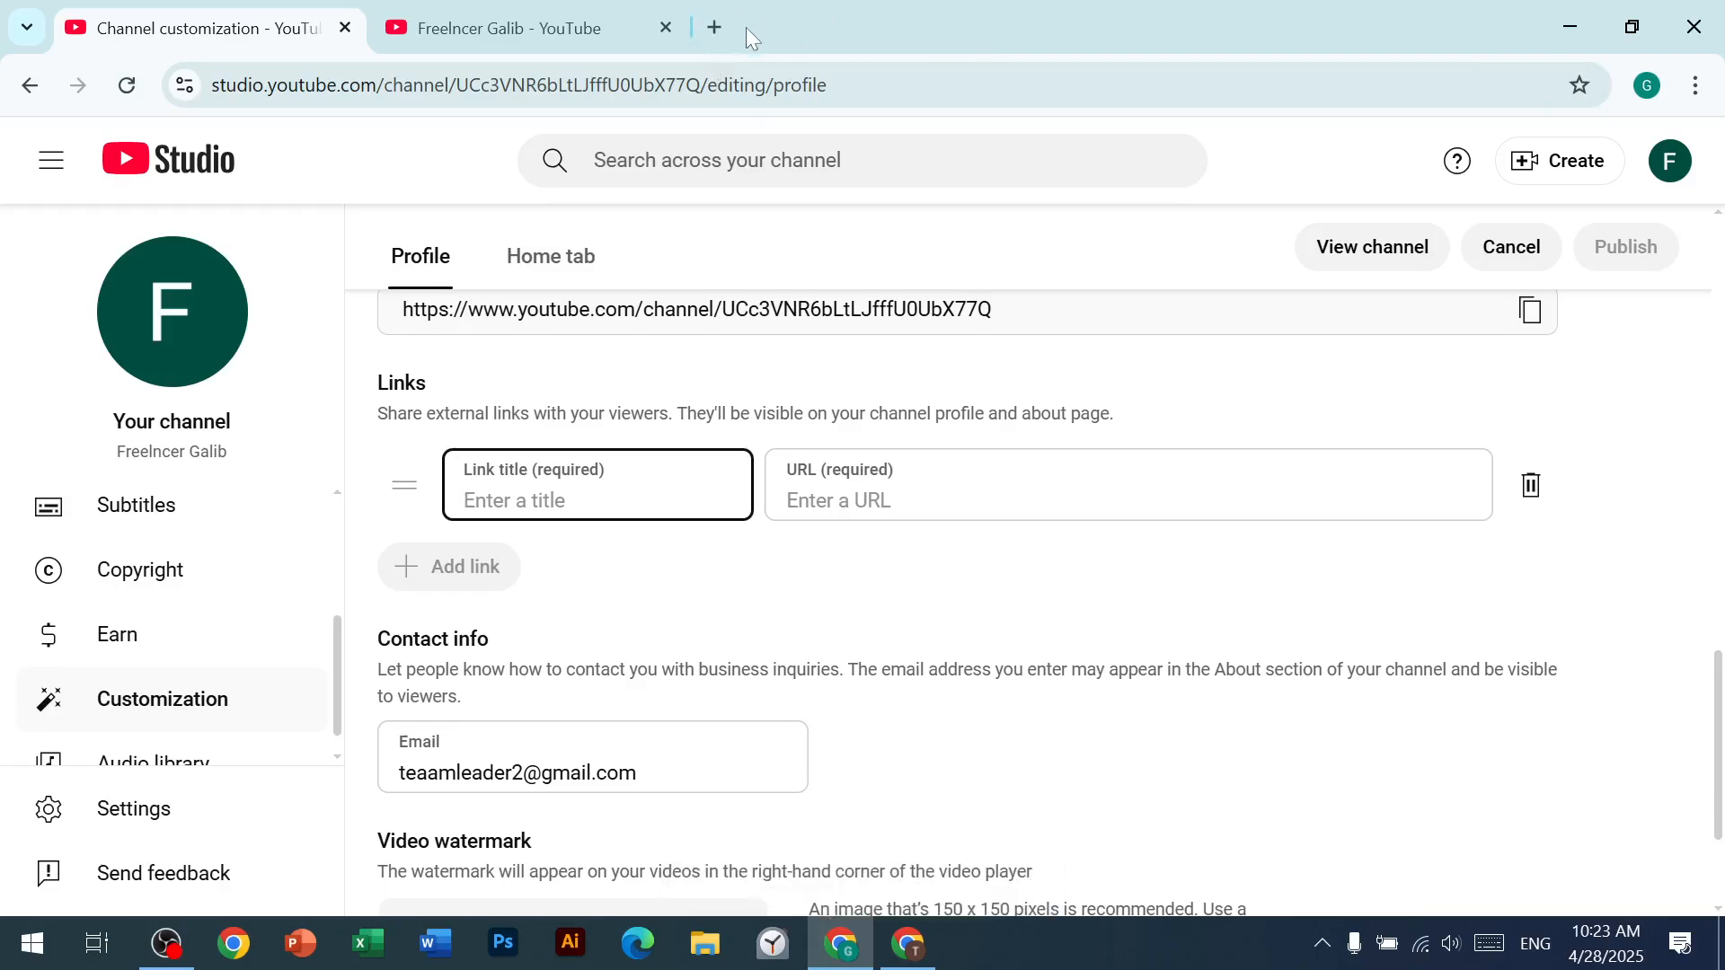
pyautogui.click(715, 27)
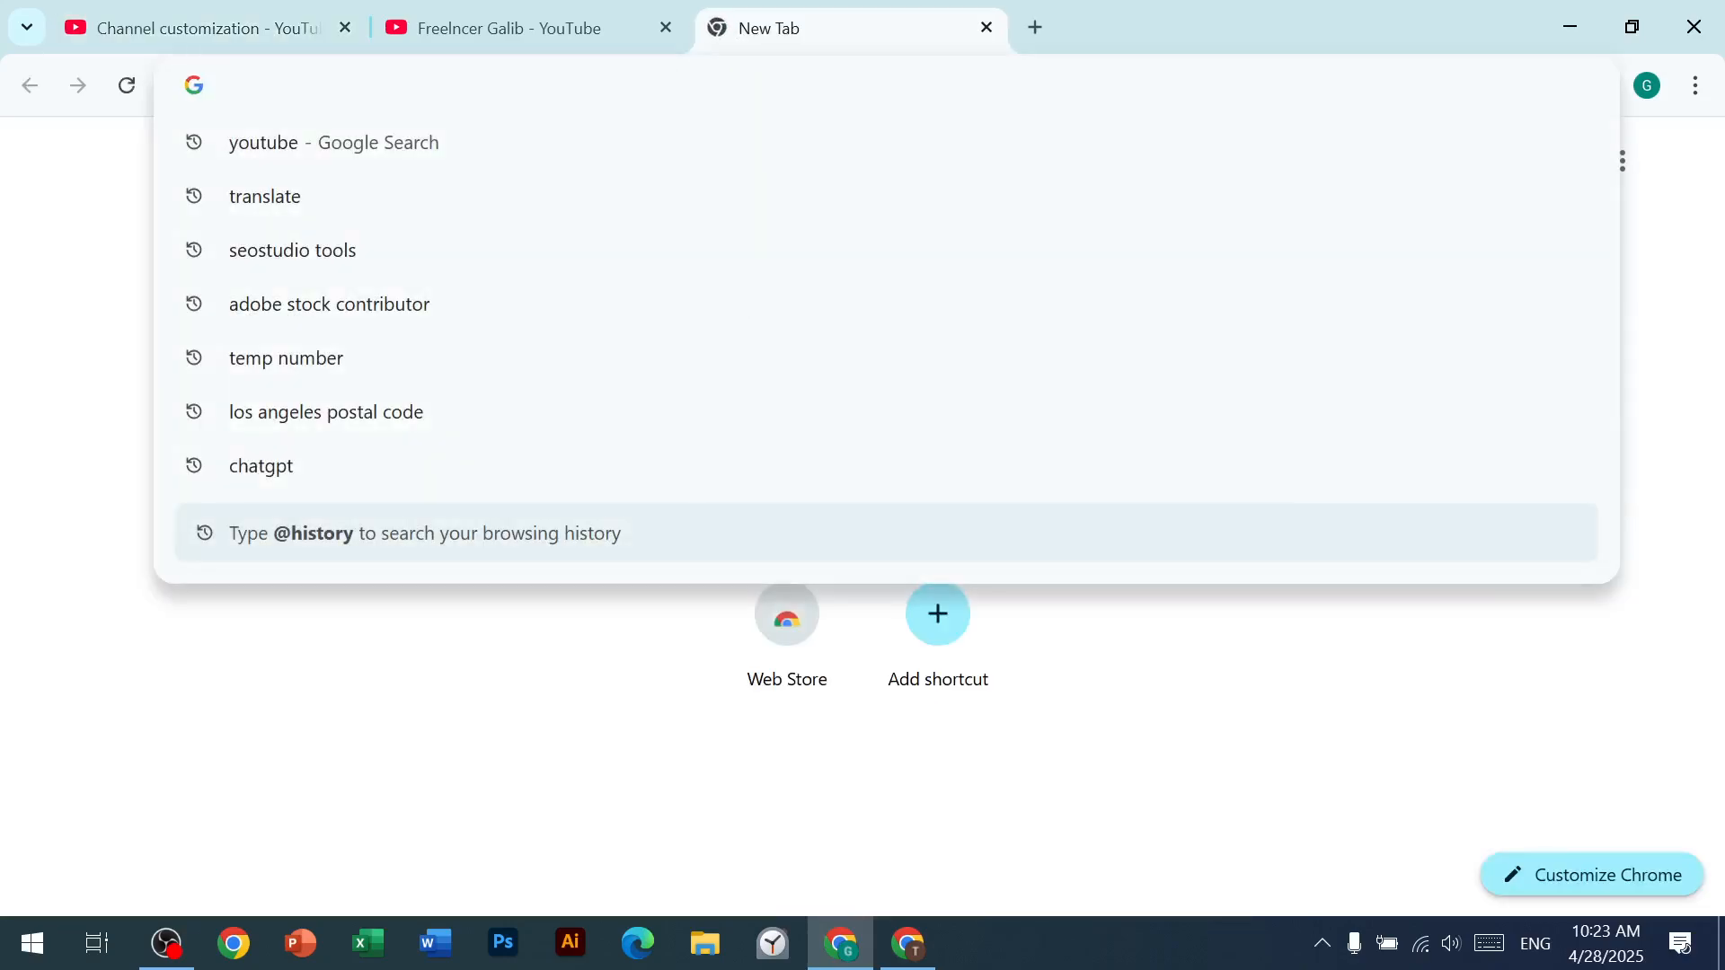
pyautogui.write('seos')
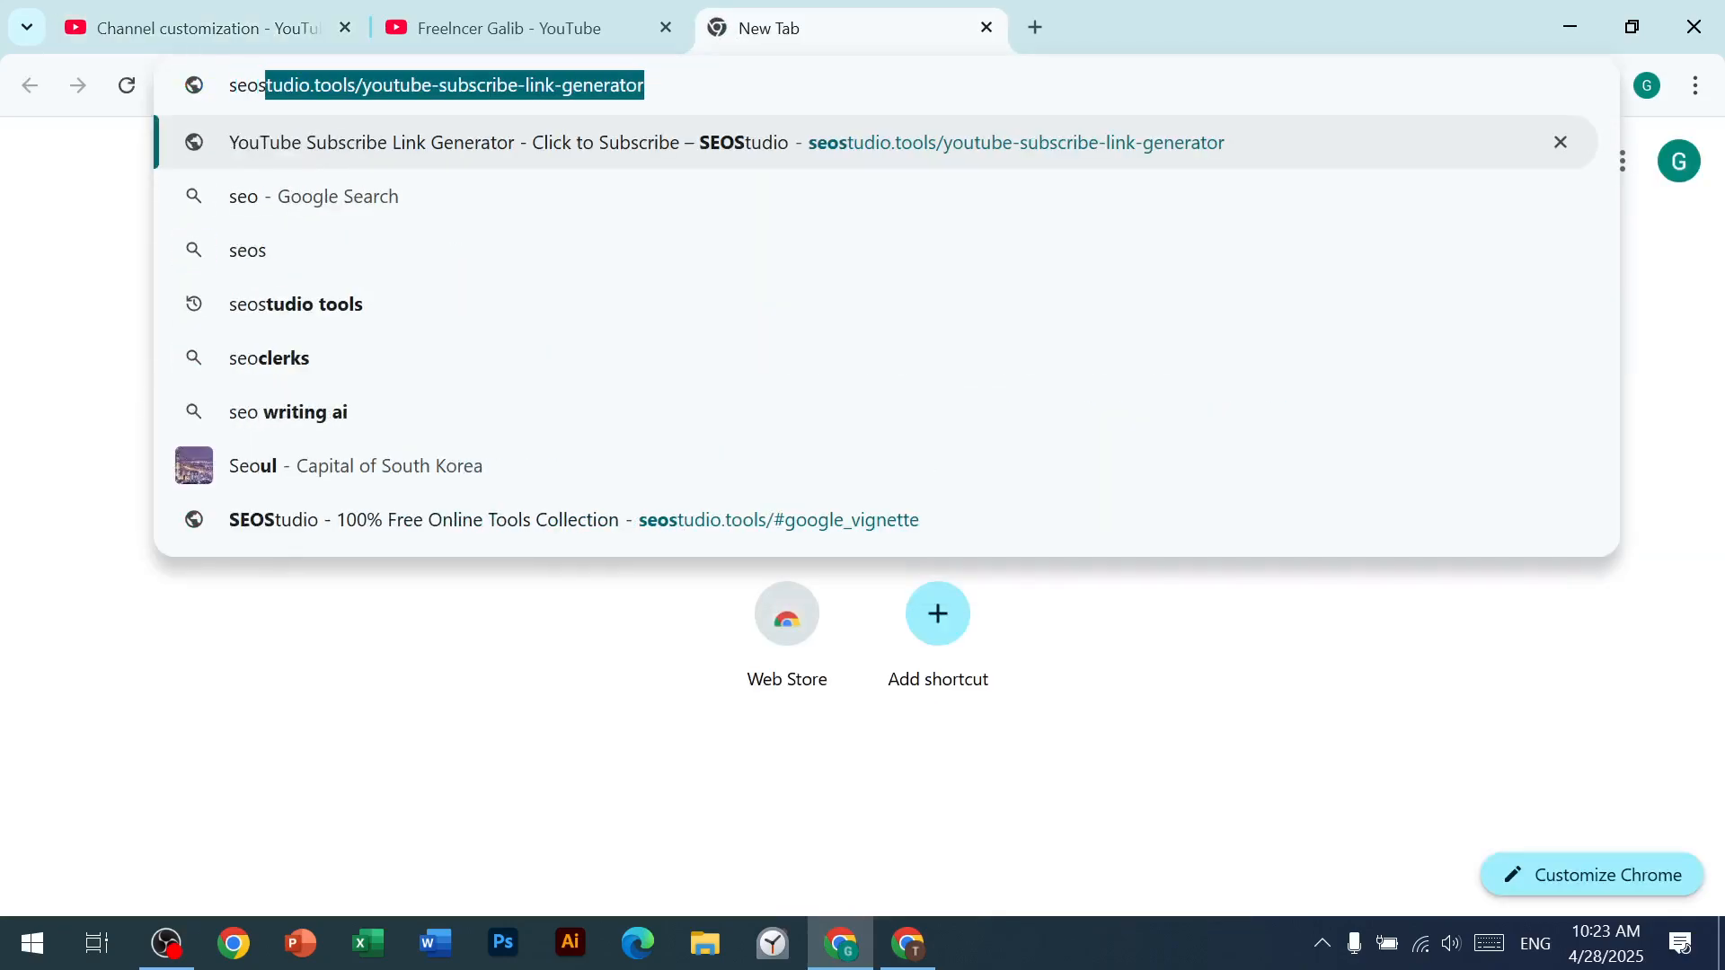
pyautogui.write('tu')
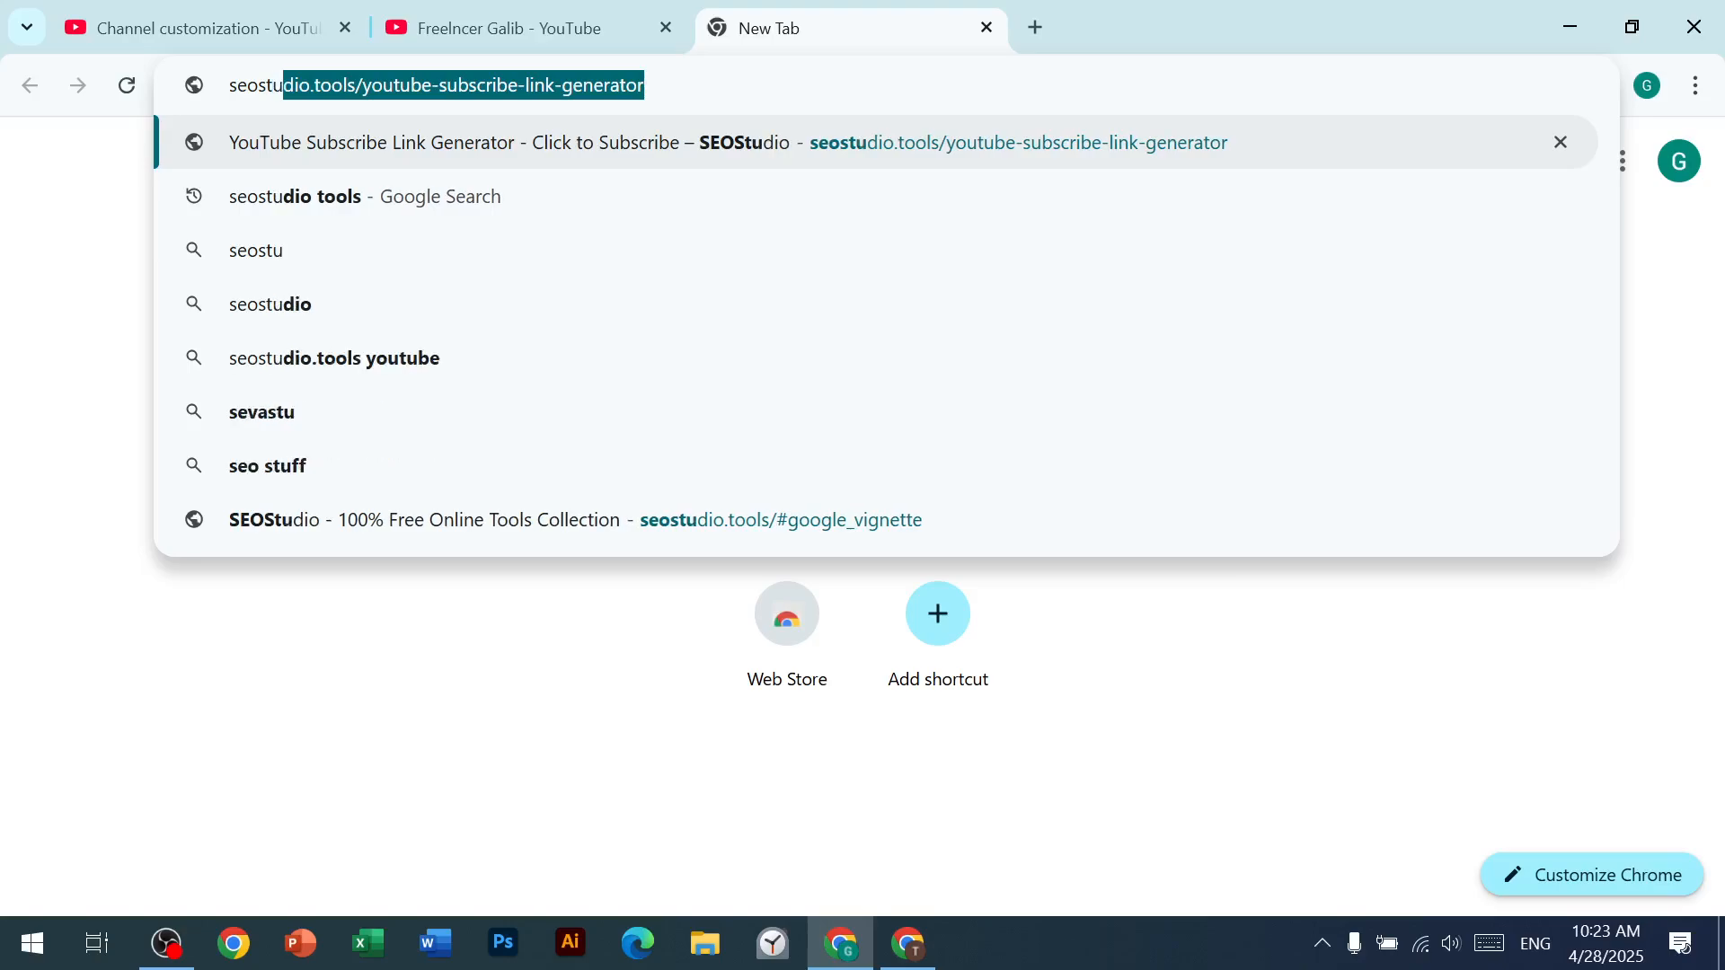
pyautogui.press('Return')
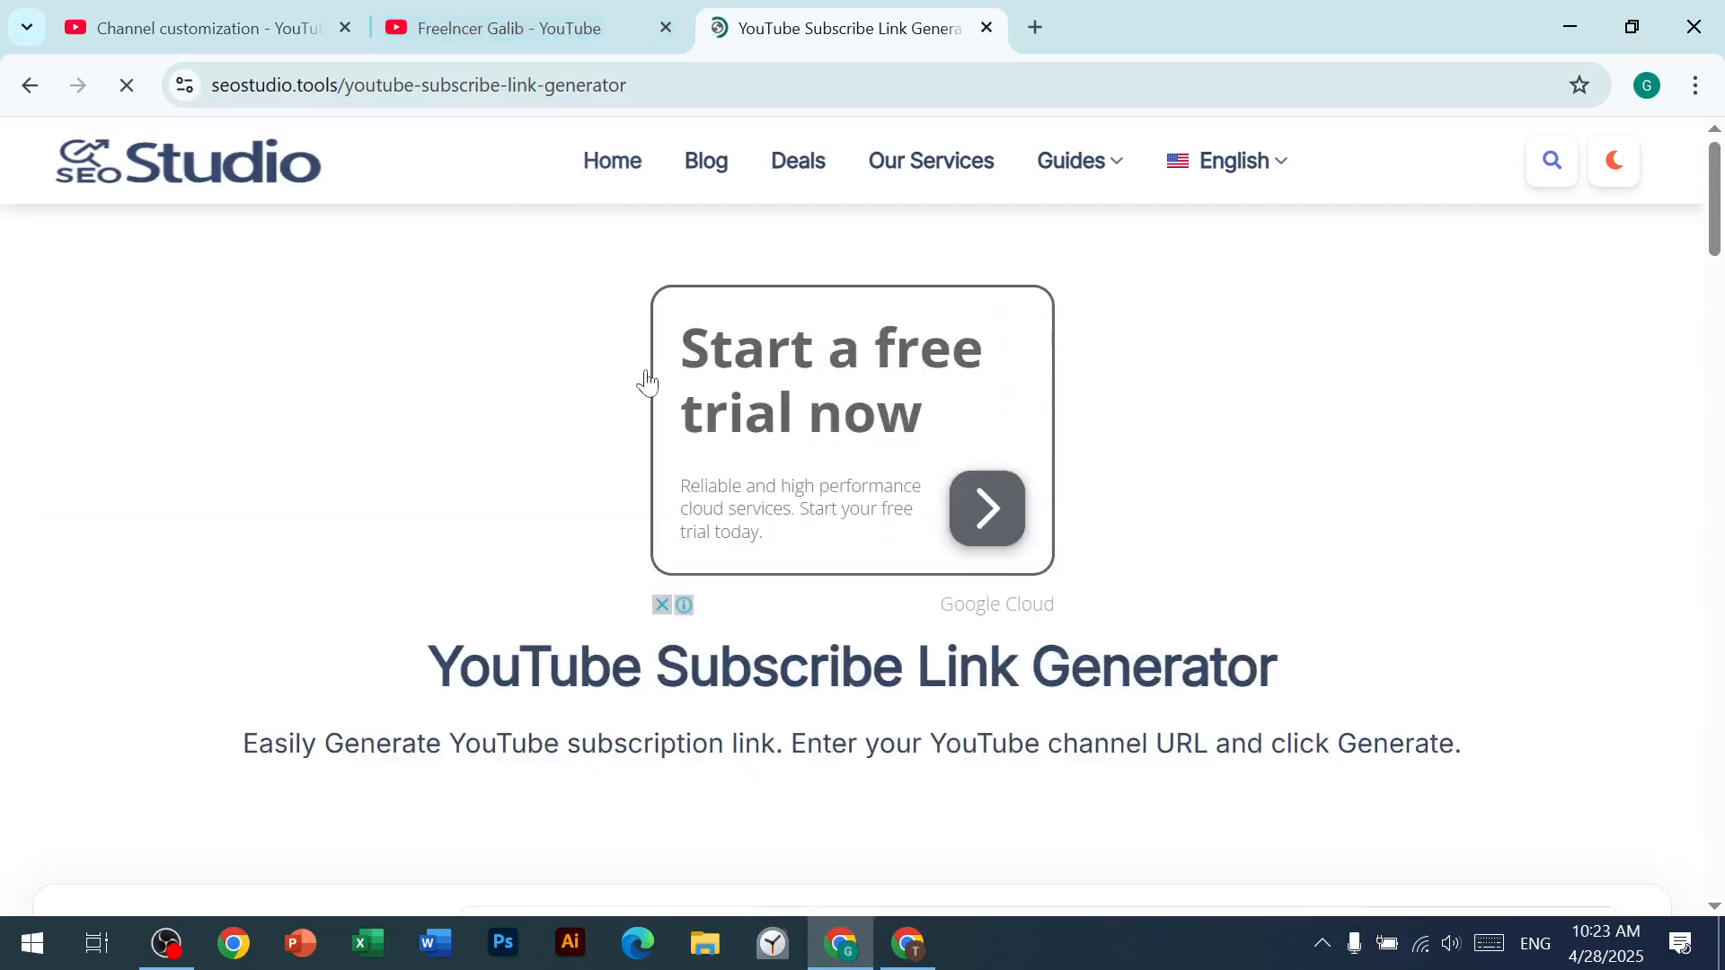
# Step: Go to the SEOStudio home page, dismissing the ad, and open the YouTube Subscribe Link Generator from its YouTube tools
pyautogui.scroll(-4, 458, 710)
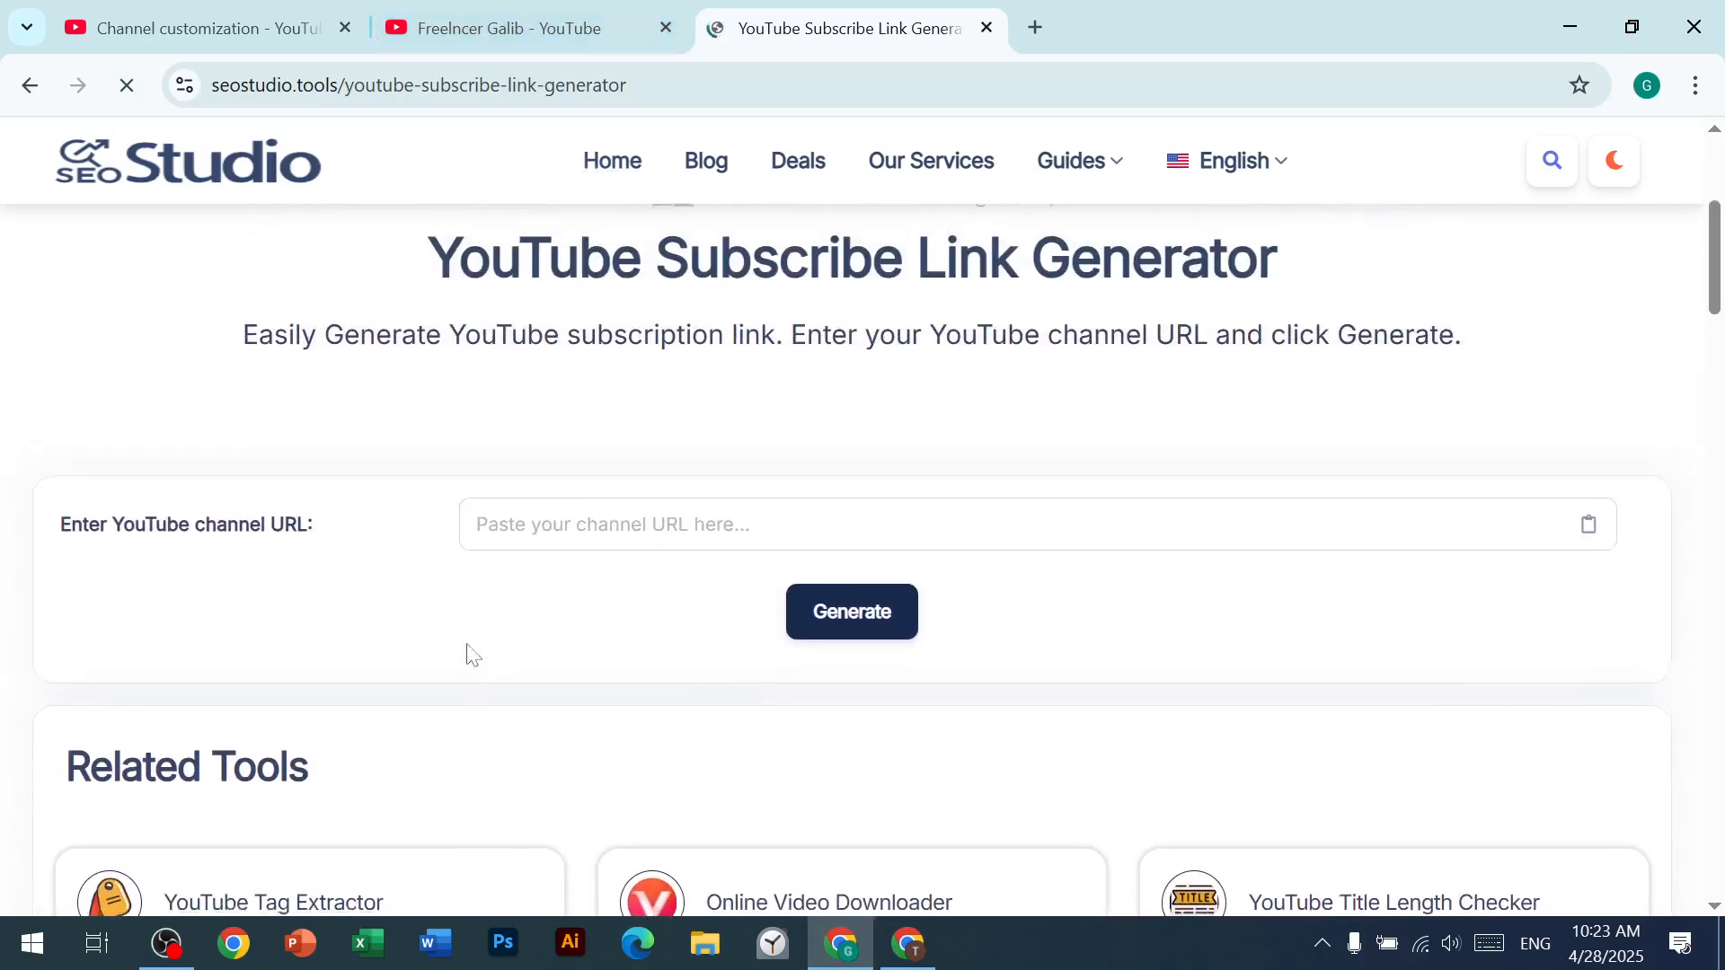
pyautogui.scroll(-8, 378, 725)
pyautogui.scroll(5, 385, 640)
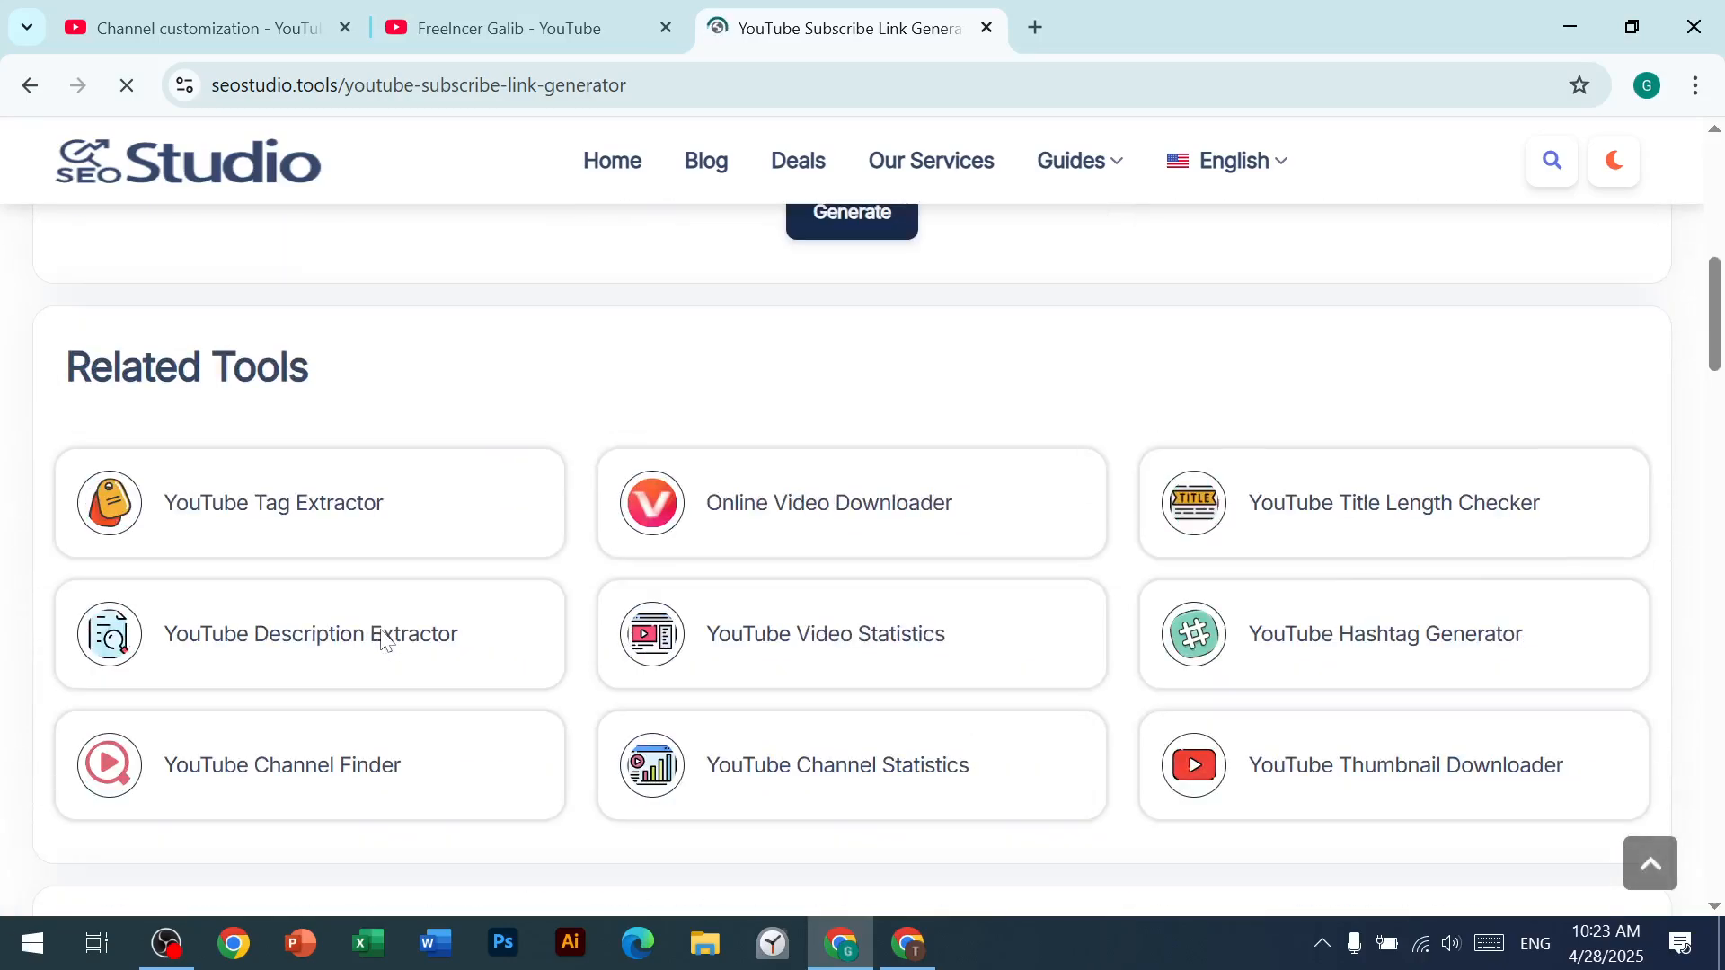
pyautogui.scroll(5, 385, 639)
pyautogui.click(628, 181)
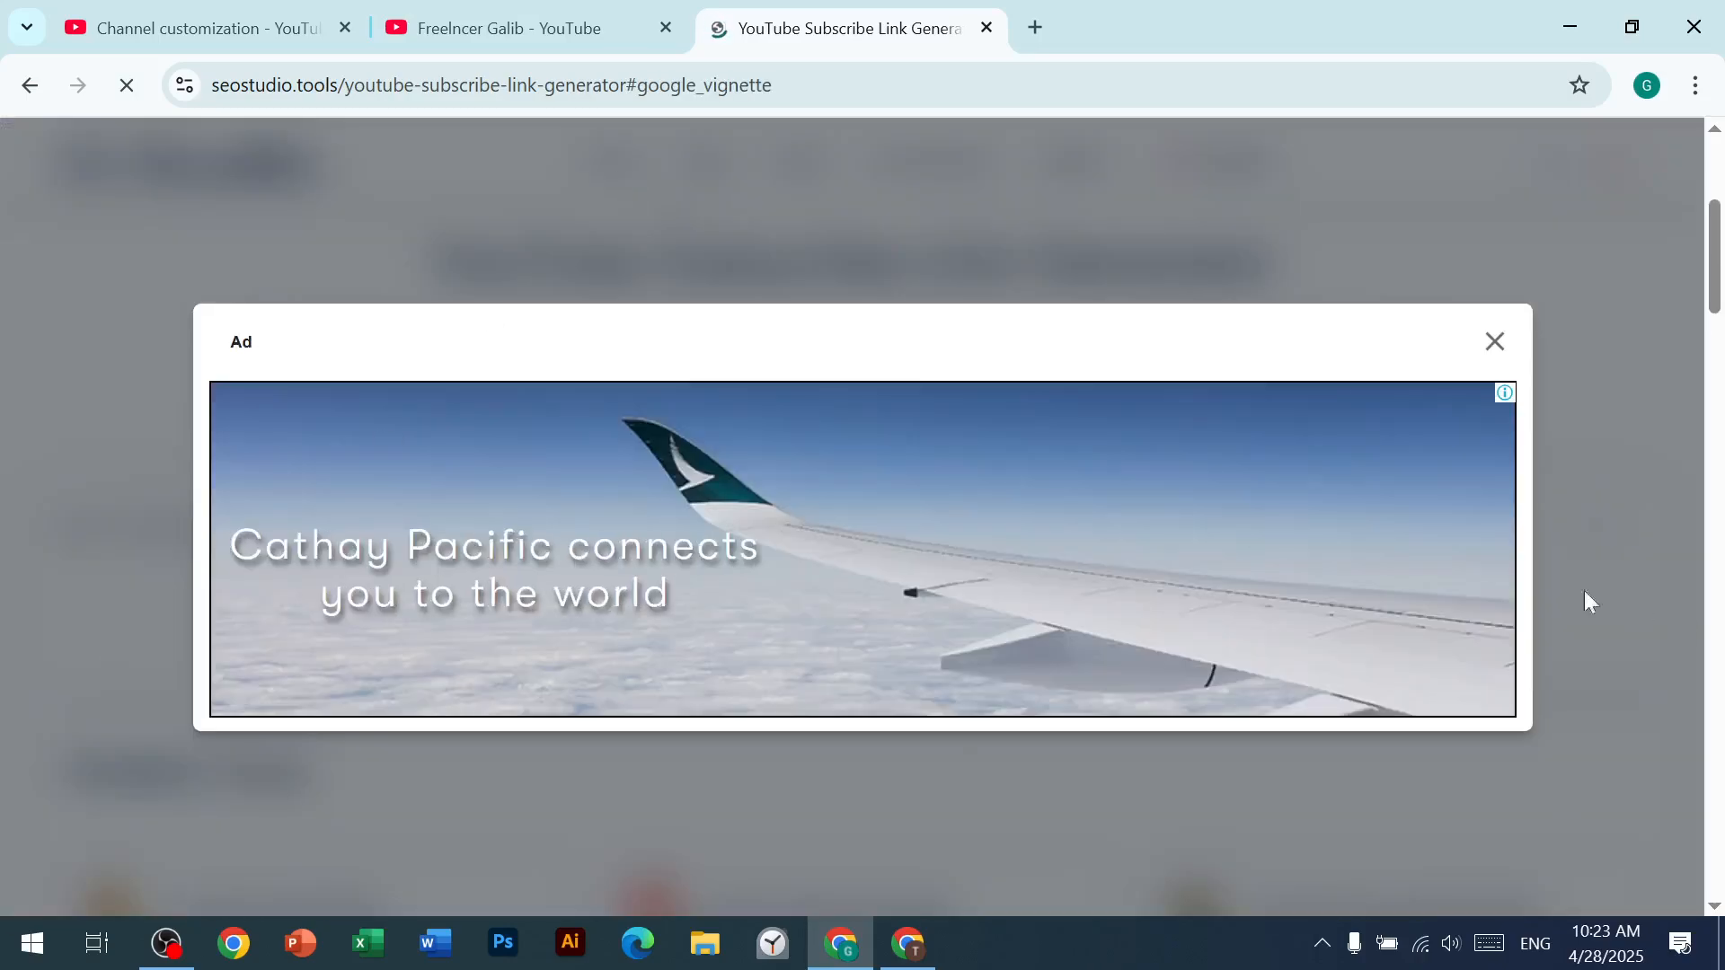
pyautogui.click(1495, 343)
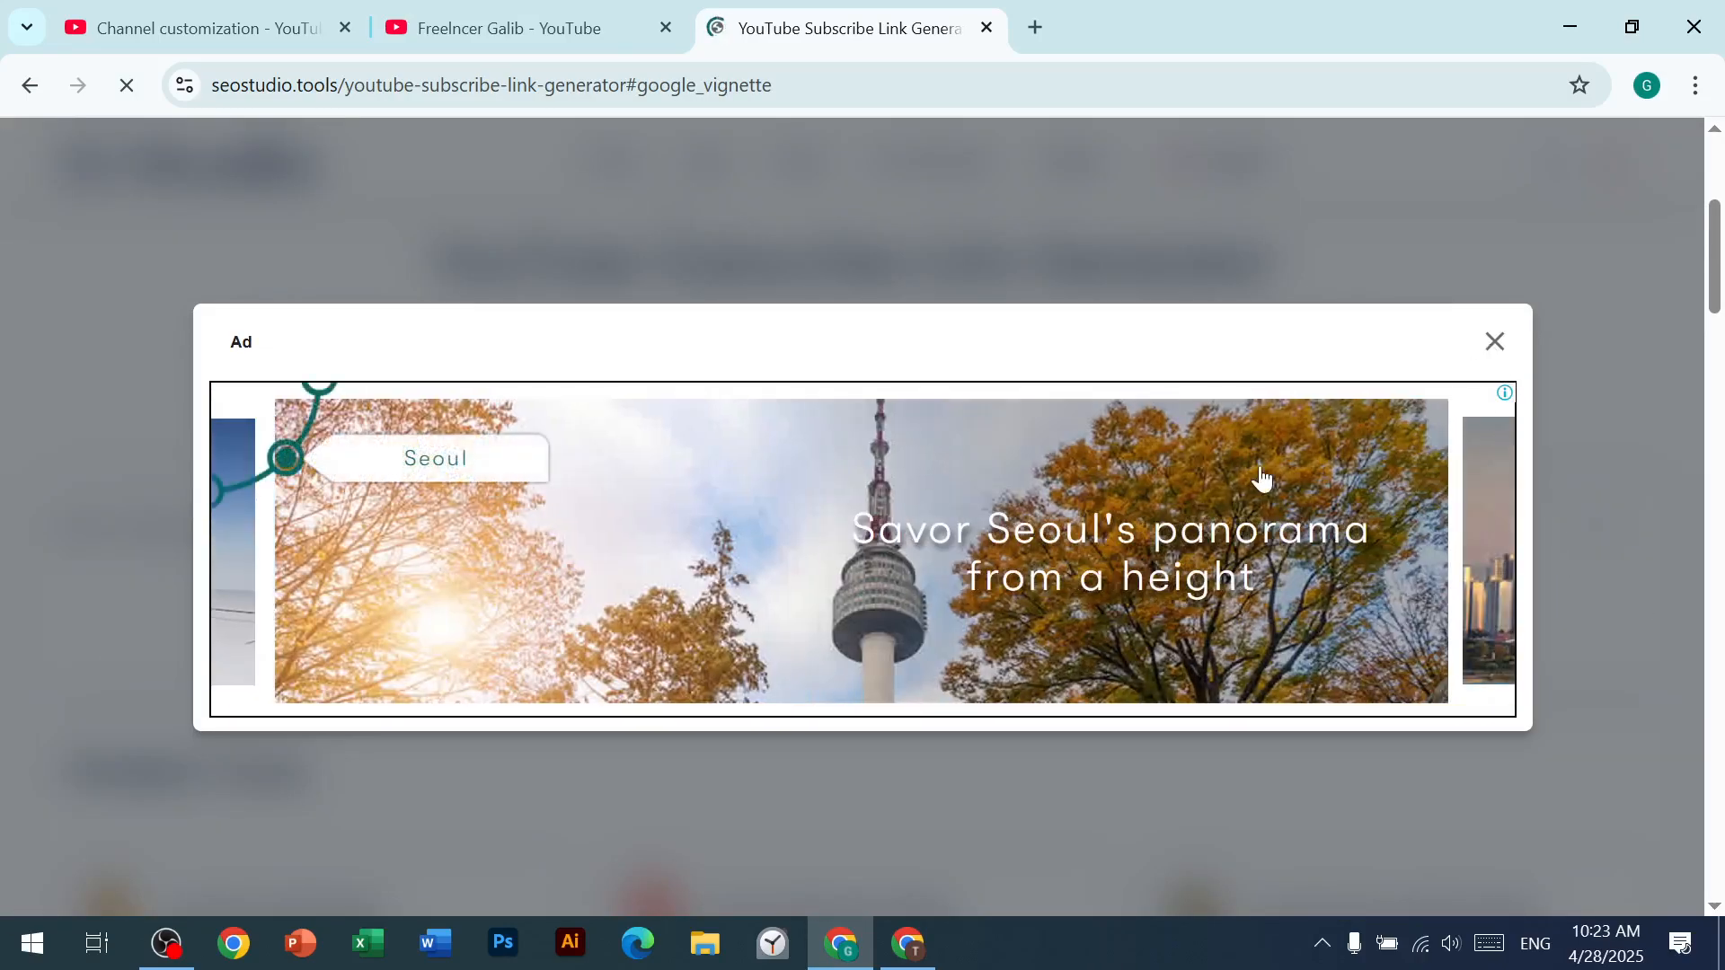
pyautogui.scroll(-15, 782, 564)
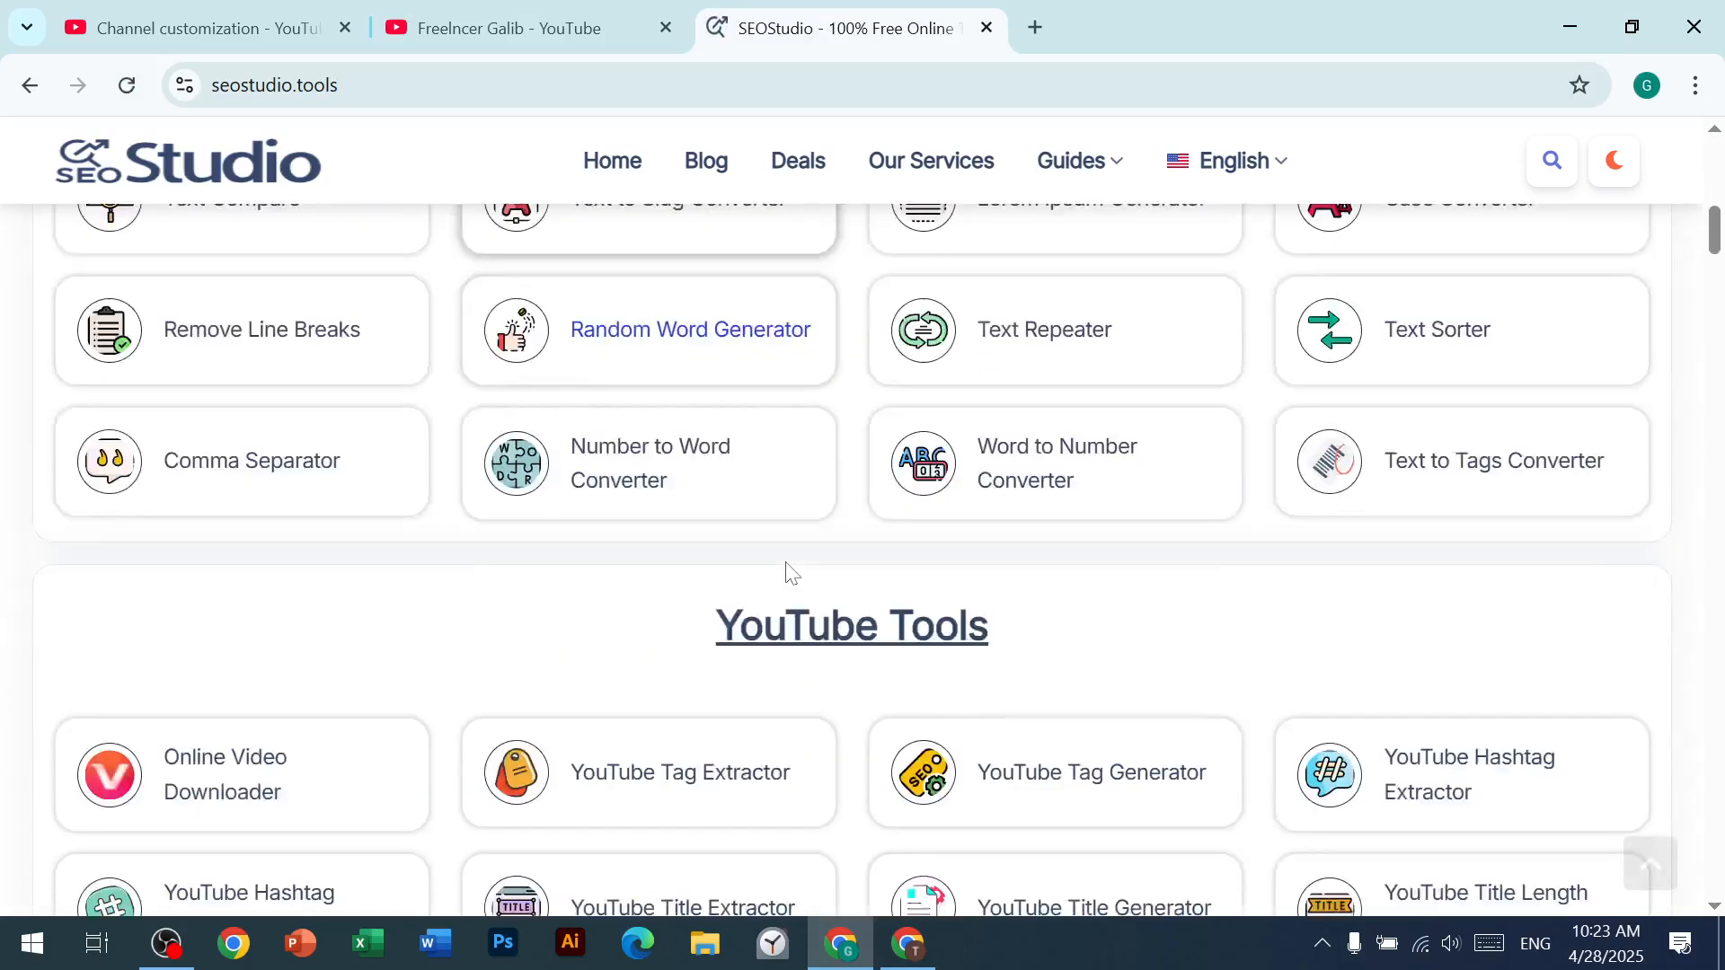
pyautogui.scroll(-4, 593, 633)
pyautogui.scroll(1, 427, 697)
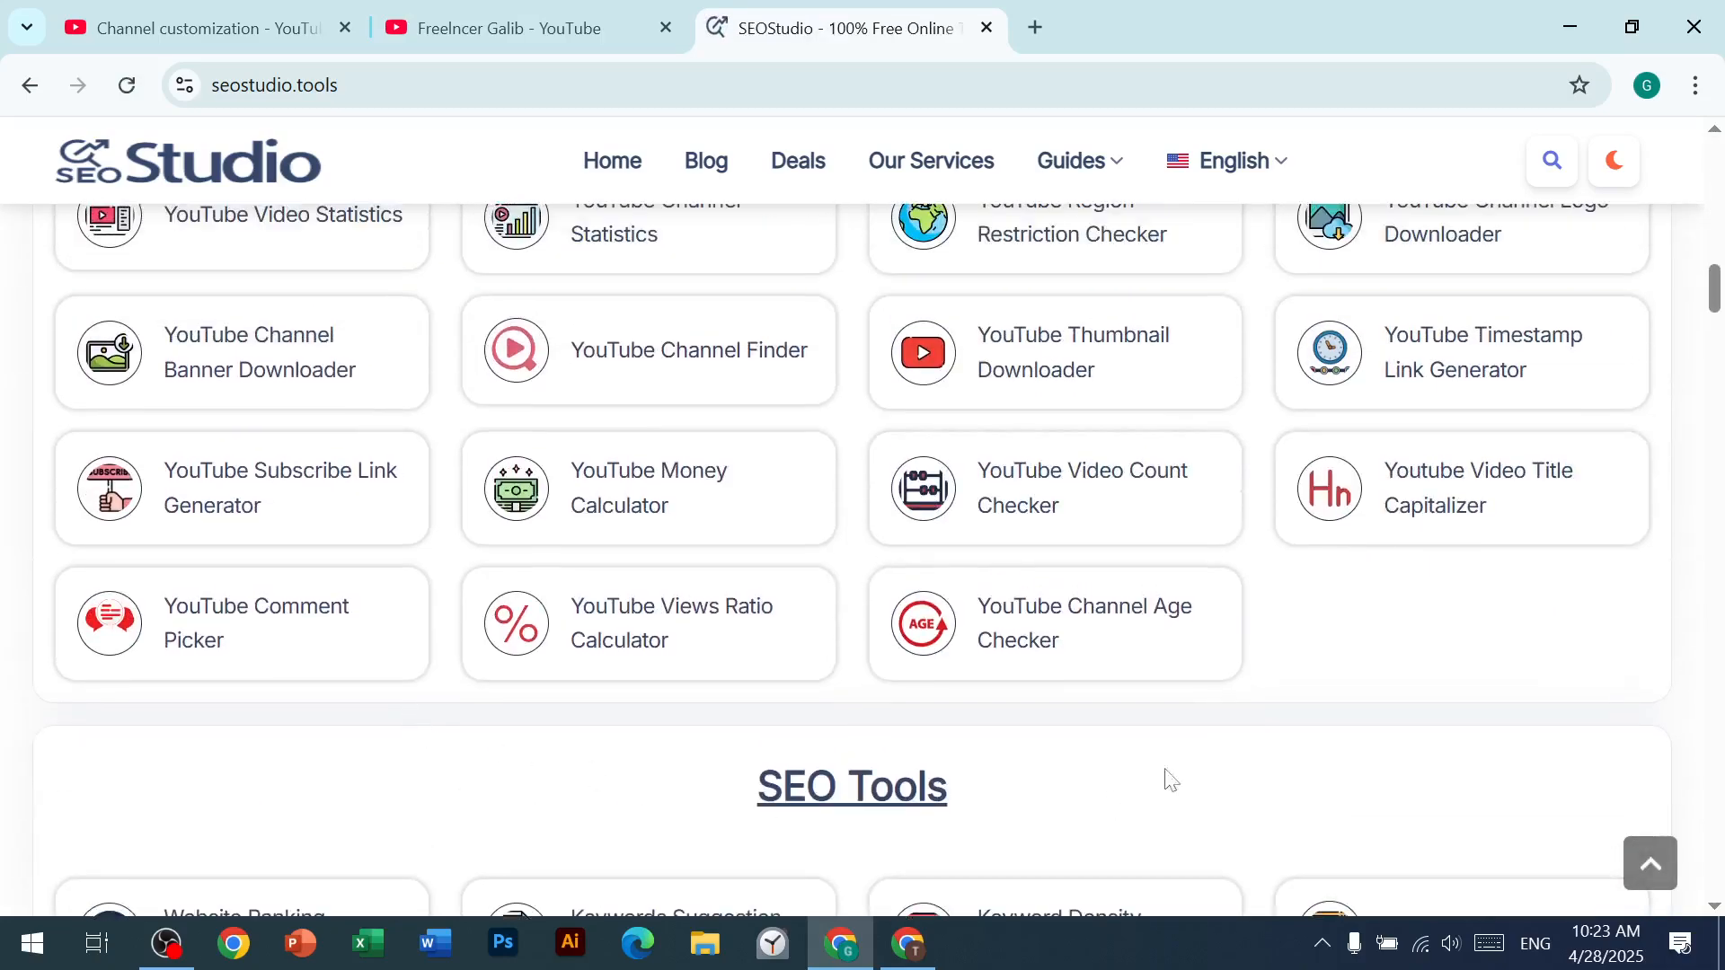
pyautogui.click(218, 502)
pyautogui.click(452, 18)
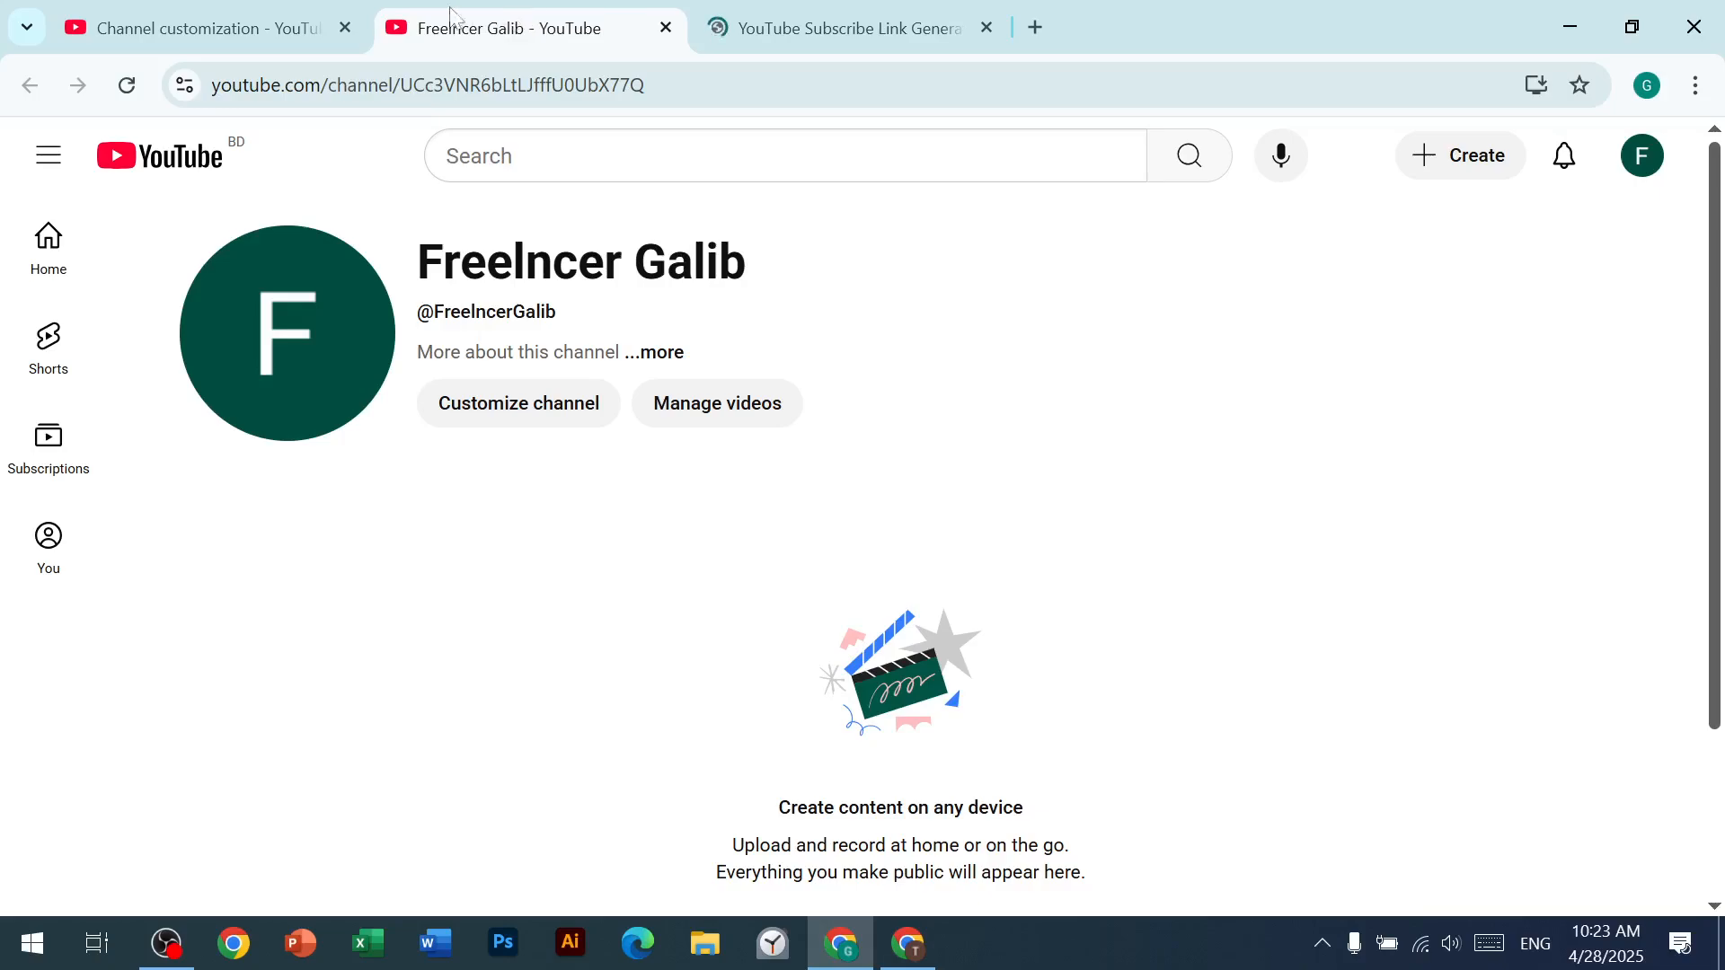
pyautogui.click(683, 356)
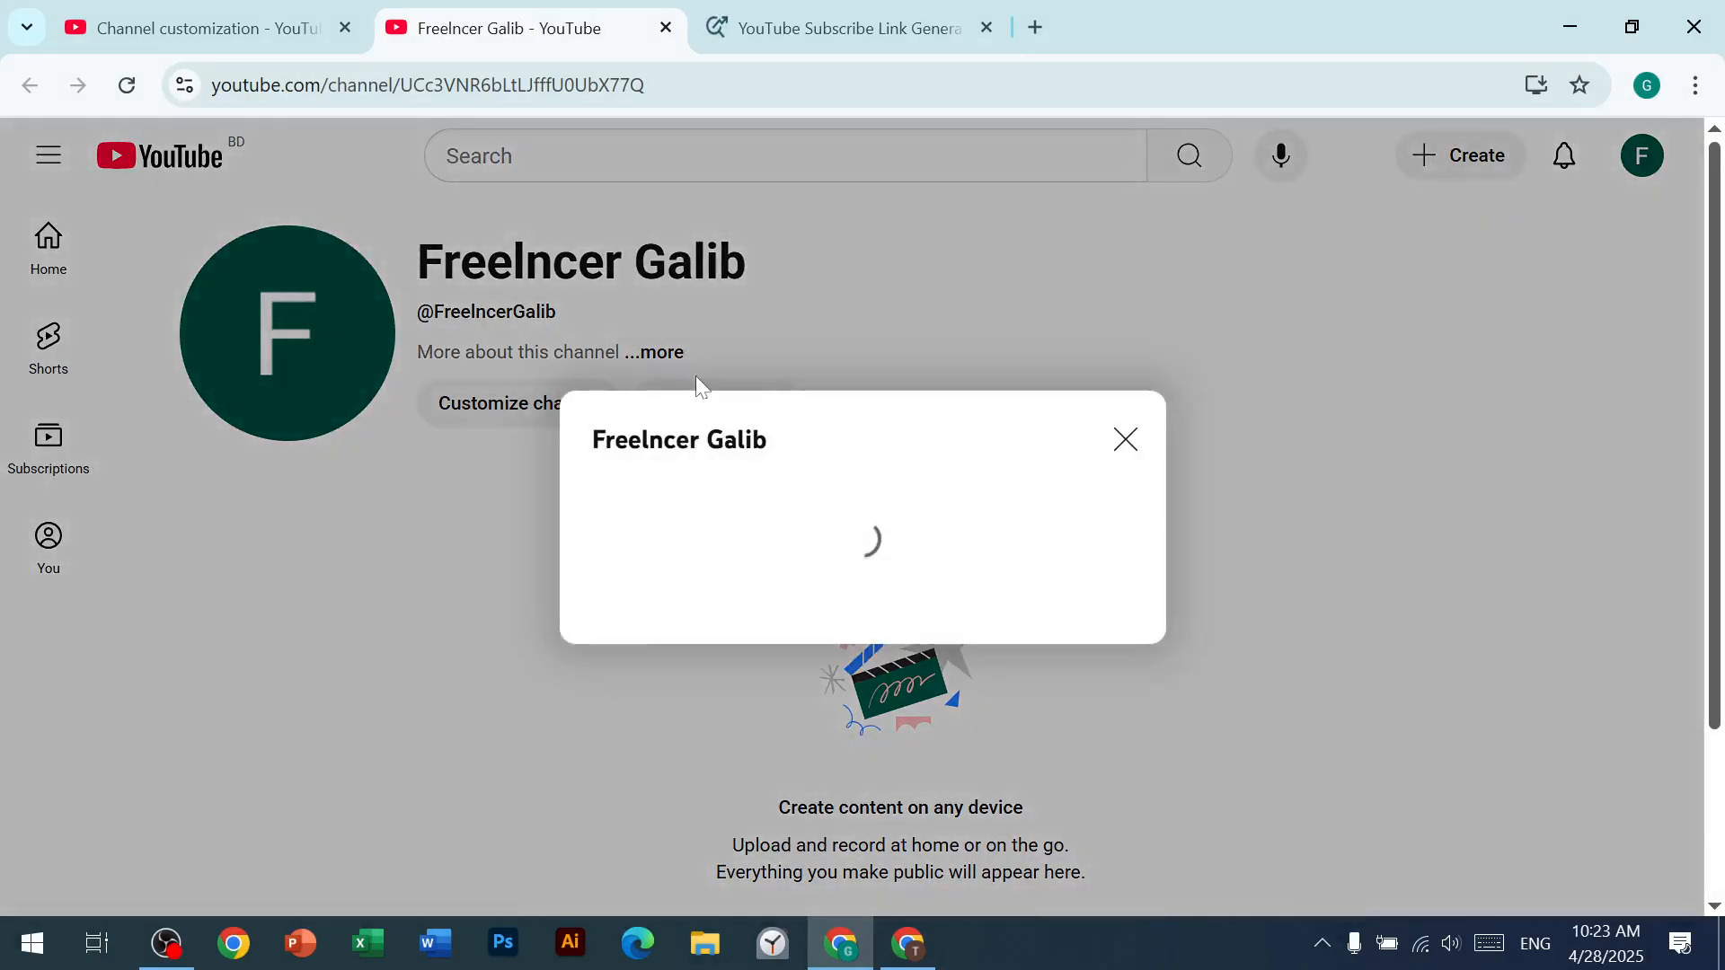
pyautogui.click(870, 503)
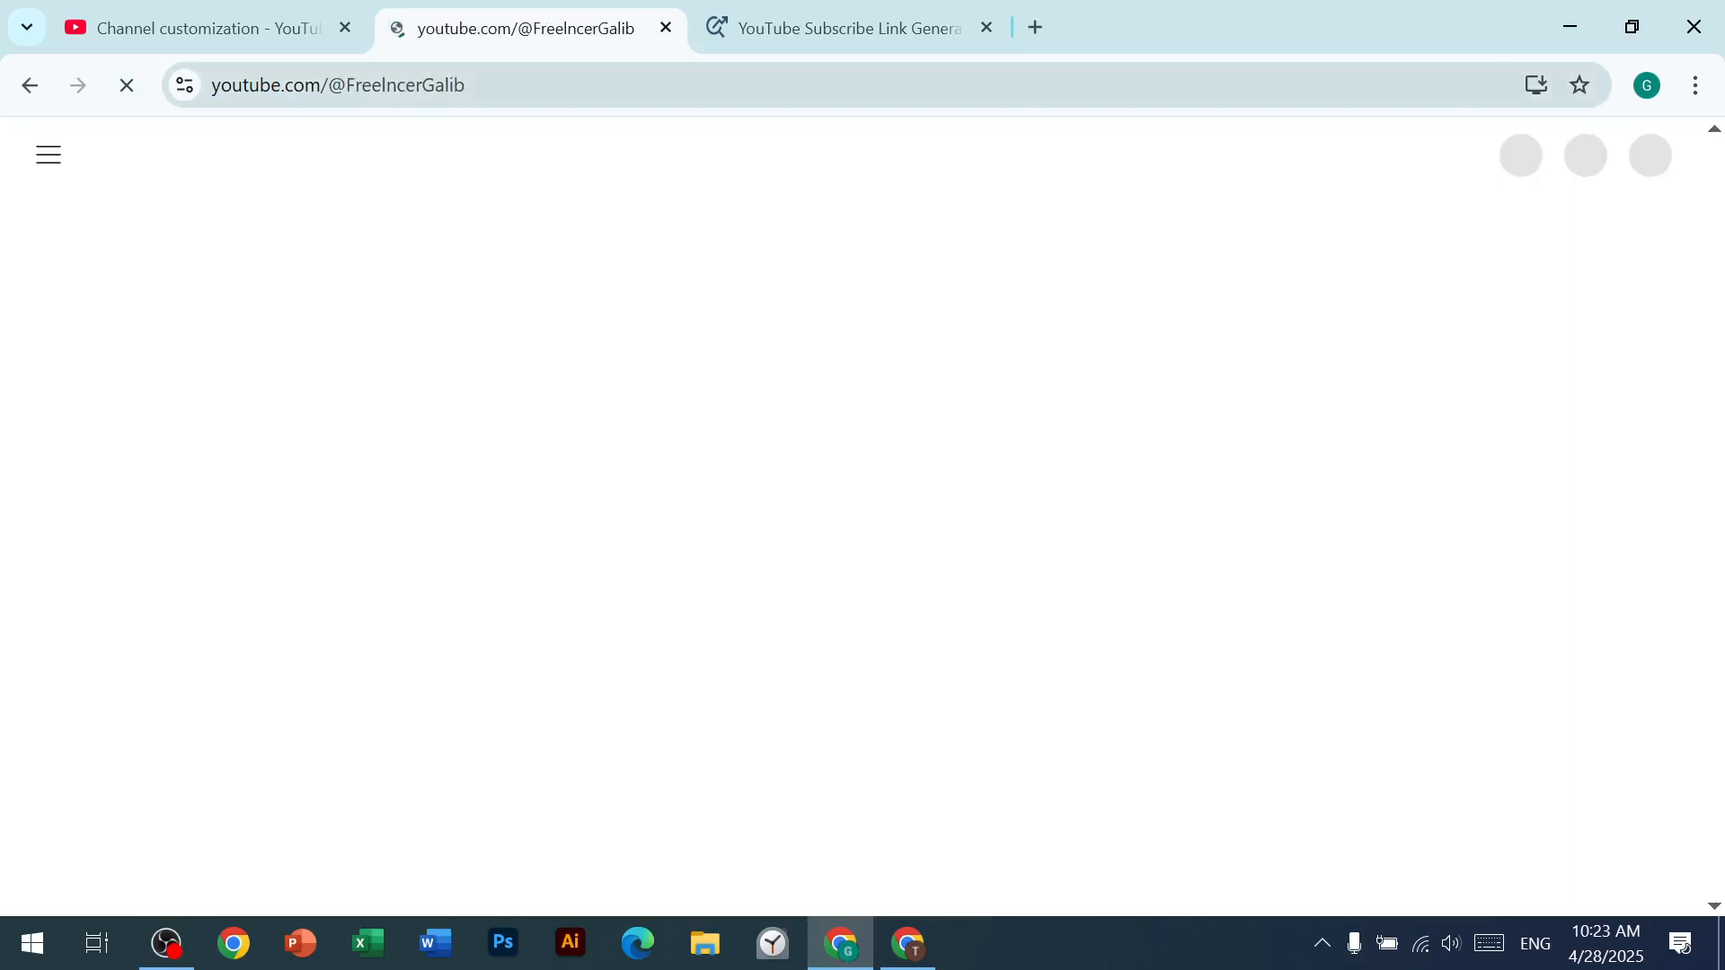
pyautogui.click(544, 87)
pyautogui.hotkey('ctrl', 'c')
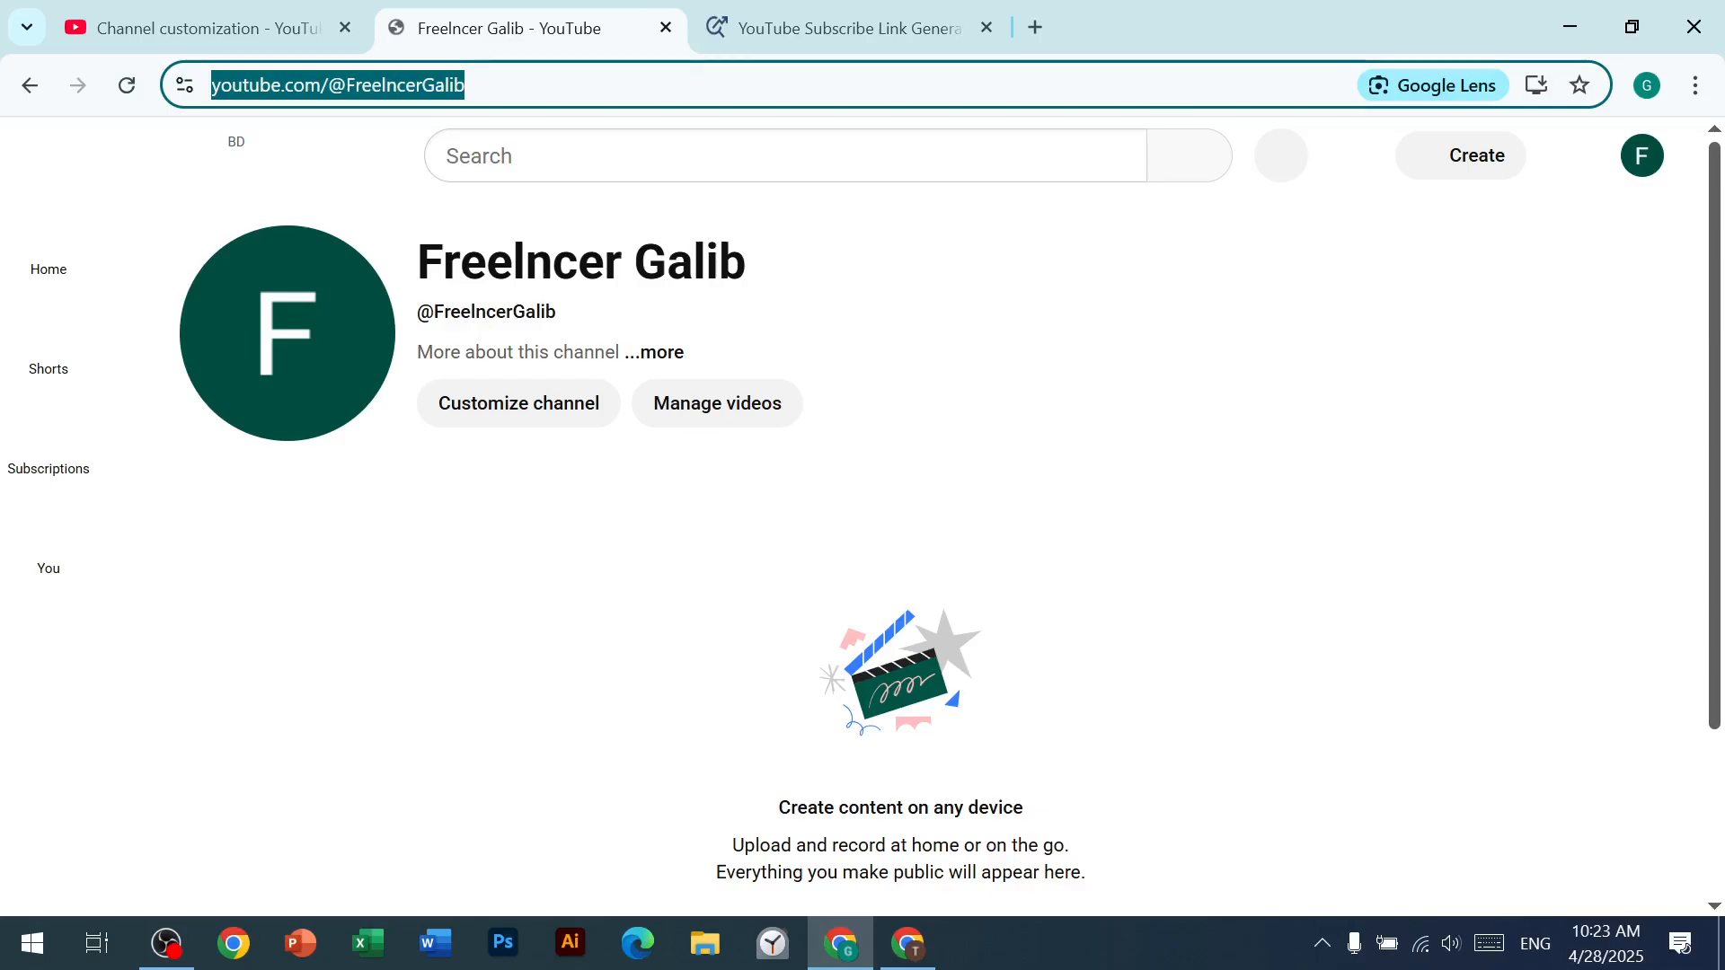
pyautogui.click(803, 20)
pyautogui.scroll(-6, 454, 493)
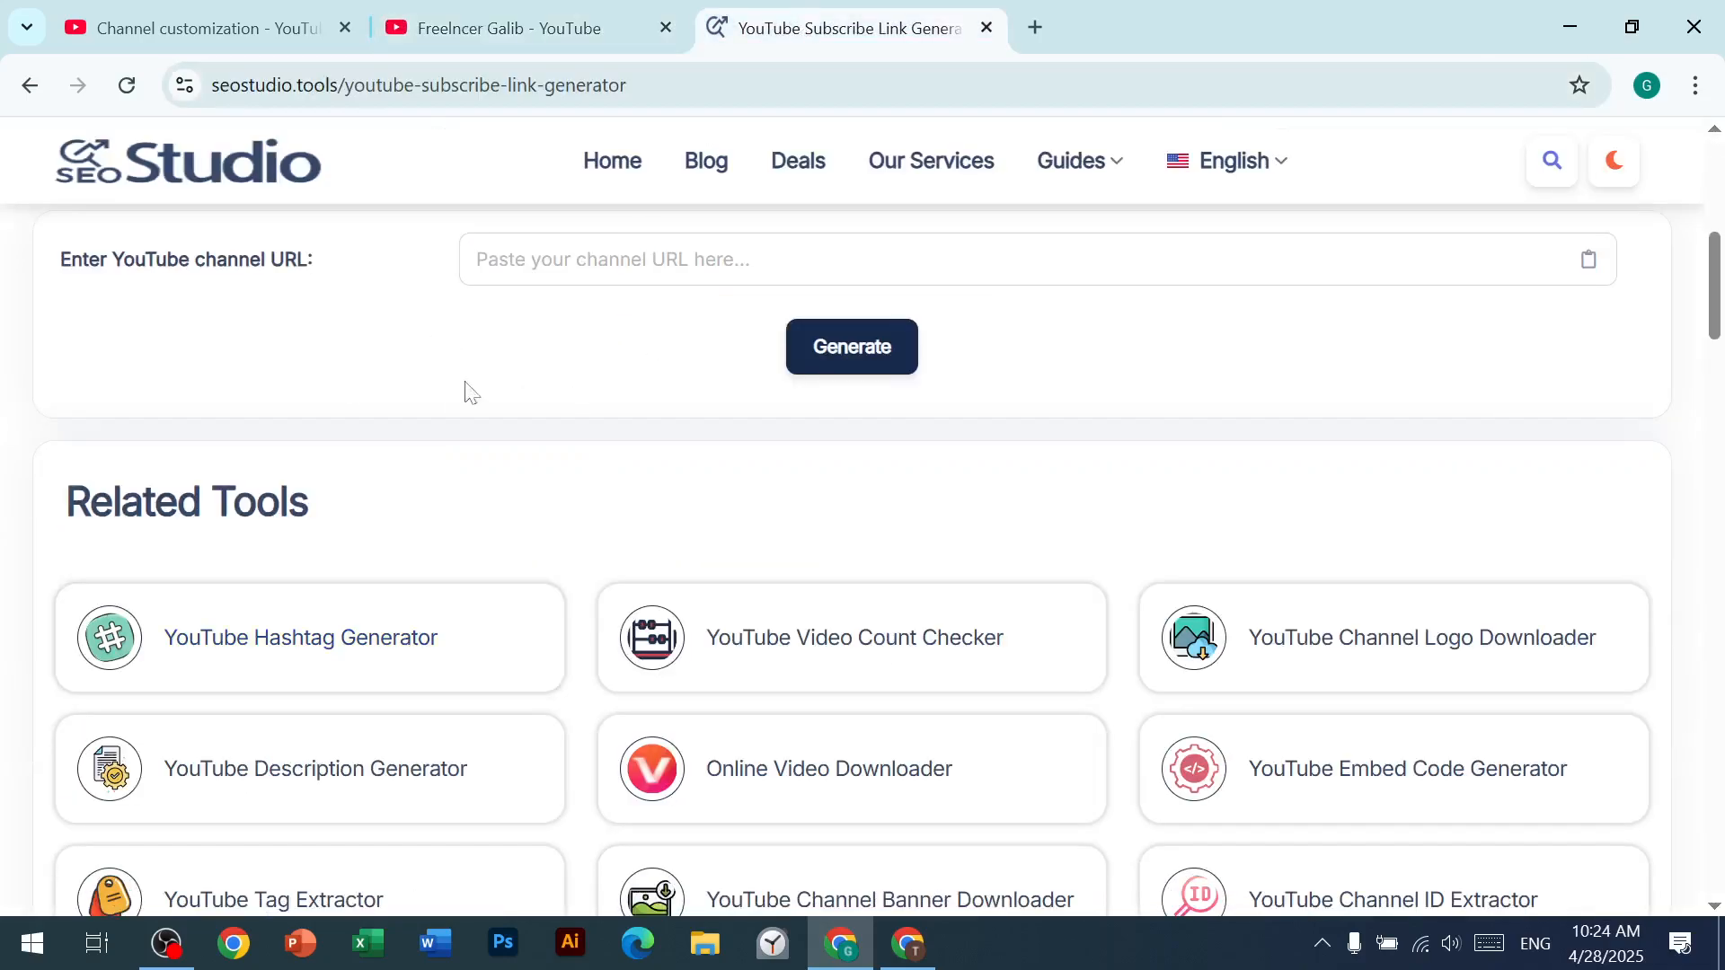
# Step: Paste the copied channel URL into the Subscribe Link Generator, generate the subscription link, and copy it
pyautogui.click(620, 260)
pyautogui.hotkey('ctrl', 'v')
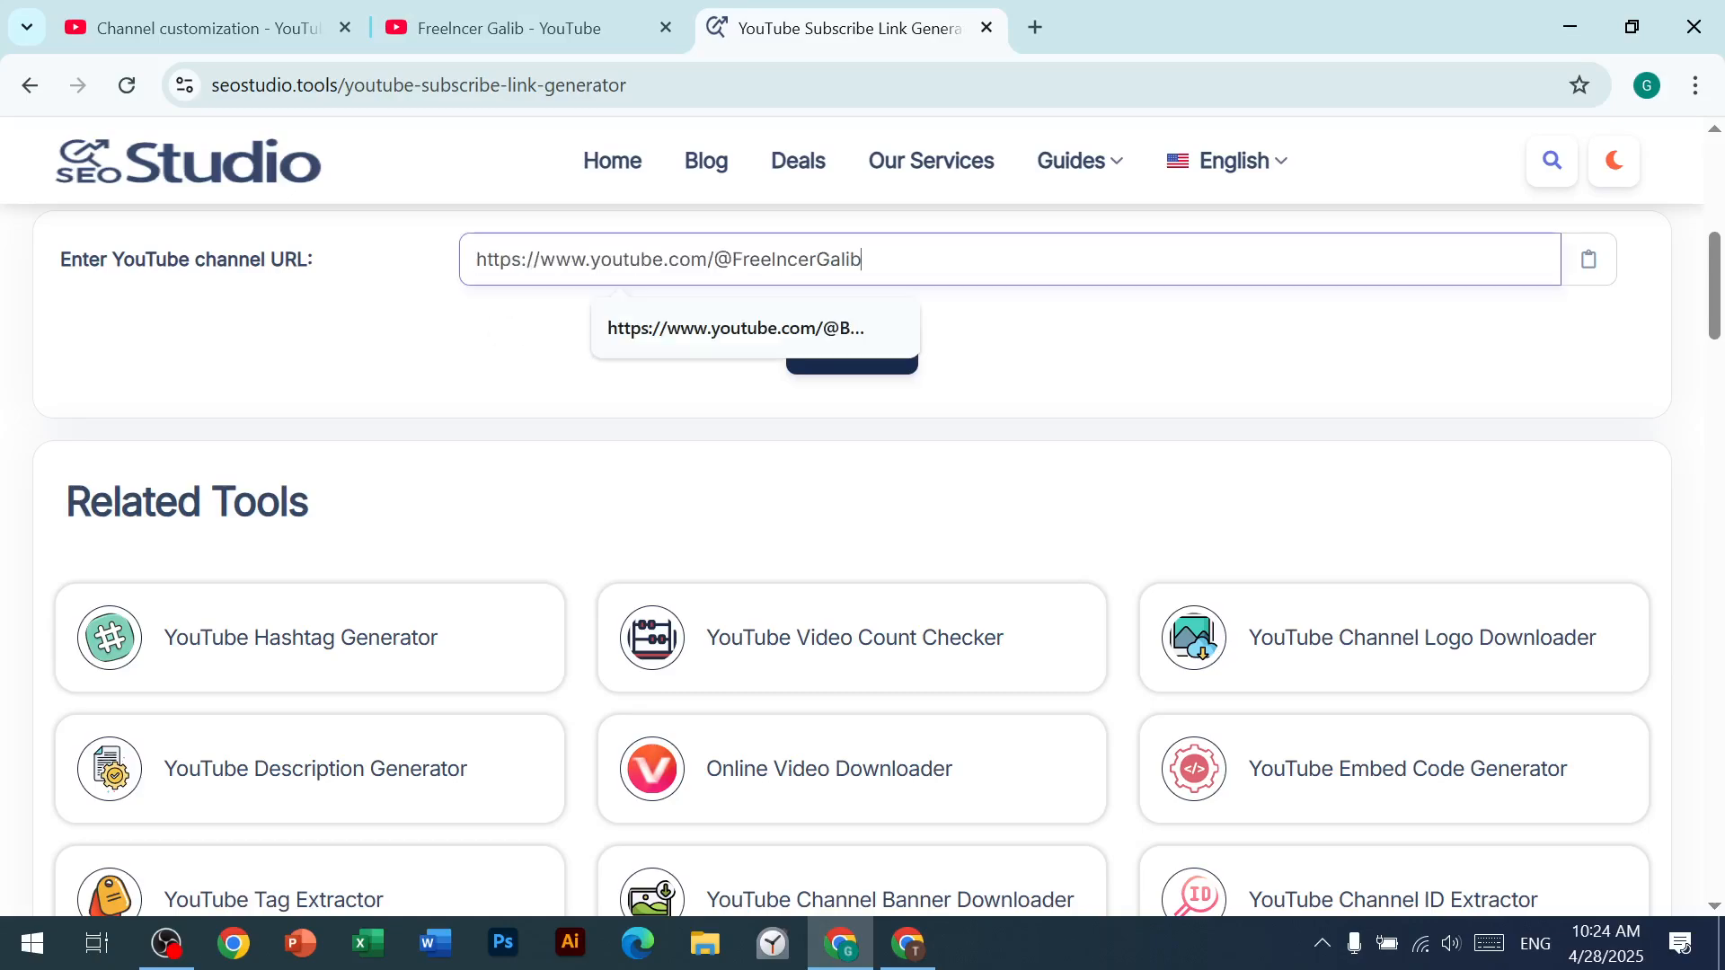
pyautogui.click(833, 354)
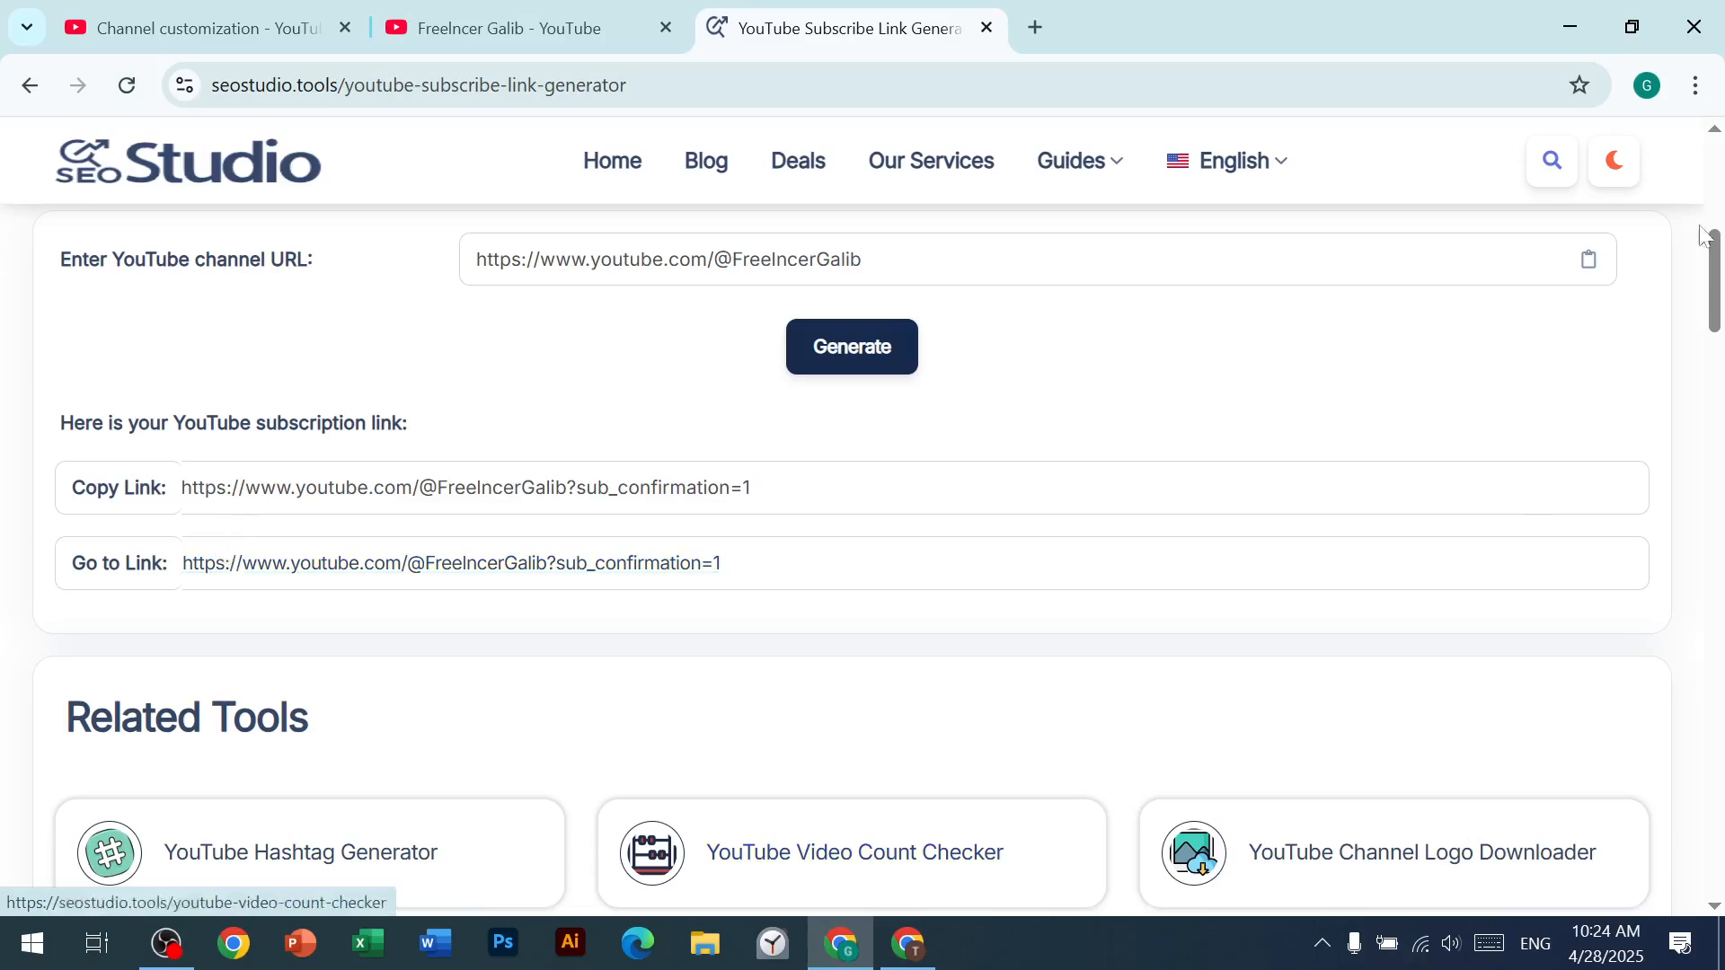
pyautogui.moveTo(805, 492); pyautogui.dragTo(177, 499)
pyautogui.hotkey('ctrl', 'c')
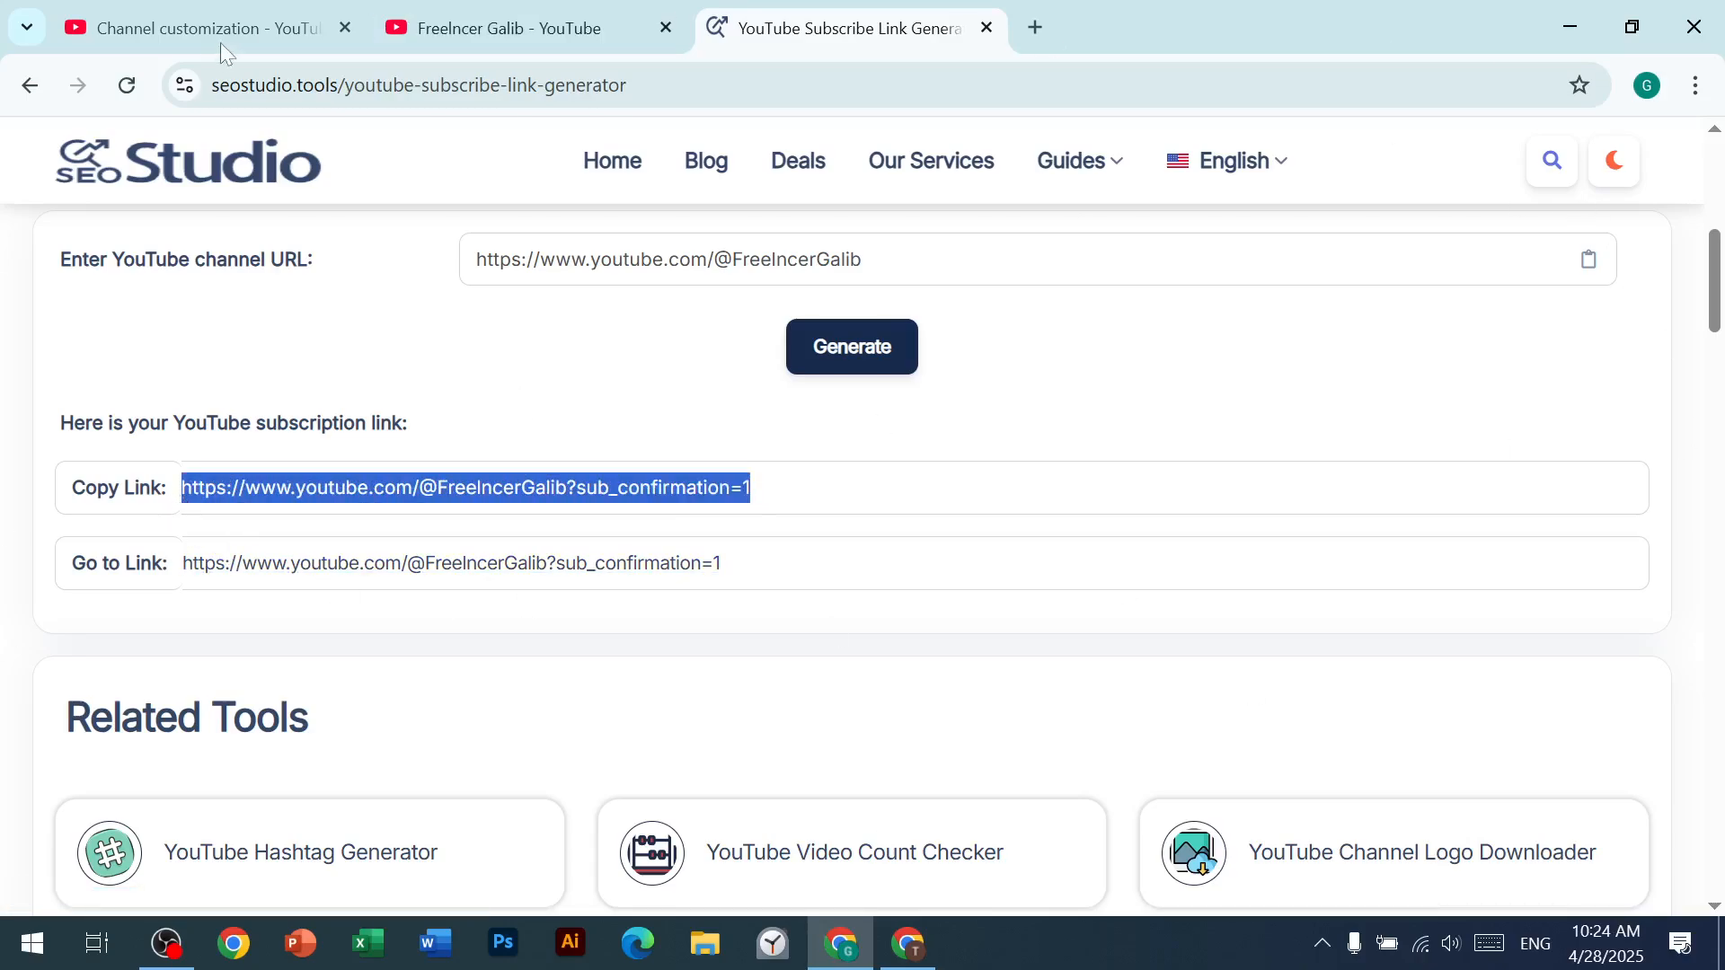
# Step: Return to the channel customization page, title the blank profile link YouTube, and paste the copied subscribe link as its URL
pyautogui.click(203, 4)
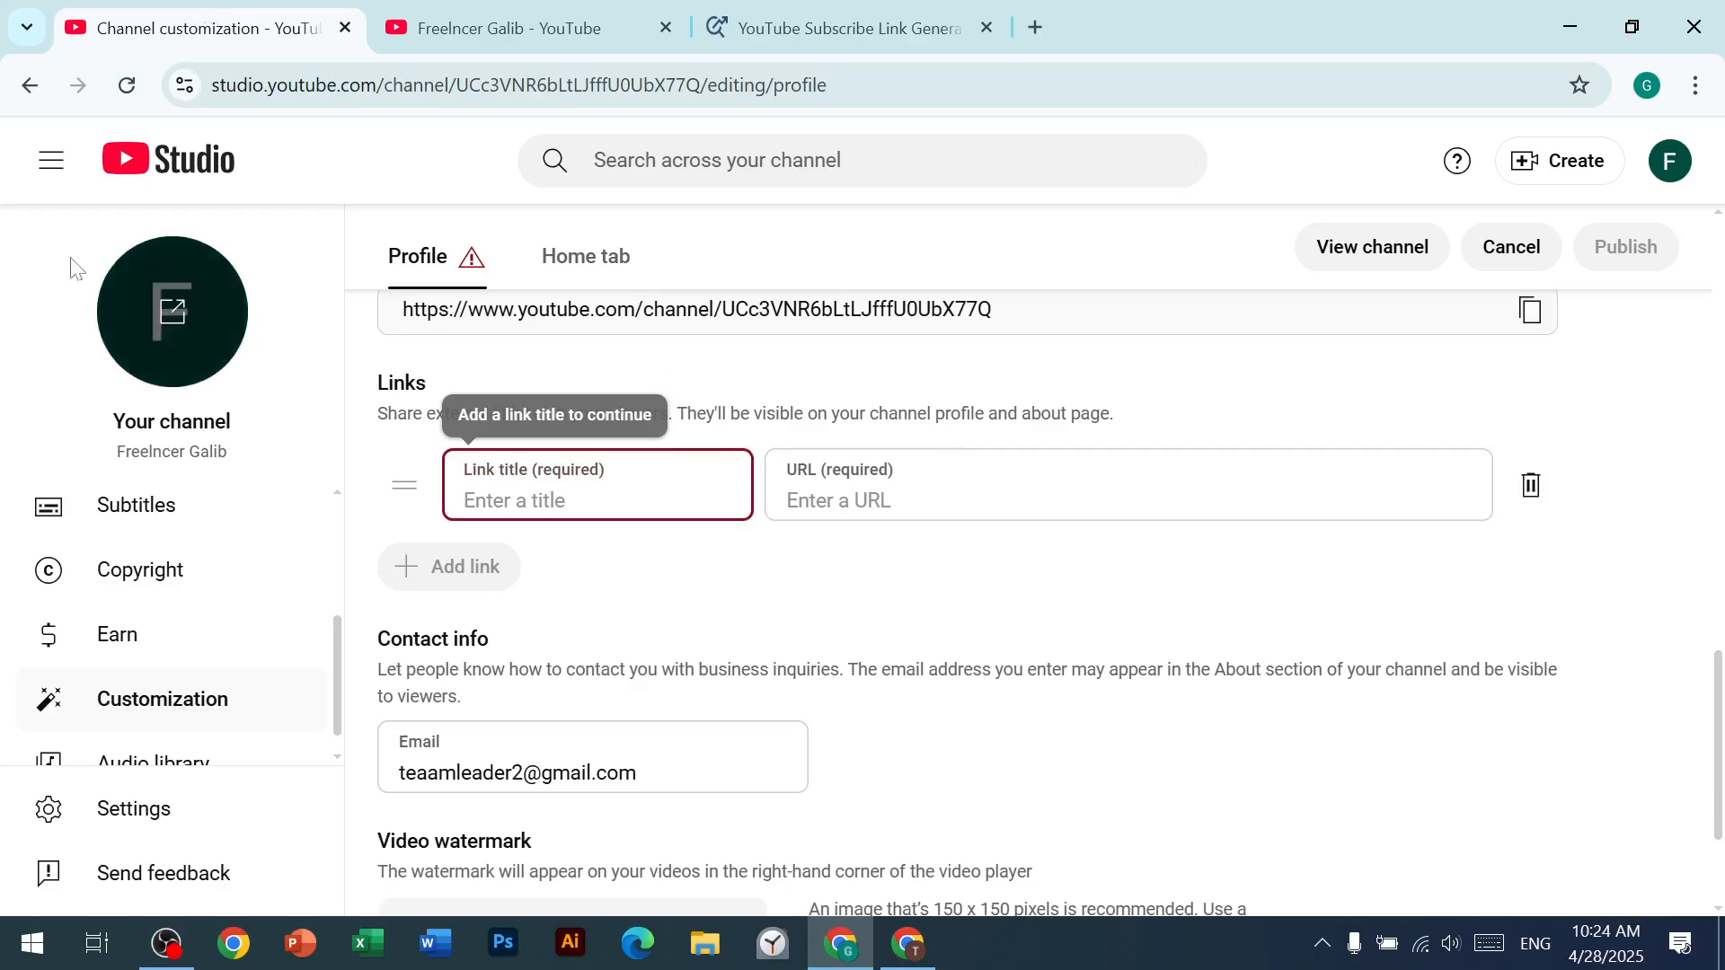
pyautogui.click(162, 707)
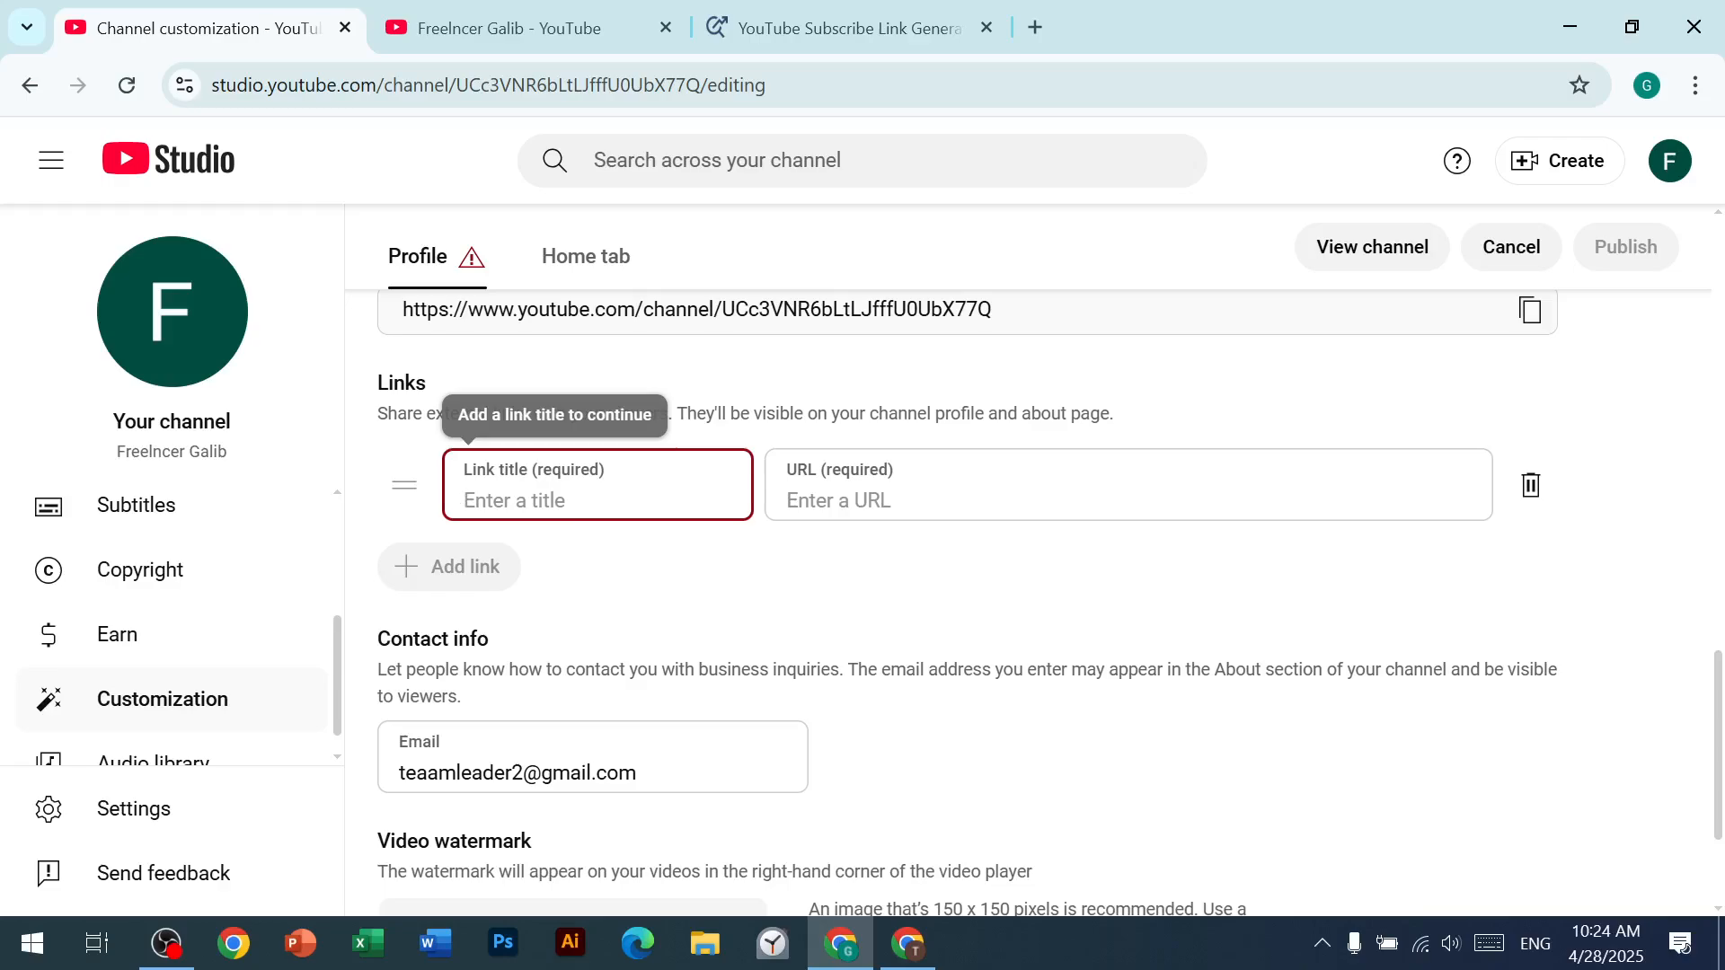
pyautogui.write('YouTube')
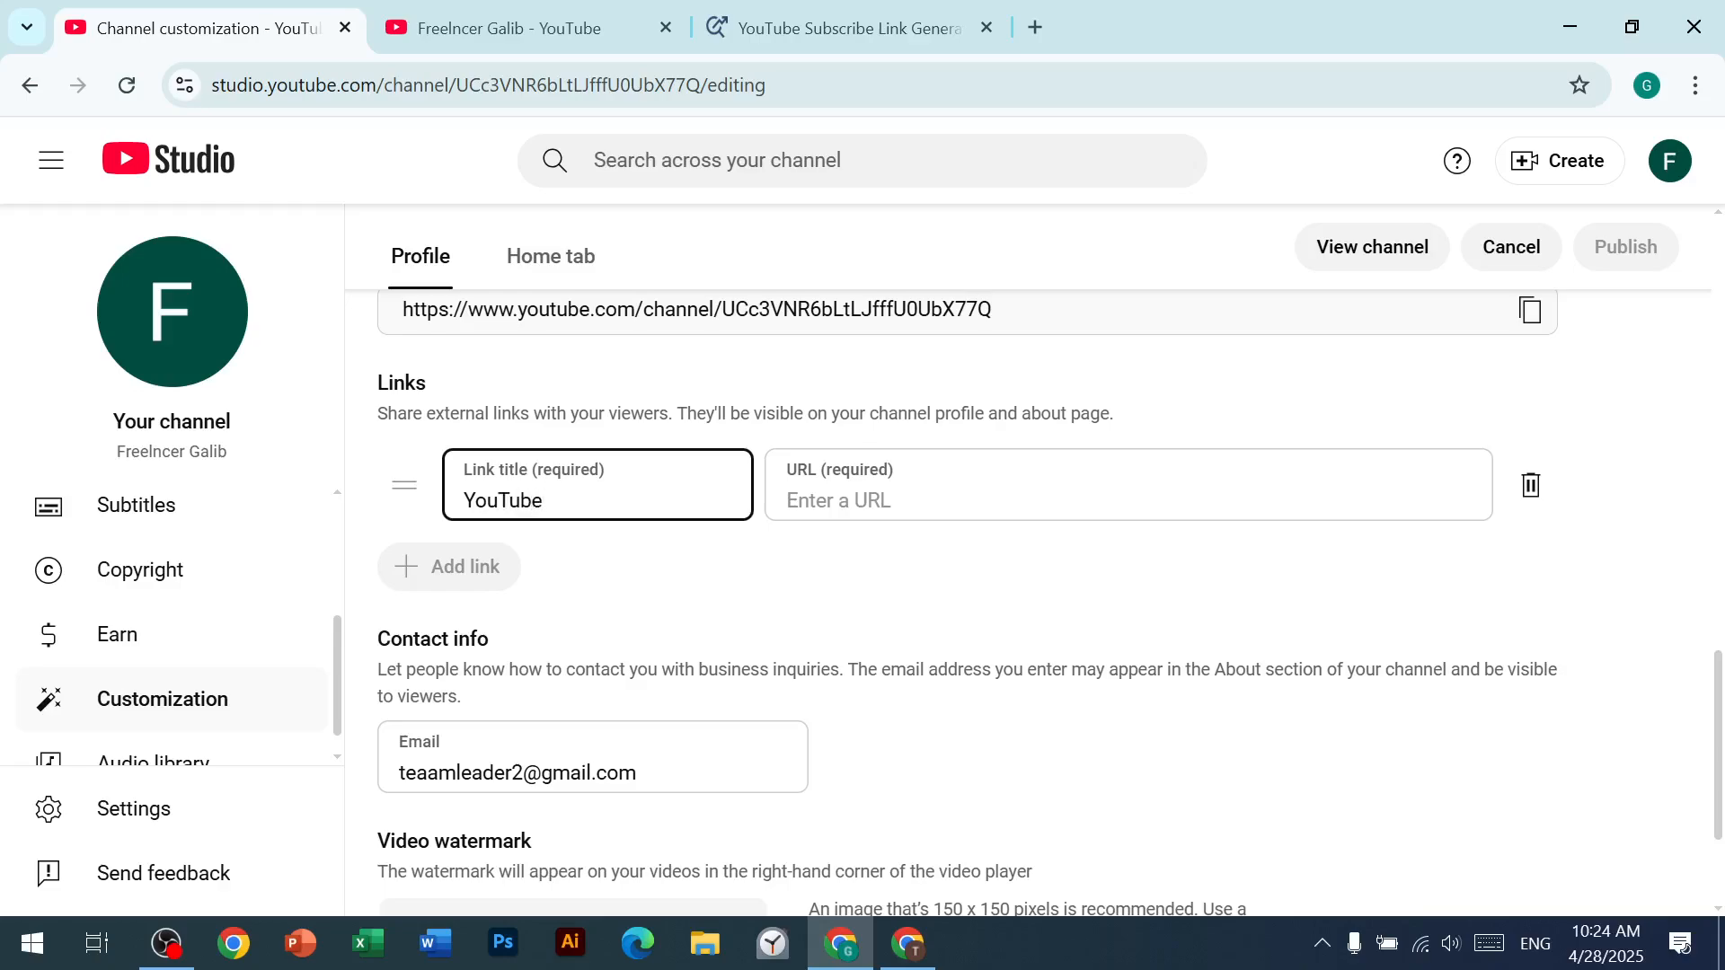
pyautogui.click(863, 498)
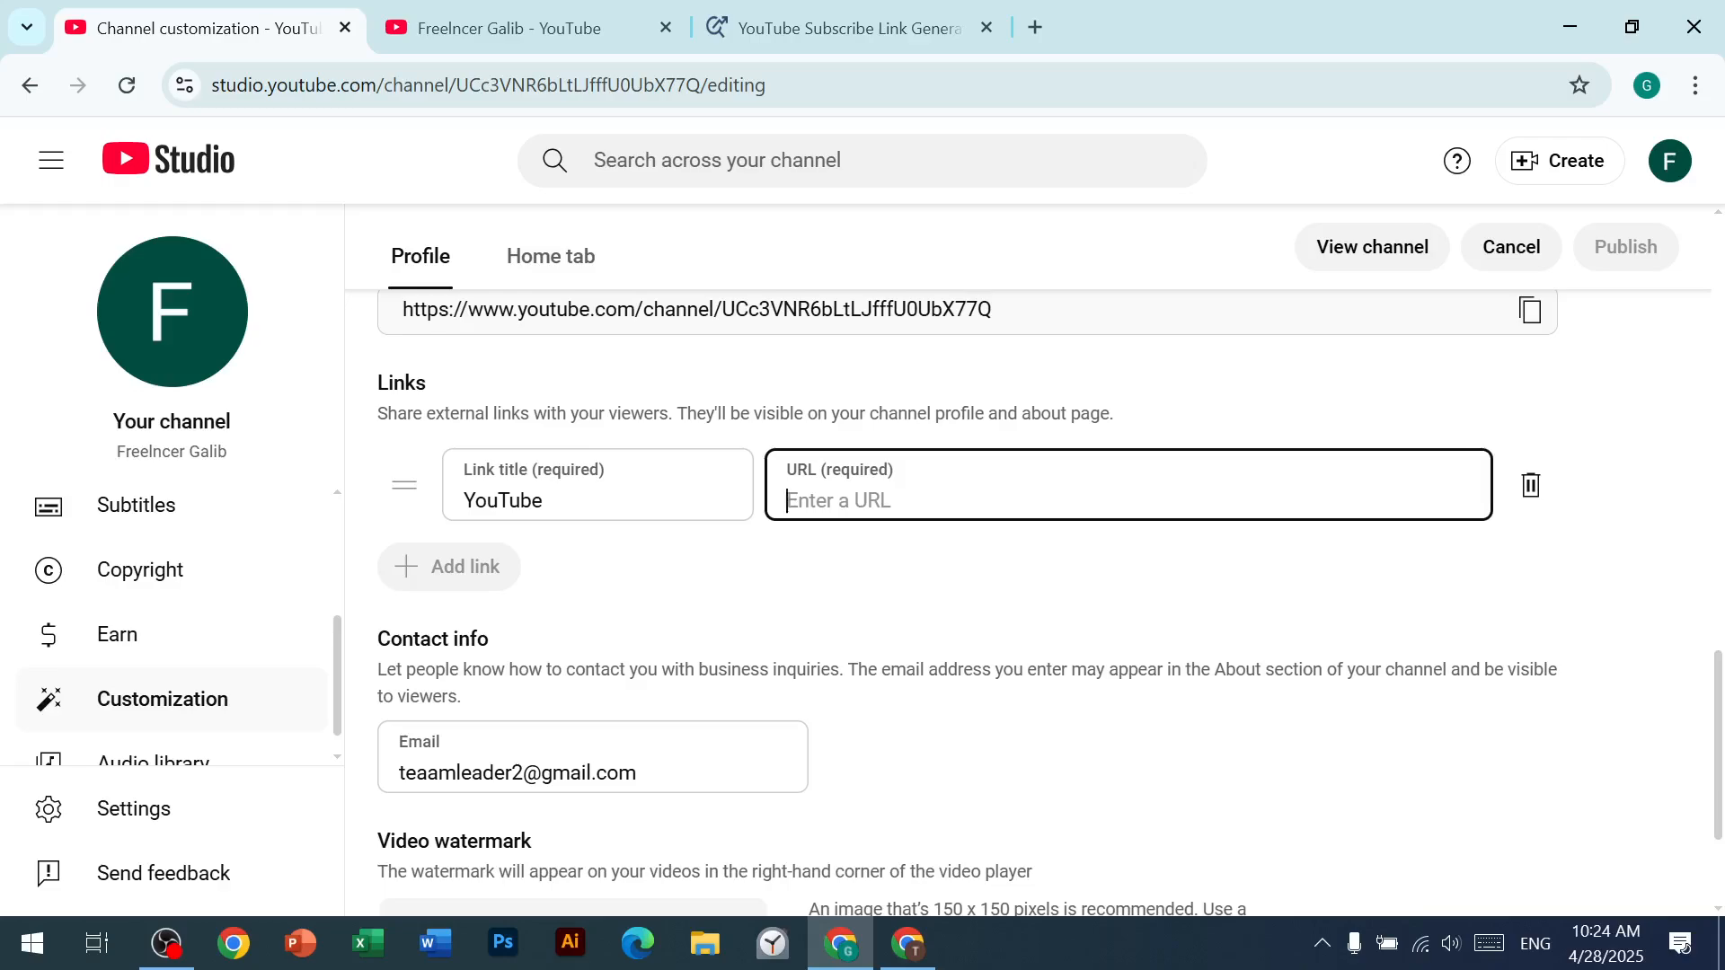
pyautogui.hotkey('ctrl', 'v')
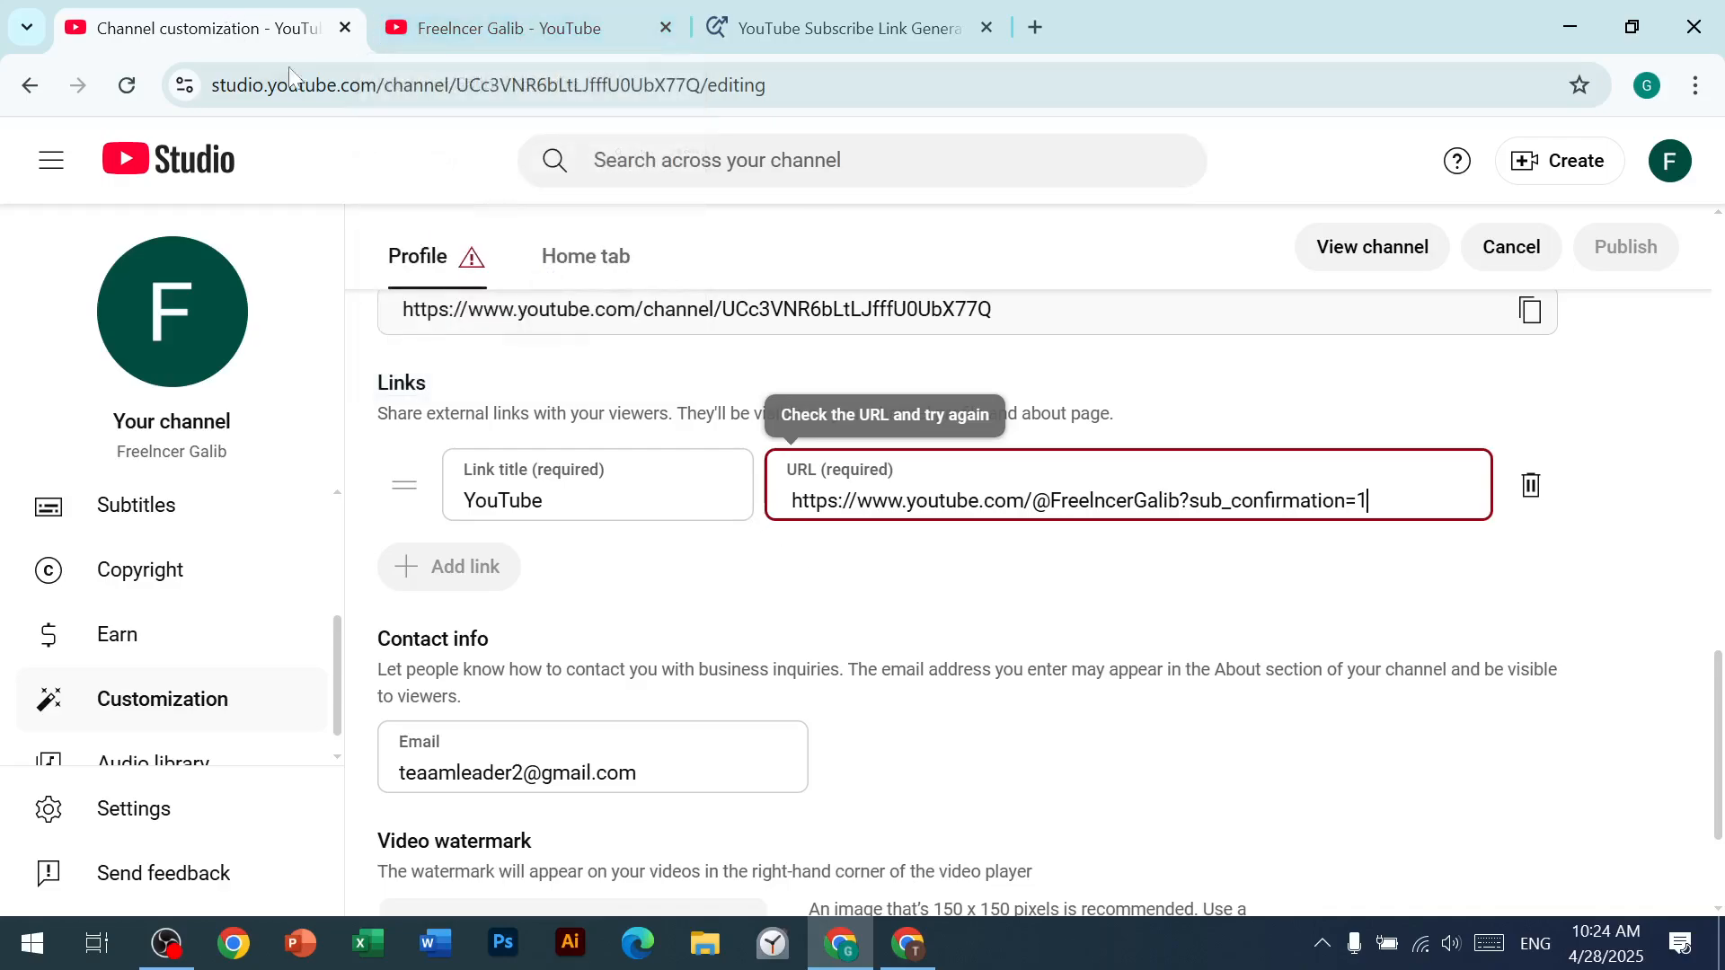
# Step: Try replacing the YouTube link's URL with the subscribe link copied from the generator's Go to Link line, dismissing the ad
pyautogui.click(836, 28)
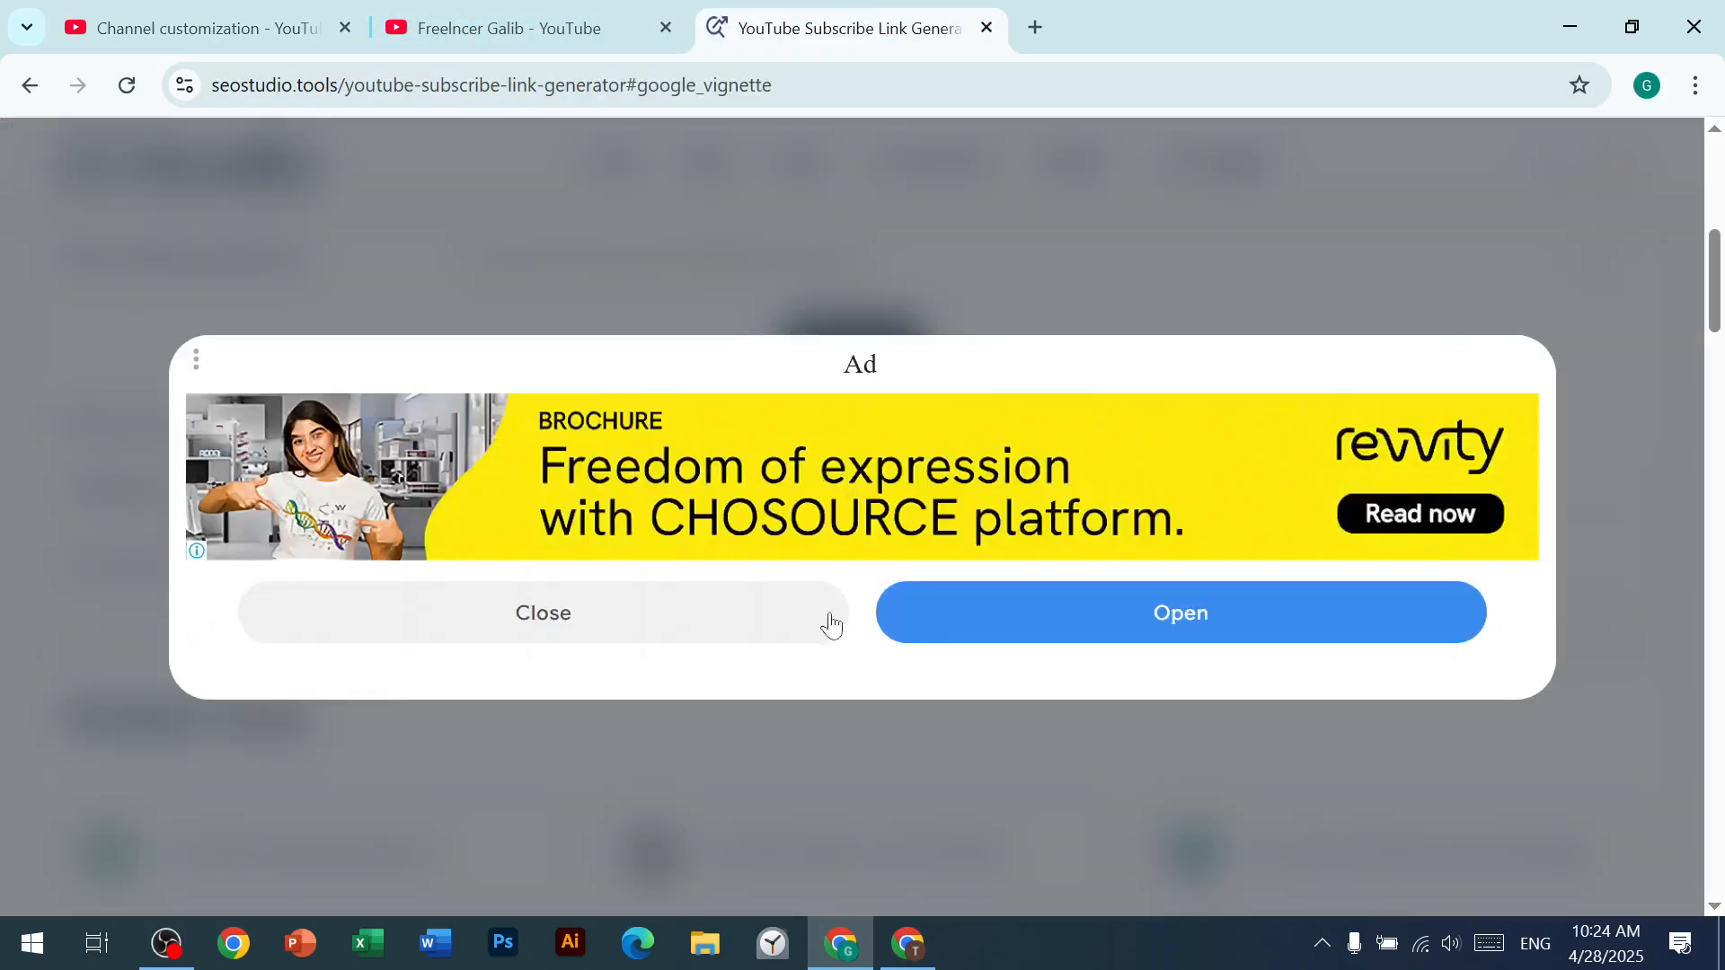
pyautogui.click(753, 620)
pyautogui.moveTo(179, 562); pyautogui.dragTo(743, 585)
pyautogui.hotkey('ctrl', 'c')
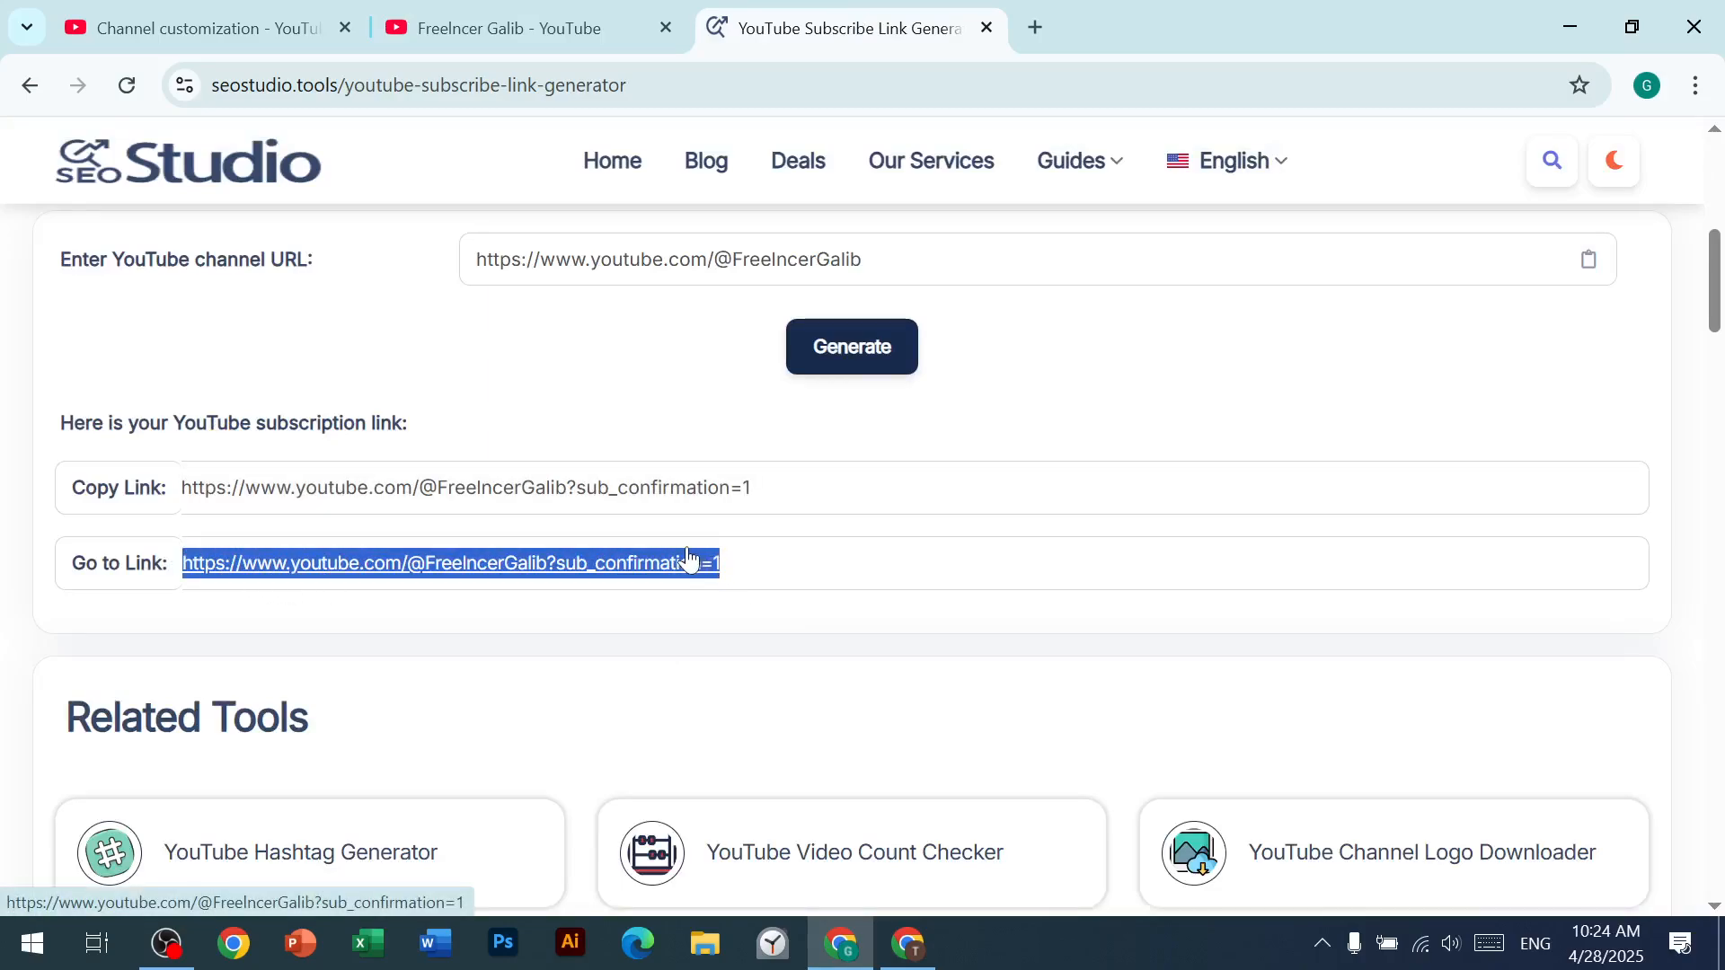
pyautogui.click(176, 31)
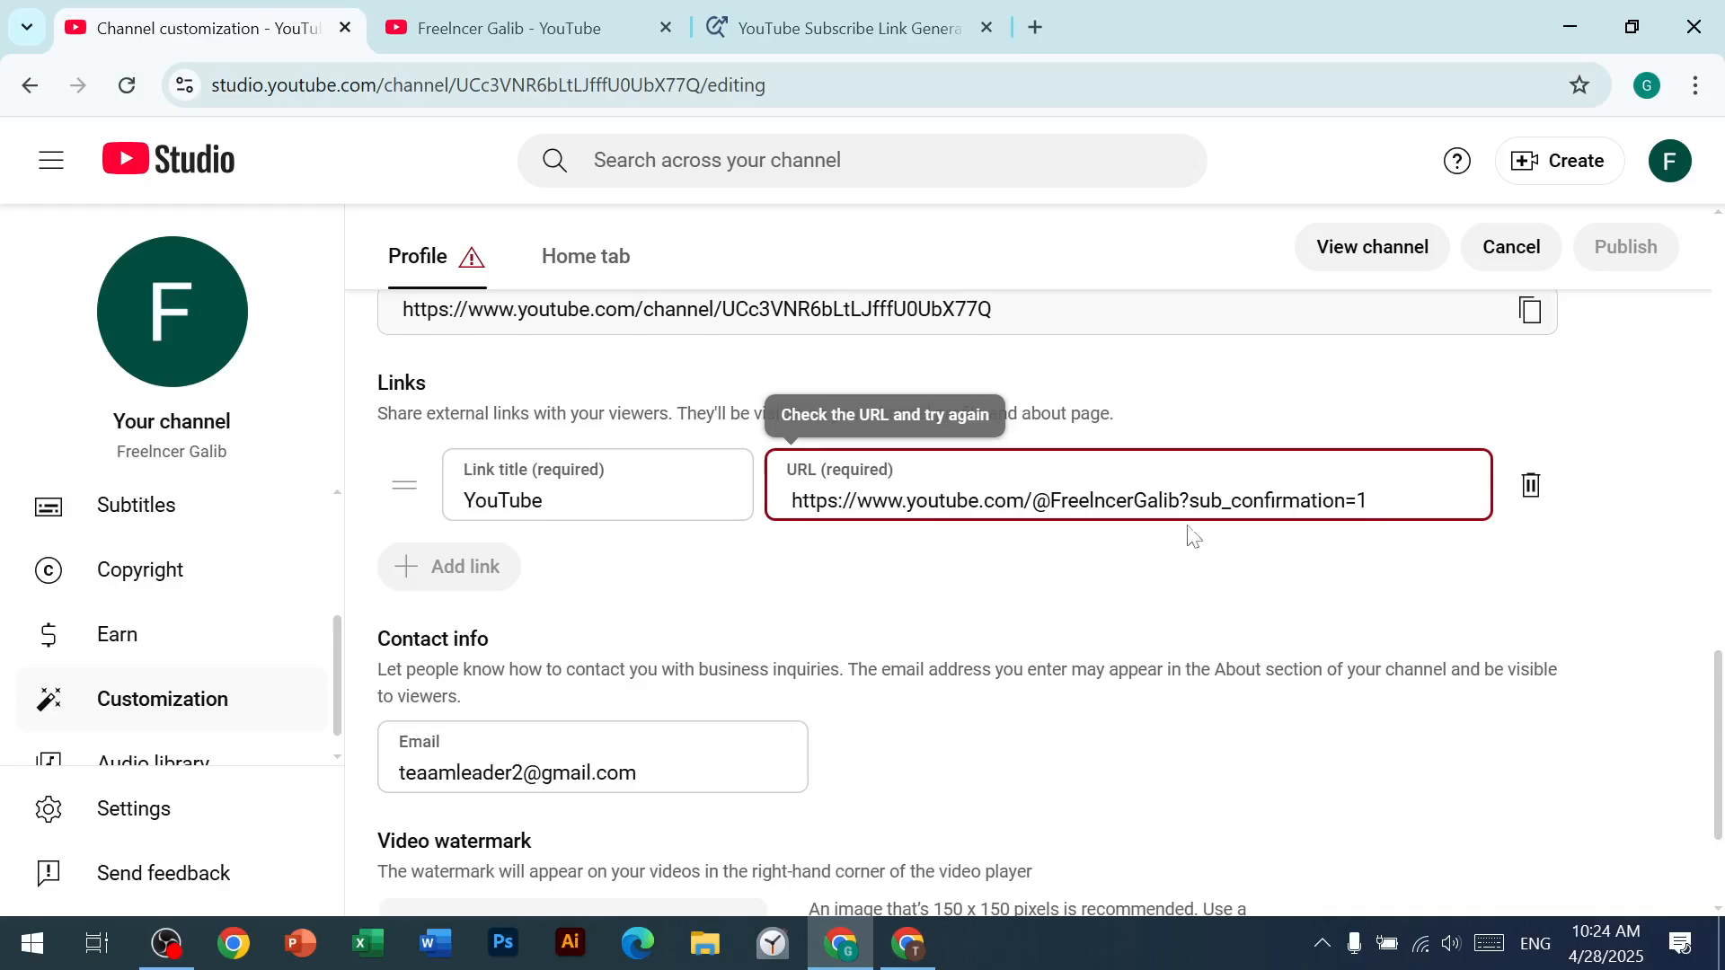
pyautogui.moveTo(1370, 505); pyautogui.dragTo(589, 516)
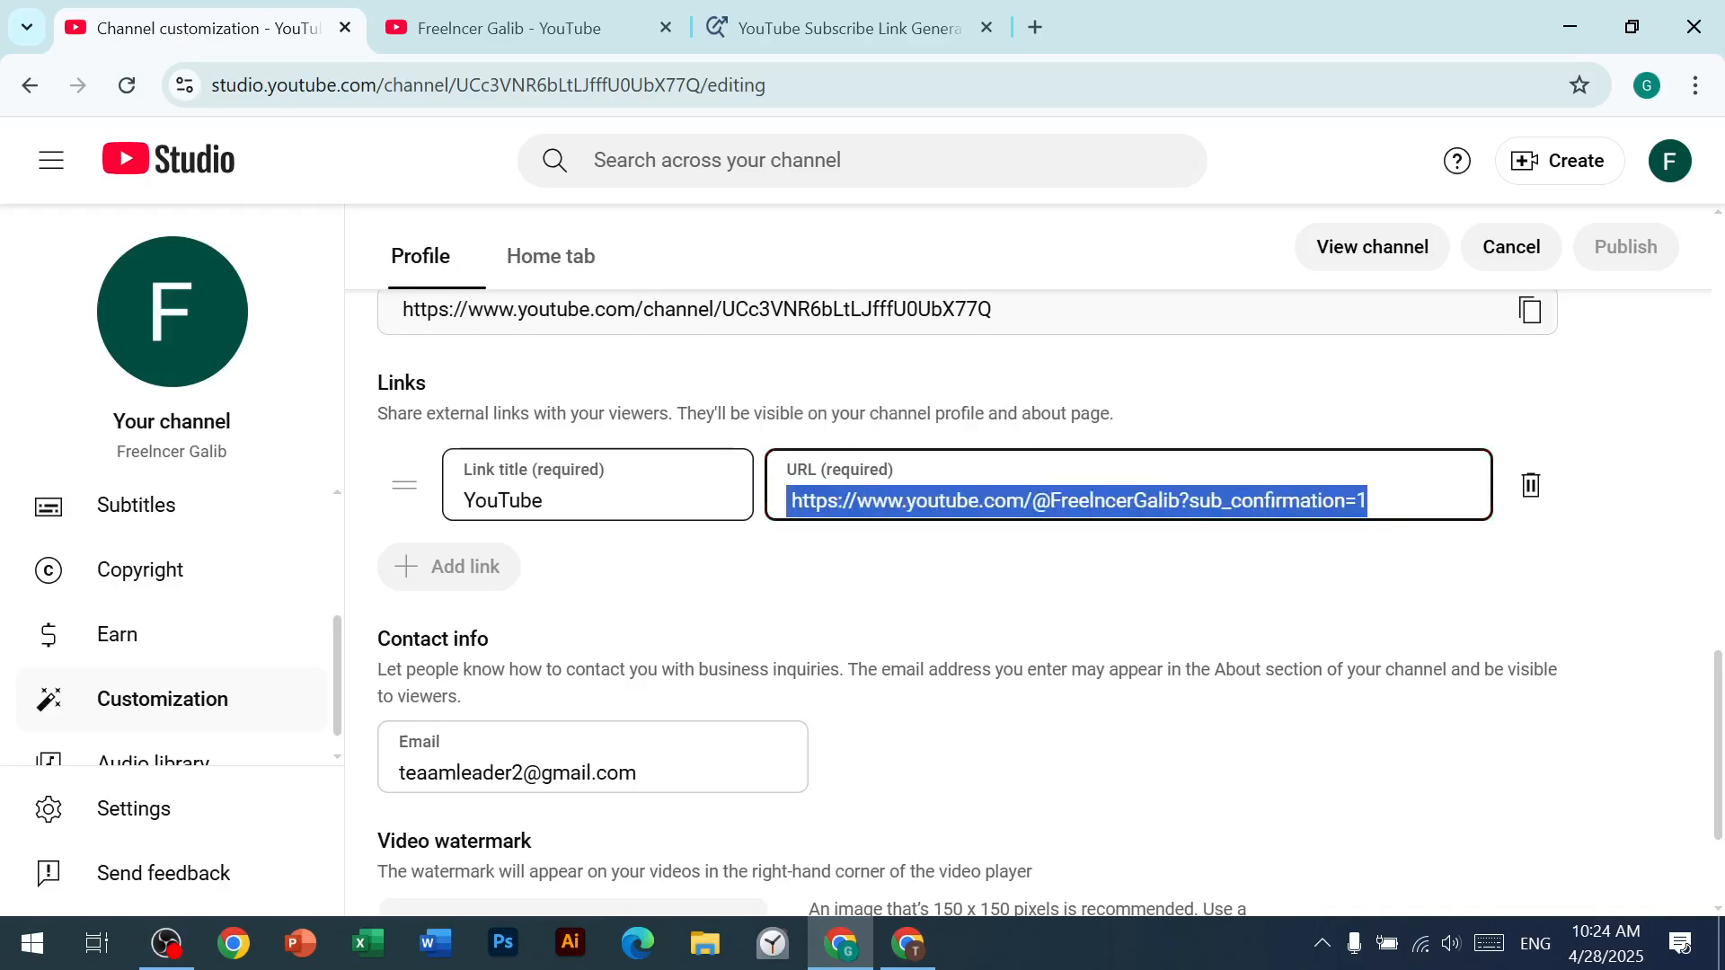
pyautogui.hotkey('ctrl', 'v')
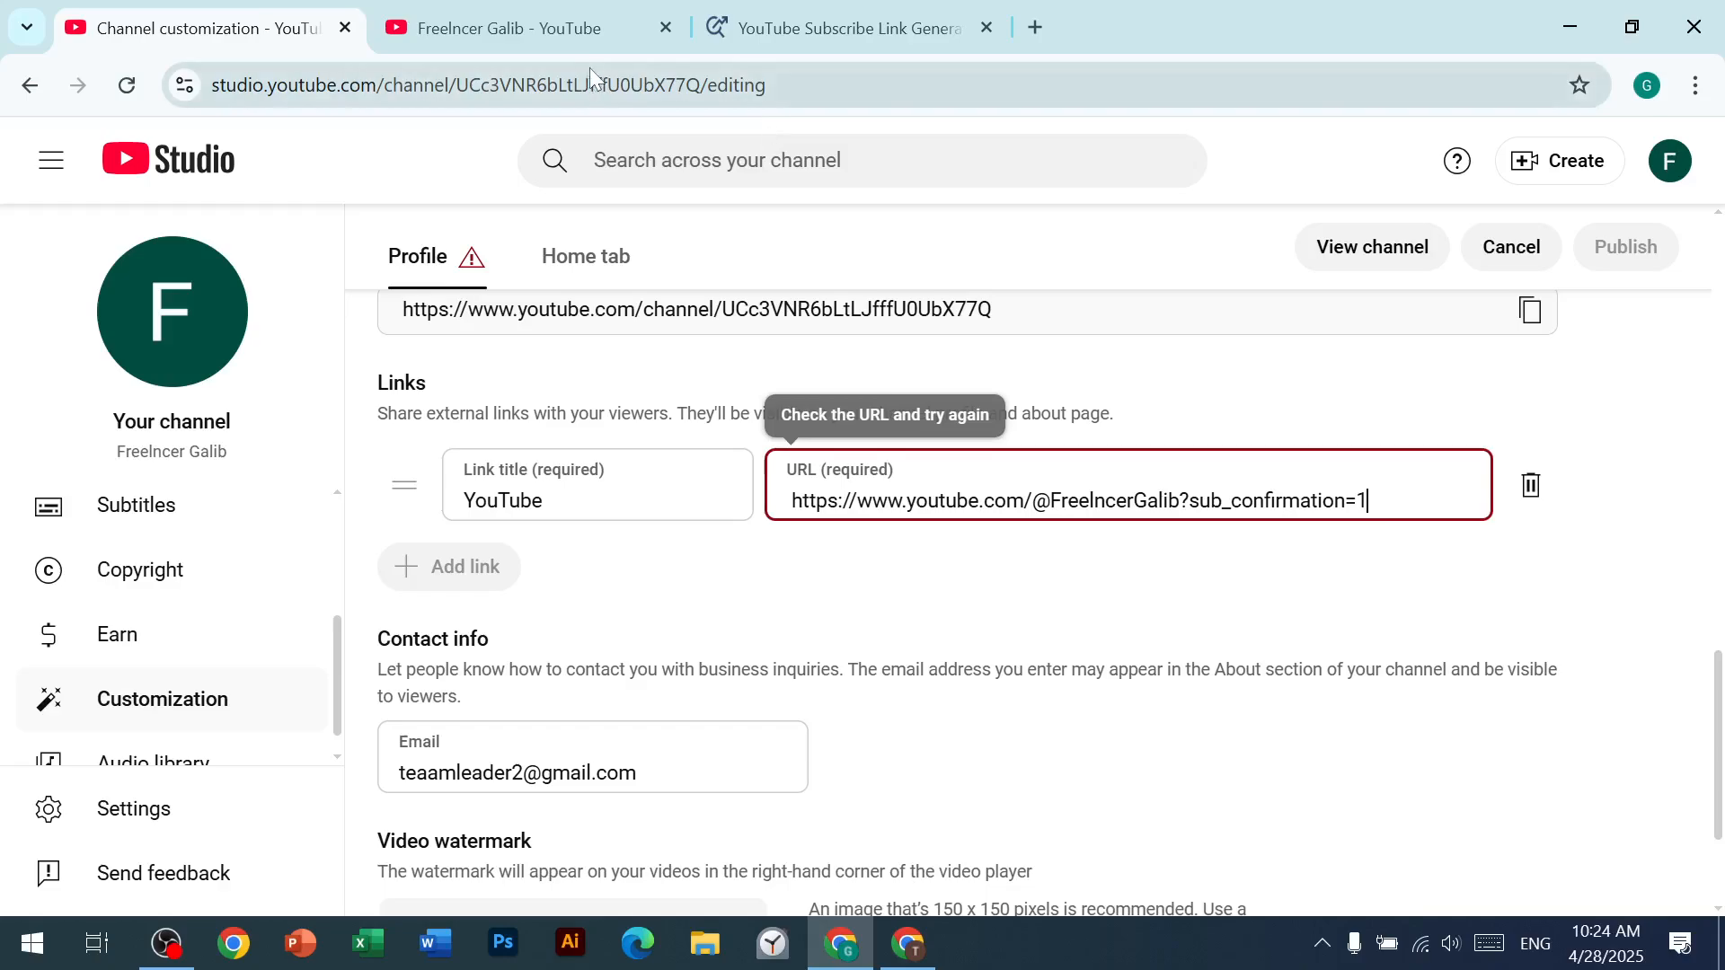
# Step: Examine the channel page's additional info and compare it with the subscribe link in the generator
pyautogui.click(550, 36)
pyautogui.click(670, 354)
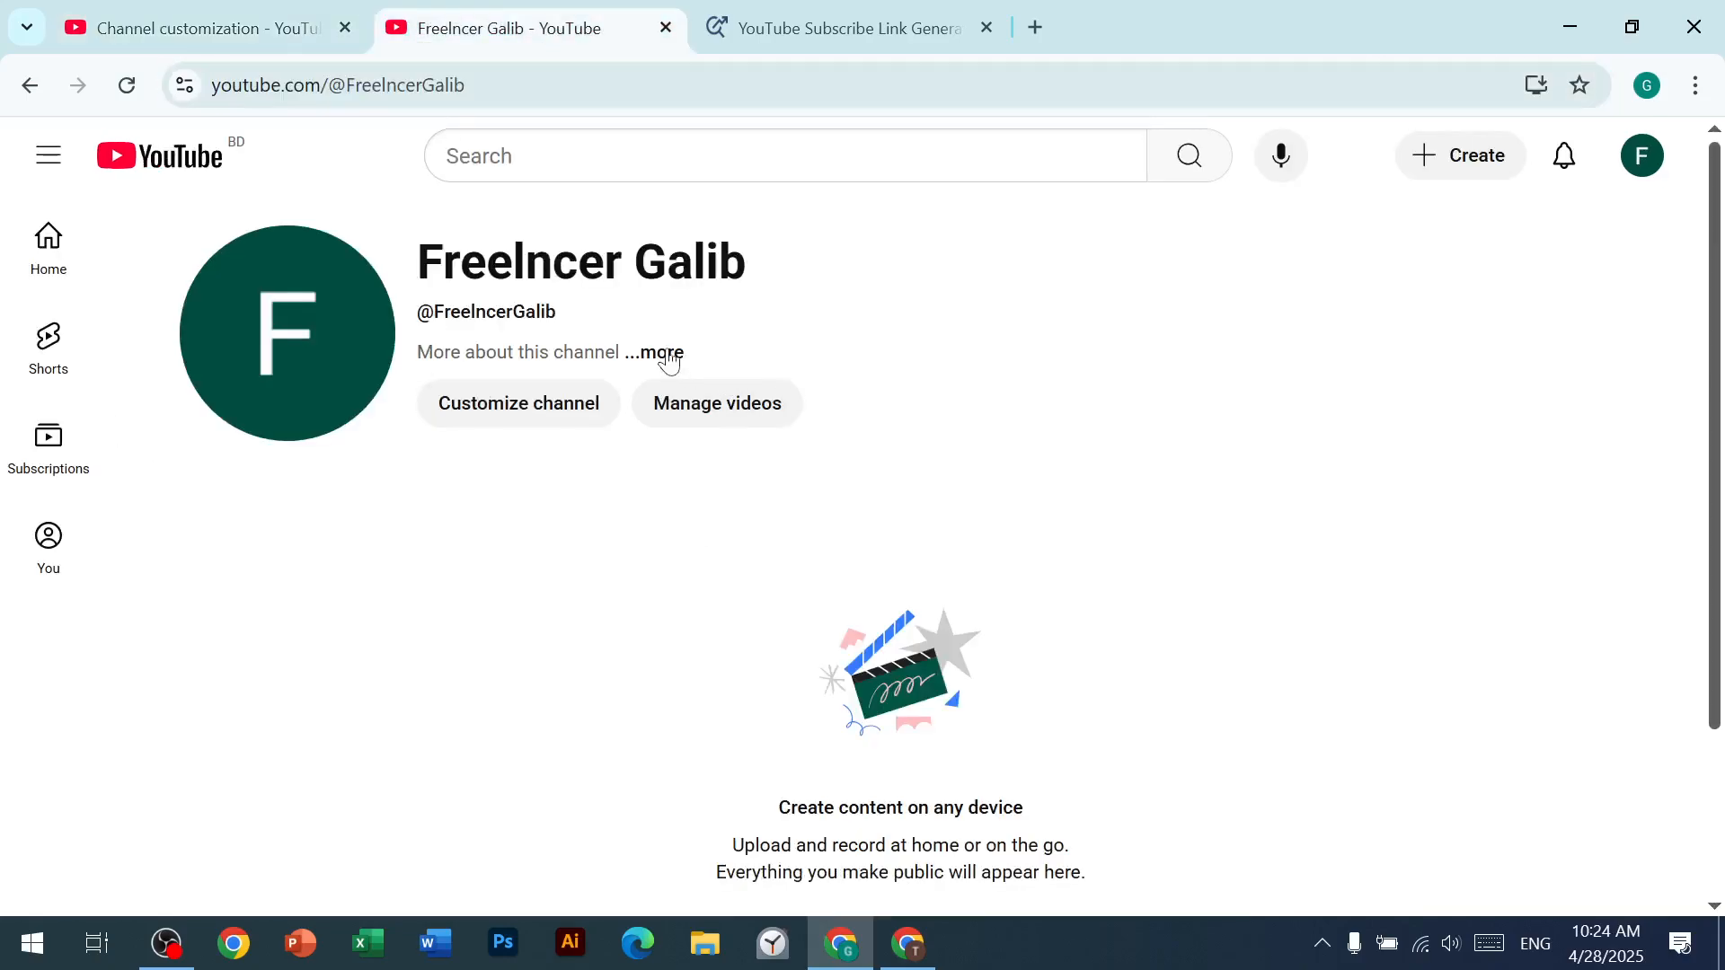
pyautogui.click(1126, 310)
pyautogui.click(670, 354)
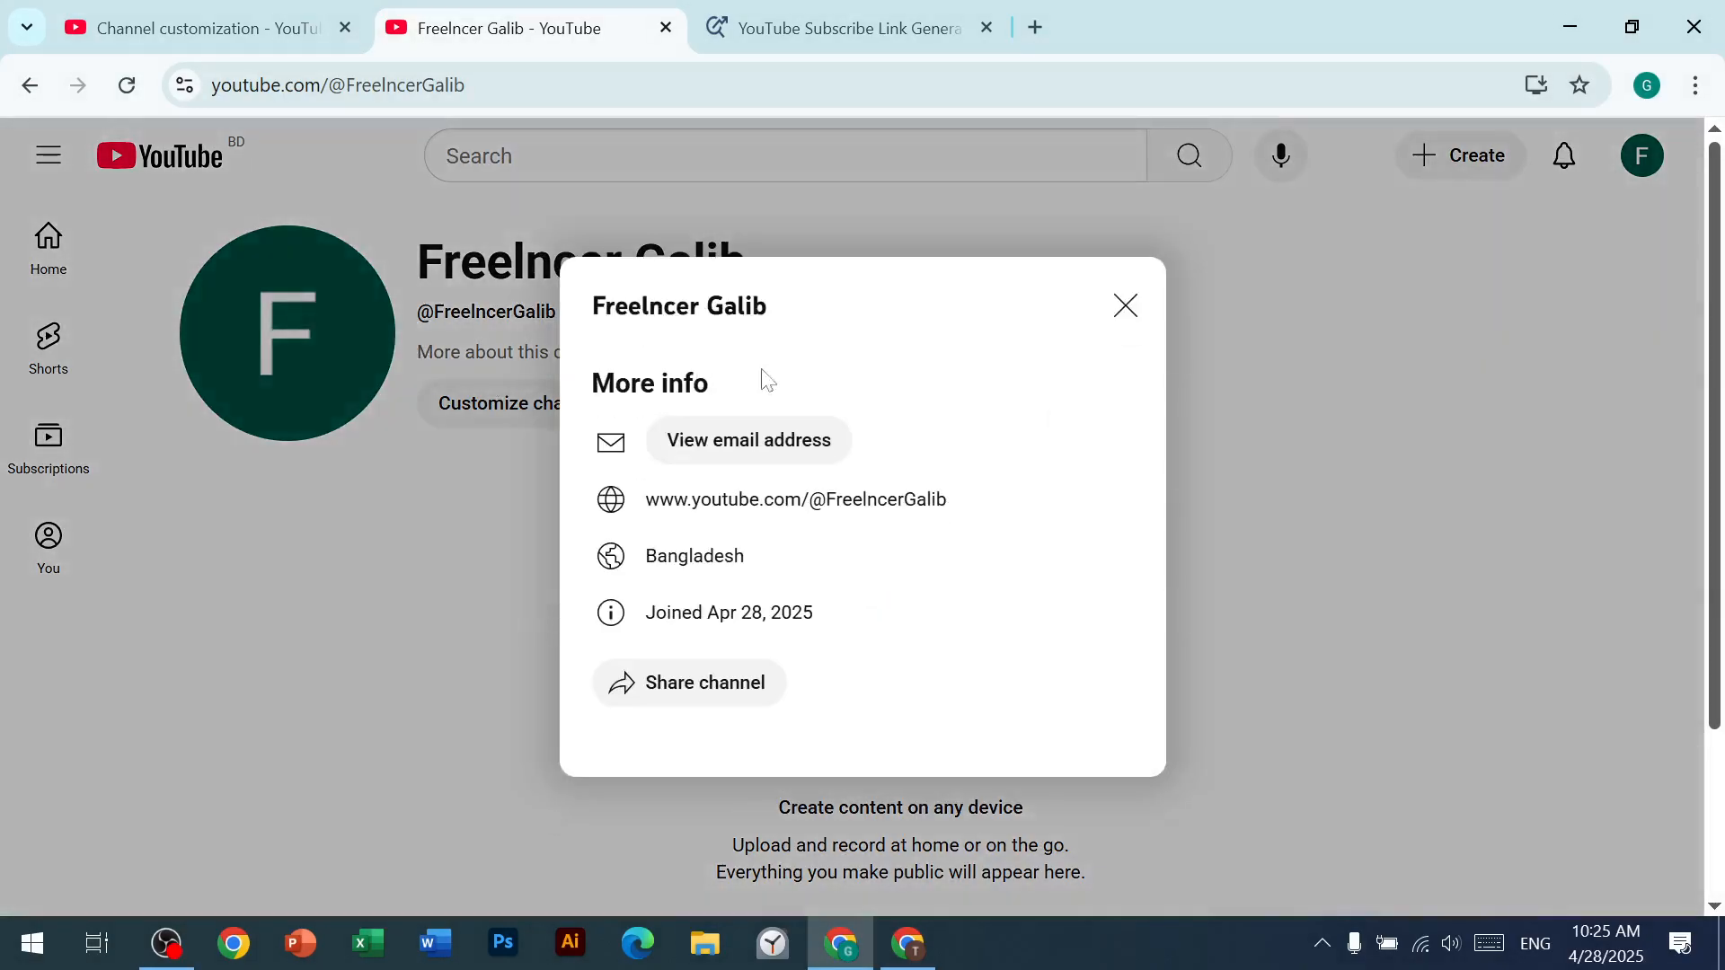
pyautogui.click(1125, 307)
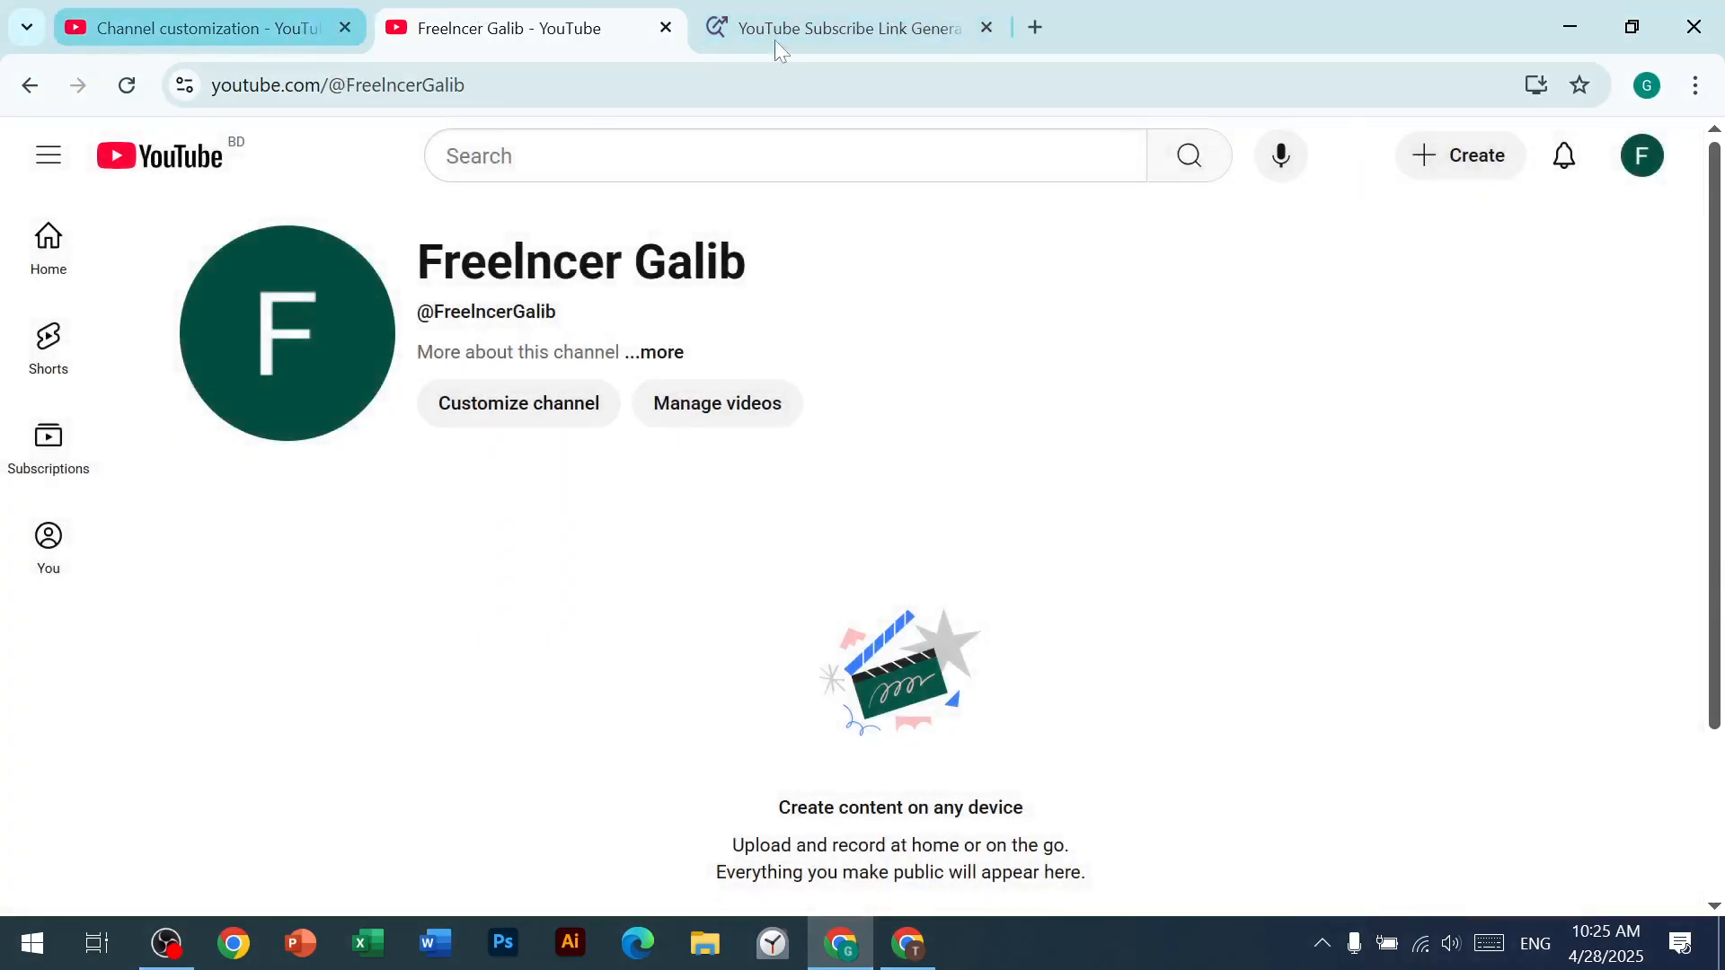
pyautogui.click(840, 25)
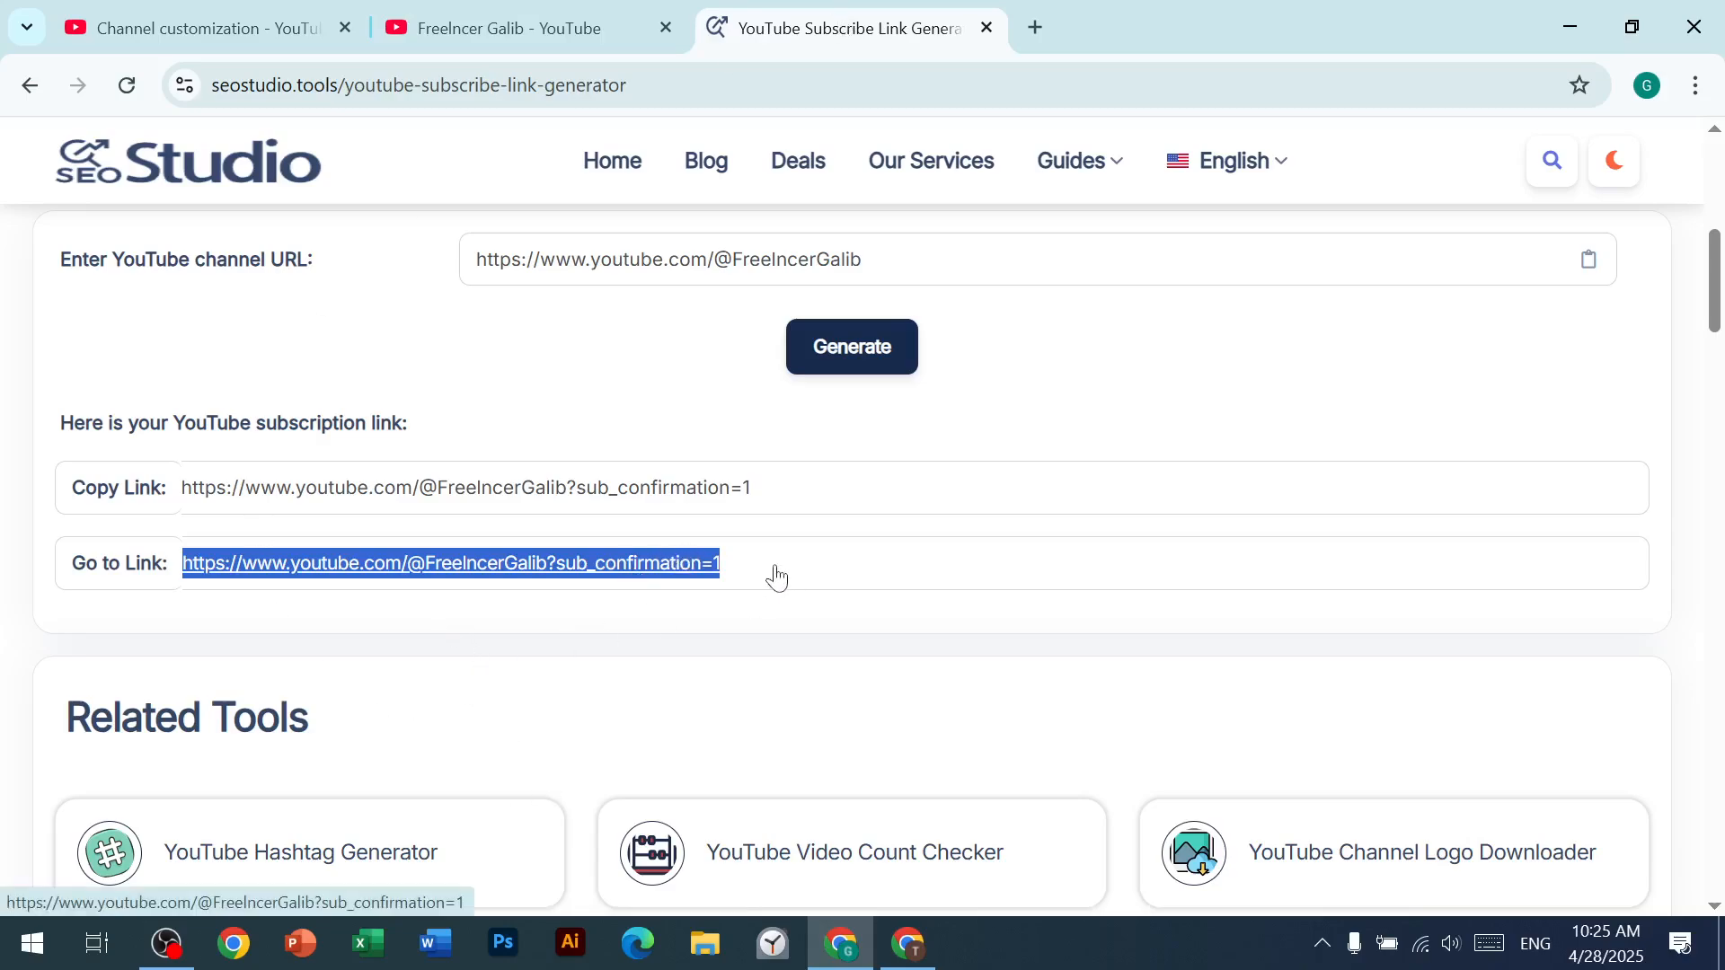
pyautogui.click(558, 27)
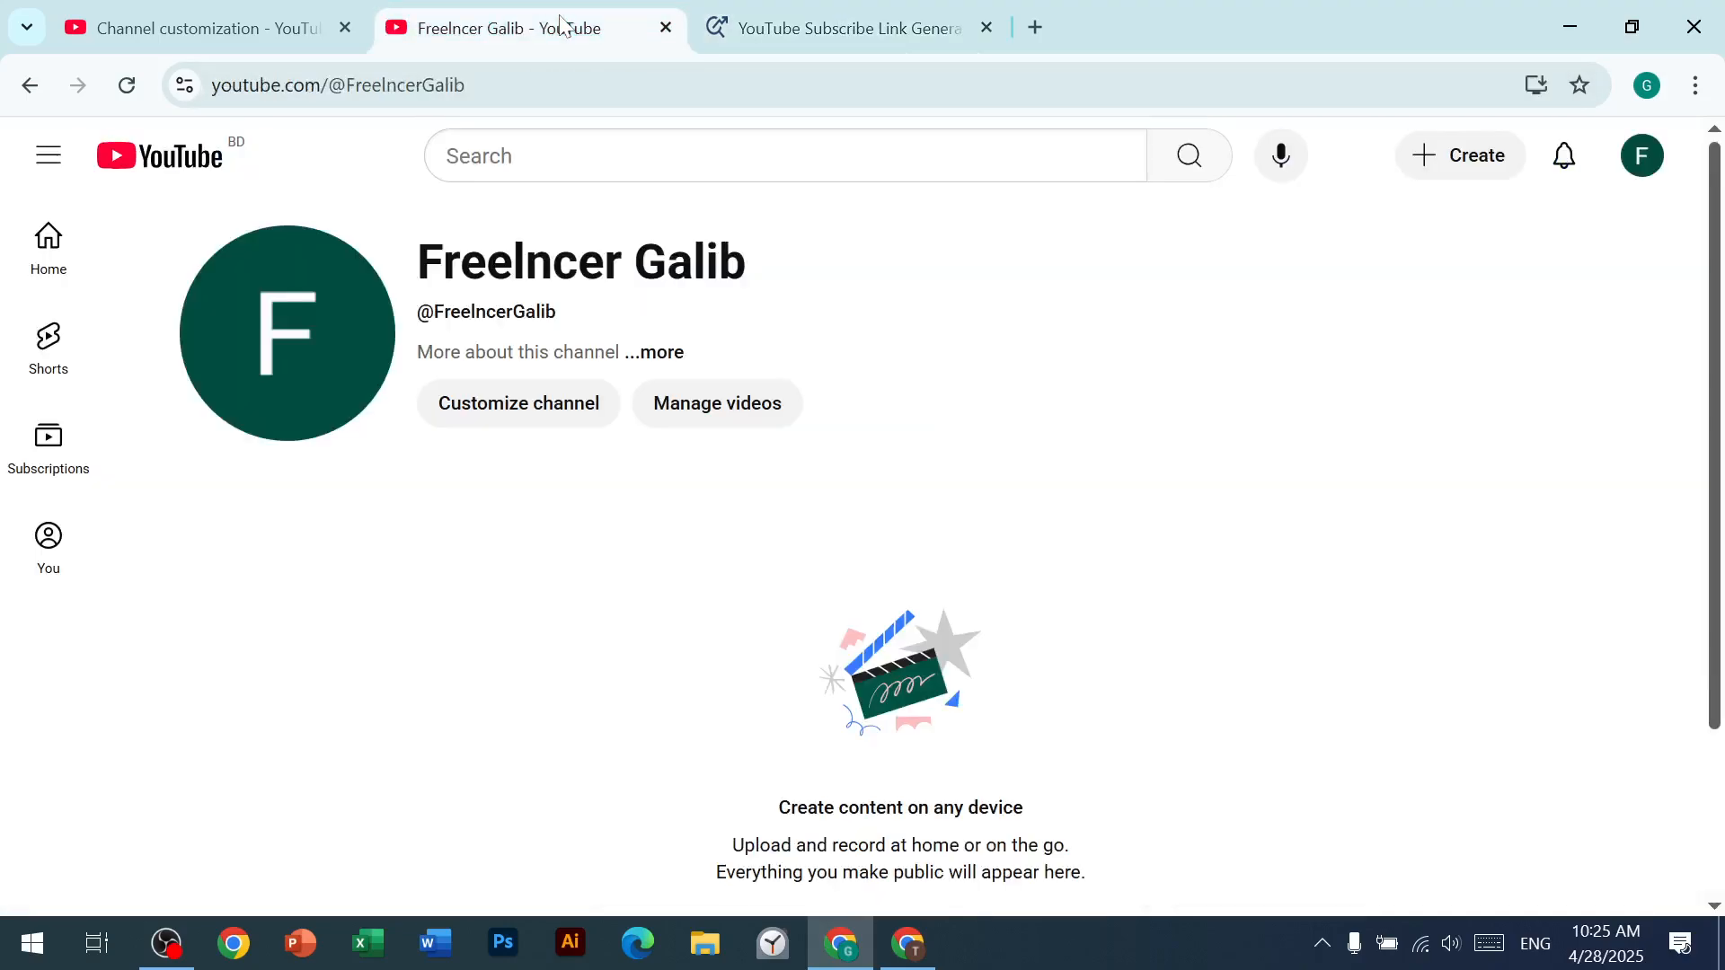
# Step: Return to the channel customization page and remove the leading space from the YouTube link's URL
pyautogui.click(252, 29)
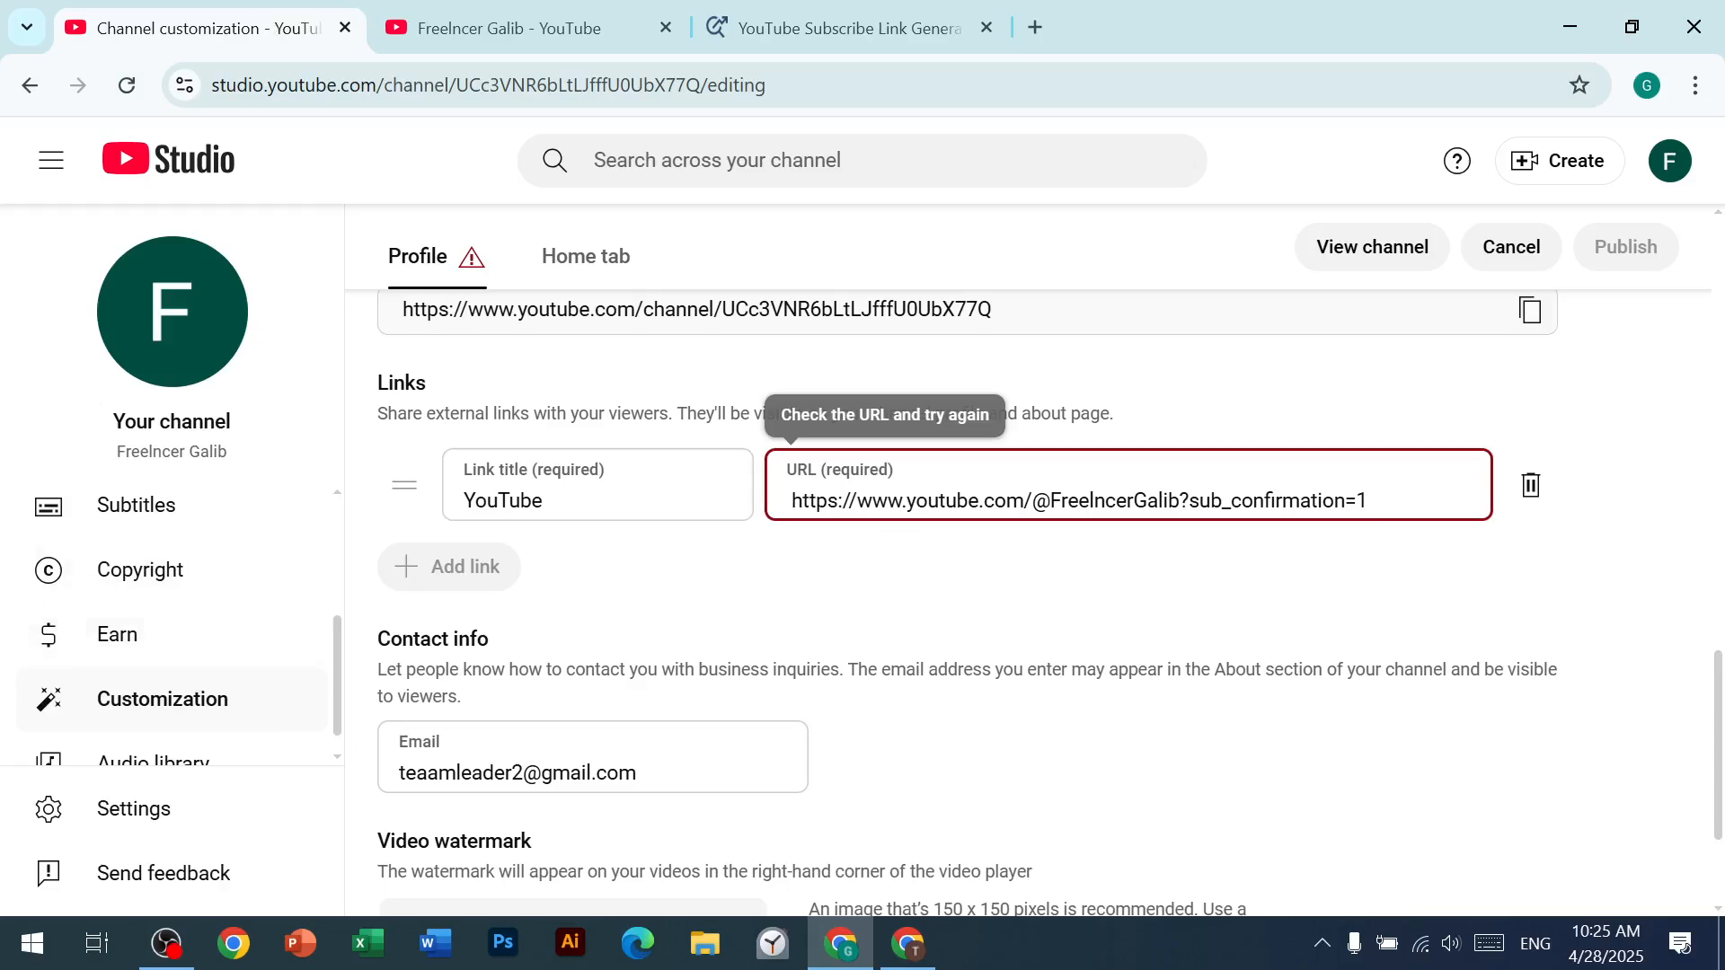
pyautogui.press('BackSpace')
pyautogui.click(1113, 622)
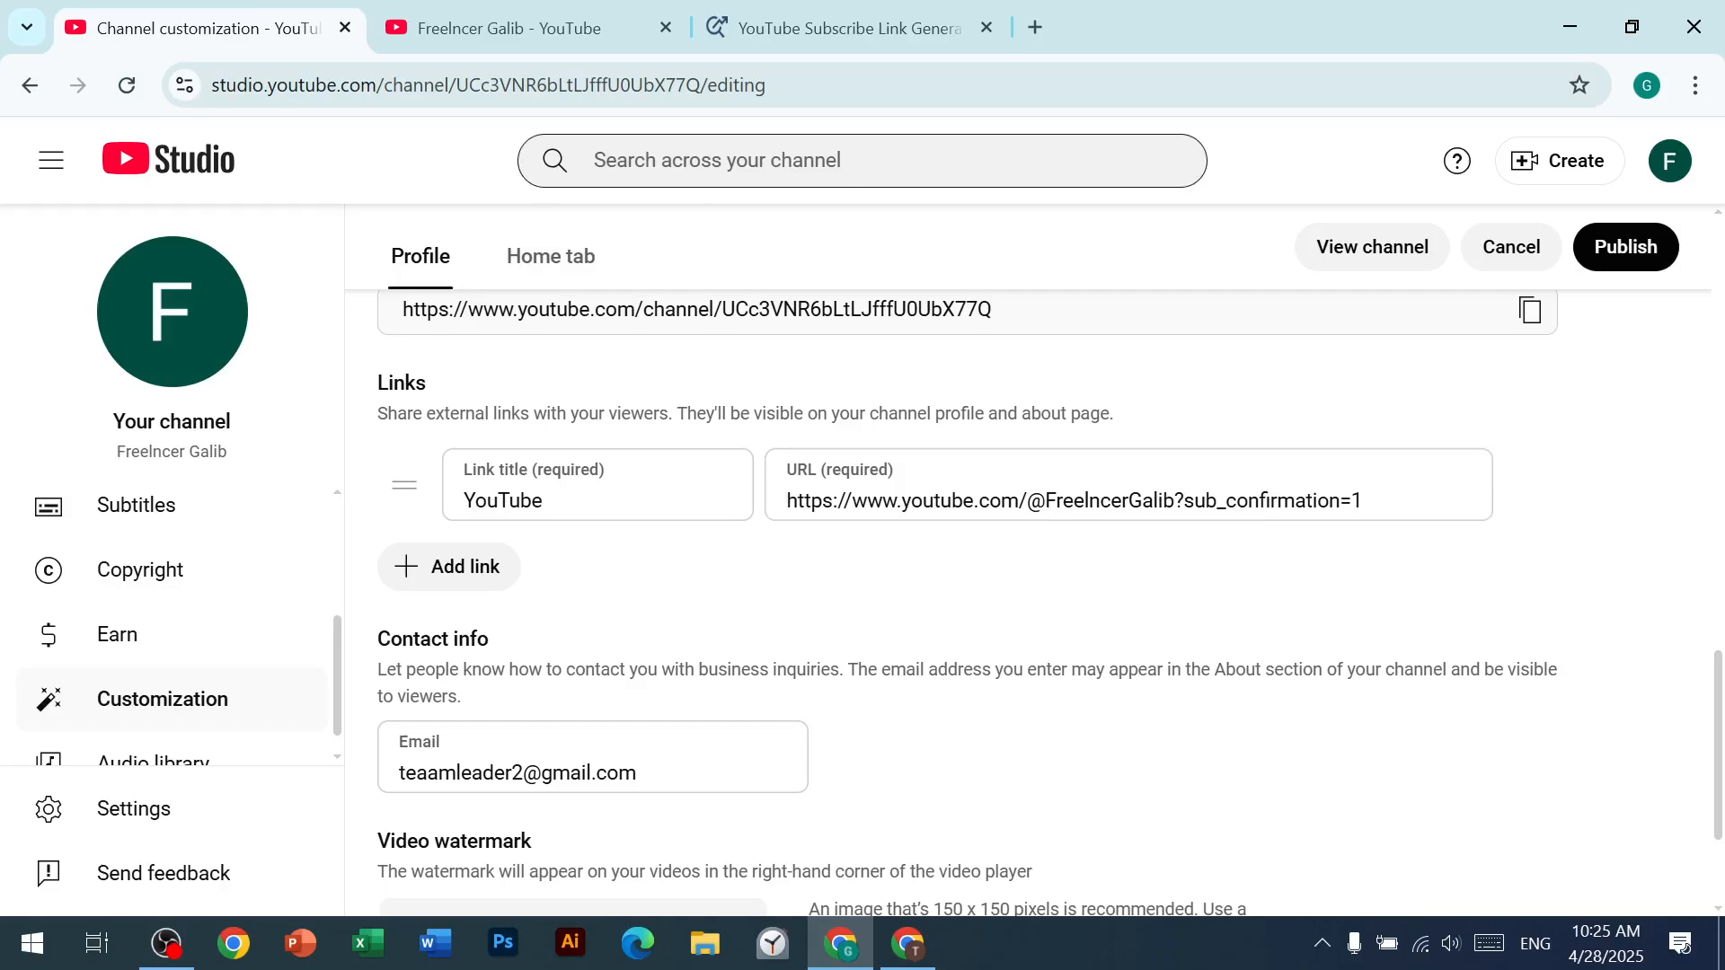
# Step: Review the generated subscribe link, the profile's link entry, and the channel page's additional info
pyautogui.click(833, 4)
pyautogui.click(493, 606)
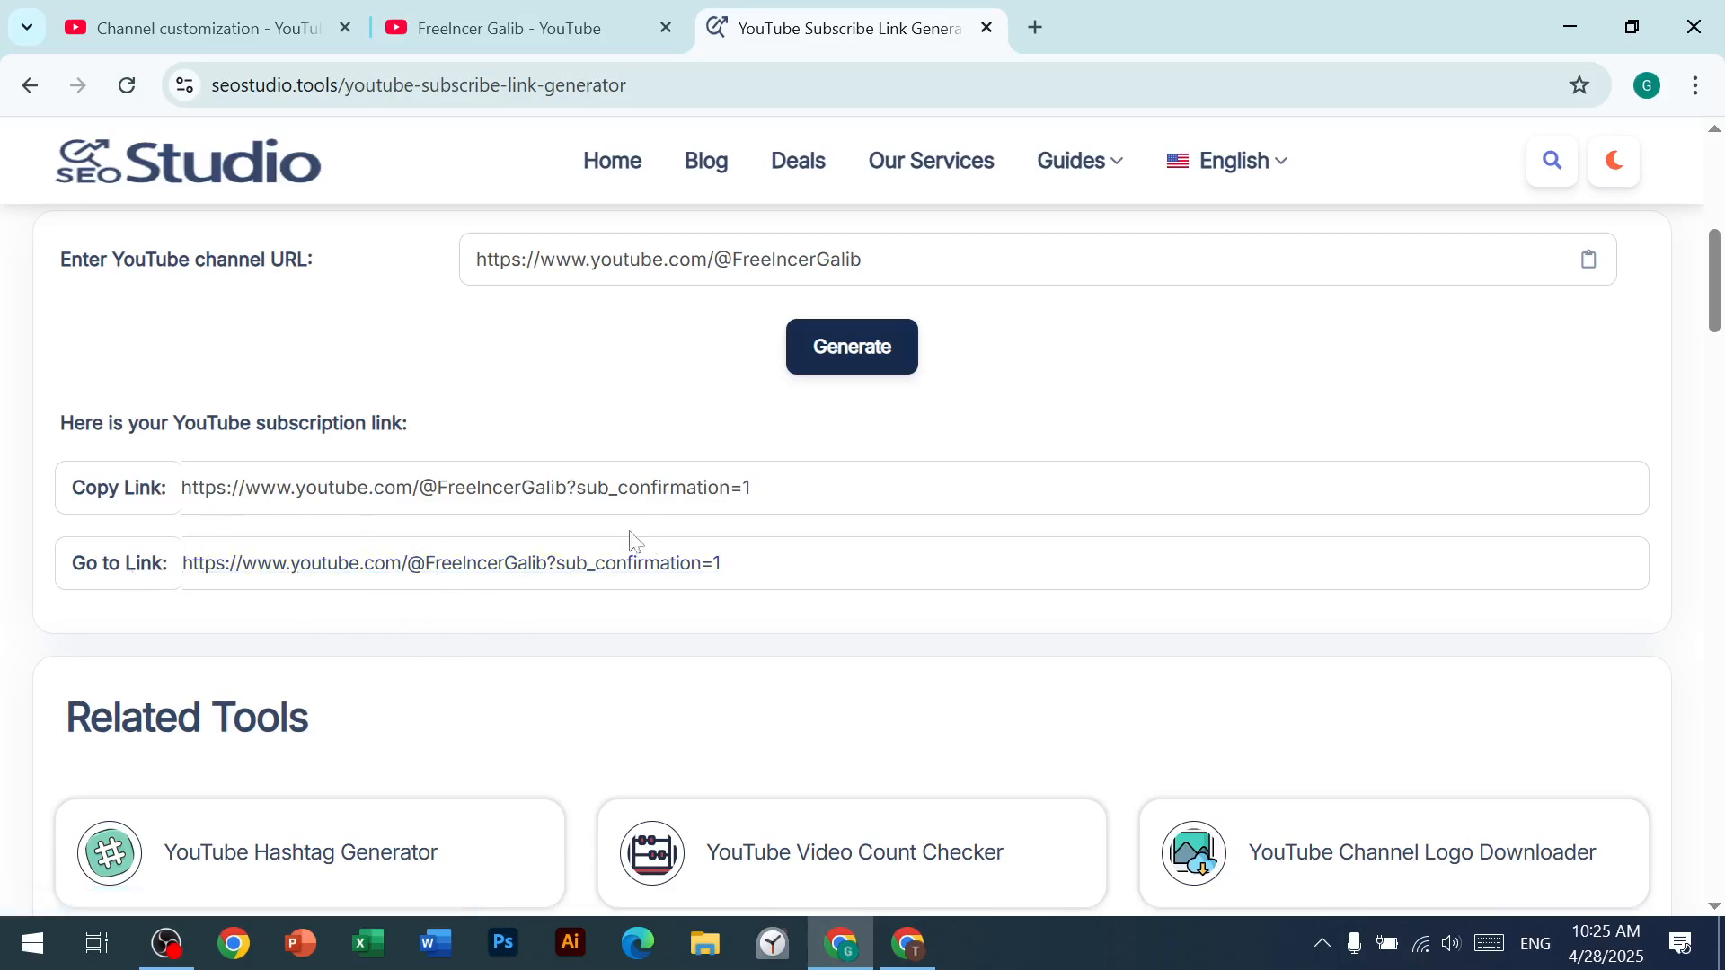
pyautogui.click(231, 12)
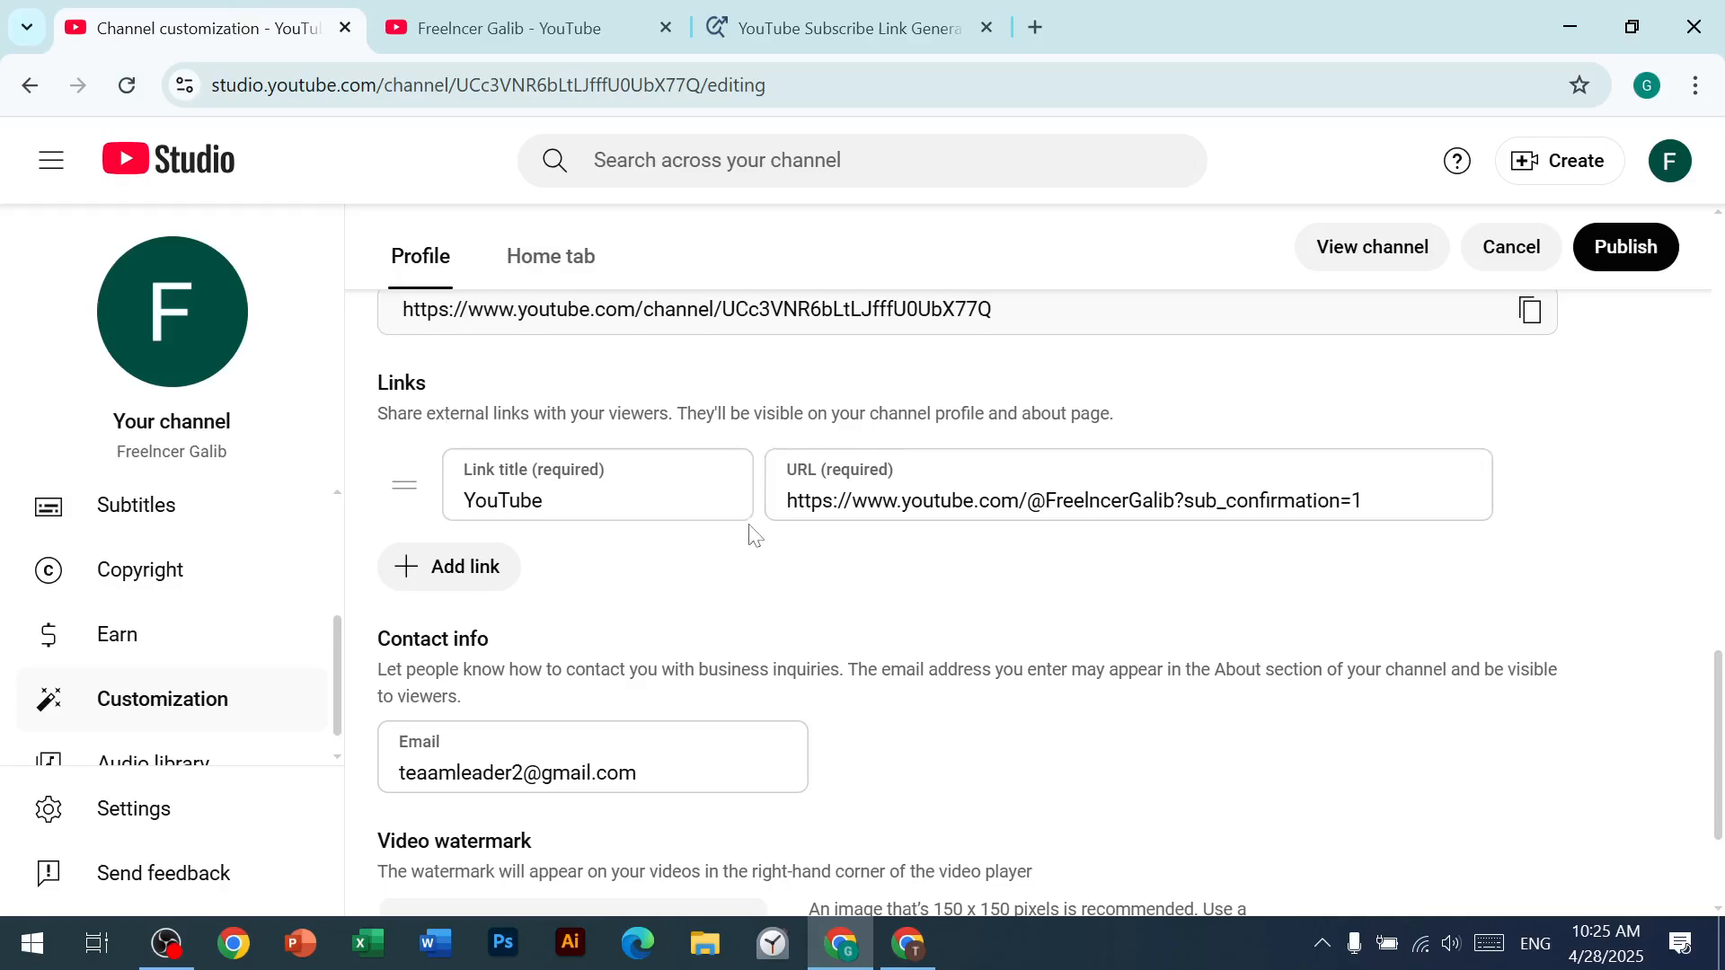
pyautogui.scroll(1, 751, 531)
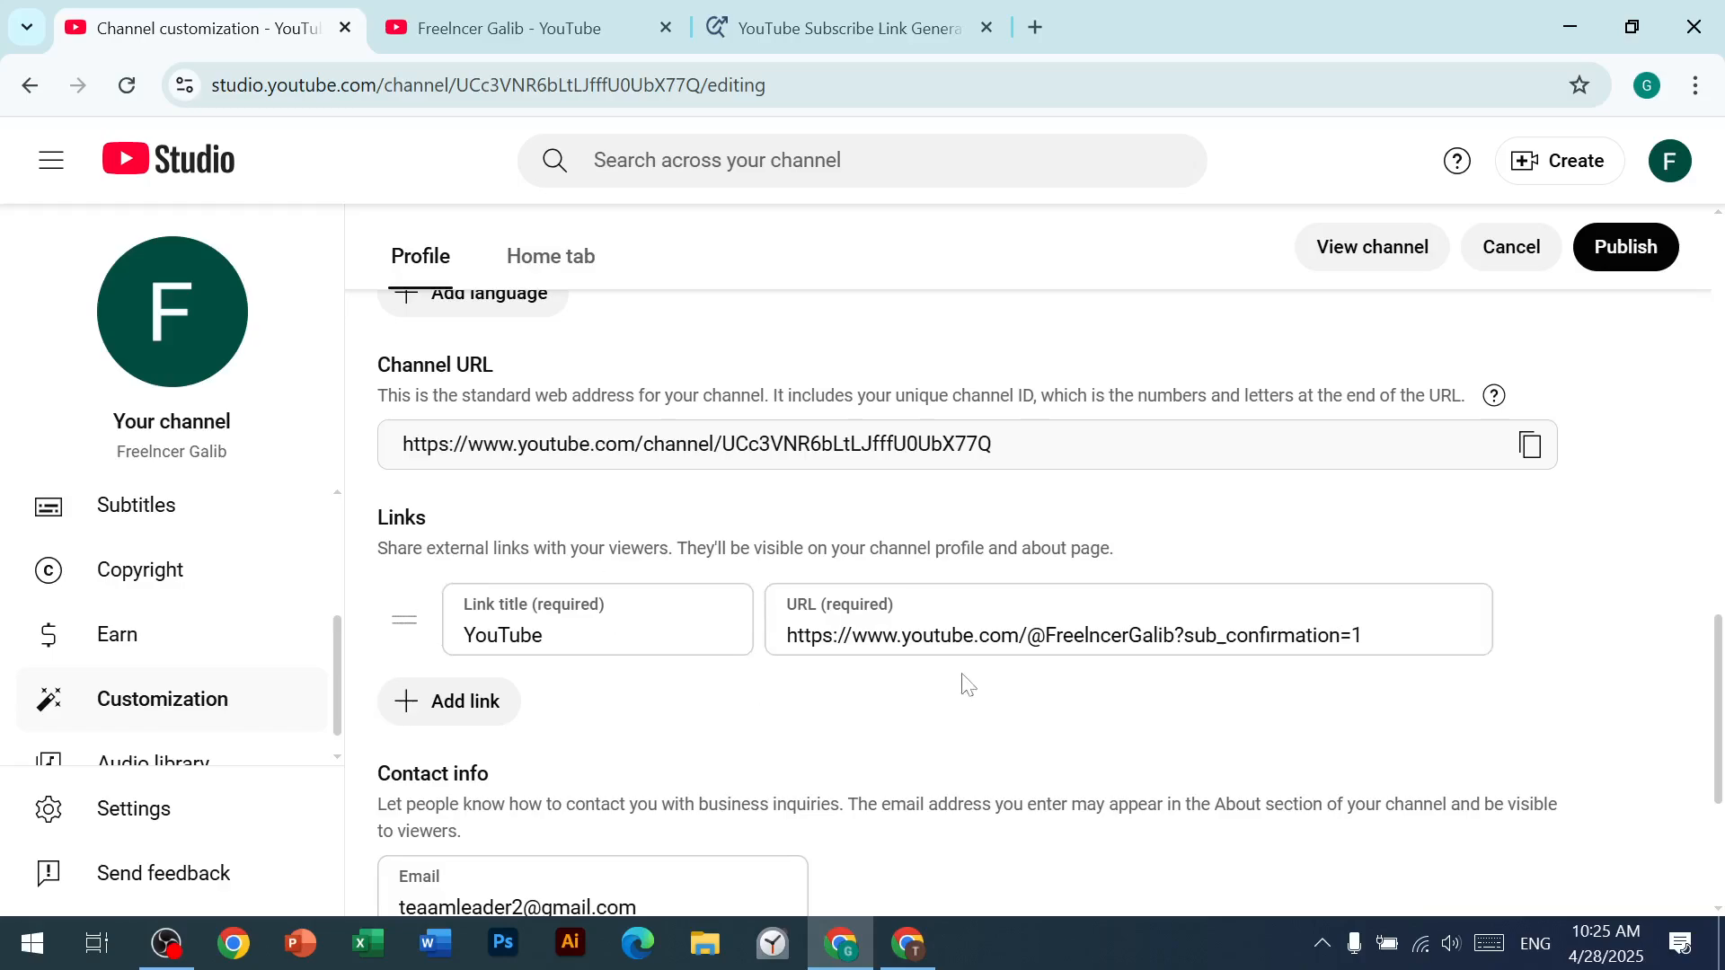
pyautogui.scroll(-1, 1253, 591)
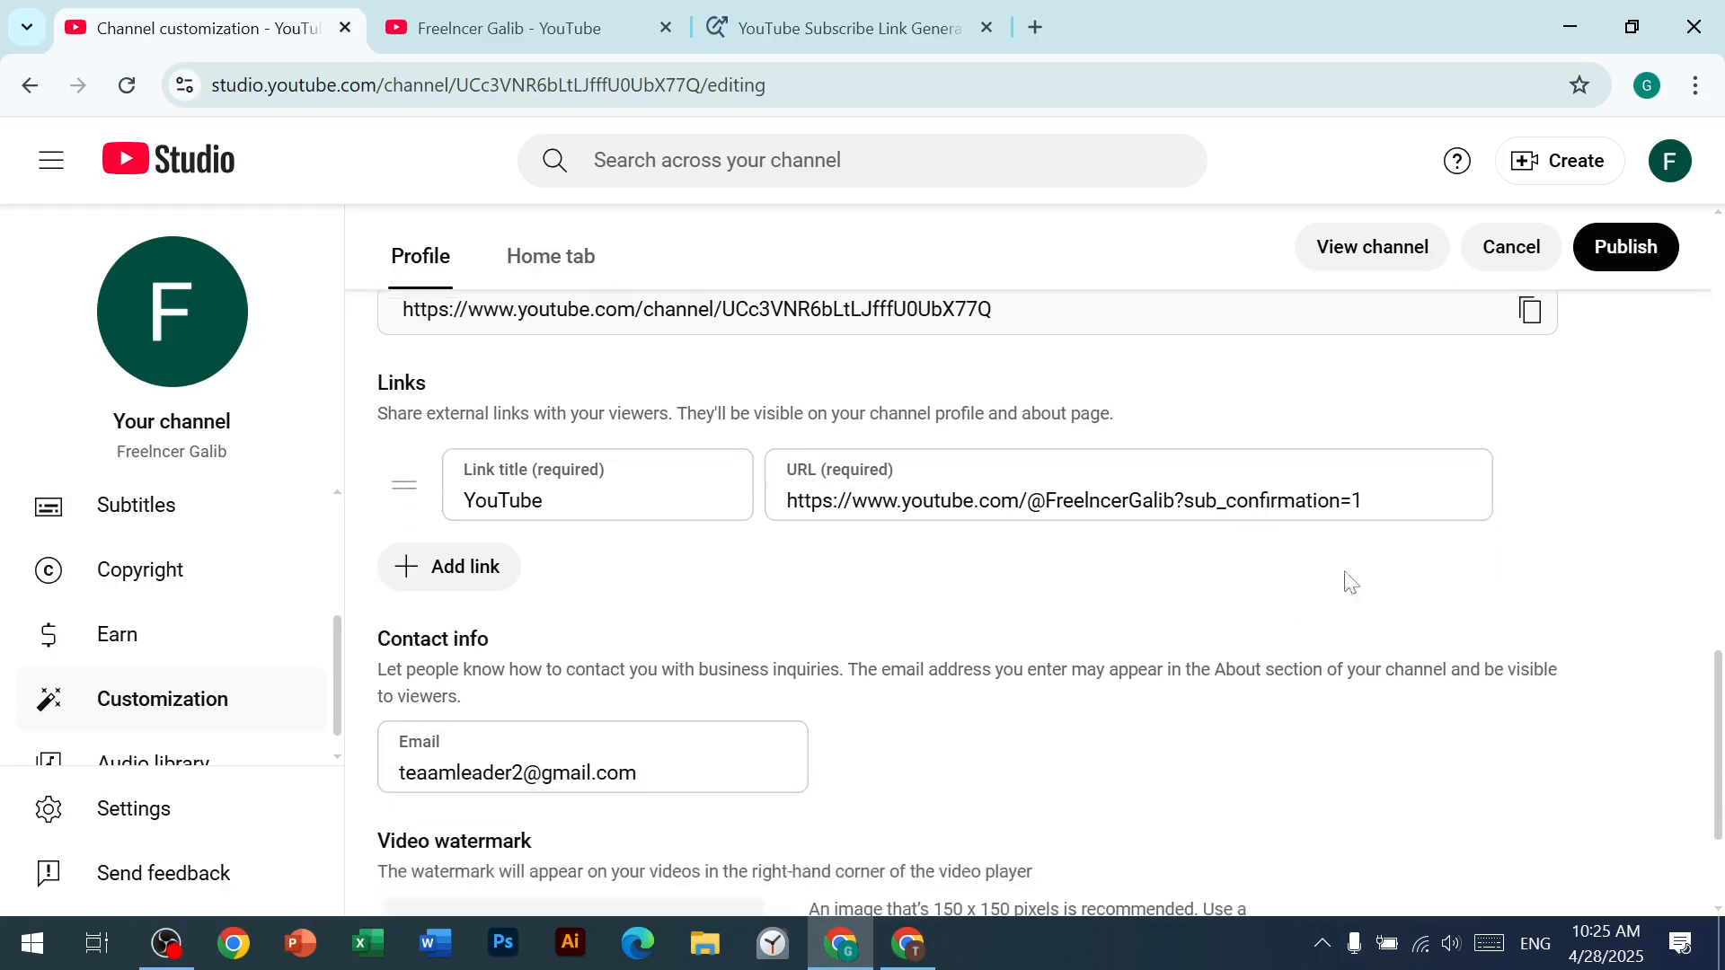
pyautogui.click(422, 26)
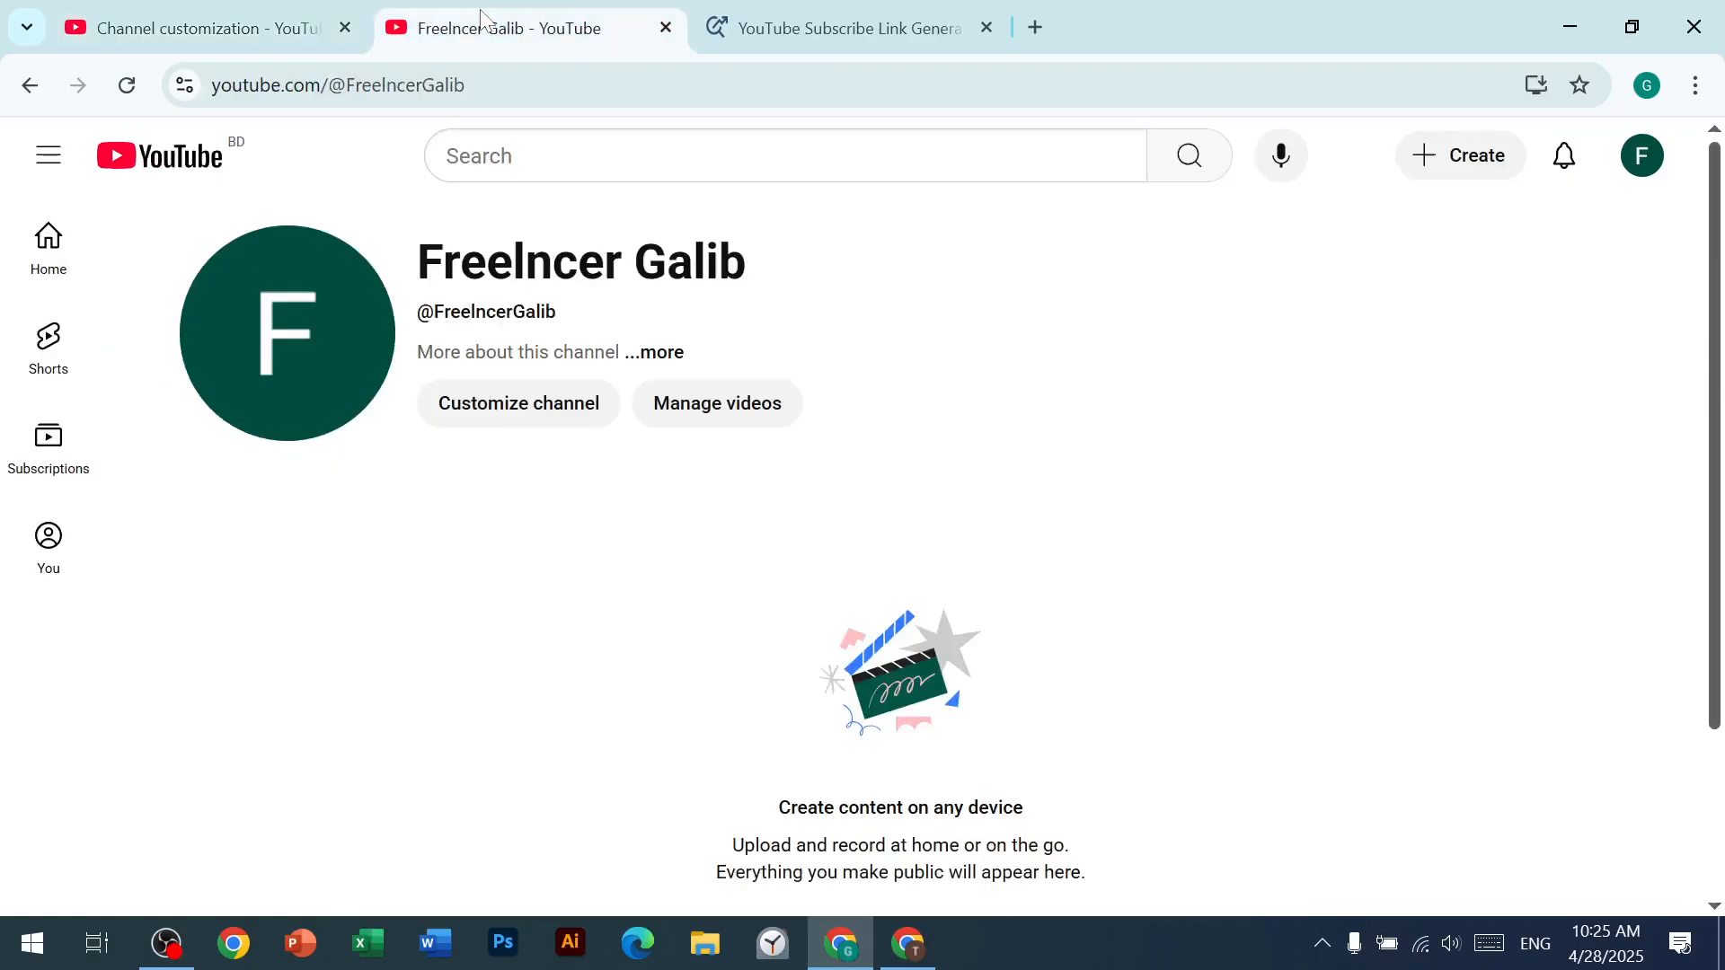
pyautogui.rightClick(898, 419)
pyautogui.click(970, 418)
pyautogui.click(658, 352)
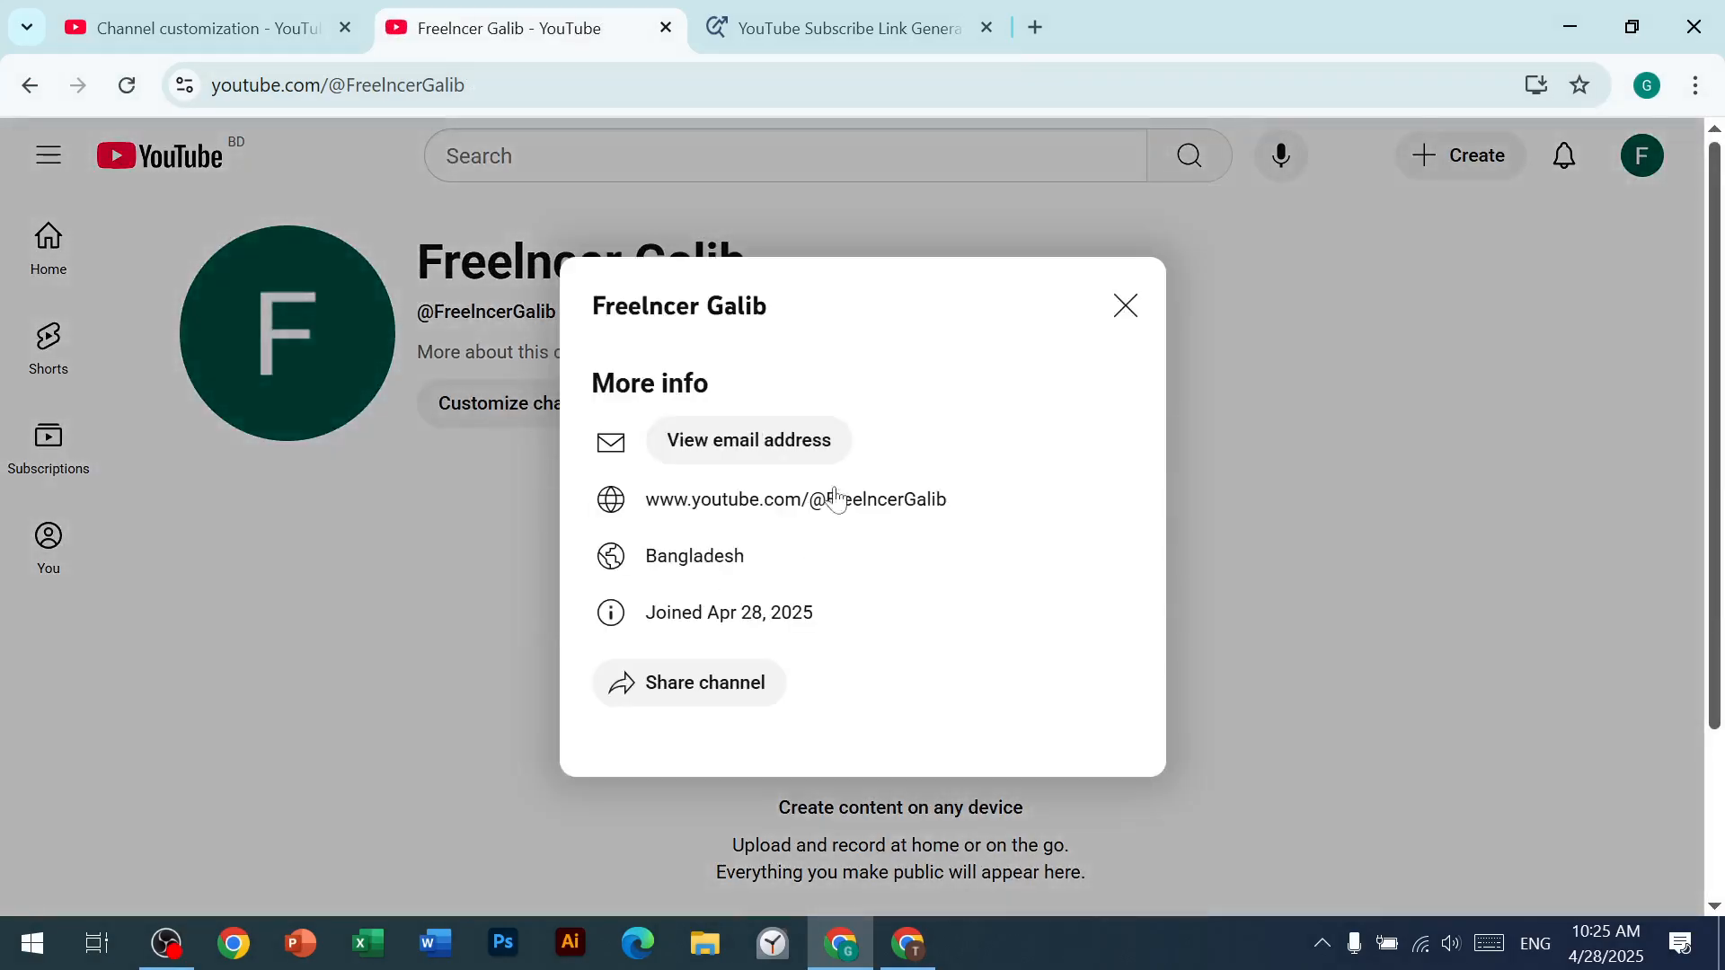
pyautogui.click(1125, 306)
# Step: Publish the profile changes with the new YouTube link, and reload the channel page
pyautogui.click(323, 25)
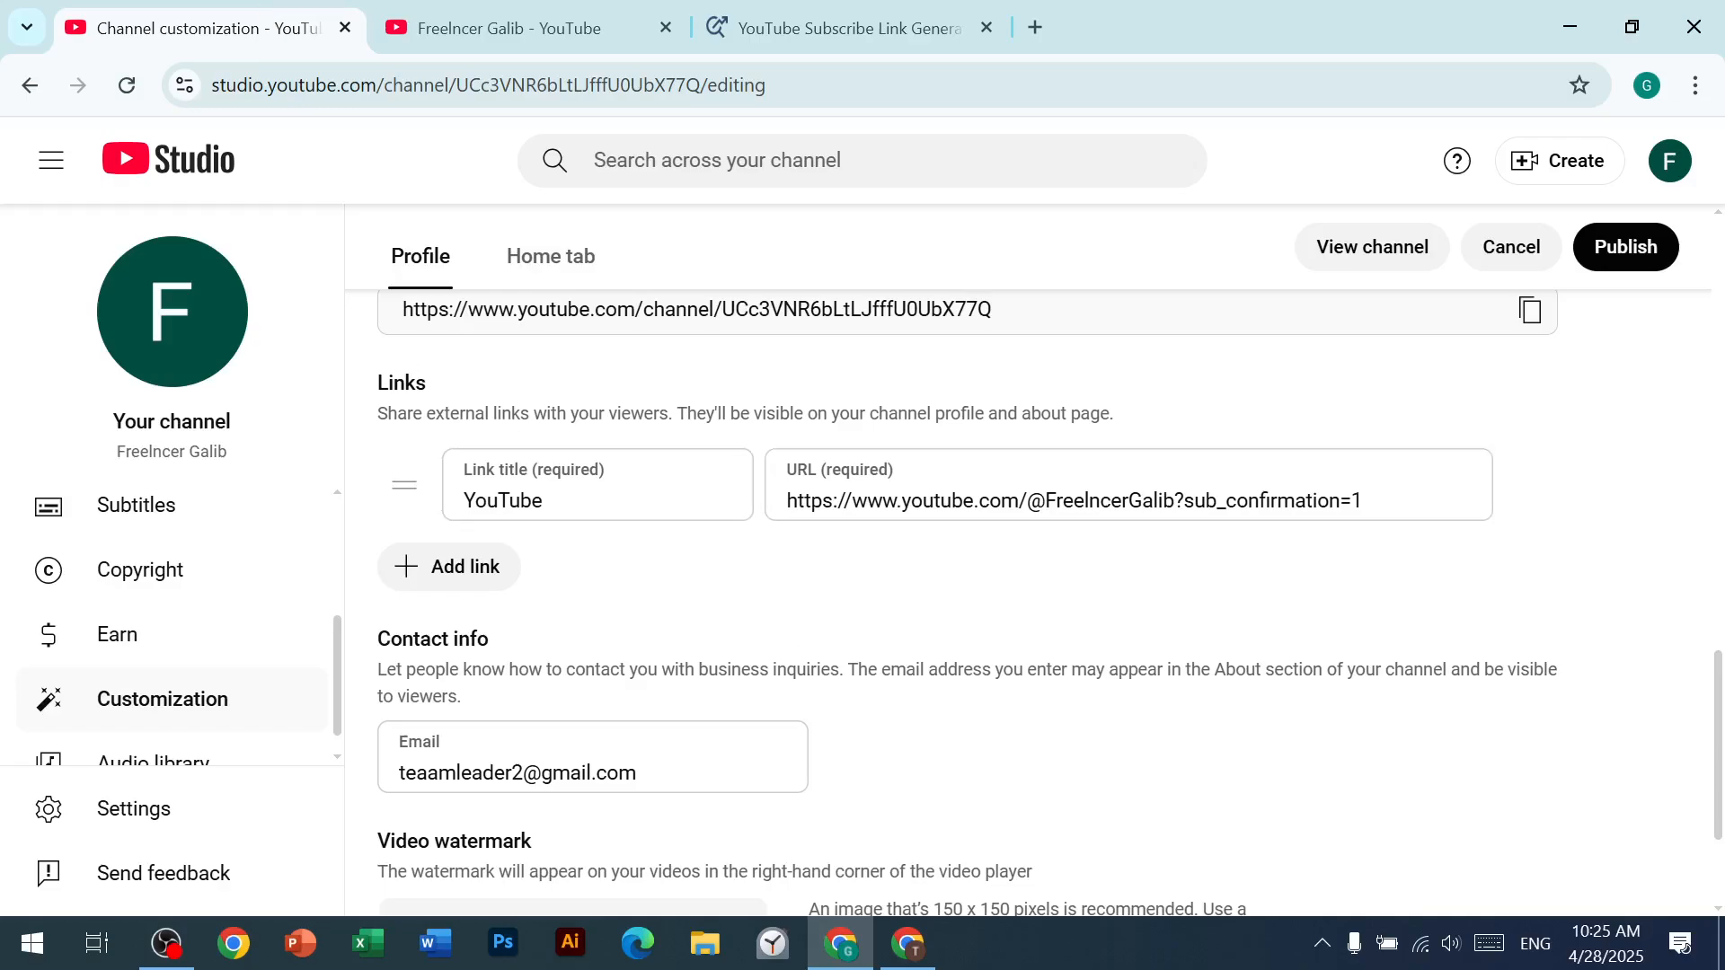
pyautogui.click(1641, 246)
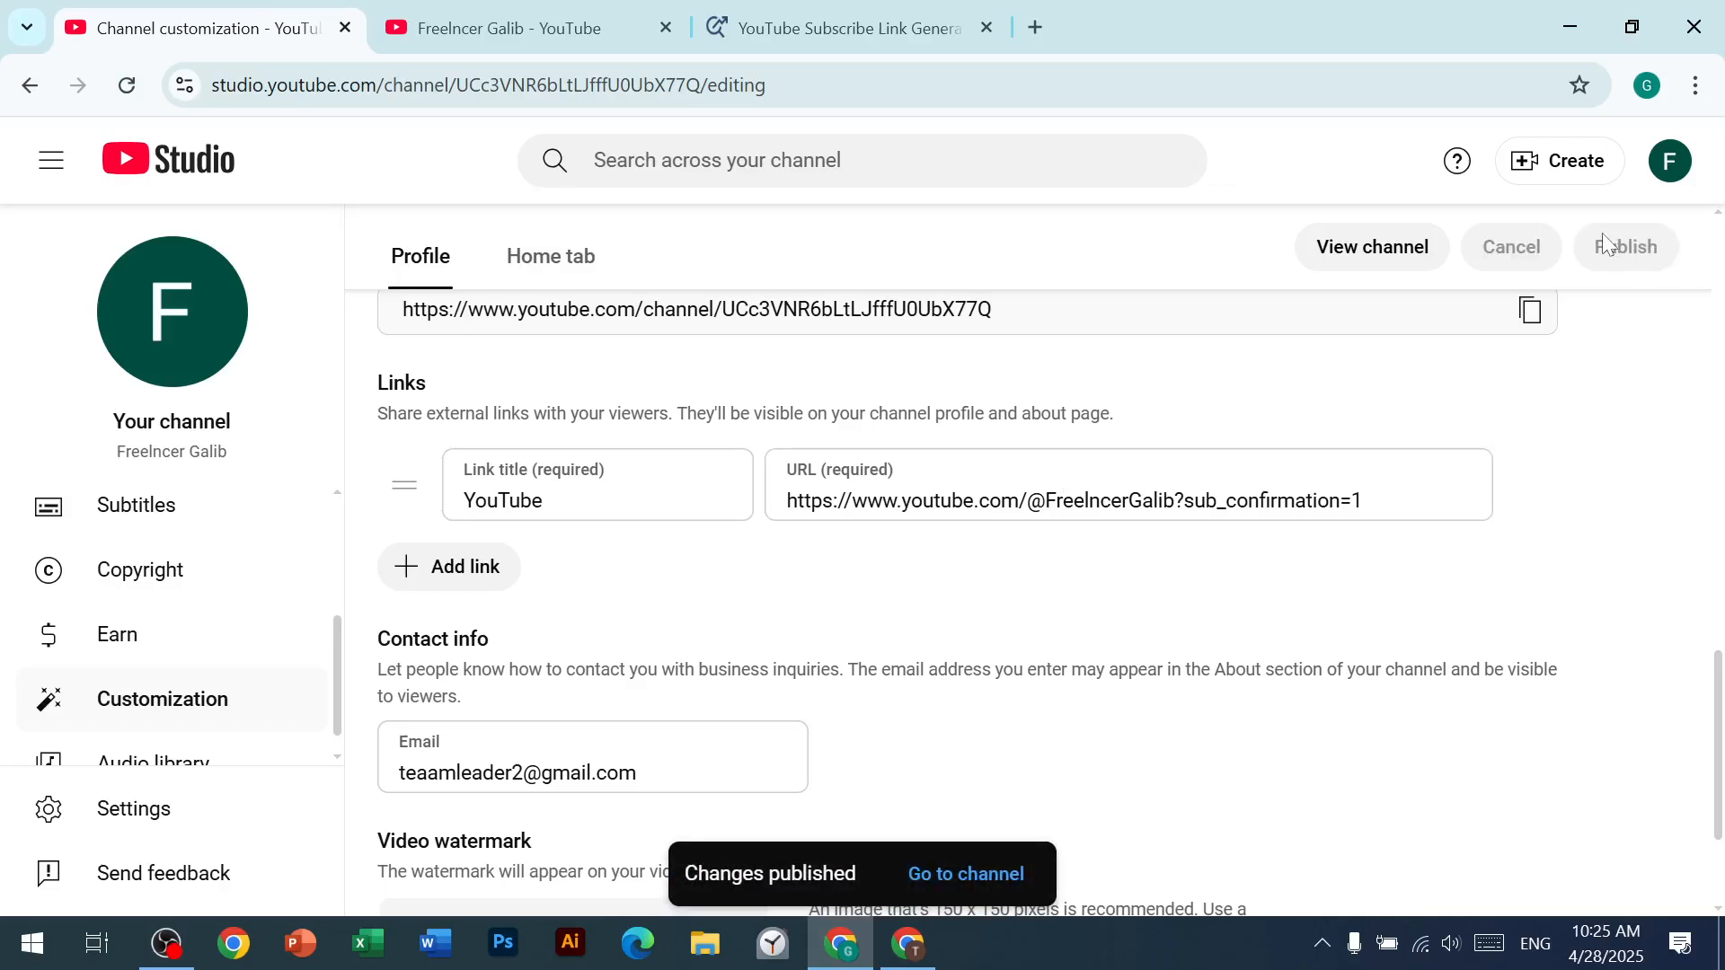
pyautogui.click(502, 11)
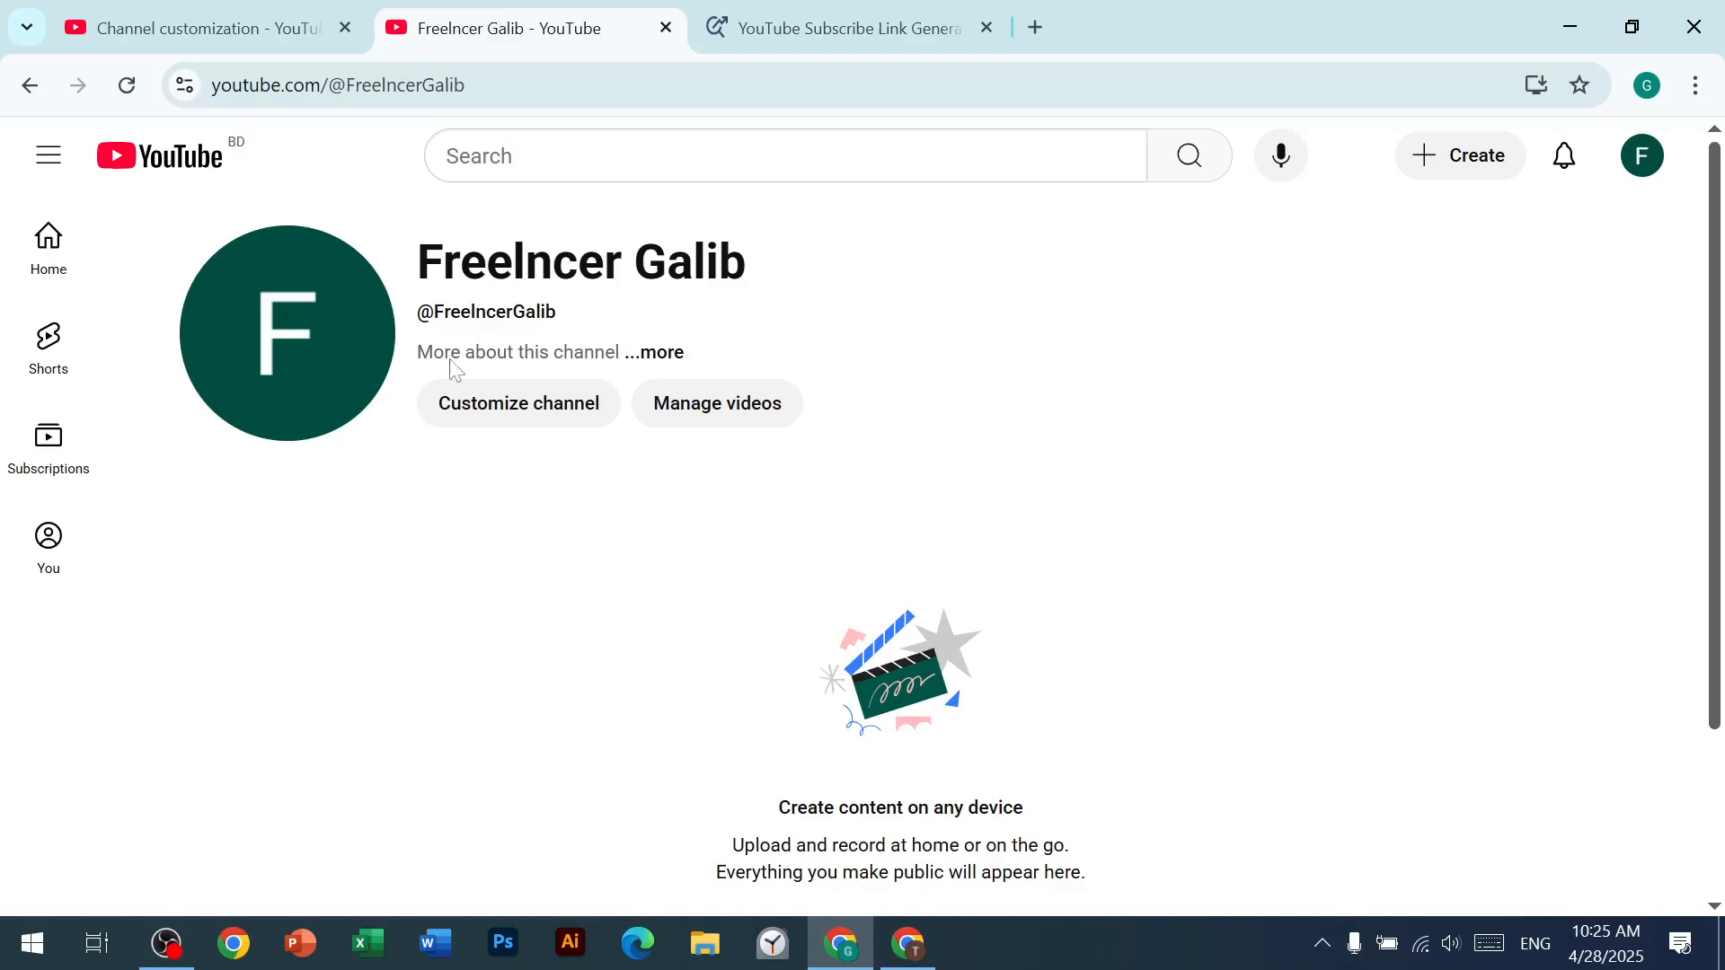
pyautogui.rightClick(925, 195)
pyautogui.click(1015, 304)
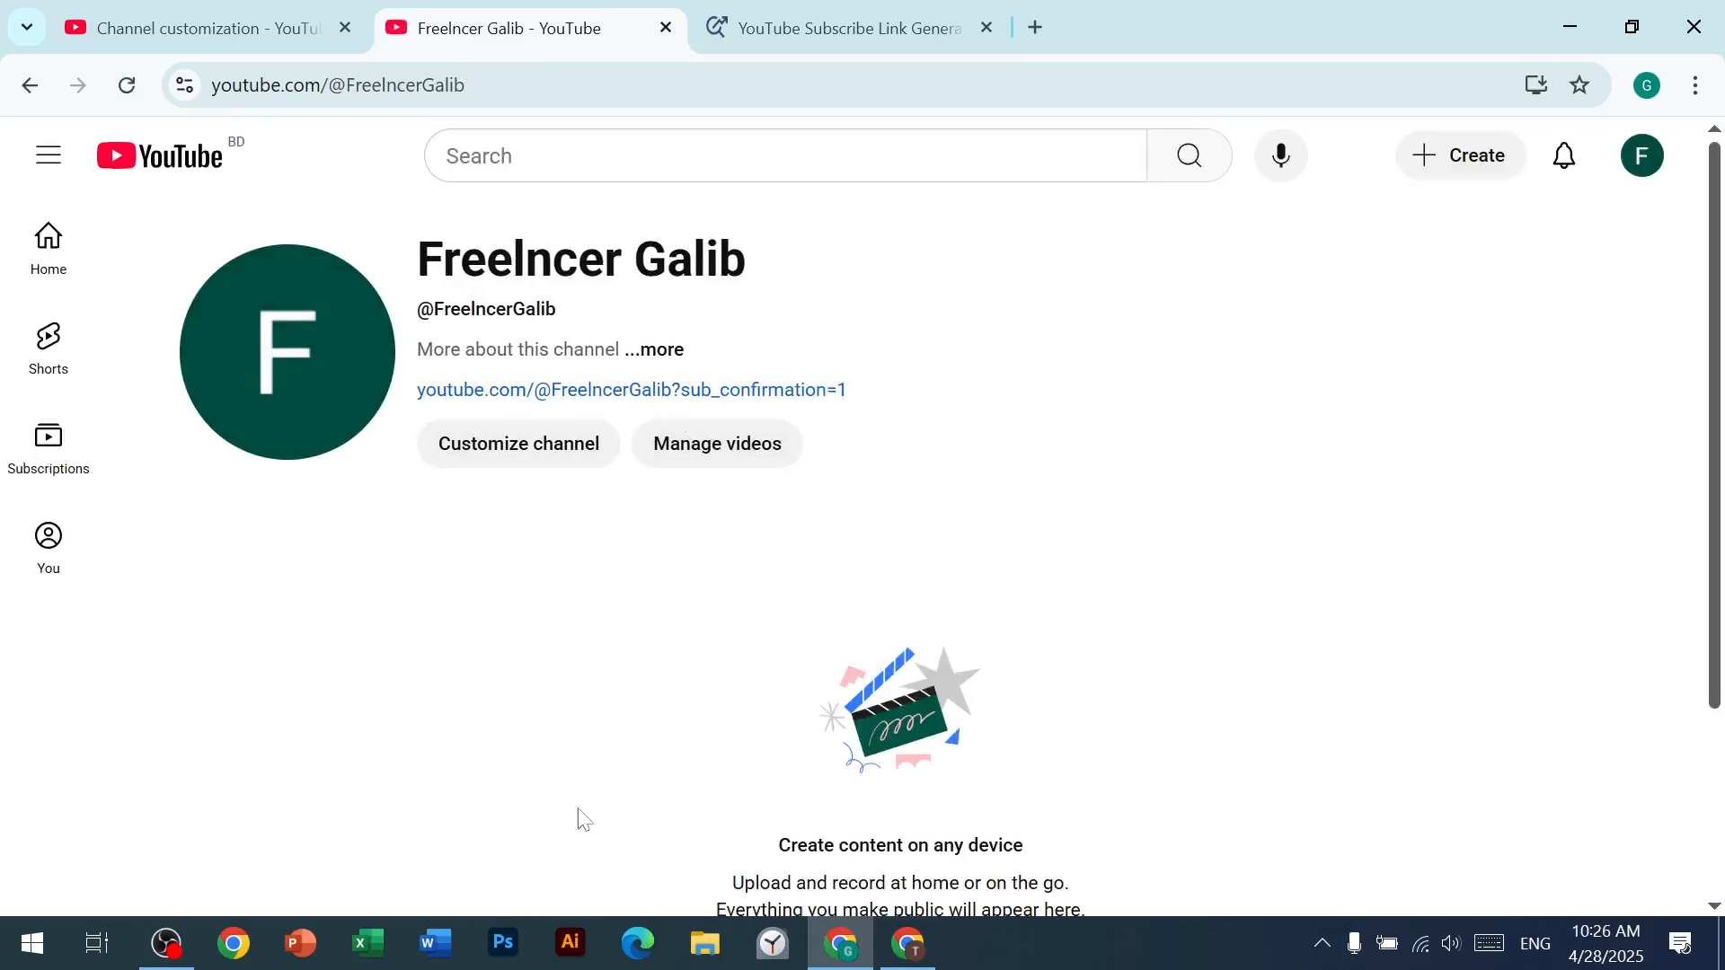
# Step: Test the channel page's subscribe link by confirming one subscription prompt and cancelling a second, and return to channel customization
pyautogui.click(753, 399)
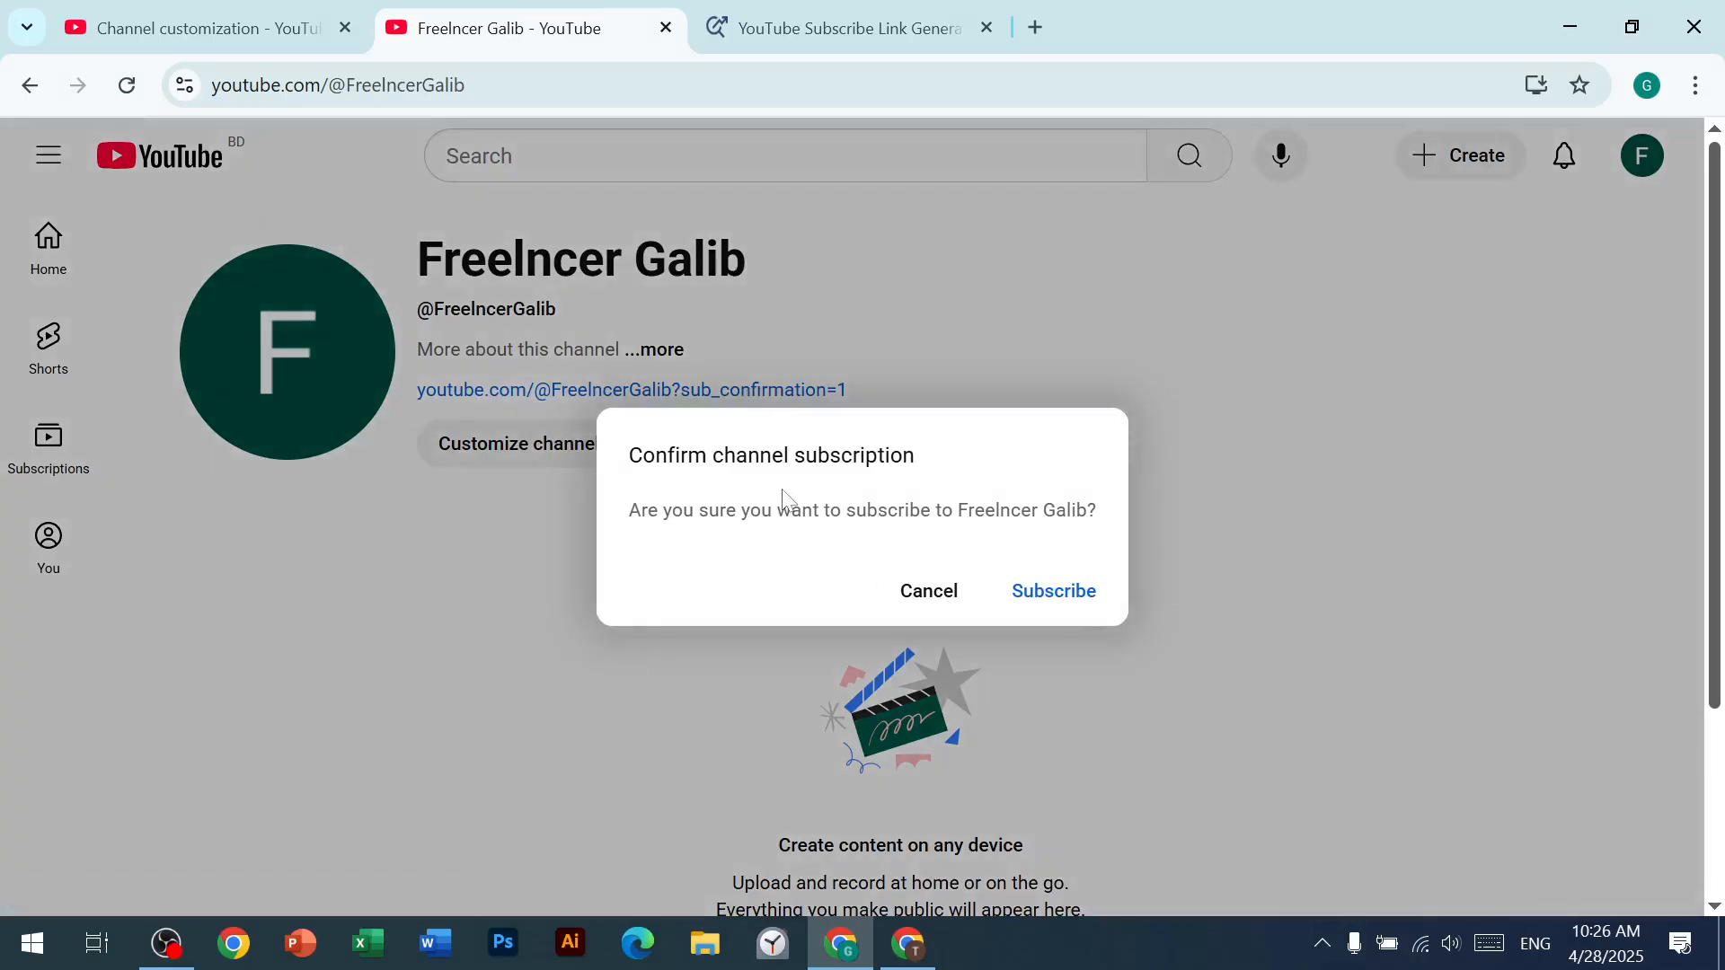
pyautogui.click(1042, 595)
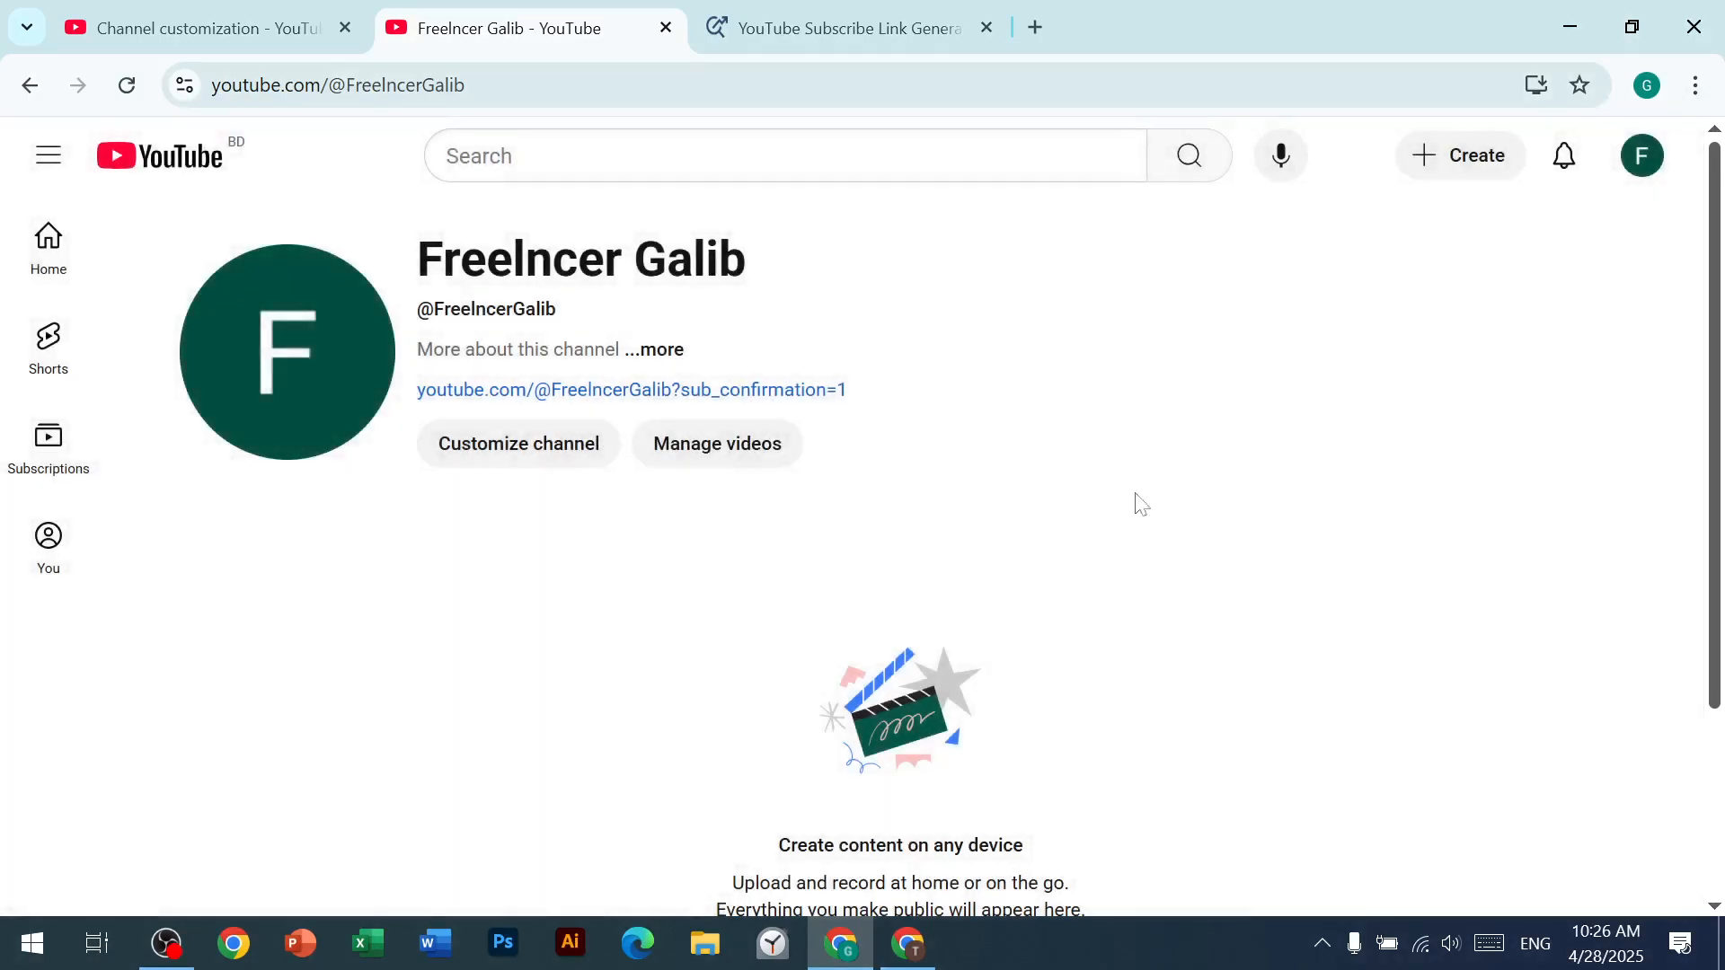
pyautogui.click(651, 587)
pyautogui.click(641, 401)
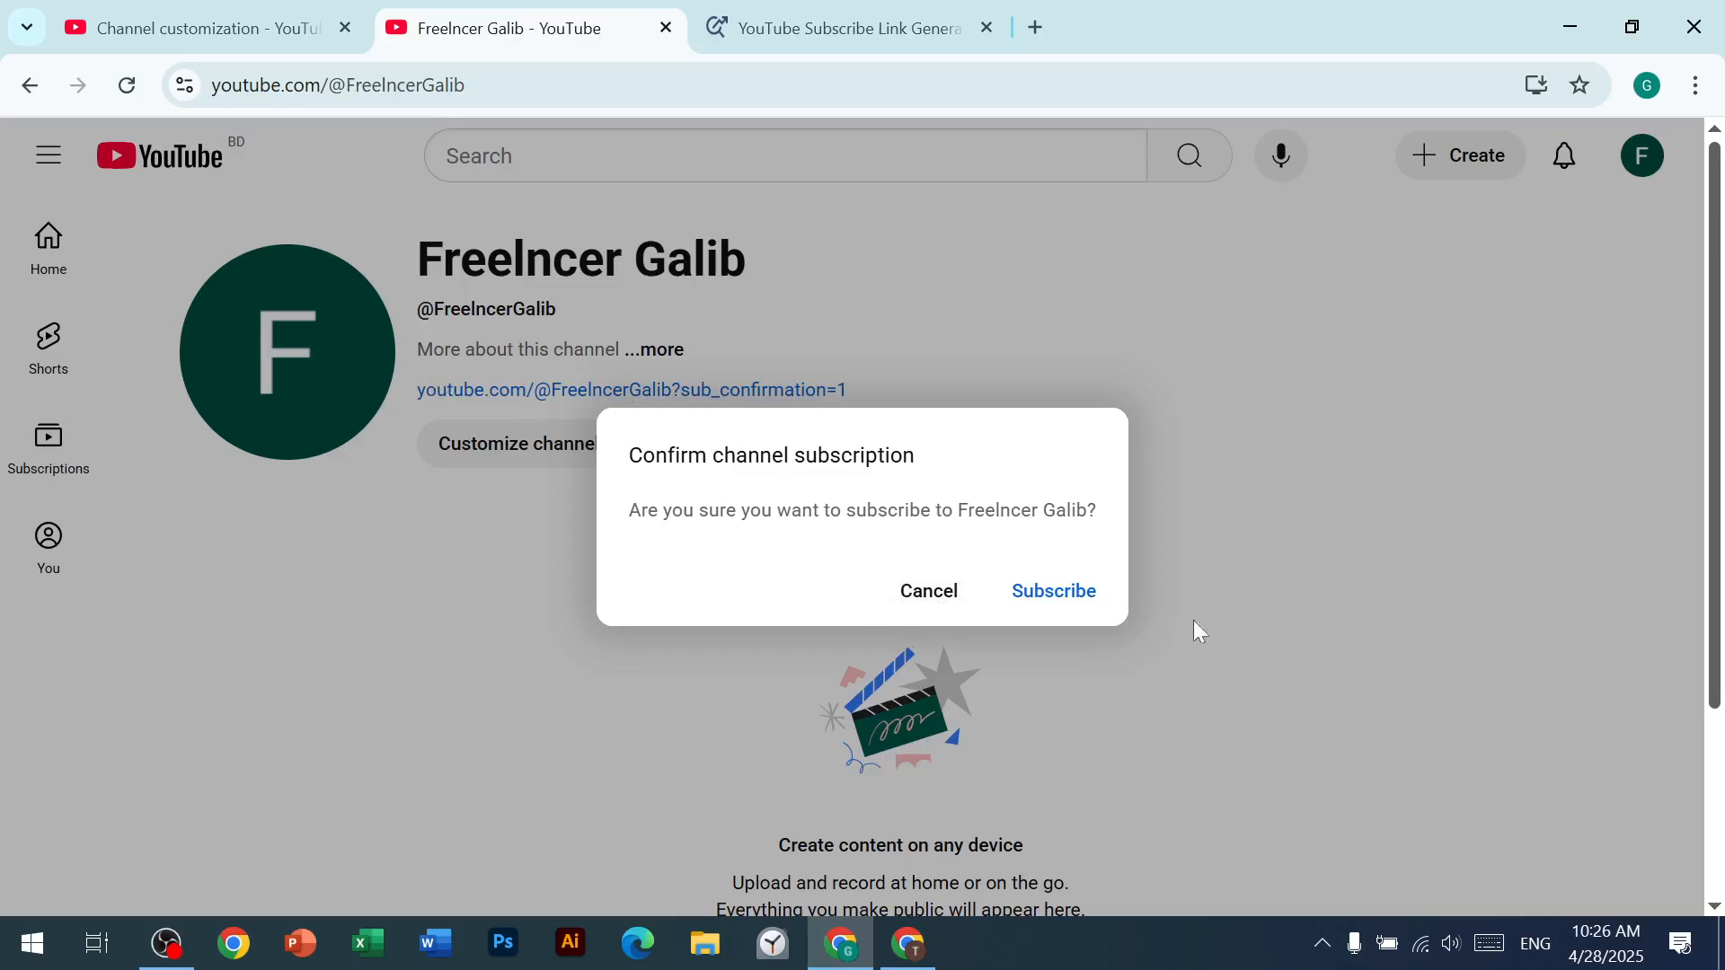
pyautogui.click(925, 603)
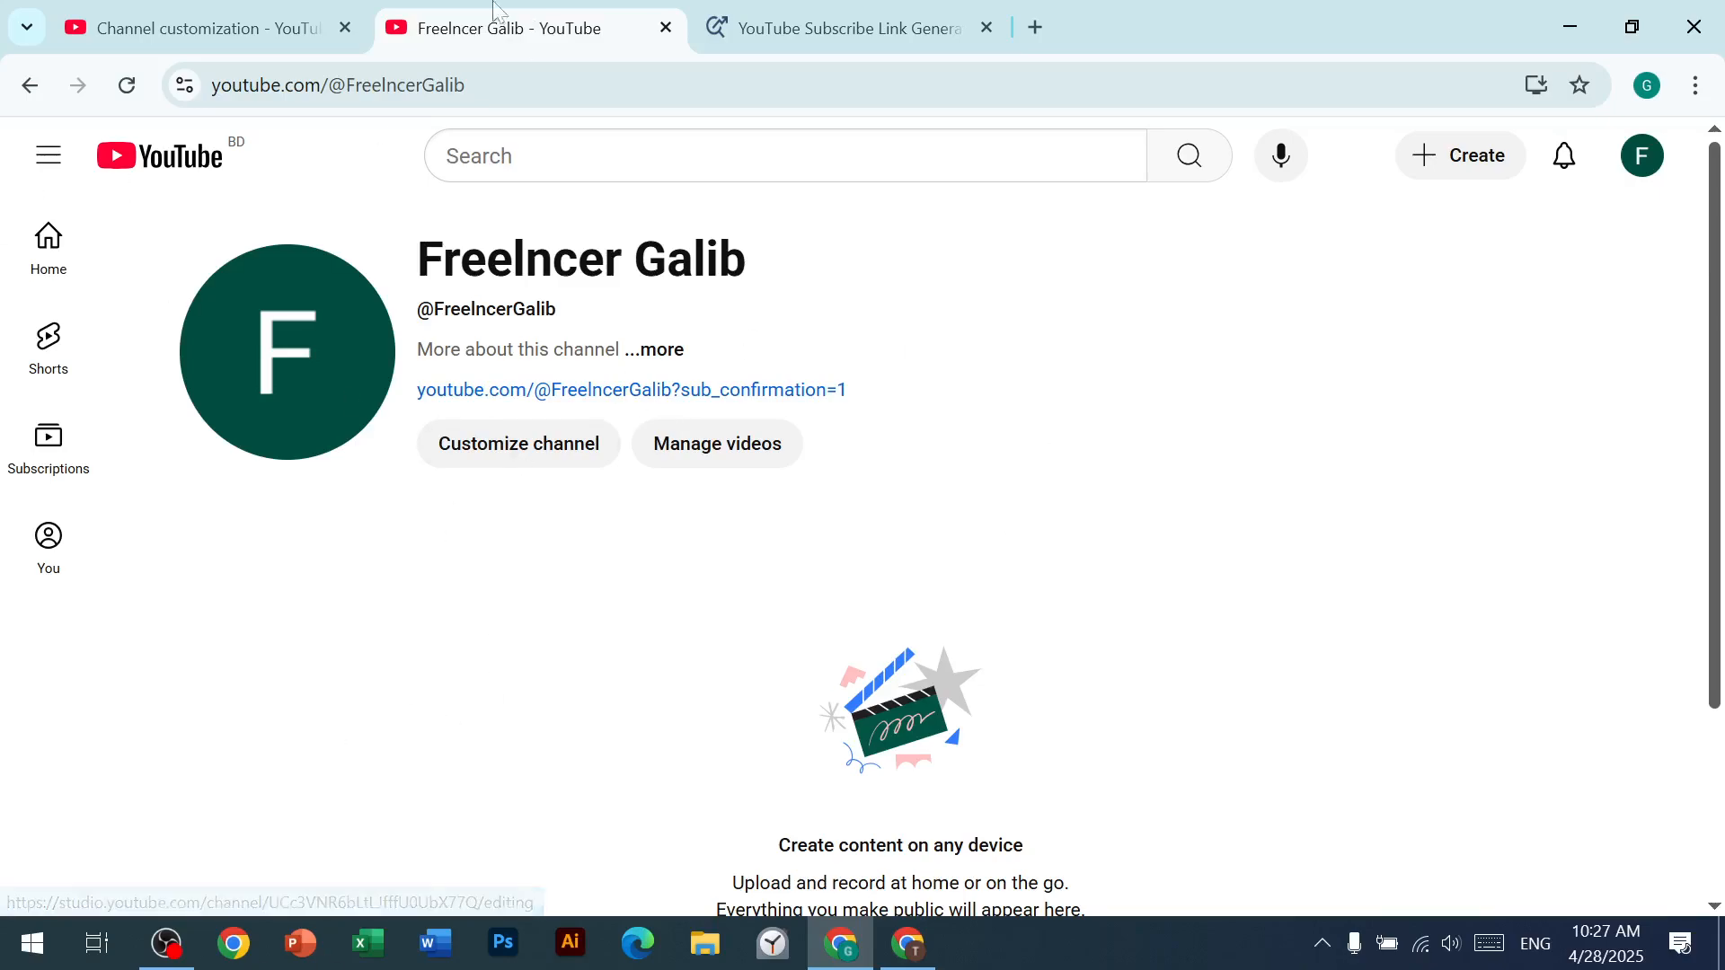
pyautogui.click(231, 30)
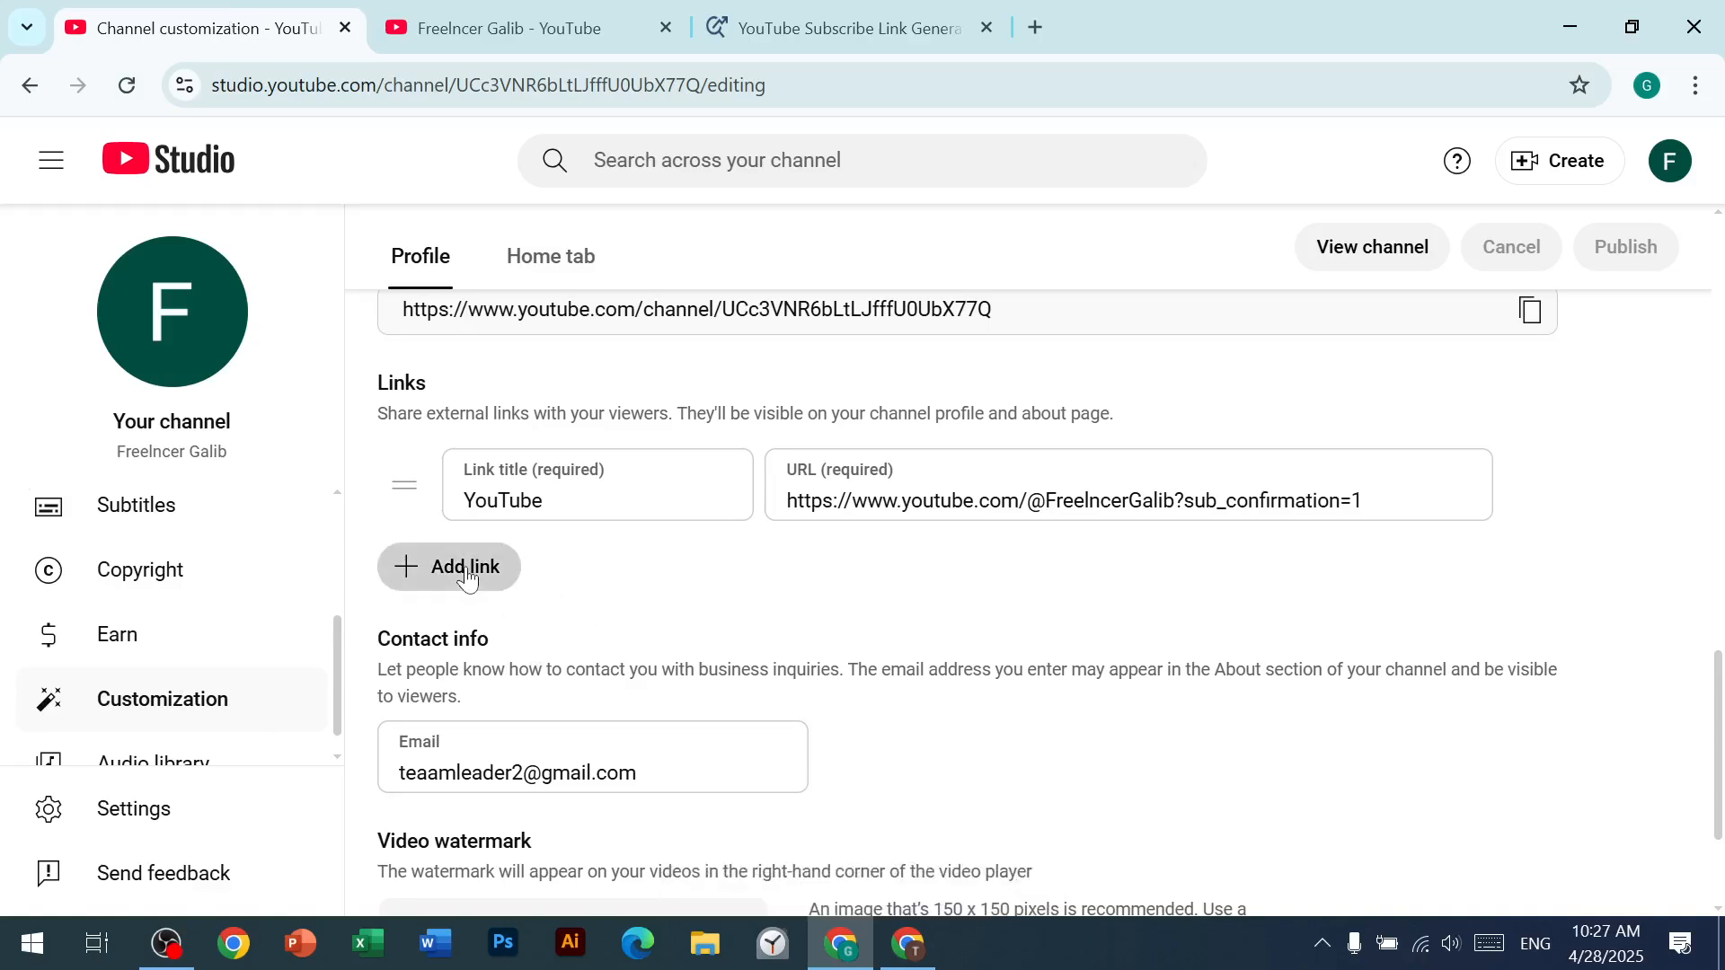
# Step: Add a second link entry below the YouTube link, check the public channel page, and return to channel customization
pyautogui.click(503, 568)
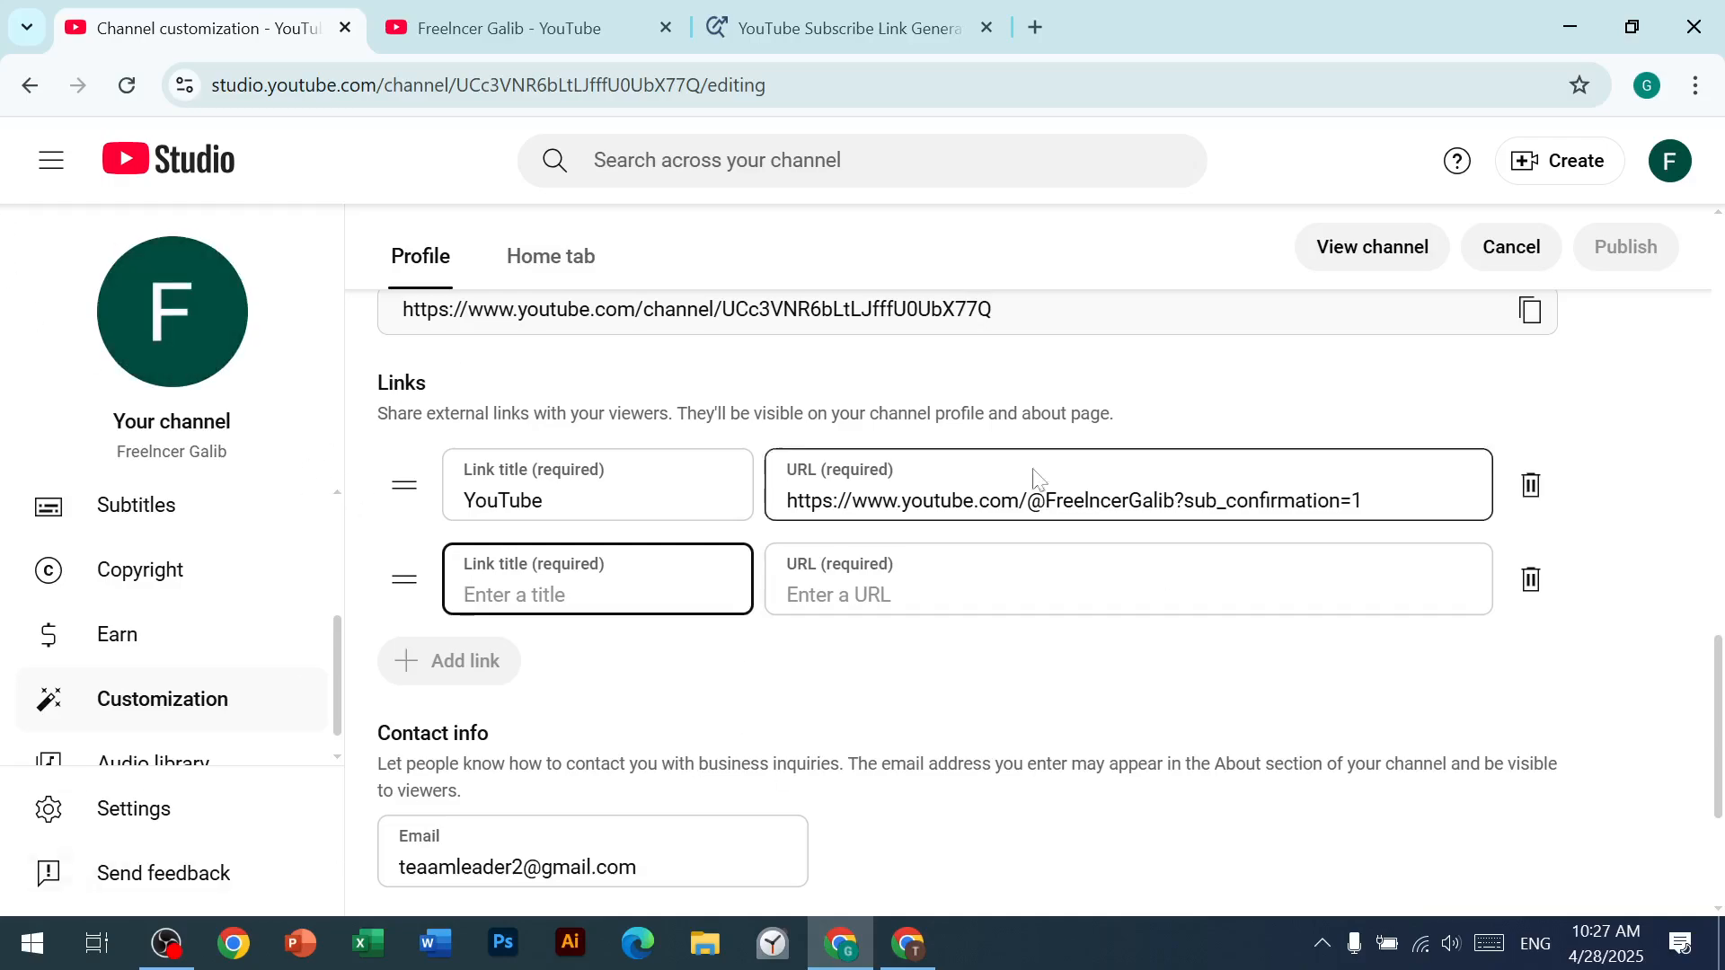
pyautogui.scroll(-3, 1038, 480)
pyautogui.scroll(-1, 224, 685)
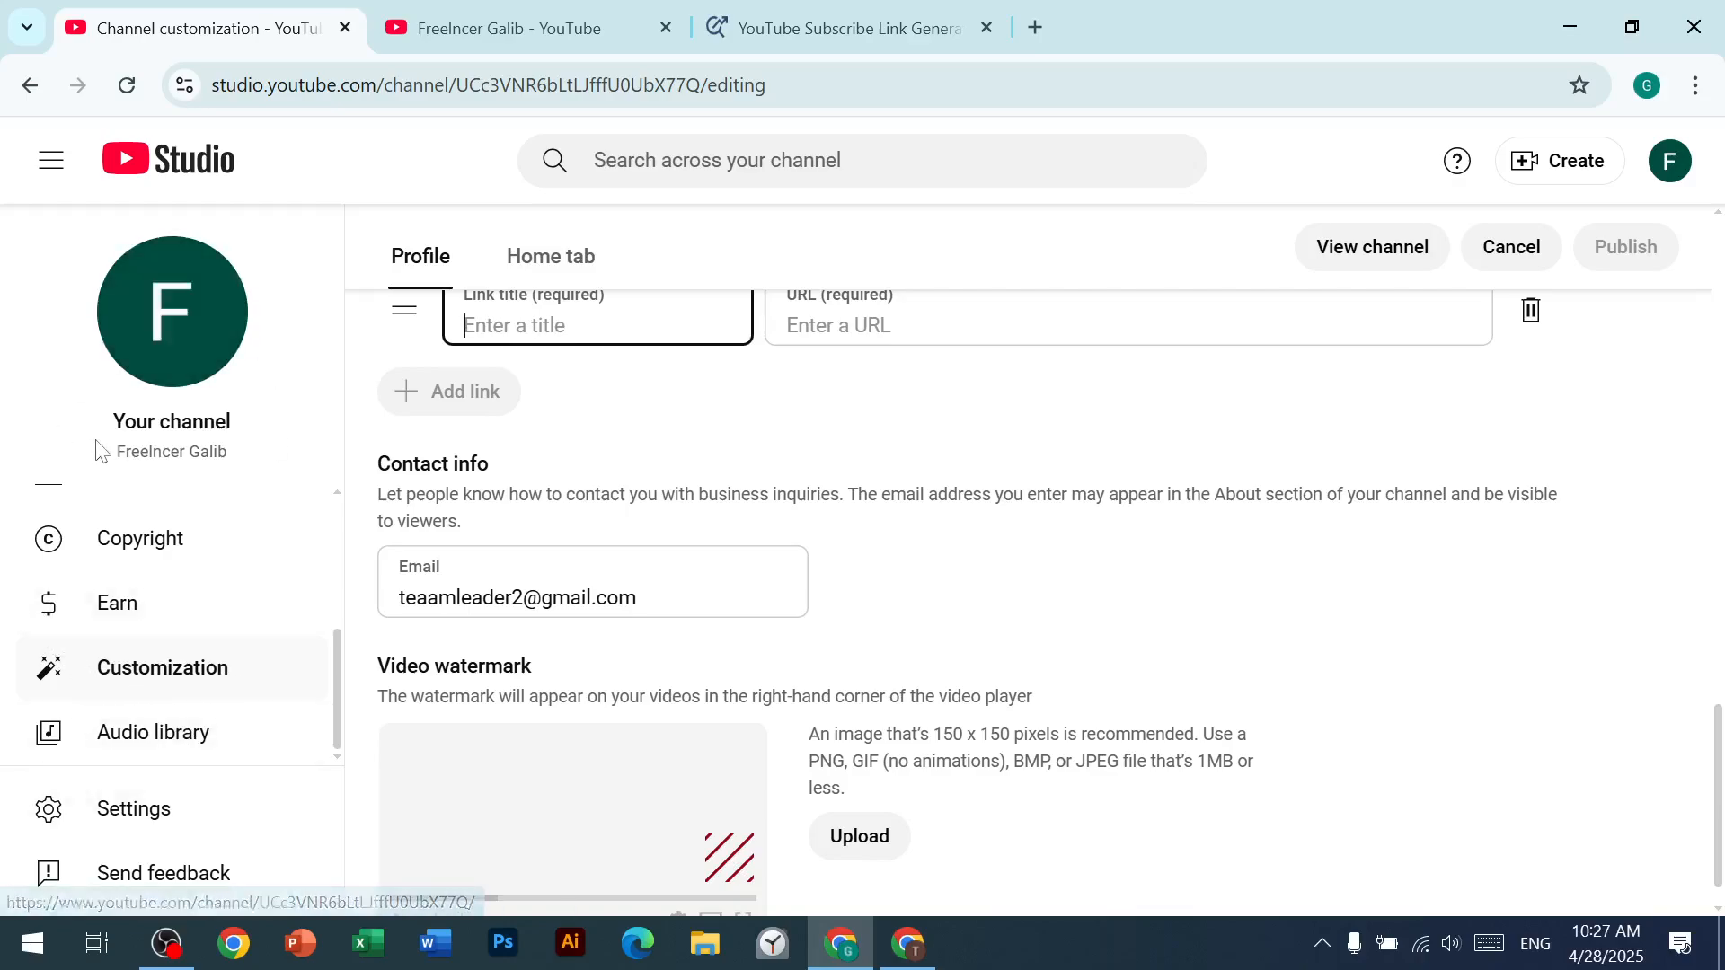
pyautogui.scroll(5, 479, 514)
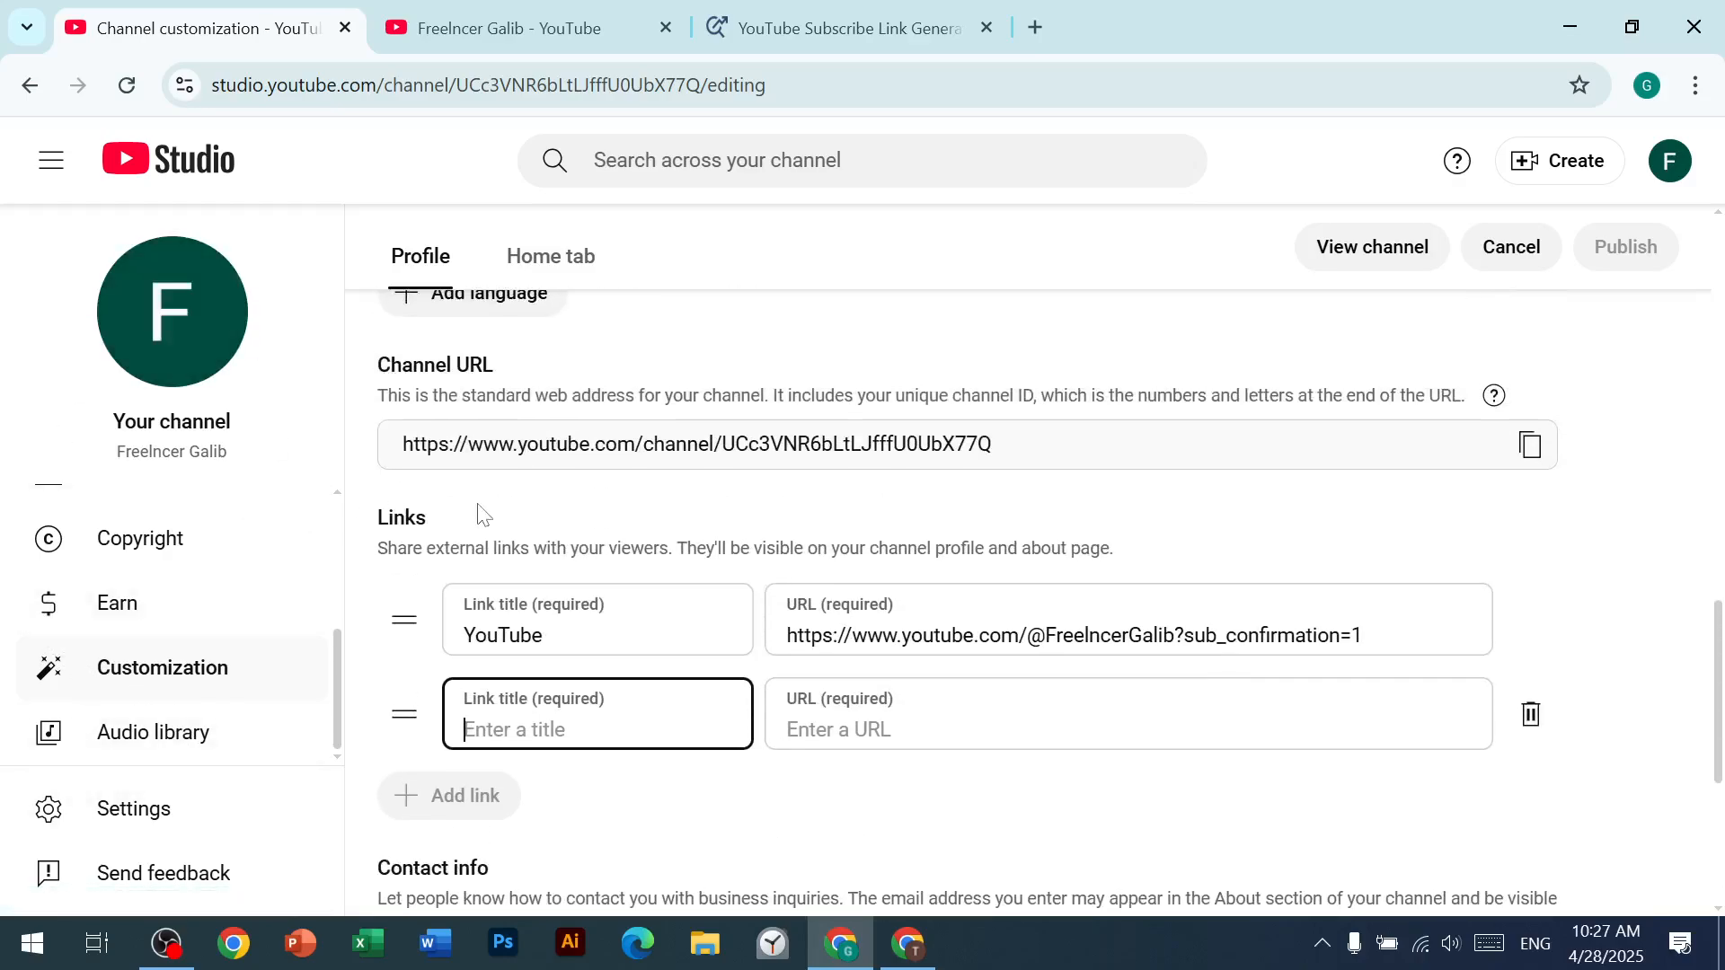
pyautogui.scroll(3, 478, 508)
pyautogui.click(494, 22)
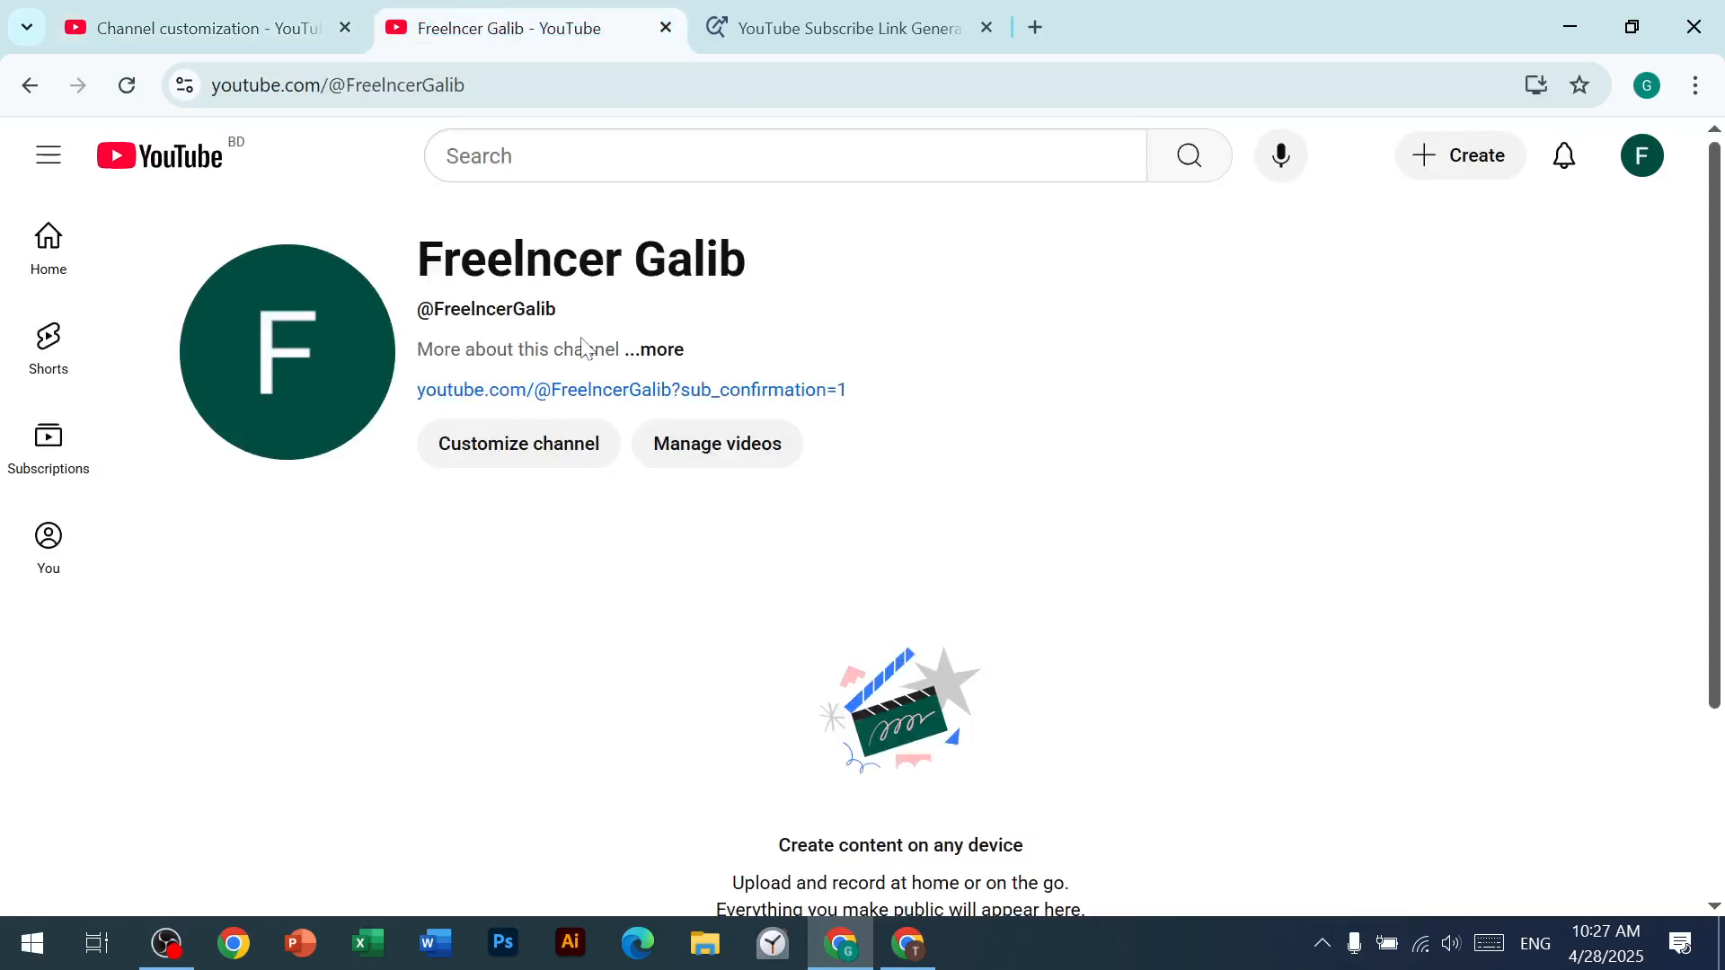
pyautogui.click(186, 16)
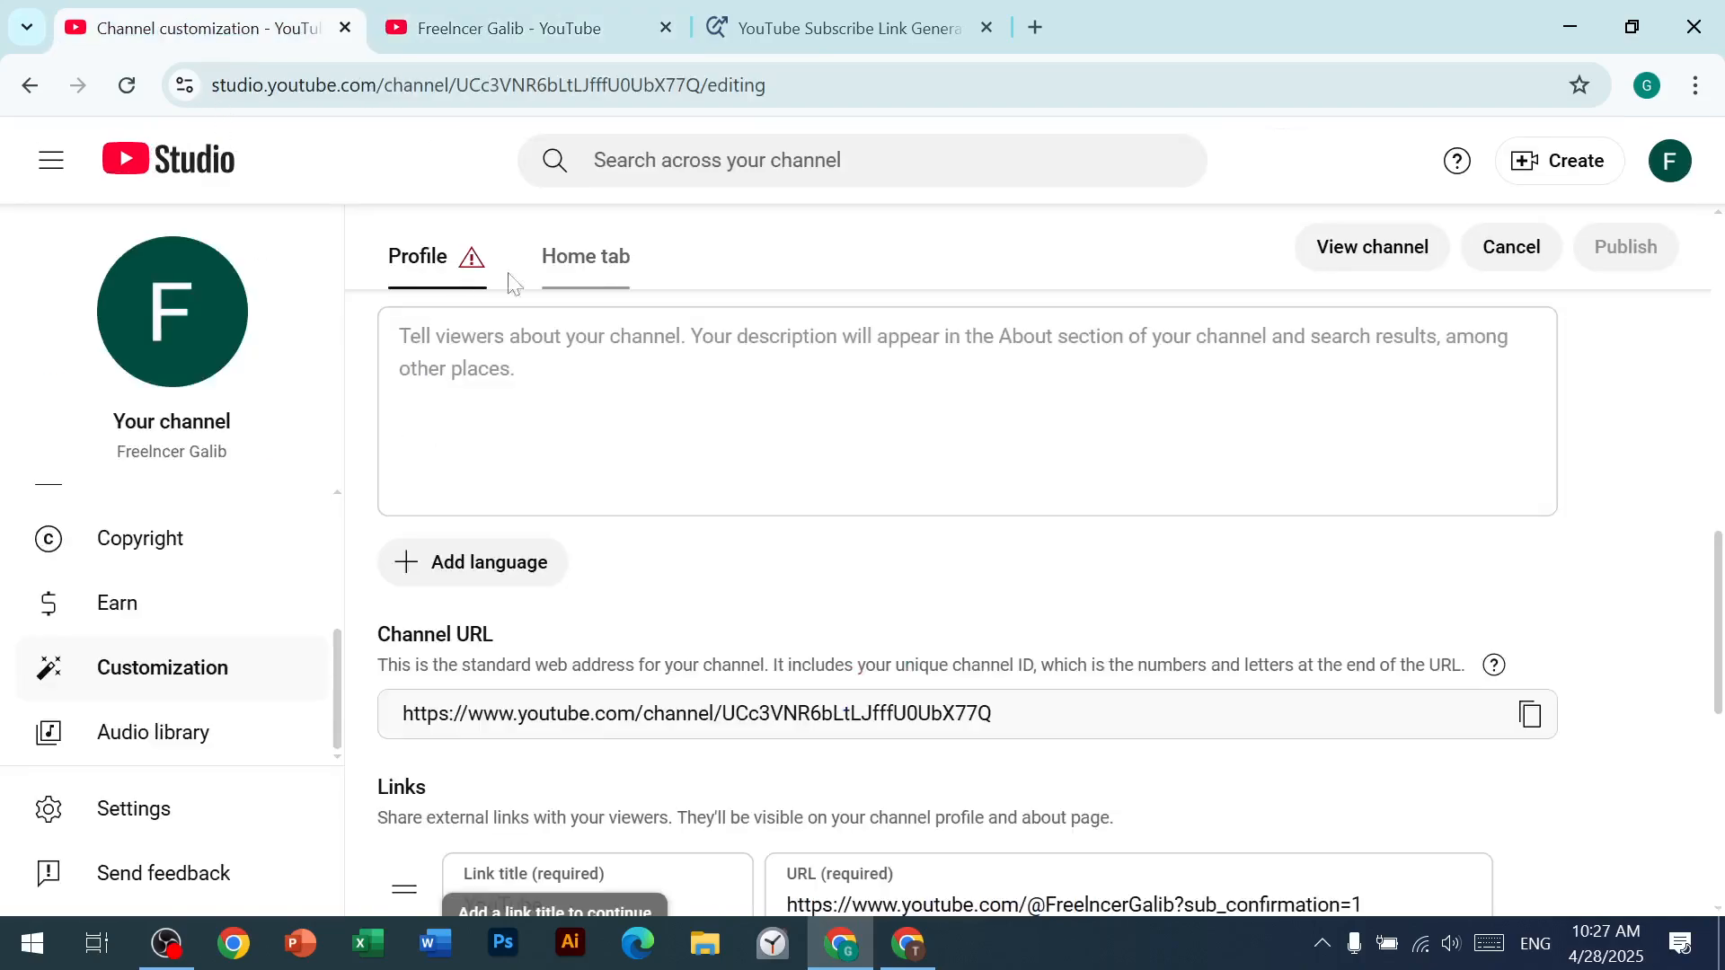
# Step: Title the new link entry Facebook and proceed to its URL field
pyautogui.scroll(-3, 482, 590)
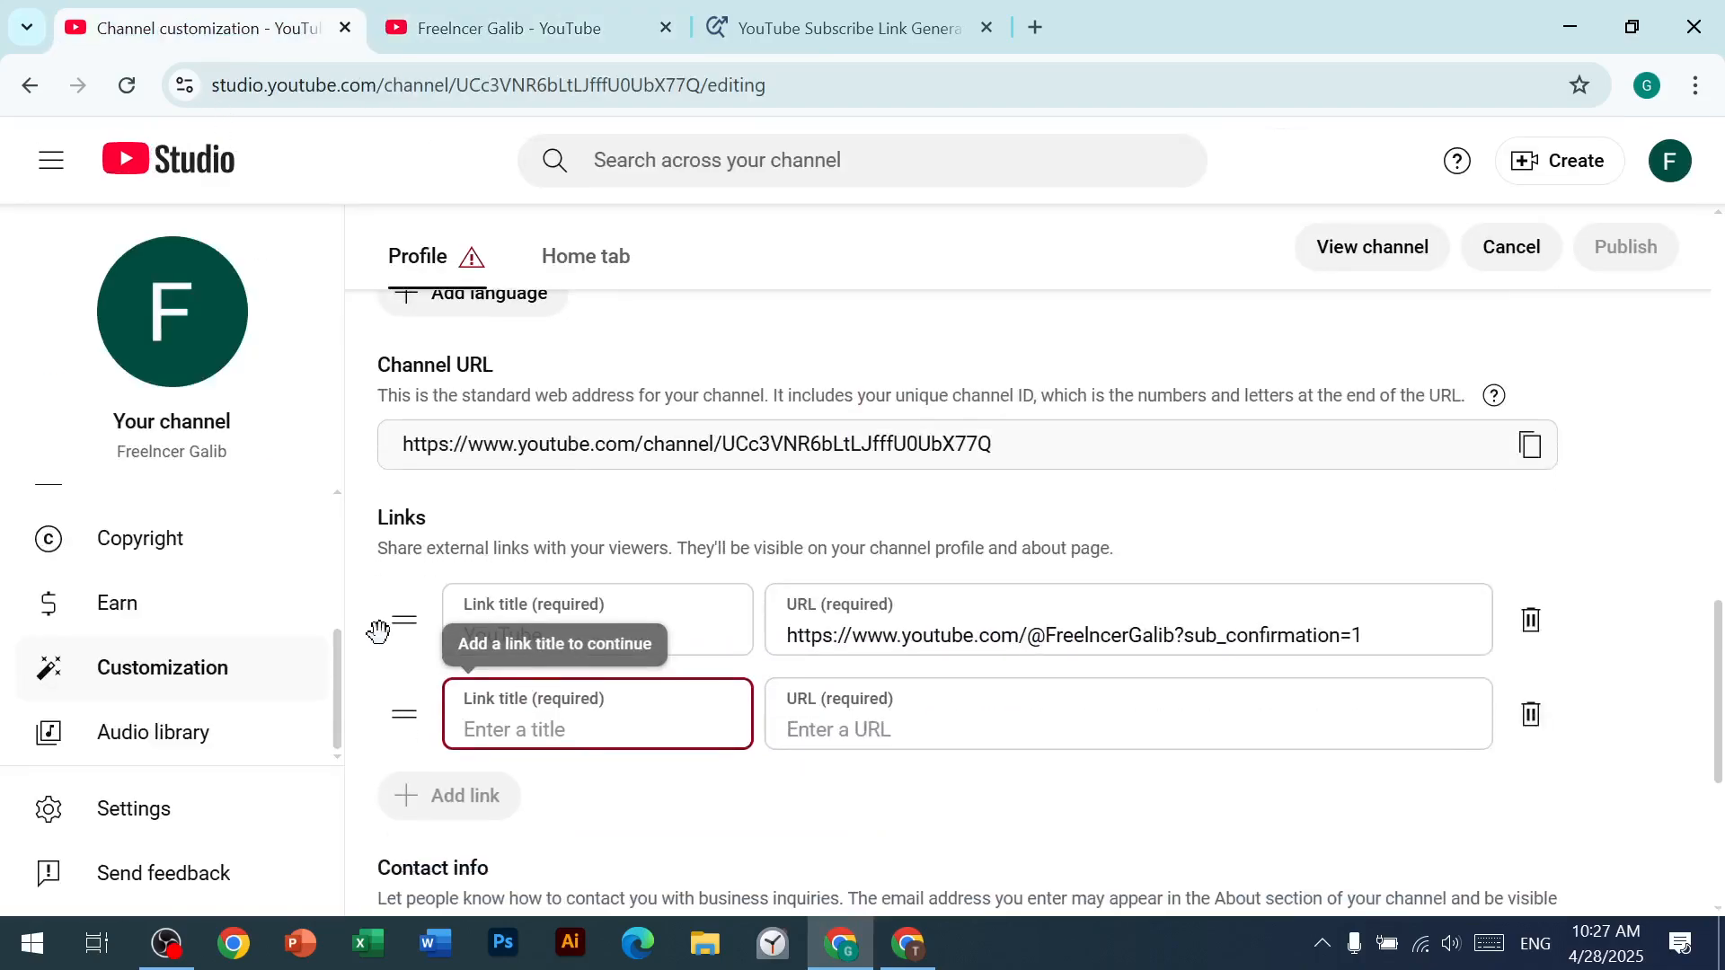
pyautogui.write('Fa')
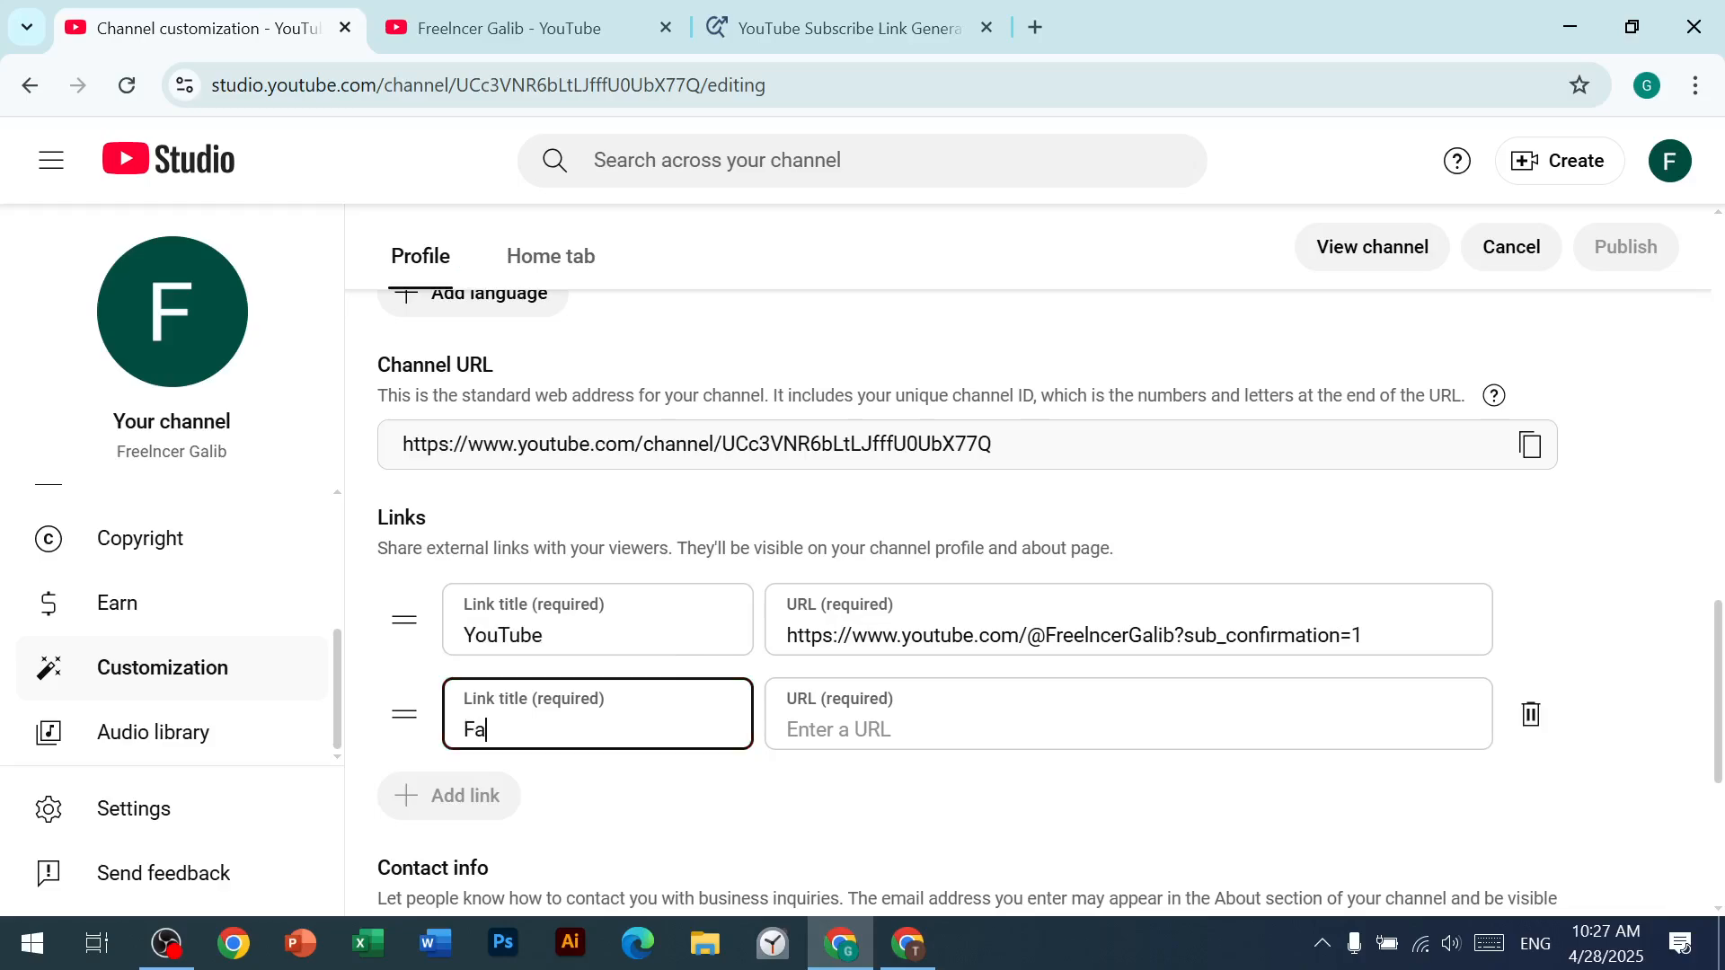
pyautogui.write('cebook')
pyautogui.press('Tab')
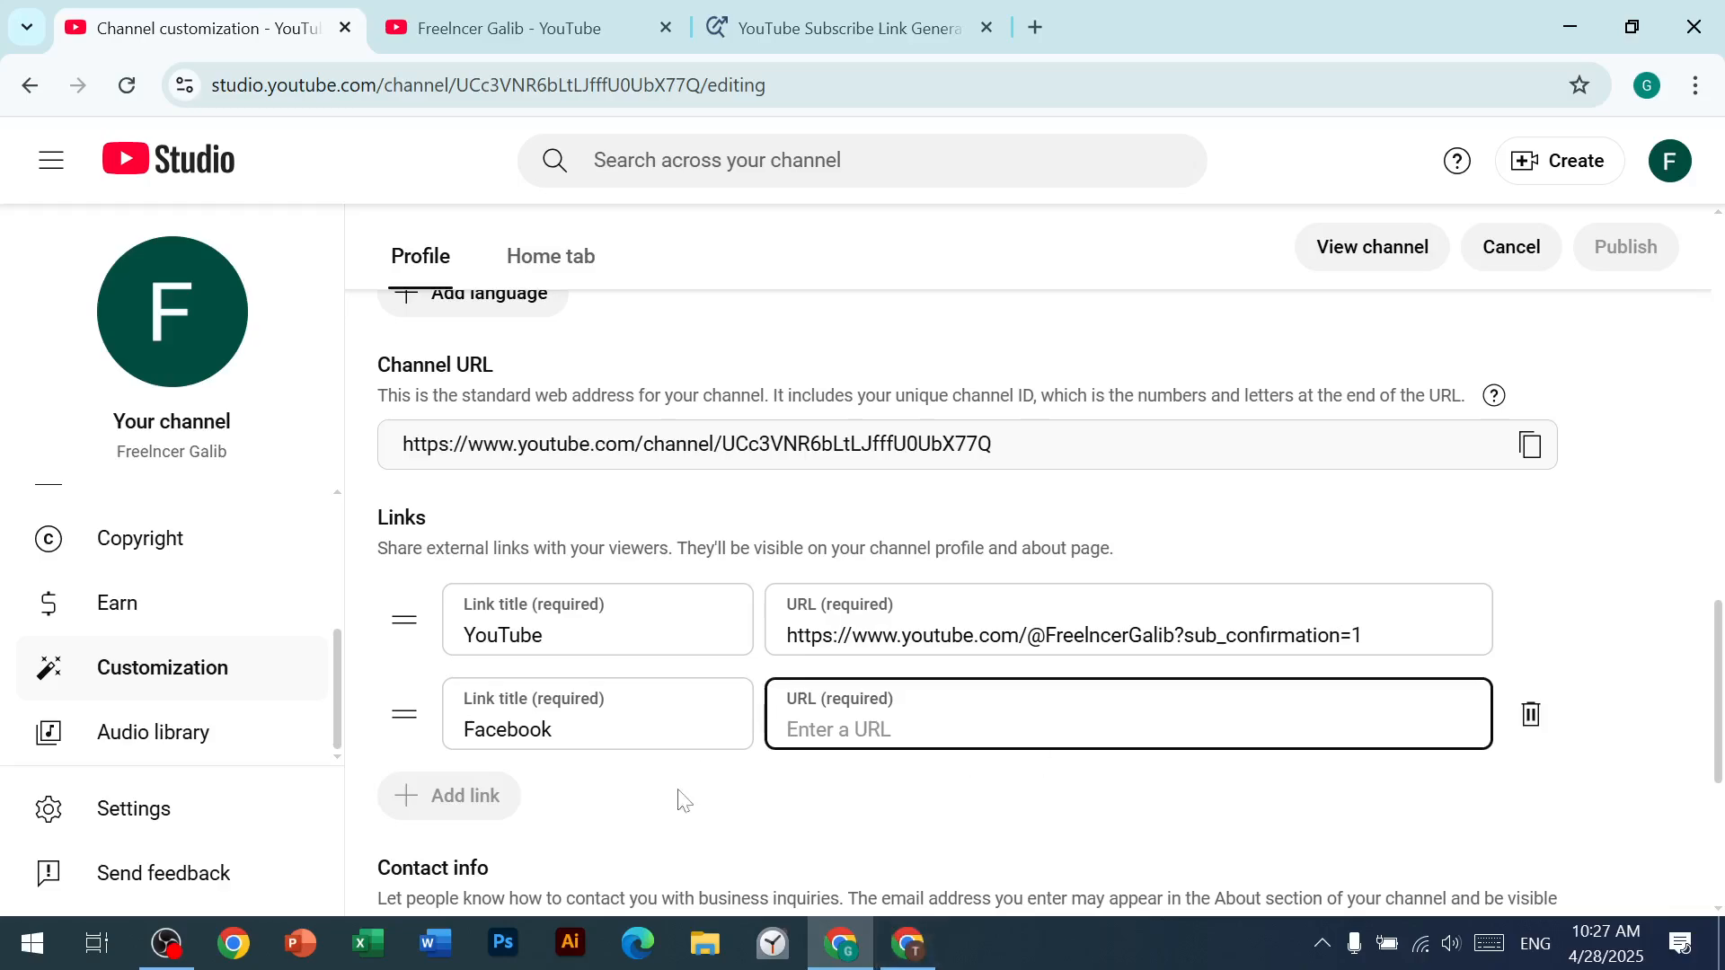
# Step: Switch to Facebook in the other browser window and change the active profile from the tutoring page to the personal profile
pyautogui.scroll(-1, 633, 579)
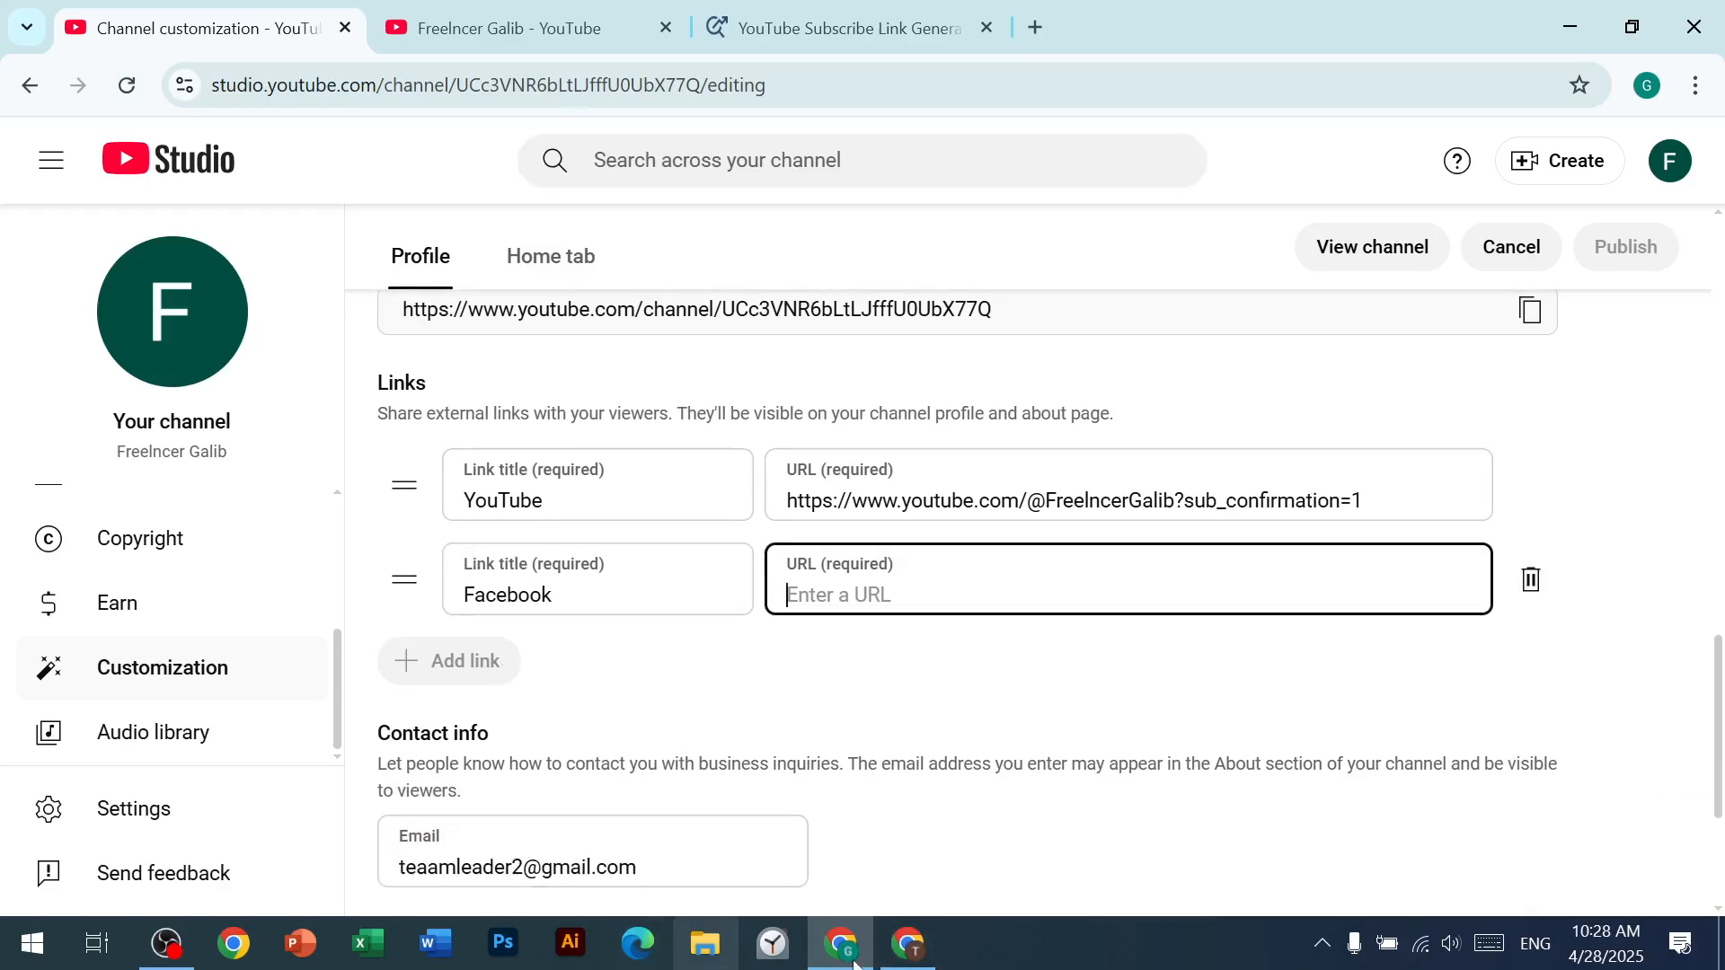
pyautogui.click(889, 966)
pyautogui.click(267, 27)
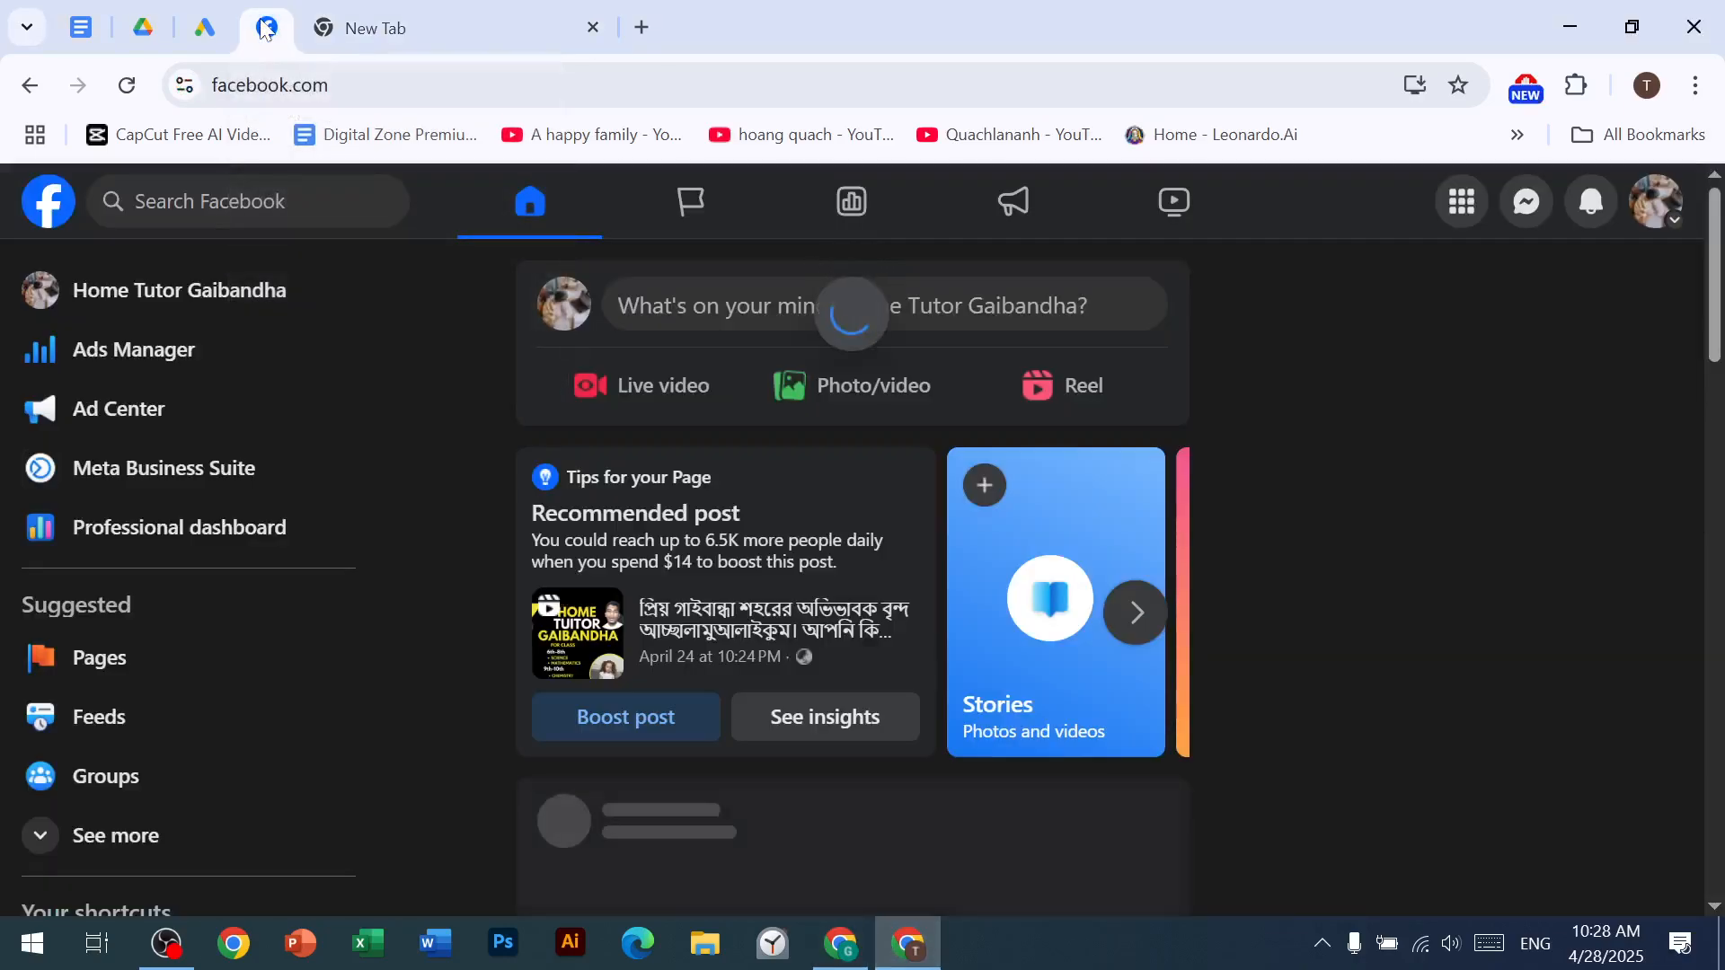
pyautogui.click(1656, 201)
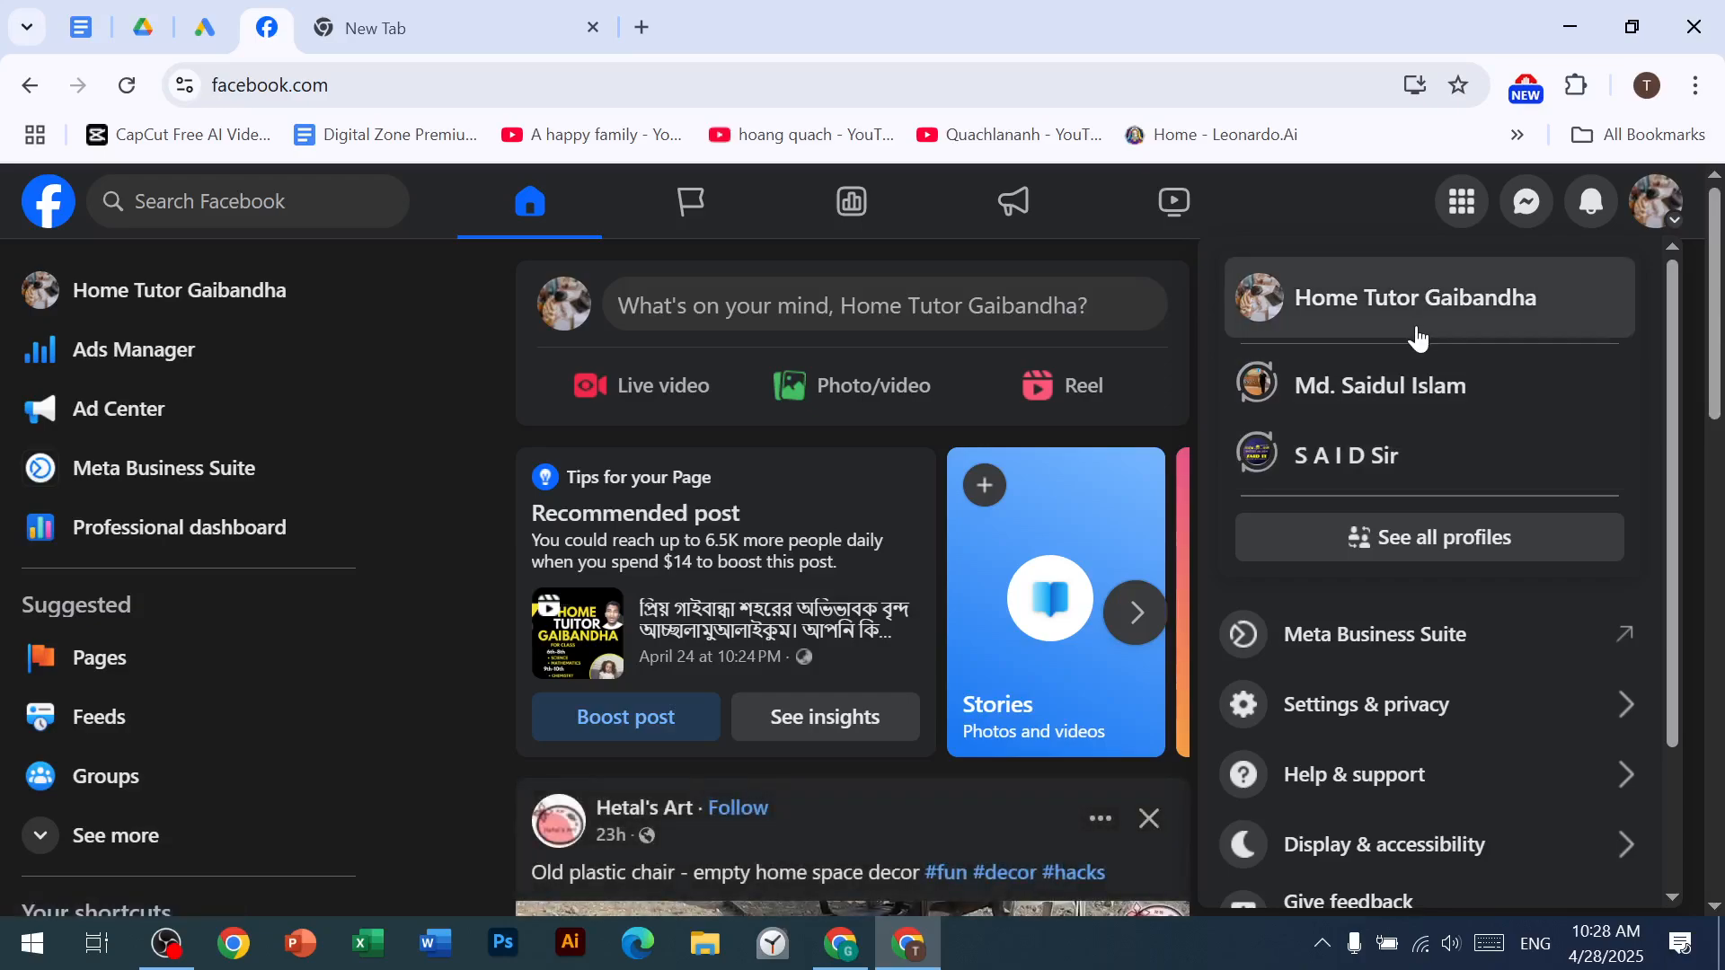
pyautogui.click(1366, 397)
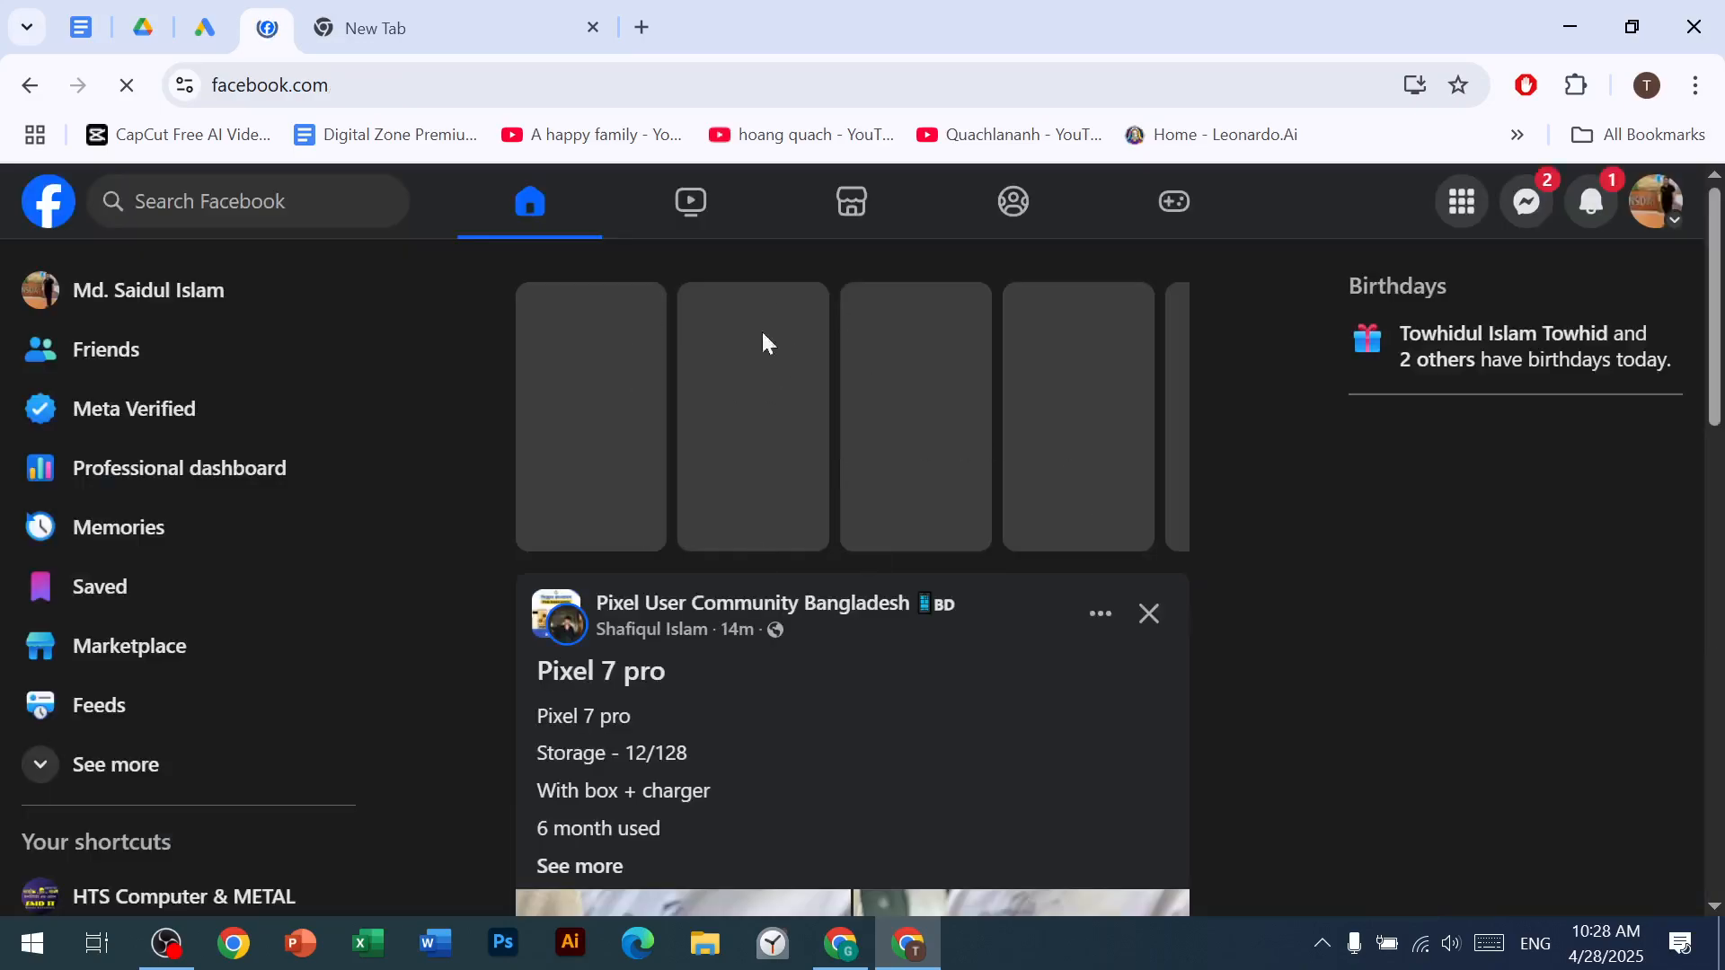
pyautogui.click(840, 944)
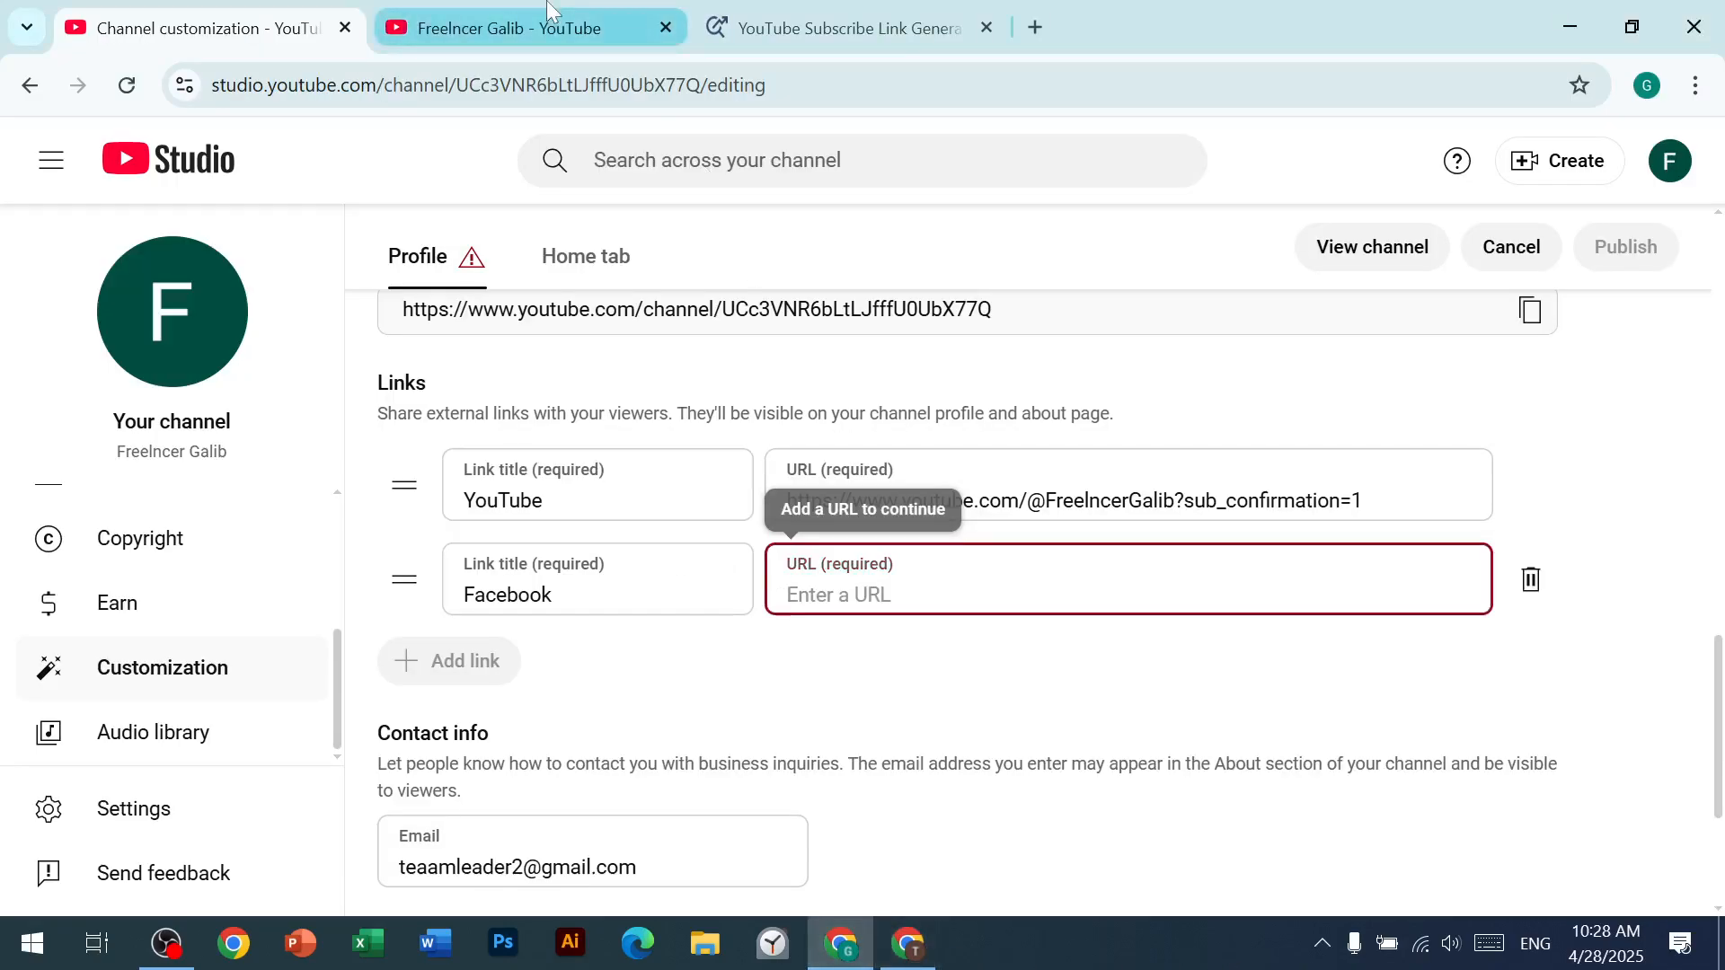
pyautogui.click(908, 944)
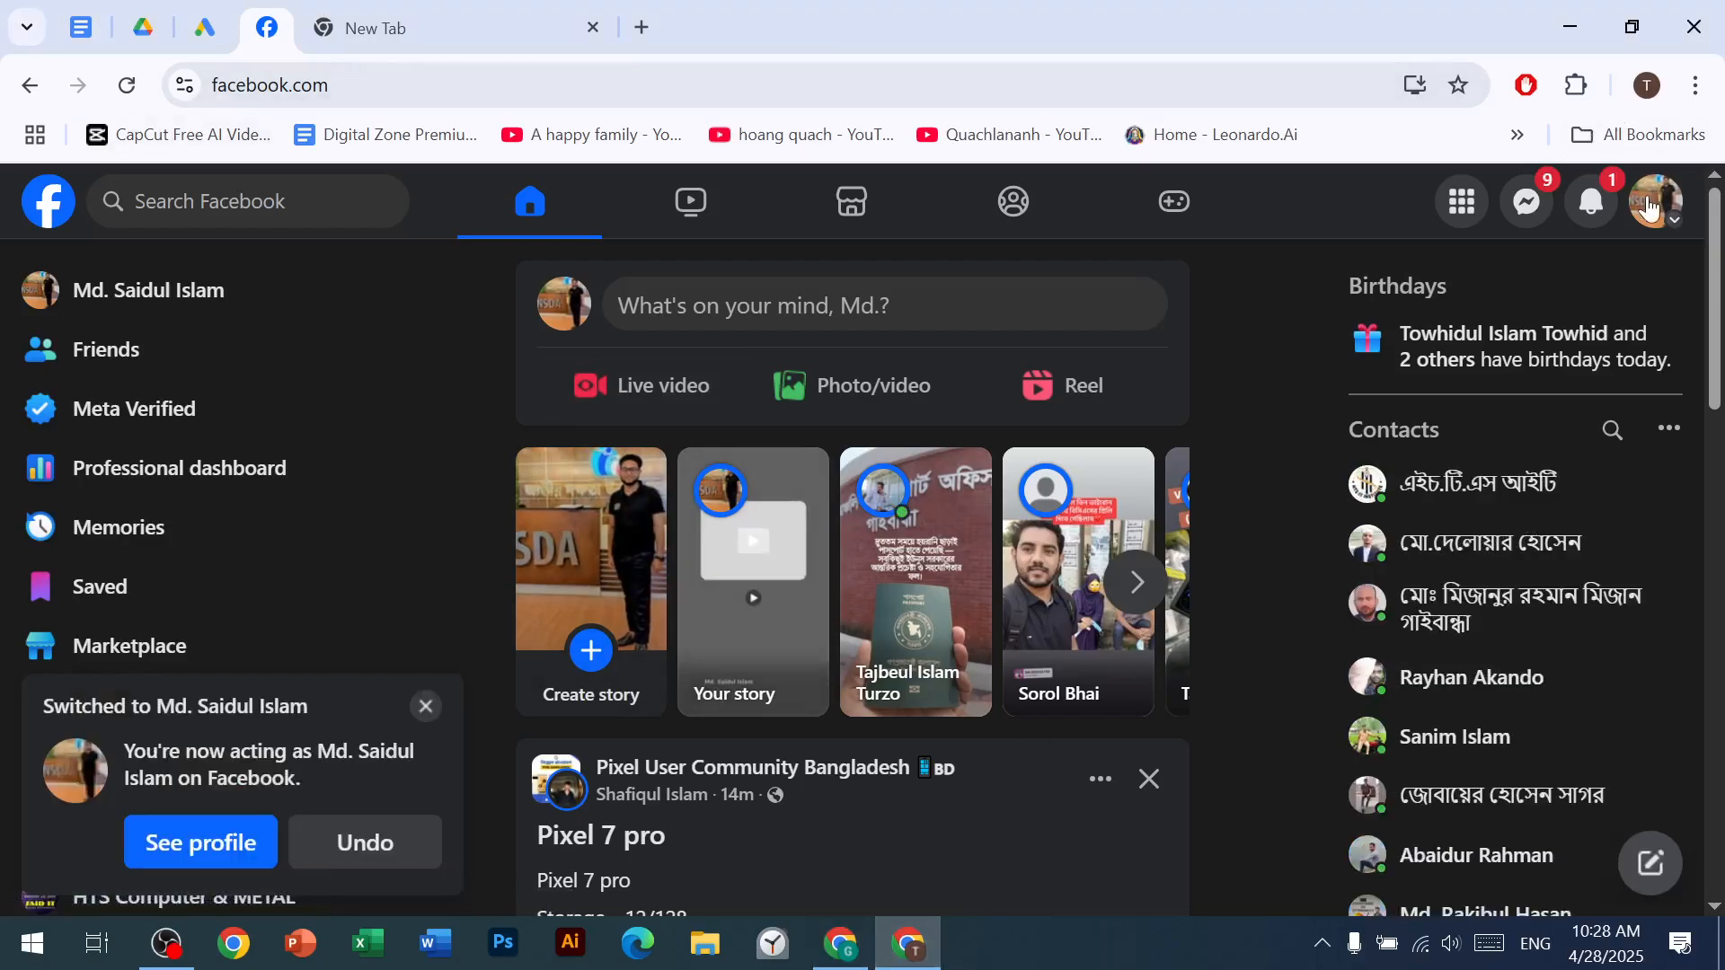
# Step: Copy the personal Facebook profile's web address and paste it as the Facebook link's URL in channel customization
pyautogui.click(1656, 202)
pyautogui.click(1390, 301)
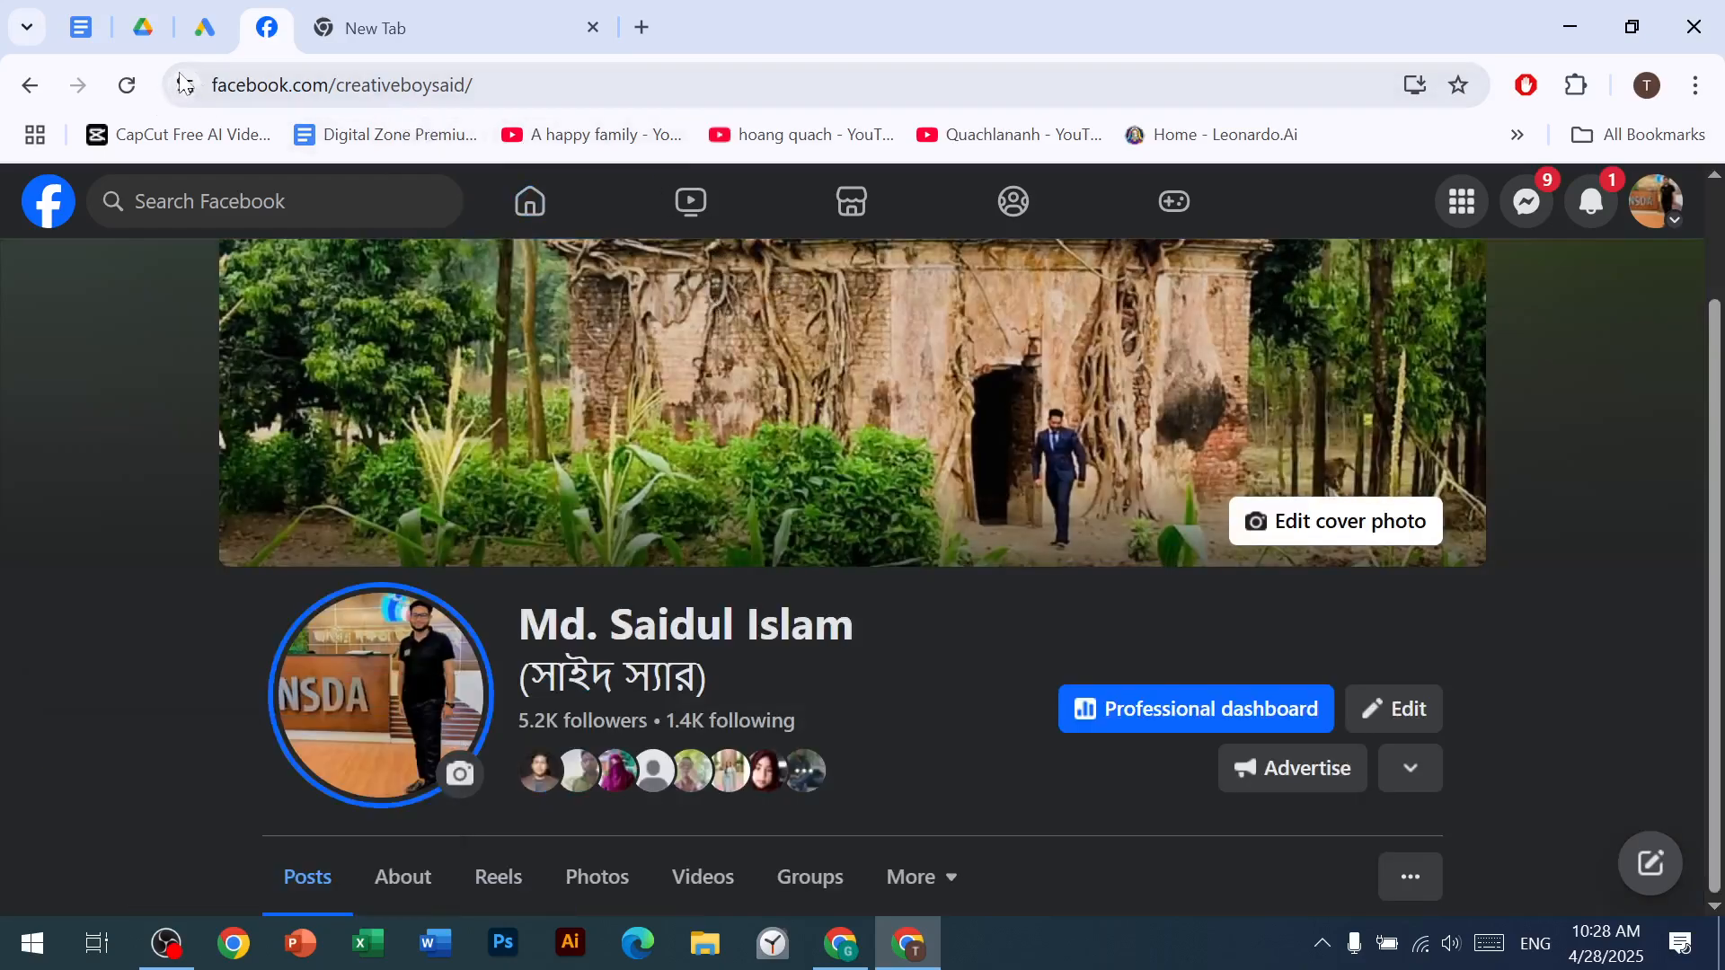
pyautogui.click(537, 78)
pyautogui.hotkey('ctrl', 'c')
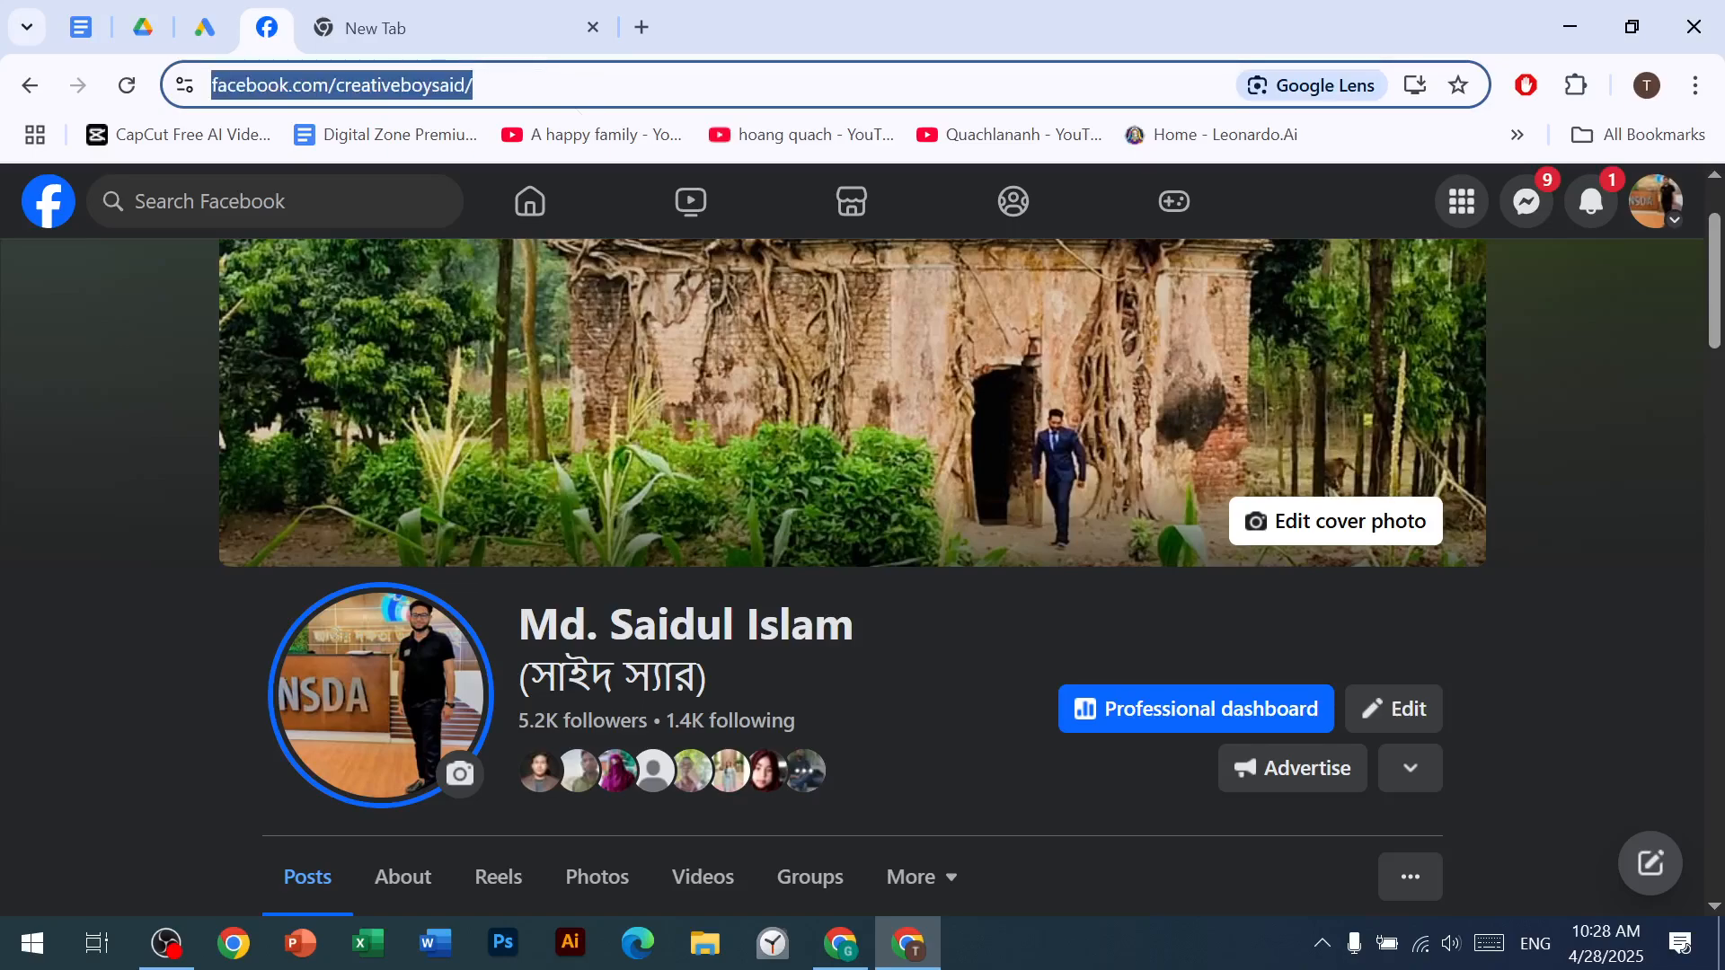
pyautogui.click(841, 944)
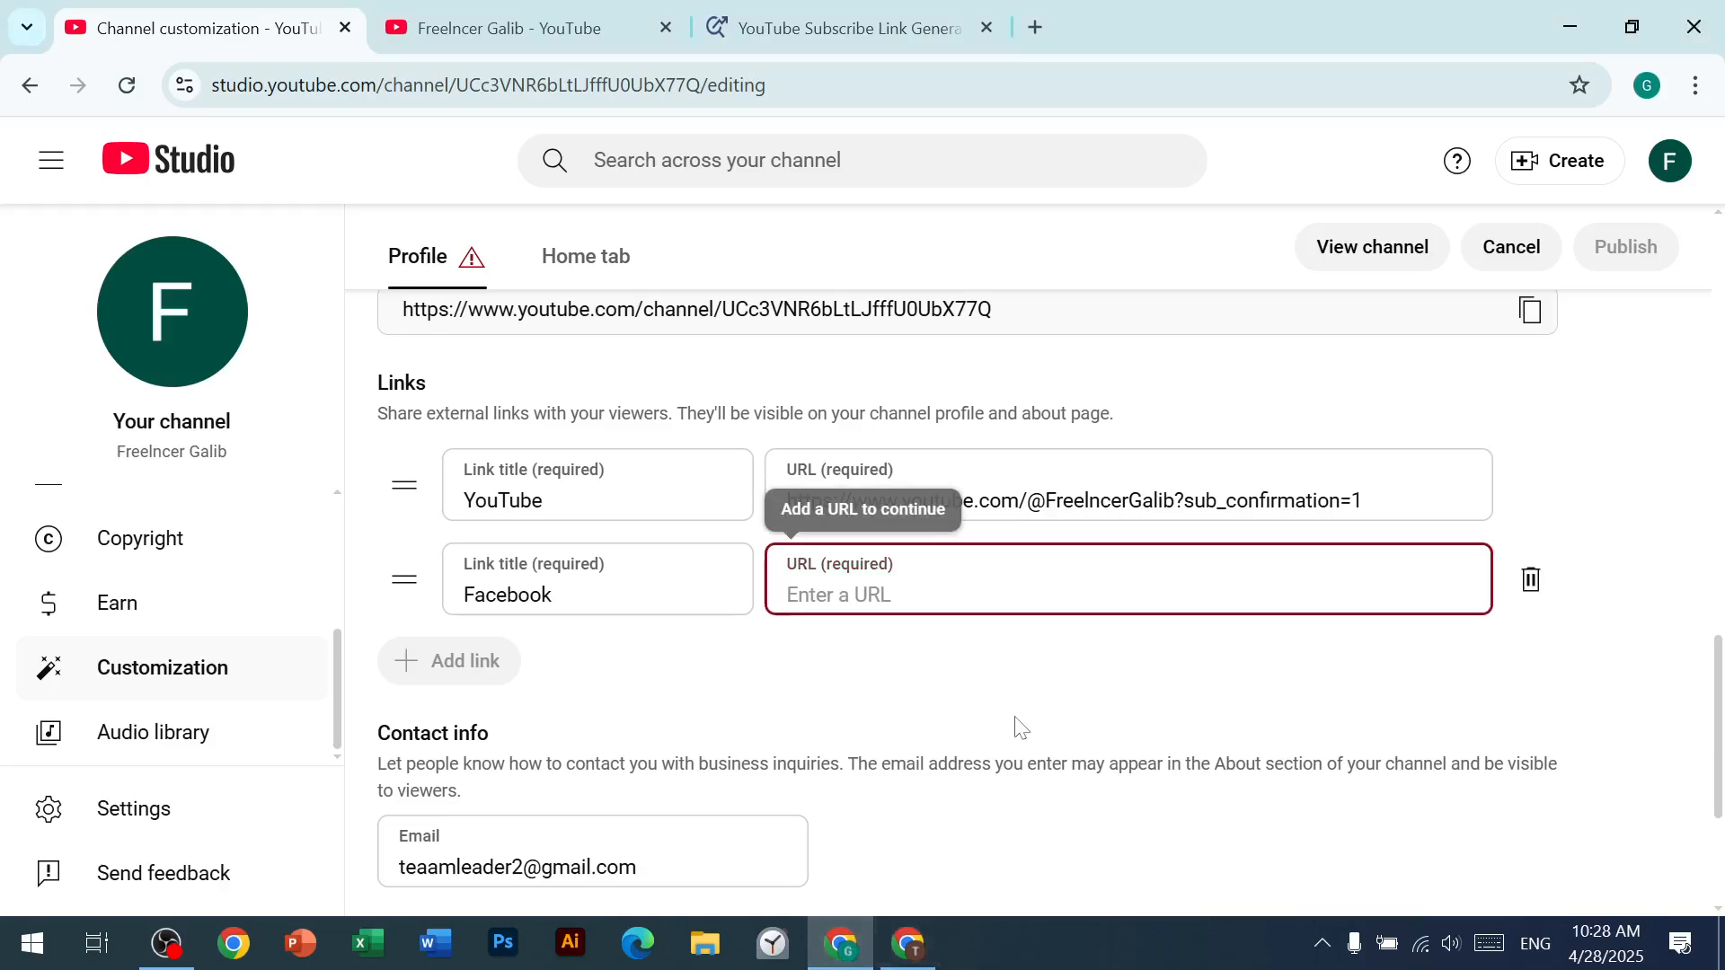
pyautogui.hotkey('ctrl', 'v')
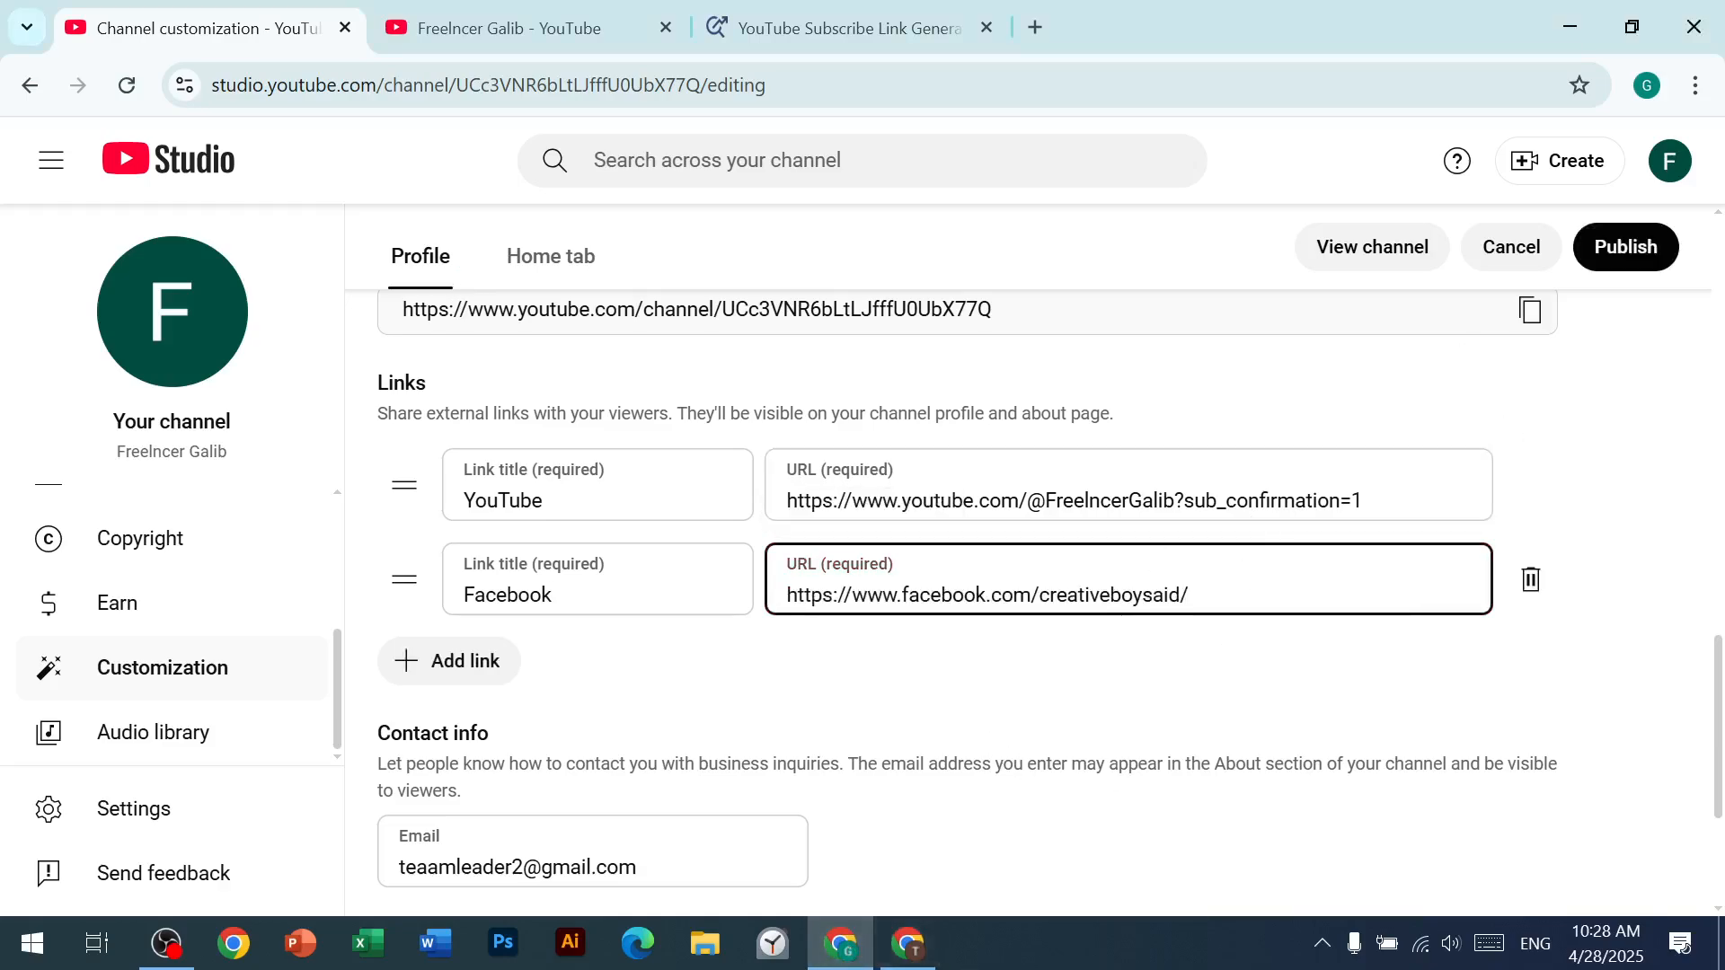
# Step: Publish the profile changes with the new Facebook link, and reload the public channel page
pyautogui.click(1628, 266)
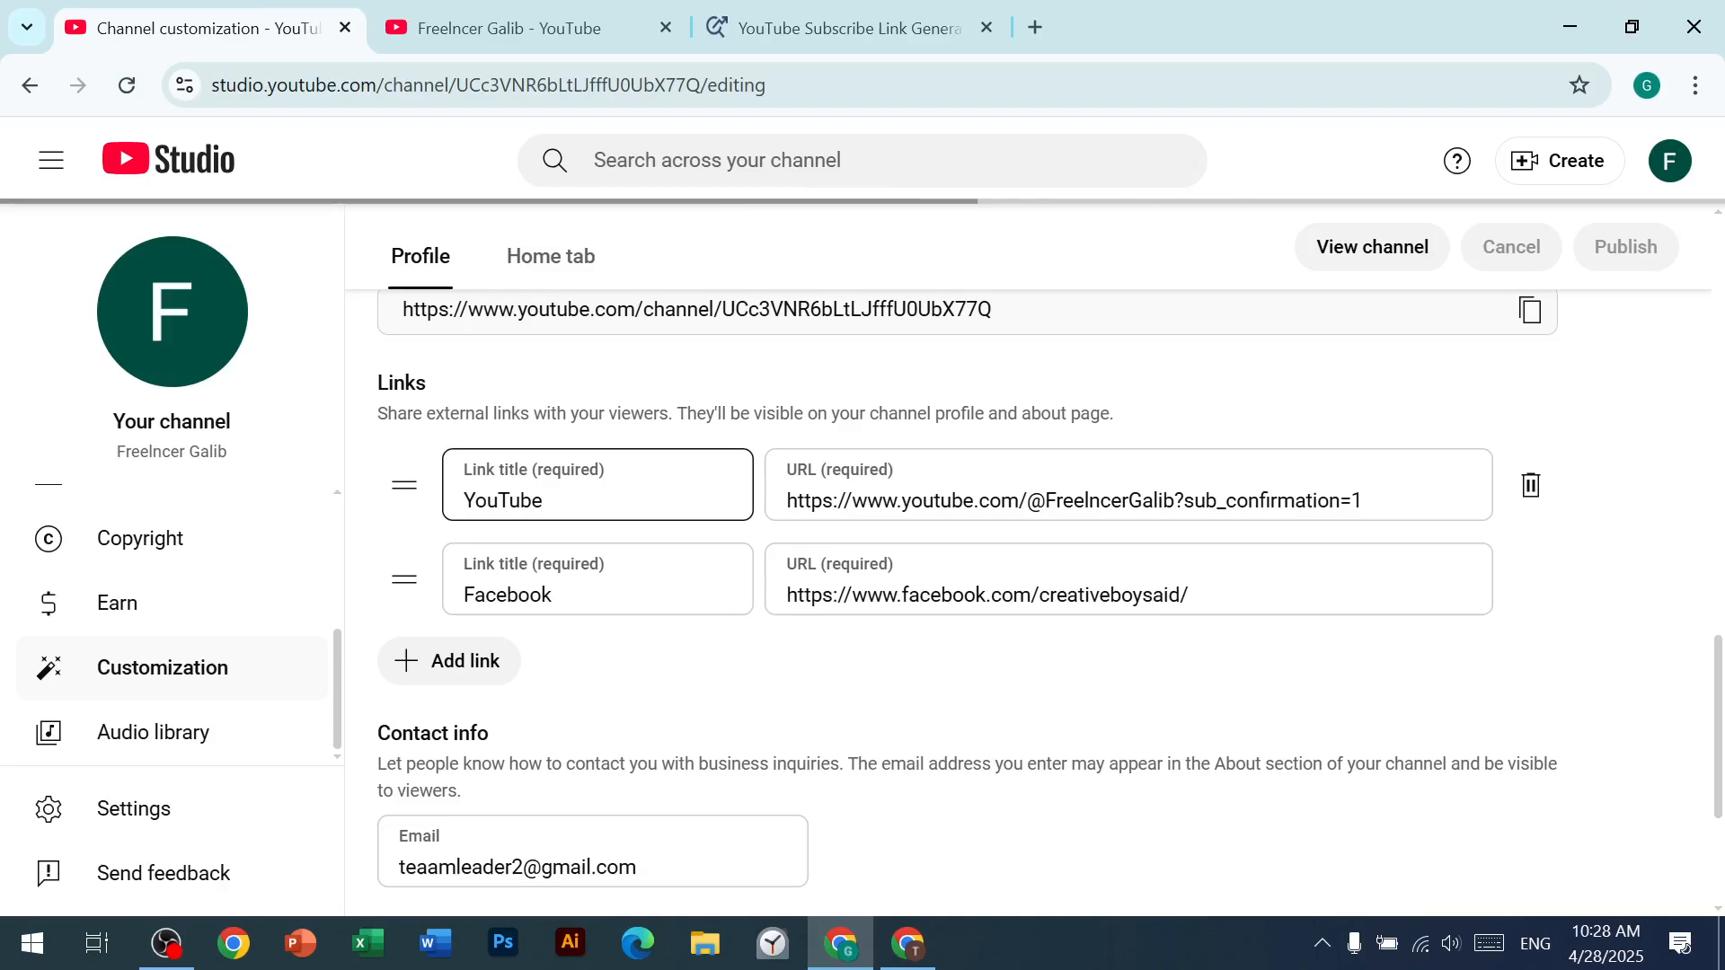
pyautogui.click(421, 34)
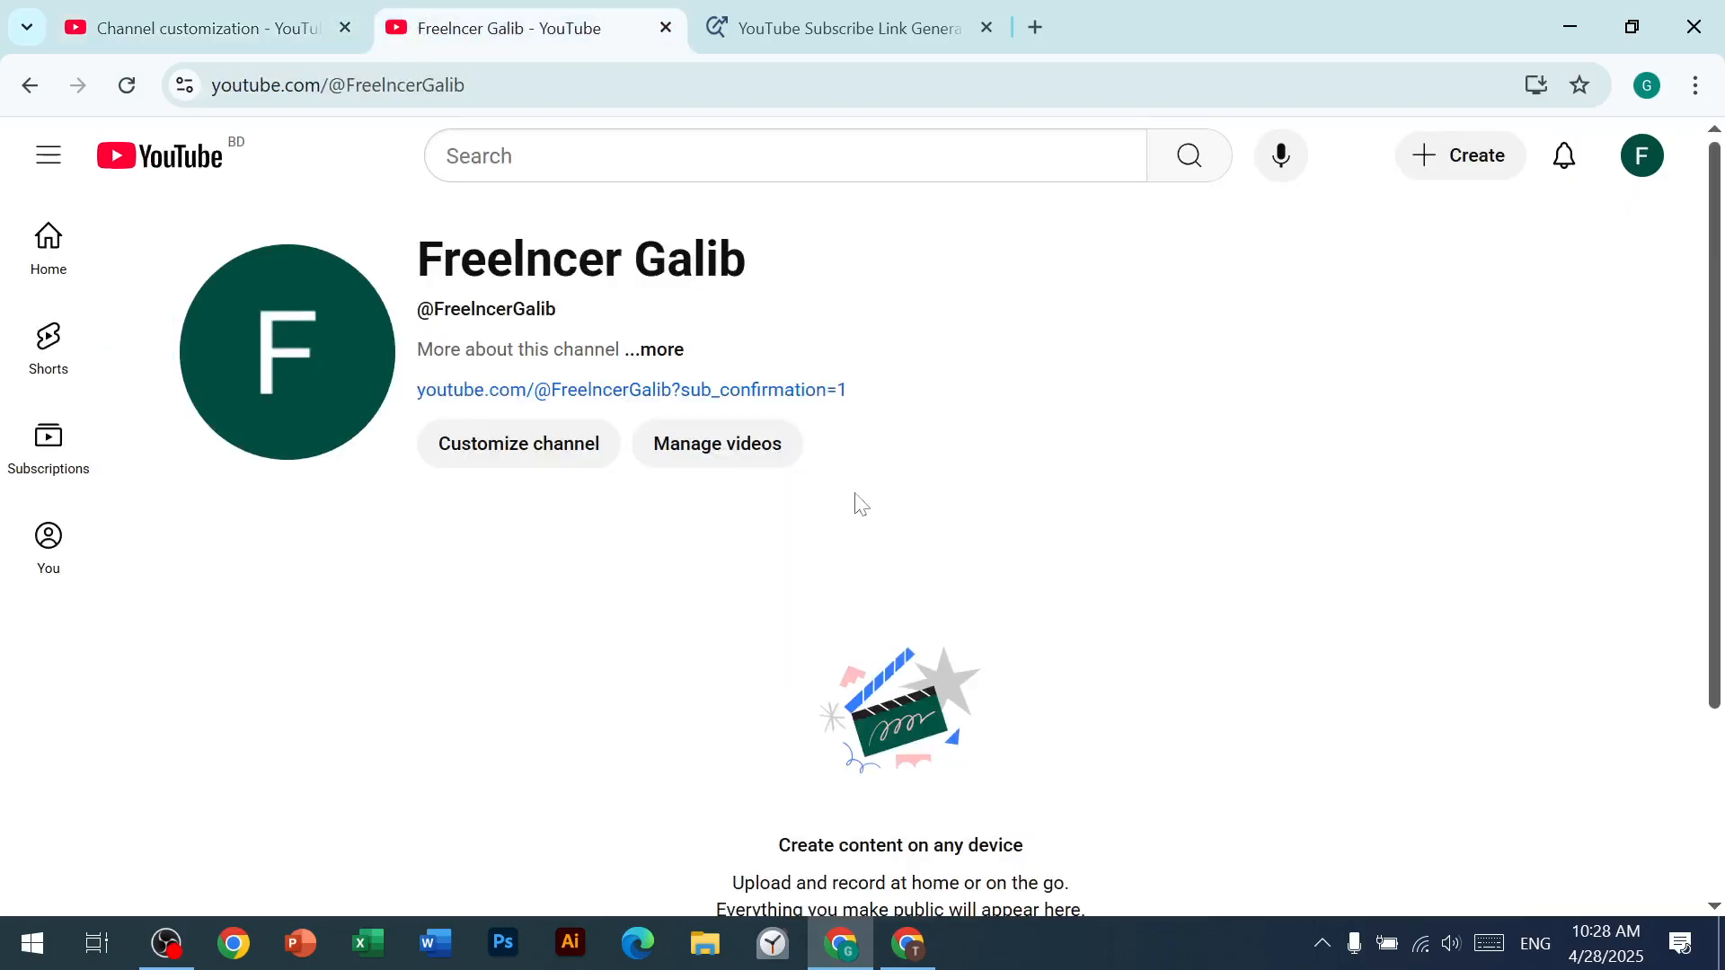
pyautogui.rightClick(604, 573)
pyautogui.click(812, 400)
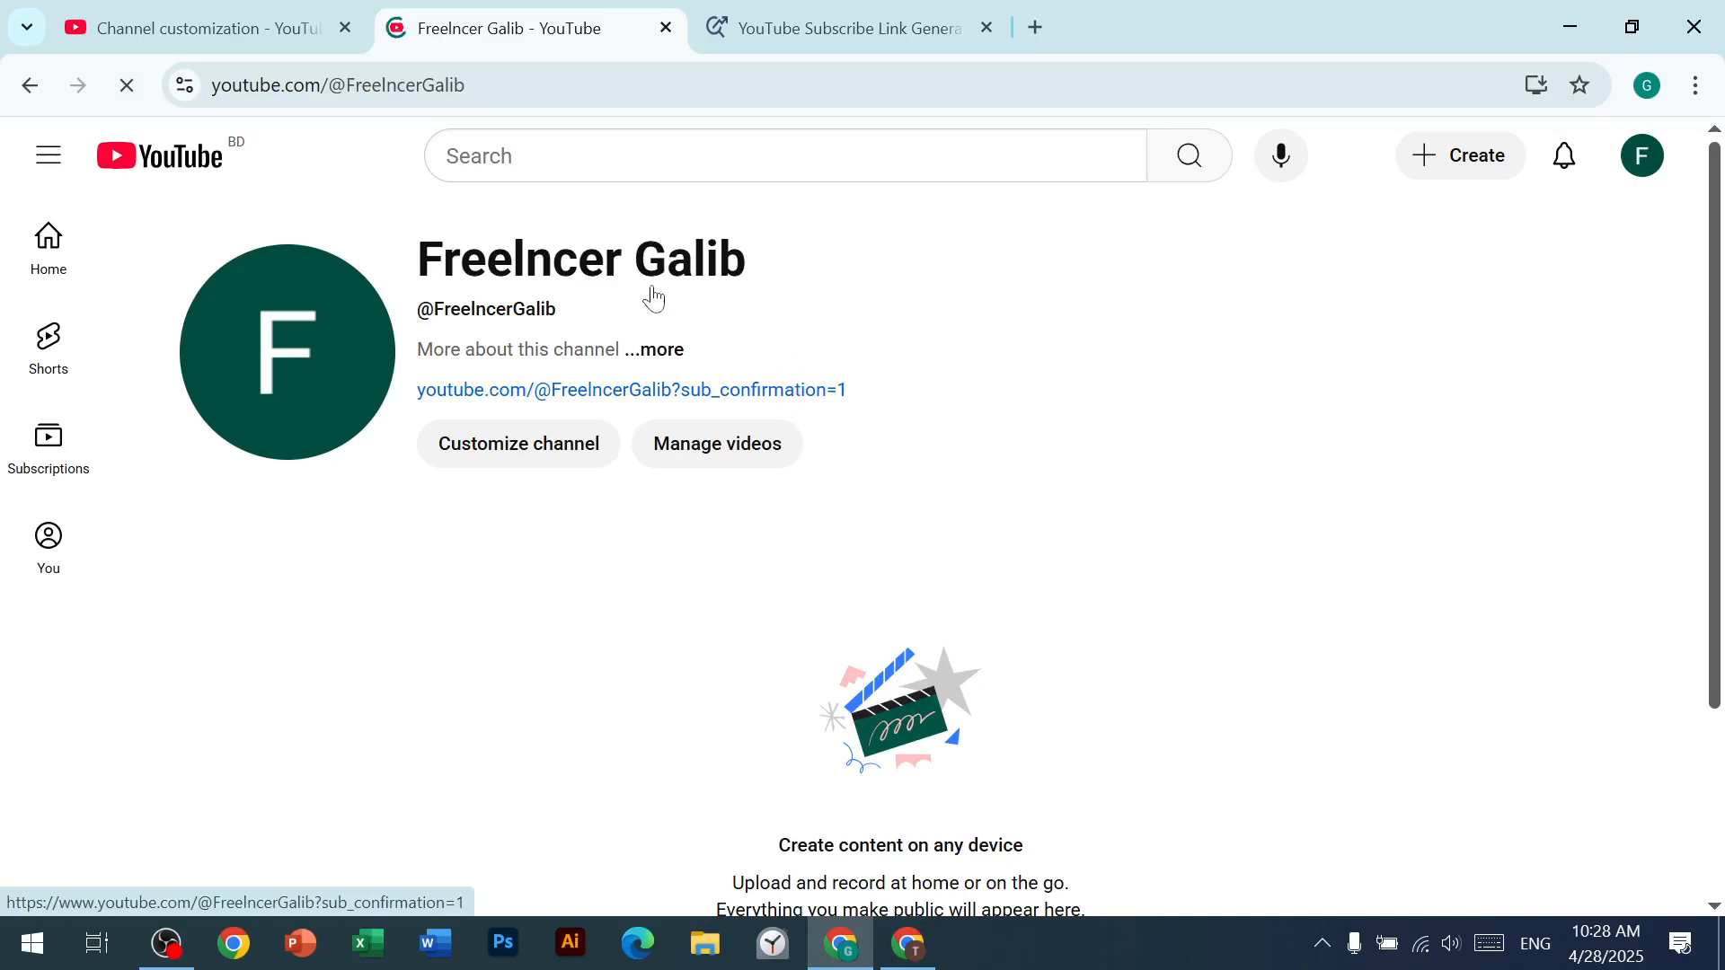
# Step: Test the Facebook link from the channel's about information, and close the Facebook page it opens
pyautogui.click(672, 352)
pyautogui.scroll(-1, 790, 516)
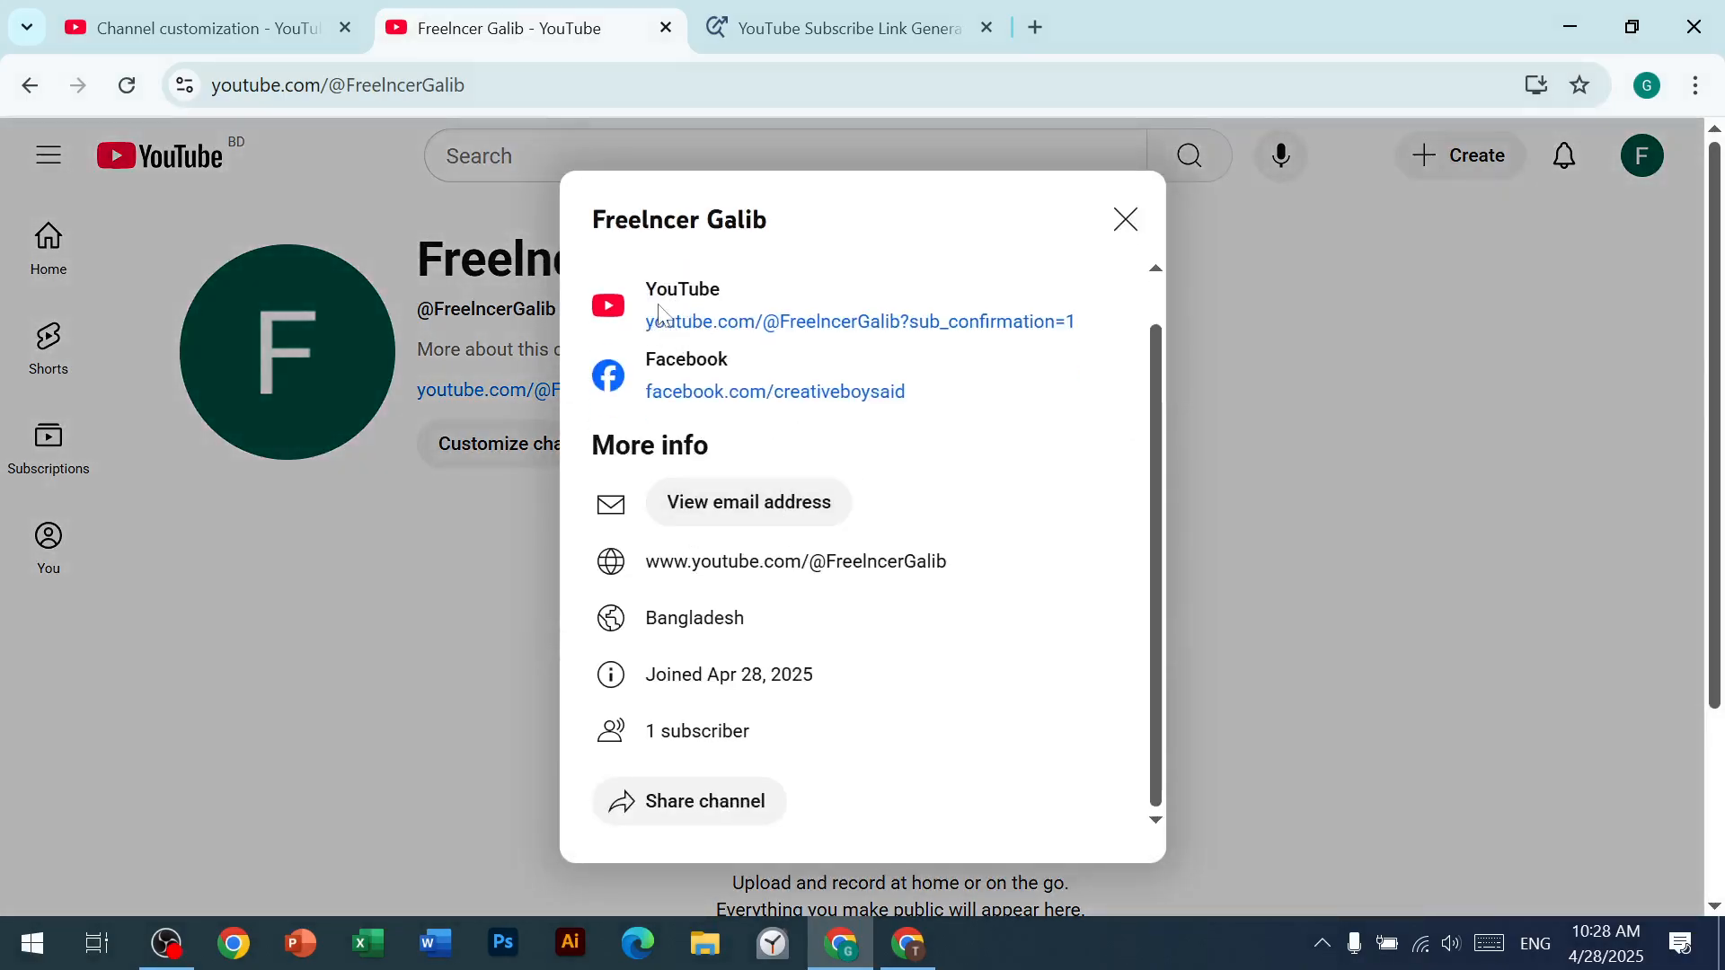
pyautogui.click(761, 398)
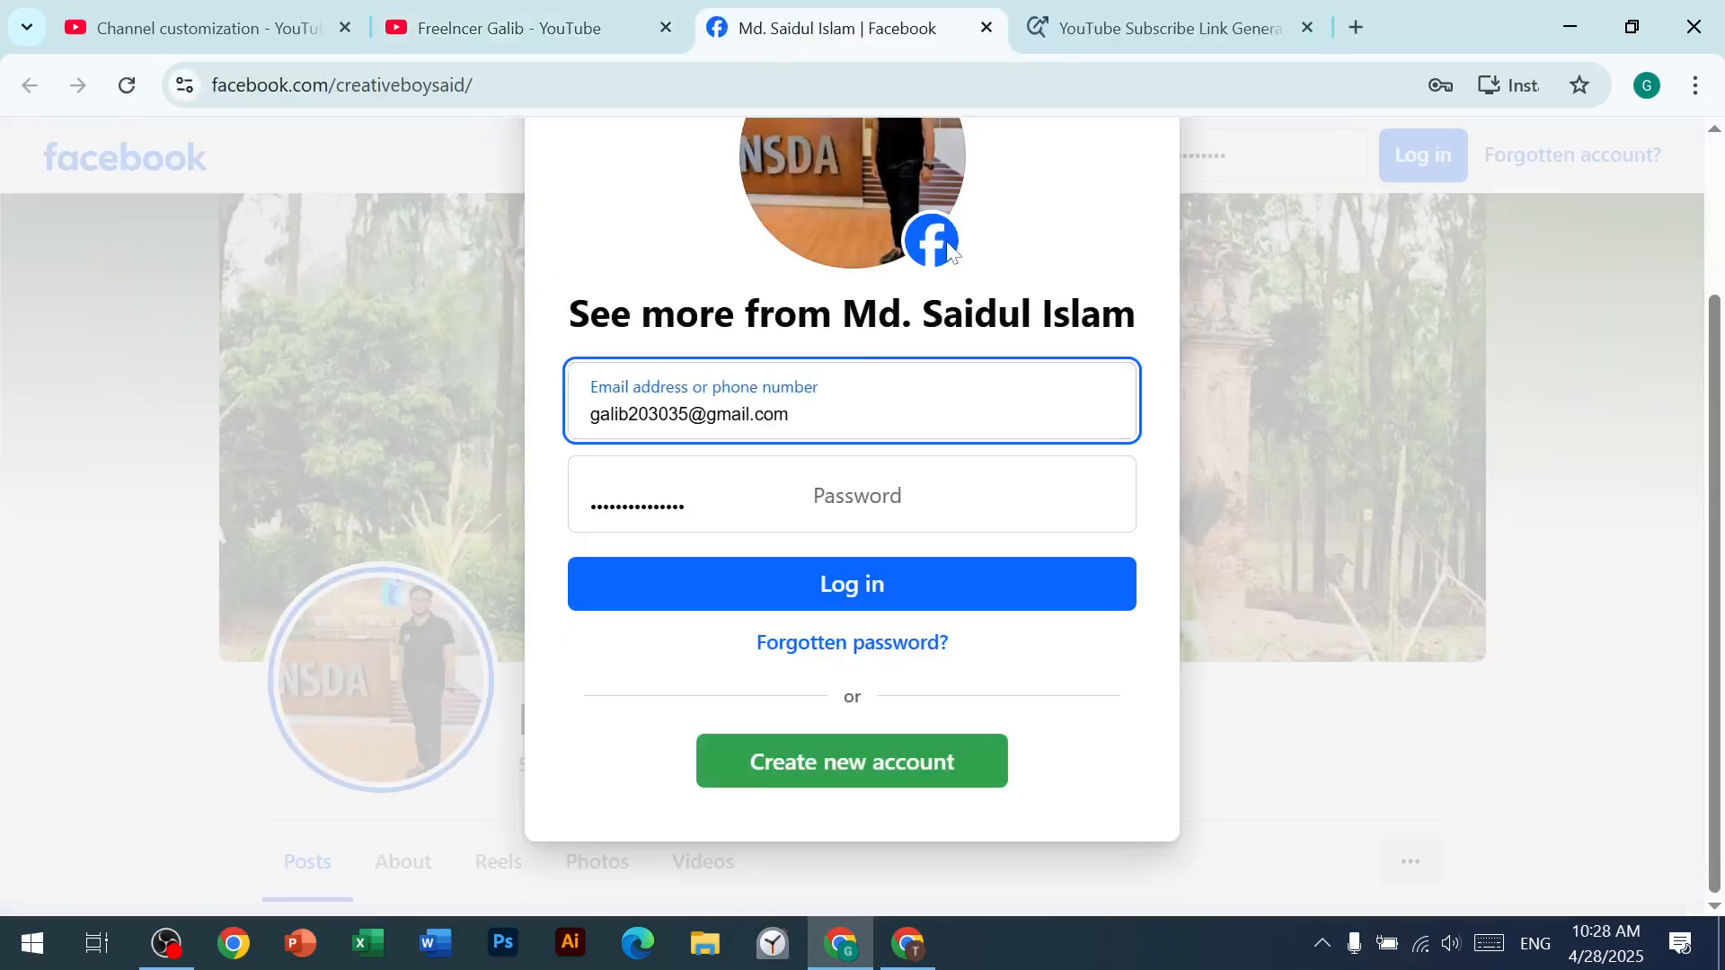
pyautogui.click(986, 28)
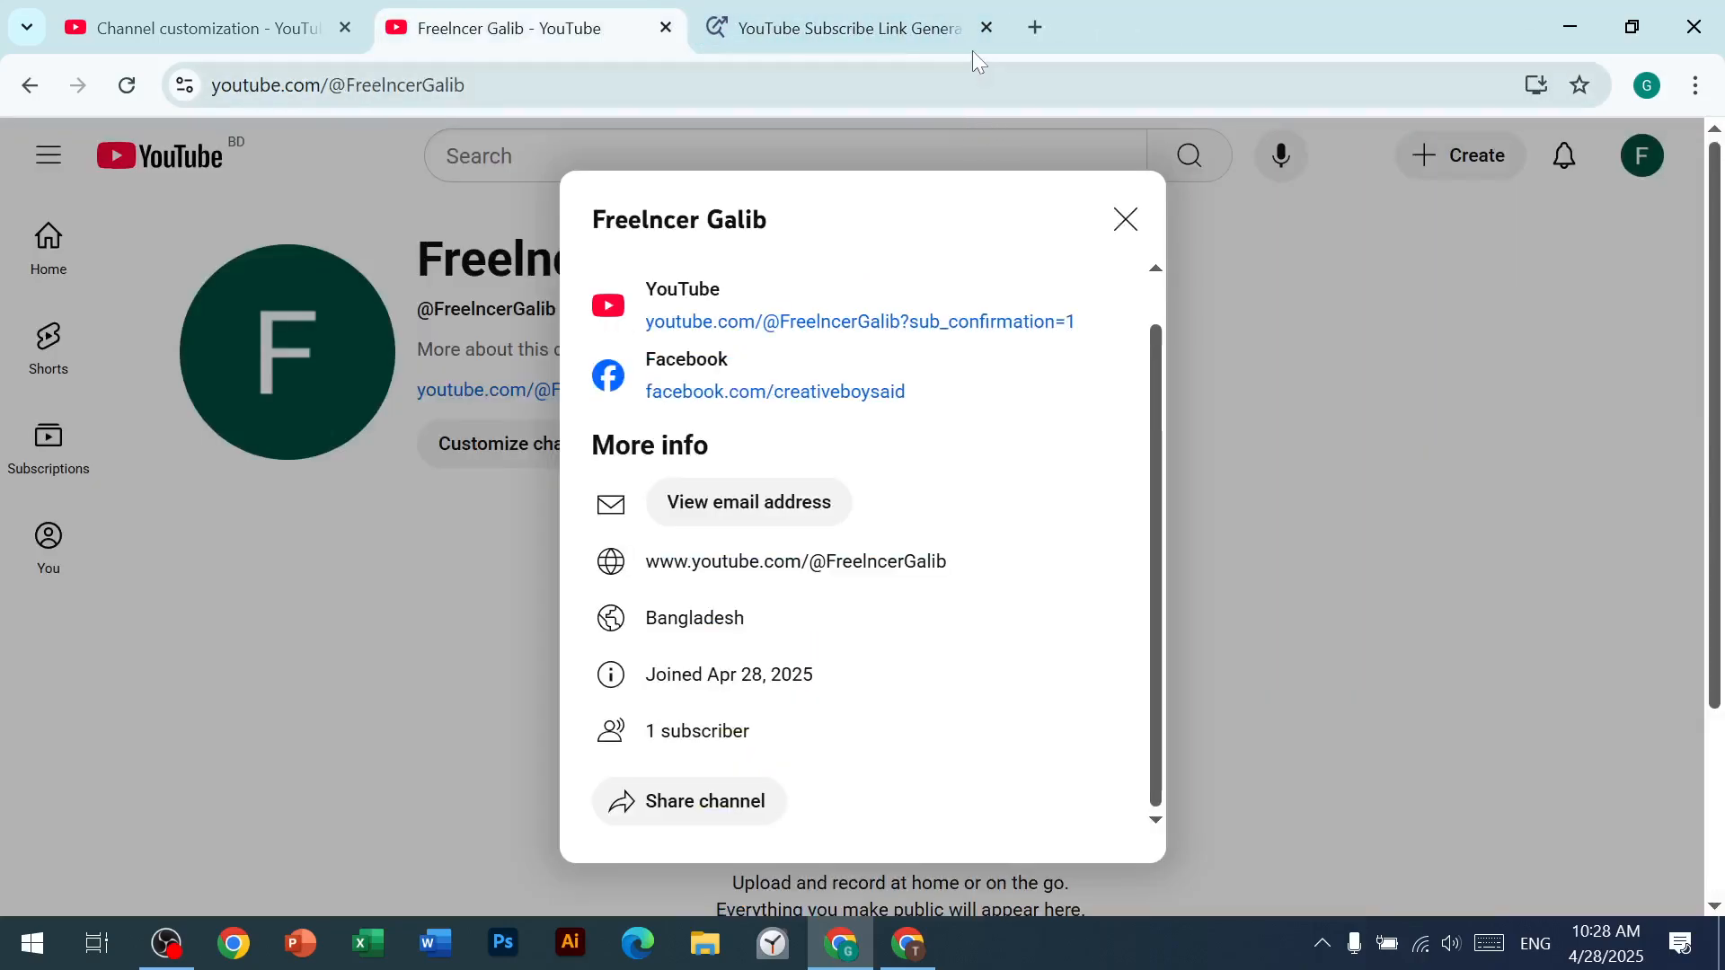
# Step: Close the subscribe link generator page and the channel's about information
pyautogui.click(986, 28)
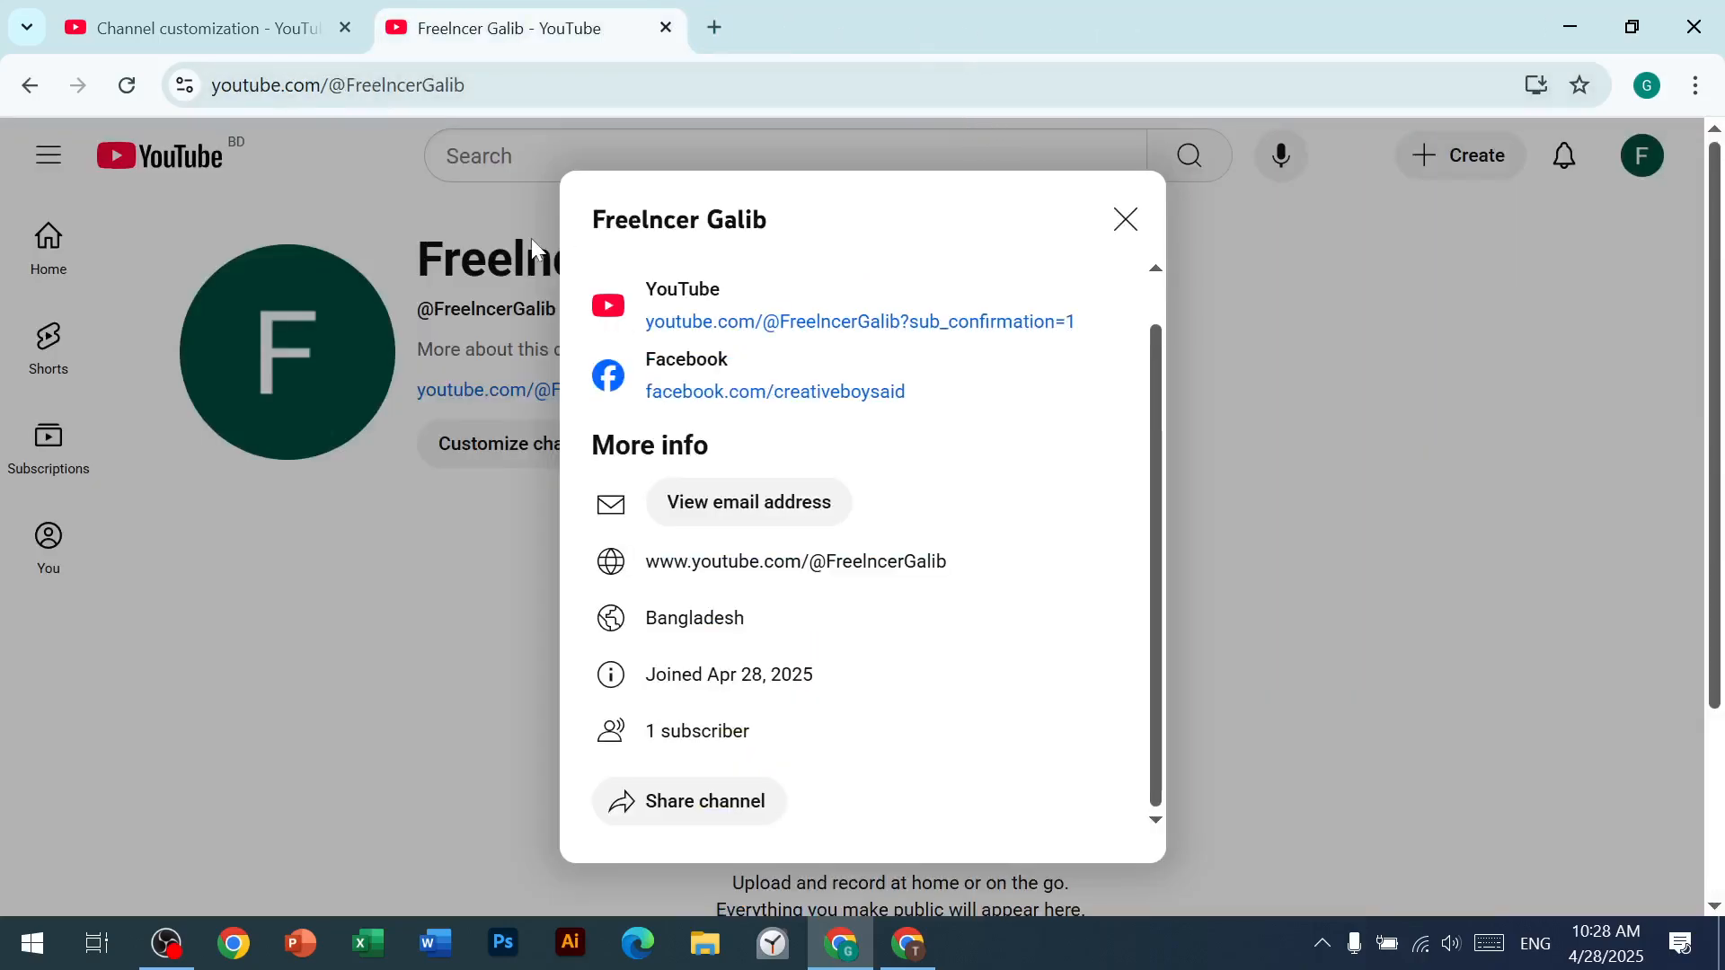
pyautogui.click(1126, 222)
pyautogui.scroll(-3, 665, 458)
pyautogui.scroll(3, 185, 338)
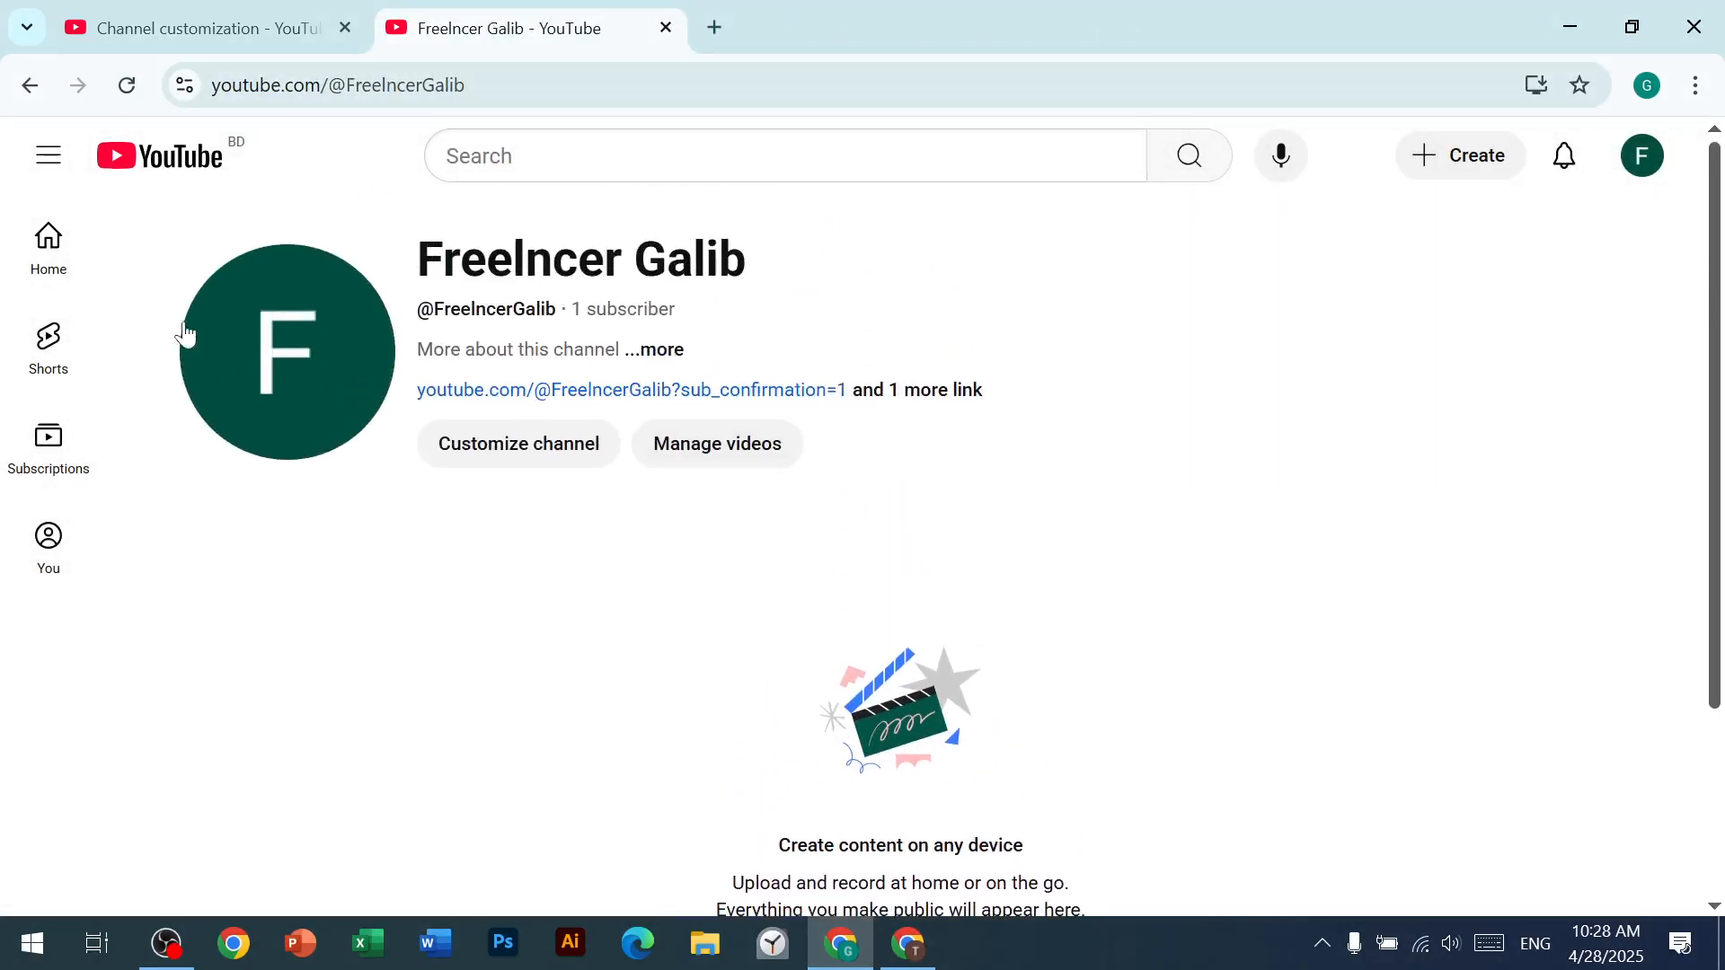
# Step: Return to channel customization and review the profile sections from the banner image to the video watermark
pyautogui.click(130, 10)
pyautogui.scroll(-4, 458, 504)
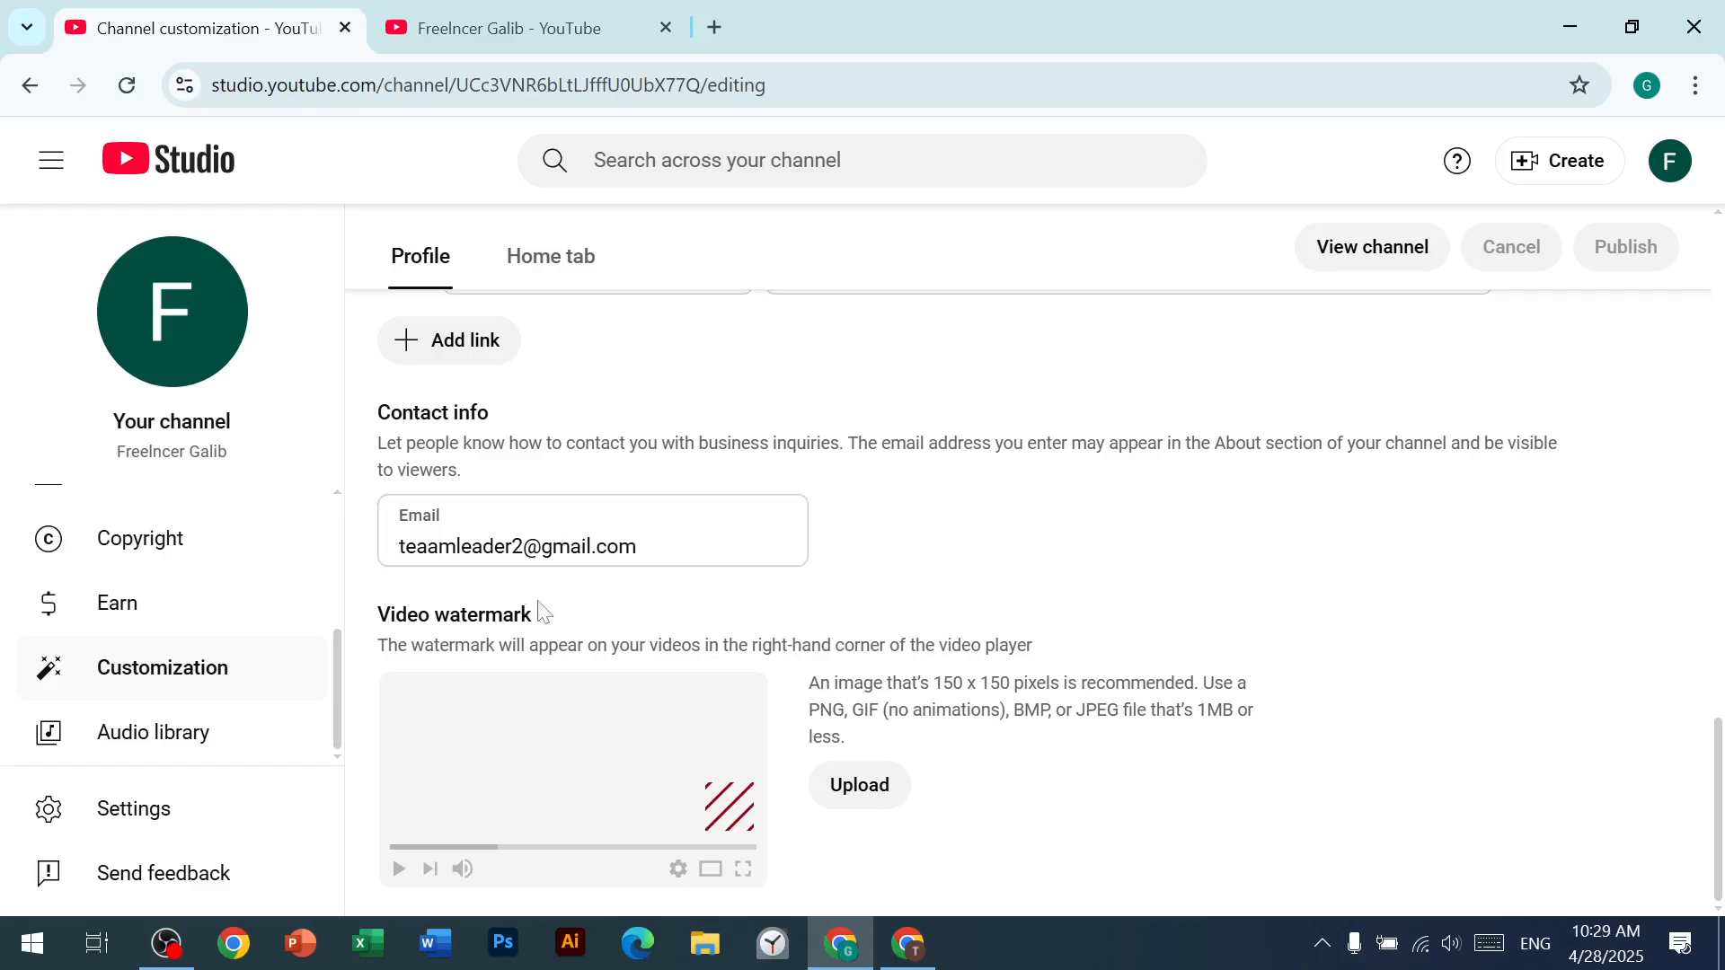
pyautogui.scroll(10, 458, 620)
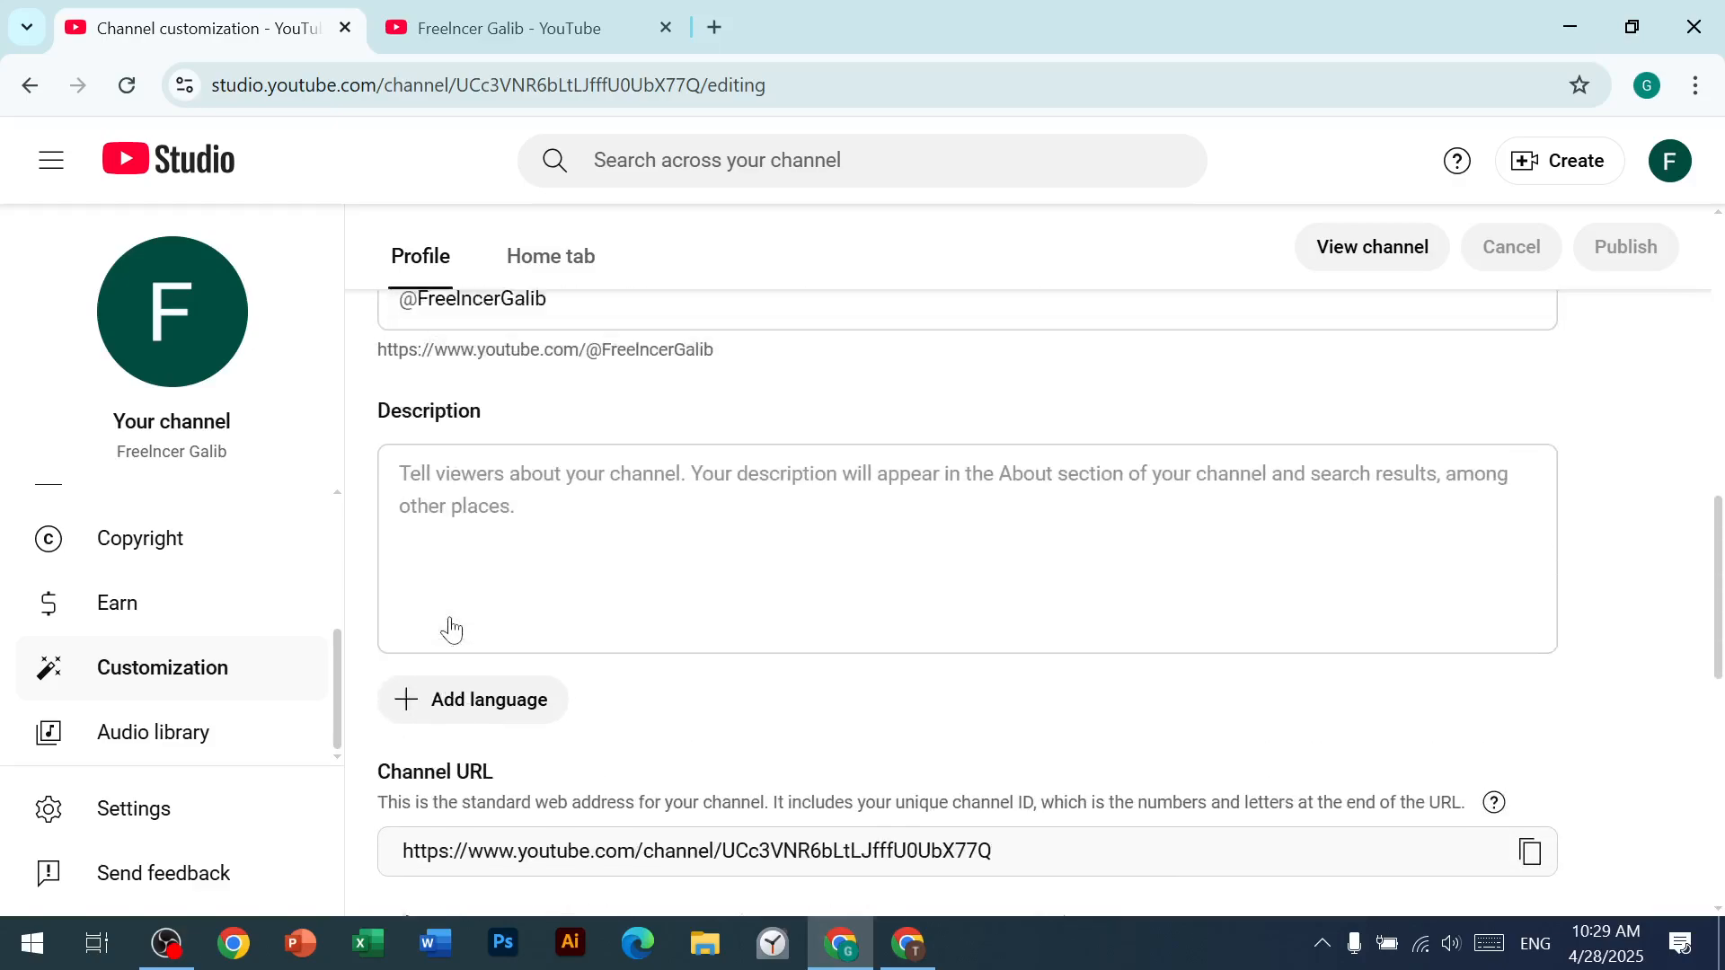
pyautogui.scroll(10, 452, 630)
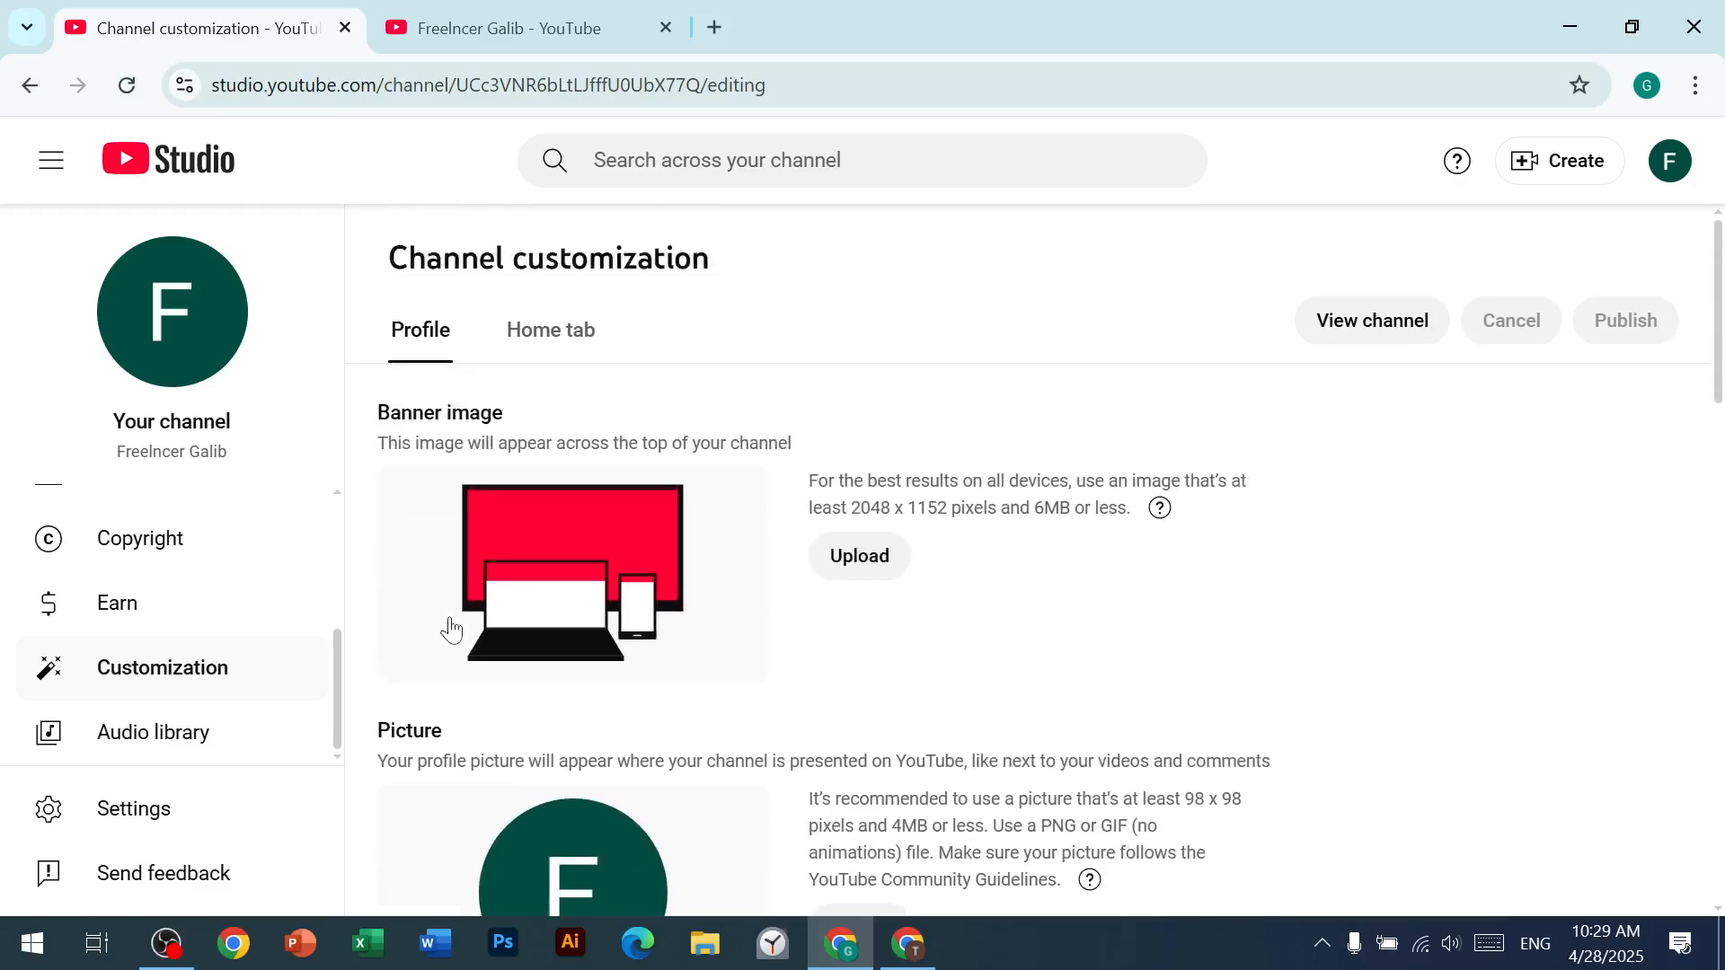
pyautogui.scroll(-15, 452, 675)
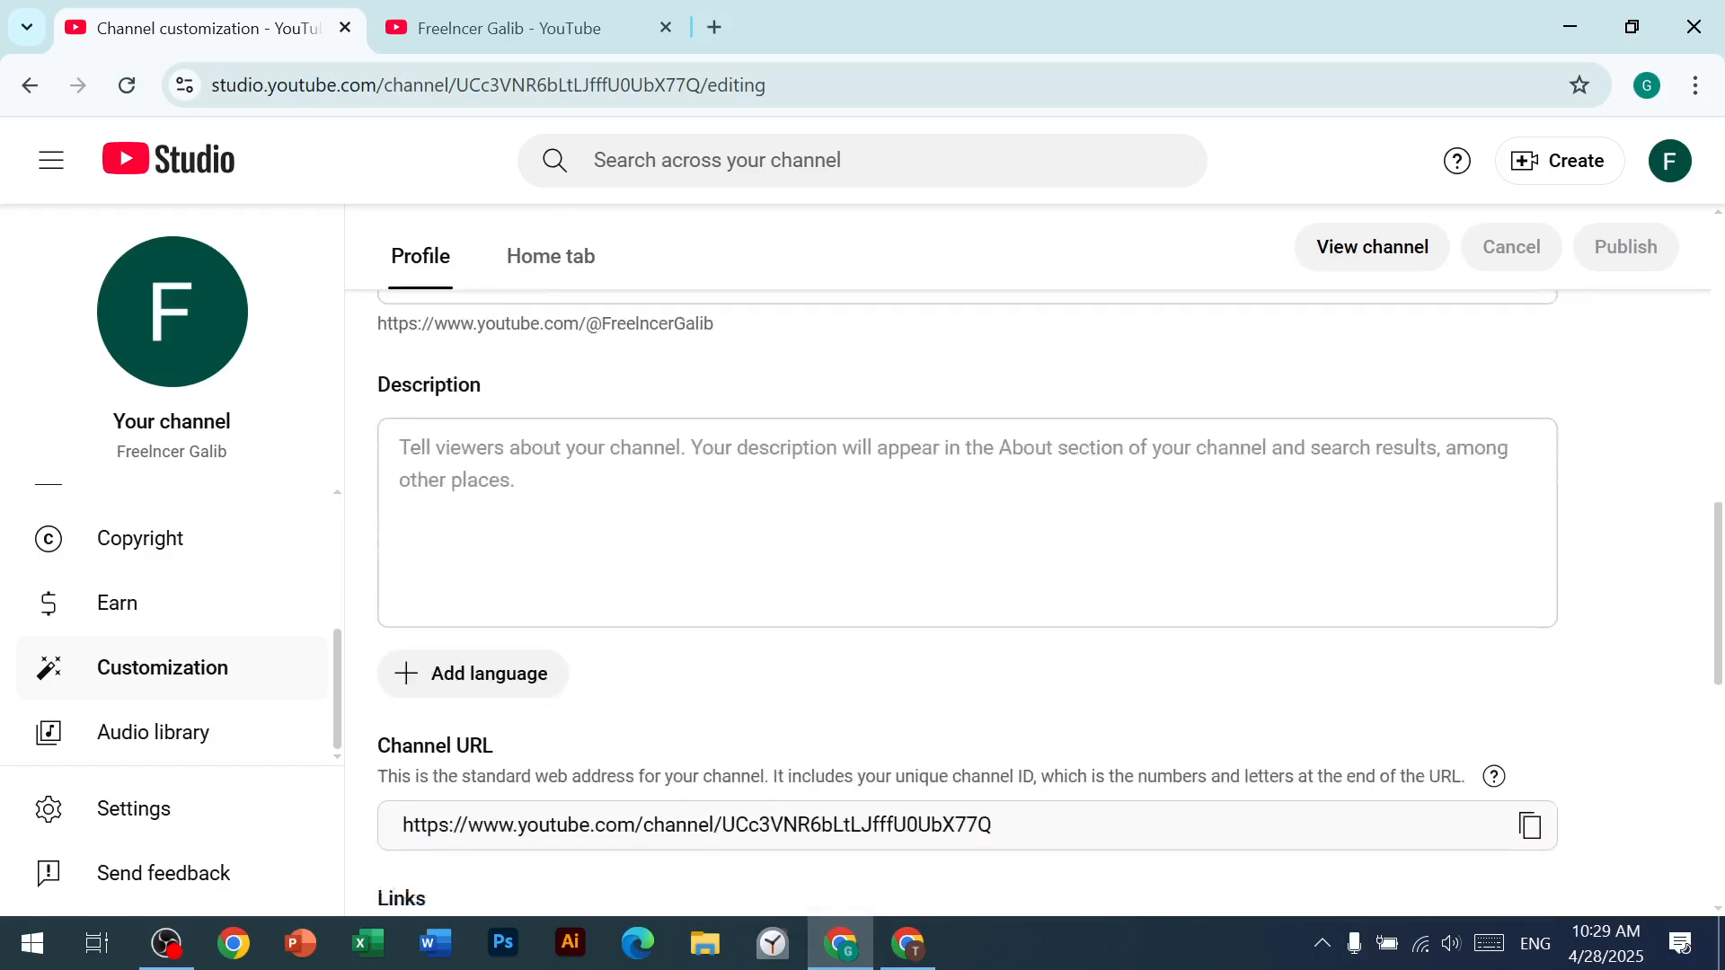
pyautogui.scroll(1, 503, 772)
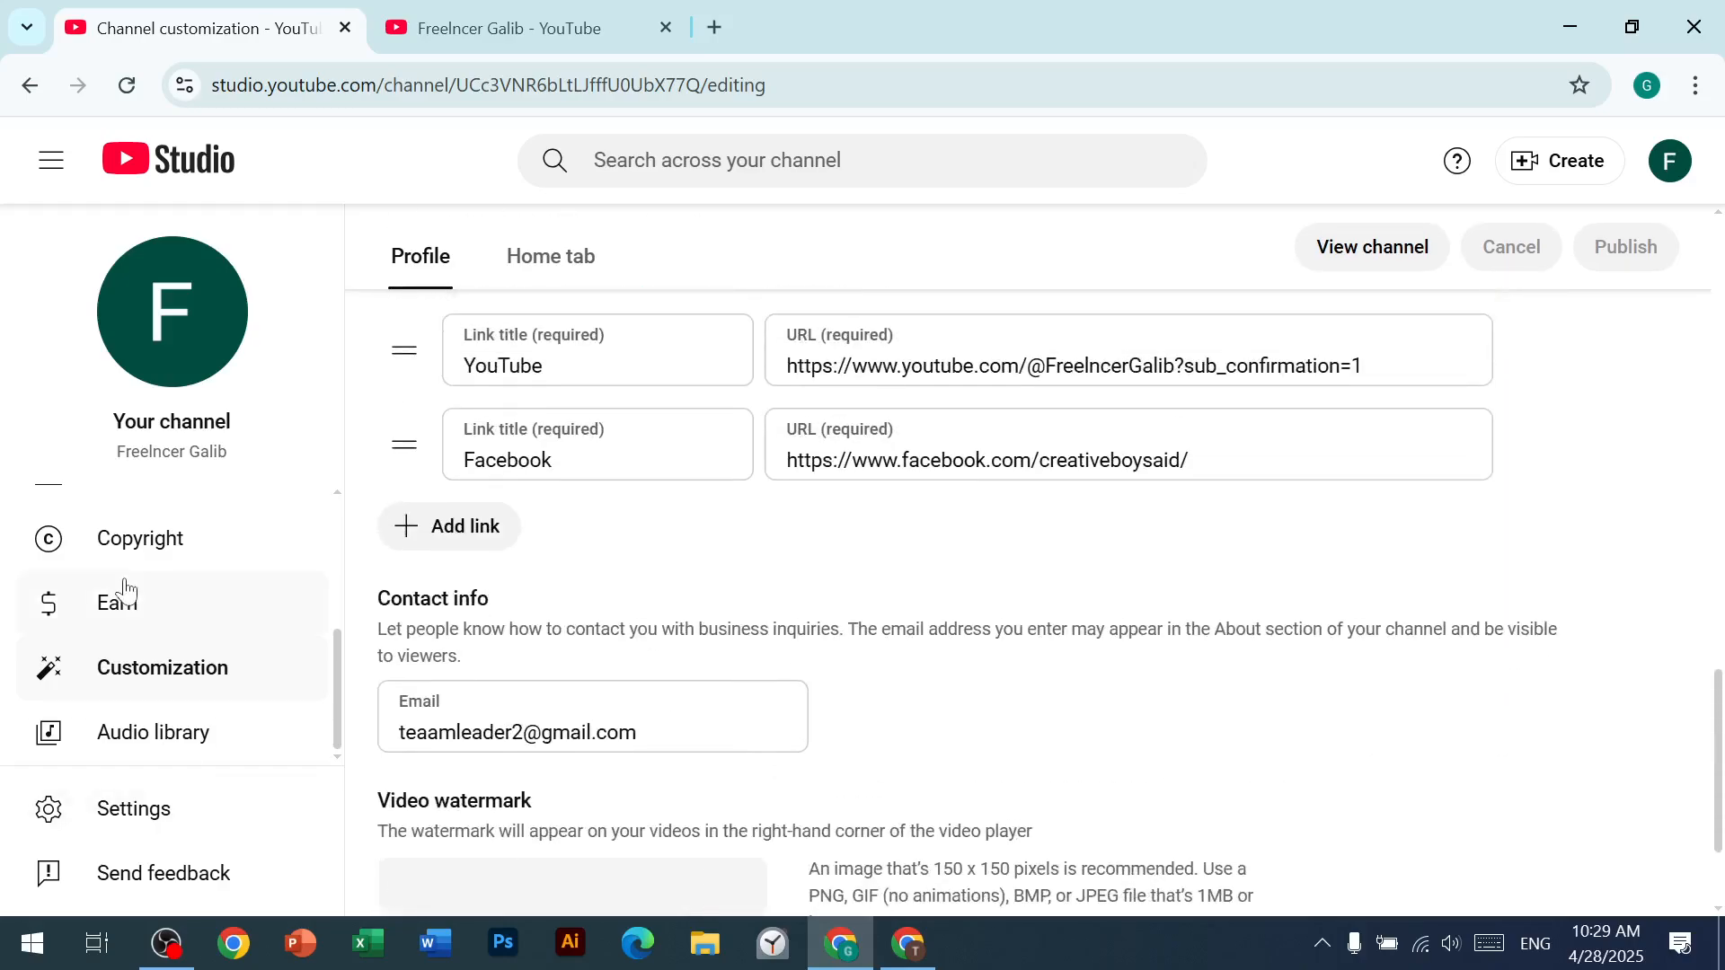
# Step: Examine the channel's advanced settings, from the audience choice to third-party training and other settings, and close the settings
pyautogui.click(144, 811)
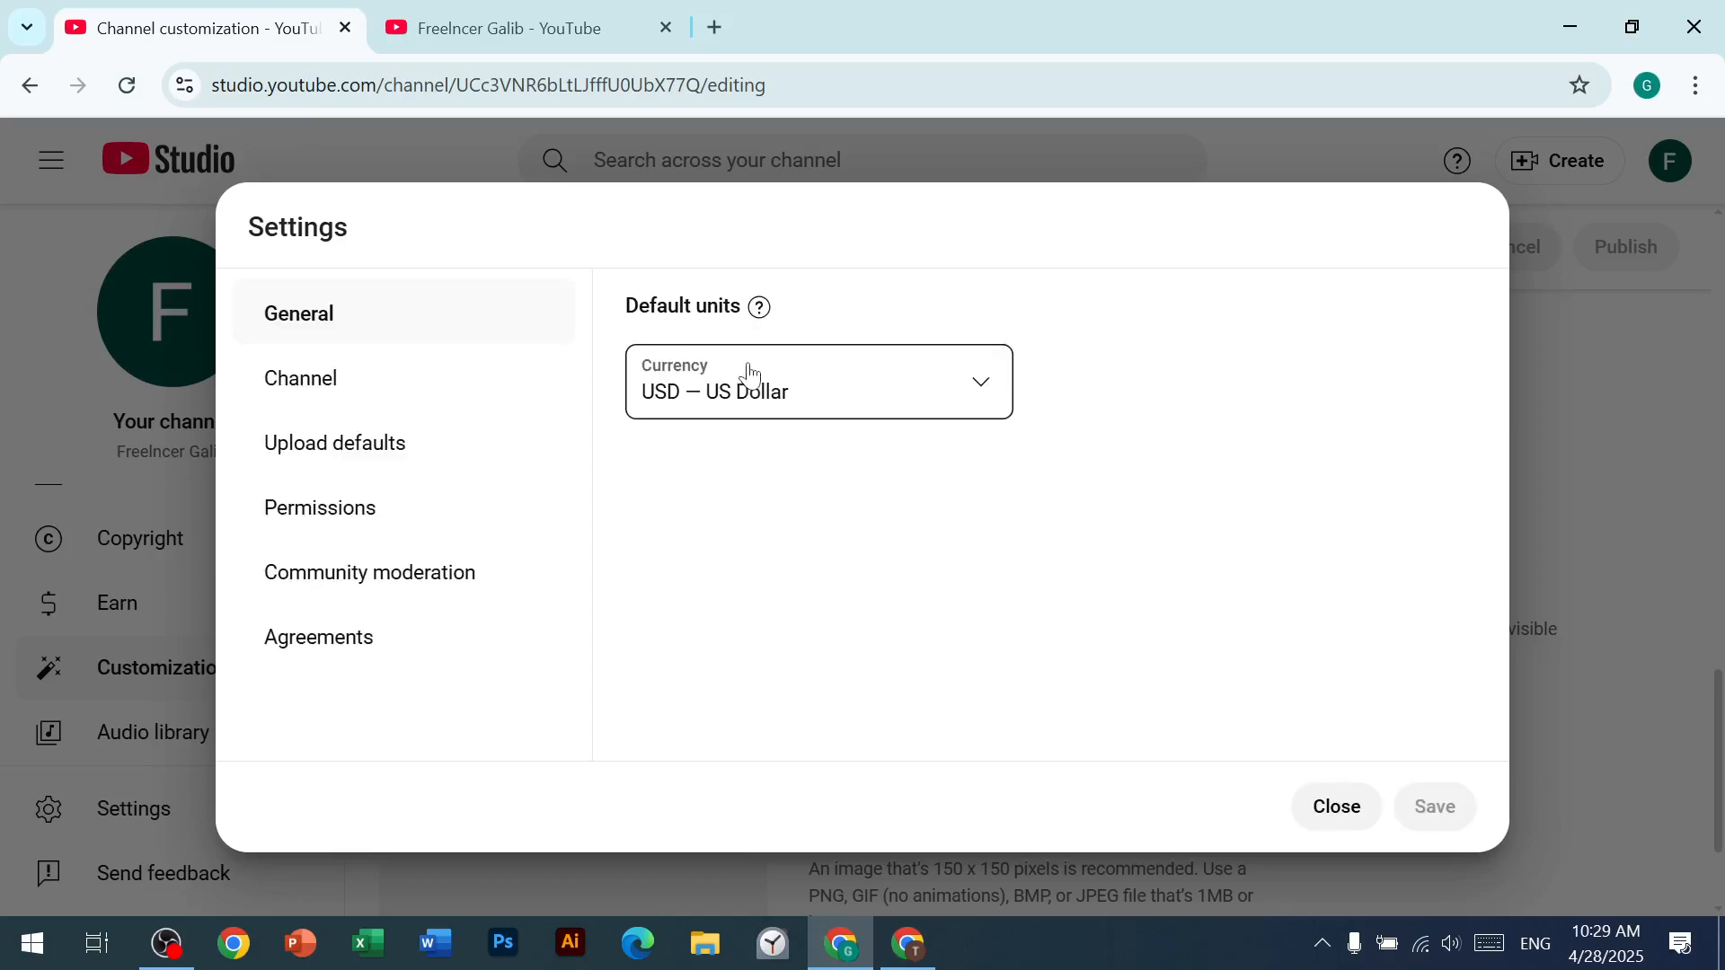
pyautogui.click(281, 389)
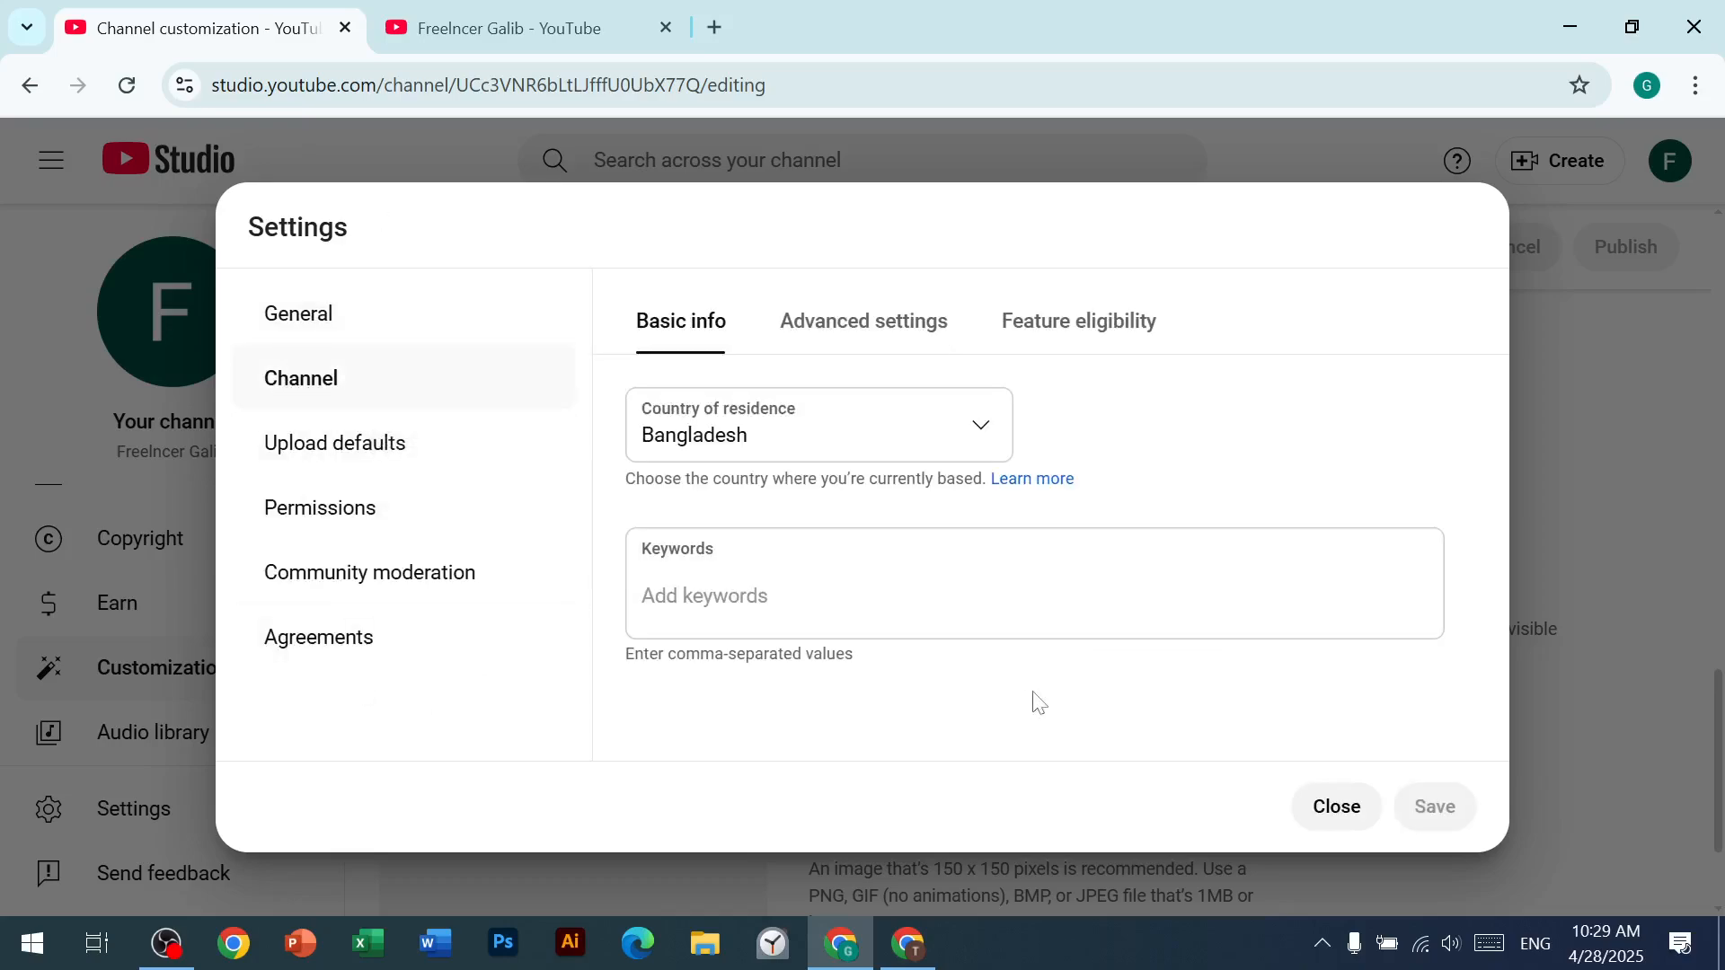
pyautogui.click(901, 320)
pyautogui.scroll(-5, 820, 648)
pyautogui.scroll(-5, 821, 649)
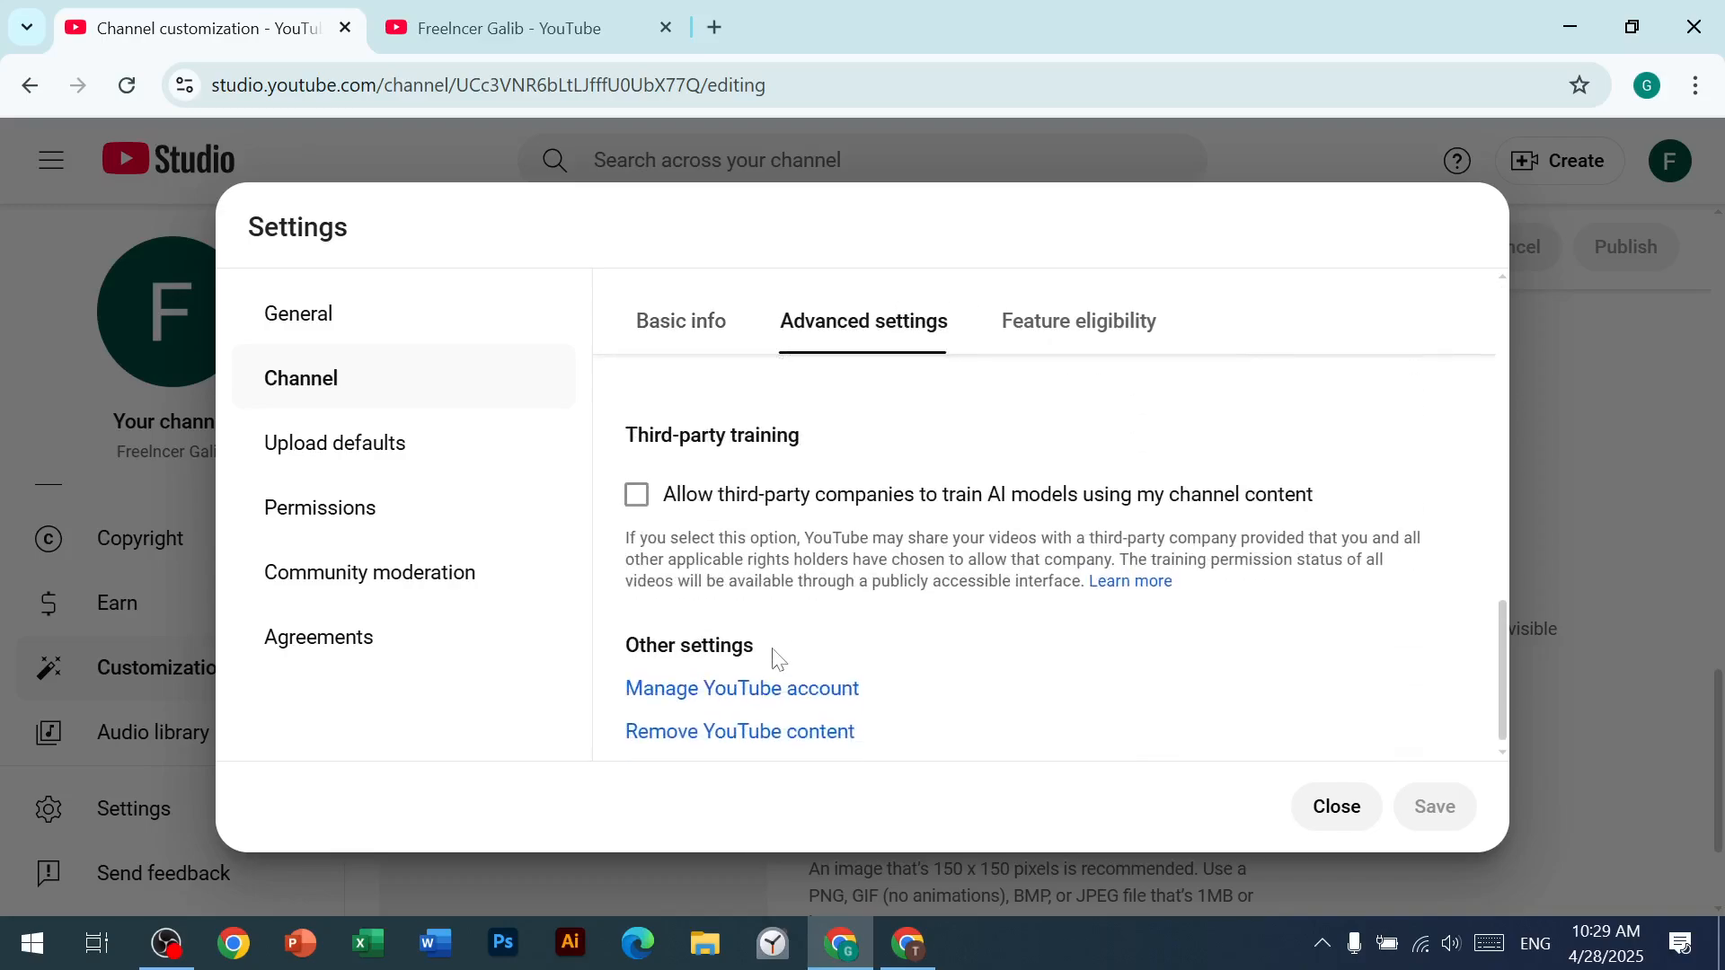
pyautogui.scroll(10, 750, 683)
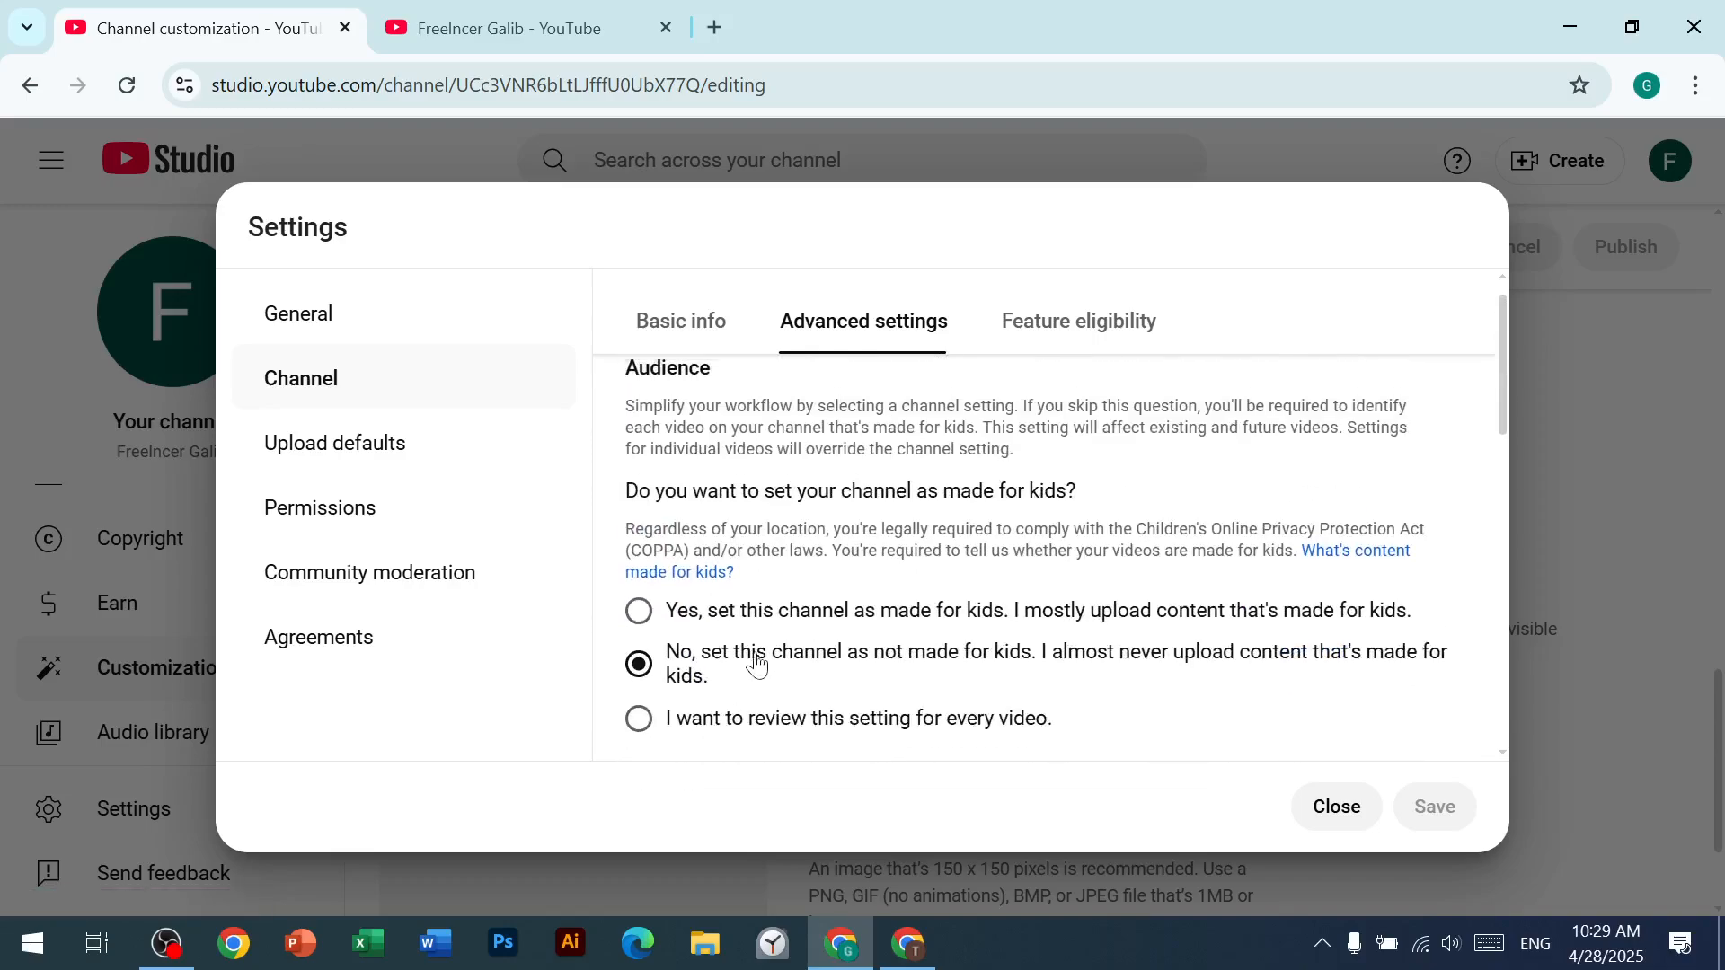
pyautogui.scroll(-9, 755, 659)
pyautogui.scroll(-1, 885, 595)
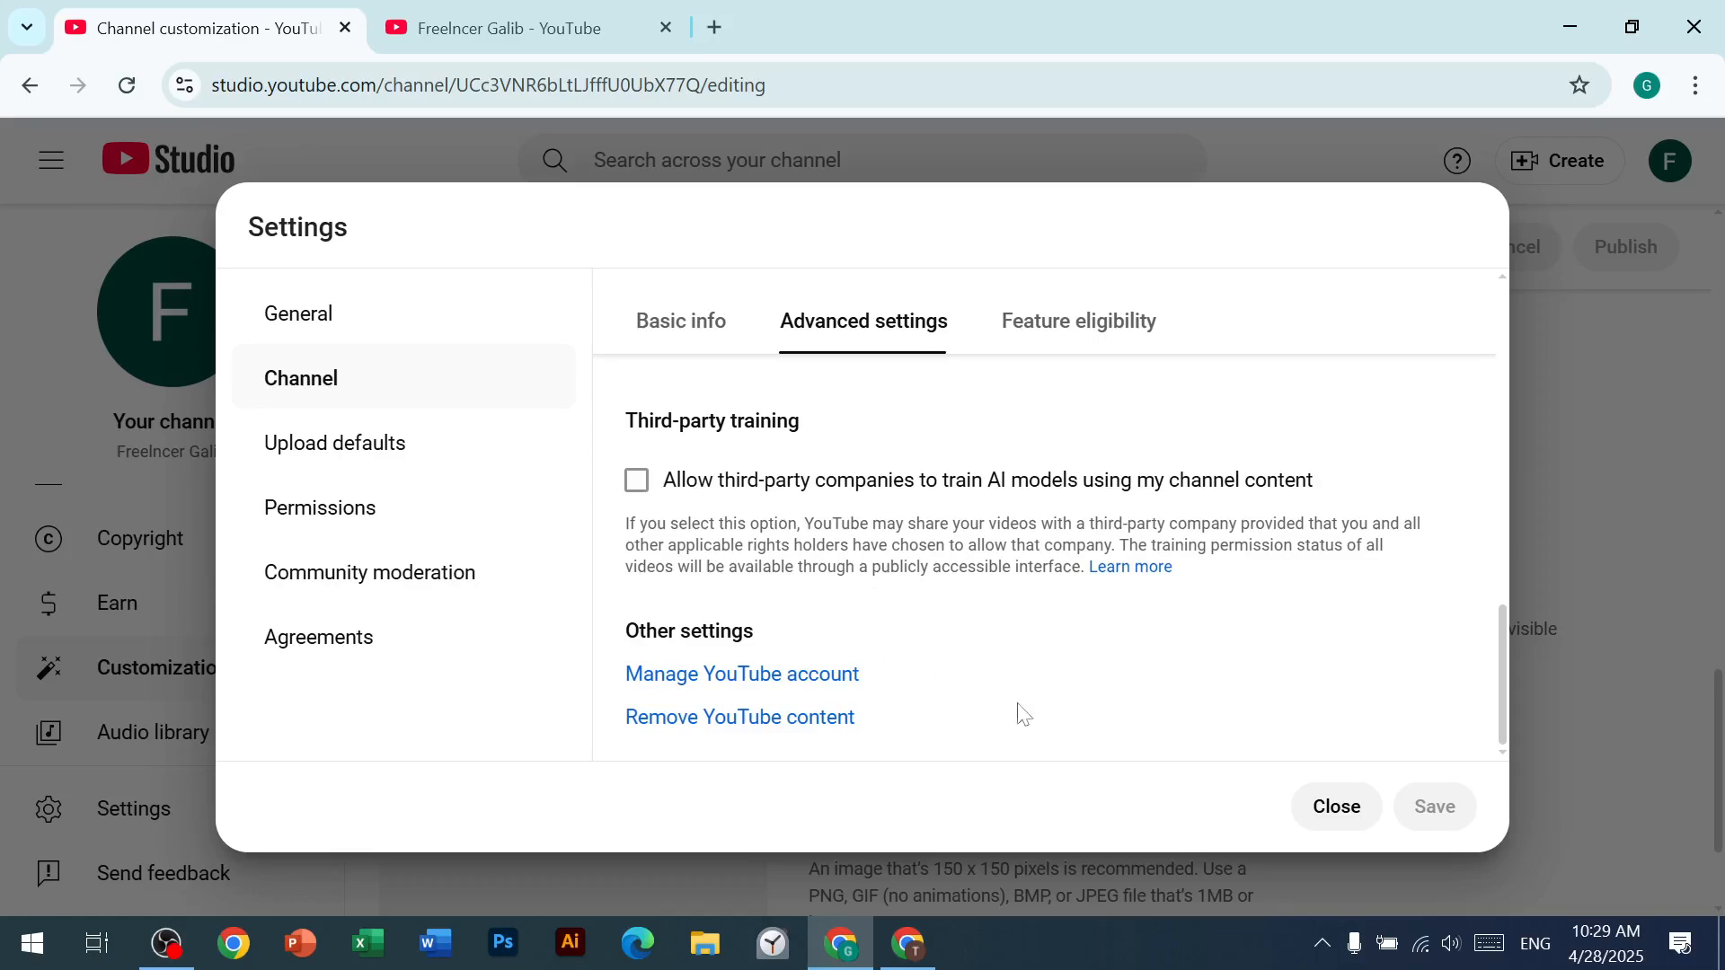
pyautogui.scroll(3, 1043, 557)
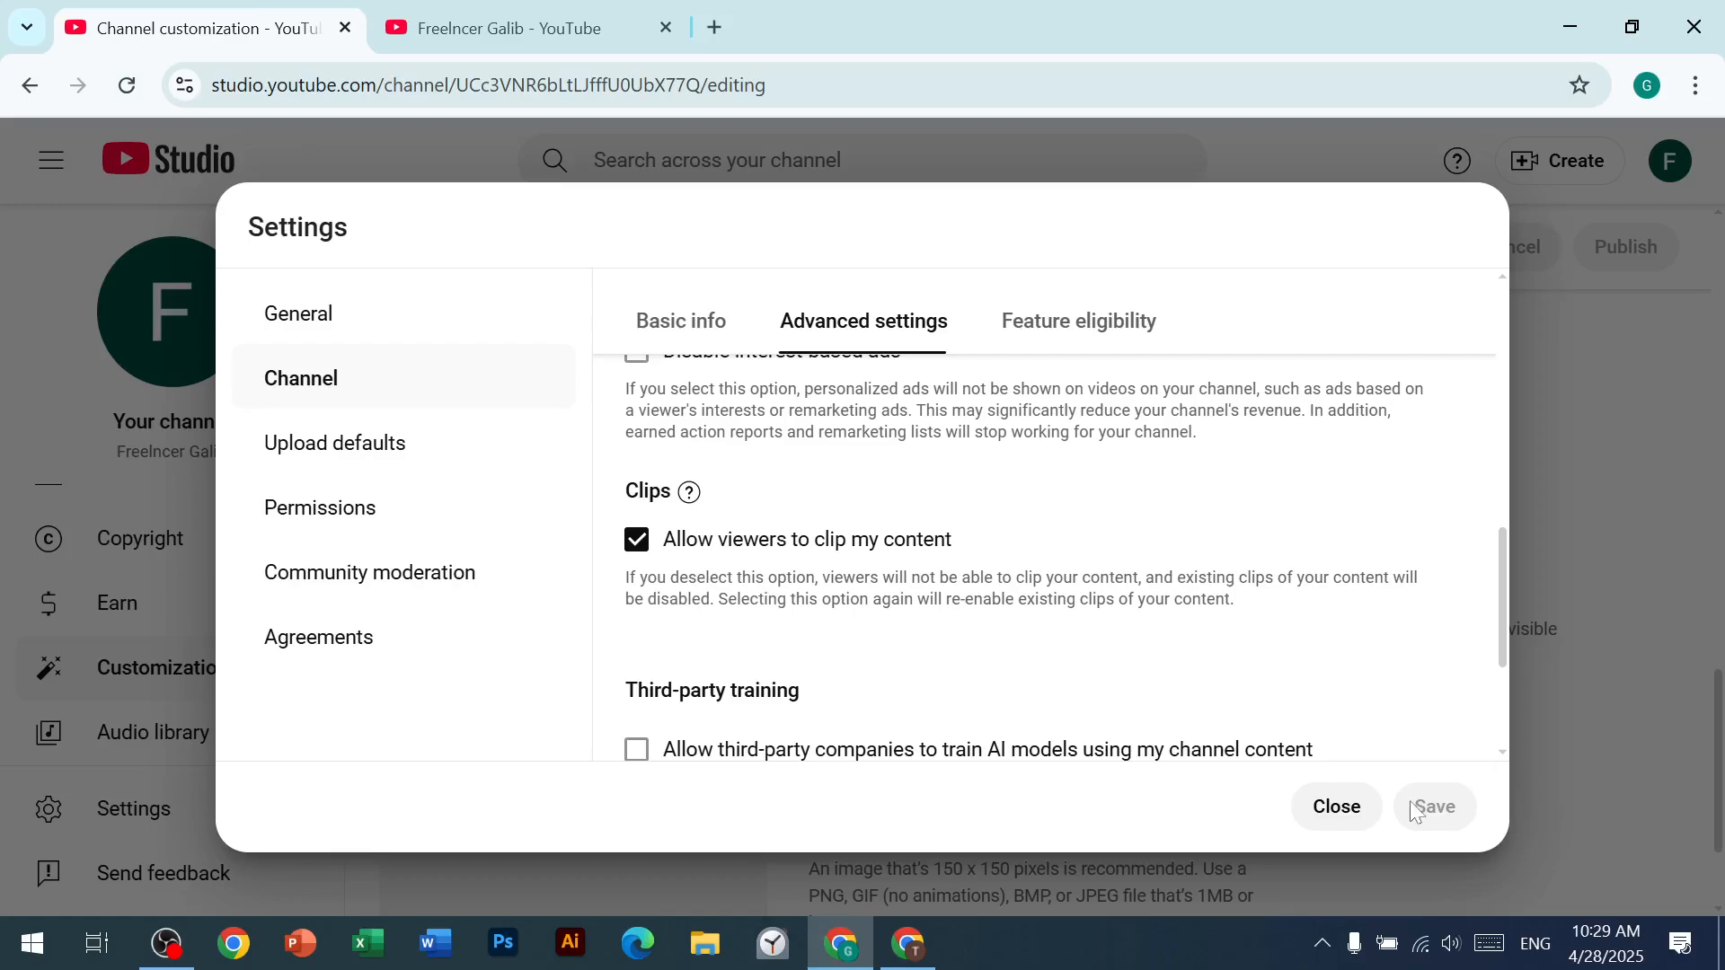
pyautogui.click(1338, 807)
# Step: Reopen the settings, go to YouTube account management from the channel's advanced settings, and close the public channel page
pyautogui.click(135, 811)
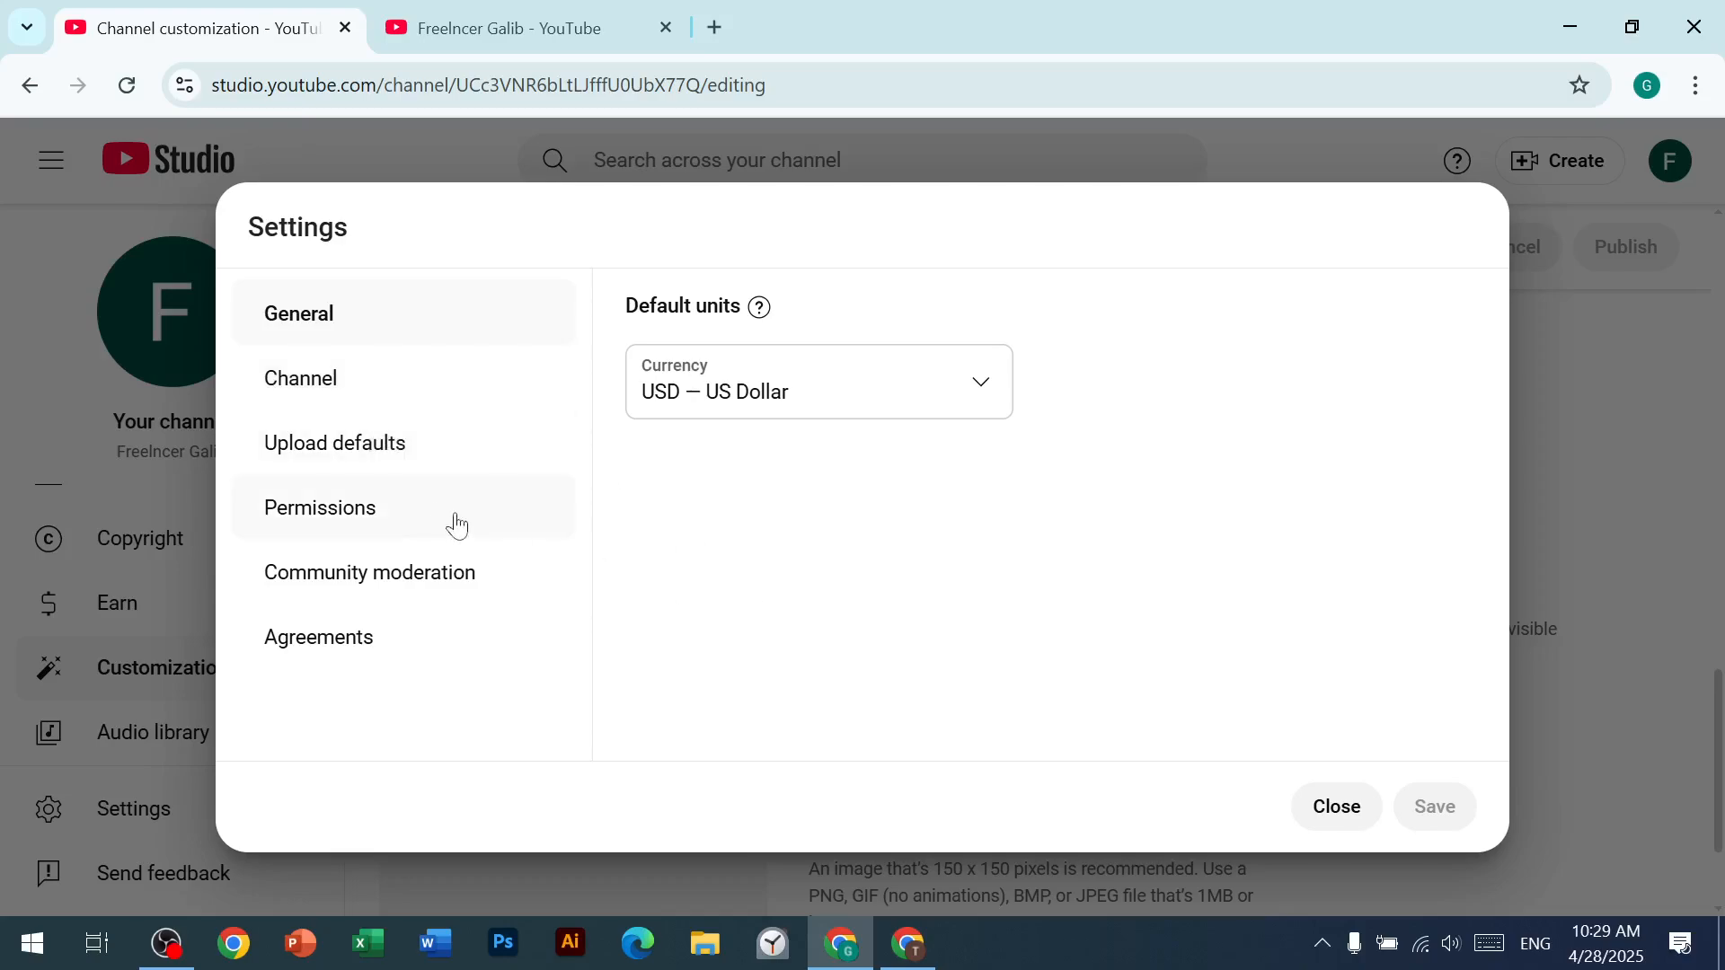
pyautogui.click(332, 398)
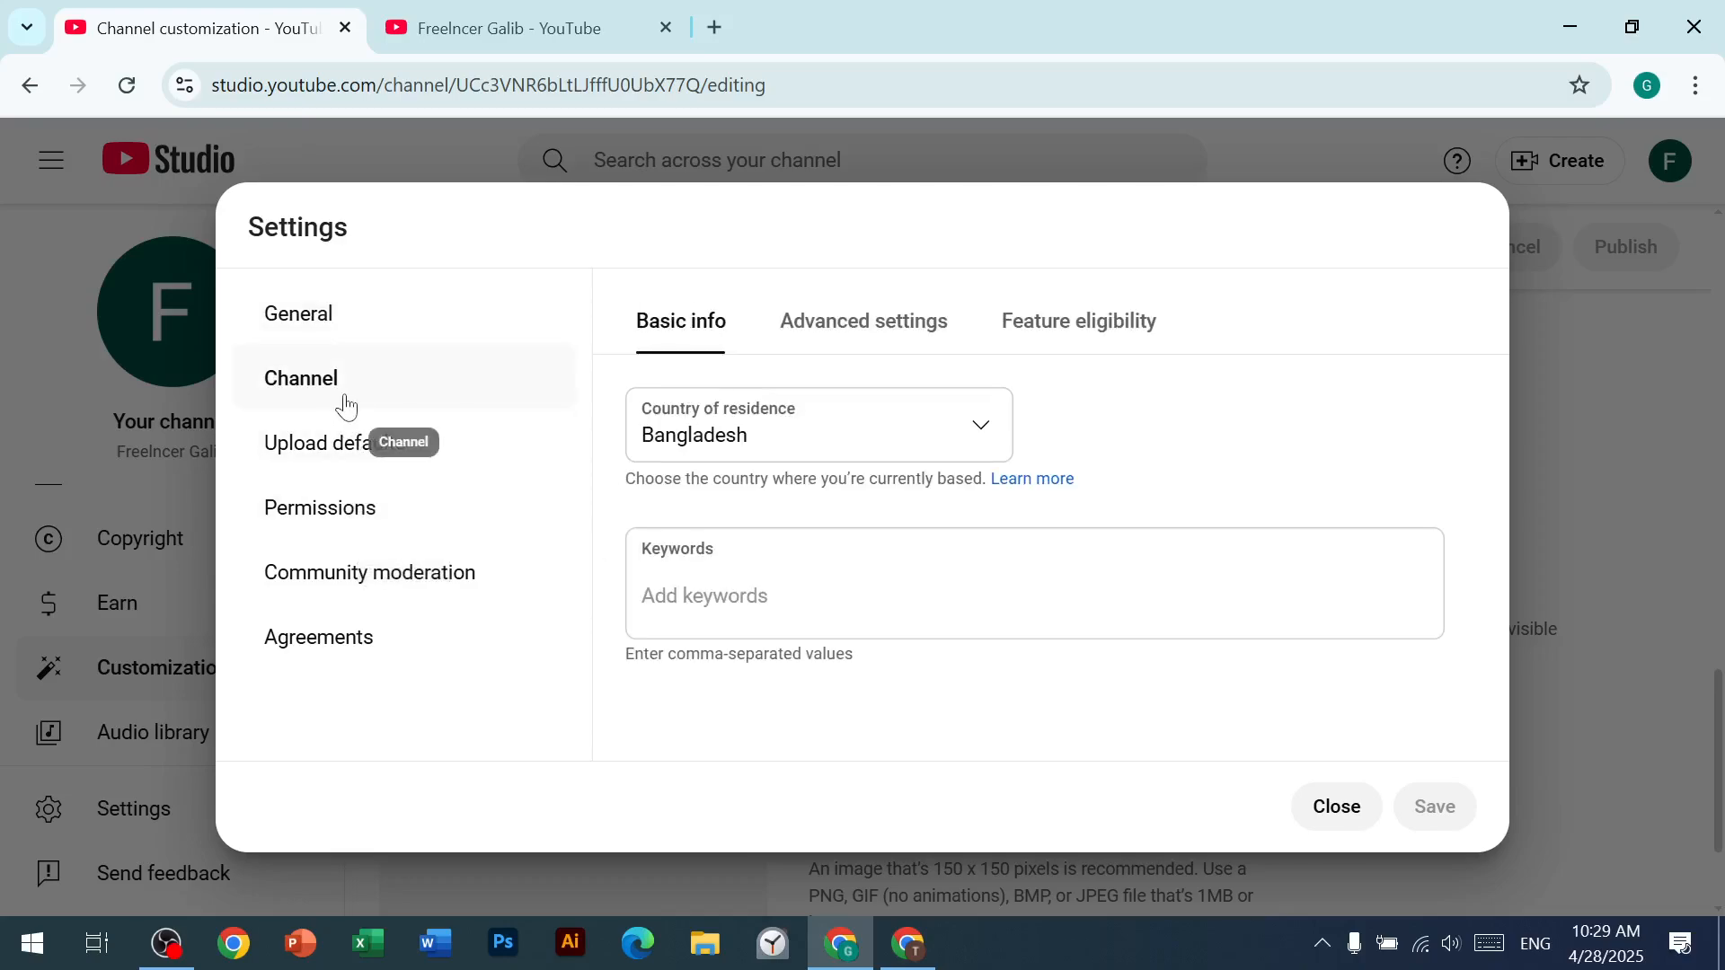
pyautogui.click(286, 311)
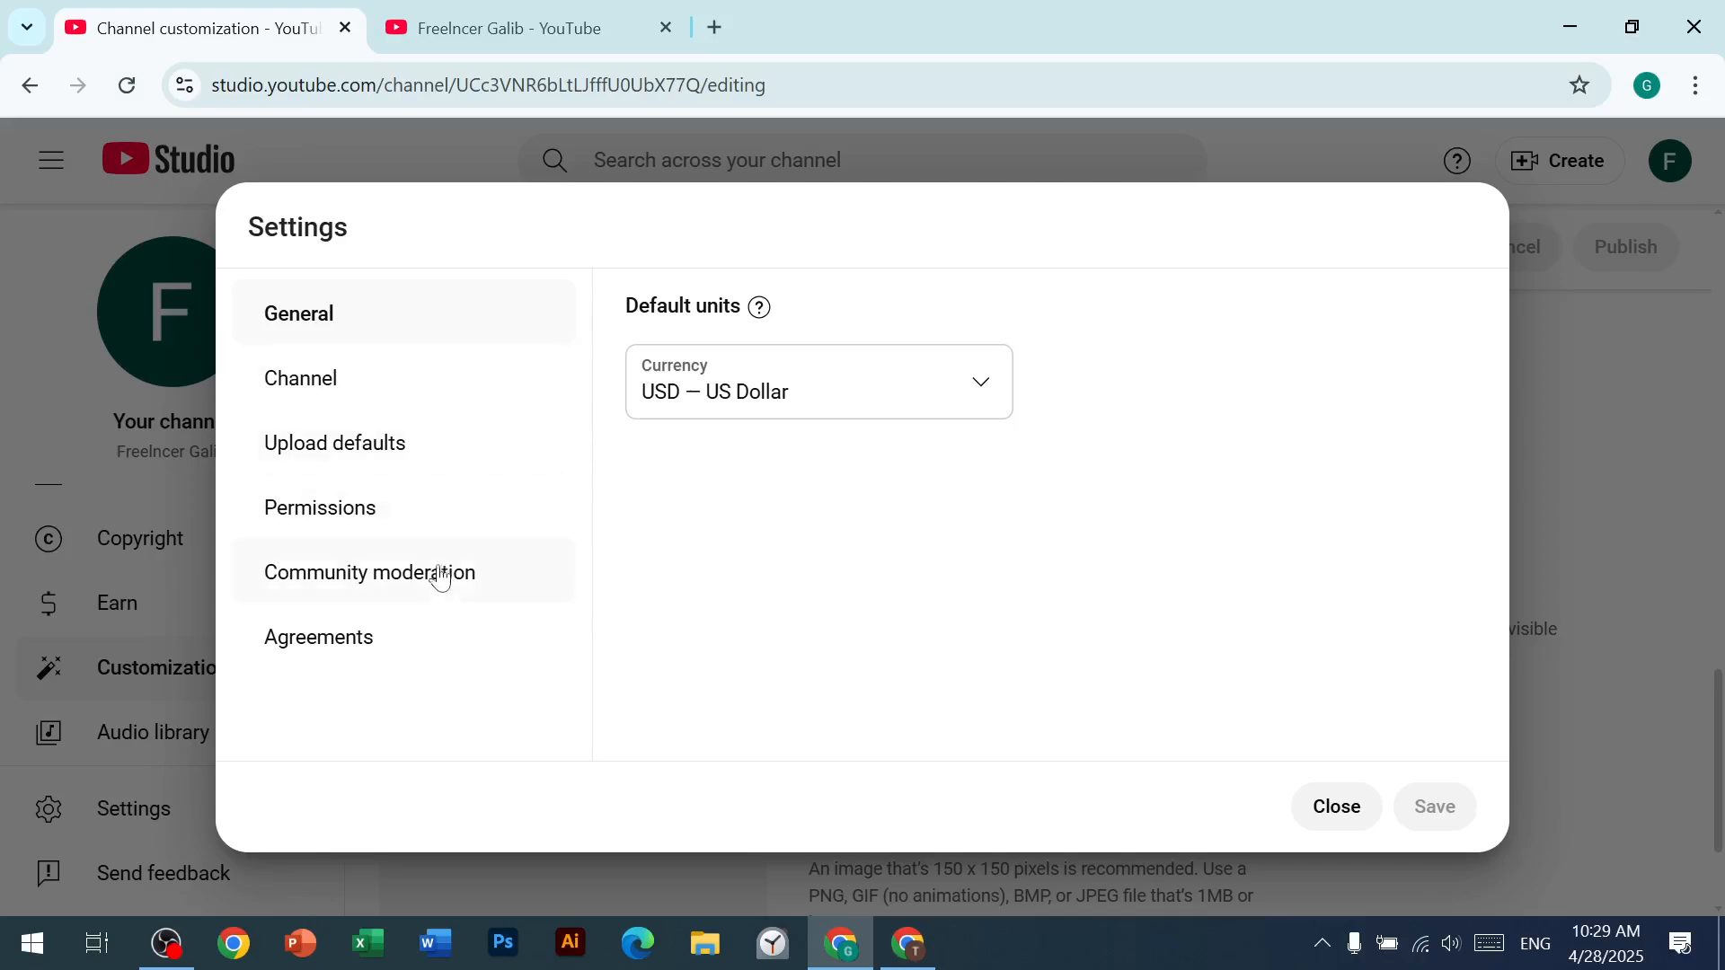
pyautogui.click(337, 500)
pyautogui.click(329, 382)
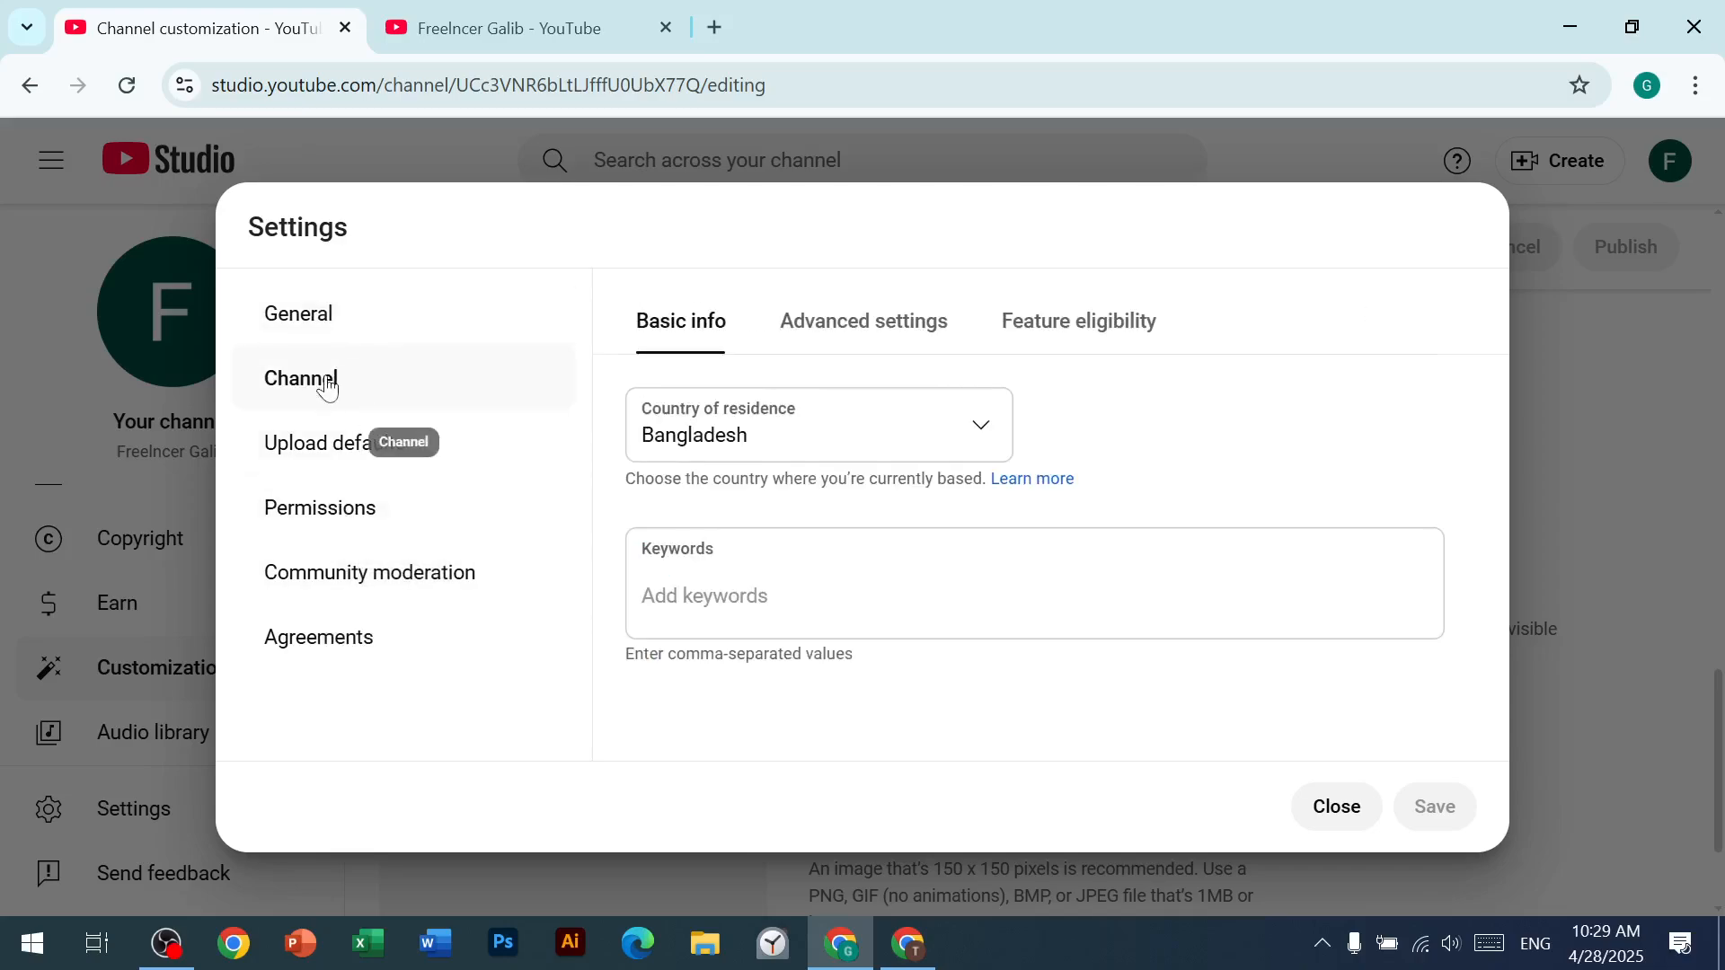
pyautogui.click(879, 321)
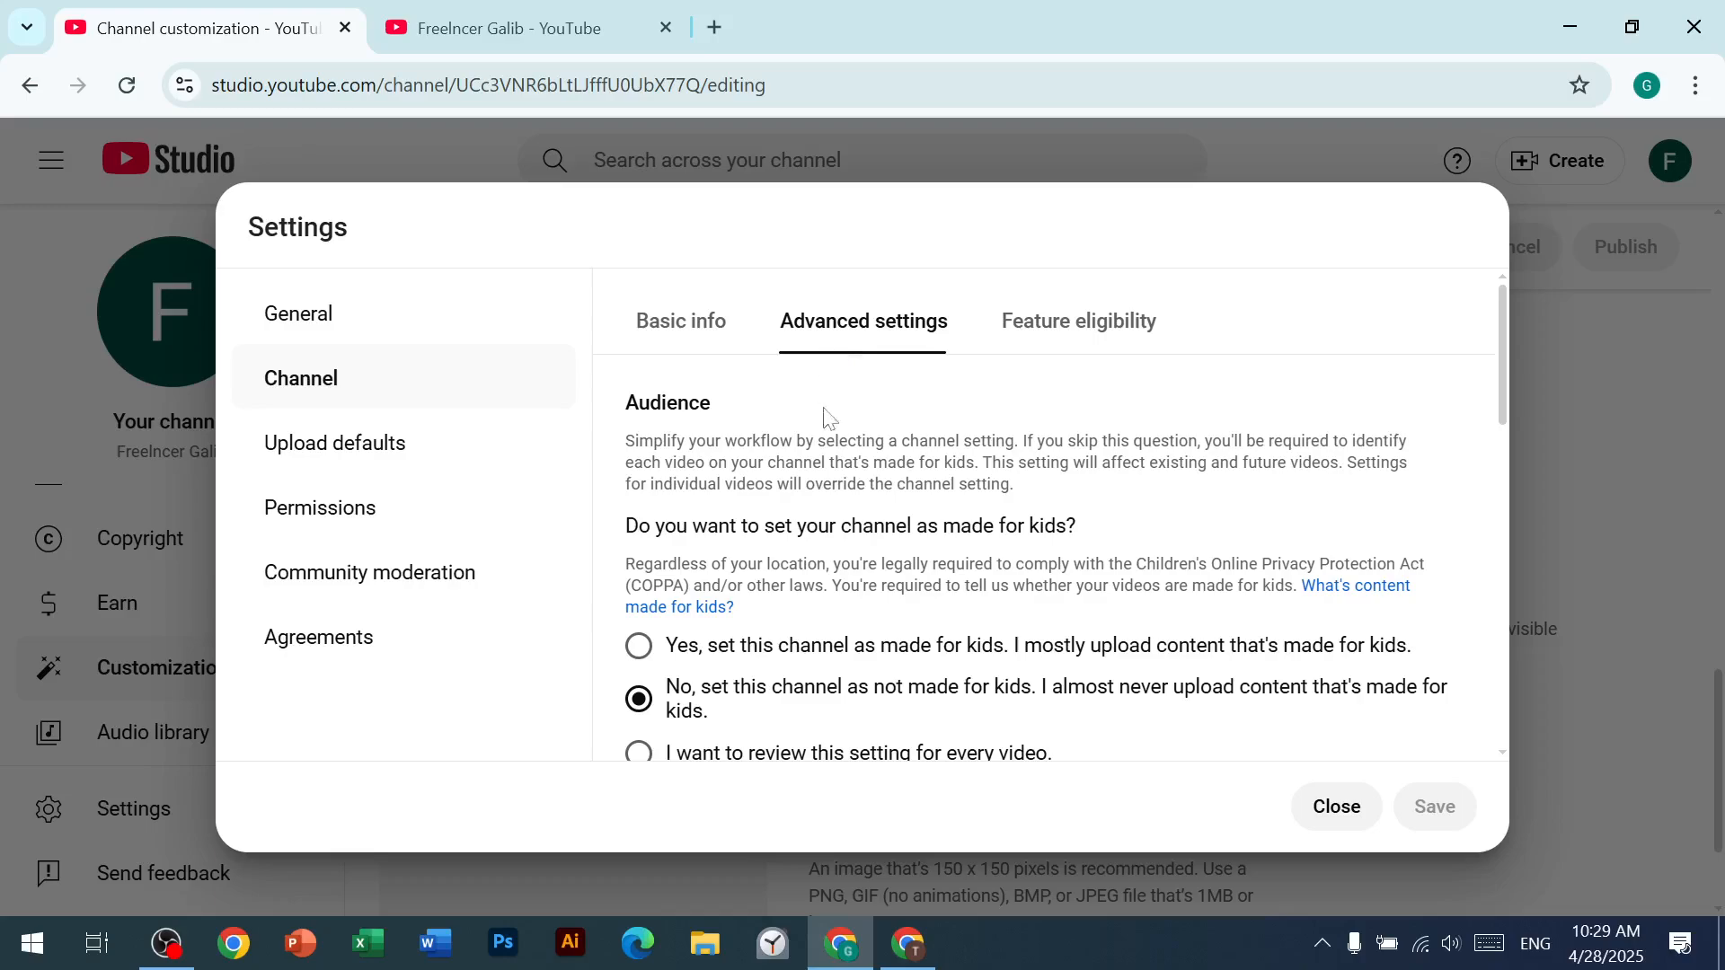
pyautogui.scroll(-8, 878, 543)
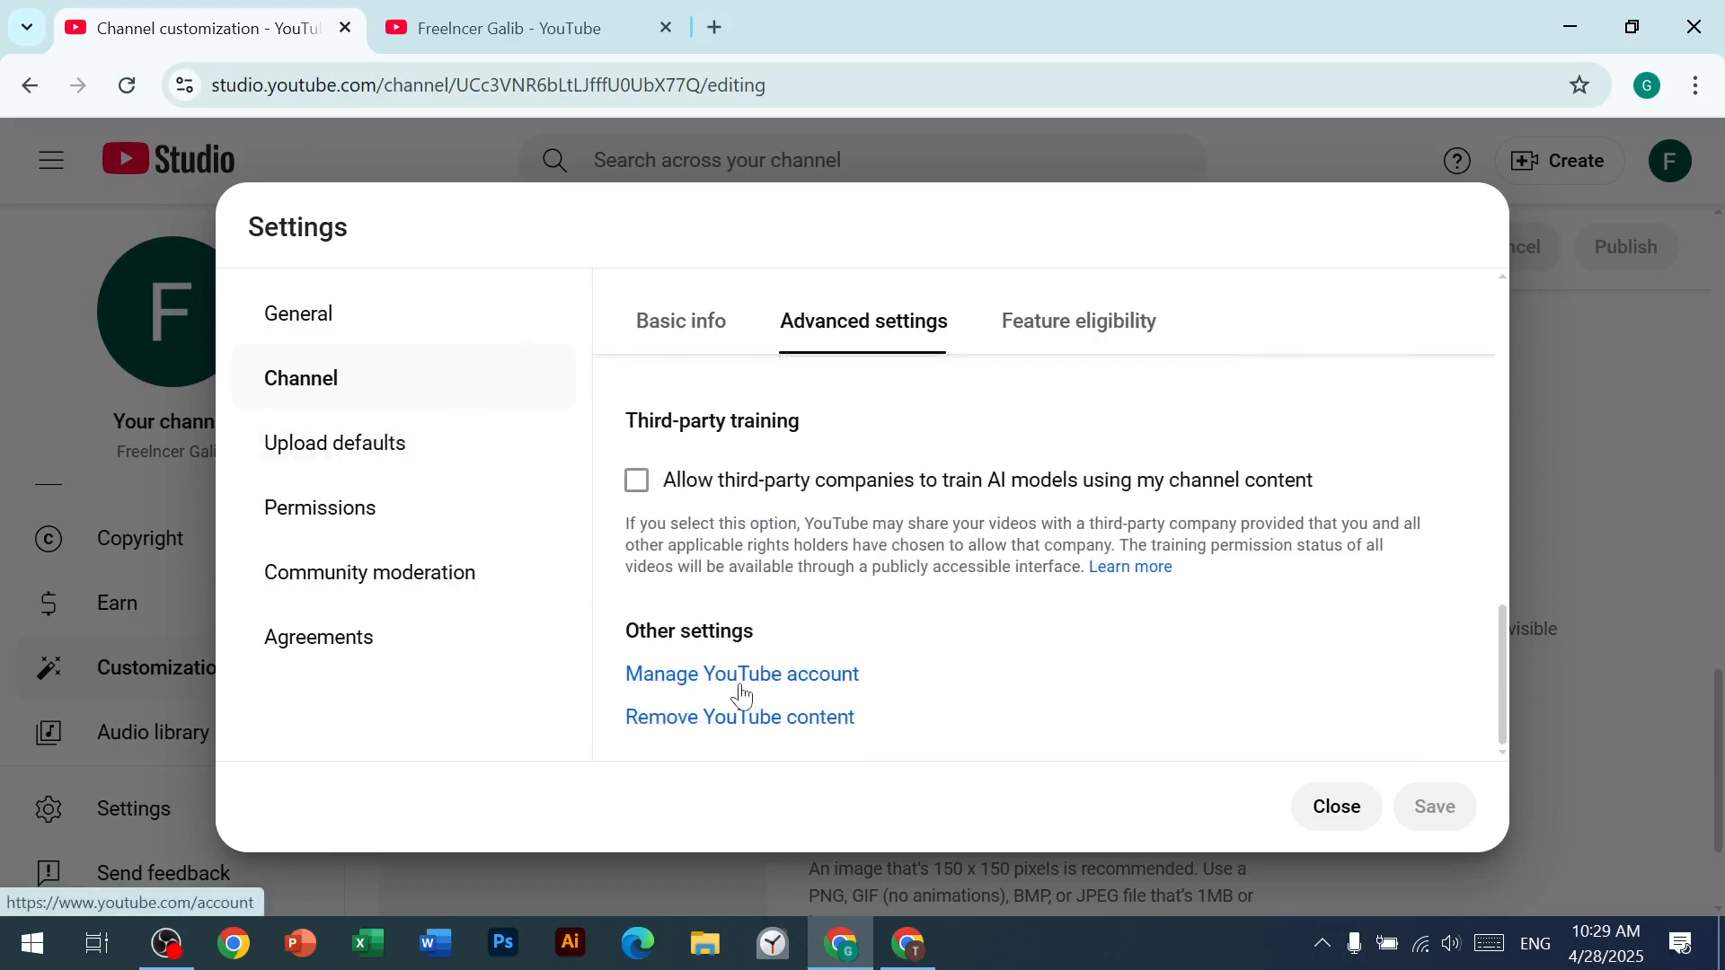
pyautogui.click(744, 687)
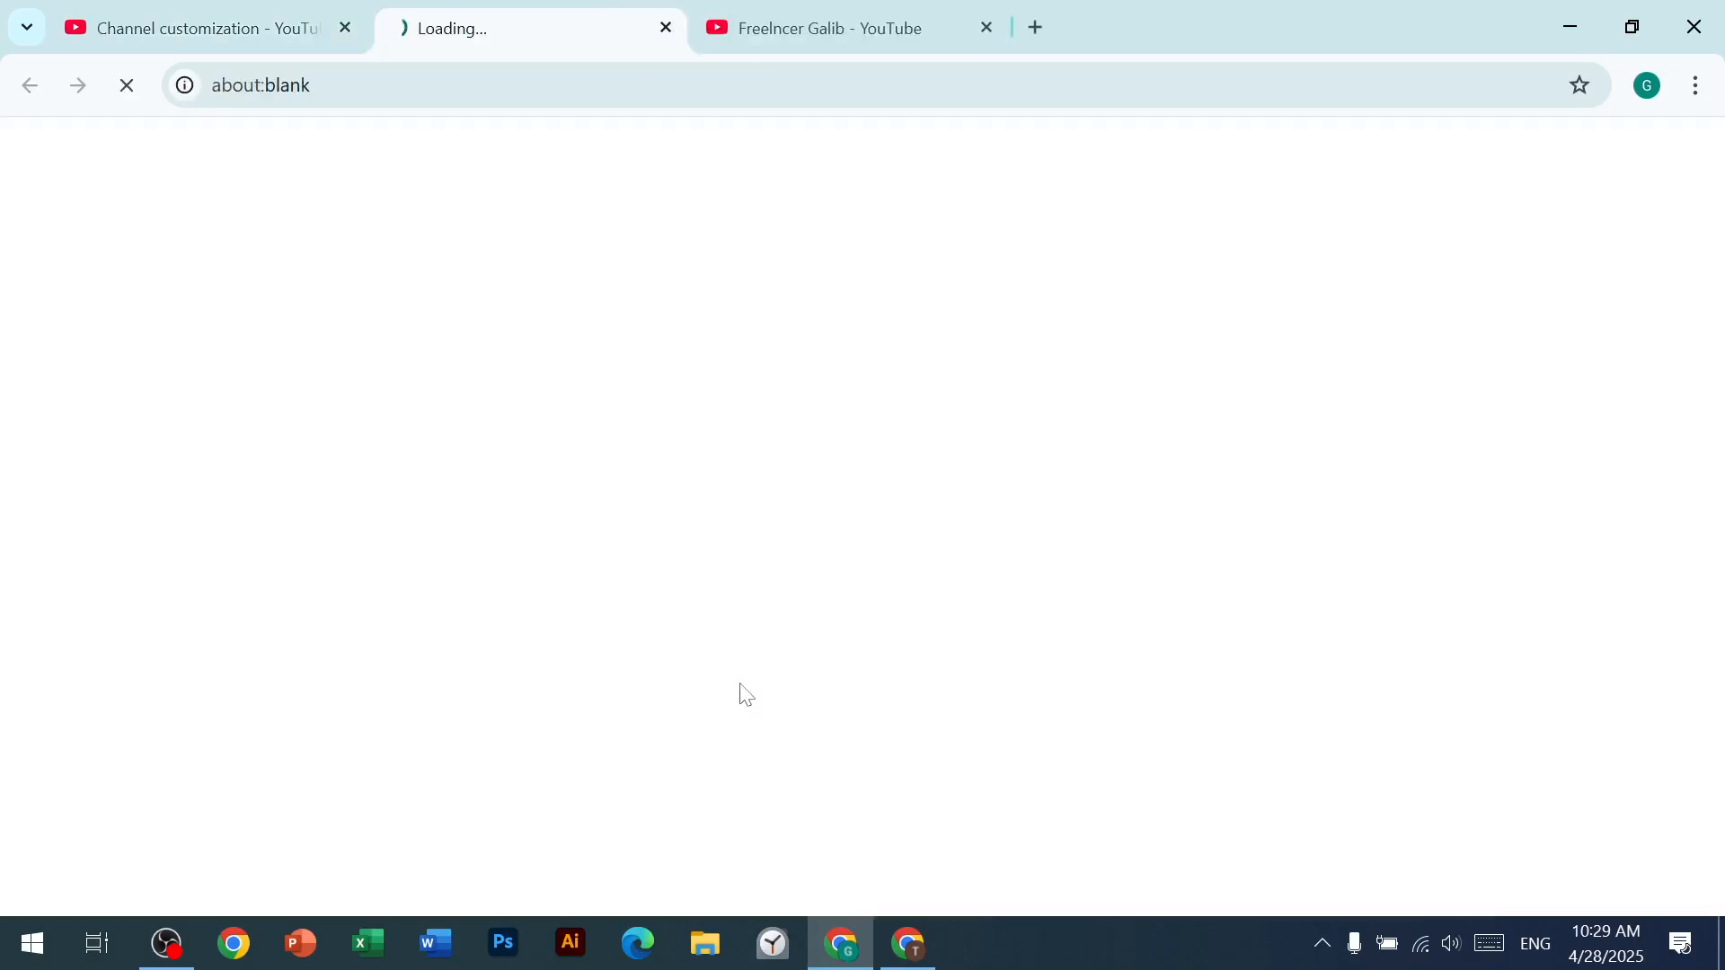
pyautogui.click(985, 28)
# Step: View the options to hide or delete the channel through the account's advanced settings, and close the page
pyautogui.scroll(-2, 690, 435)
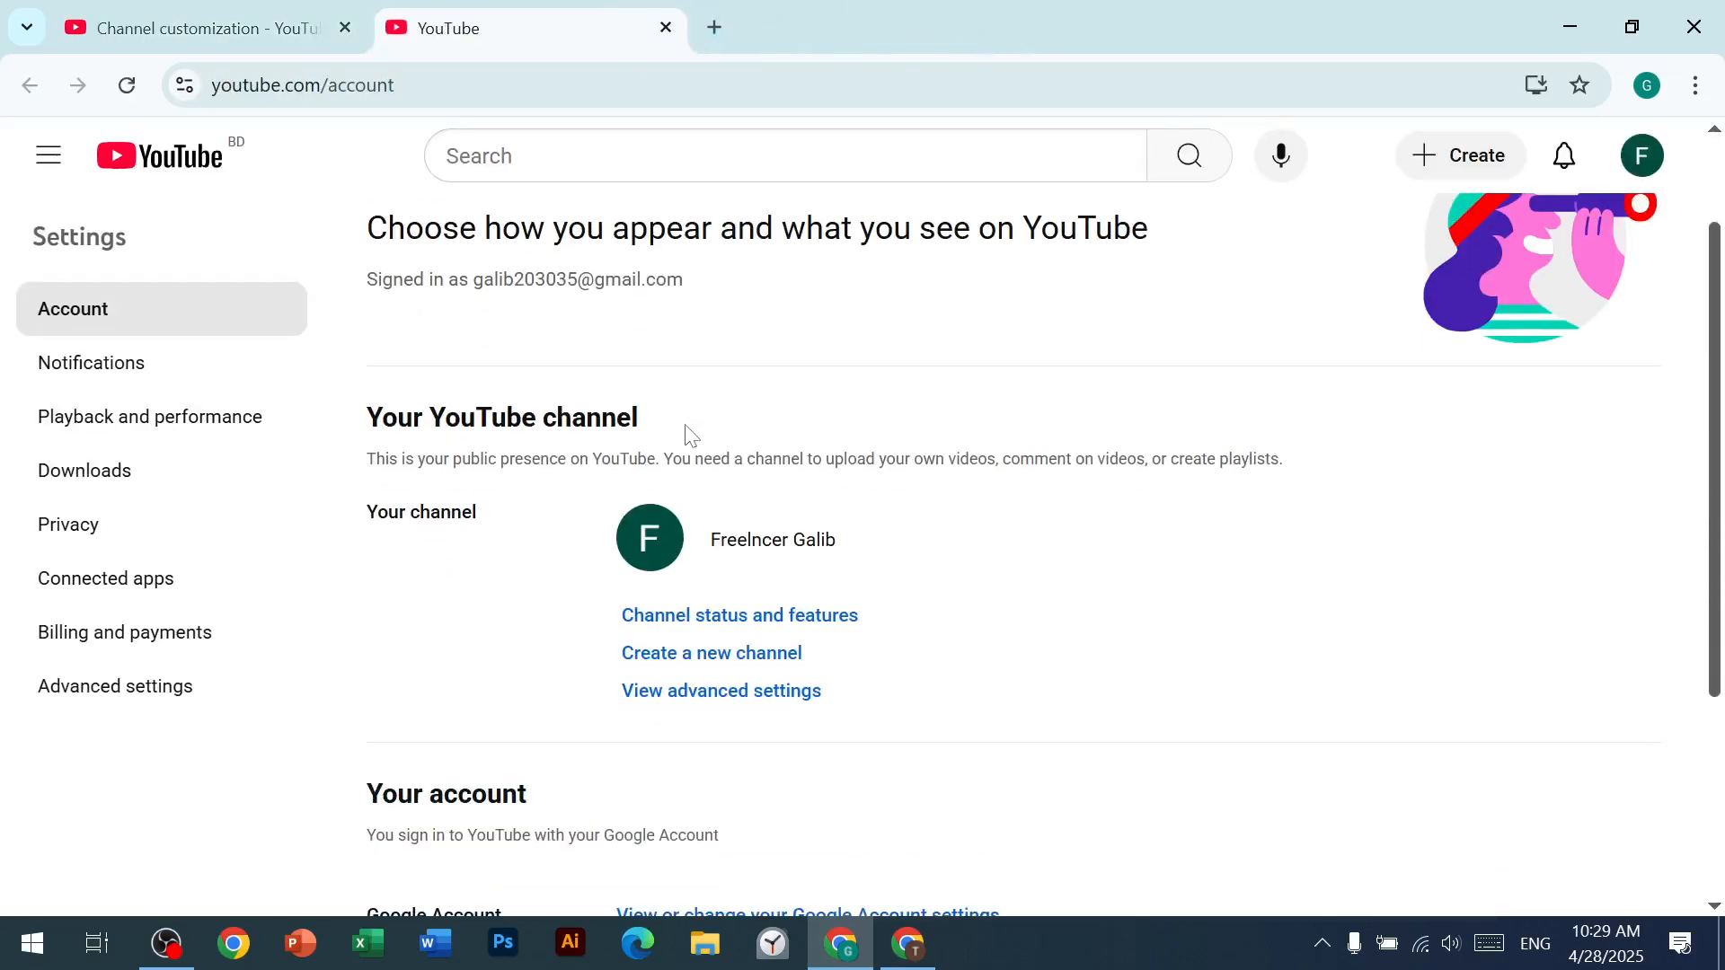
pyautogui.click(746, 692)
pyautogui.scroll(-1, 570, 585)
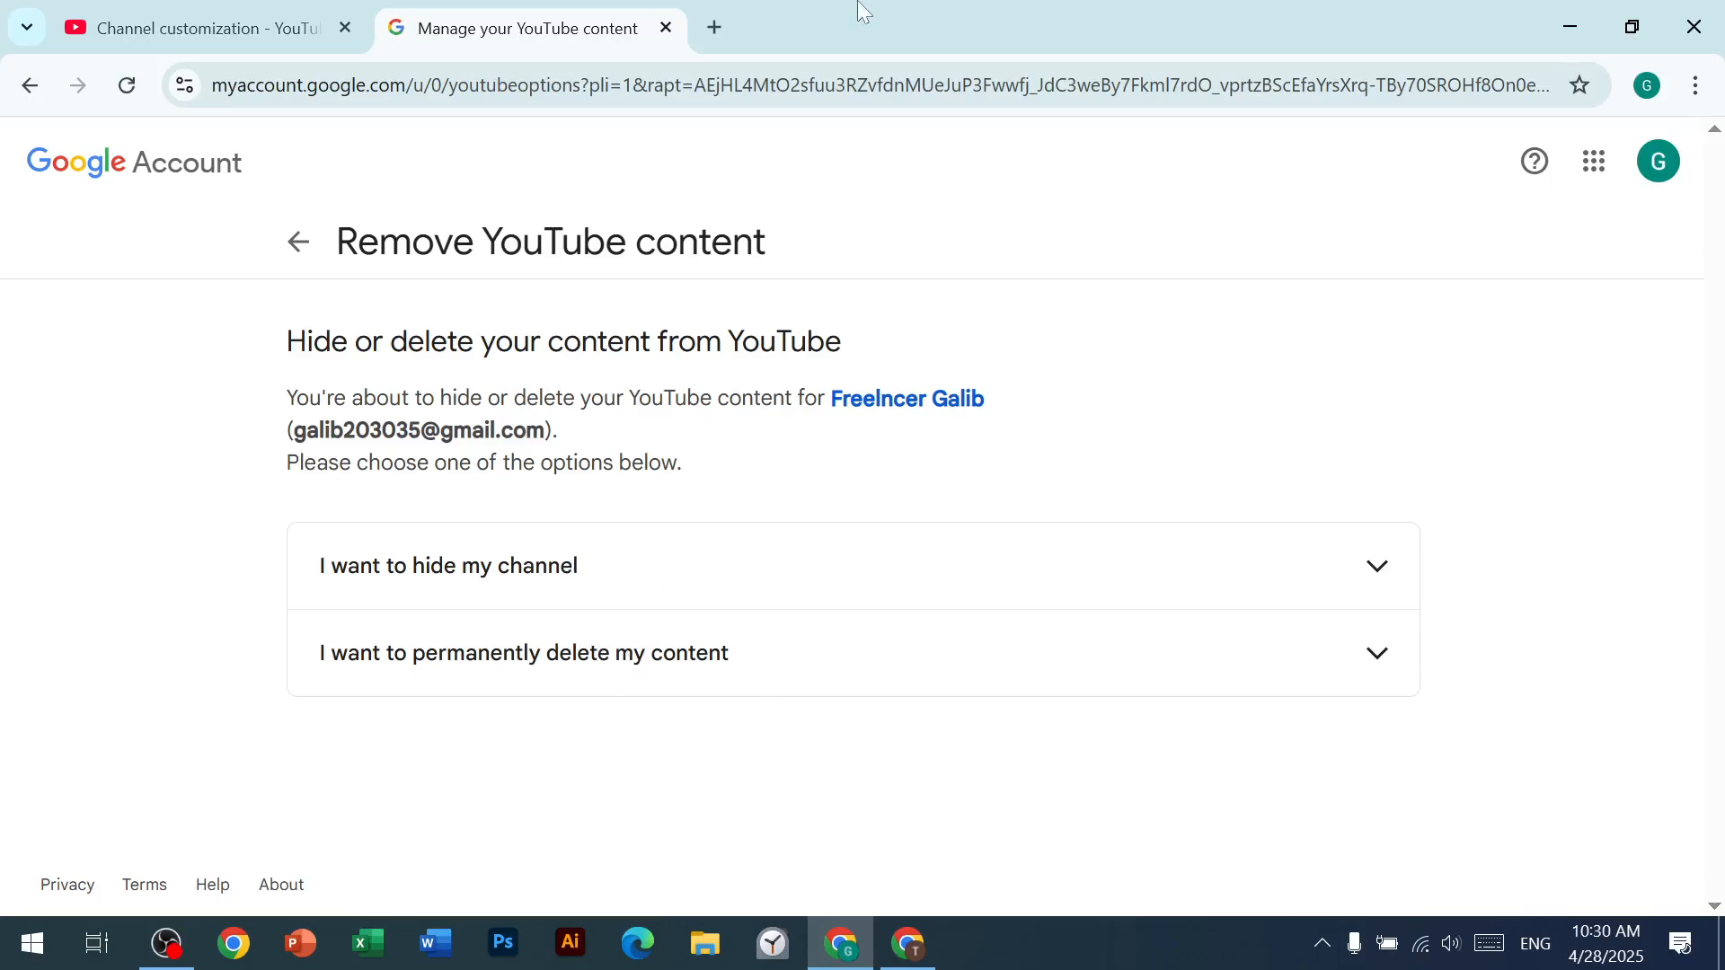
pyautogui.click(666, 28)
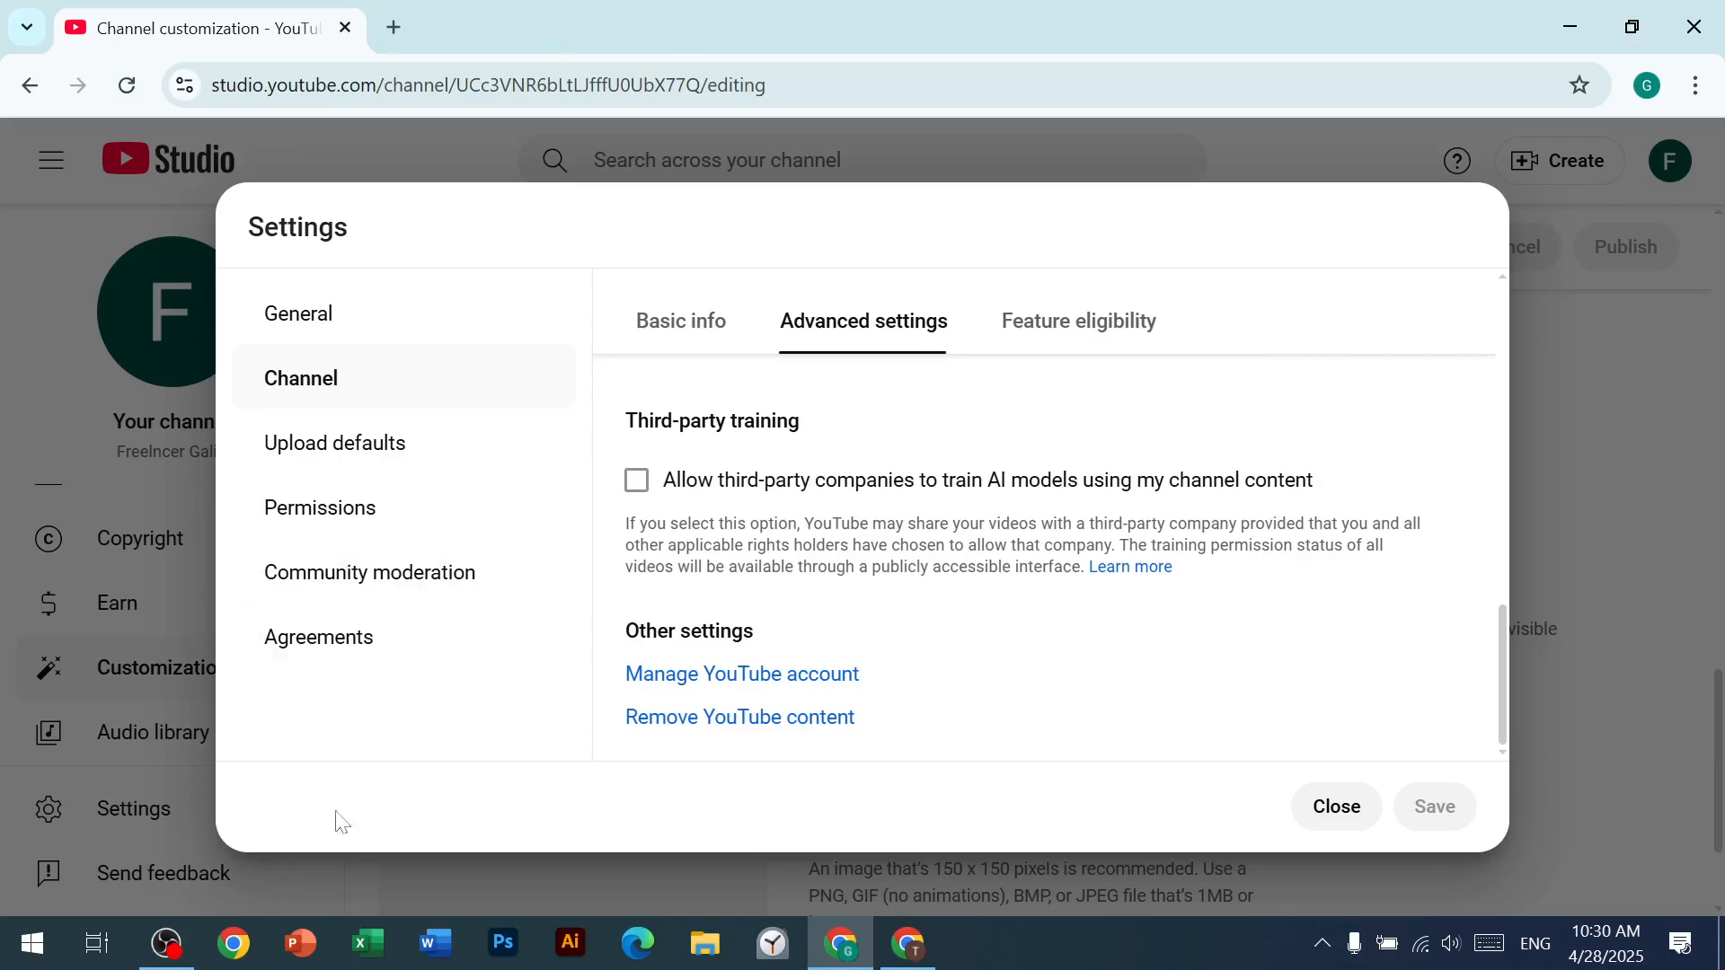
pyautogui.click(166, 944)
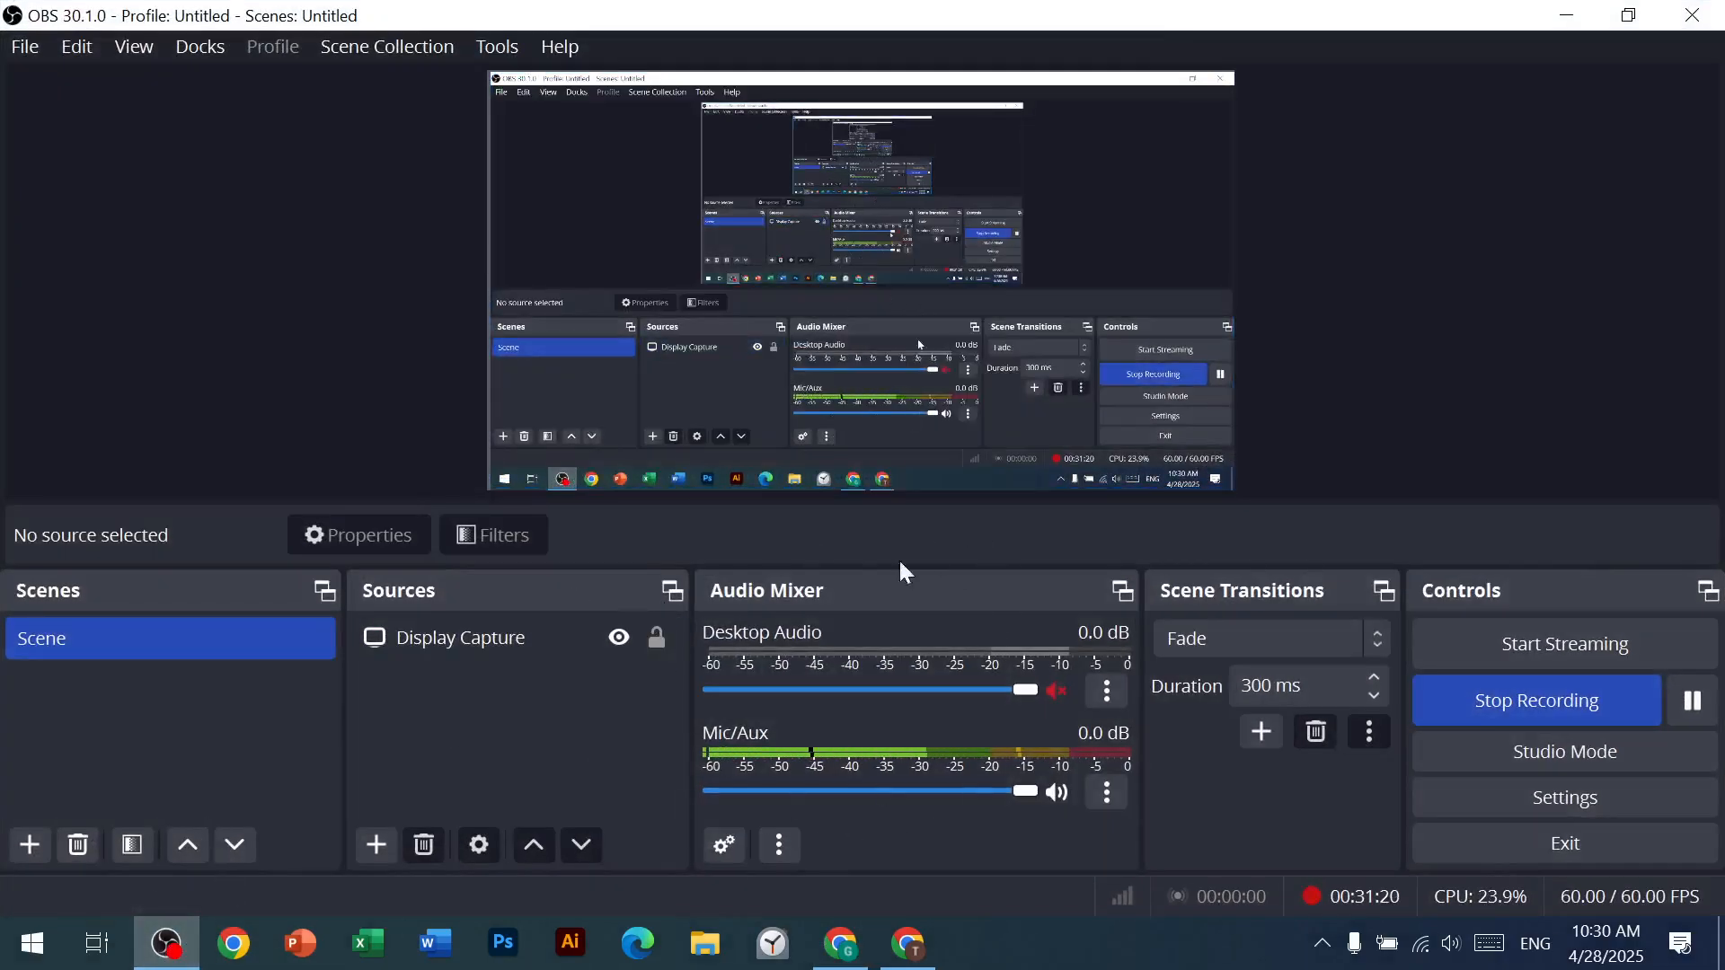